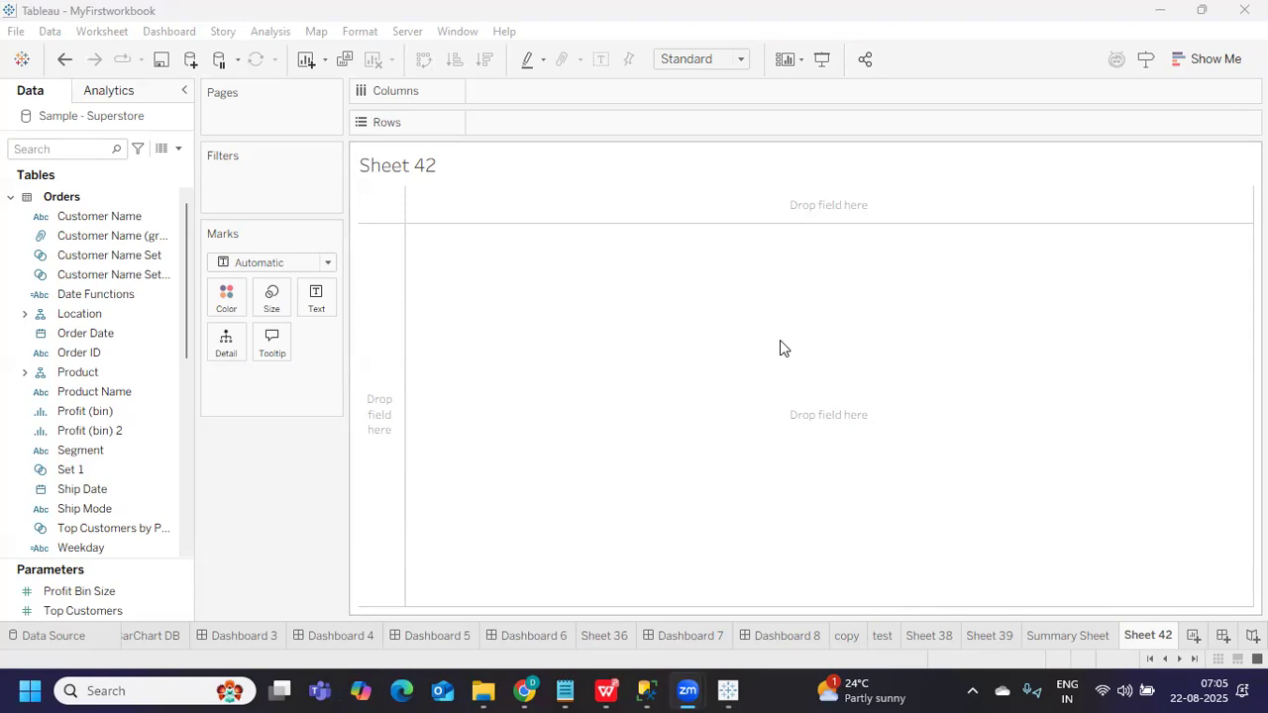
# Open a calculated field, browse the Logical function list, then close it without saving
pyautogui.click(177, 148)
pyautogui.click(152, 161)
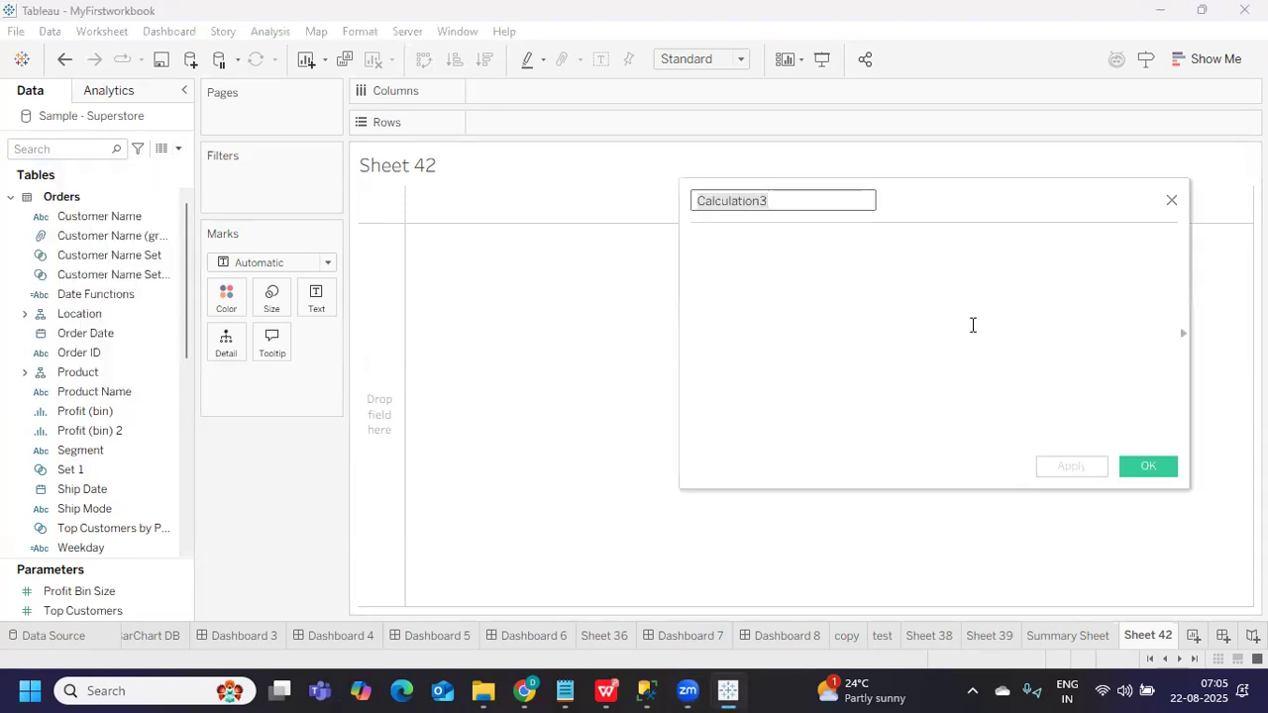
pyautogui.moveTo(993, 211); pyautogui.dragTo(485, 231)
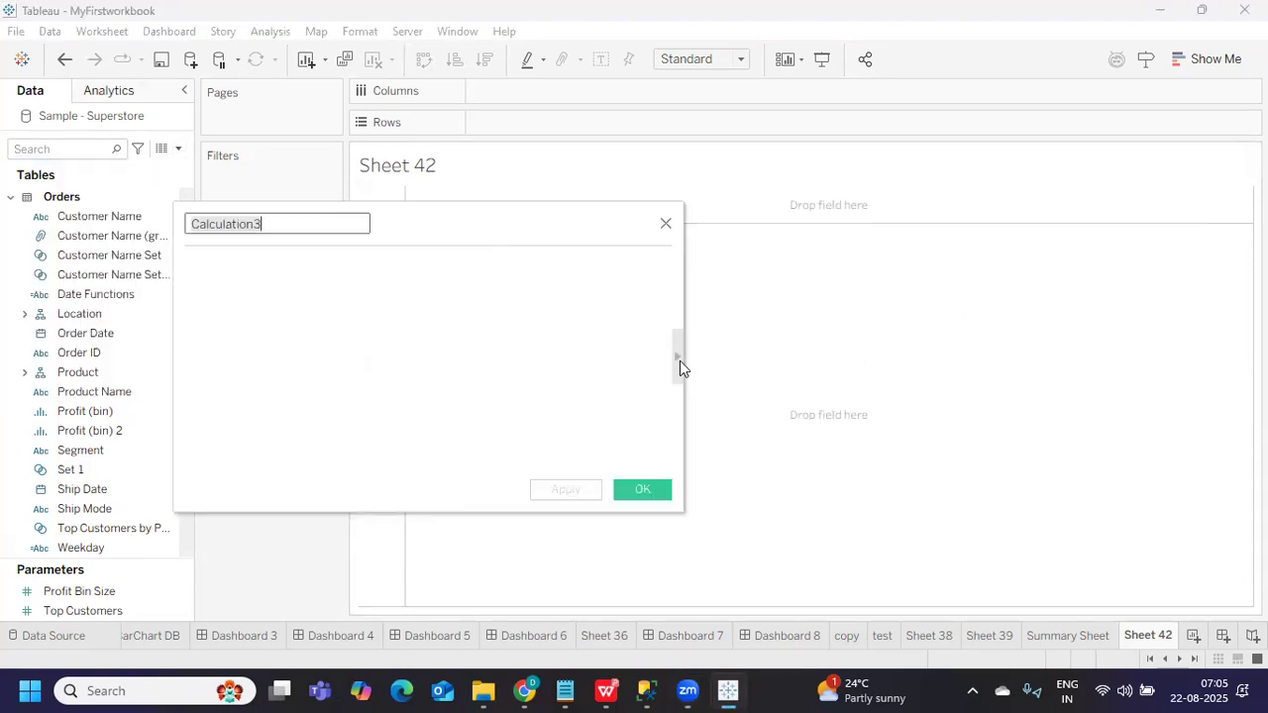
pyautogui.click(680, 361)
pyautogui.click(765, 227)
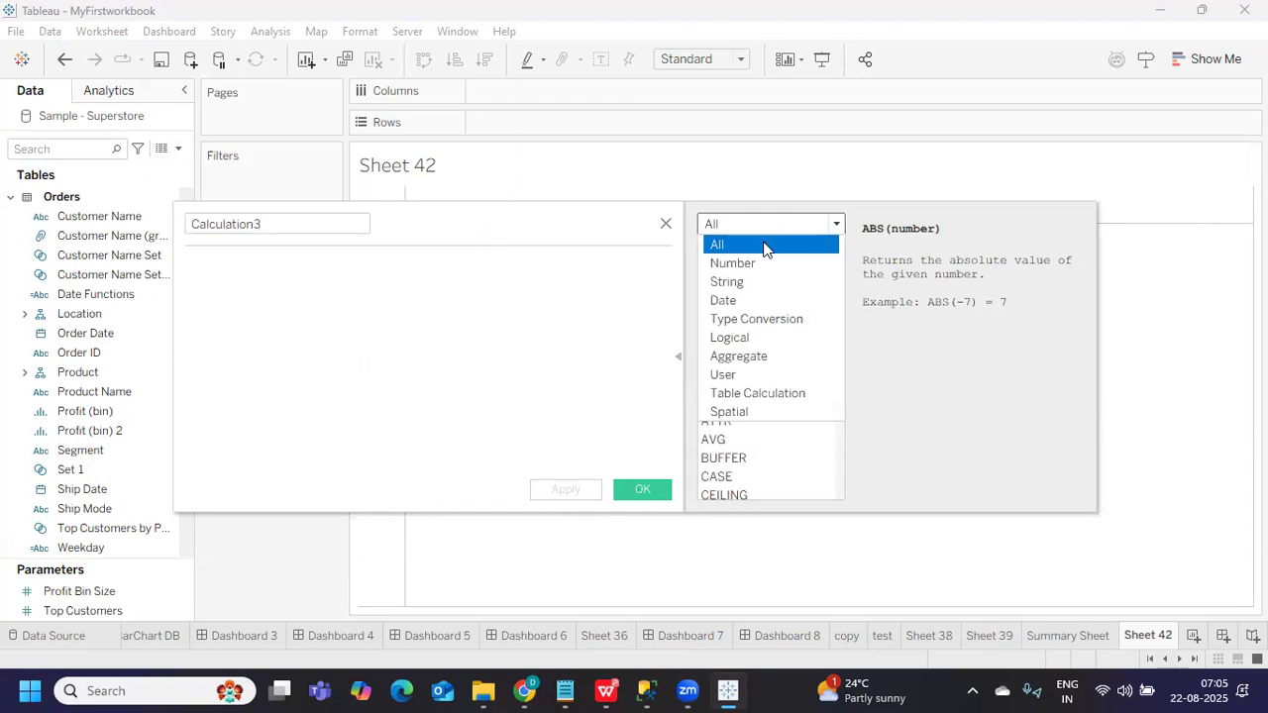
pyautogui.click(735, 336)
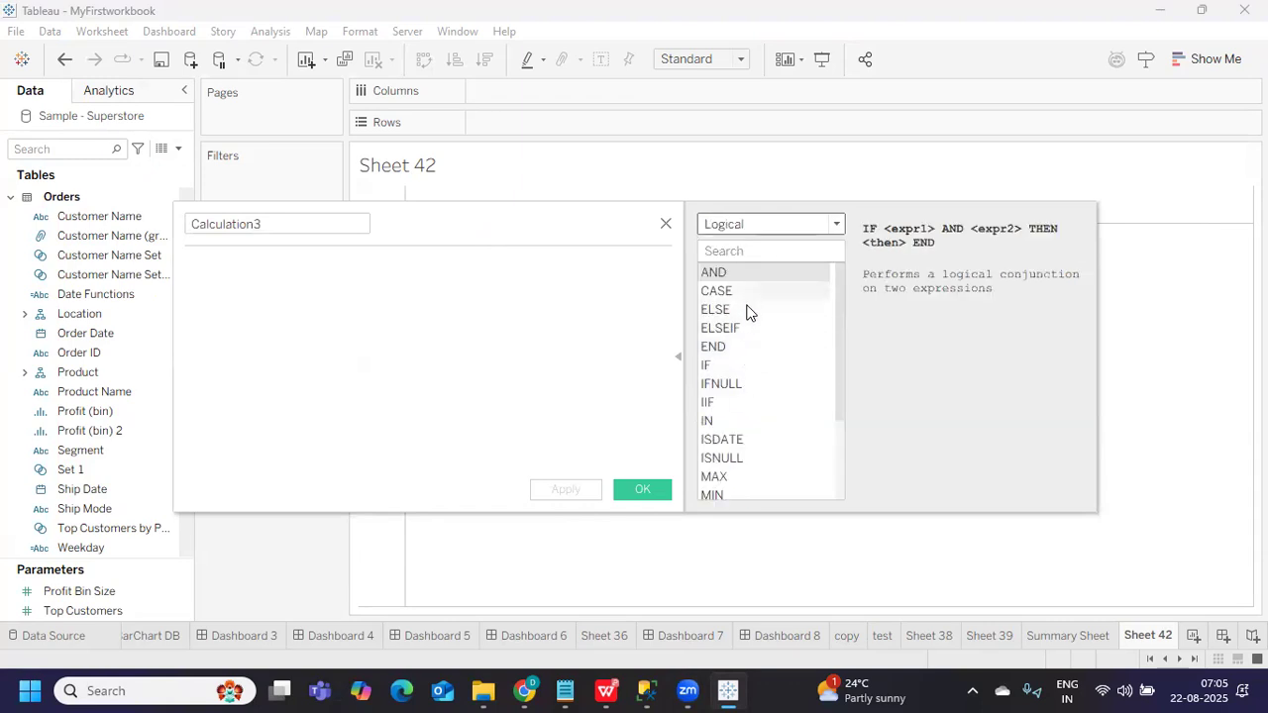
pyautogui.scroll(-2, 747, 455)
pyautogui.scroll(2, 747, 456)
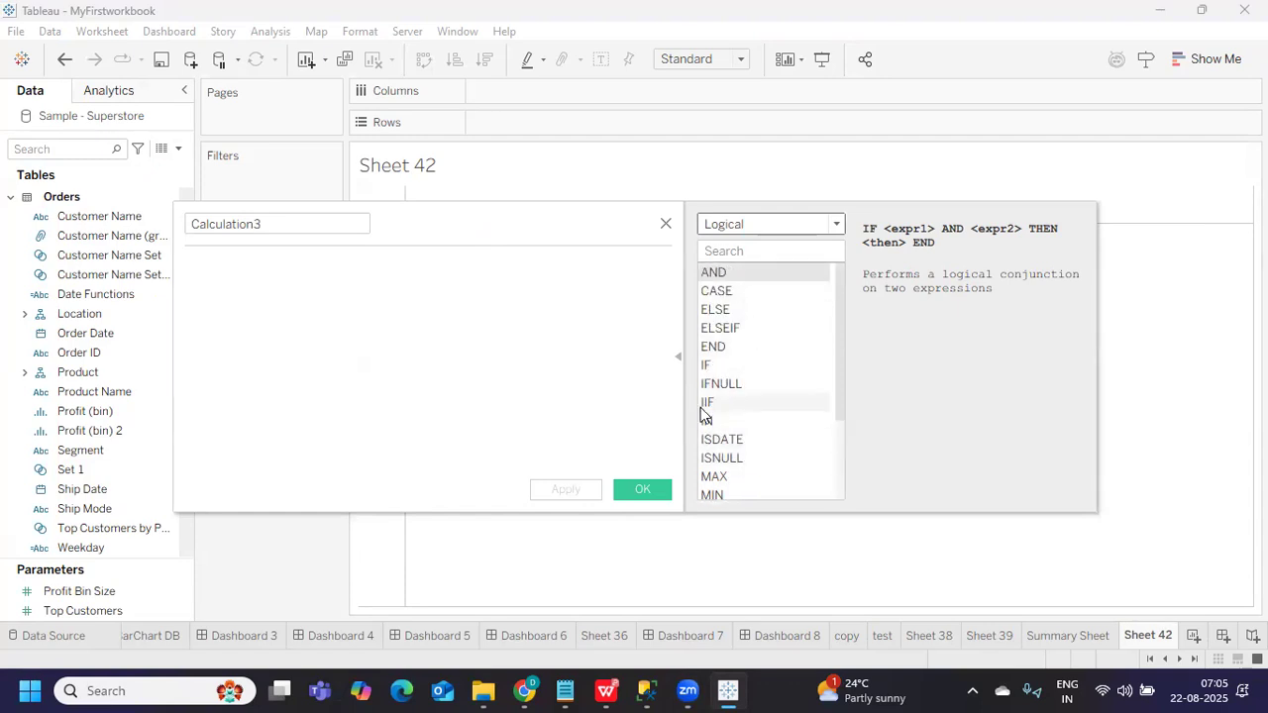
pyautogui.click(665, 224)
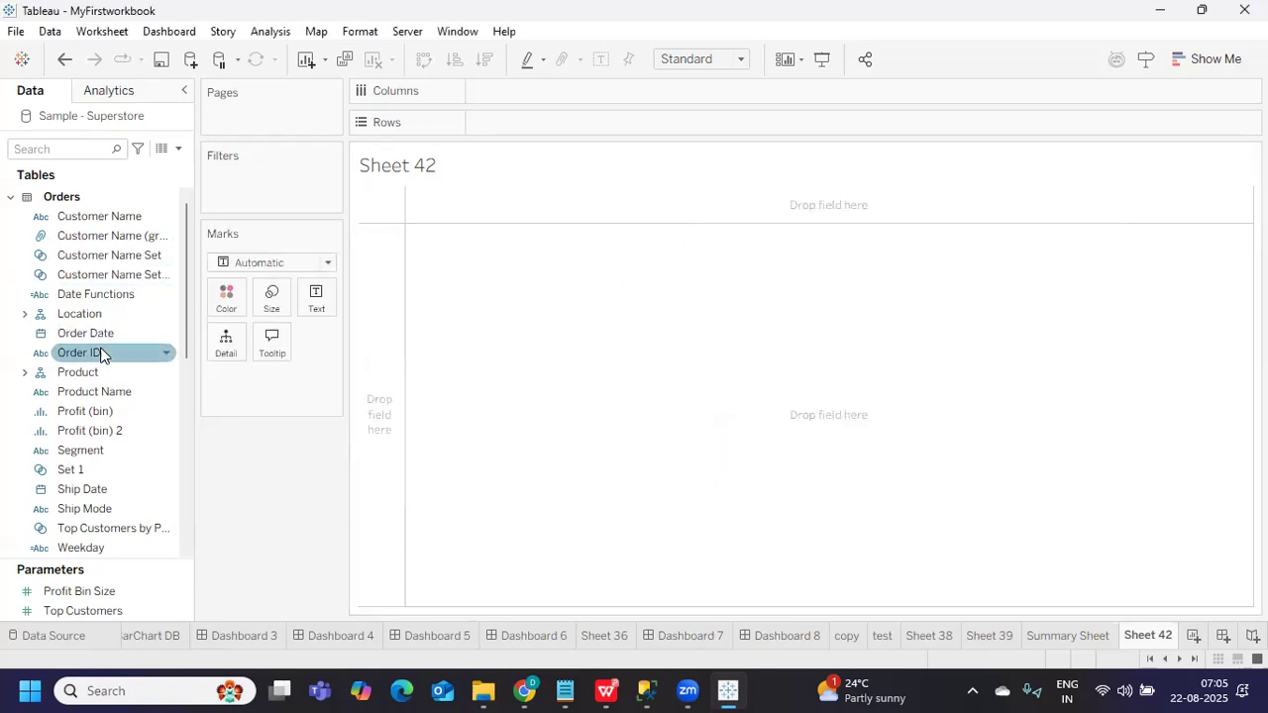
# Search 'ca', put Category then Sub-Category on Rows, and start a new calculated field
pyautogui.click(55, 154)
pyautogui.write('ca')
pyautogui.moveTo(99, 254); pyautogui.dragTo(617, 119)
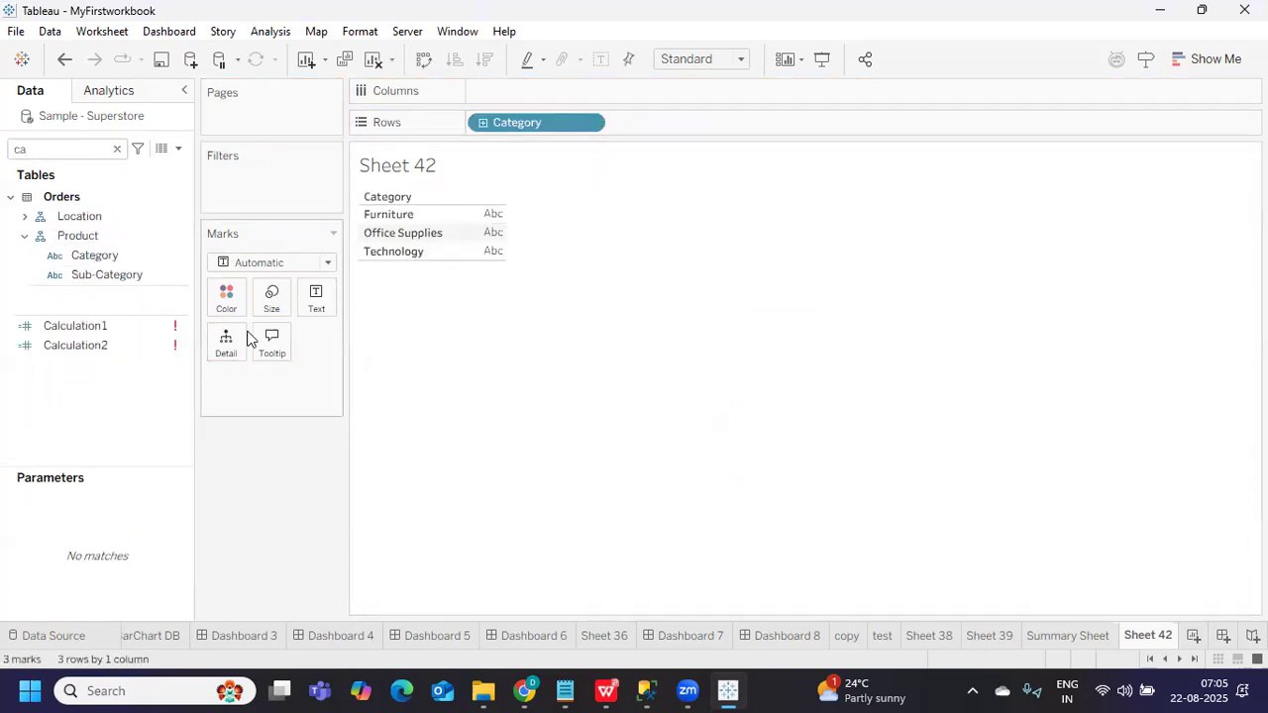
pyautogui.click(132, 275)
pyautogui.moveTo(123, 283); pyautogui.dragTo(832, 124)
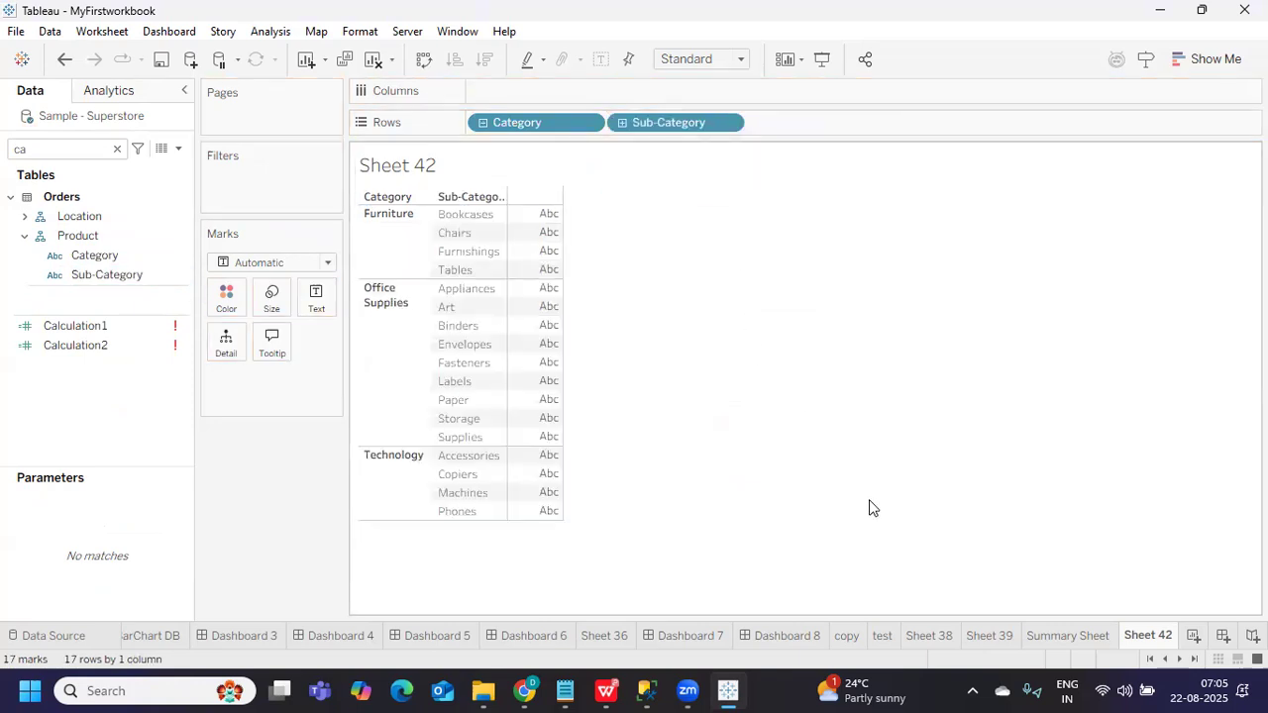
pyautogui.click(179, 148)
pyautogui.click(167, 169)
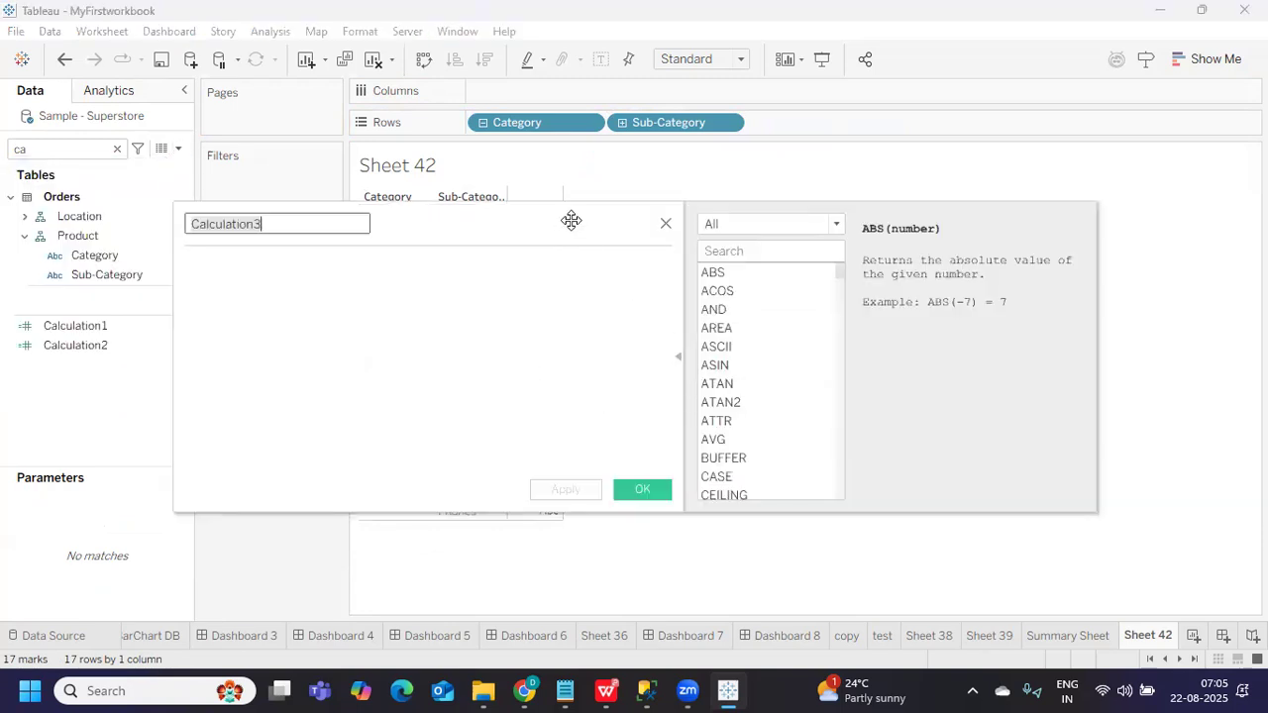
# Hide the function panel and rename Calculation3 to 'Logical Expressions'
pyautogui.moveTo(572, 220); pyautogui.dragTo(894, 294)
pyautogui.click(998, 430)
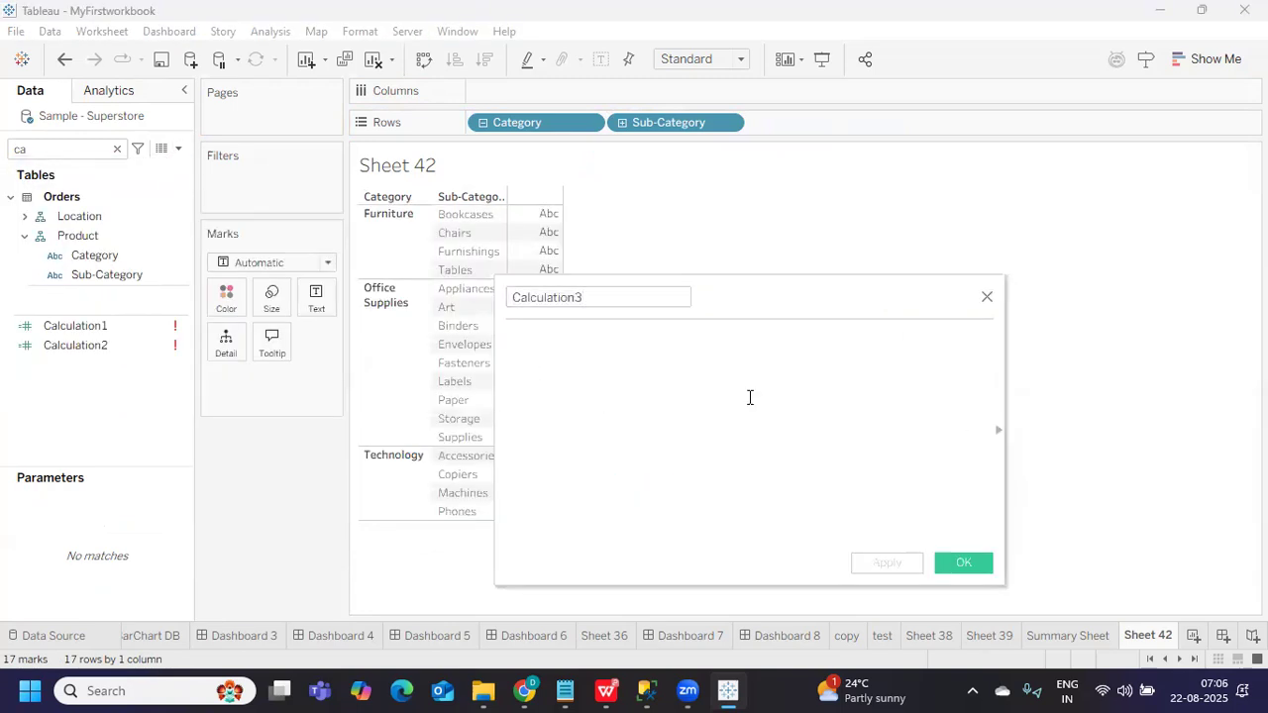
pyautogui.moveTo(640, 301); pyautogui.dragTo(502, 294)
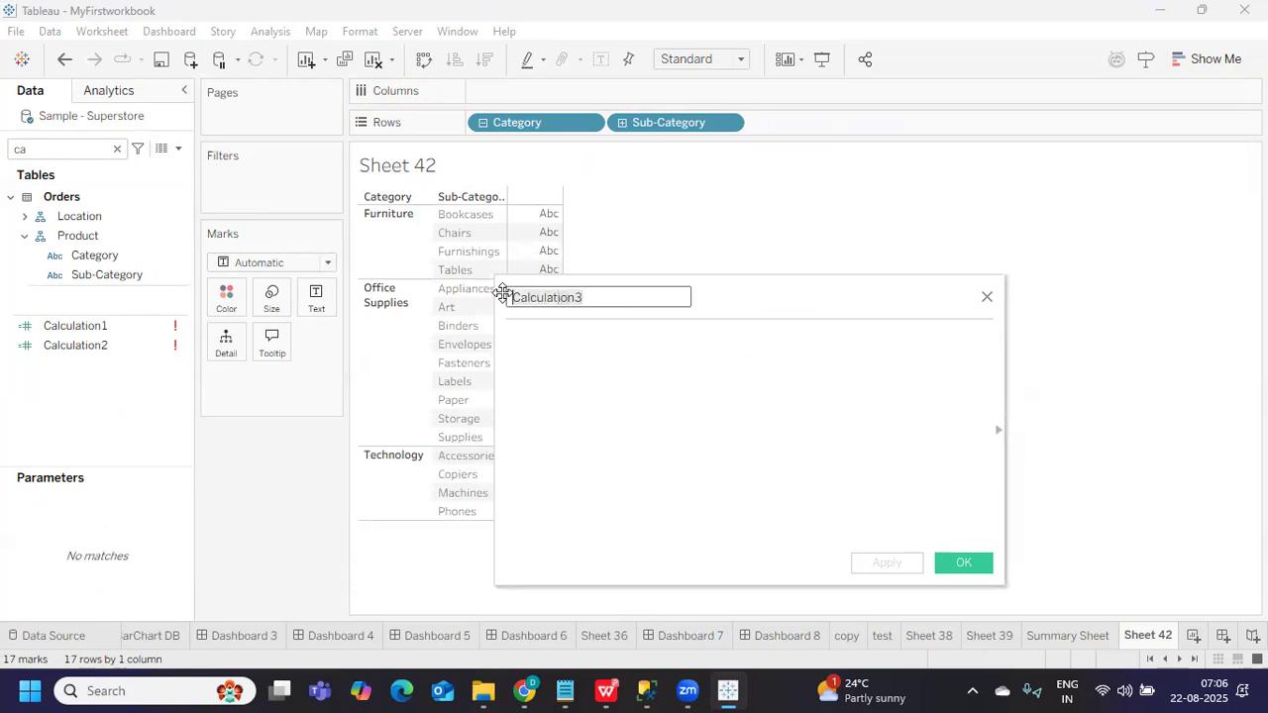
pyautogui.write('Logical Express')
pyautogui.press('BackSpace')
pyautogui.press('BackSpace')
pyautogui.press('BackSpace')
pyautogui.press('BackSpace')
pyautogui.write('ressions')
pyautogui.press('Tab')
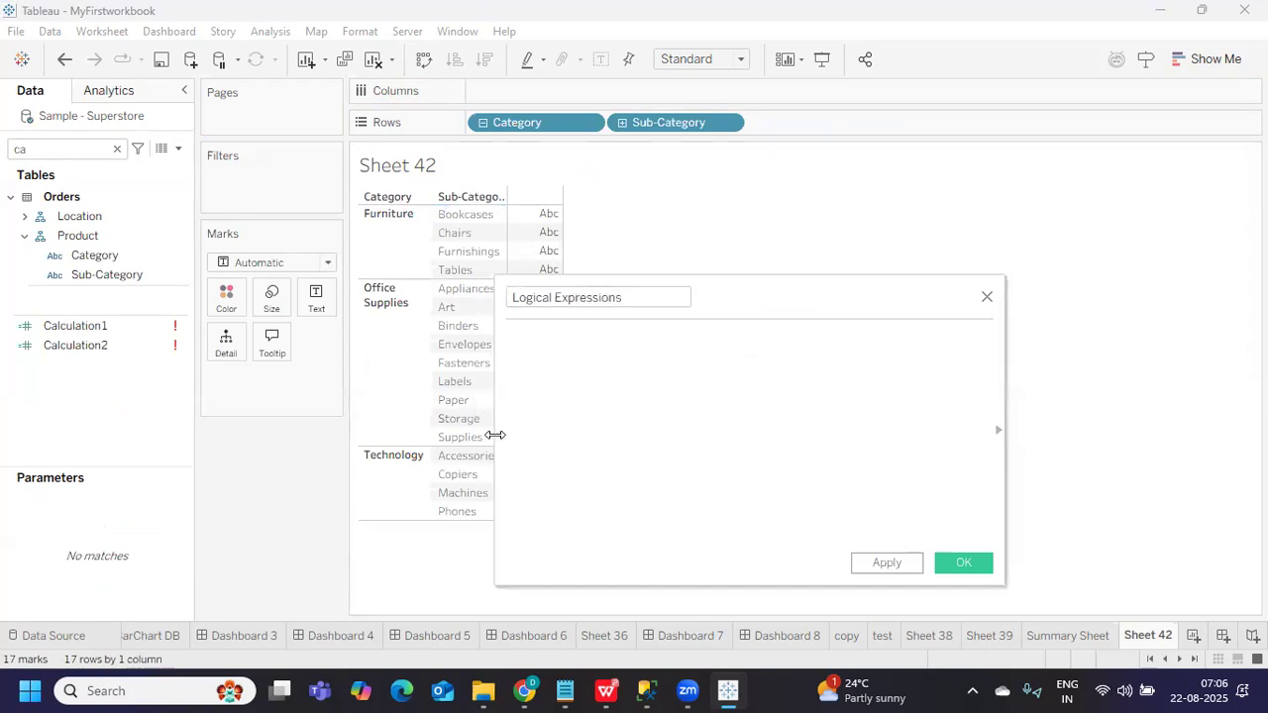
# Type the comment '//To Get Sales for Furnture Cat' and start a new line
pyautogui.write('//To Get S')
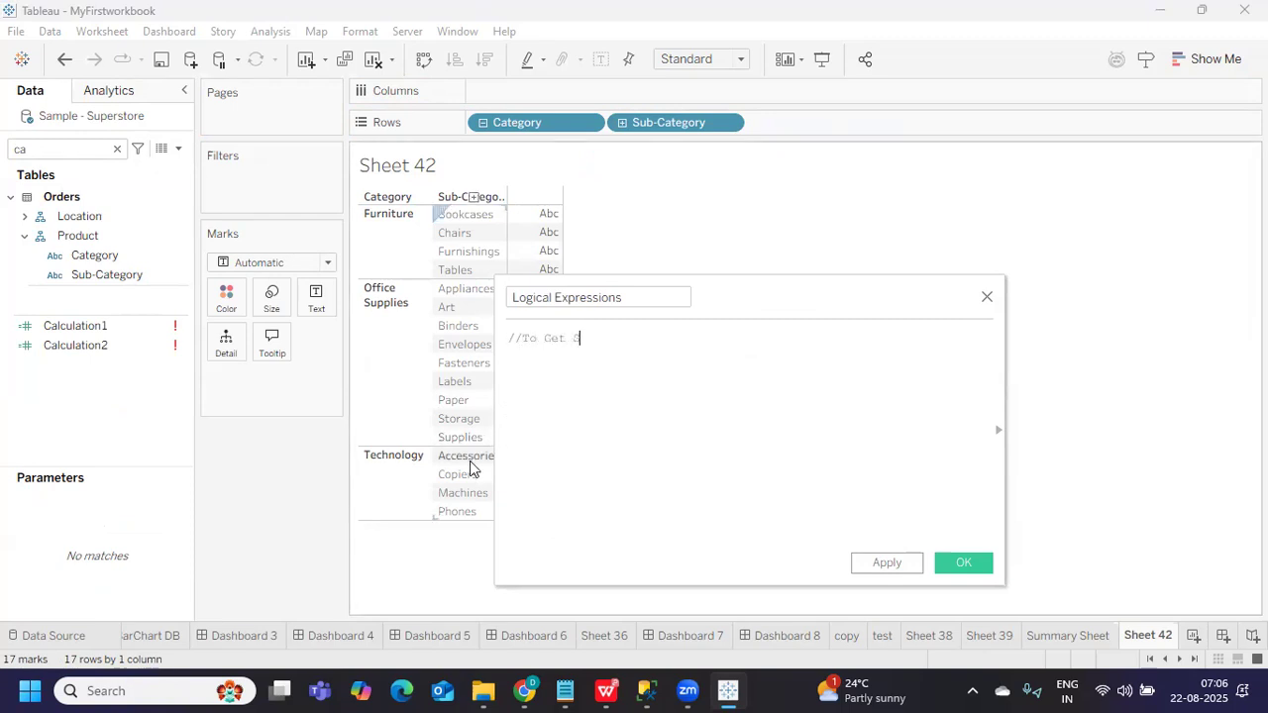
pyautogui.write('ales for Cat')
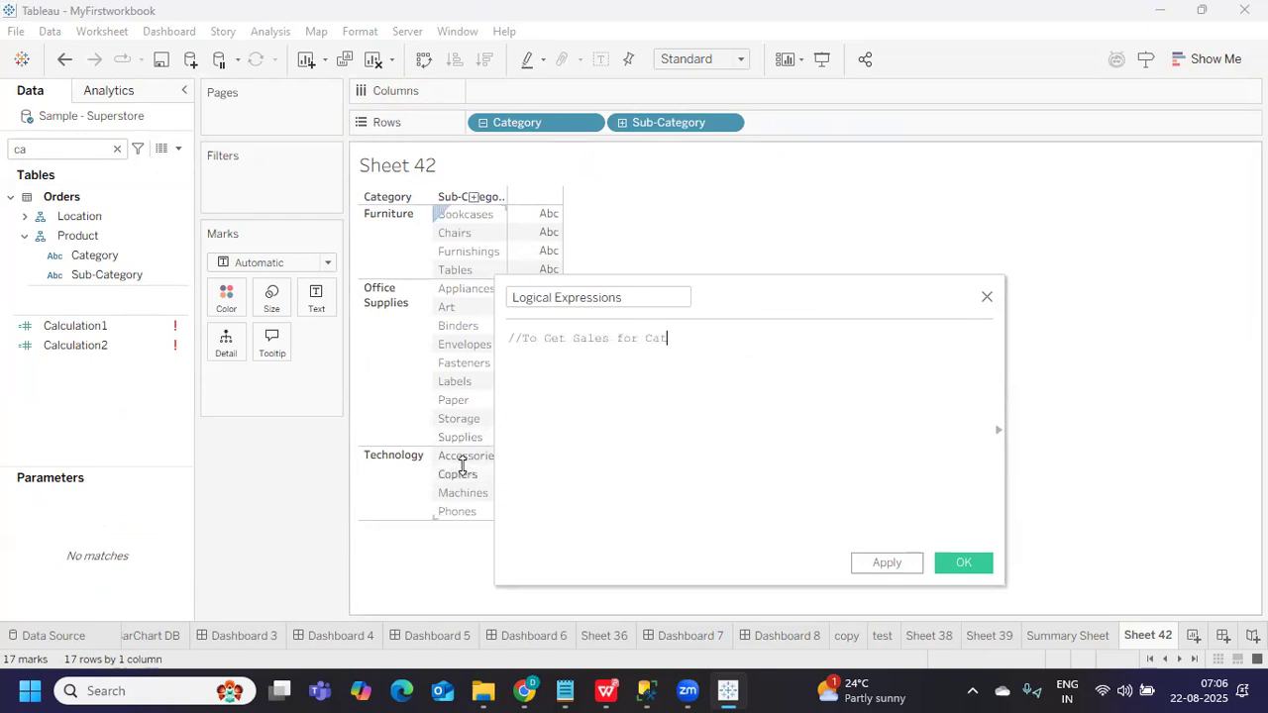
pyautogui.press('BackSpace')
pyautogui.press('BackSpace')
pyautogui.press('BackSpace')
pyautogui.write('Furntiru')
pyautogui.press('BackSpace')
pyautogui.press('BackSpace')
pyautogui.press('BackSpace')
pyautogui.write('ure Cat')
pyautogui.press('Return')
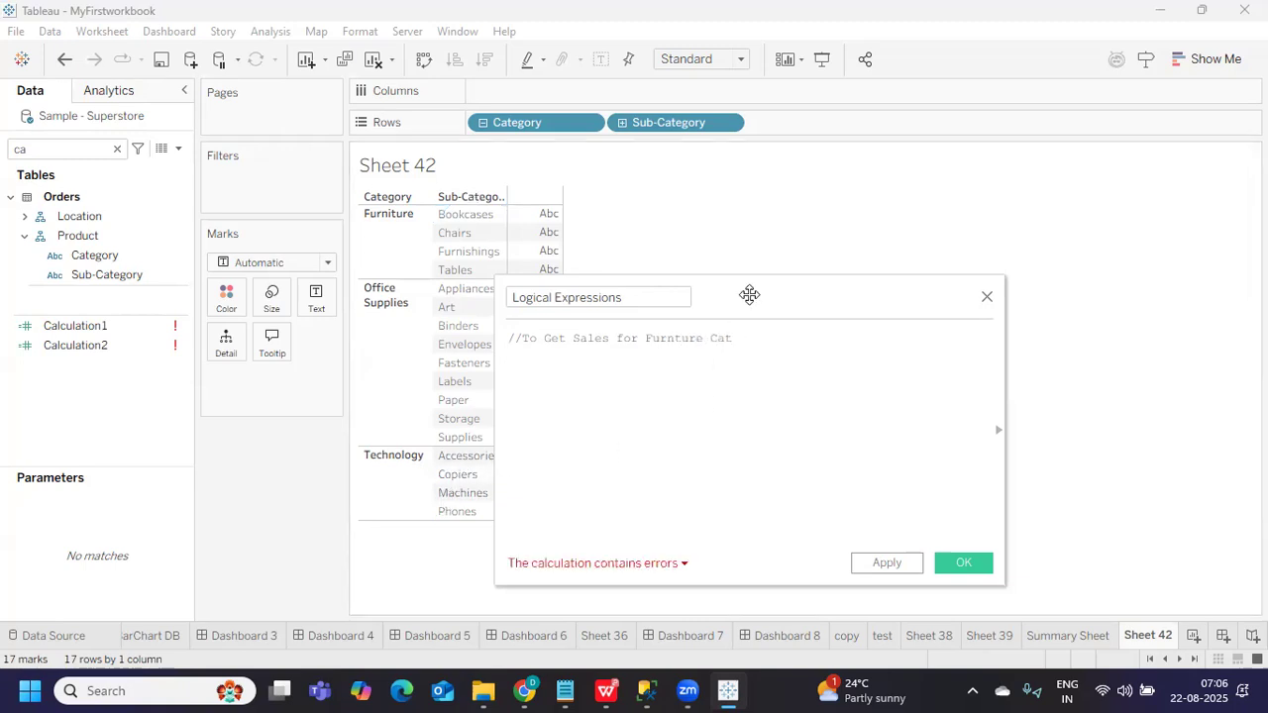
pyautogui.moveTo(766, 294); pyautogui.dragTo(1003, 270)
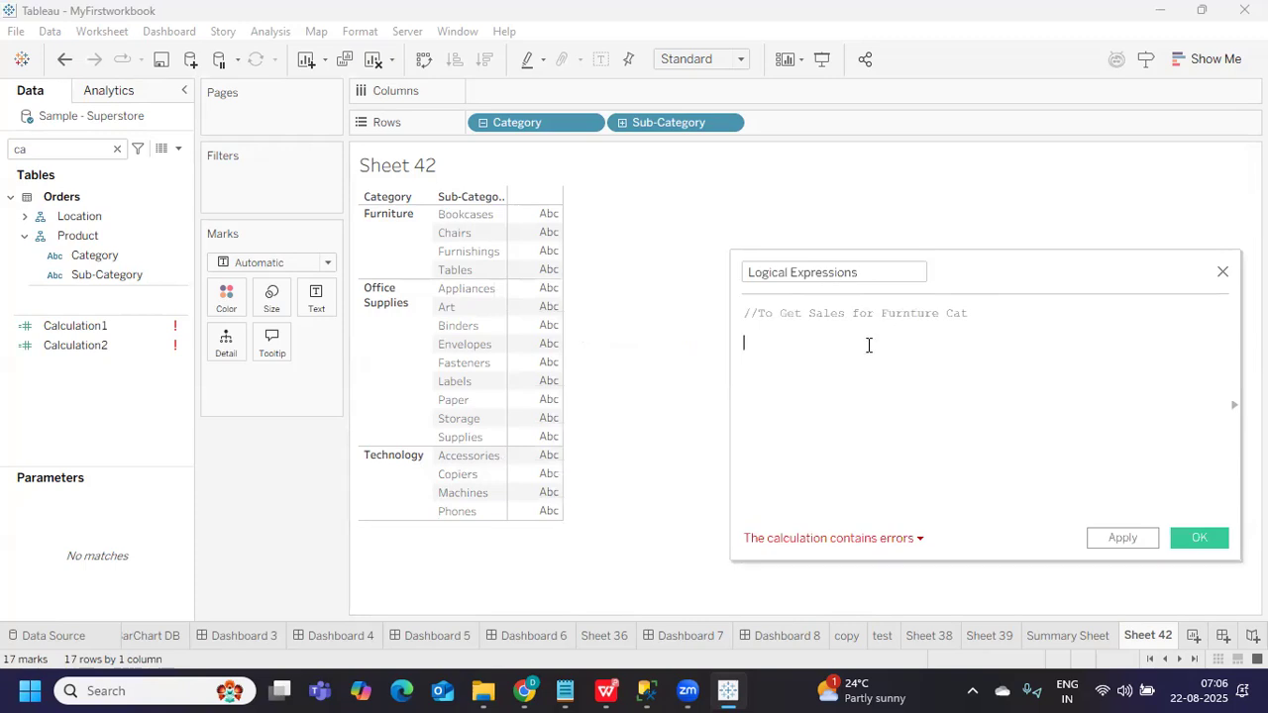
# Try the IIF autocomplete suggestion on line two, then delete it again
pyautogui.write('IF')
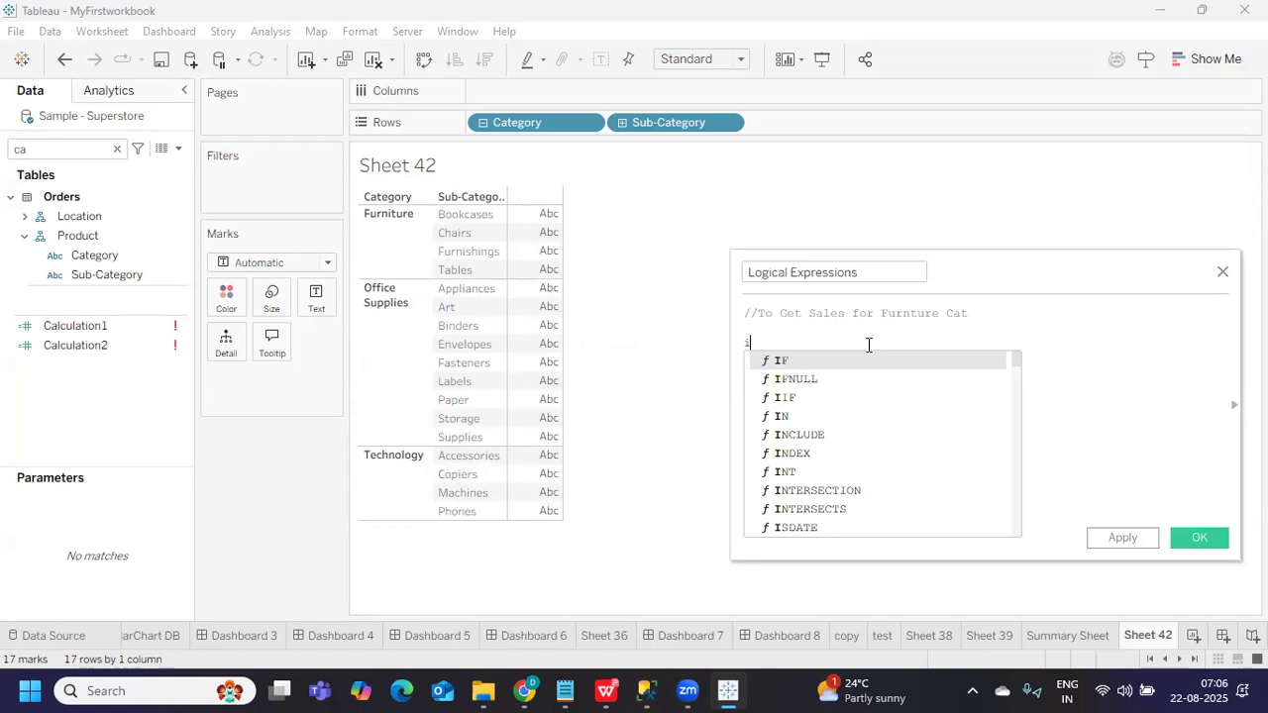
pyautogui.press('BackSpace')
pyautogui.press('BackSpace')
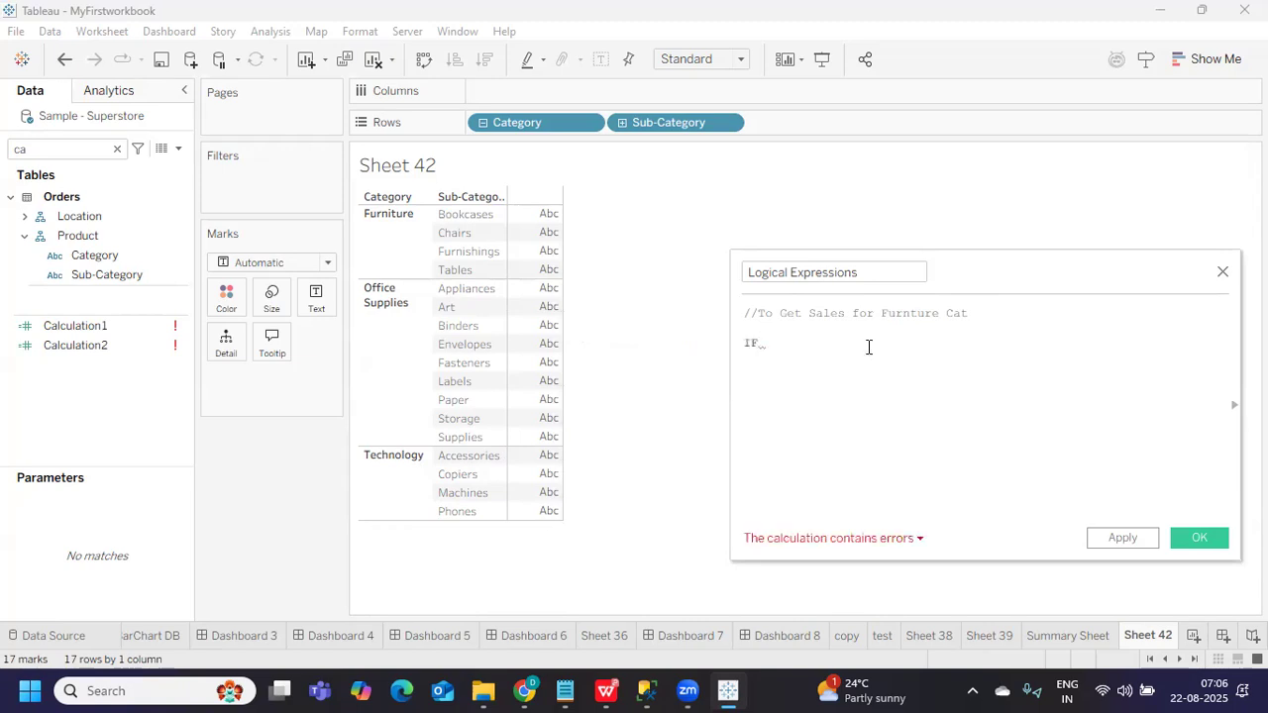
pyautogui.write('i')
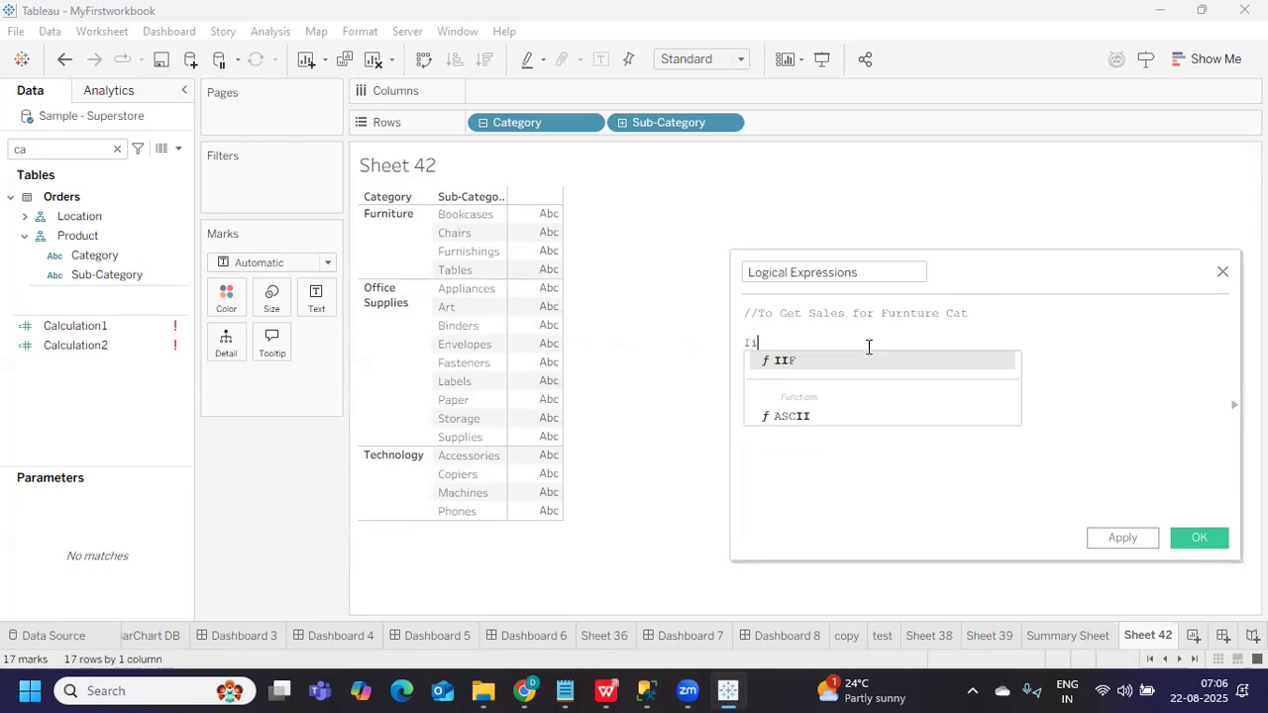
pyautogui.press('Return')
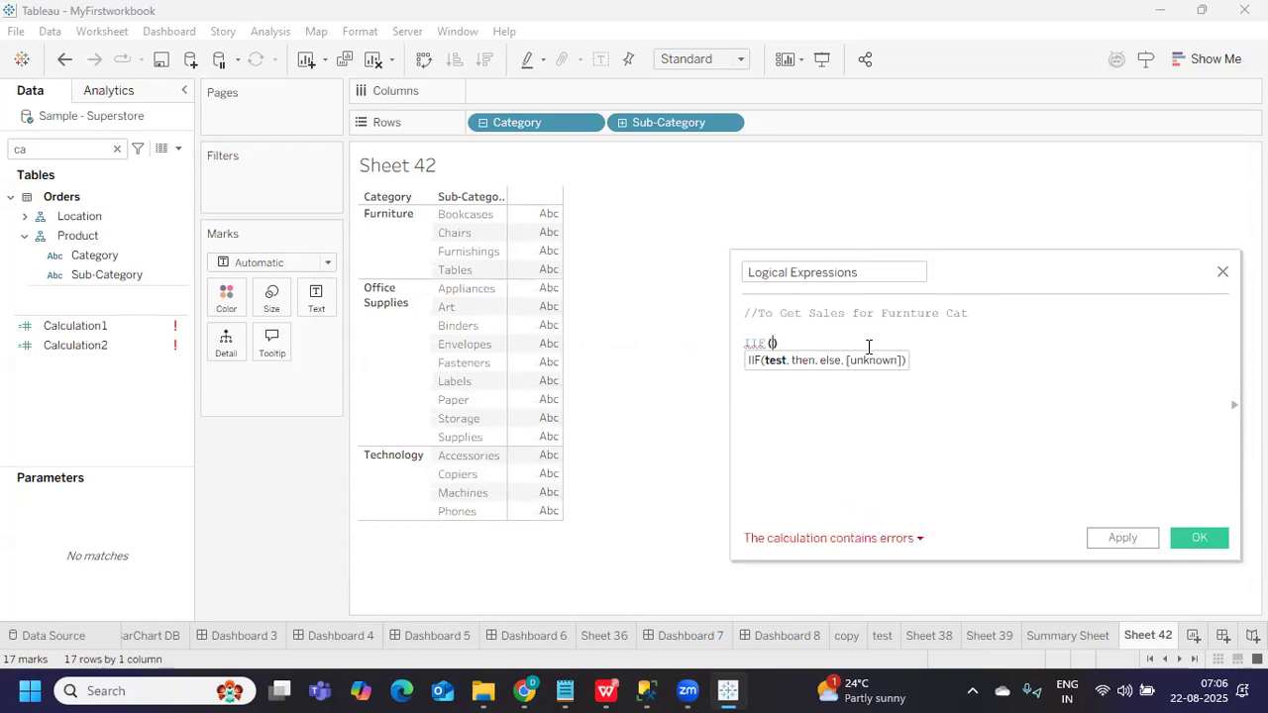
pyautogui.press('BackSpace')
pyautogui.press('BackSpace')
pyautogui.press('BackSpace')
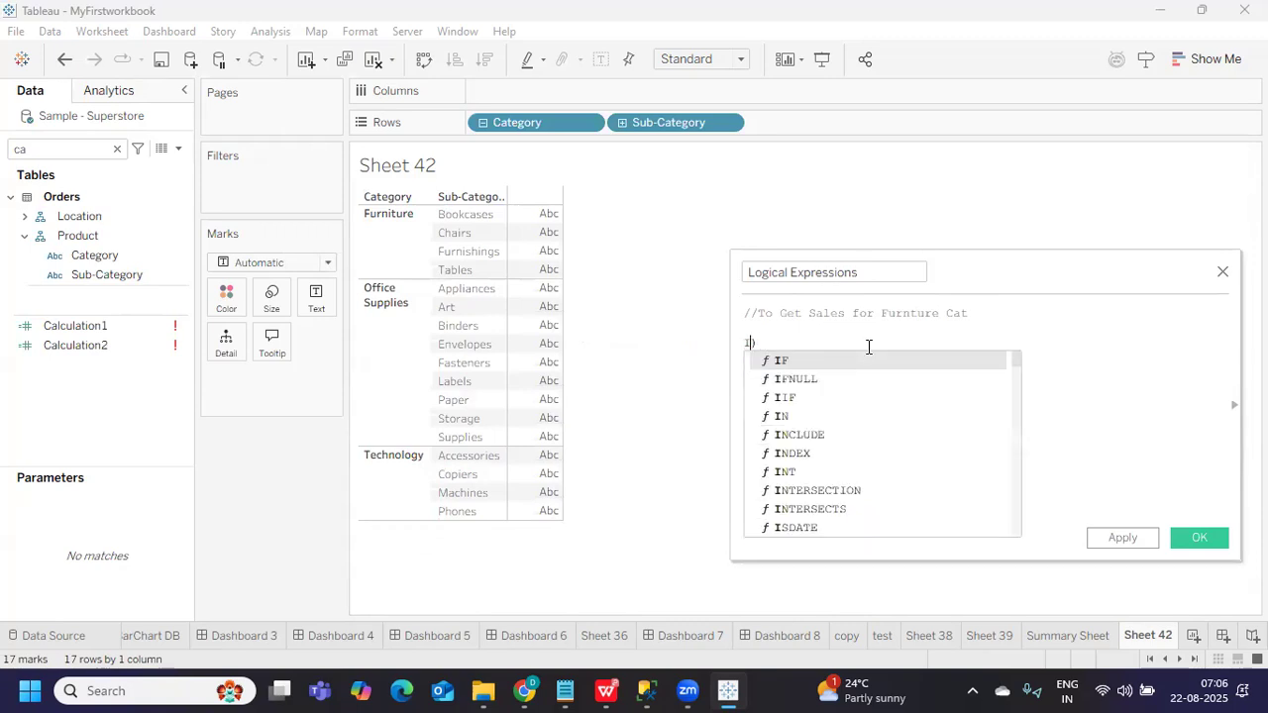
pyautogui.write('f')
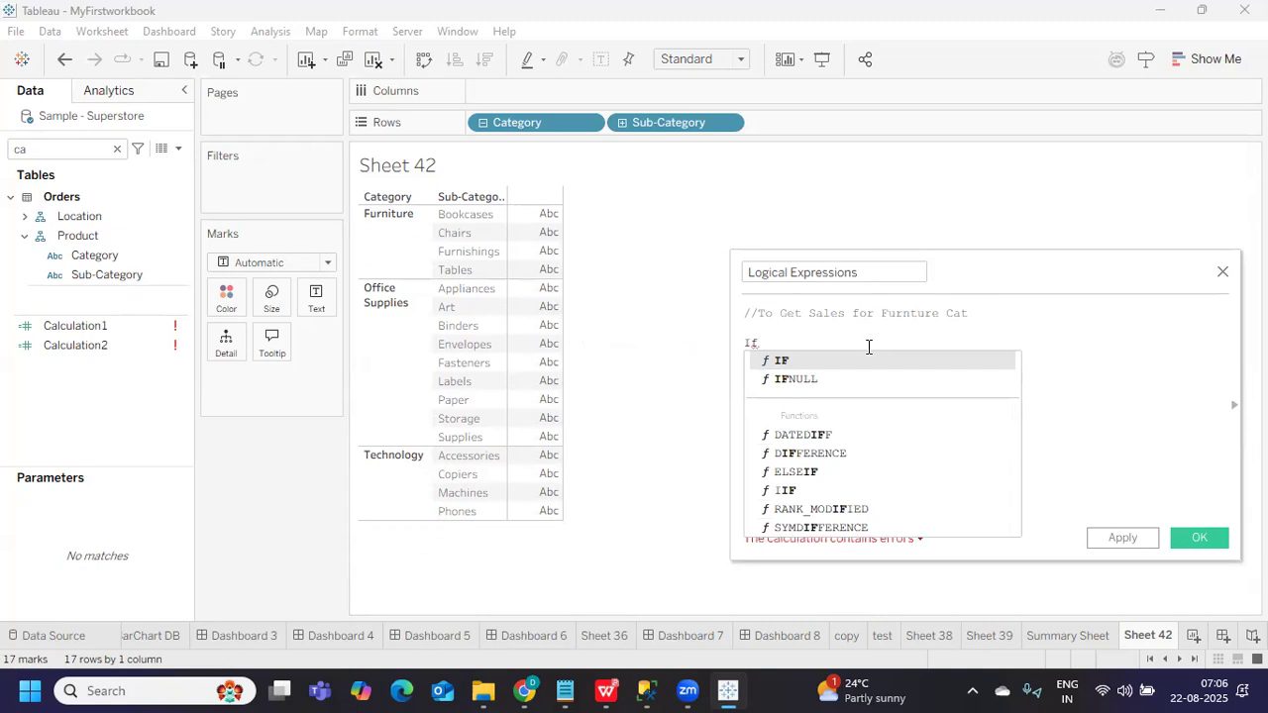
pyautogui.press('BackSpace')
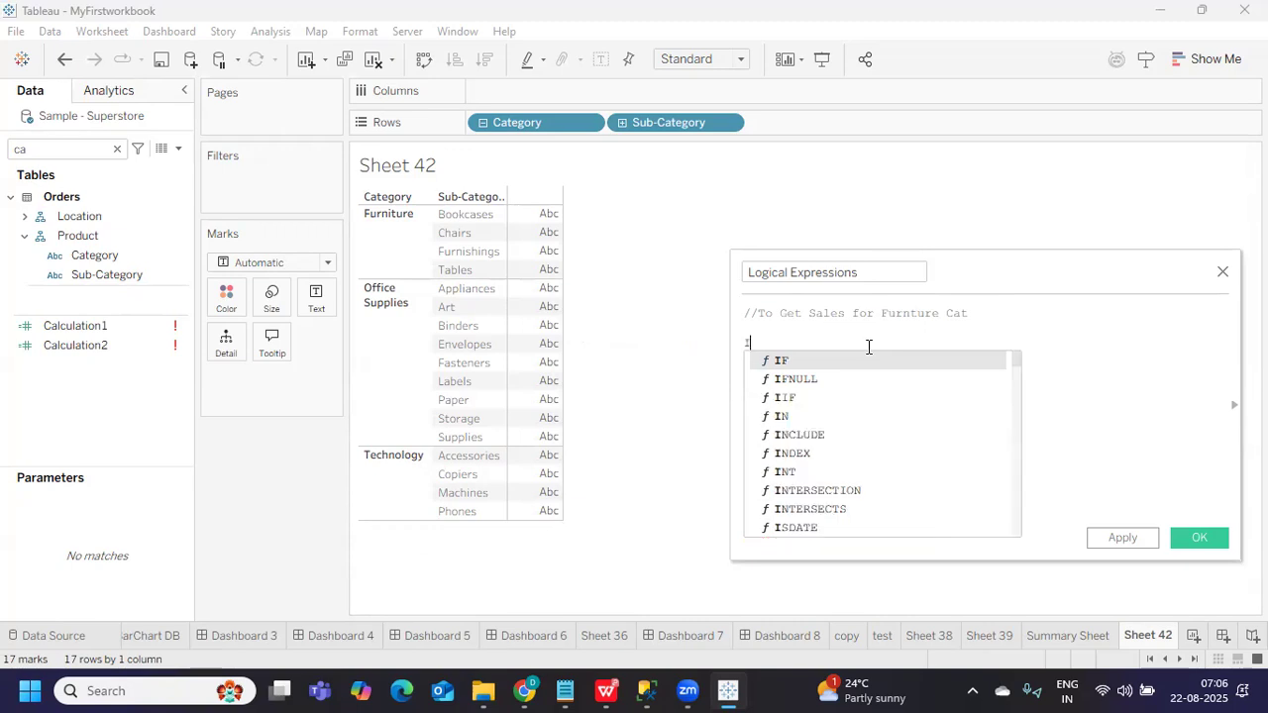
pyautogui.write('I')
pyautogui.press('Return')
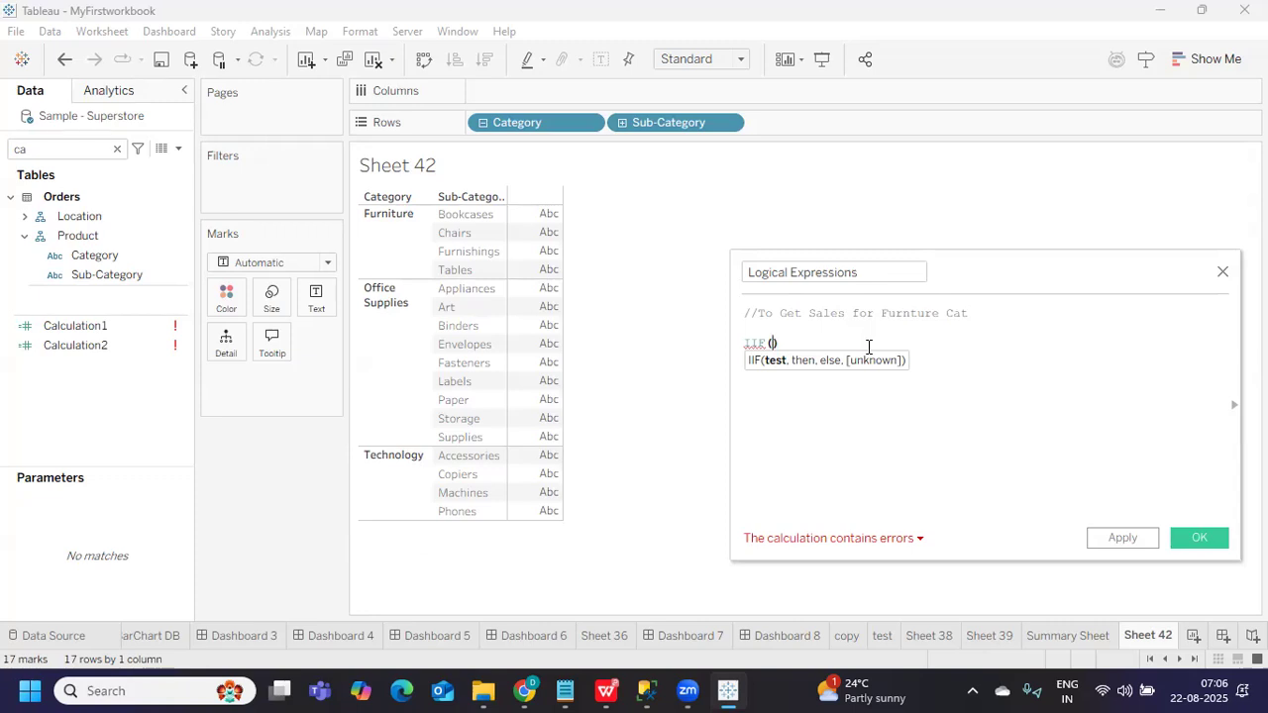
pyautogui.press('BackSpace')
pyautogui.press('BackSpace')
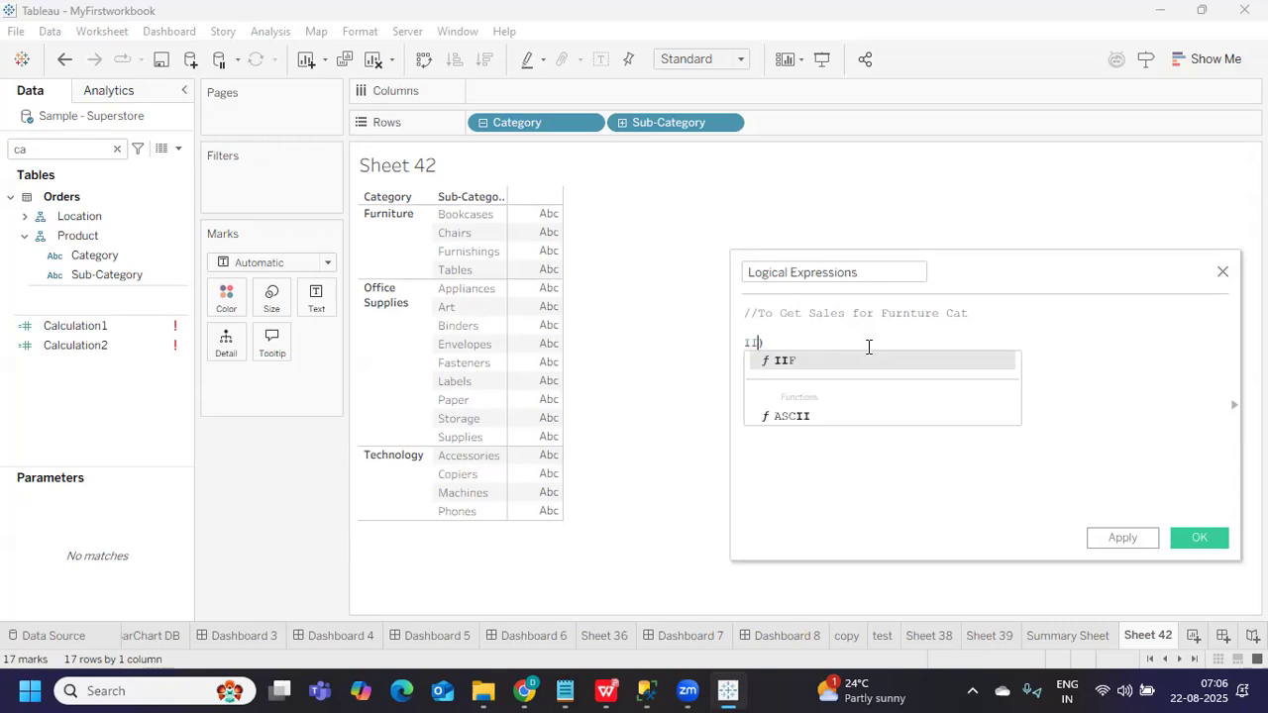
# Retype IF to begin the formula and select the IF keyword
pyautogui.press('BackSpace')
pyautogui.write('F')
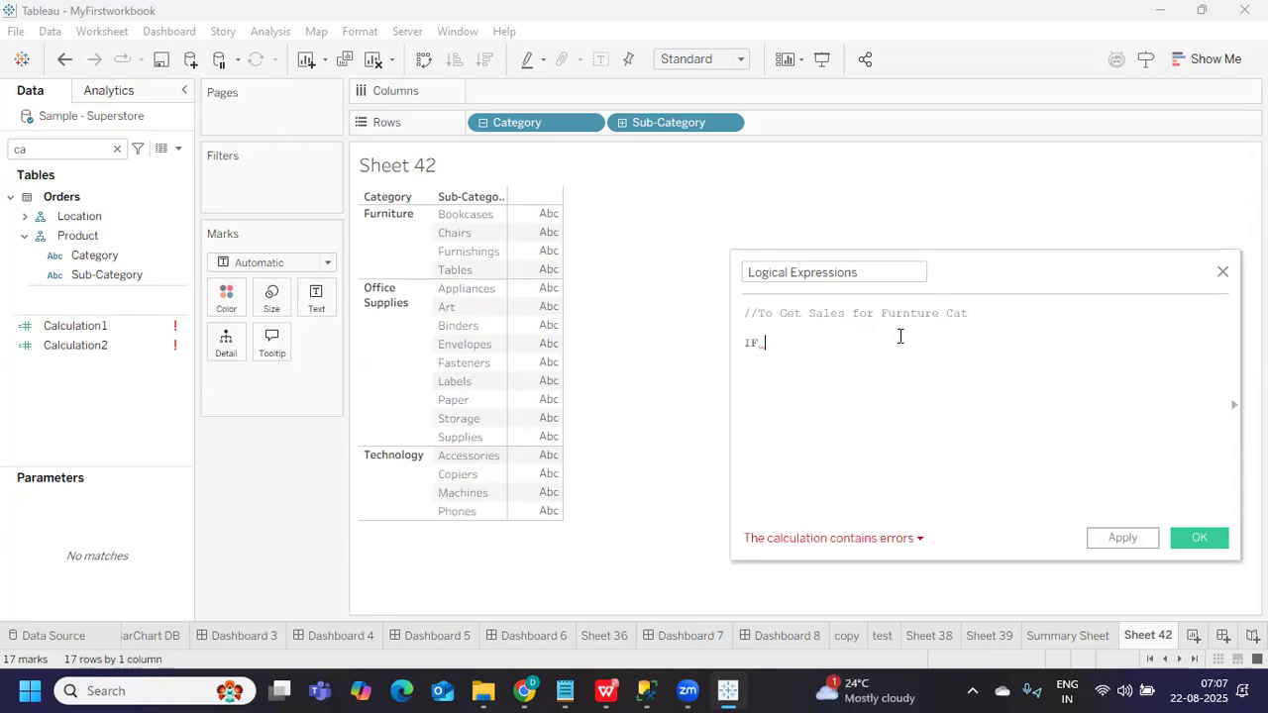
pyautogui.moveTo(879, 313); pyautogui.dragTo(941, 313)
pyautogui.click(779, 344)
pyautogui.doubleClick(748, 344)
# Enter the condition [Category] = 'Furniture' after IF
pyautogui.write('ca')
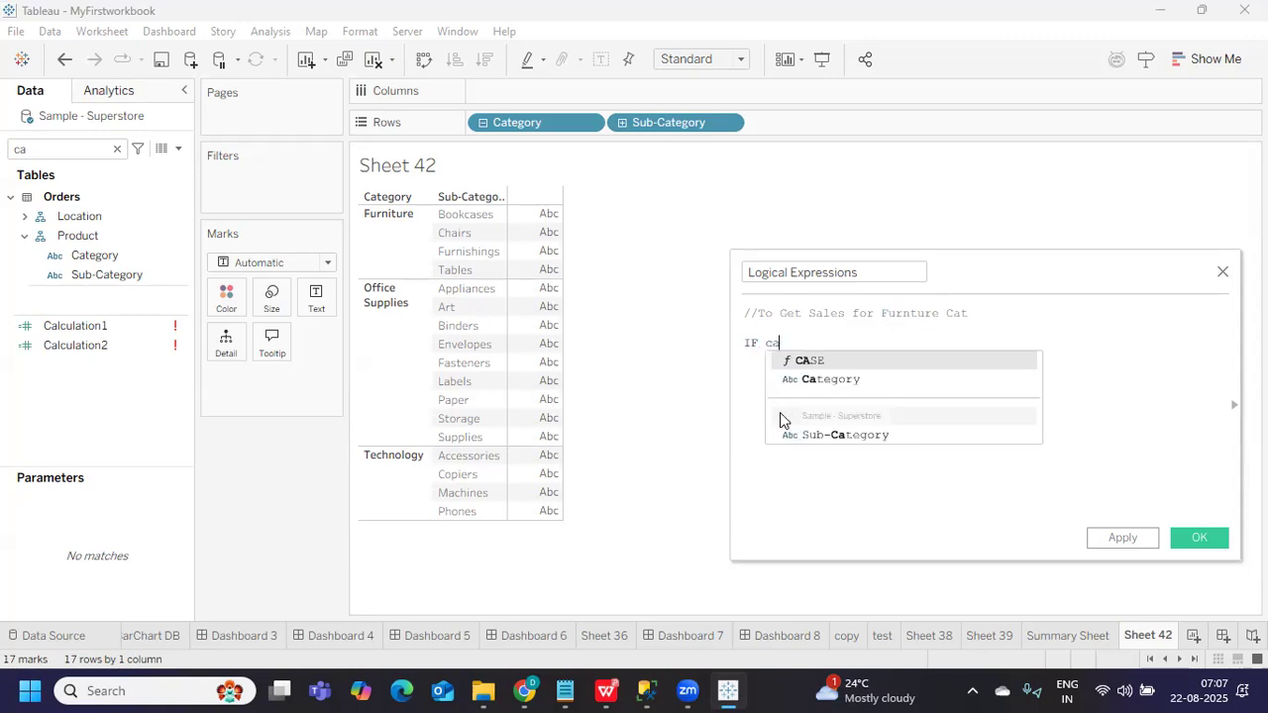
pyautogui.click(823, 380)
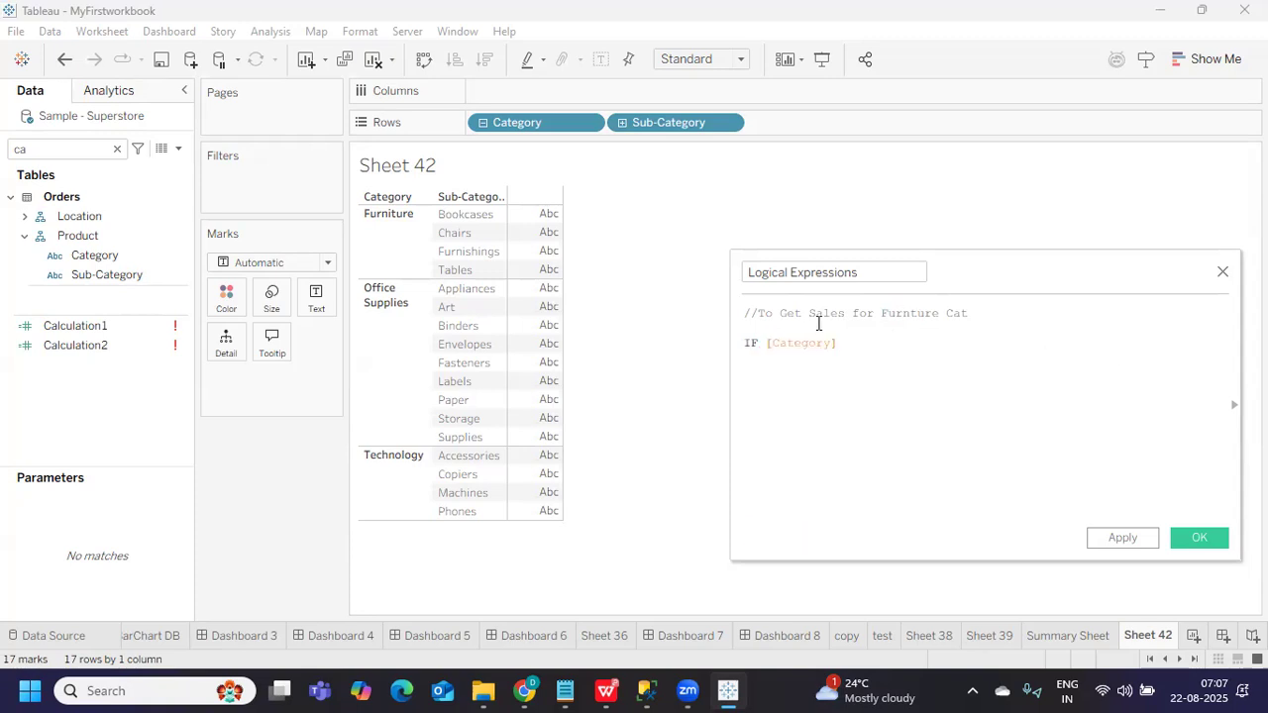
pyautogui.write("= 'Furniture")
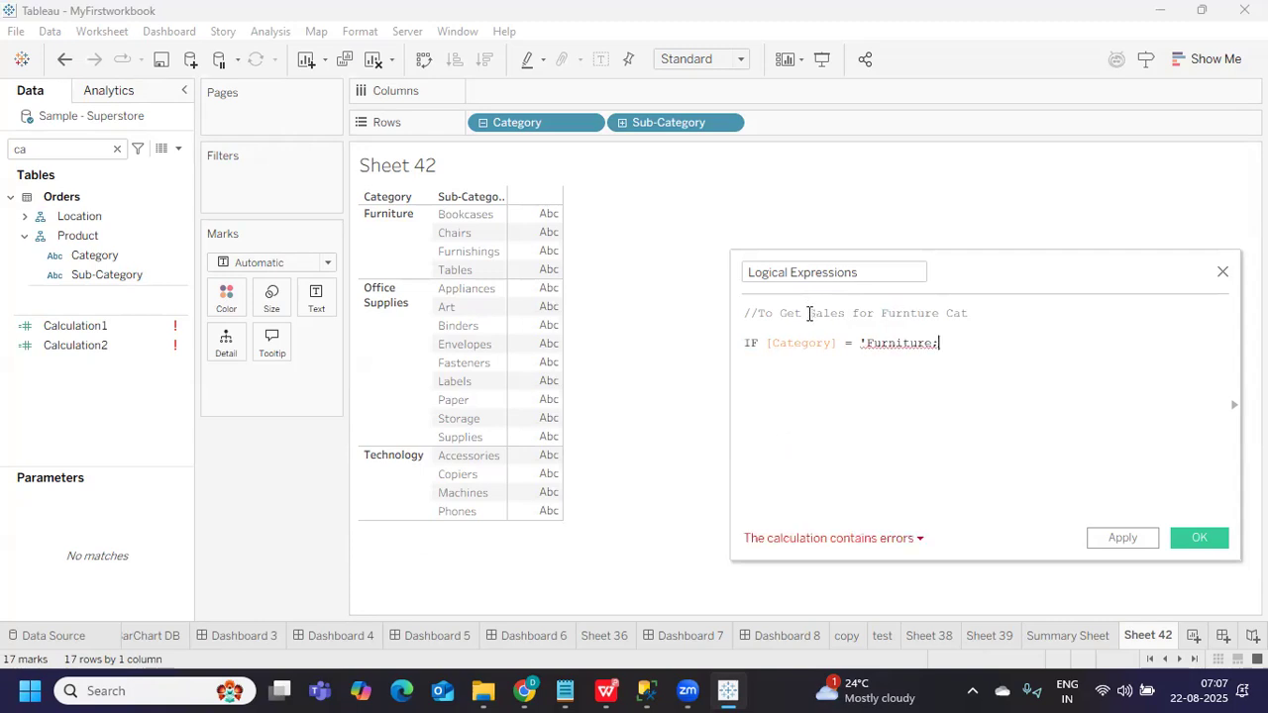
pyautogui.write("'")
pyautogui.moveTo(860, 343); pyautogui.dragTo(944, 339)
pyautogui.click(948, 423)
pyautogui.moveTo(765, 343); pyautogui.dragTo(951, 343)
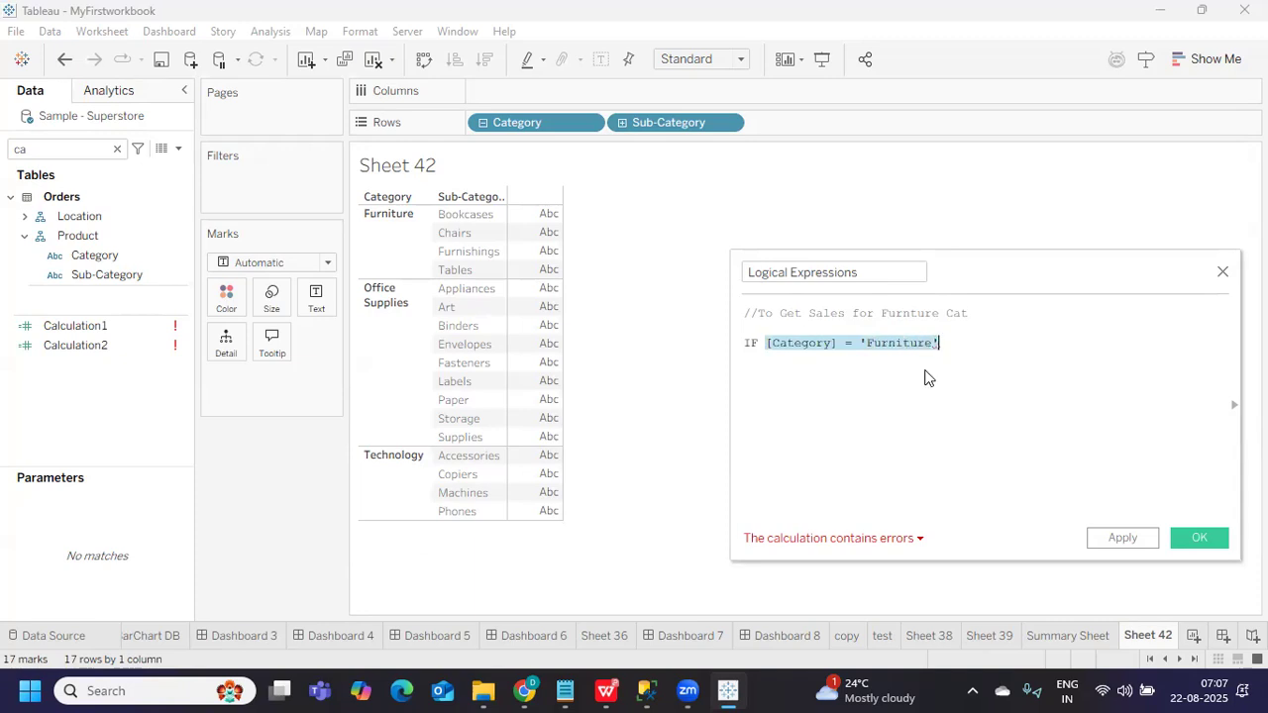
# Append THEN to the end of the IF condition line
pyautogui.moveTo(808, 313); pyautogui.dragTo(847, 313)
pyautogui.click(826, 396)
pyautogui.moveTo(767, 343); pyautogui.dragTo(945, 343)
pyautogui.click(959, 343)
pyautogui.write('THEN')
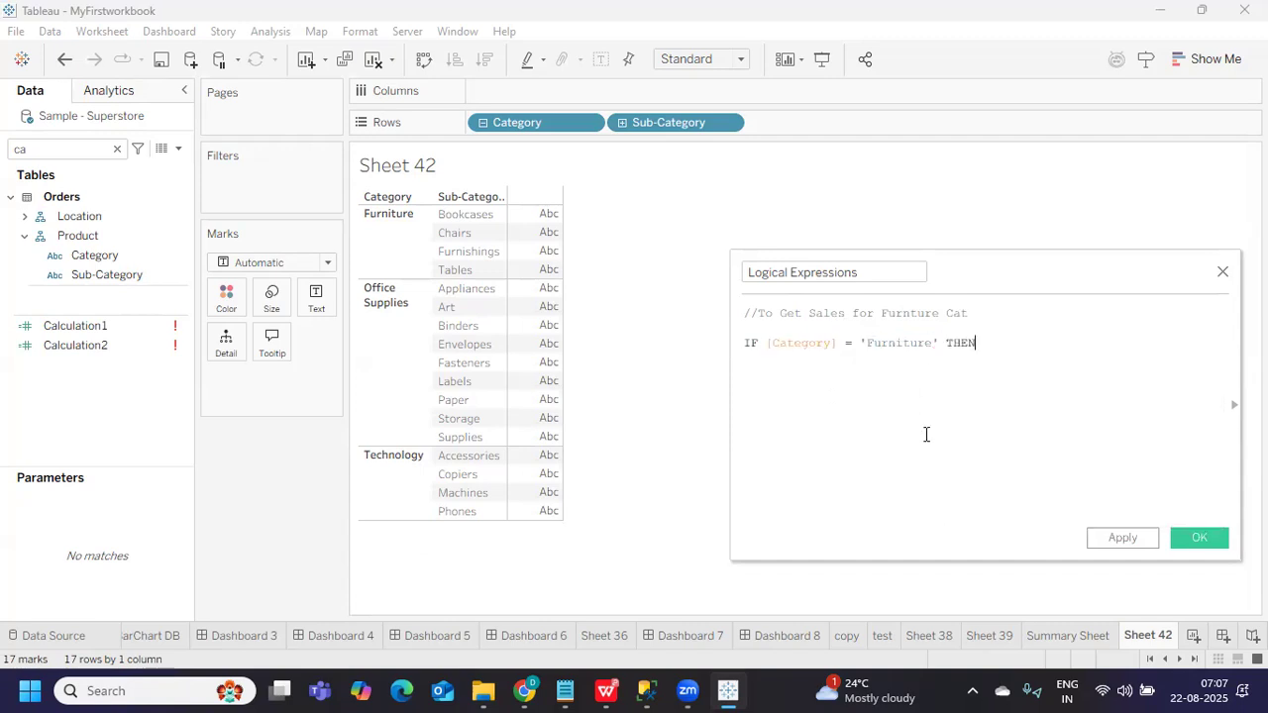
pyautogui.moveTo(745, 342); pyautogui.dragTo(977, 344)
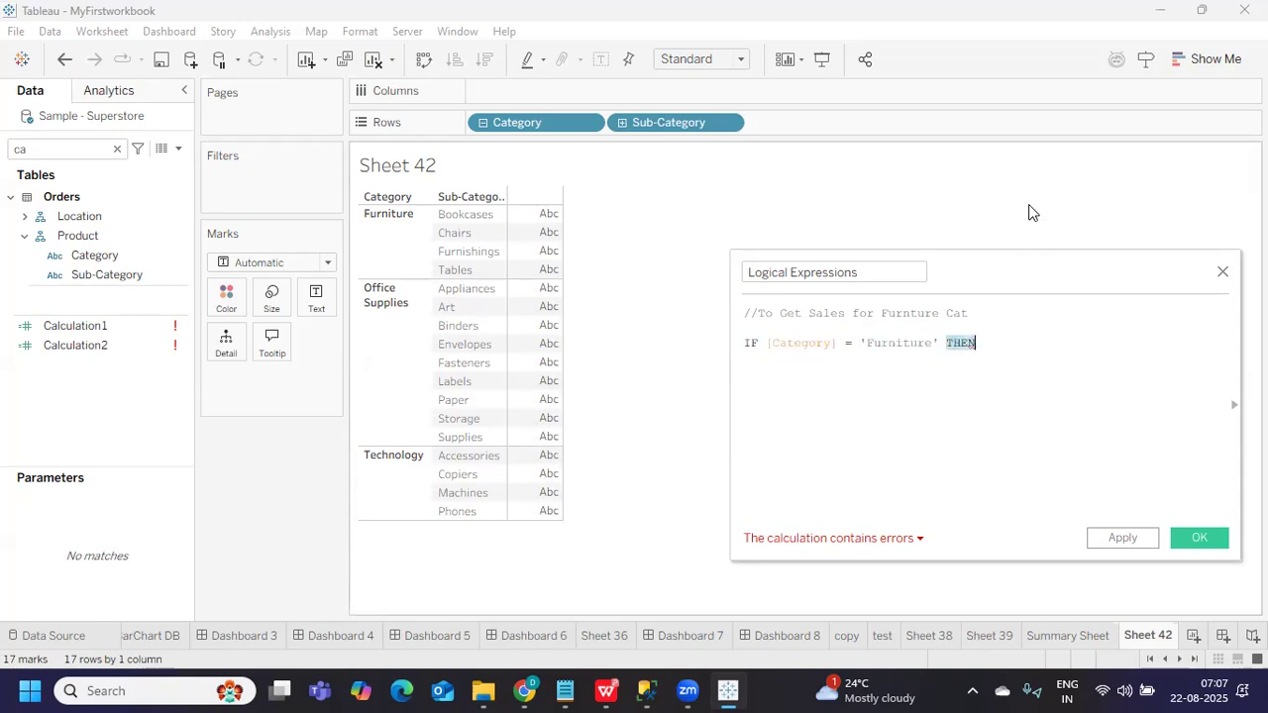
pyautogui.moveTo(1015, 265); pyautogui.dragTo(781, 214)
# Add [Sales] after THEN and close the statement with END
pyautogui.moveTo(757, 298); pyautogui.dragTo(499, 301)
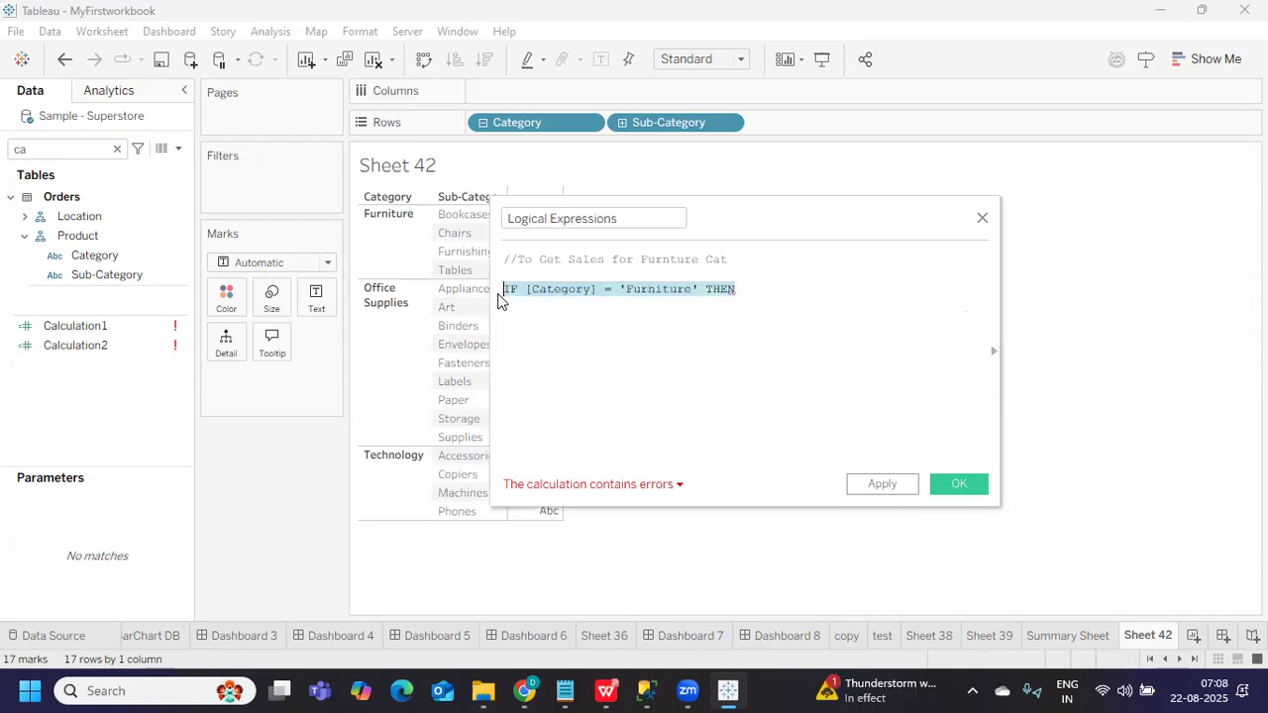
pyautogui.click(643, 341)
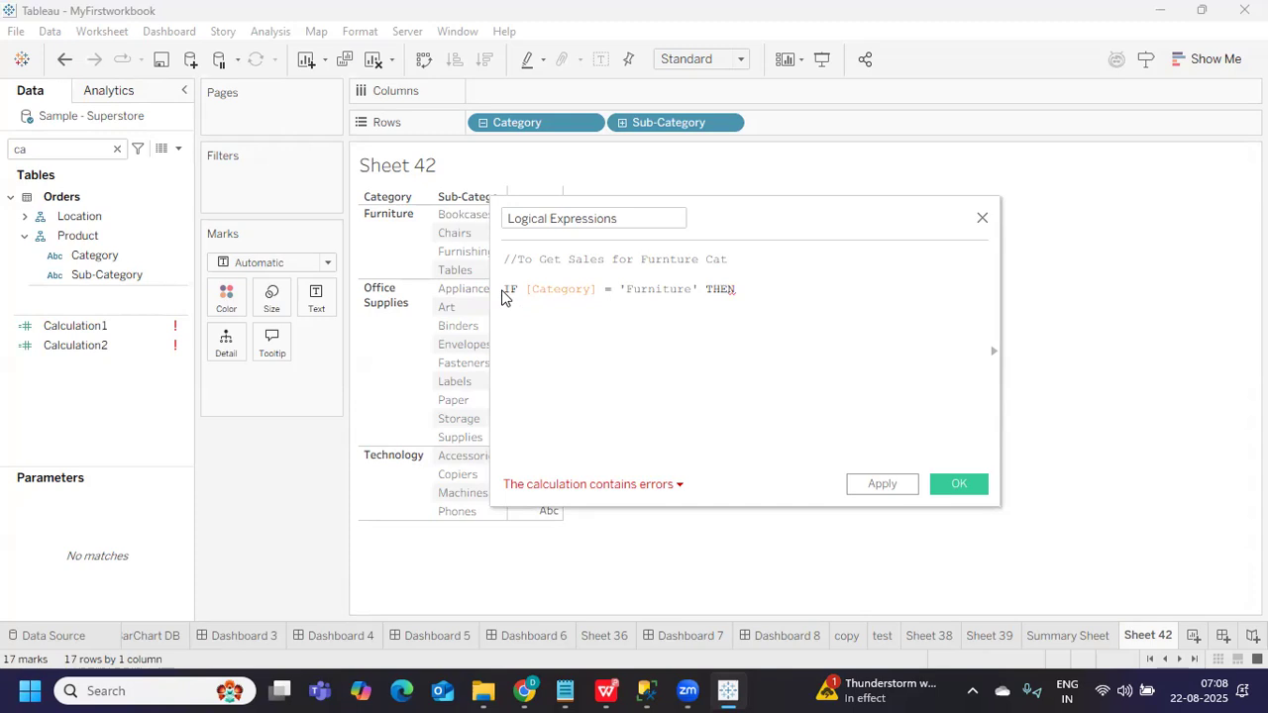
pyautogui.moveTo(706, 288); pyautogui.dragTo(737, 287)
pyautogui.click(787, 294)
pyautogui.write('sa')
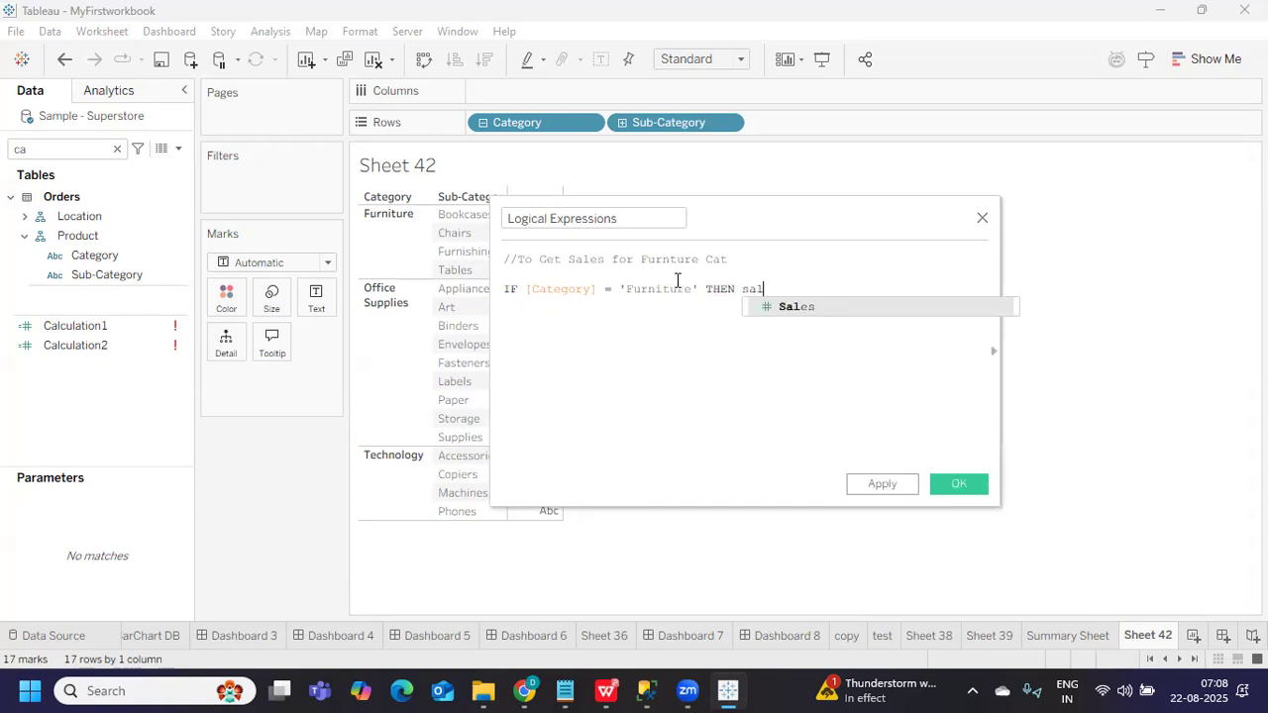
pyautogui.write('l')
pyautogui.press('Return')
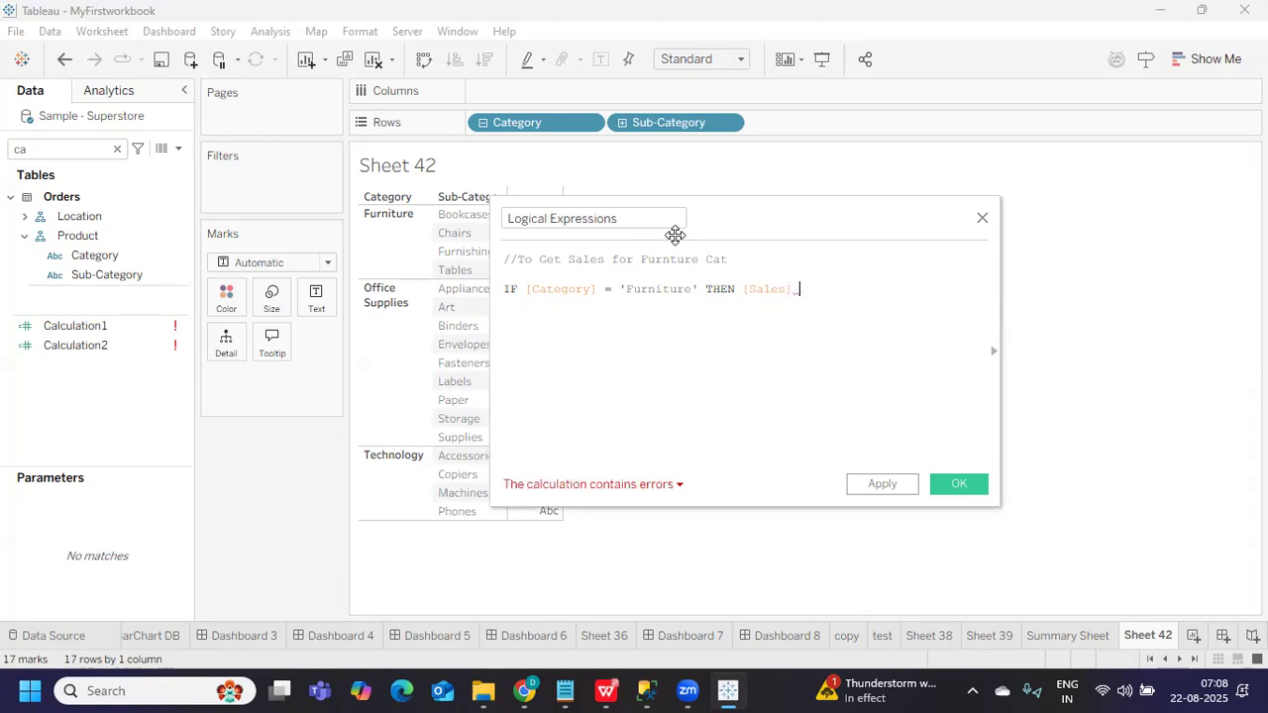
pyautogui.write('END')
pyautogui.press('Return')
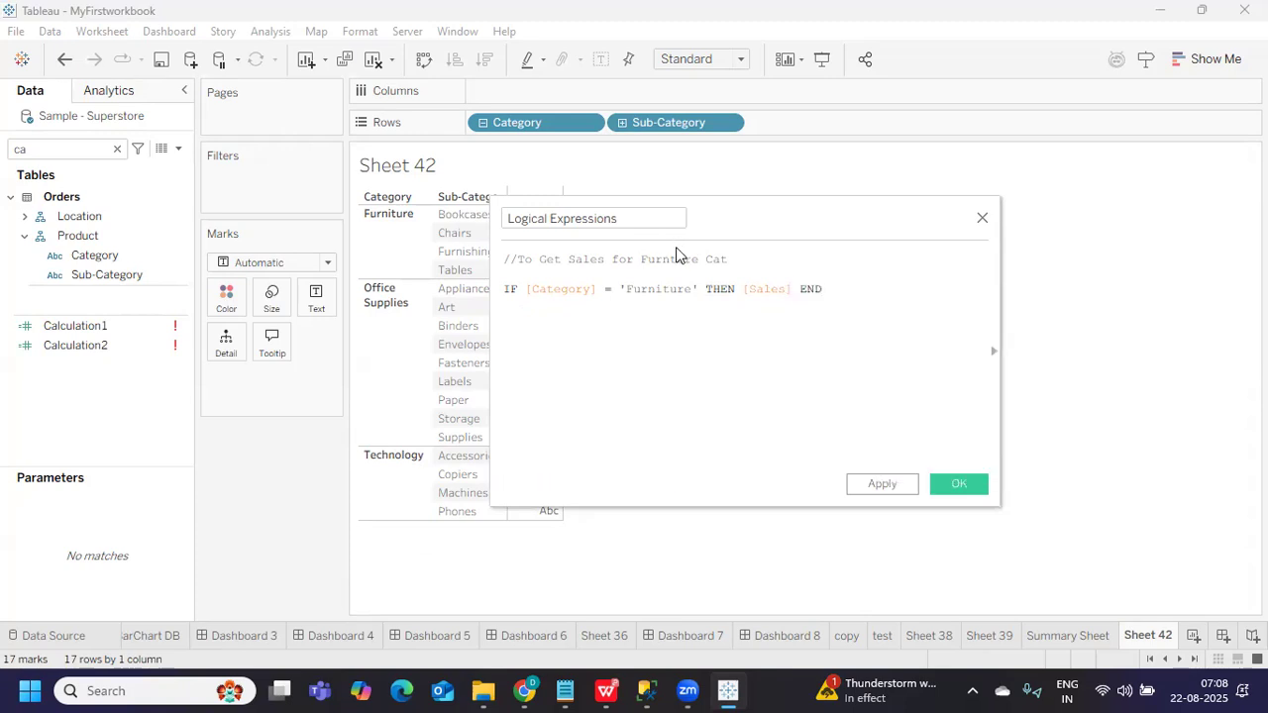
# Review the IF, THEN and END keywords and the Furniture condition by highlighting them
pyautogui.doubleClick(511, 289)
pyautogui.doubleClick(723, 289)
pyautogui.doubleClick(811, 289)
pyautogui.moveTo(526, 291); pyautogui.dragTo(791, 288)
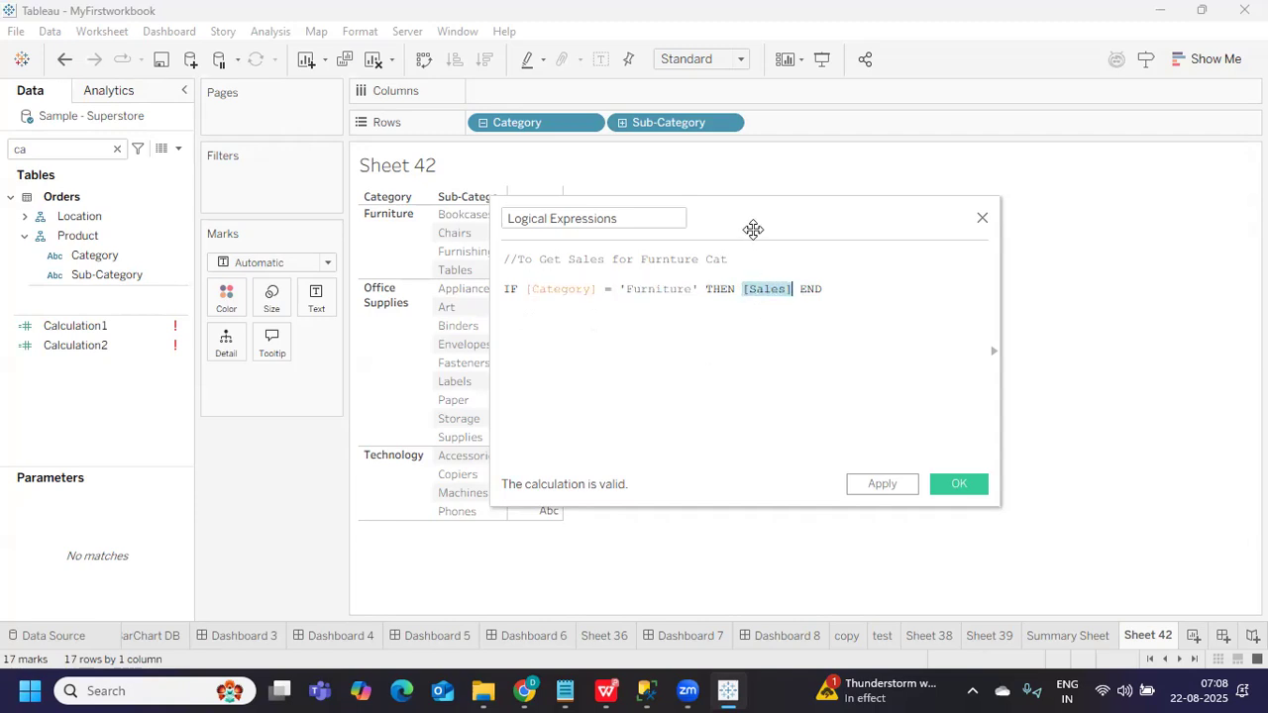
pyautogui.moveTo(770, 217); pyautogui.dragTo(961, 225)
# Add the comment '//What is satisfying' below the first comment
pyautogui.click(819, 348)
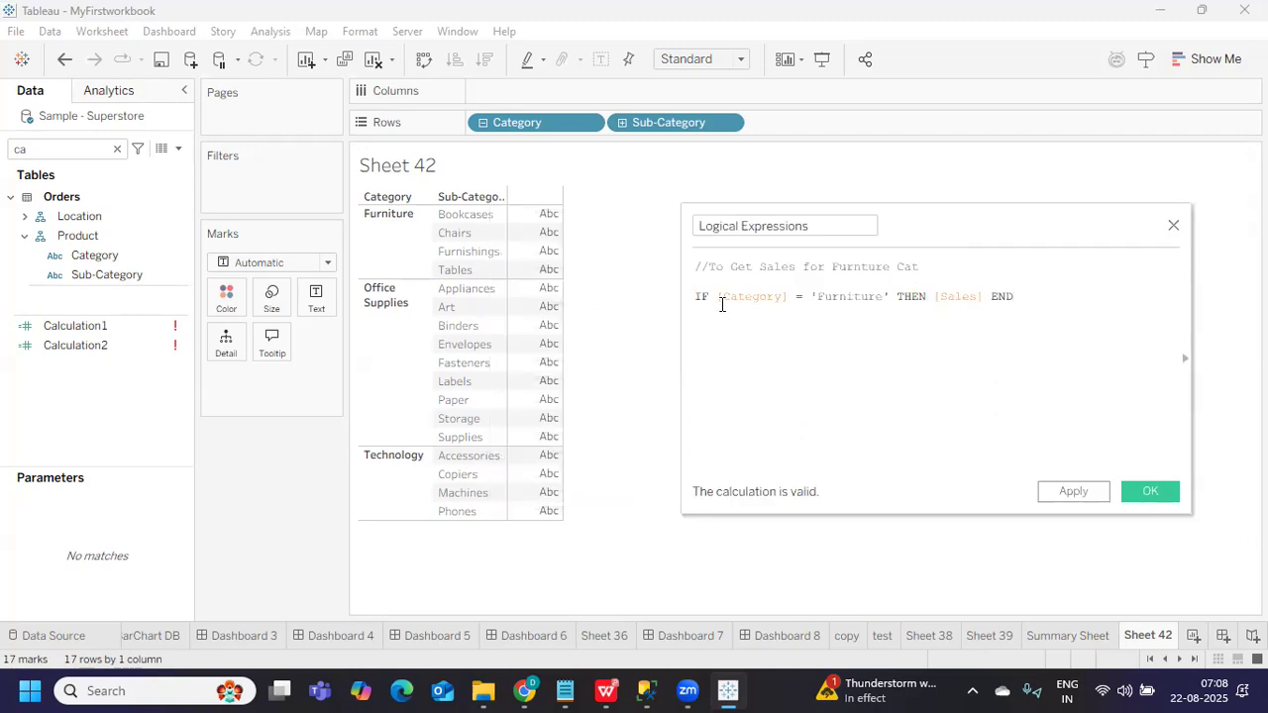
pyautogui.moveTo(719, 297); pyautogui.dragTo(889, 297)
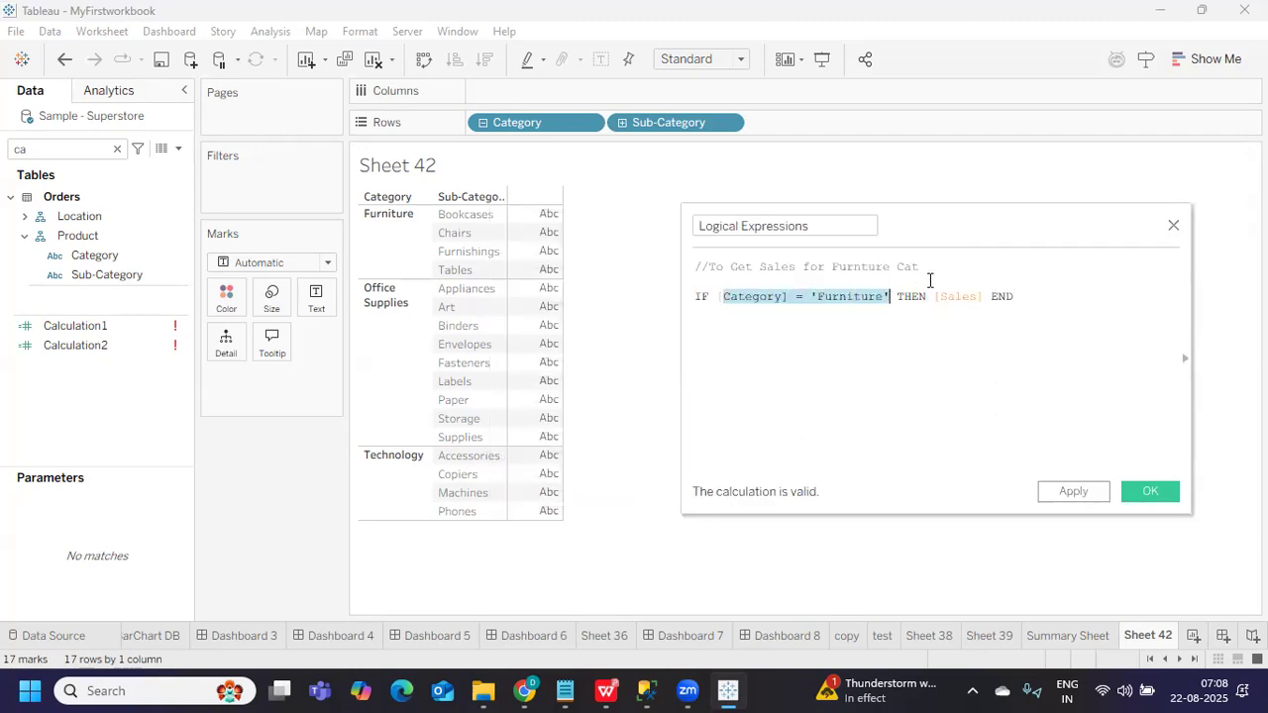
pyautogui.click(941, 268)
pyautogui.press('Return')
pyautogui.press('Return')
pyautogui.write('//What is sats')
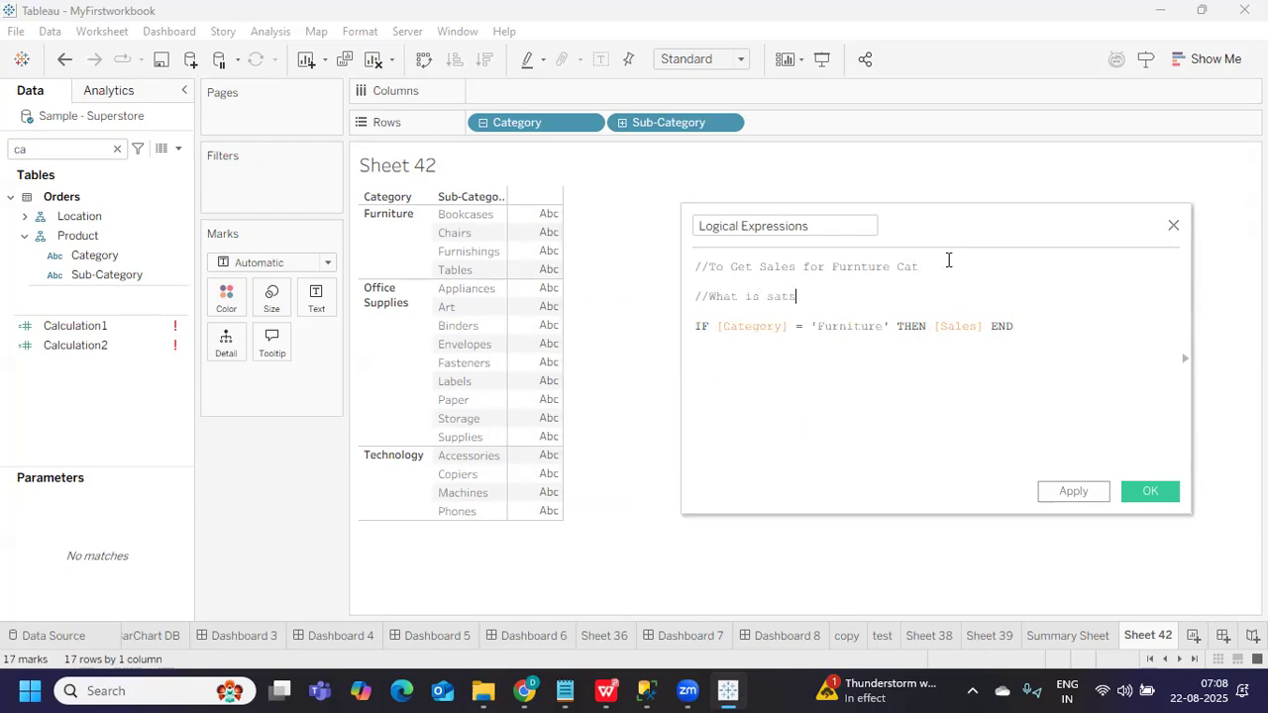
pyautogui.press('BackSpace')
pyautogui.write('isfying')
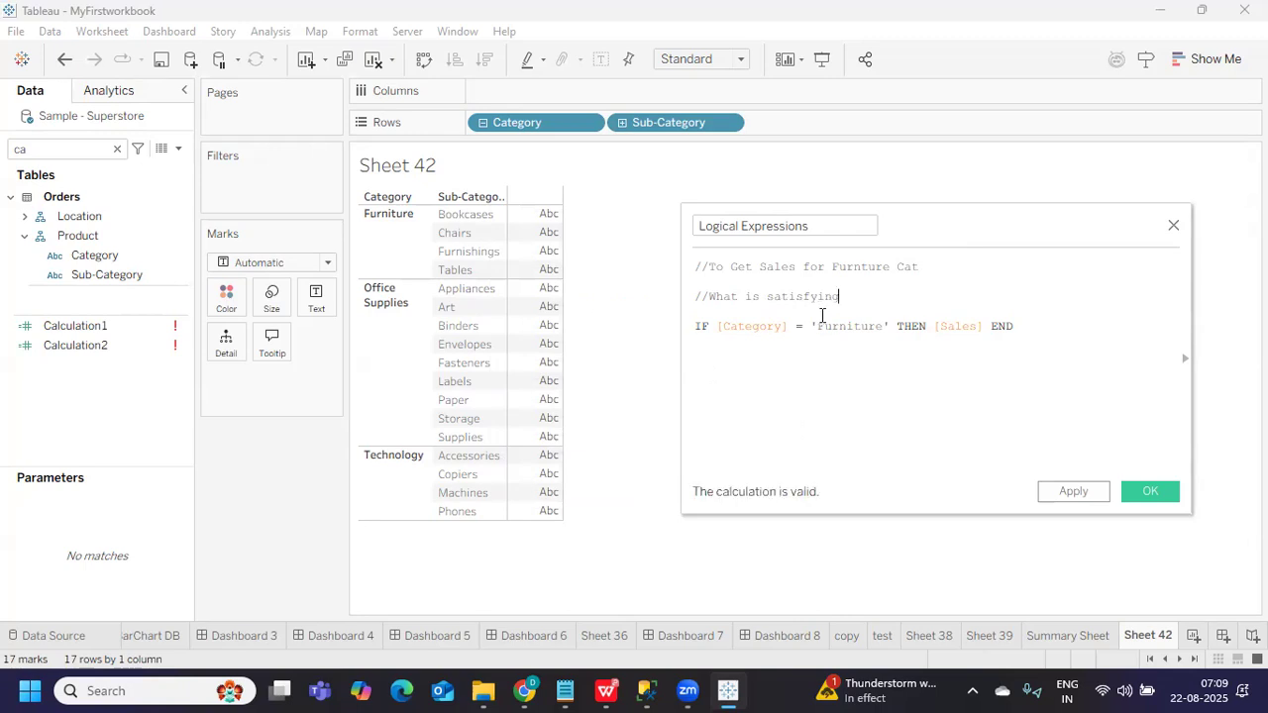
pyautogui.moveTo(850, 295); pyautogui.dragTo(653, 295)
# Apply Logical Expressions, show it on Text for Furniture sums, and insert a line above IF
pyautogui.moveTo(716, 326); pyautogui.dragTo(986, 327)
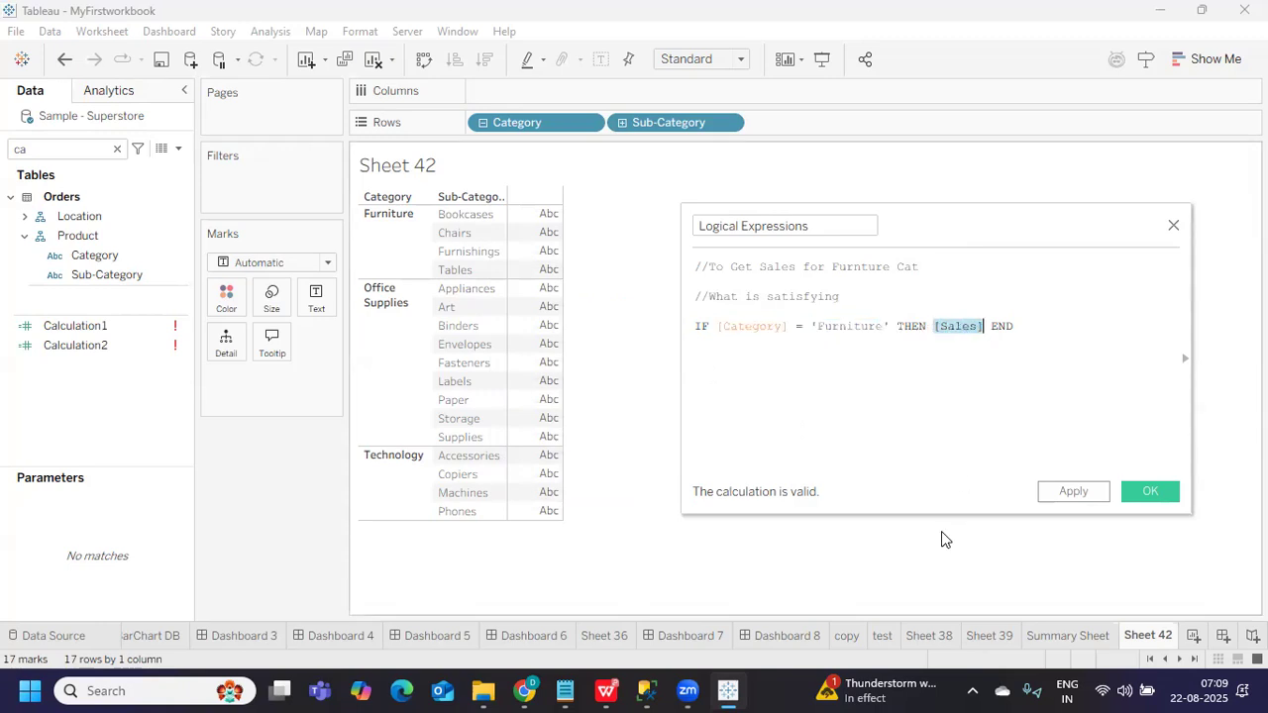
pyautogui.click(1021, 351)
pyautogui.click(1079, 497)
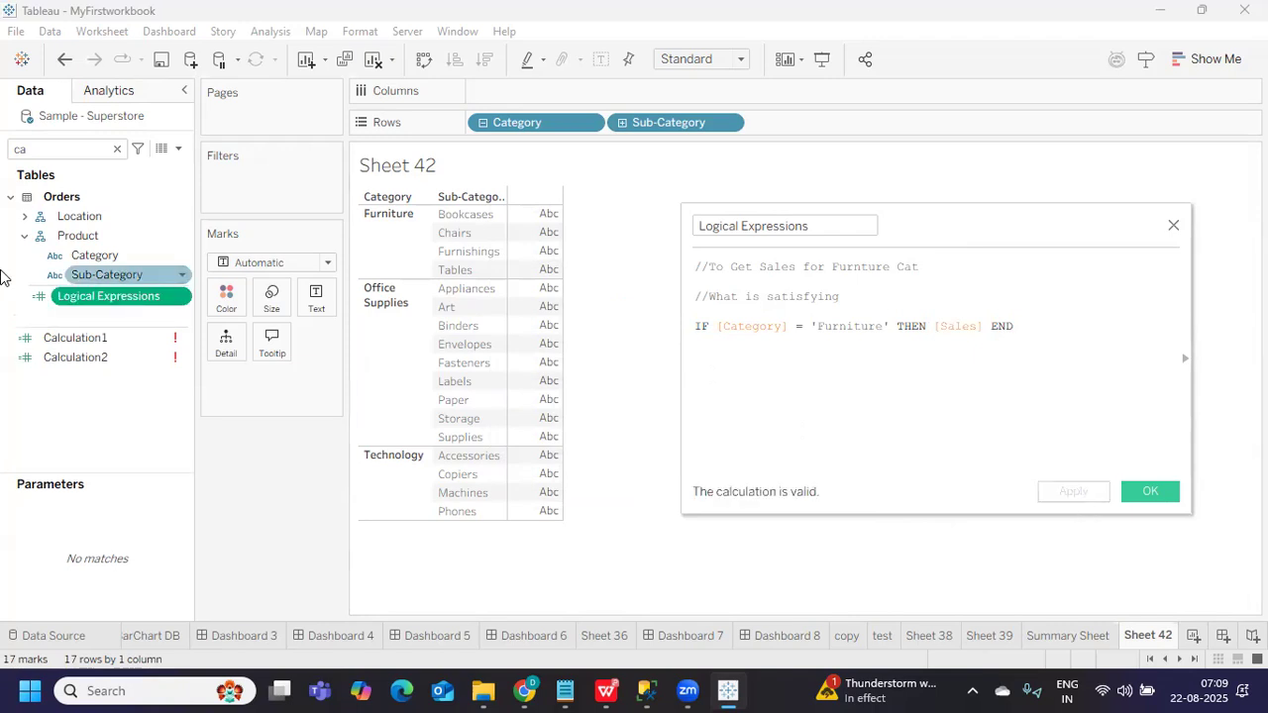
pyautogui.moveTo(65, 295); pyautogui.dragTo(316, 295)
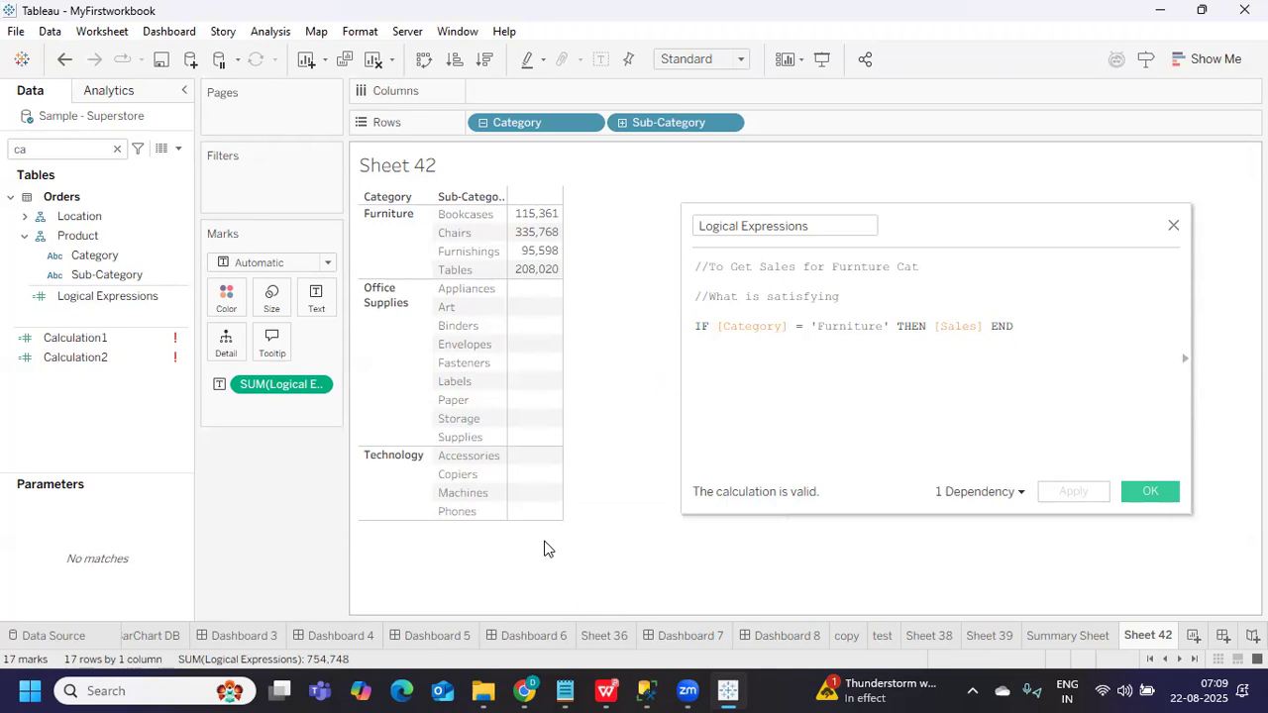
pyautogui.click(696, 326)
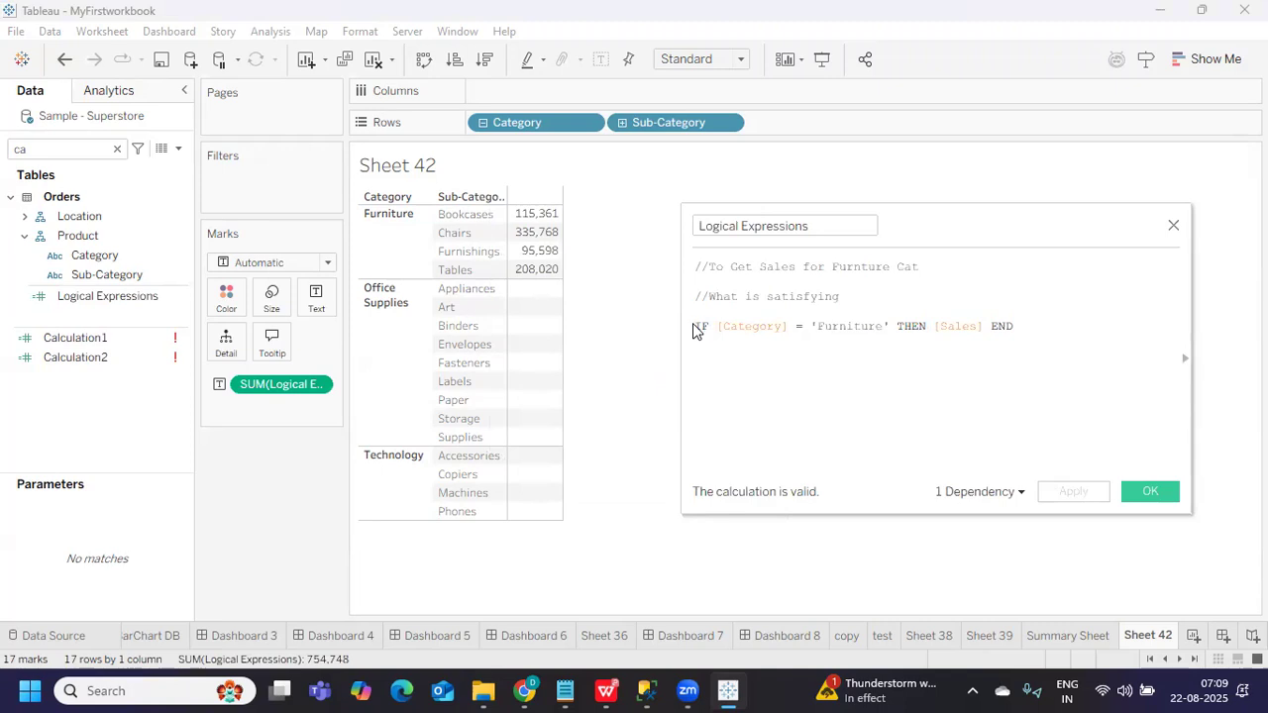
pyautogui.press('Return')
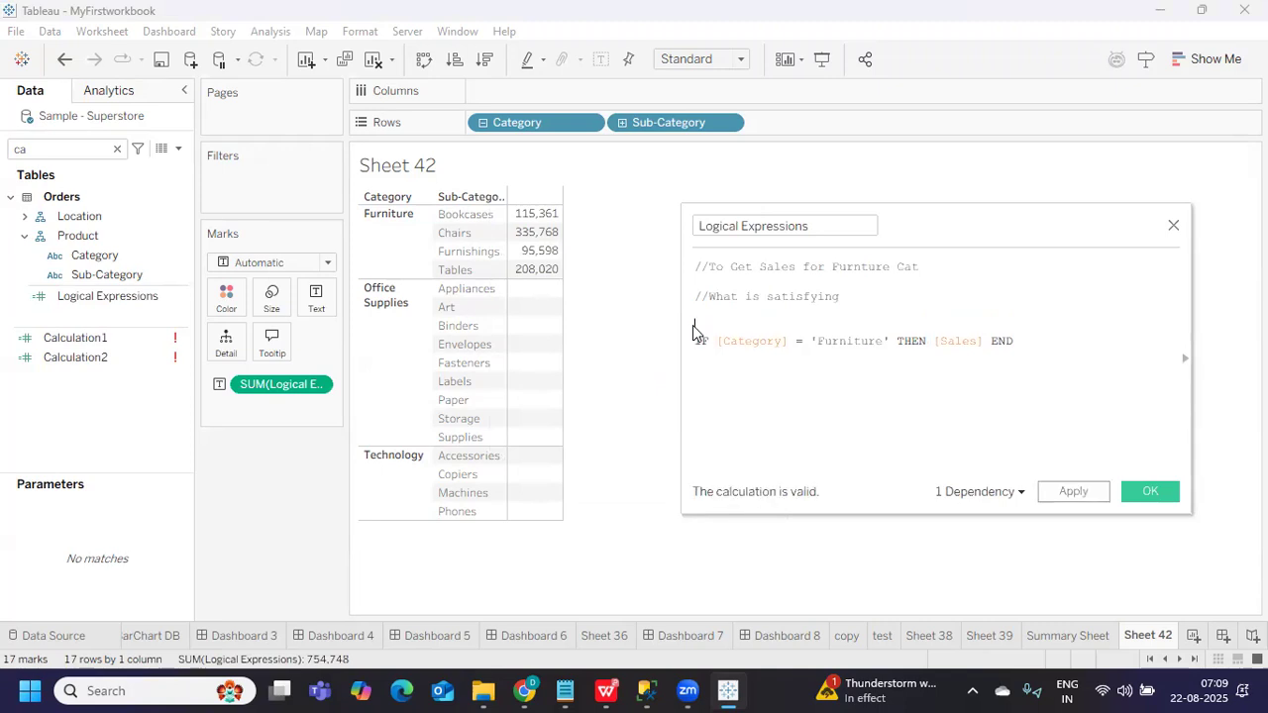
# Wrap the IF expression in zn( ), apply it, and drag the SUM pill off the Marks card
pyautogui.write('zn(')
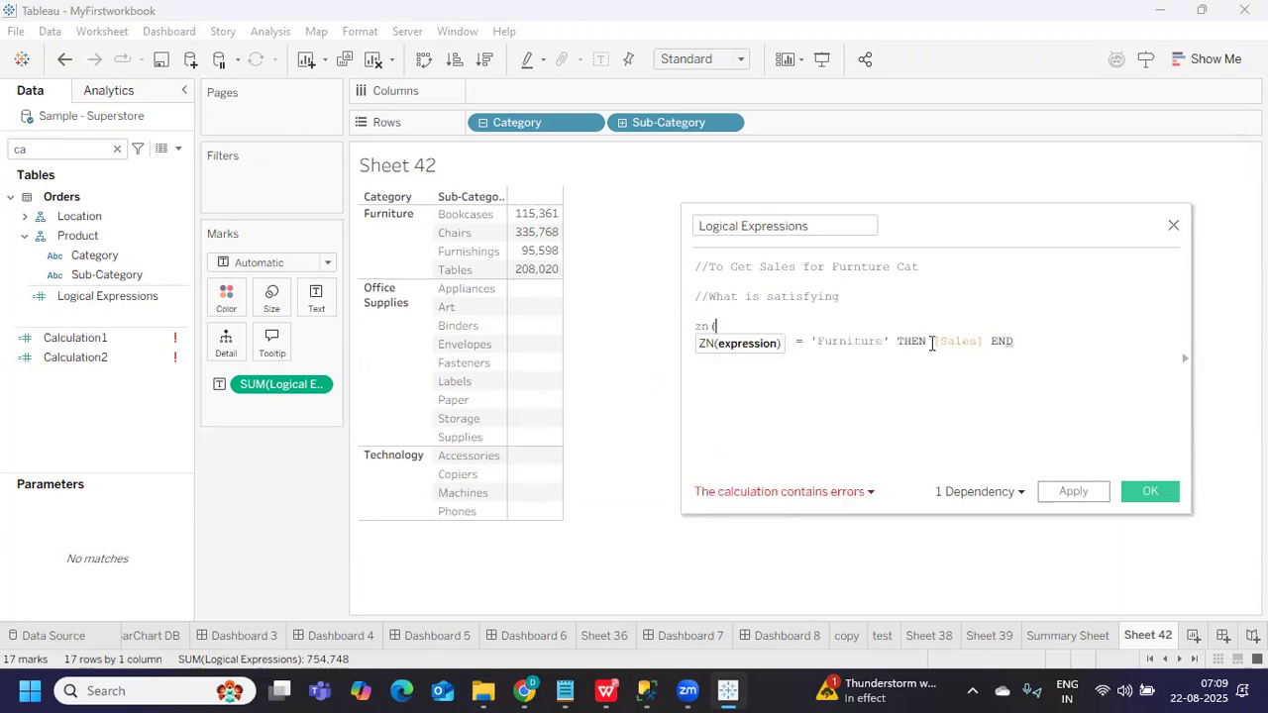
pyautogui.click(1047, 343)
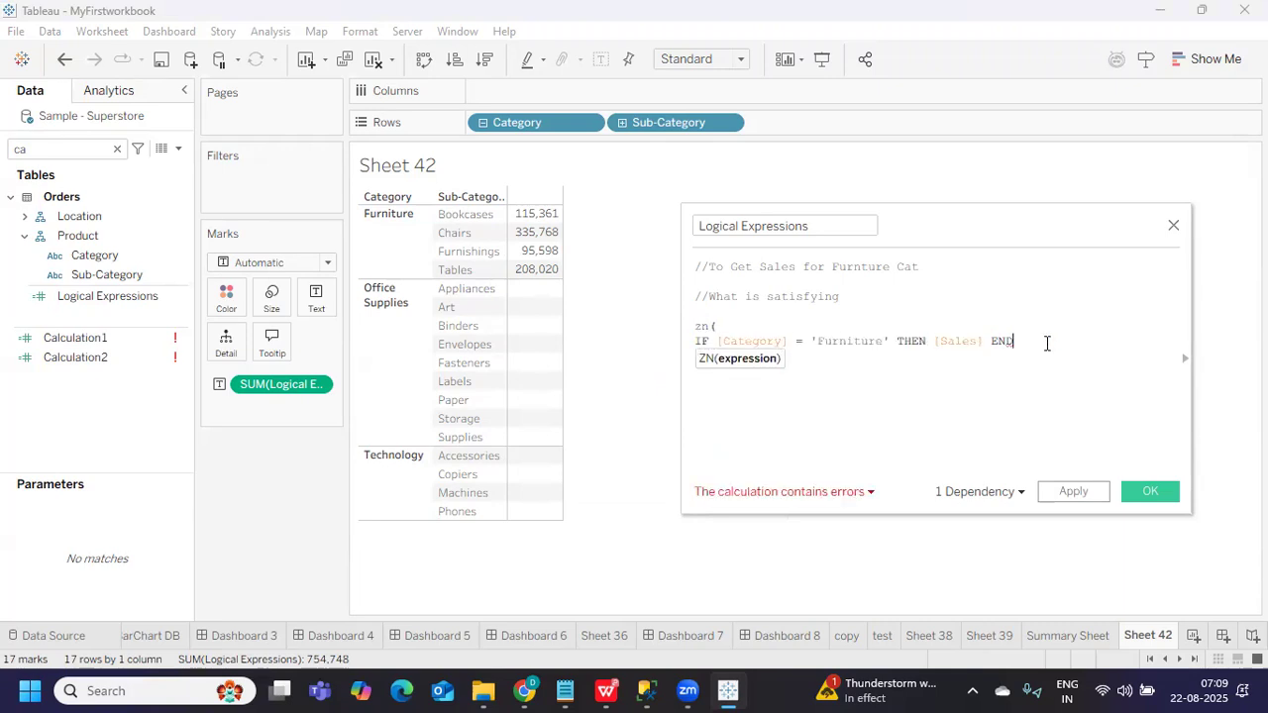
pyautogui.write(')')
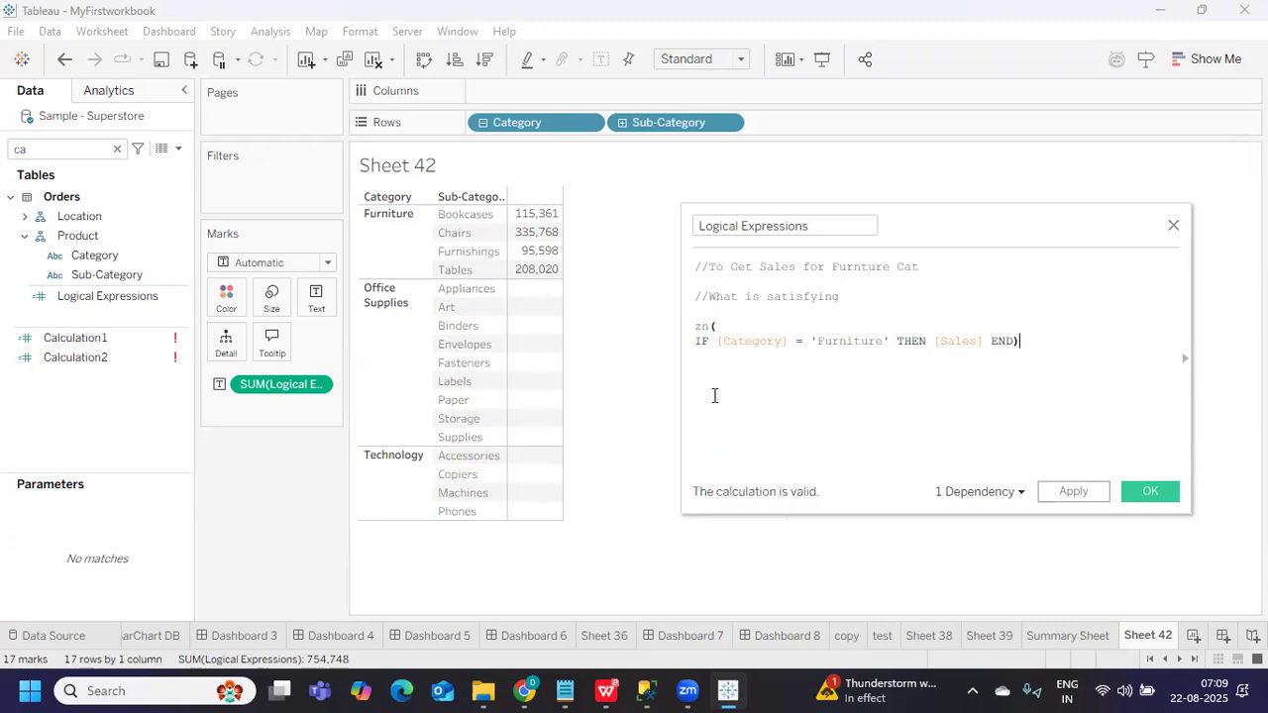
pyautogui.moveTo(693, 340); pyautogui.dragTo(1015, 340)
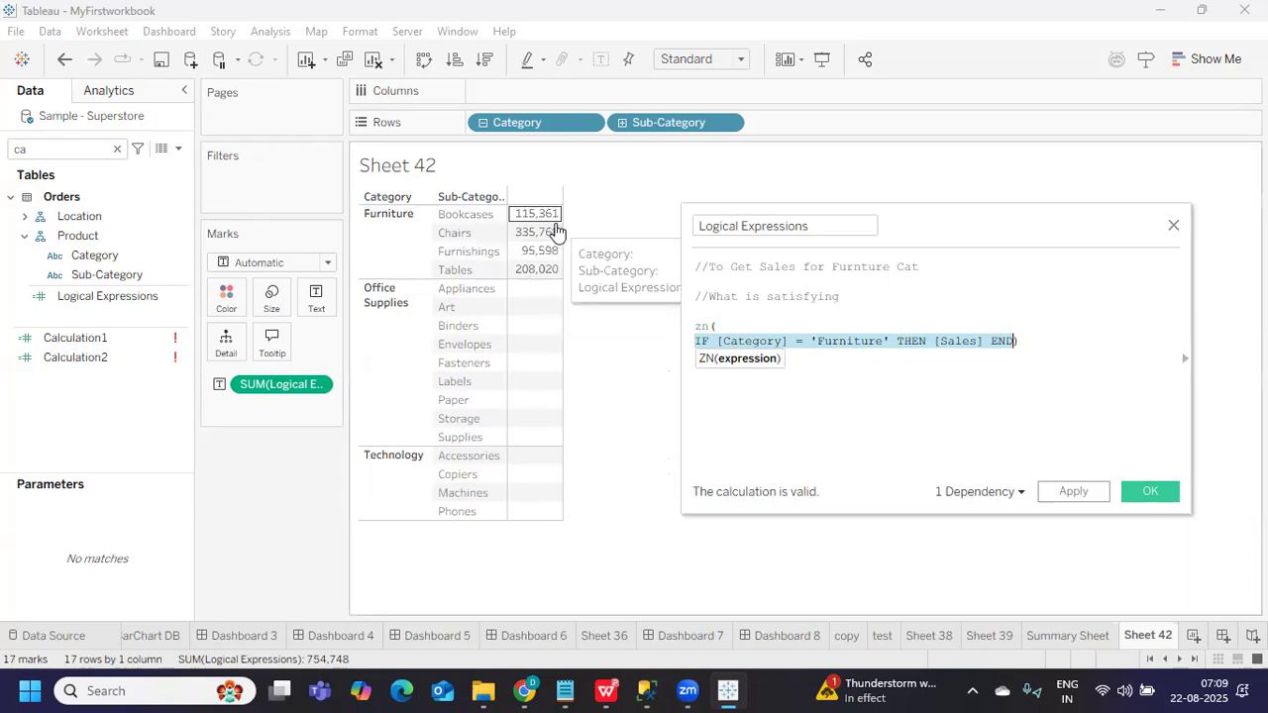
pyautogui.click(1073, 493)
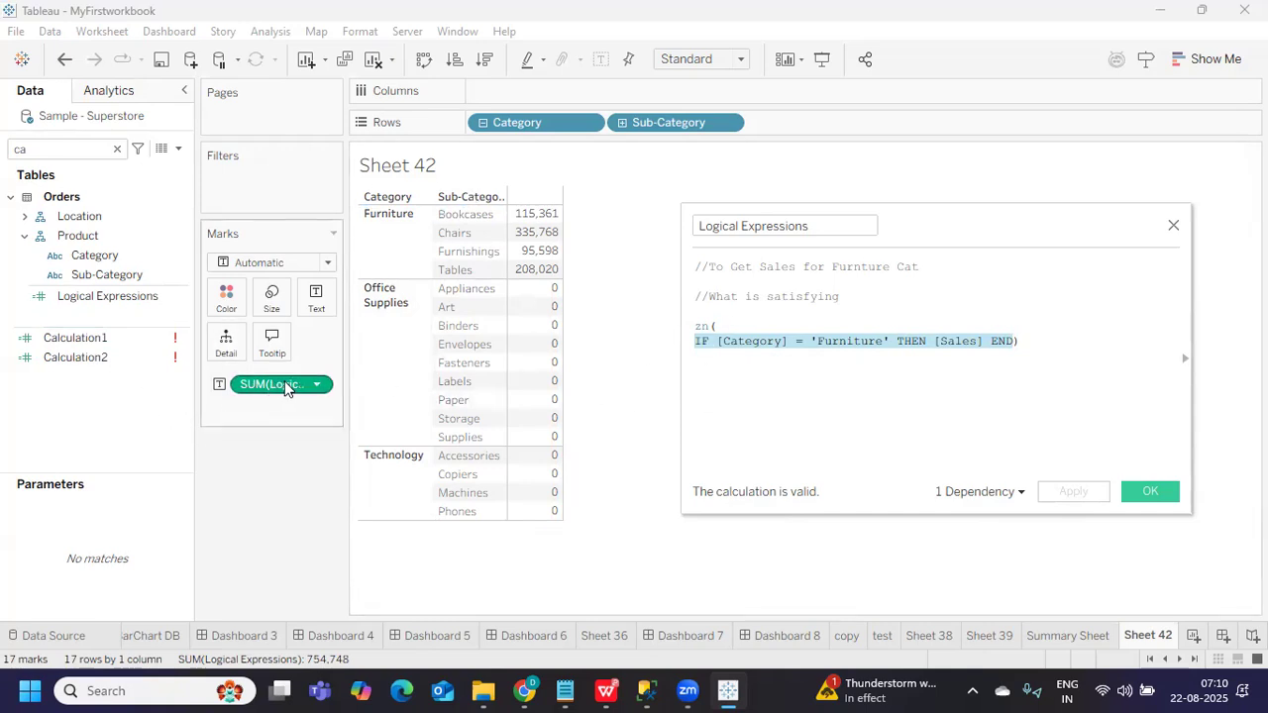
pyautogui.moveTo(285, 387); pyautogui.dragTo(109, 391)
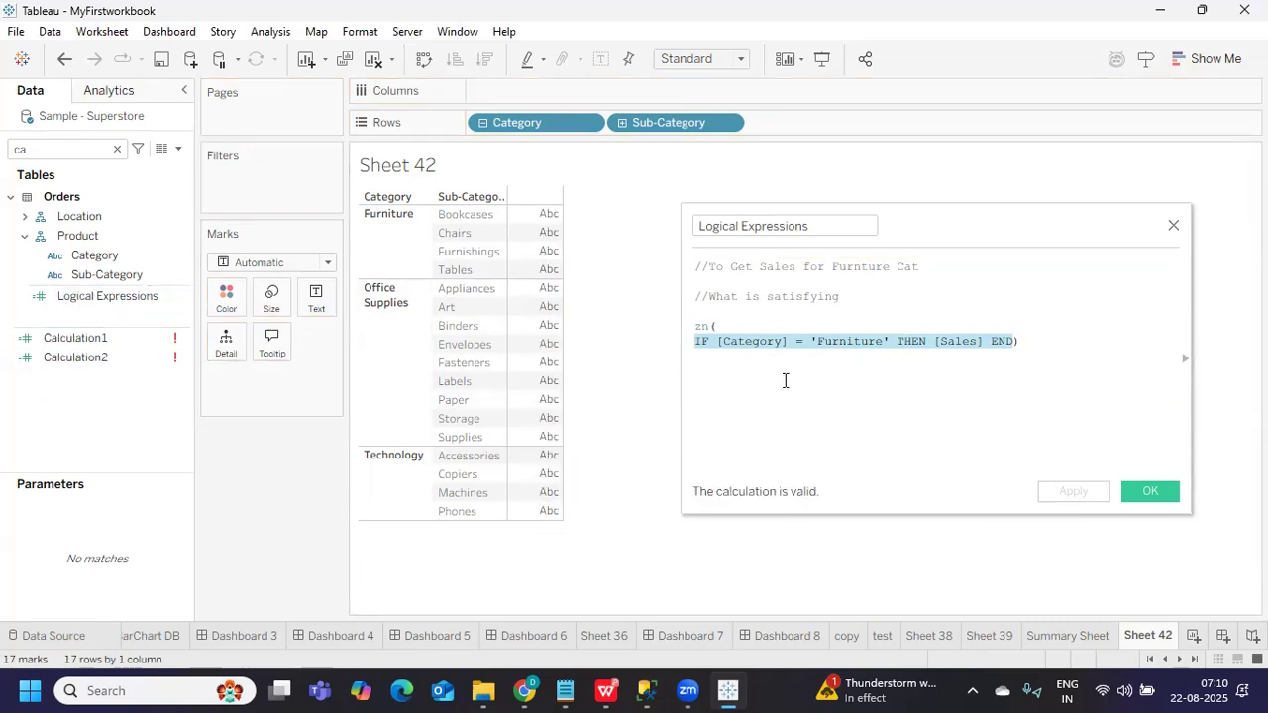
pyautogui.click(730, 325)
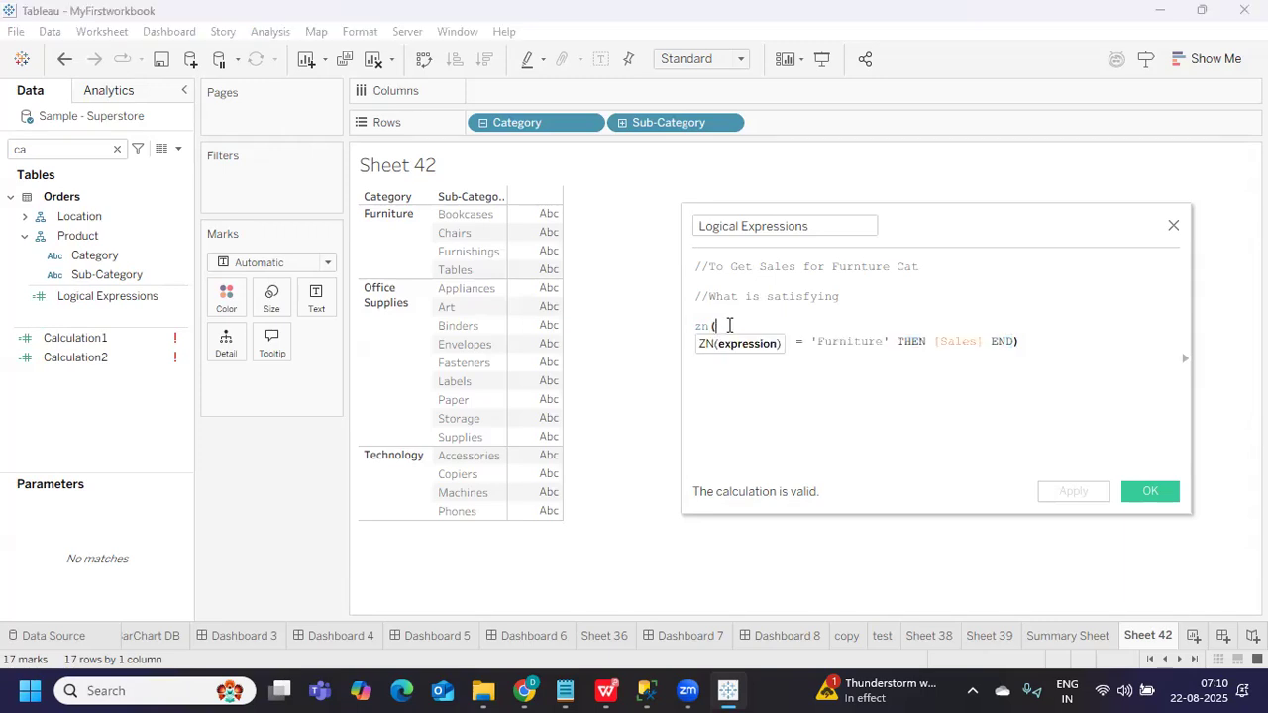
pyautogui.write('SUM')
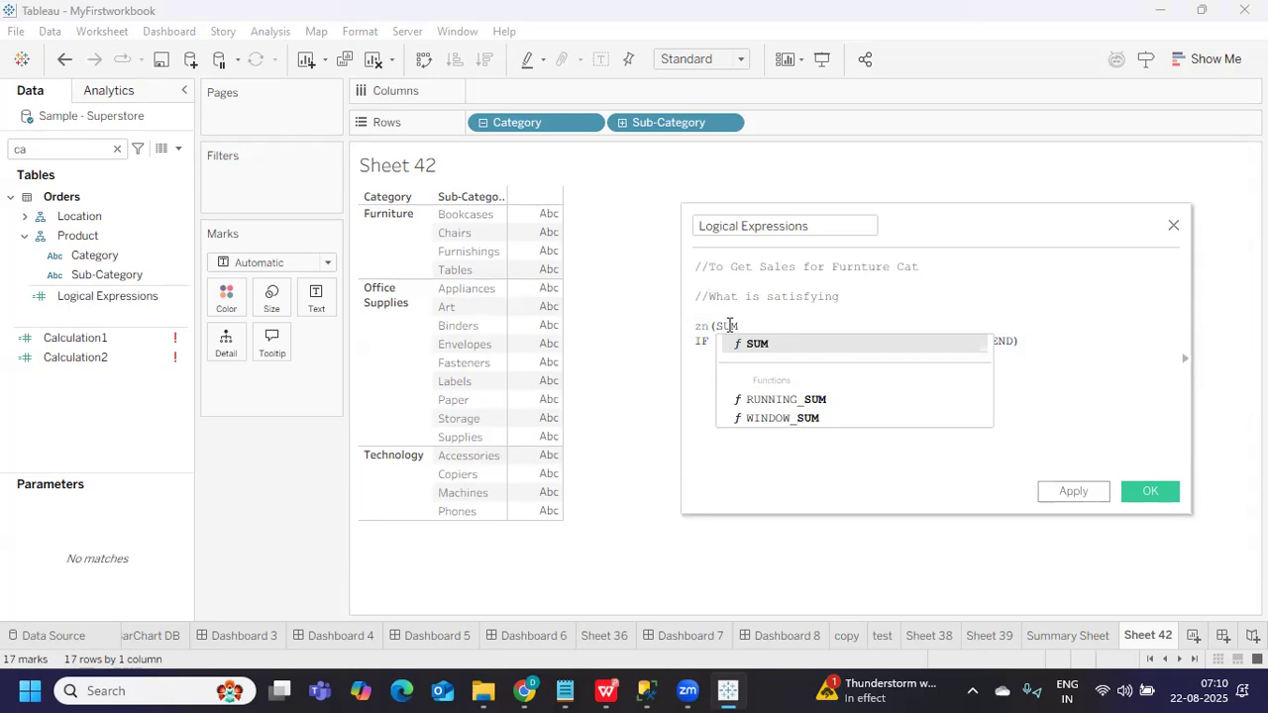
pyautogui.write('(')
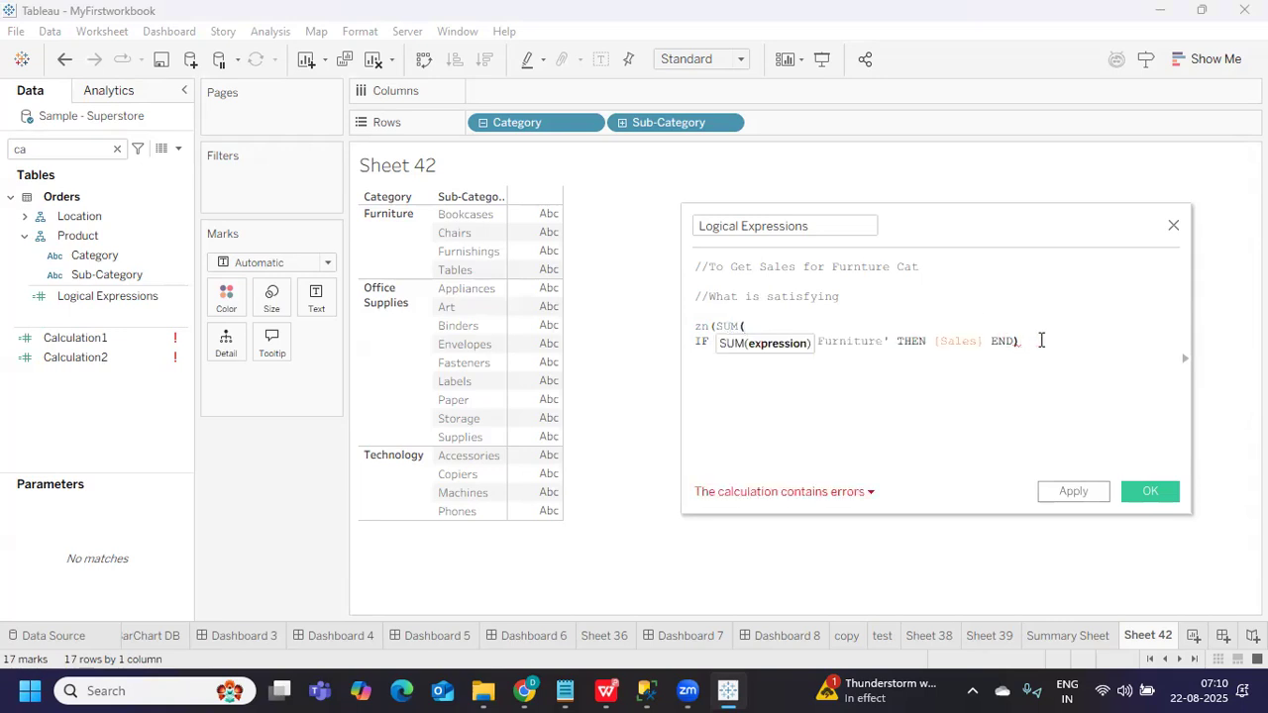
pyautogui.click(1041, 340)
pyautogui.write(')')
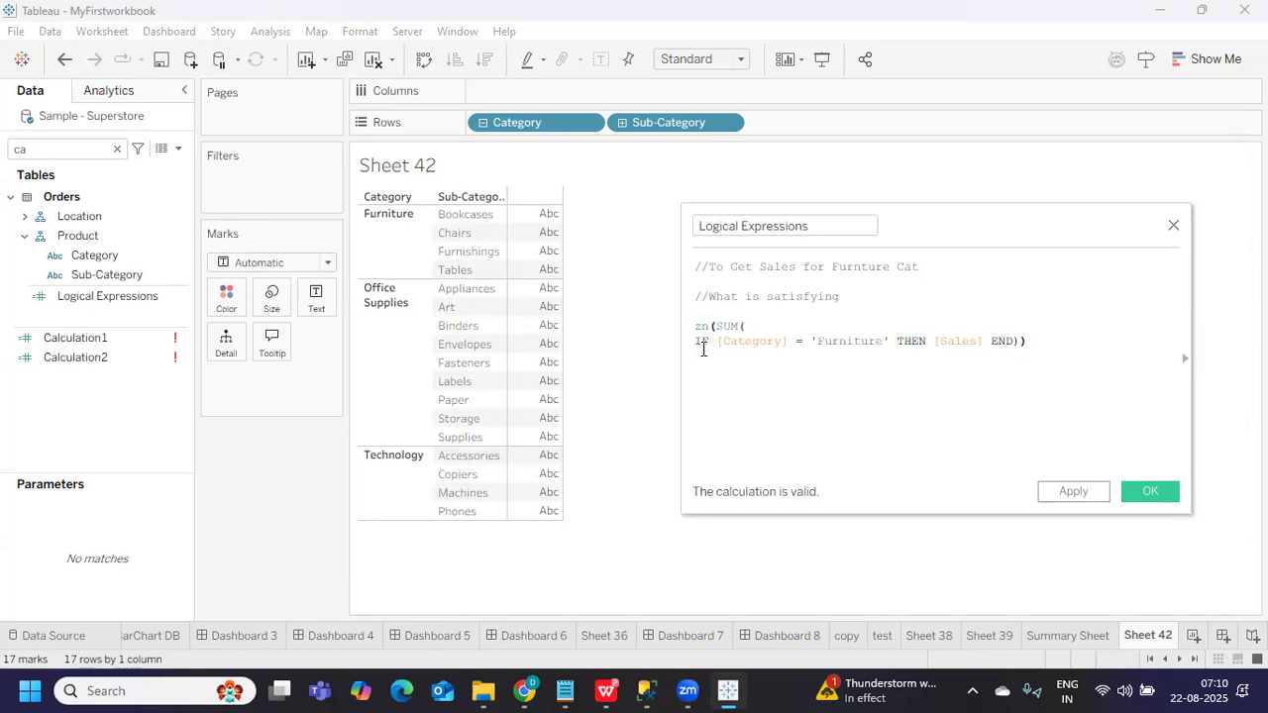
pyautogui.moveTo(696, 342); pyautogui.dragTo(971, 341)
pyautogui.click(875, 371)
pyautogui.moveTo(714, 327); pyautogui.dragTo(1023, 341)
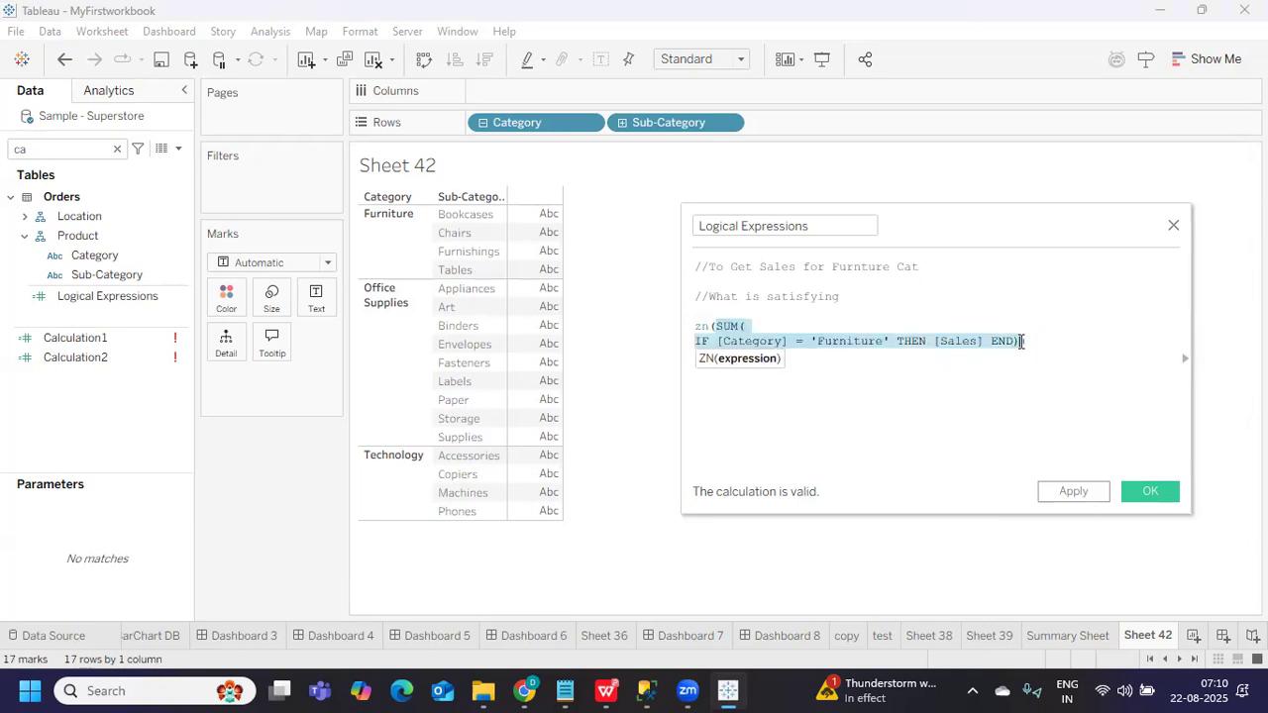
pyautogui.click(890, 421)
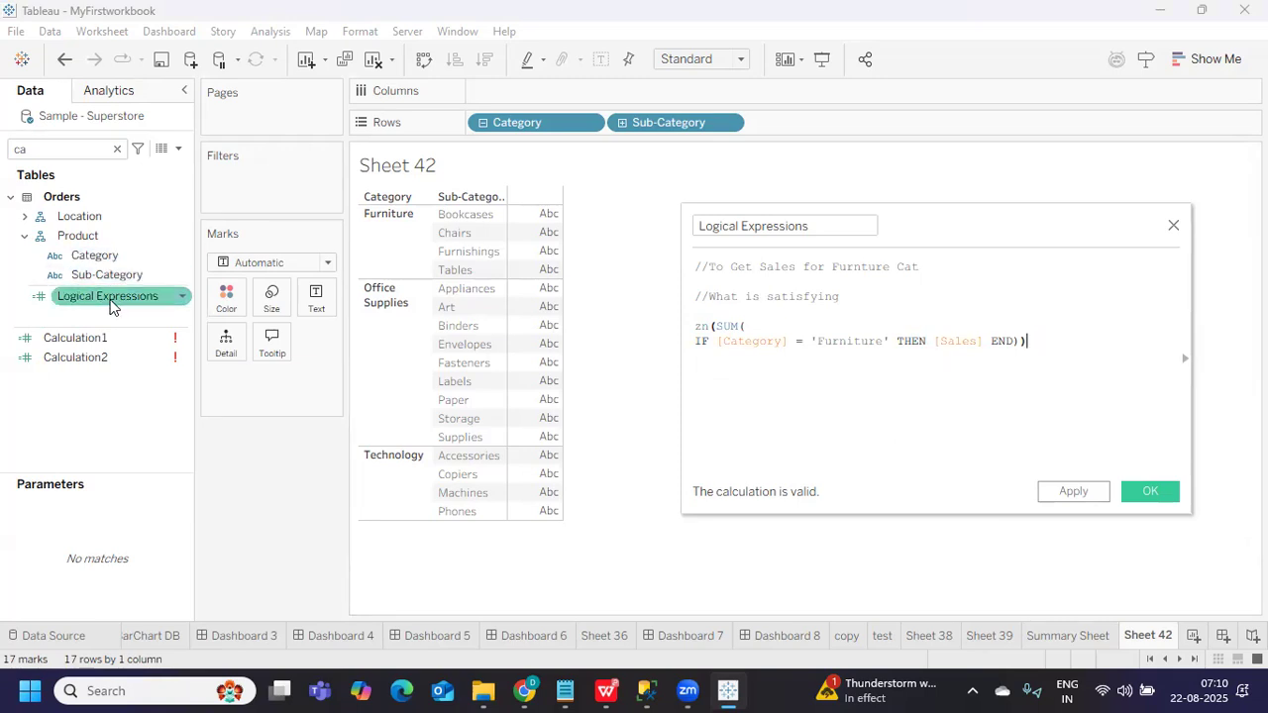
pyautogui.click(74, 297)
pyautogui.moveTo(1073, 334); pyautogui.dragTo(692, 323)
pyautogui.click(806, 395)
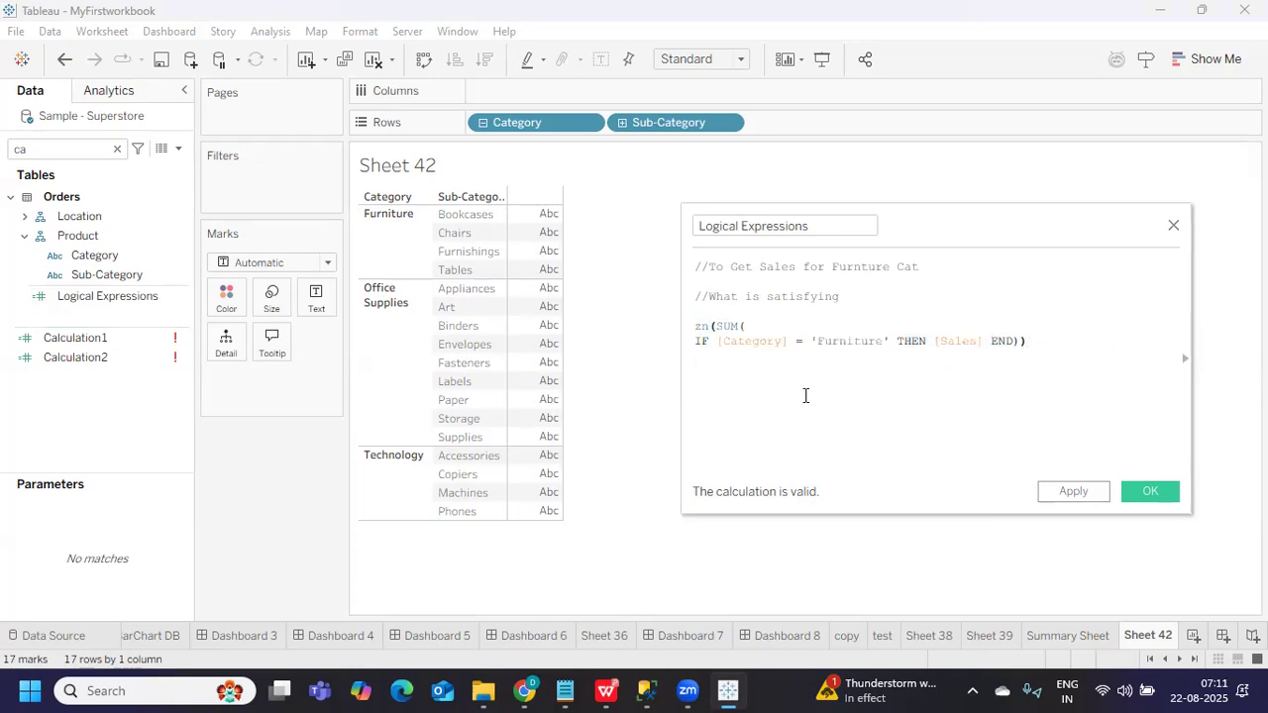
# Add the comment '//Having all your calculations at same level' after the second comment
pyautogui.doubleClick(730, 326)
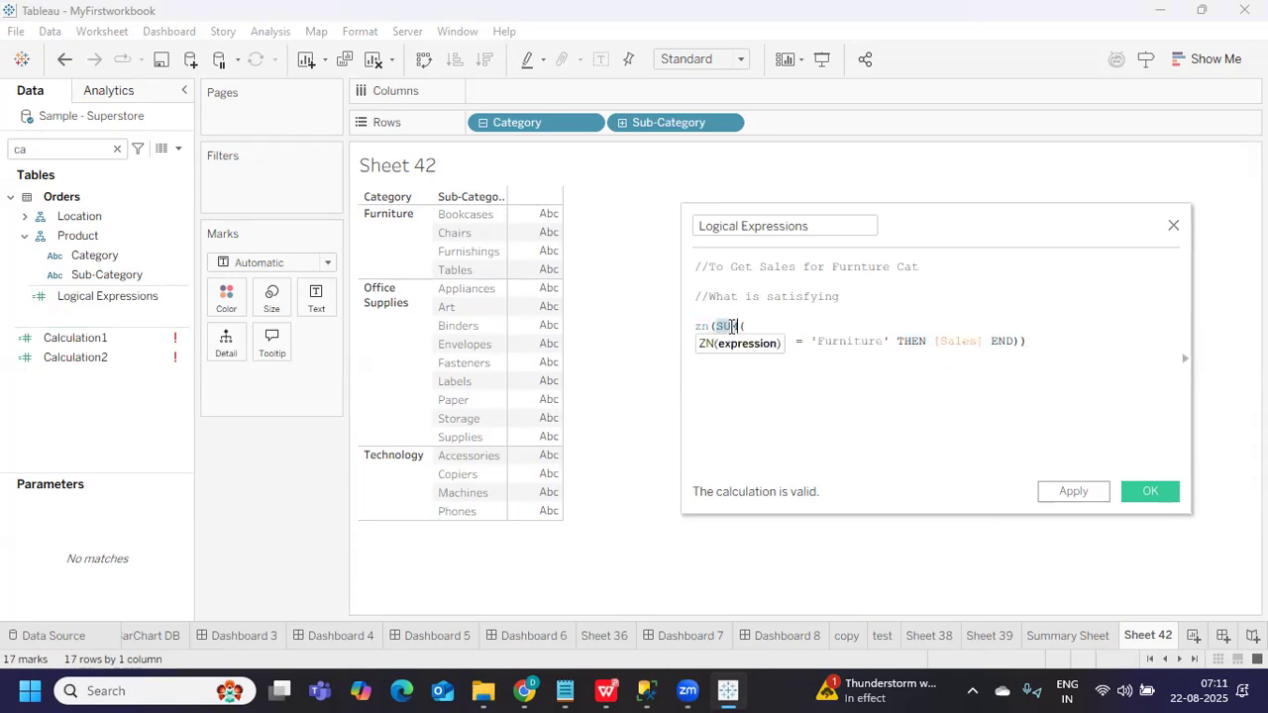
pyautogui.click(1040, 352)
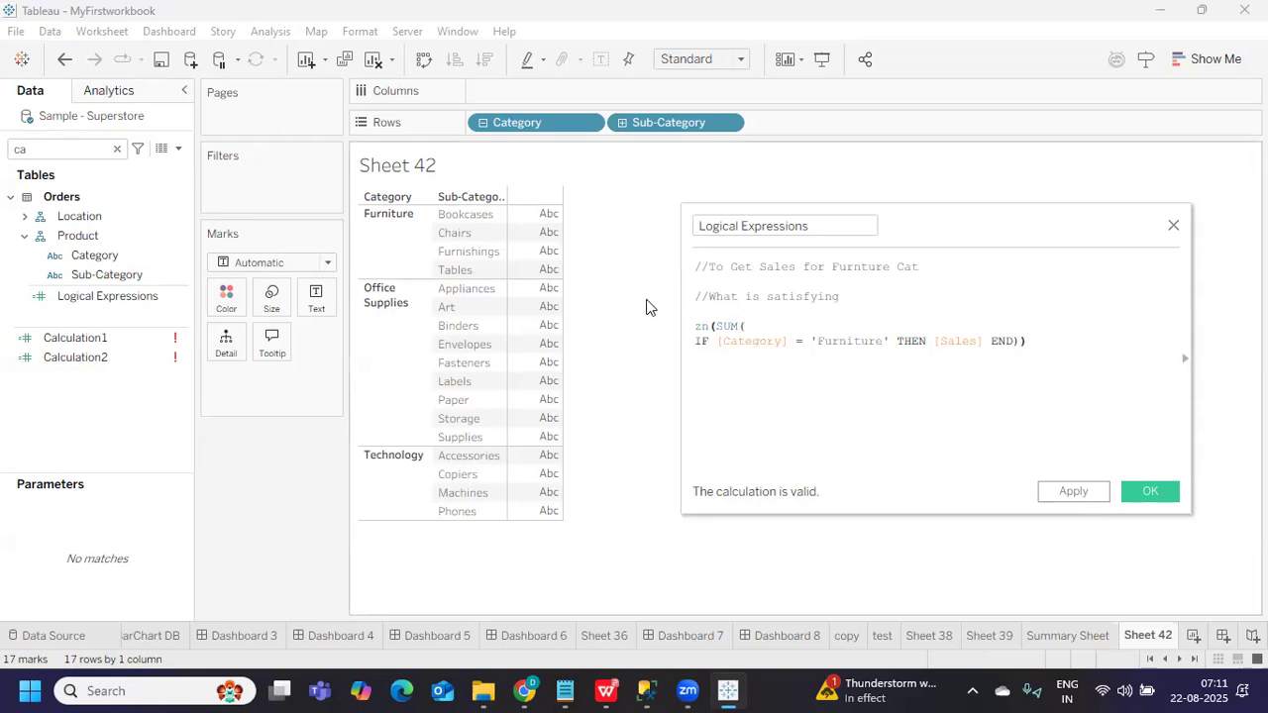
pyautogui.click(923, 297)
pyautogui.press('Return')
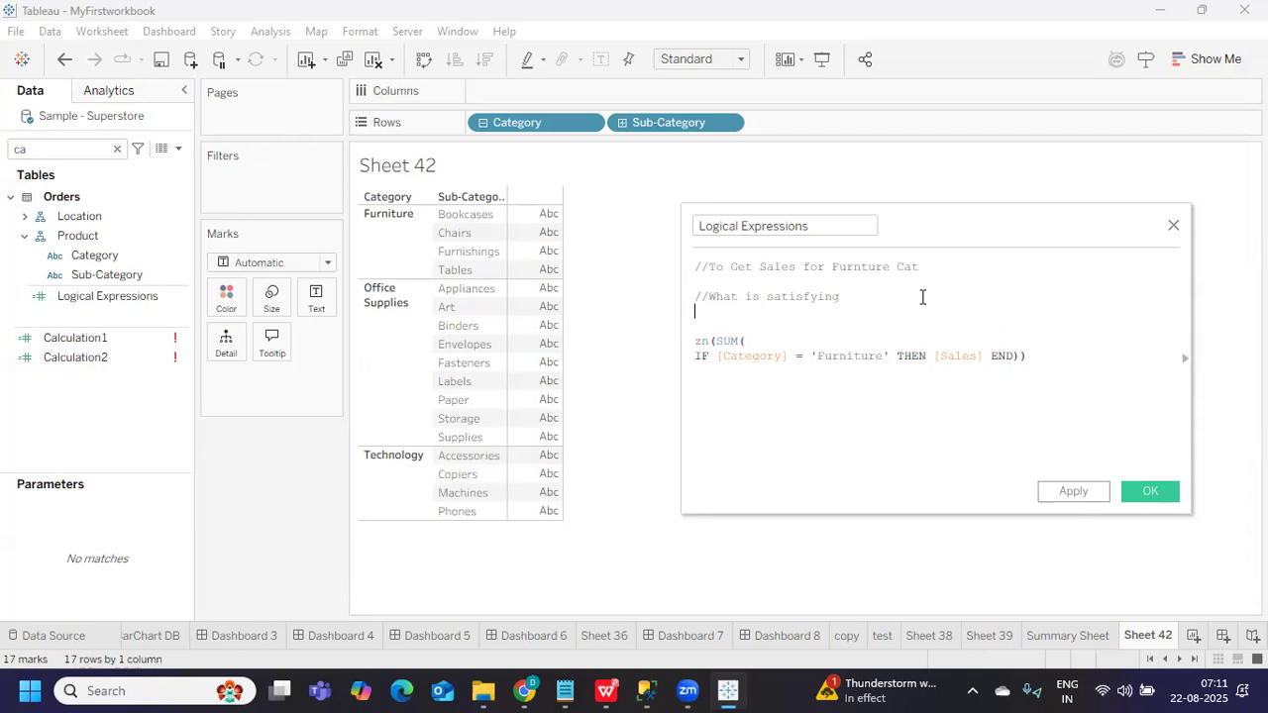
pyautogui.press('Return')
pyautogui.write('//H')
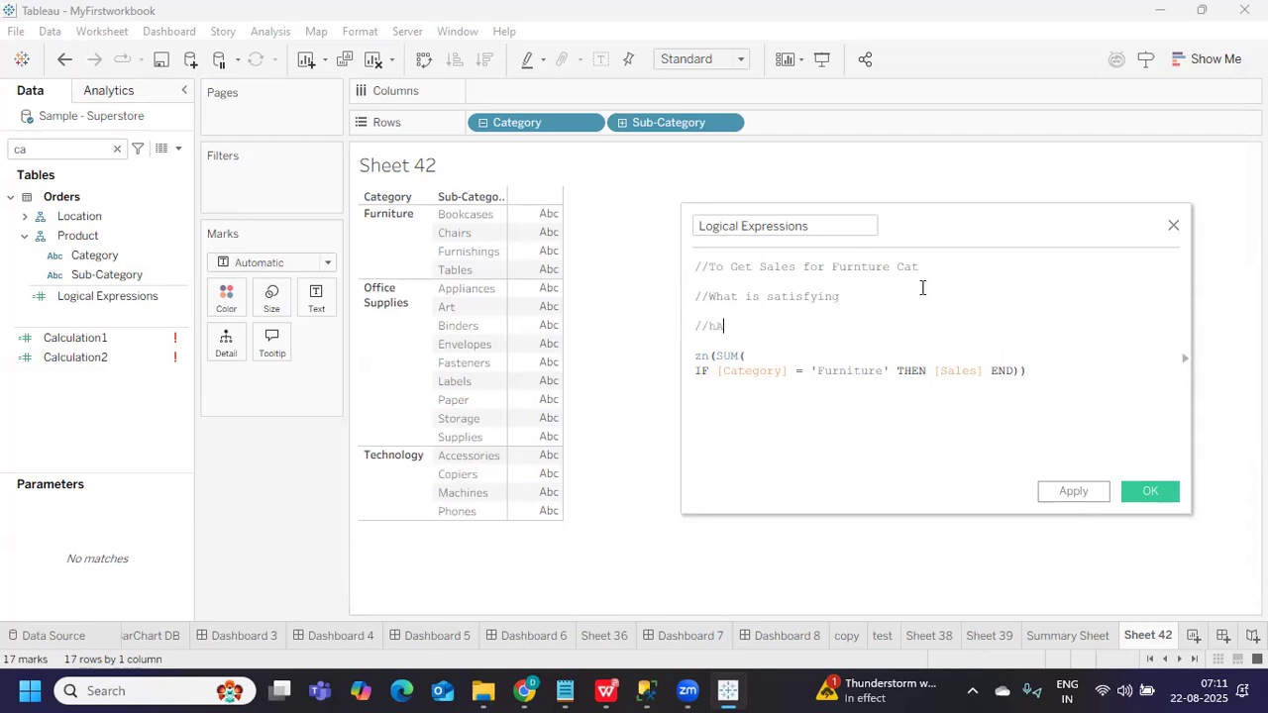
pyautogui.write('aving all your calculations at same ')
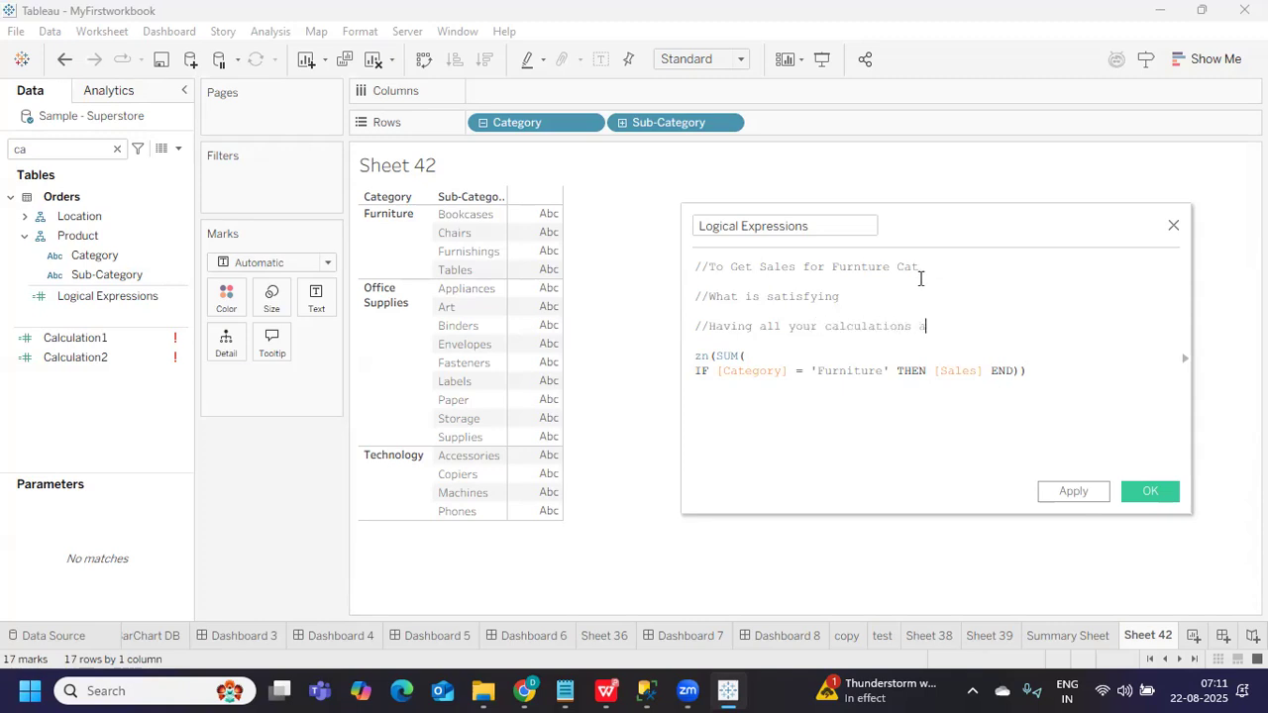
pyautogui.write('level')
# Check the ZN and SUM function hints and highlight the new comment
pyautogui.click(716, 356)
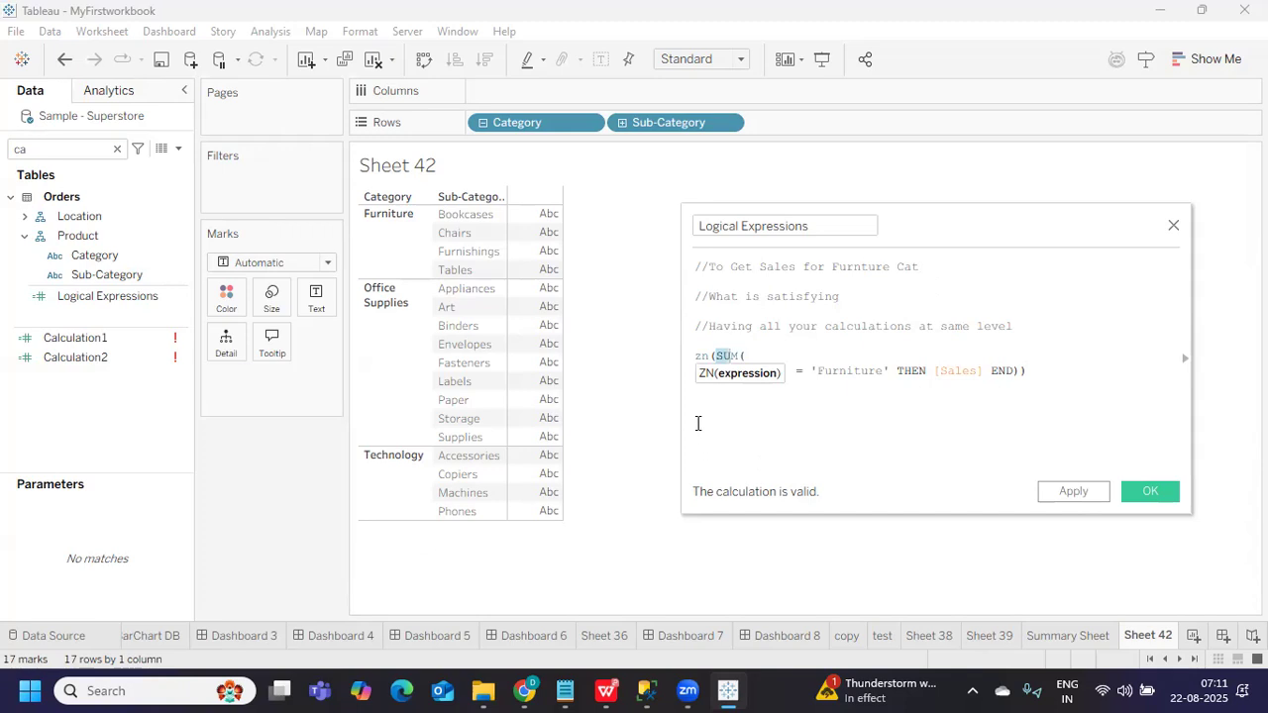
pyautogui.click(860, 373)
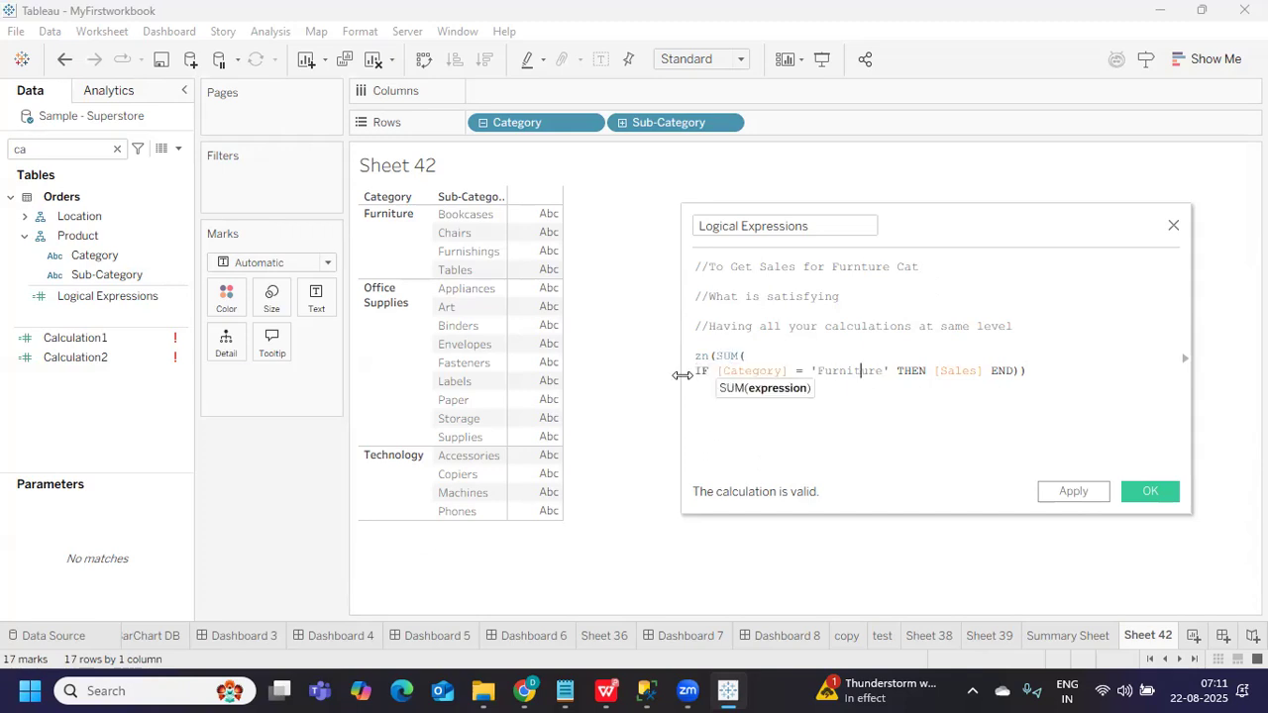
pyautogui.click(732, 356)
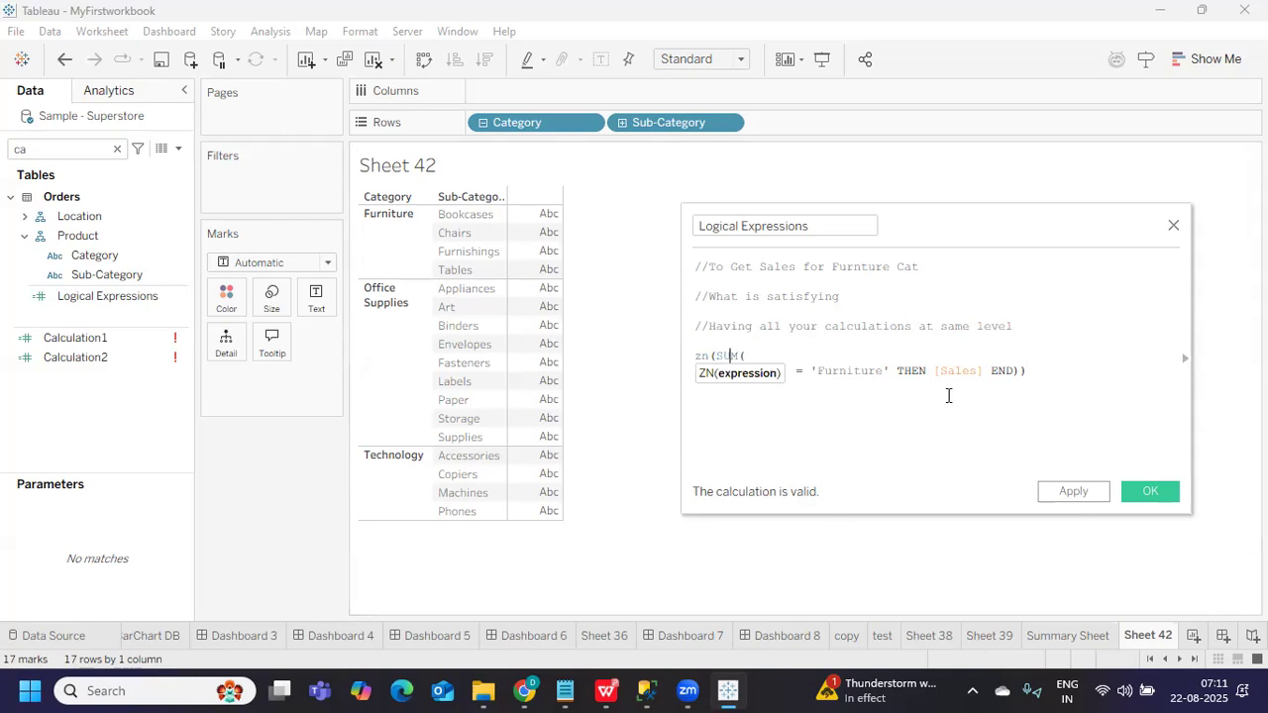
pyautogui.moveTo(775, 326); pyautogui.dragTo(1056, 319)
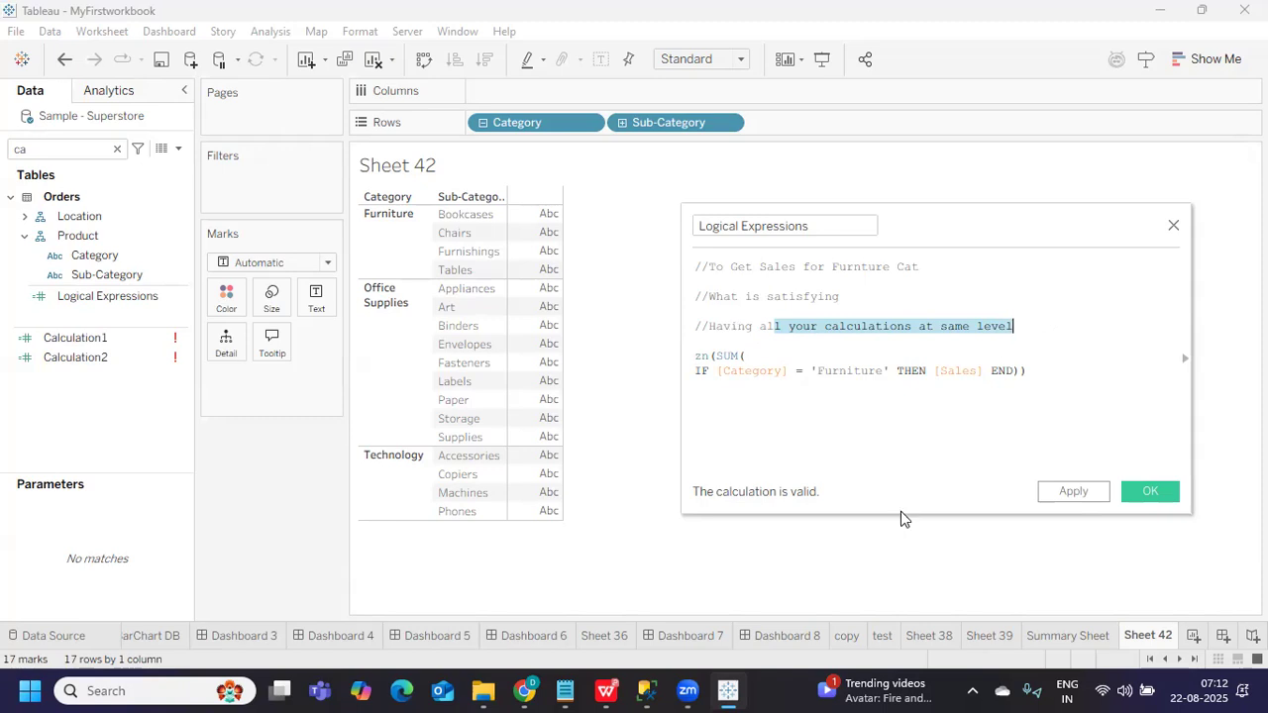
# Apply the calculation and place Logical Expressions on Text in the Sheet 42 crosstab
pyautogui.click(1078, 495)
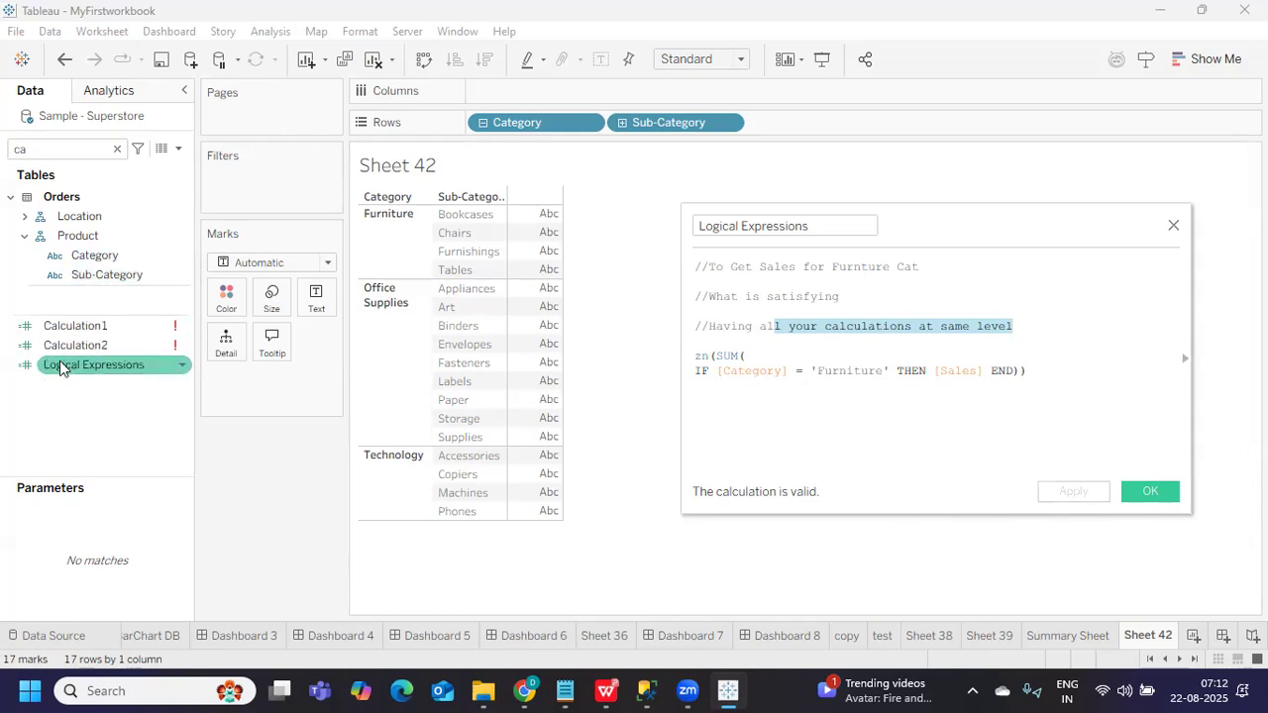
pyautogui.moveTo(80, 370); pyautogui.dragTo(317, 312)
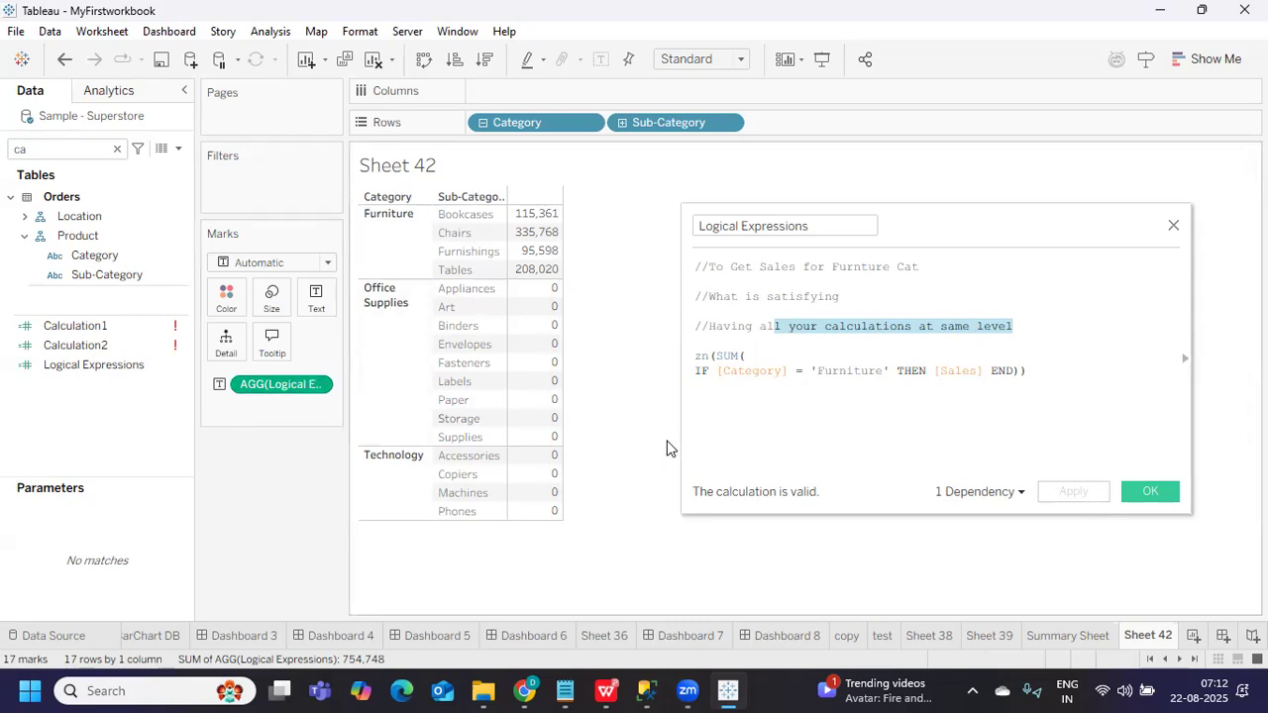
pyautogui.doubleClick(725, 356)
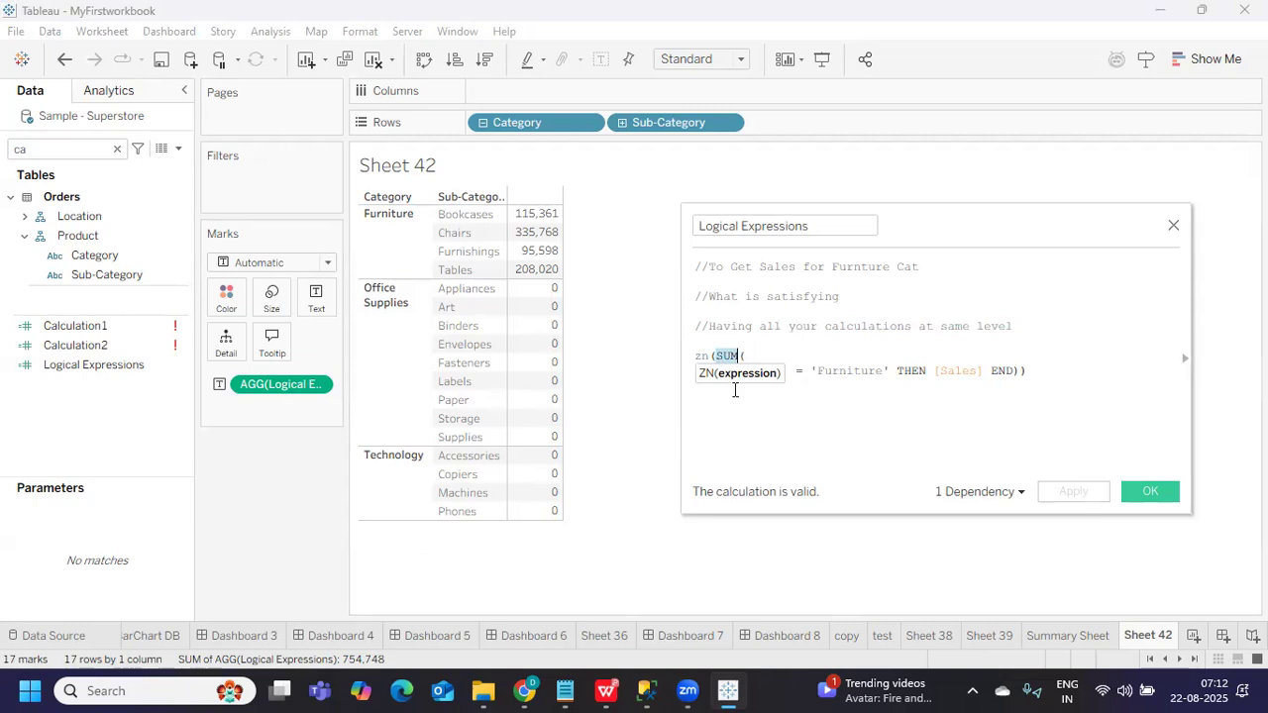
pyautogui.click(736, 387)
# Review the formula by highlighting zn, the Furniture condition and the returned [Sales]
pyautogui.doubleClick(701, 357)
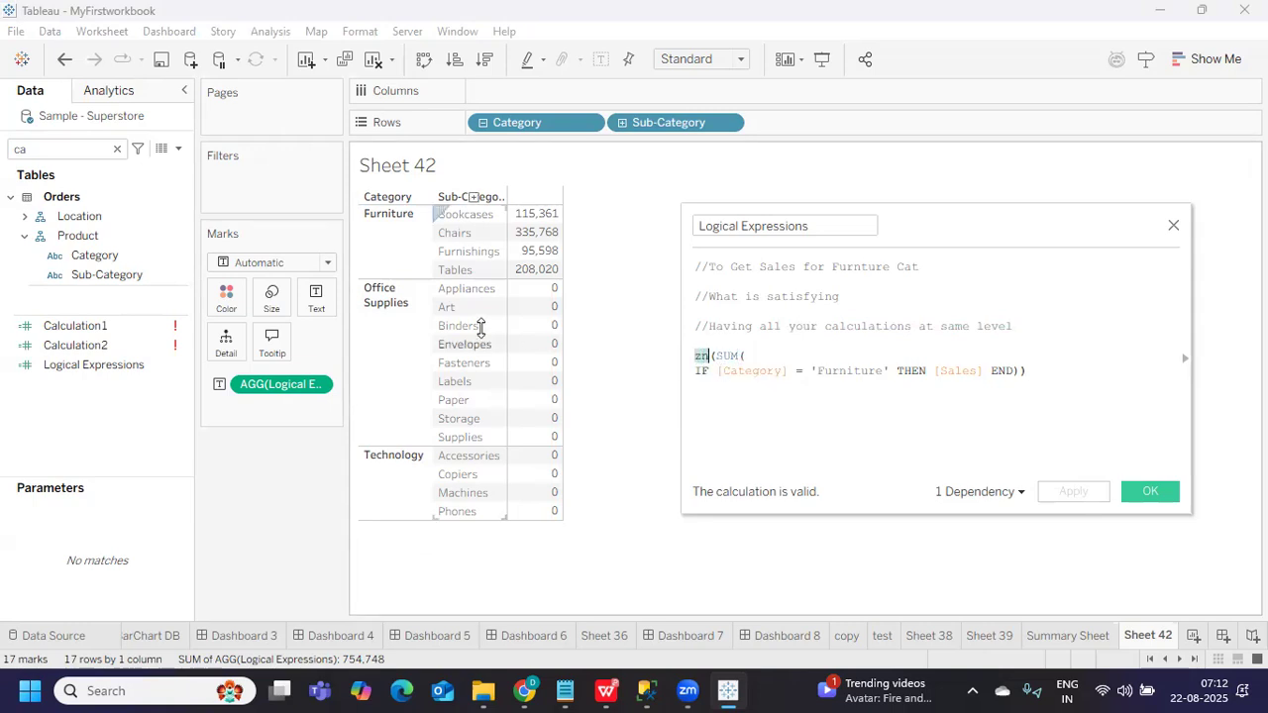
pyautogui.click(708, 424)
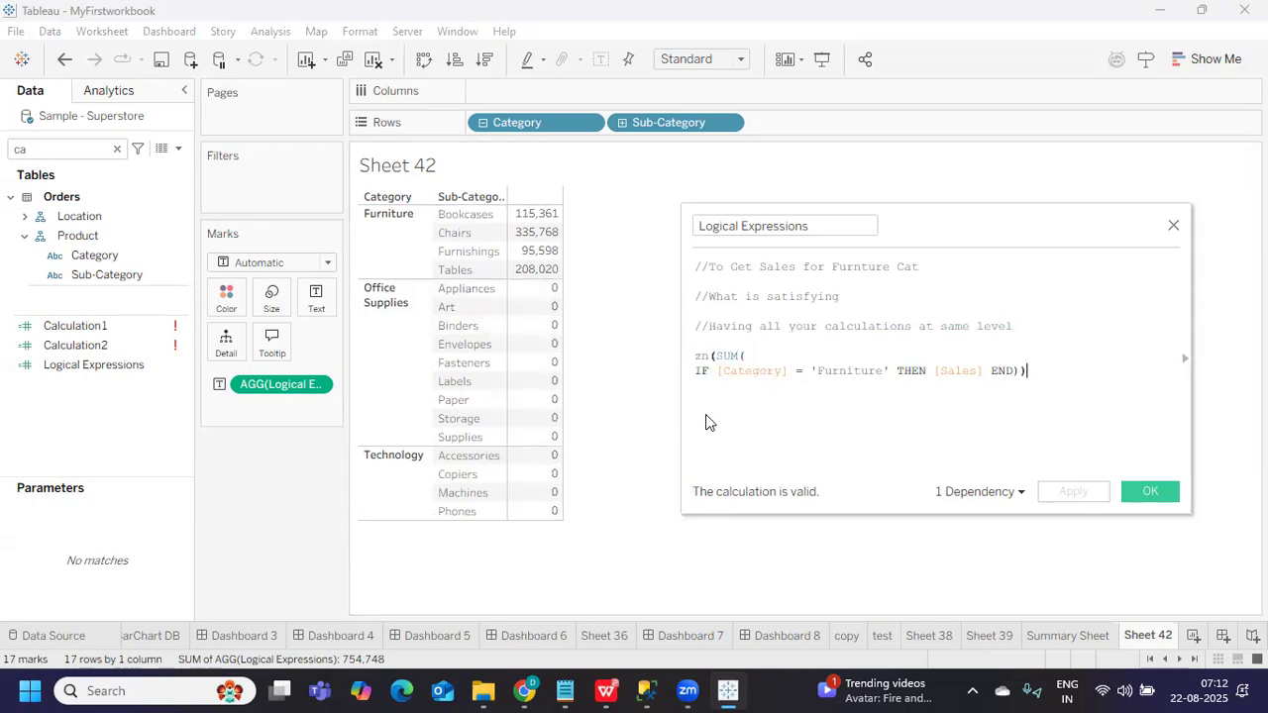
pyautogui.moveTo(695, 372); pyautogui.dragTo(979, 373)
pyautogui.click(858, 436)
pyautogui.moveTo(718, 372); pyautogui.dragTo(928, 370)
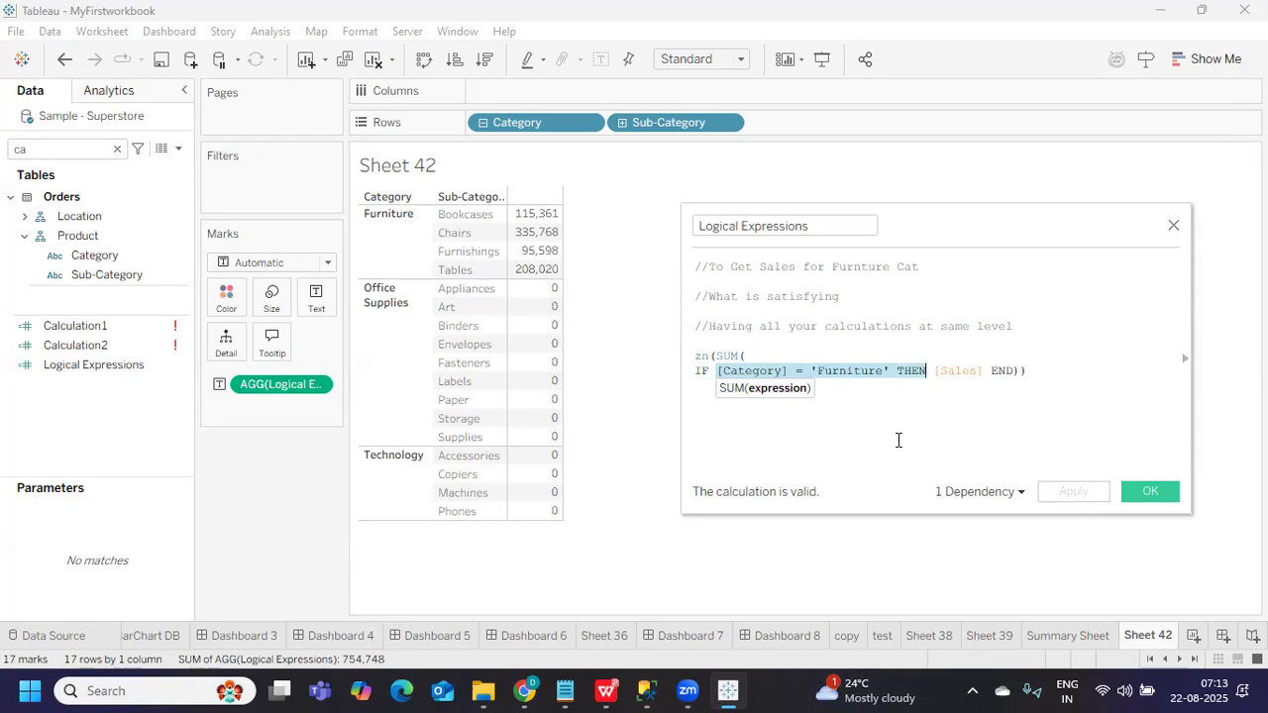
pyautogui.click(888, 420)
pyautogui.moveTo(932, 374); pyautogui.dragTo(984, 373)
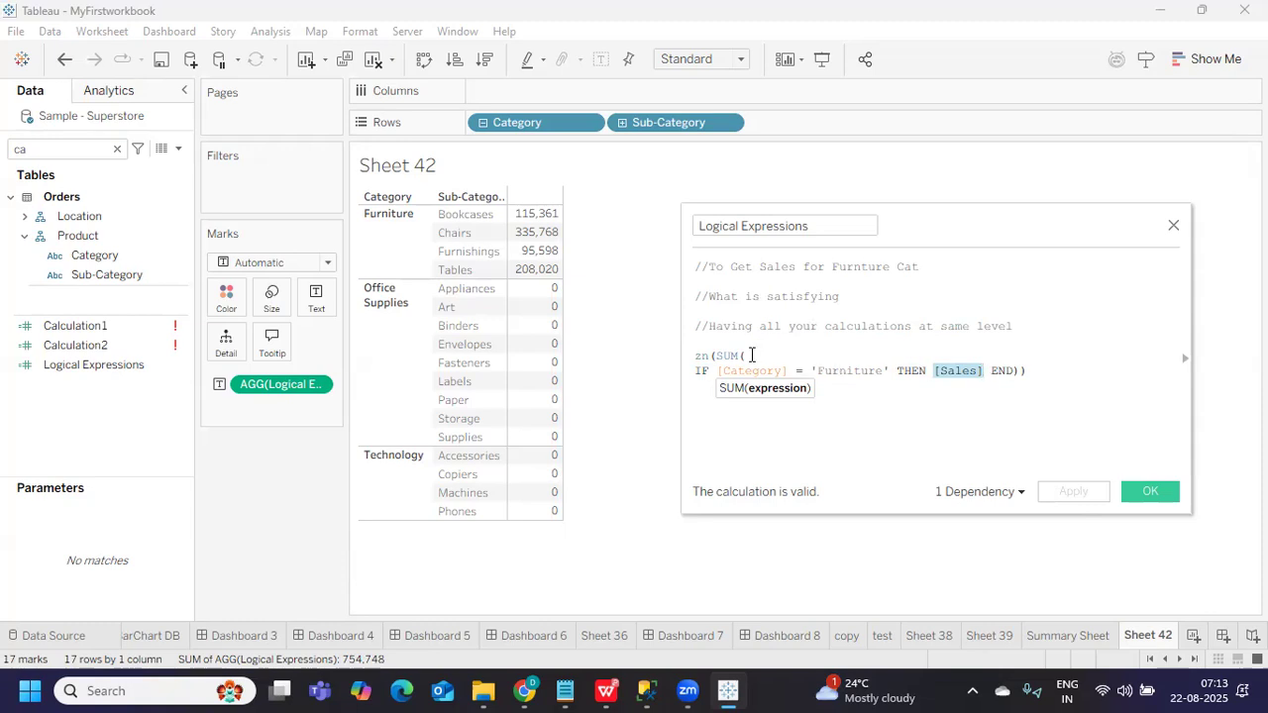
# Delete the zn(SUM( wrapper and the two trailing closing brackets
pyautogui.moveTo(747, 356); pyautogui.dragTo(683, 356)
pyautogui.press('BackSpace')
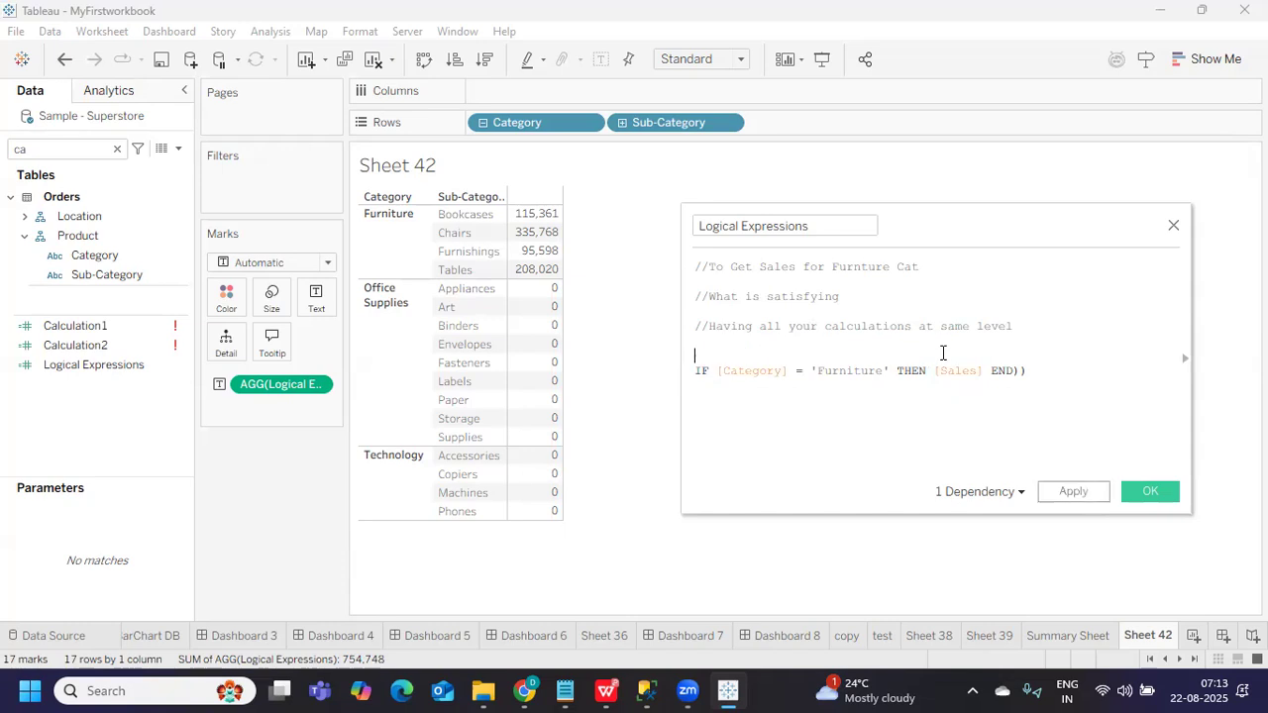
pyautogui.click(1043, 371)
pyautogui.press('BackSpace')
pyautogui.press('BackSpace')
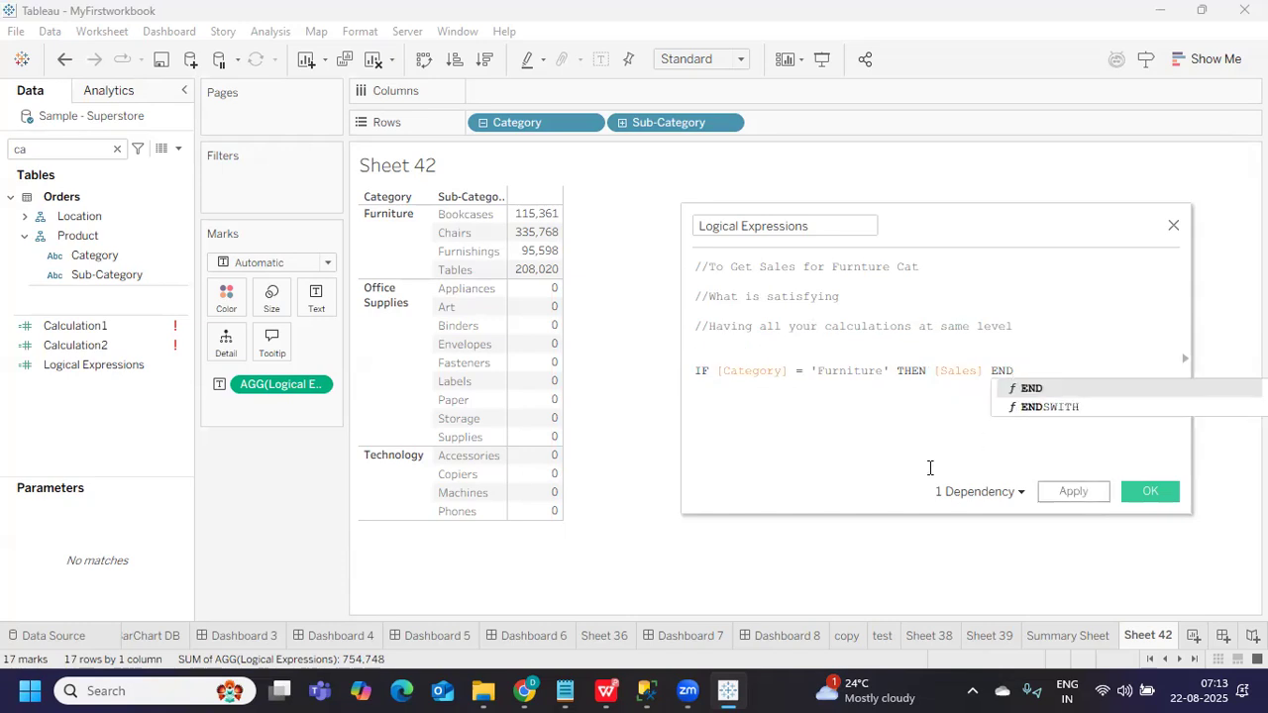
pyautogui.click(899, 442)
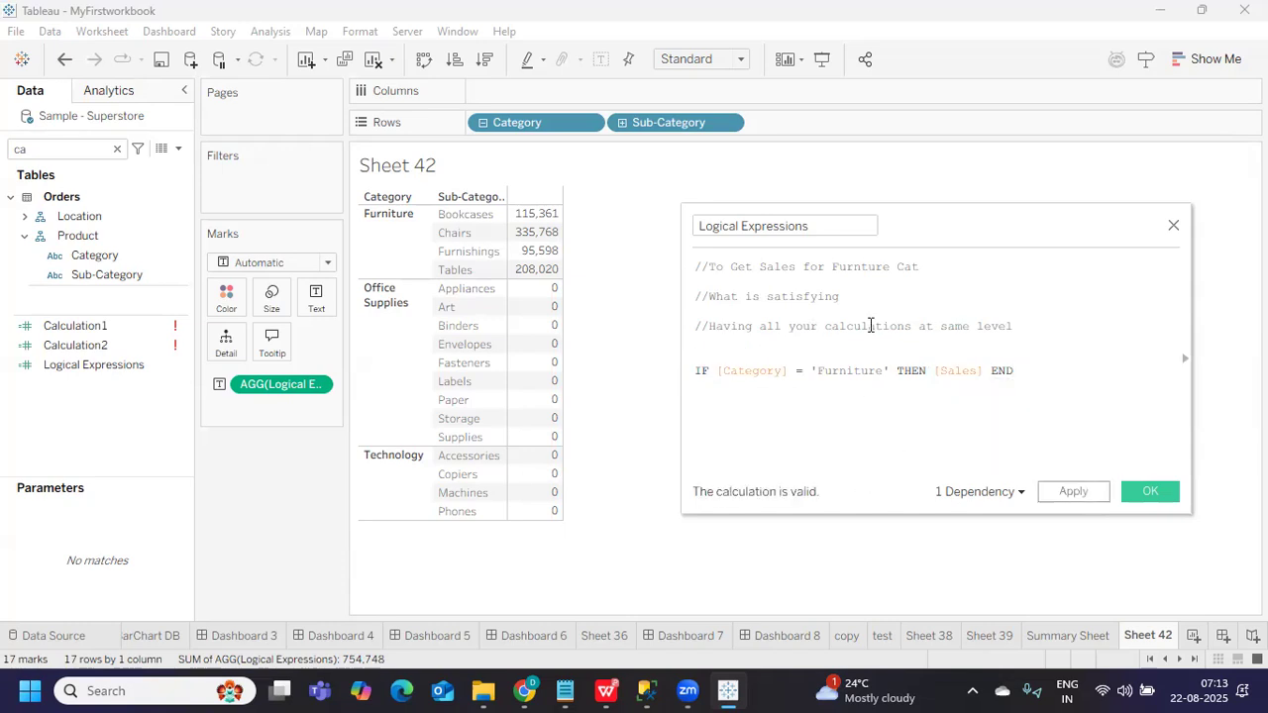
pyautogui.moveTo(922, 232); pyautogui.dragTo(743, 229)
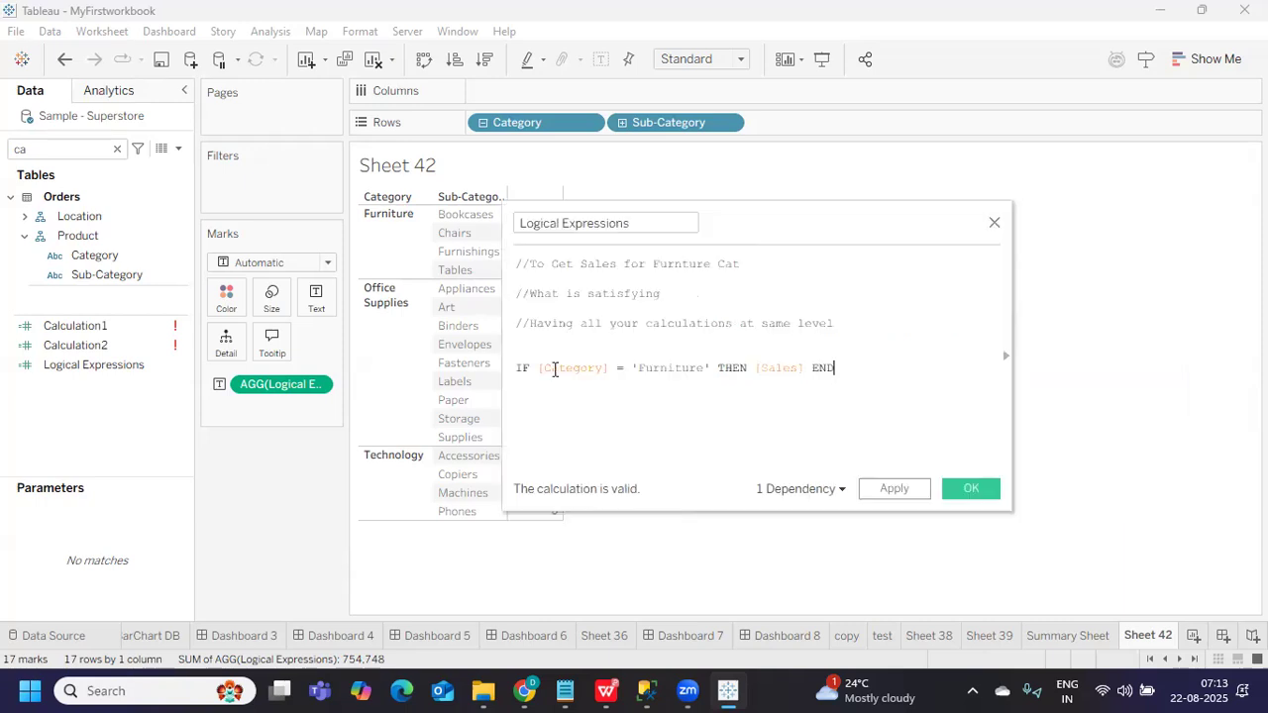
# Put END on its own line and add ELSE 0 after [Sales]
pyautogui.moveTo(538, 368); pyautogui.dragTo(804, 367)
pyautogui.click(765, 368)
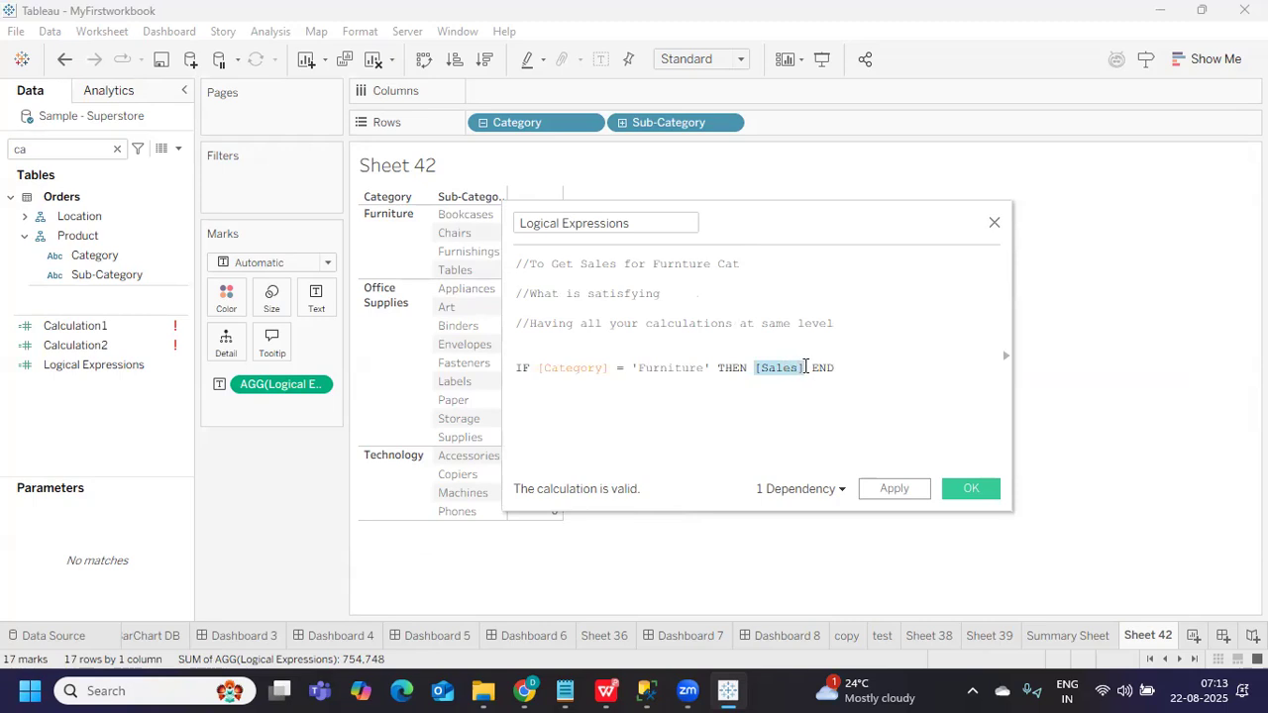
pyautogui.click(815, 368)
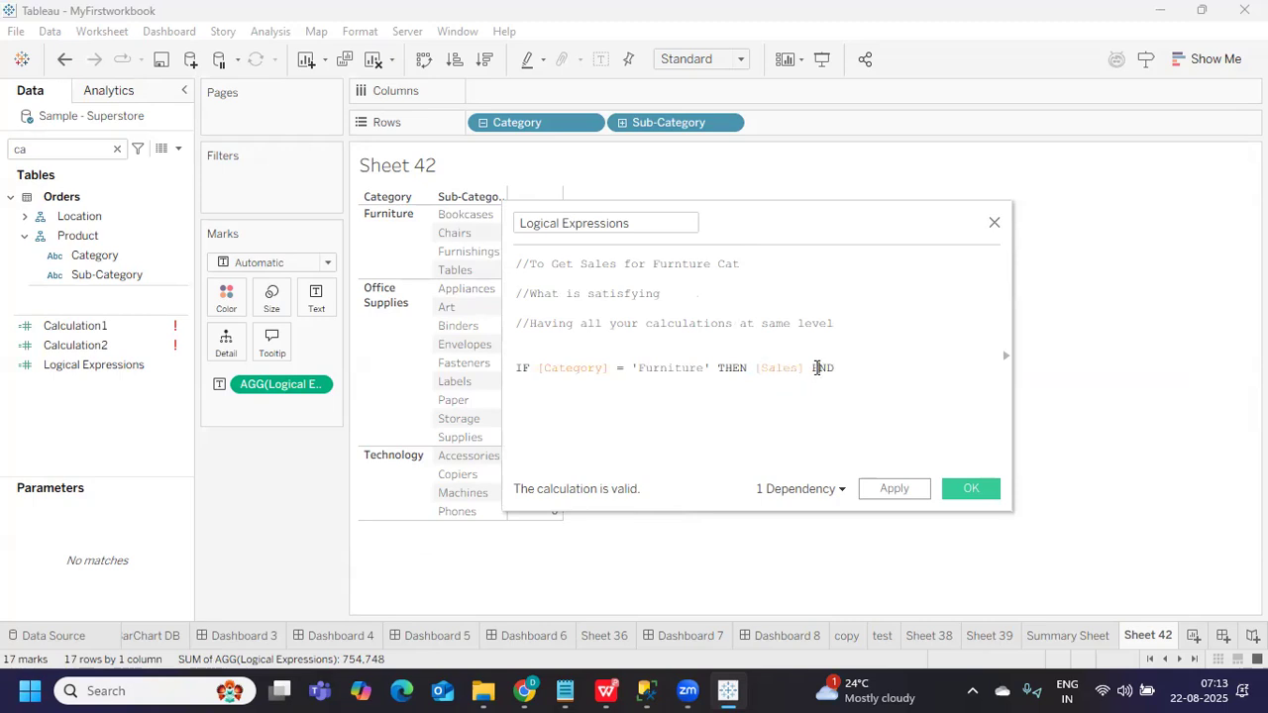
pyautogui.press('Return')
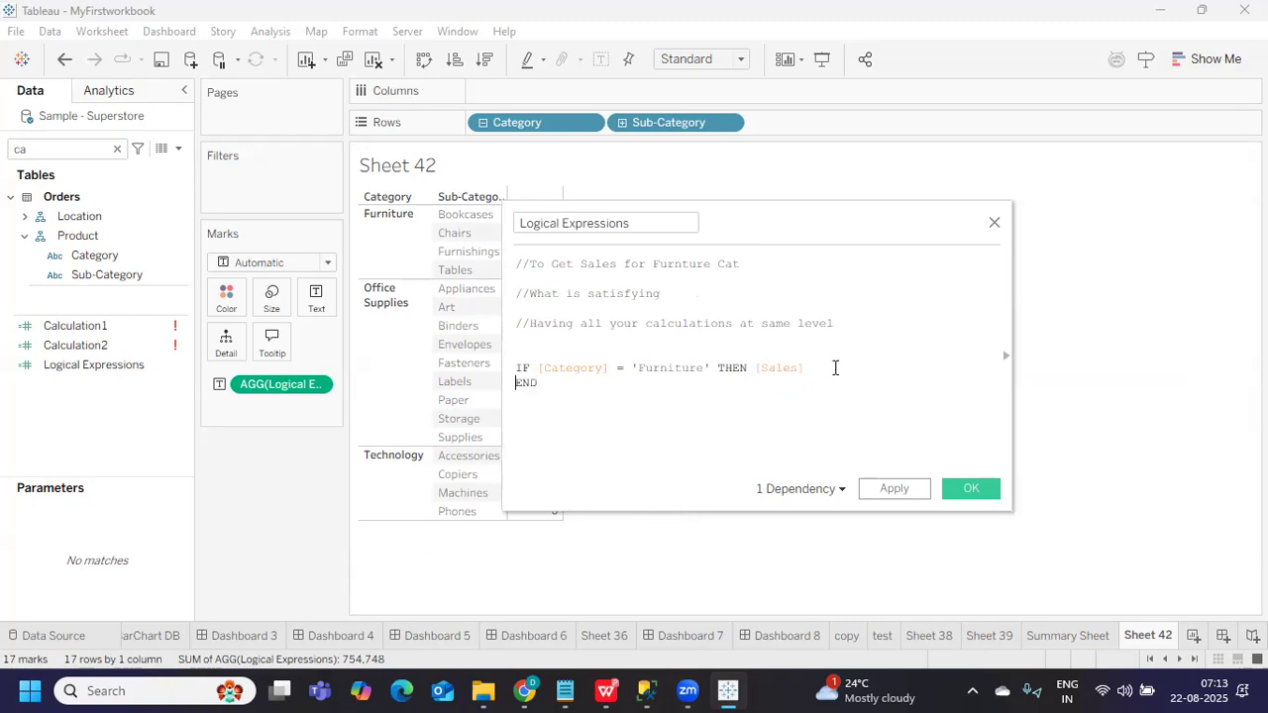
pyautogui.write("ELSE '")
pyautogui.press('BackSpace')
pyautogui.write('0')
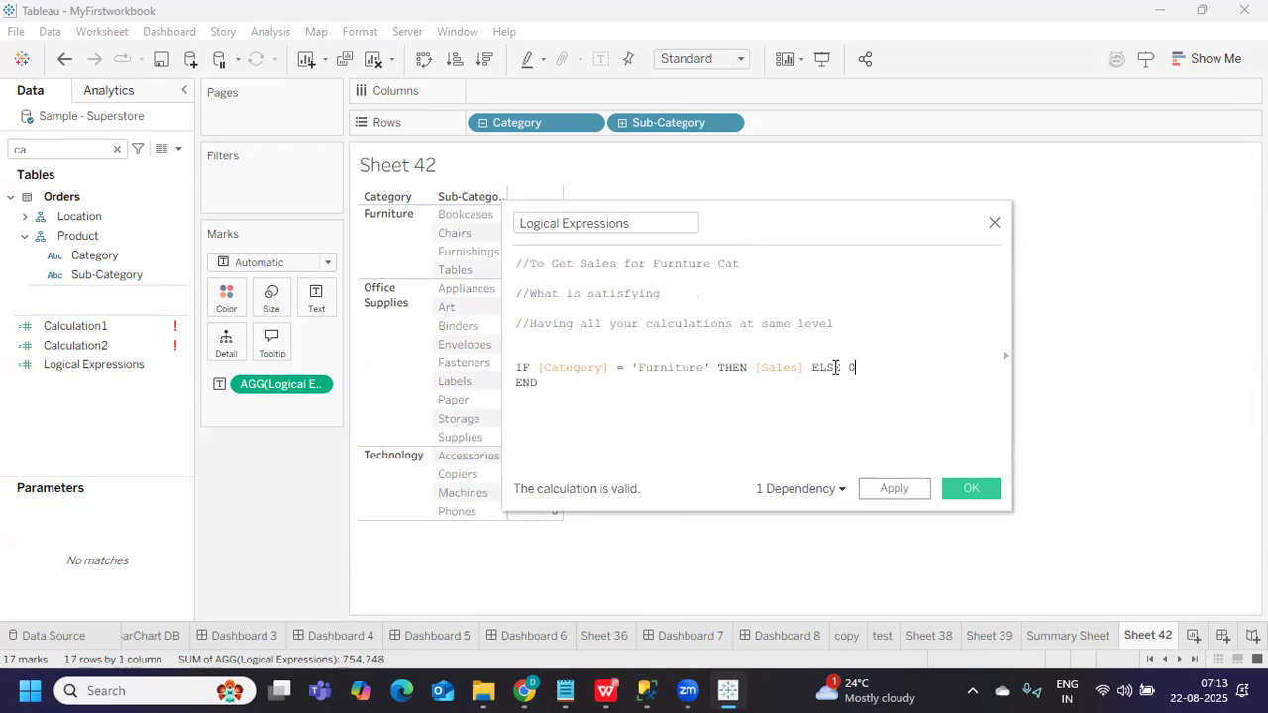
pyautogui.moveTo(740, 231); pyautogui.dragTo(974, 226)
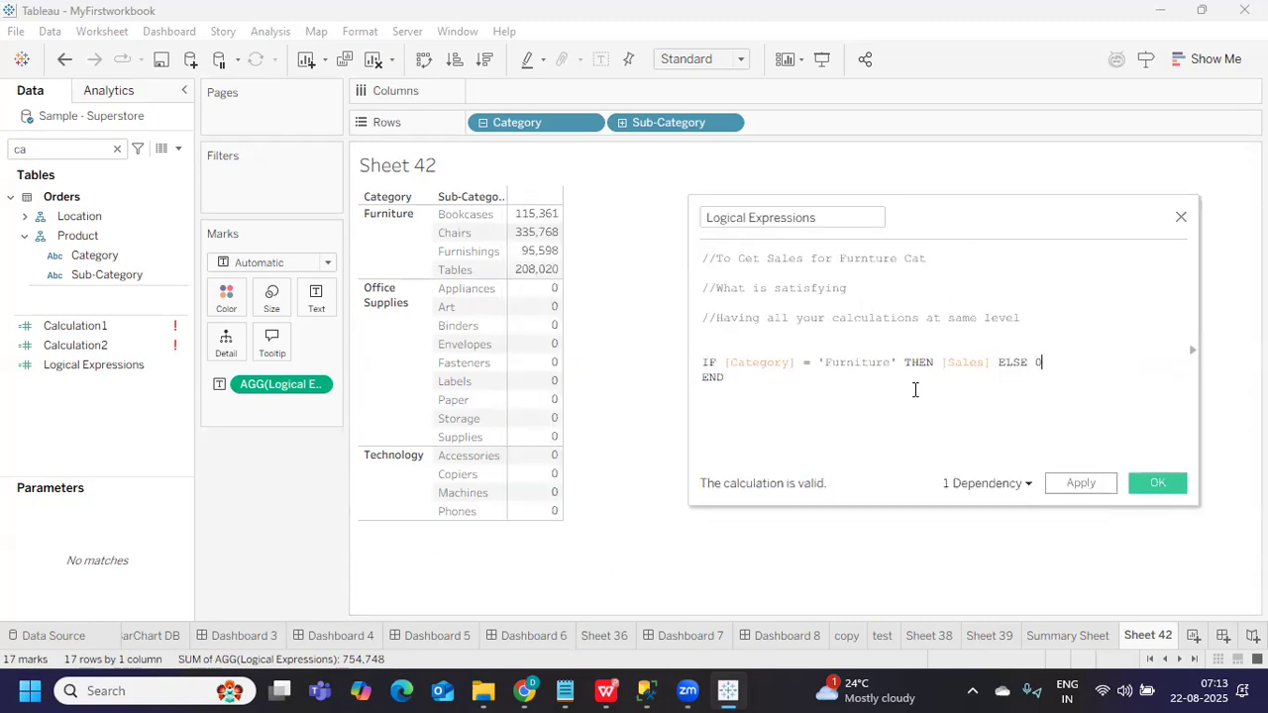
pyautogui.moveTo(939, 363); pyautogui.dragTo(969, 362)
# Apply the revised Furniture IF calculation in the Logical Expressions editor
pyautogui.click(825, 362)
pyautogui.click(1040, 363)
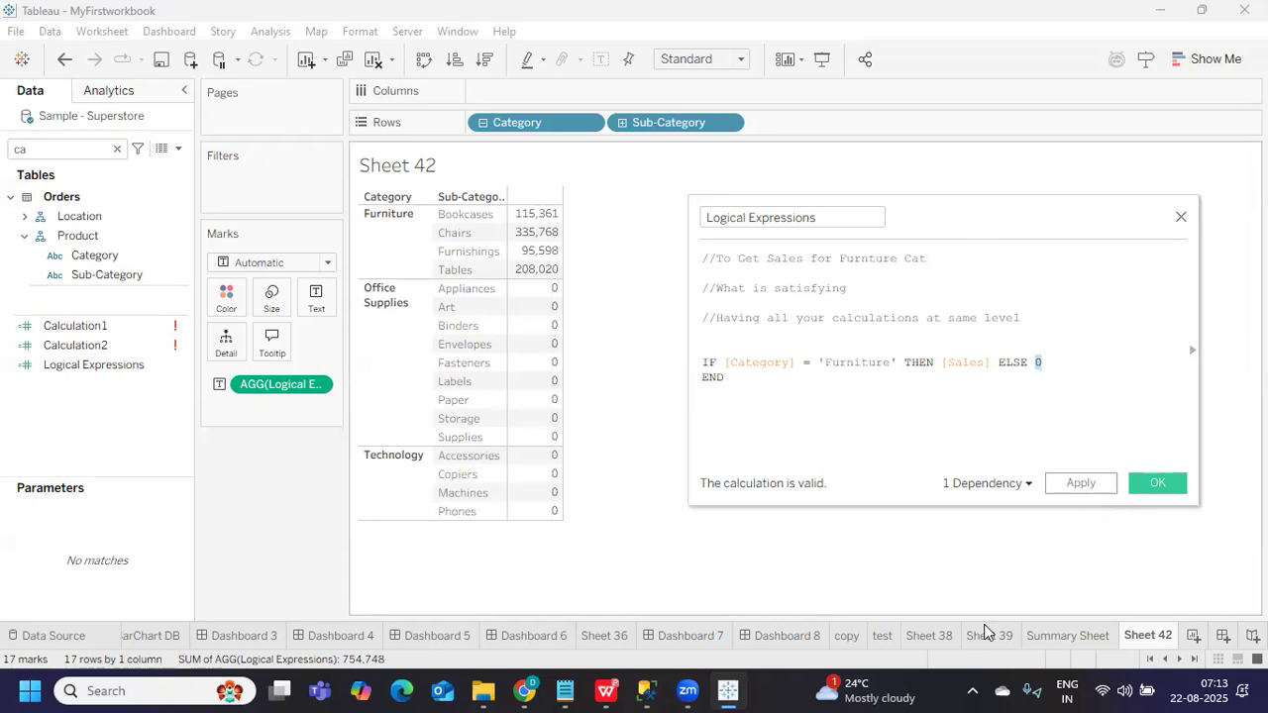
pyautogui.click(1078, 486)
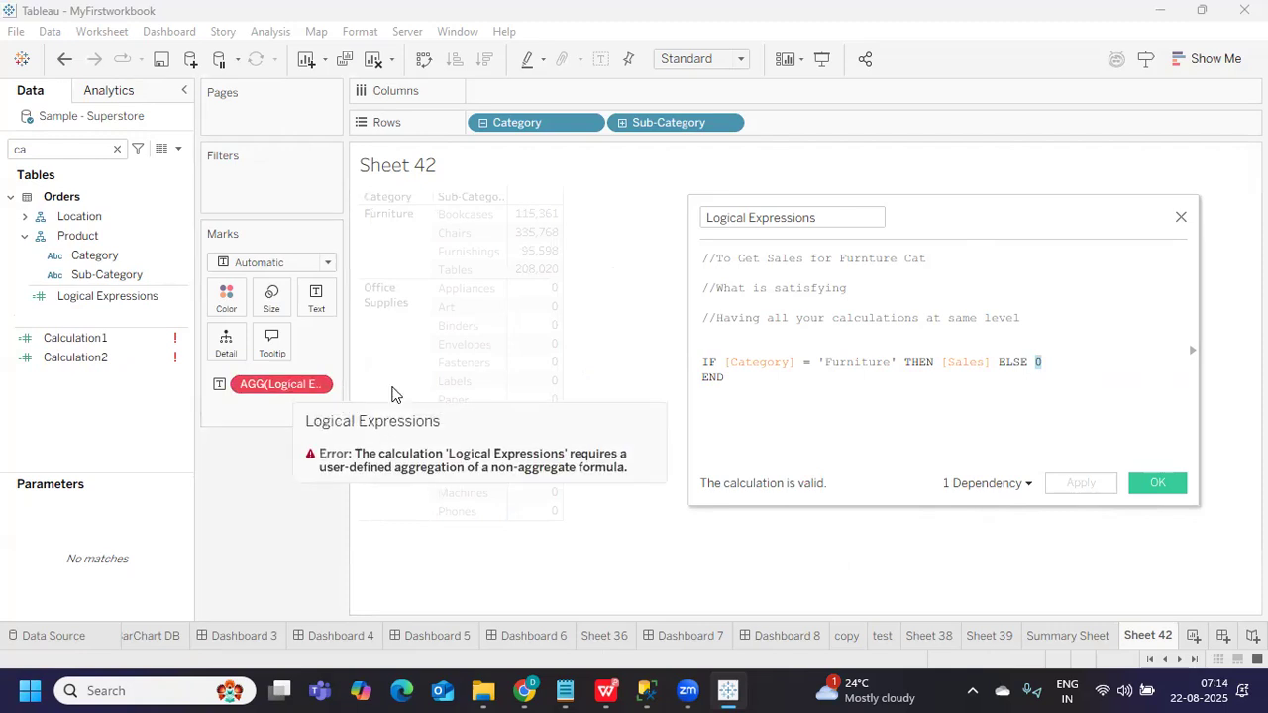
pyautogui.click(749, 389)
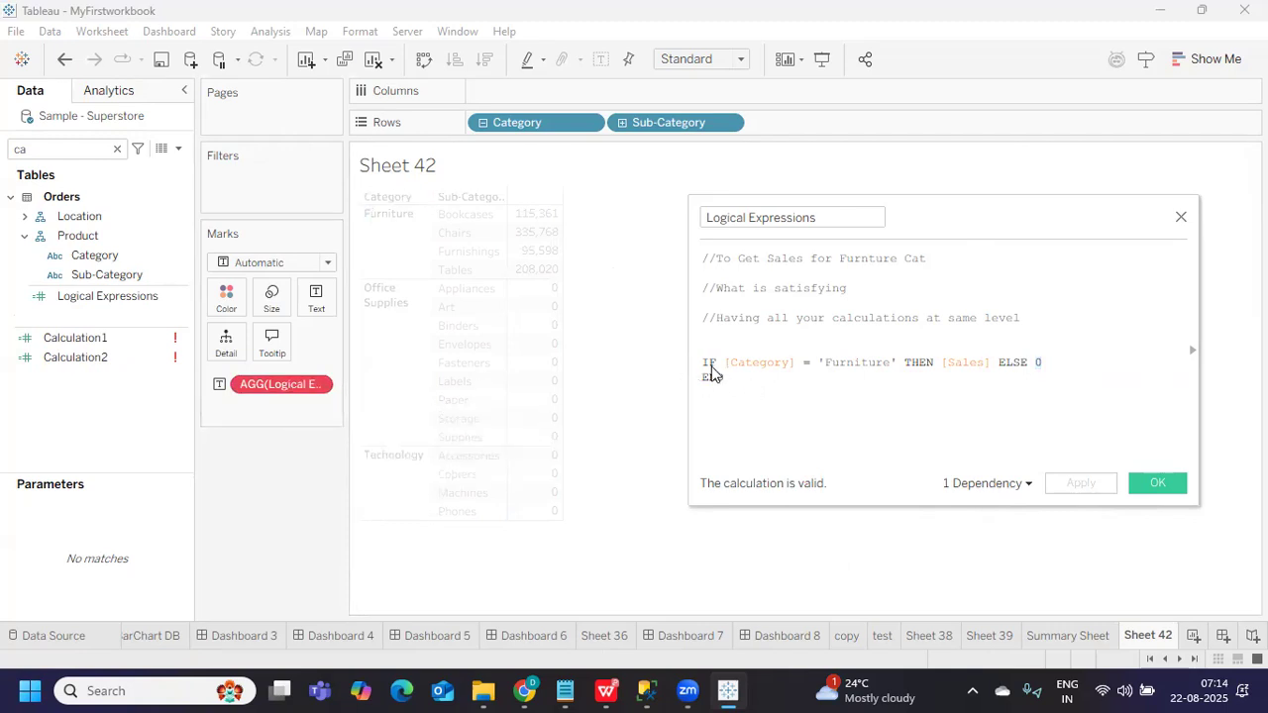
pyautogui.moveTo(702, 363); pyautogui.dragTo(751, 399)
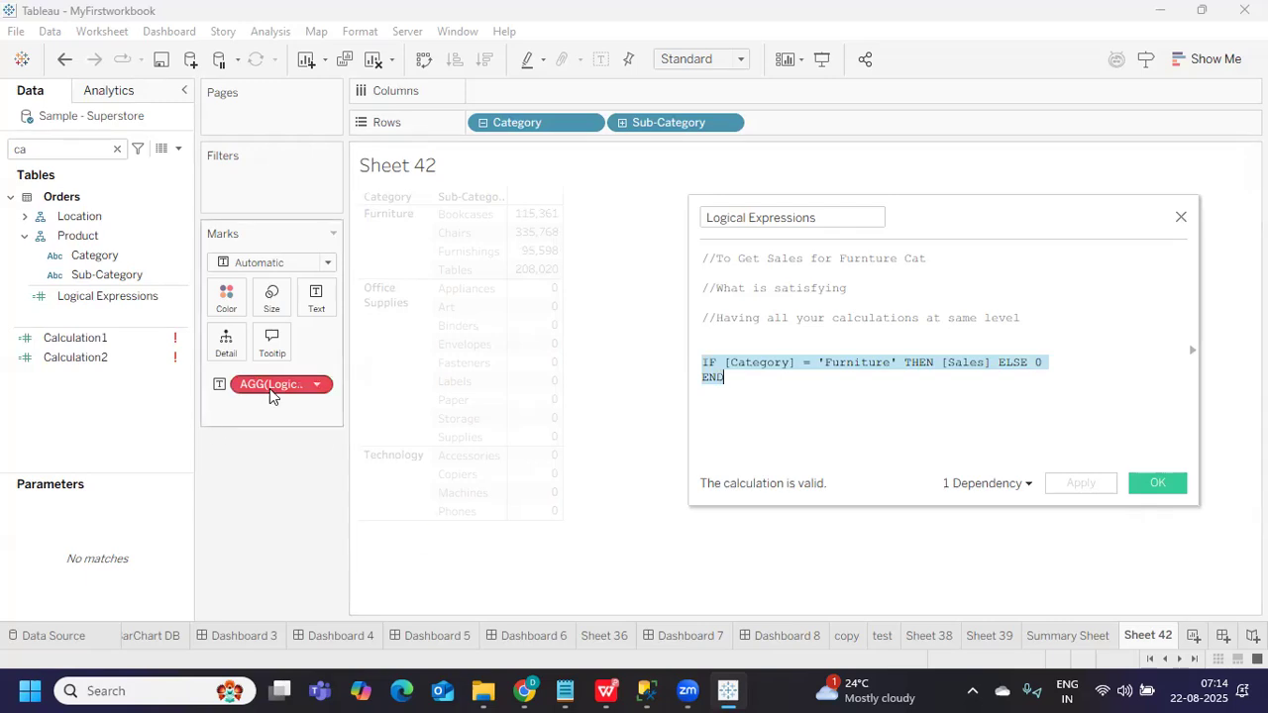
# Replace the broken AGG(Logical Expressions) pill with Logical Expressions on Text, restoring the 754,748 total
pyautogui.moveTo(274, 393); pyautogui.dragTo(209, 430)
pyautogui.moveTo(89, 297); pyautogui.dragTo(317, 308)
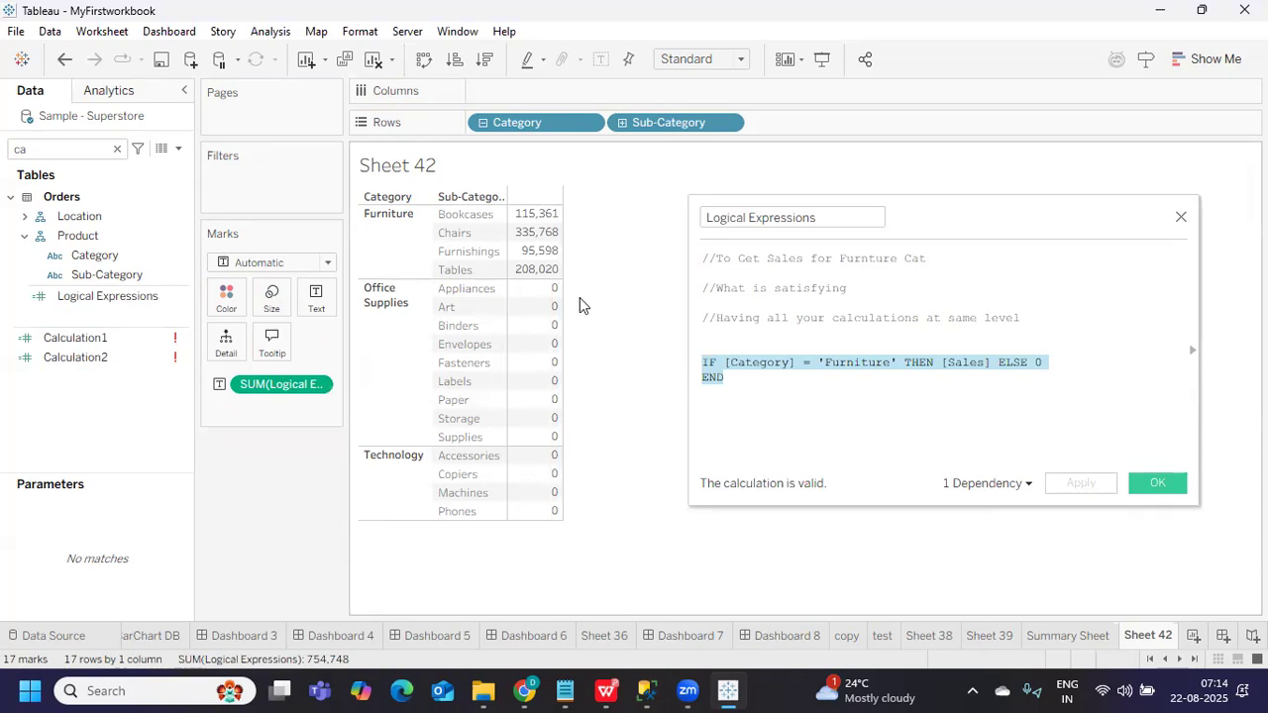
pyautogui.click(806, 366)
pyautogui.click(1045, 365)
pyautogui.moveTo(1051, 365); pyautogui.dragTo(1038, 364)
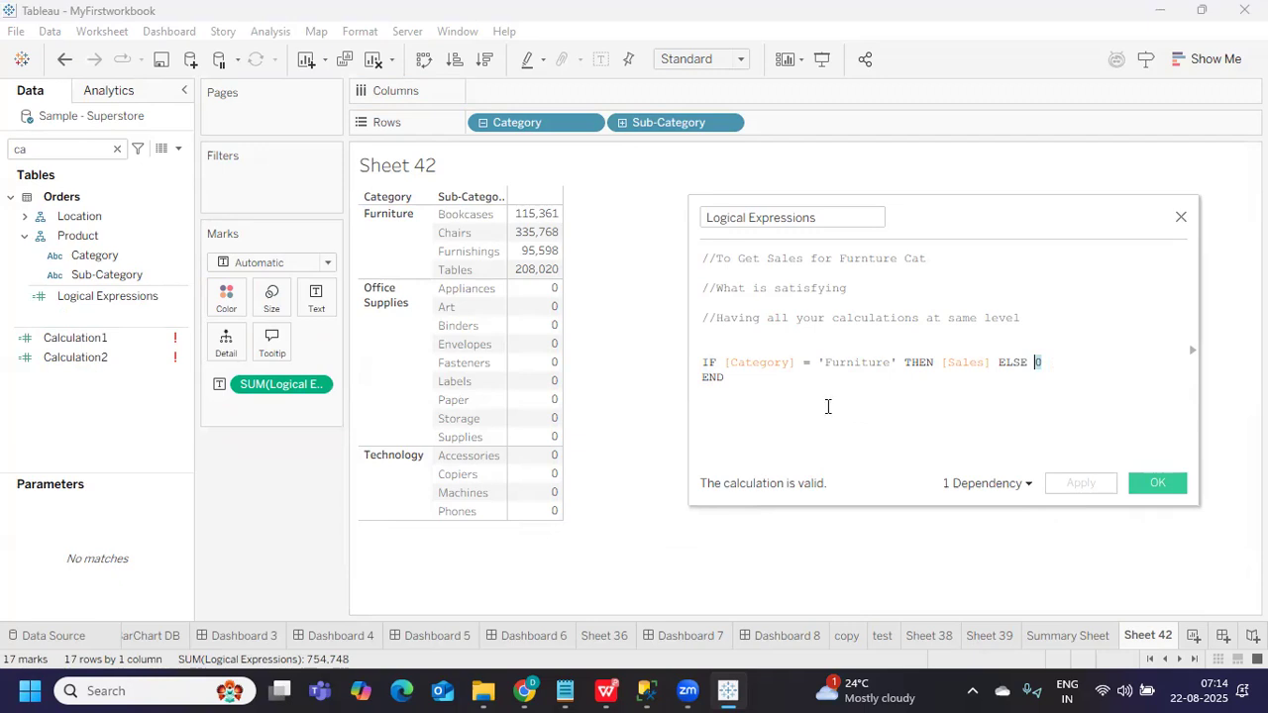
# Delete the stray ZN text above the Furniture IF formula
pyautogui.click(1034, 380)
pyautogui.moveTo(999, 364); pyautogui.dragTo(1045, 363)
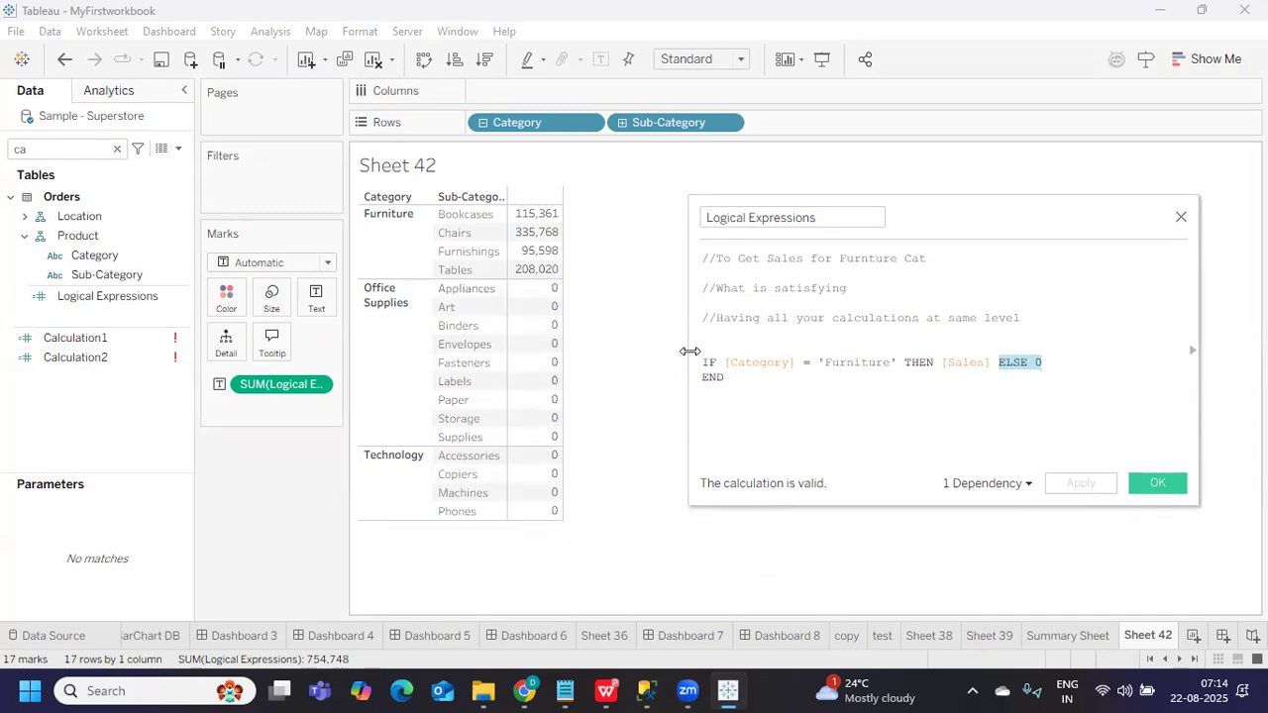
pyautogui.click(720, 352)
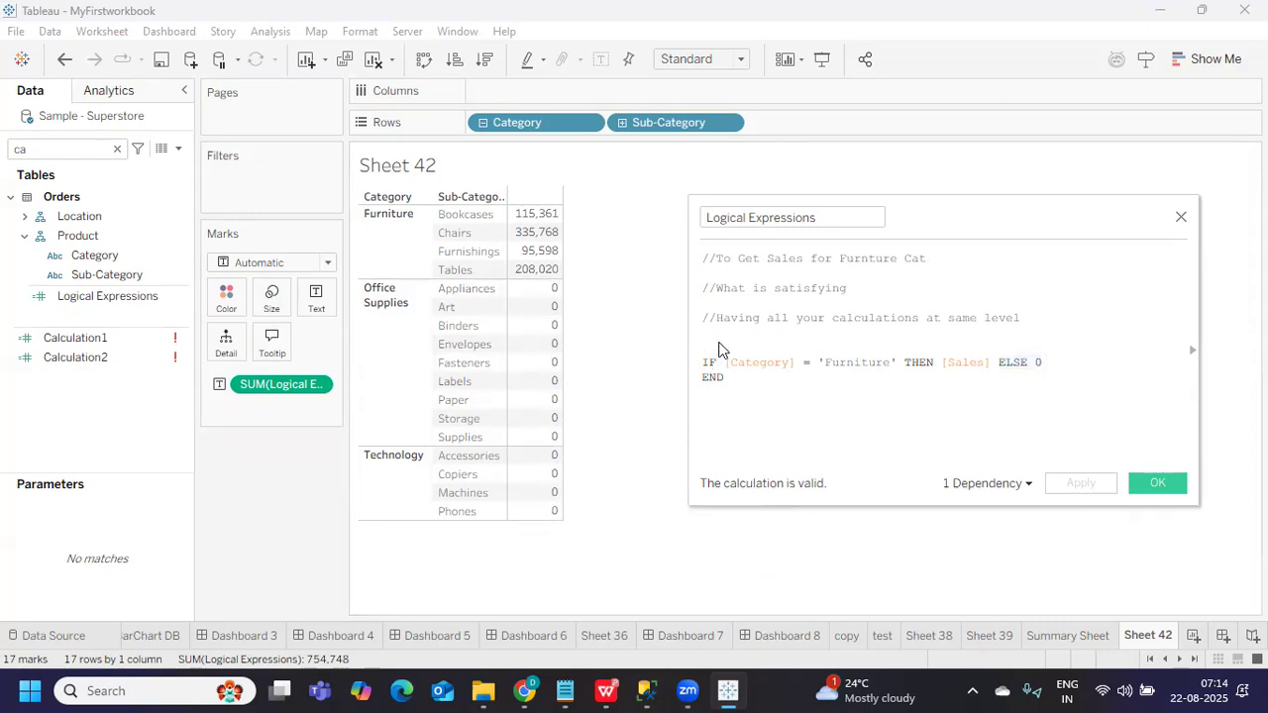
pyautogui.write('zn)')
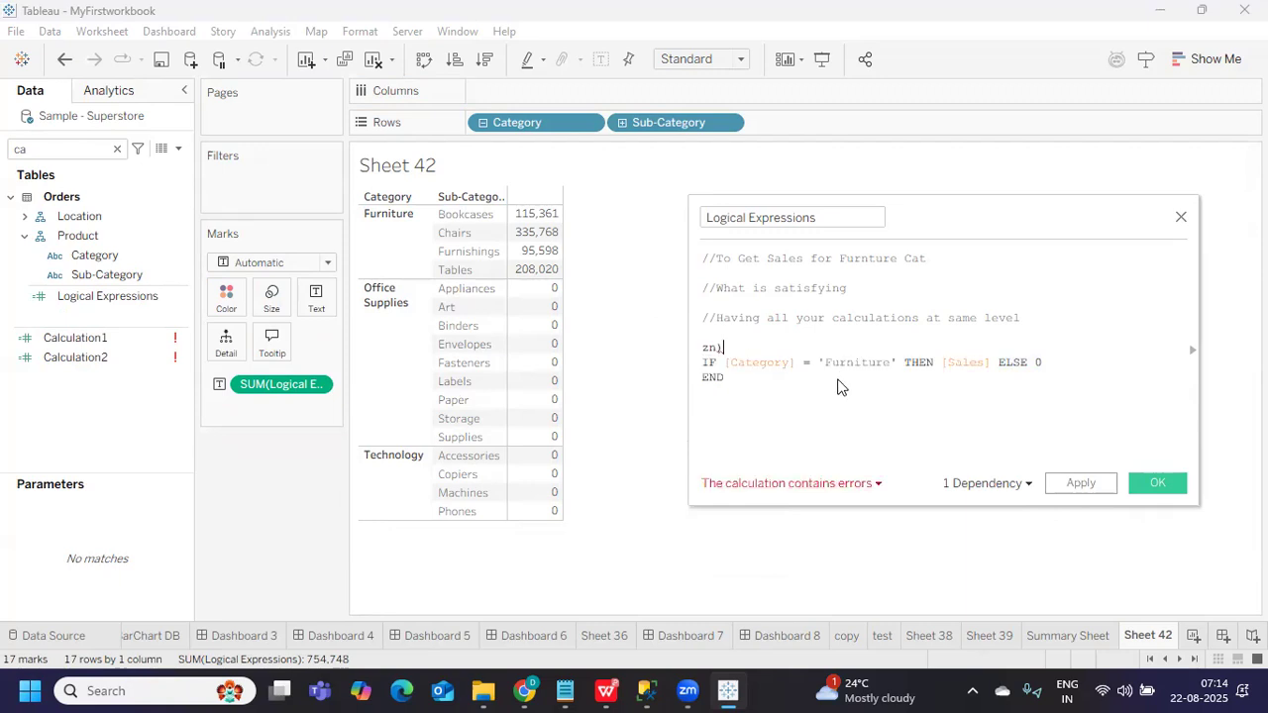
pyautogui.press('BackSpace')
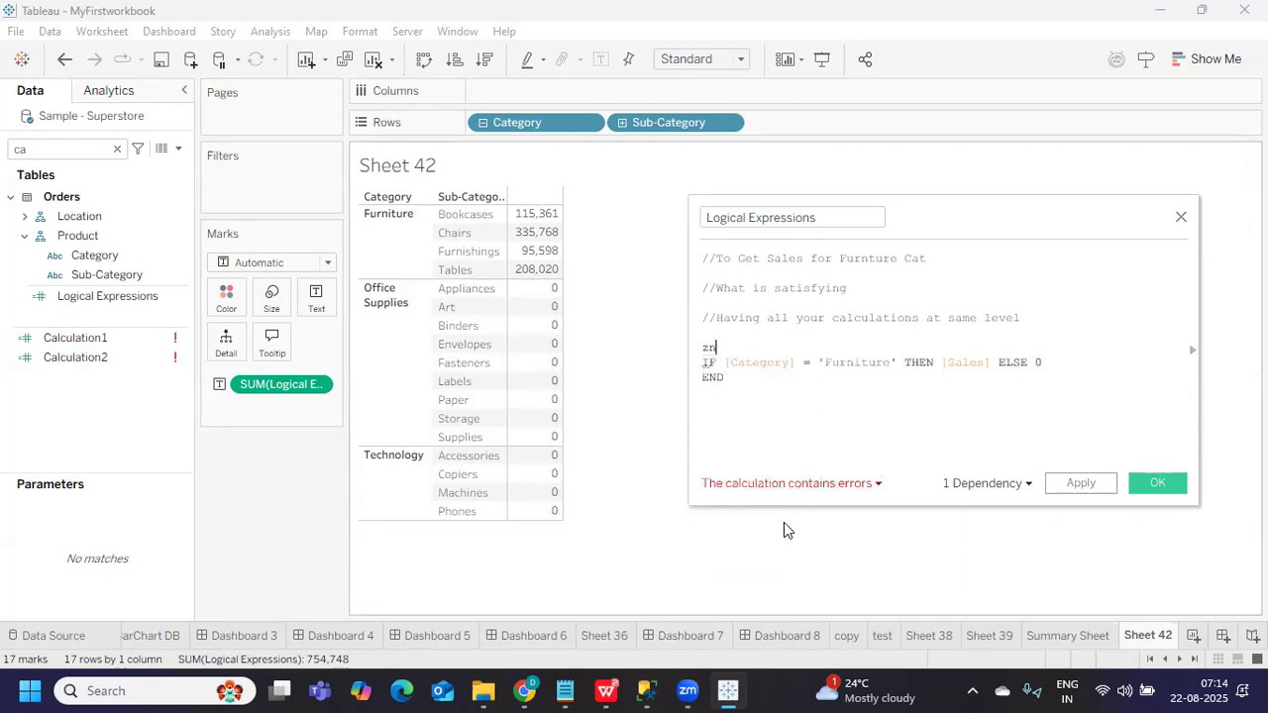
pyautogui.press('BackSpace')
pyautogui.press('BackSpace')
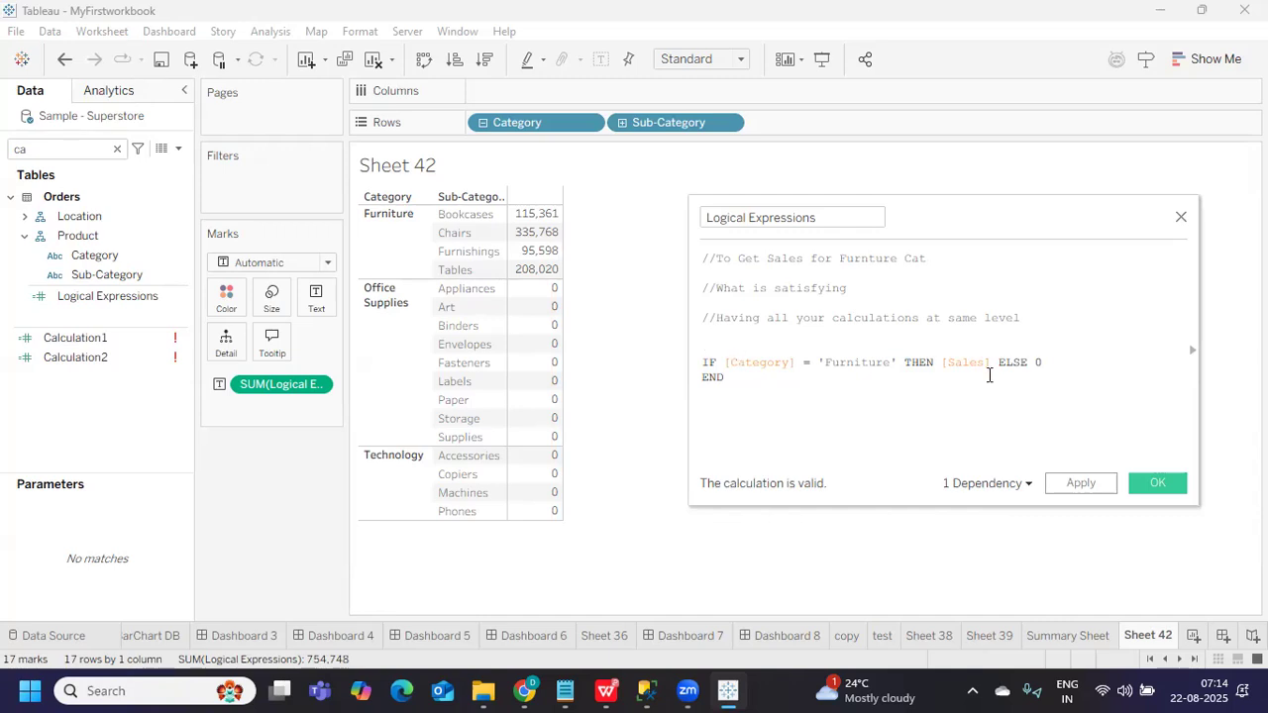
# Join END onto the IF line, remove the blank line, and prefix it with //
pyautogui.click(1086, 363)
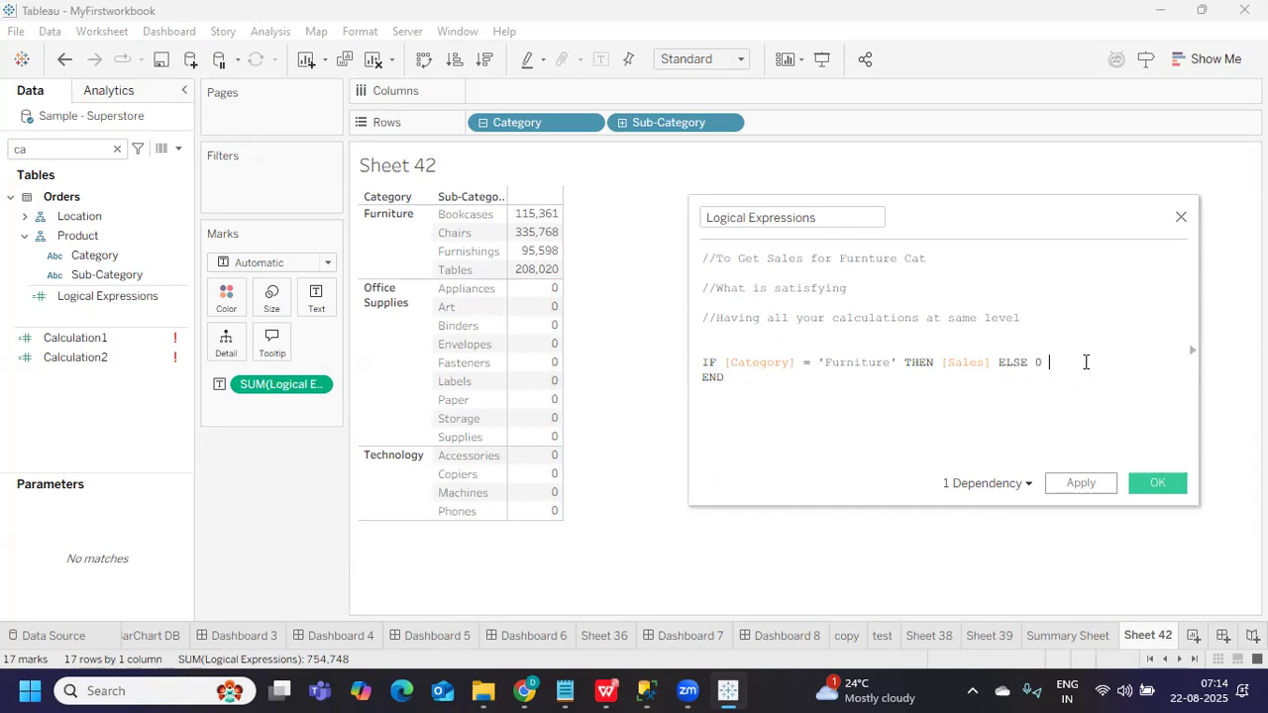
pyautogui.press('Delete')
pyautogui.click(706, 337)
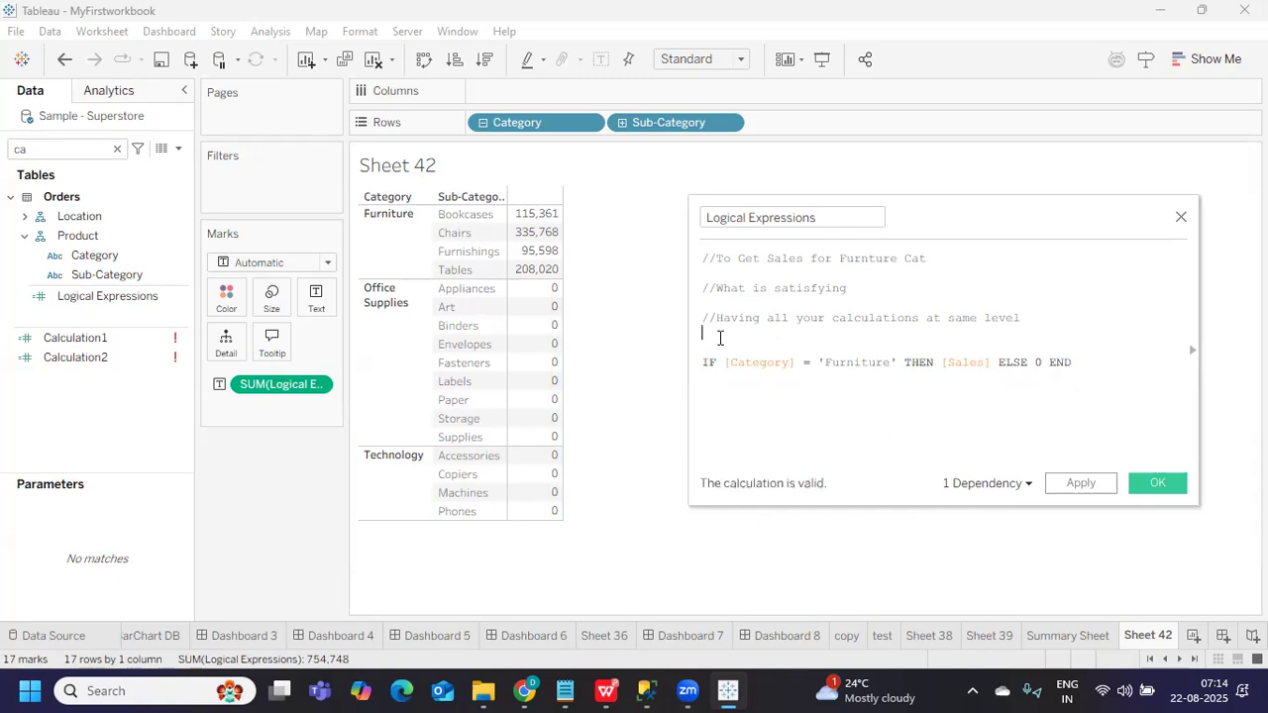
pyautogui.press('Delete')
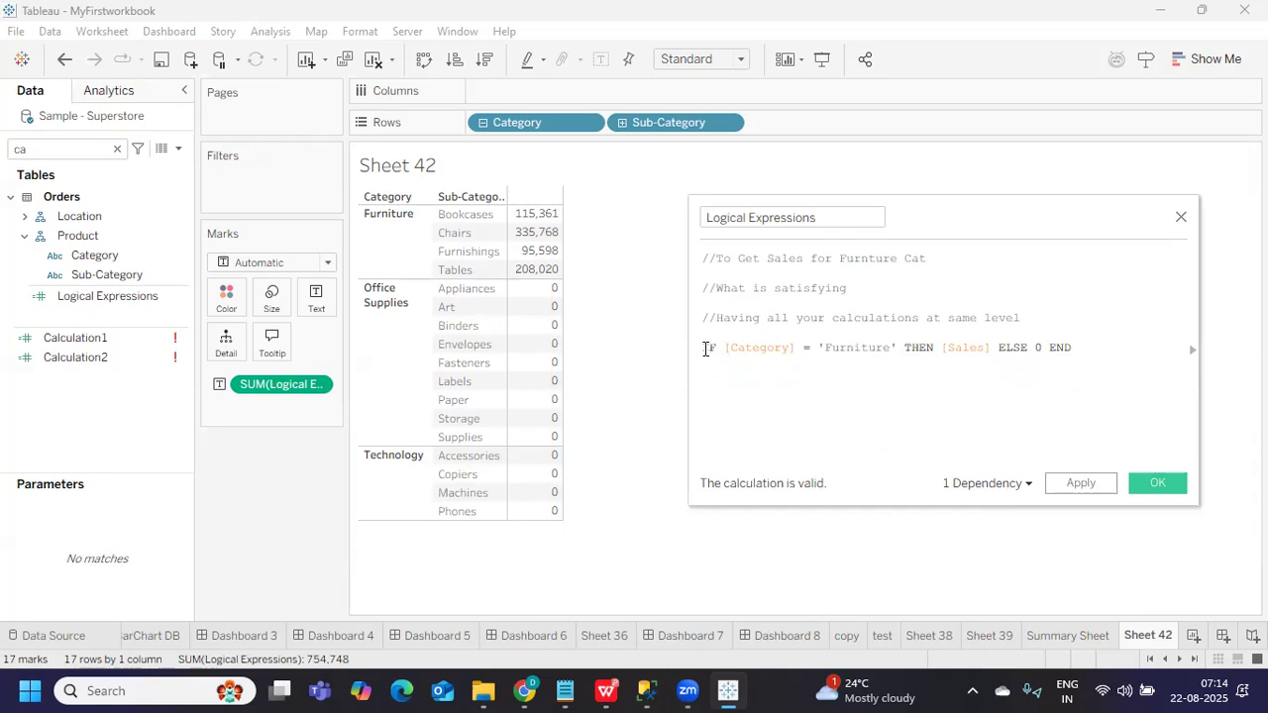
pyautogui.write('//')
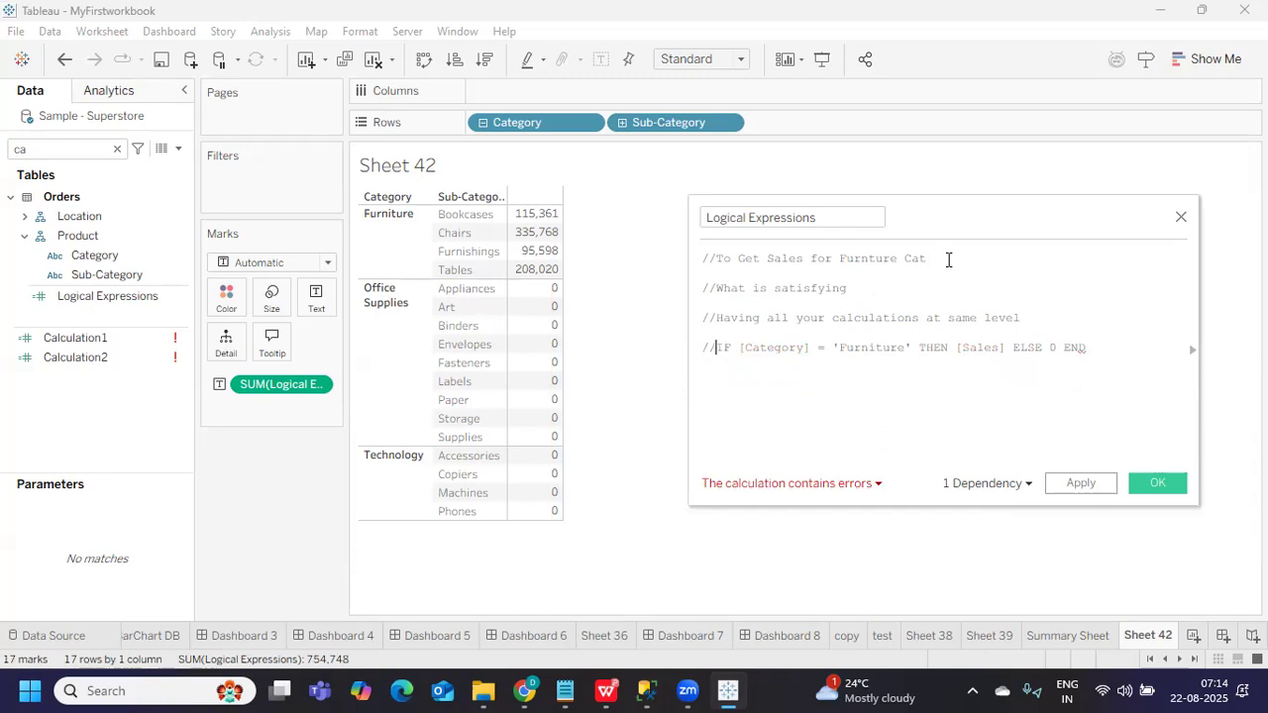
# Add the comment '//To Get Sales for Furnture Cat and subcat is Chairs' and copy the old formula
pyautogui.moveTo(948, 259); pyautogui.dragTo(694, 260)
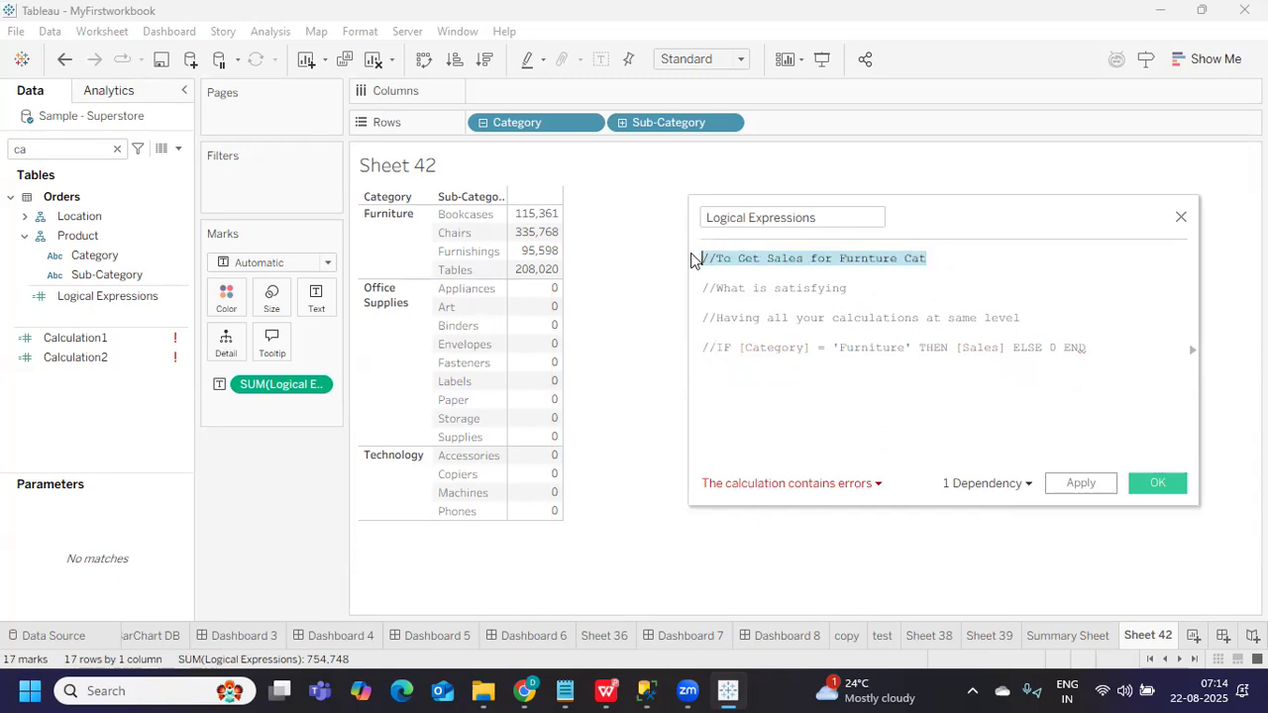
pyautogui.click(763, 380)
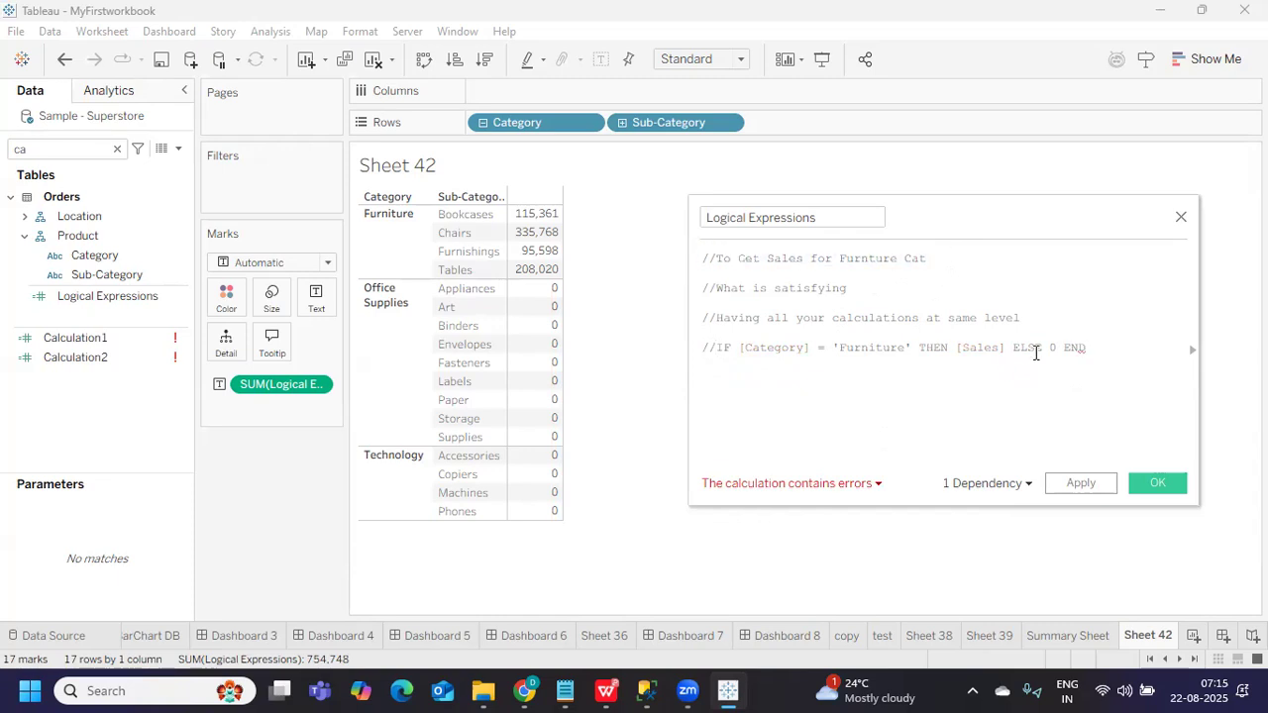
pyautogui.press('Return')
pyautogui.press('Return')
pyautogui.write('//To Get Sales for Furnture Cat')
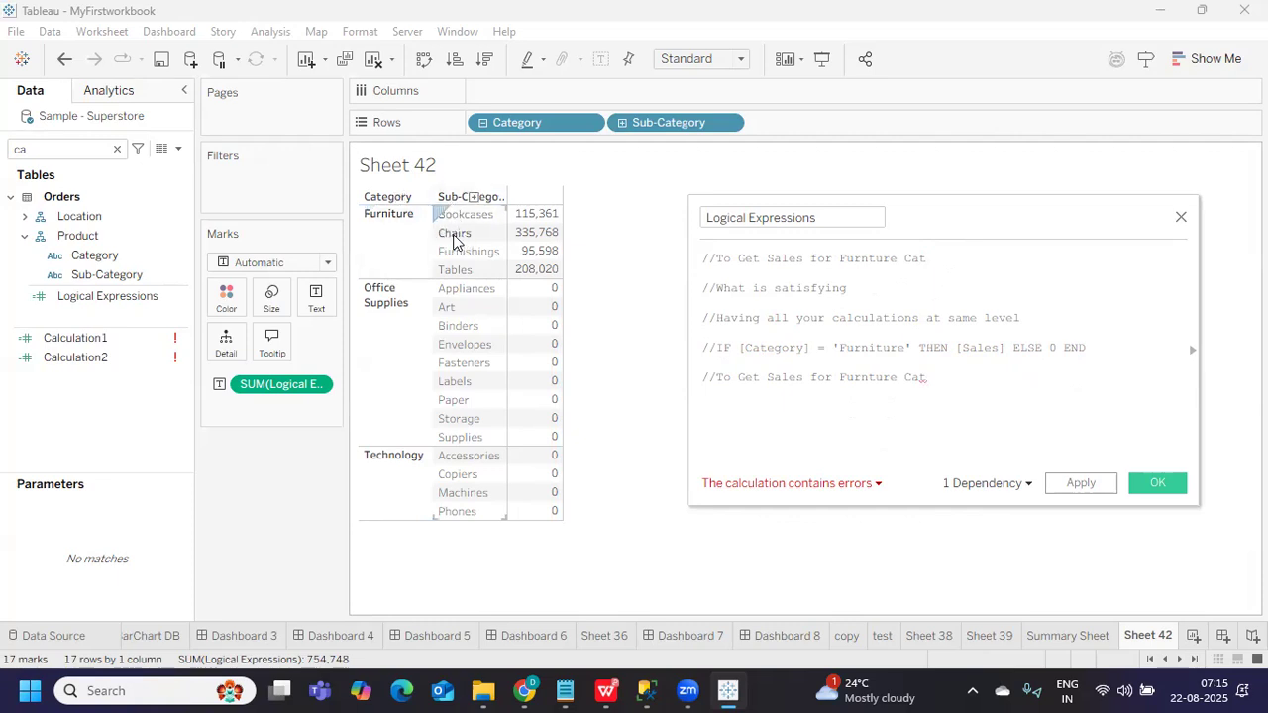
pyautogui.write('and sub')
pyautogui.write('c')
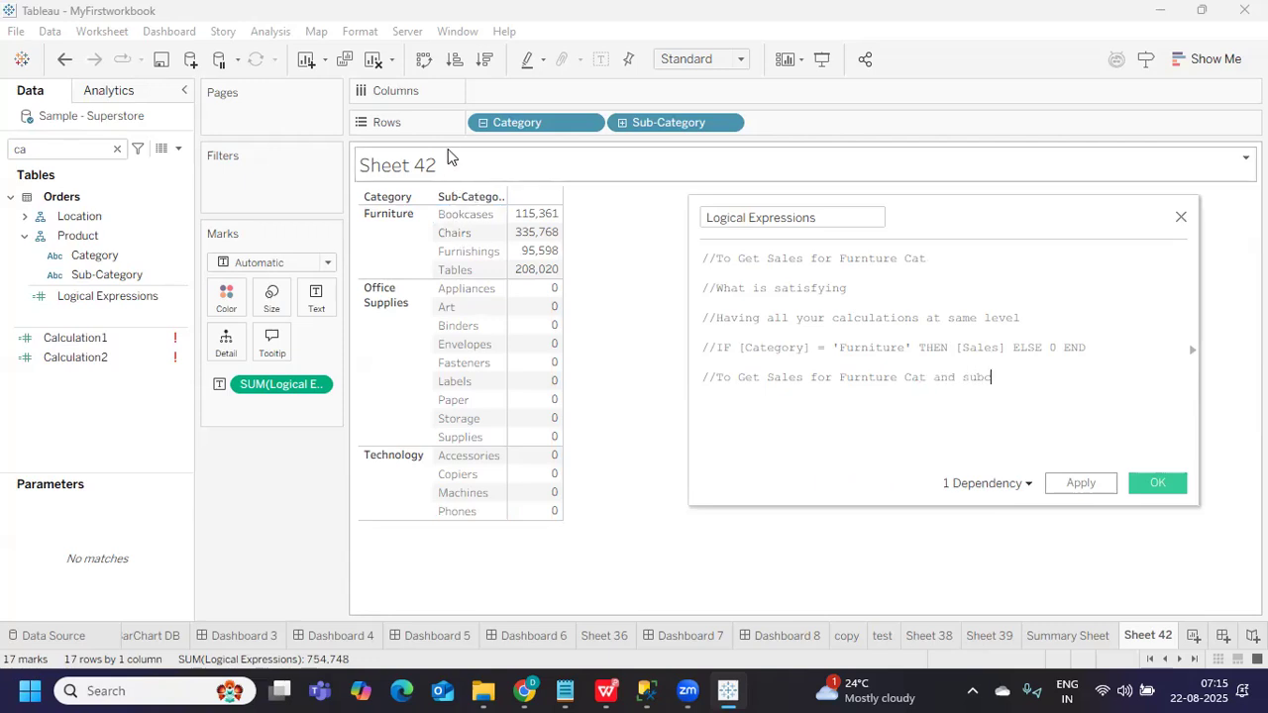
pyautogui.write('at is Chairs')
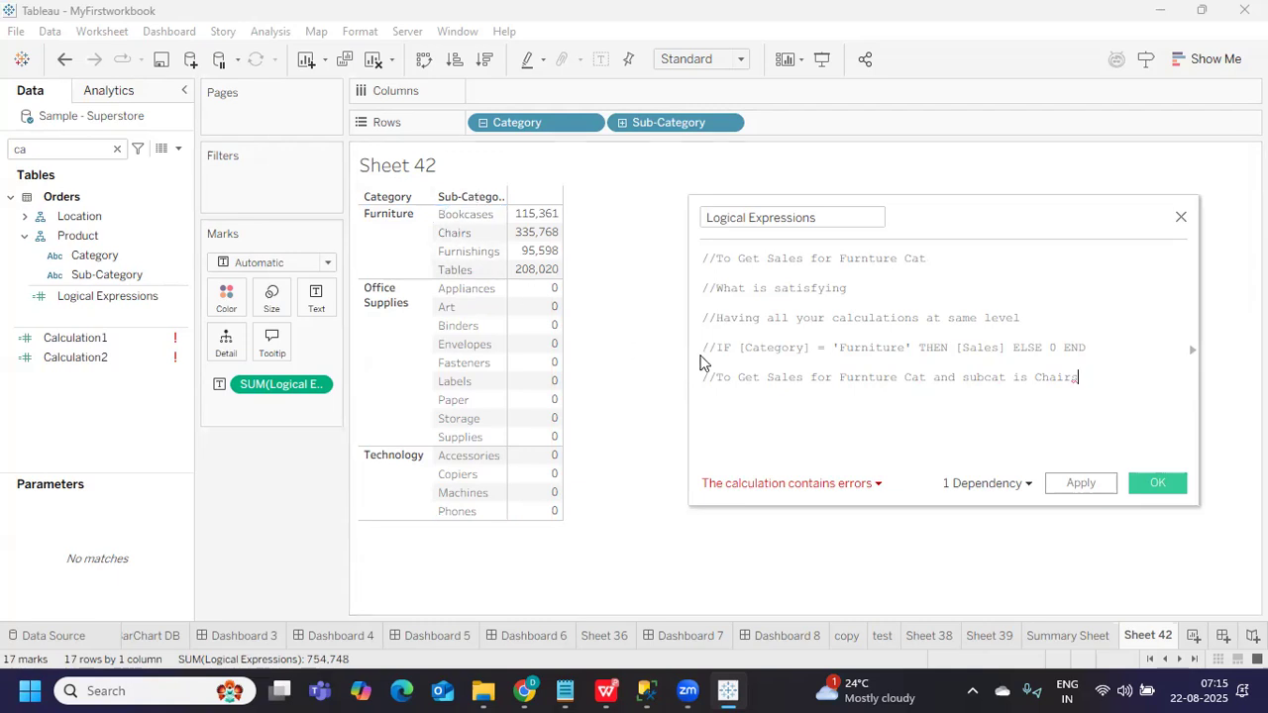
pyautogui.moveTo(716, 348); pyautogui.dragTo(1093, 349)
pyautogui.hotkey('ctrl', 'c')
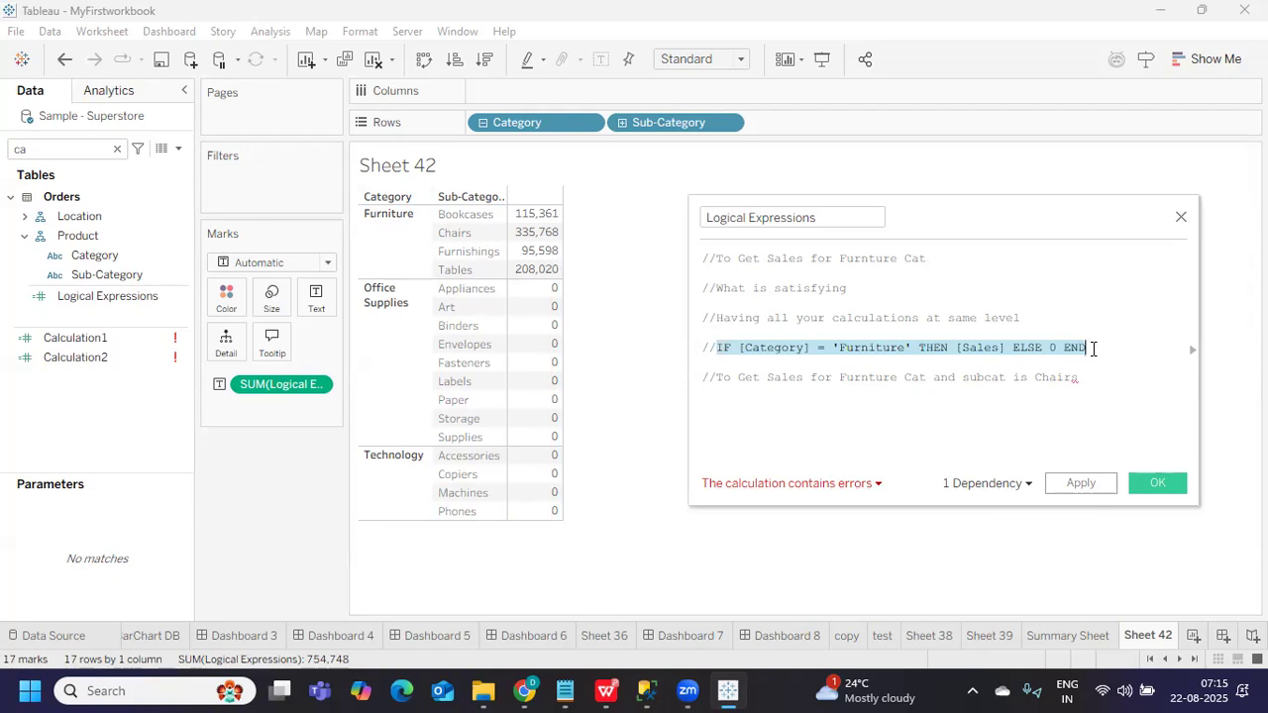
pyautogui.click(1087, 386)
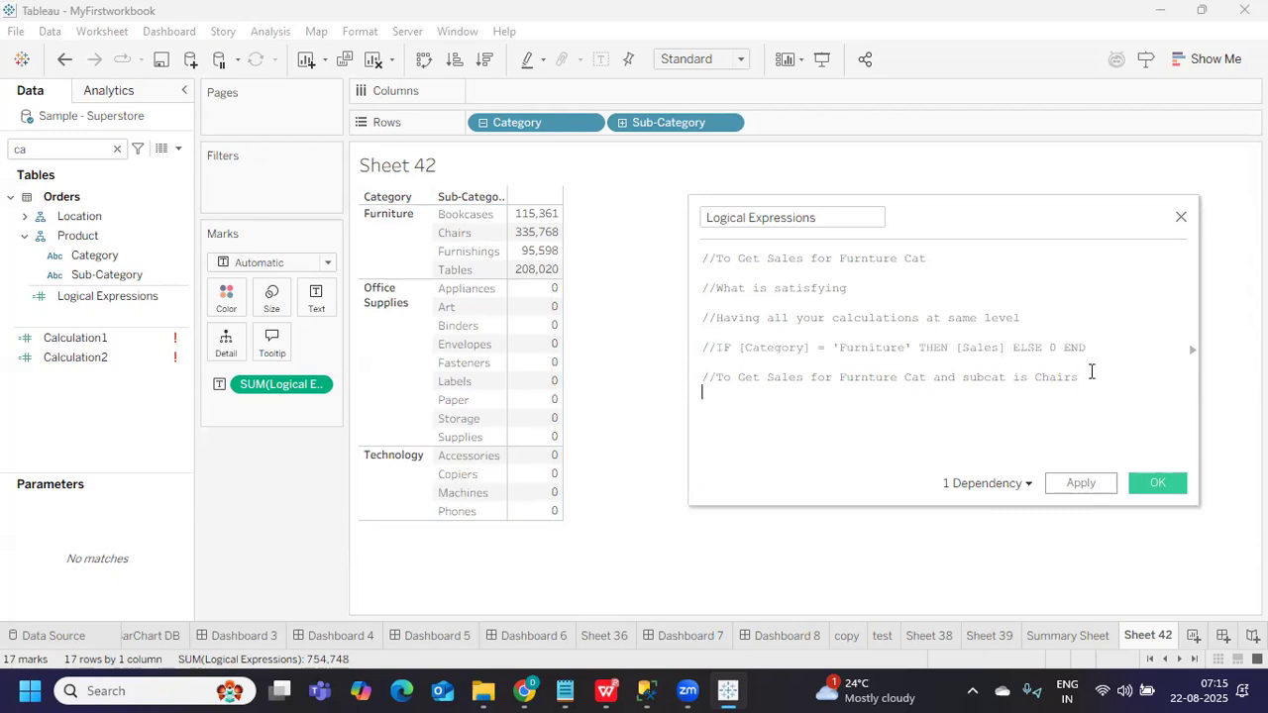
# Paste the Furniture IF formula on the new line, with THEN on its own line and an added 'and'
pyautogui.hotkey('ctrl', 'v')
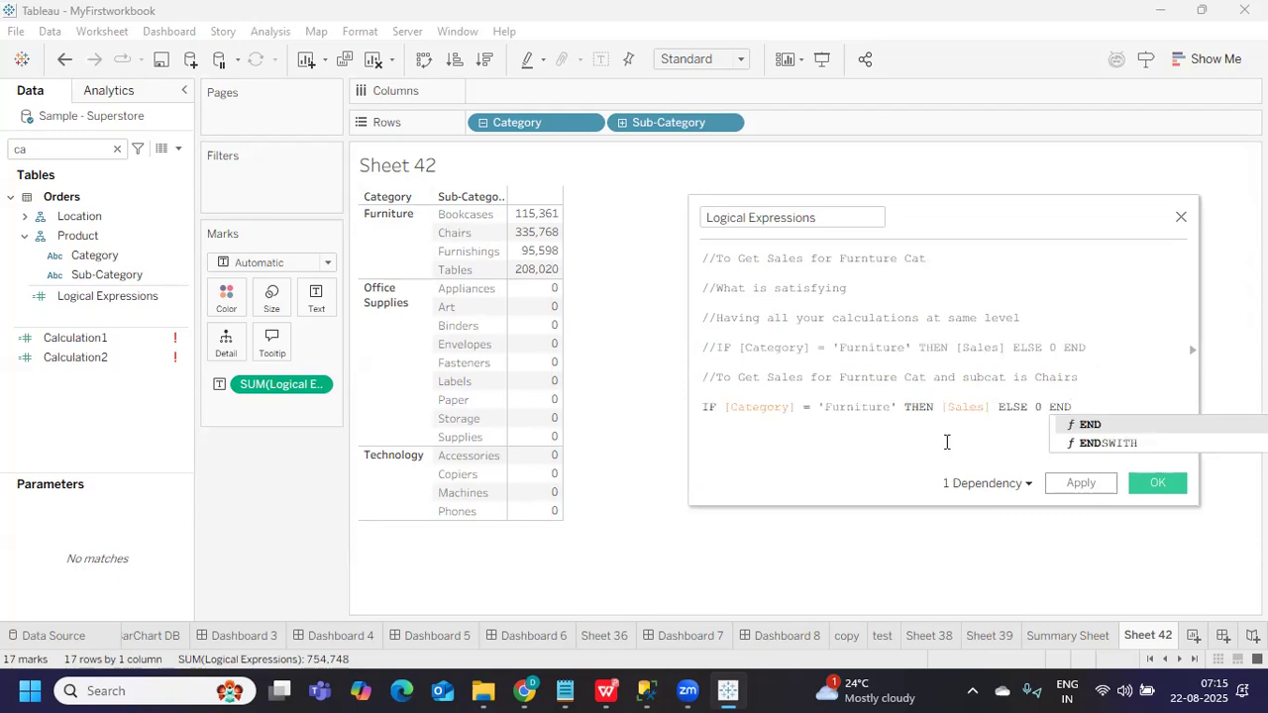
pyautogui.click(904, 413)
pyautogui.press('Return')
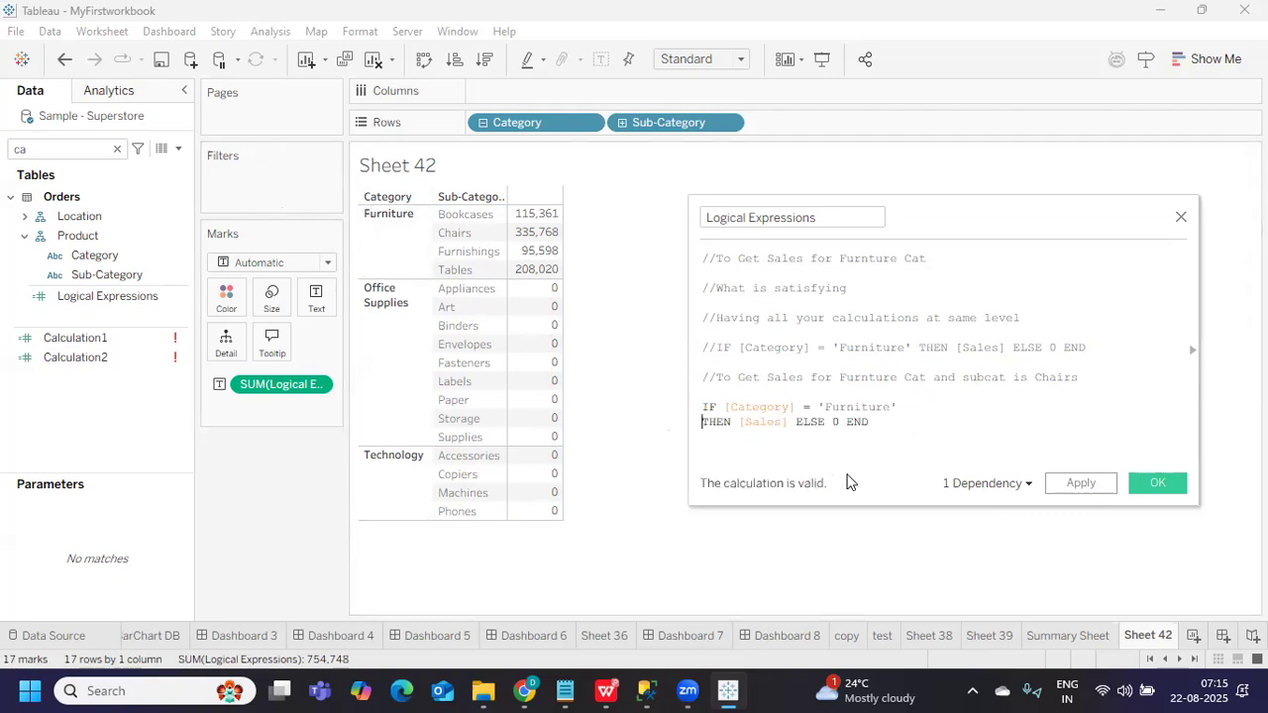
pyautogui.moveTo(898, 406); pyautogui.dragTo(724, 408)
pyautogui.click(911, 395)
pyautogui.write('a')
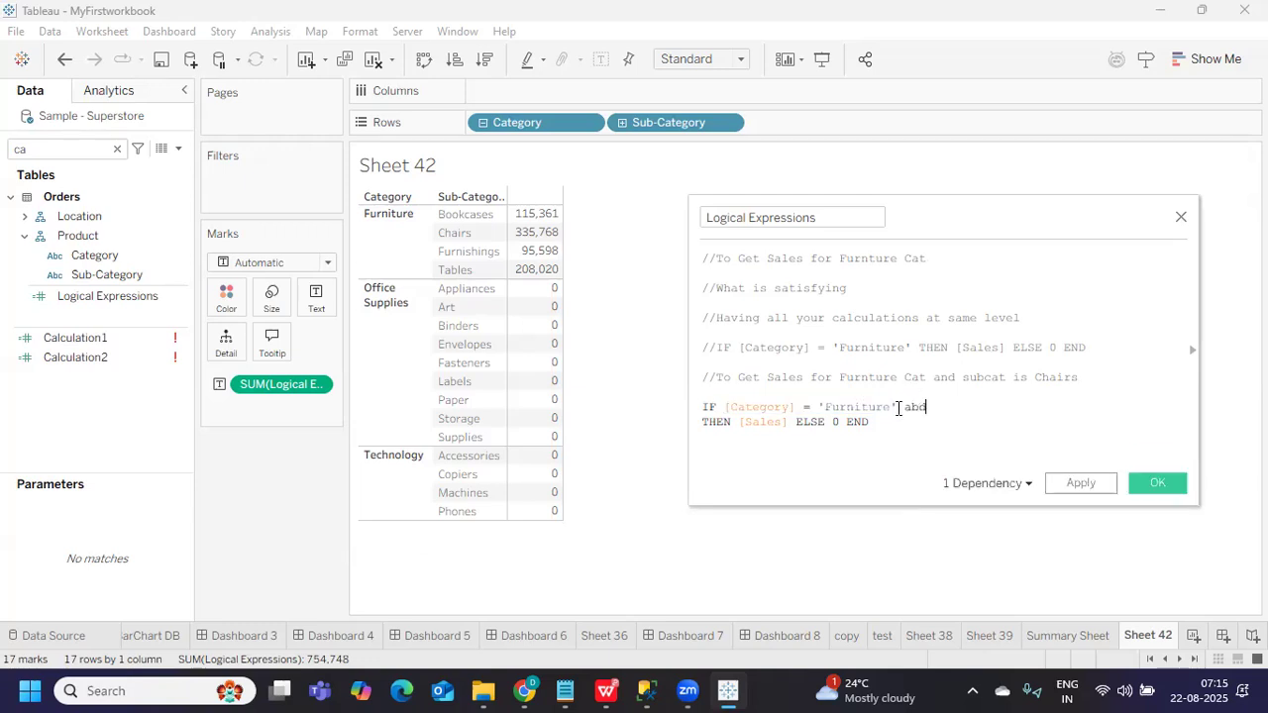
pyautogui.write('nd')
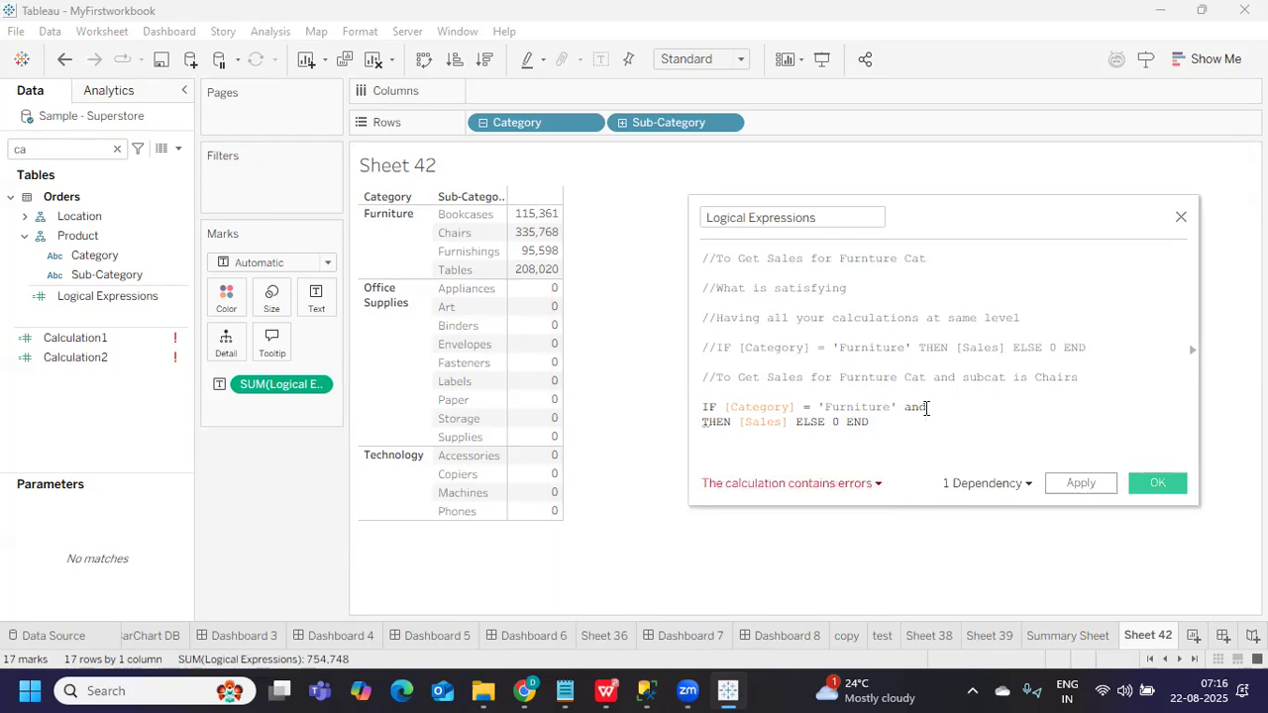
# Complete the condition with [Sub-Category] = 'Chairs' and apply, leaving only Chairs' 335,768
pyautogui.doubleClick(926, 408)
pyautogui.click(934, 407)
pyautogui.write('sub')
pyautogui.press('Return')
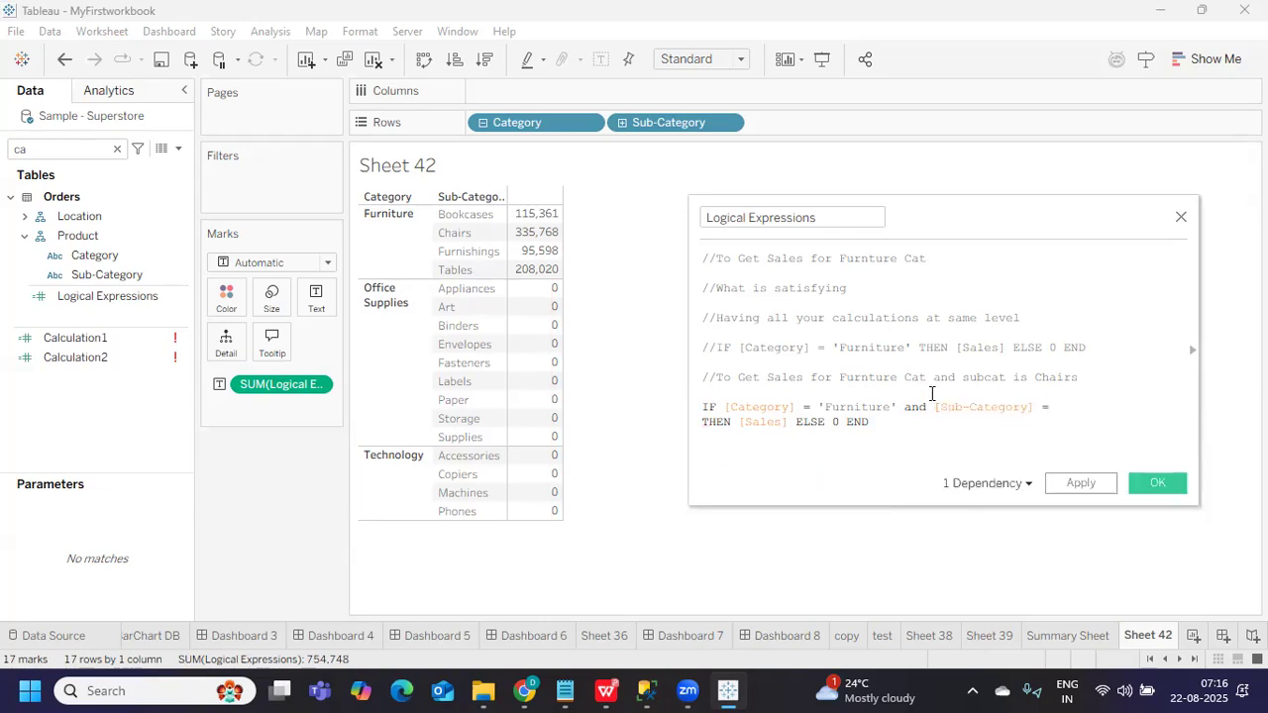
pyautogui.write("= 'Chairs'")
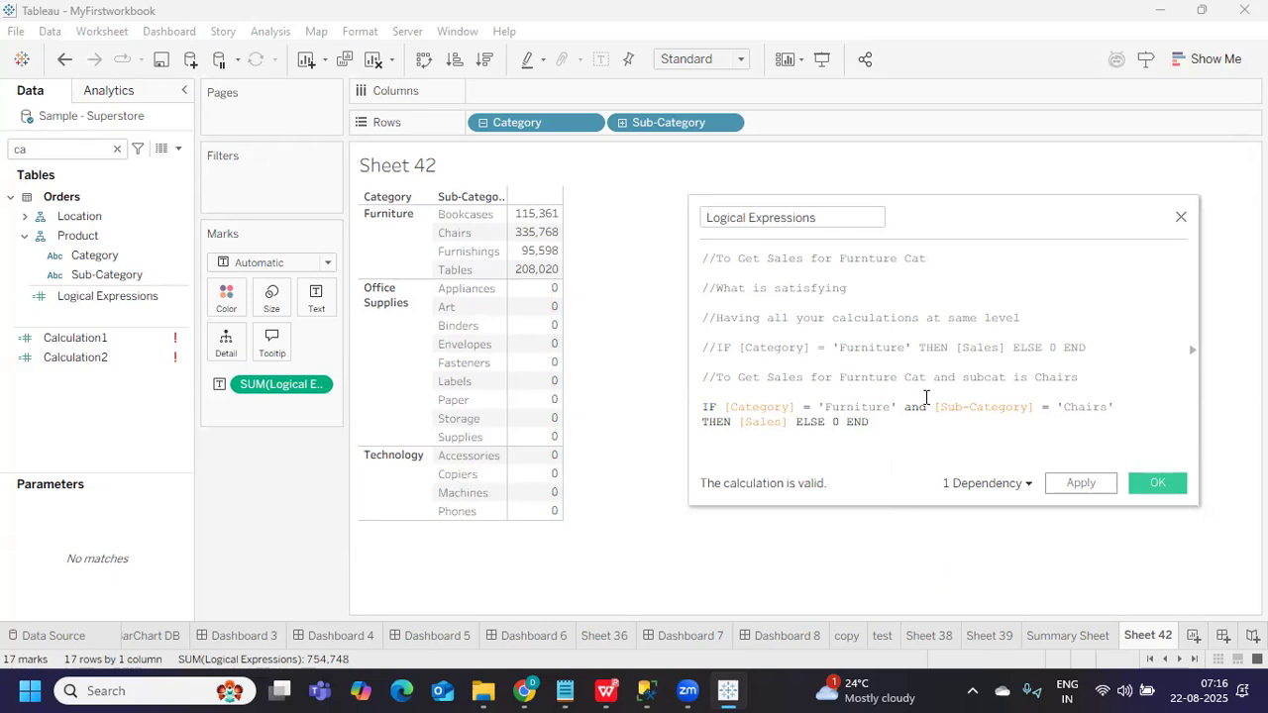
pyautogui.moveTo(724, 407); pyautogui.dragTo(1133, 412)
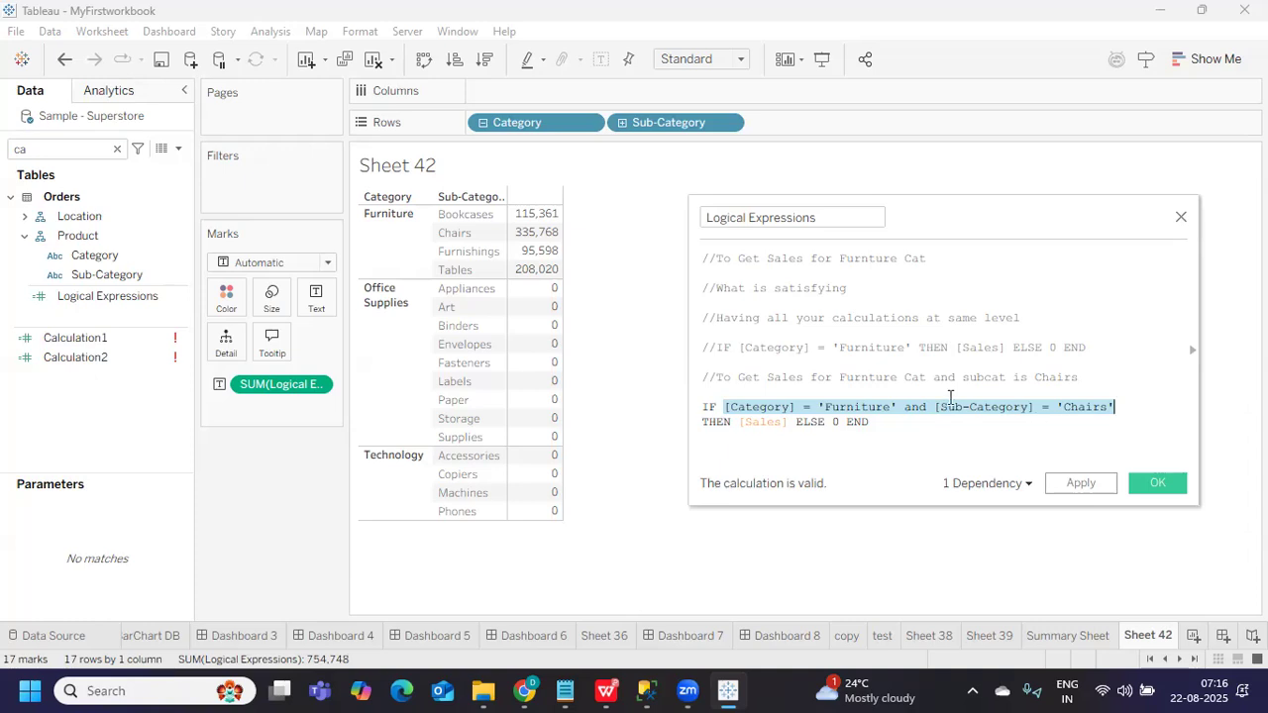
pyautogui.moveTo(538, 240)
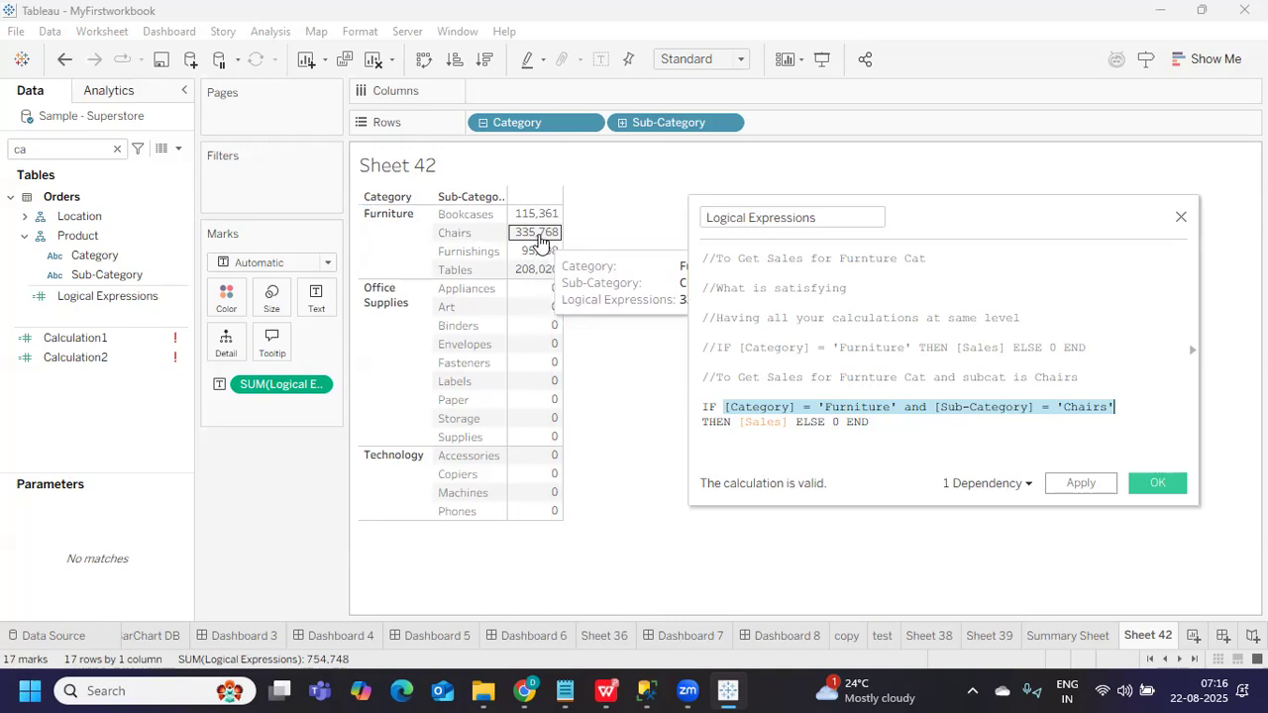
pyautogui.click(1079, 483)
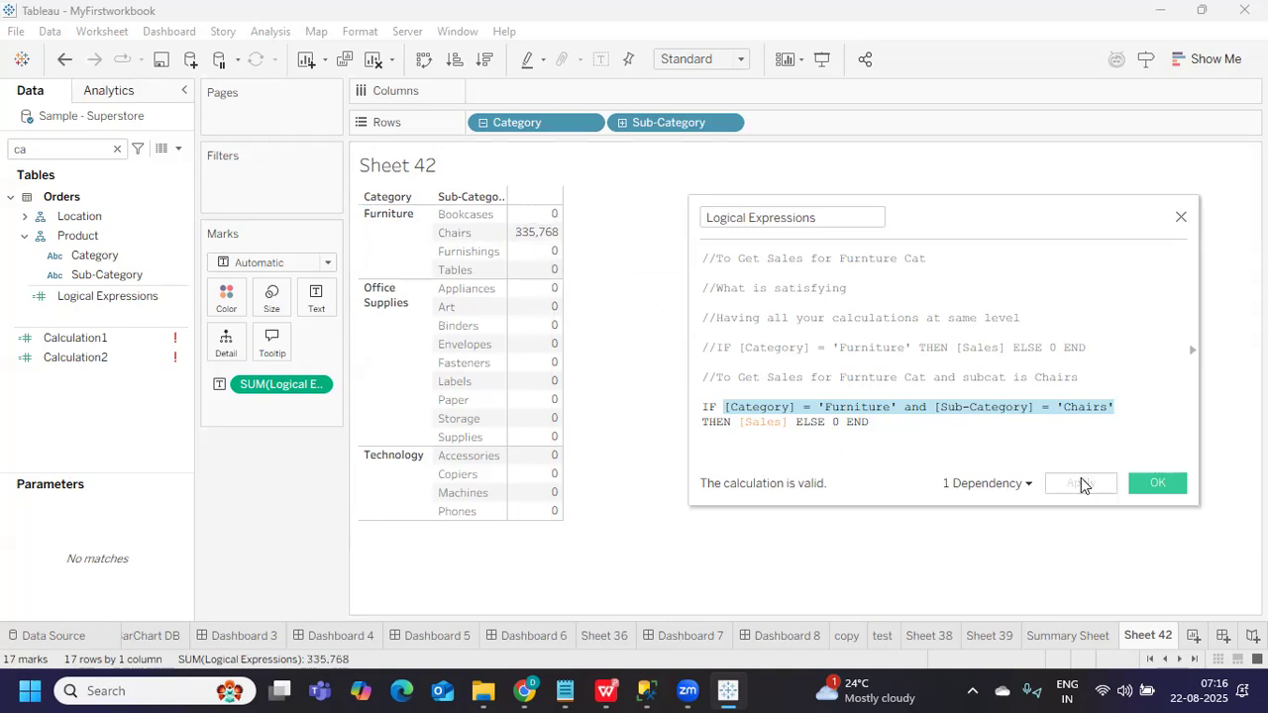
# Move the calculation editor left and widen it on both sides
pyautogui.moveTo(536, 241)
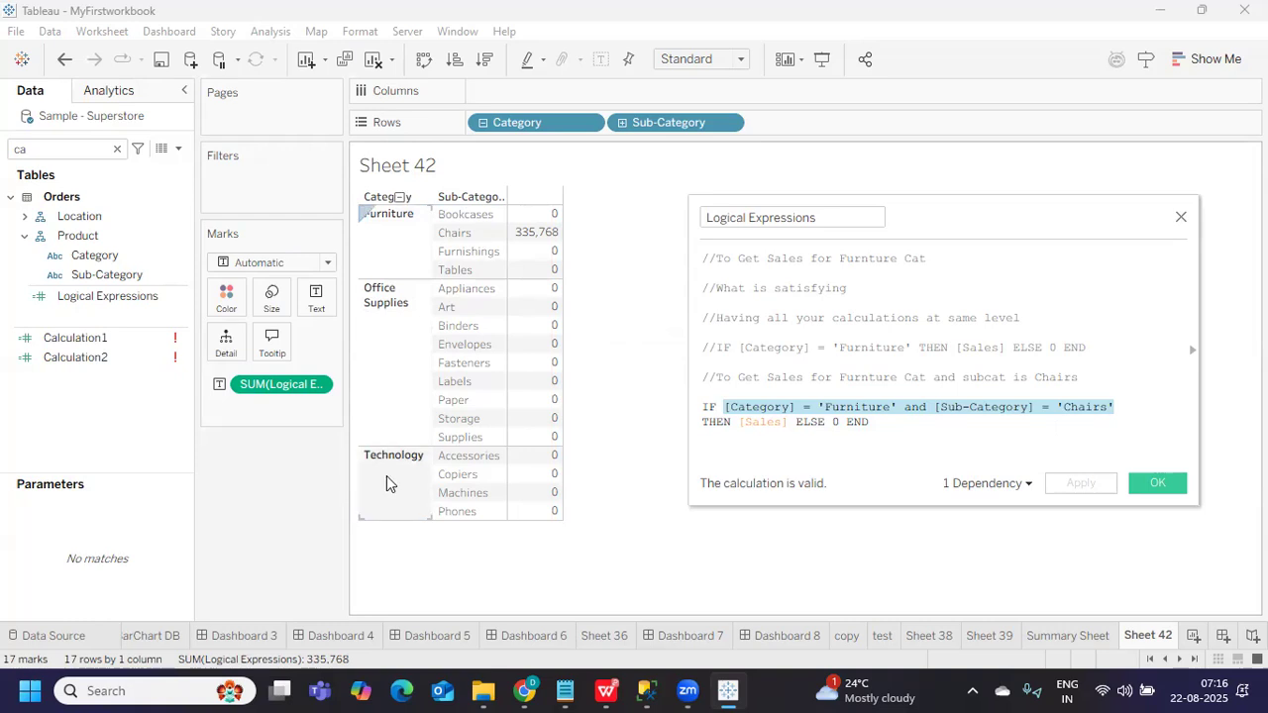
pyautogui.click(912, 406)
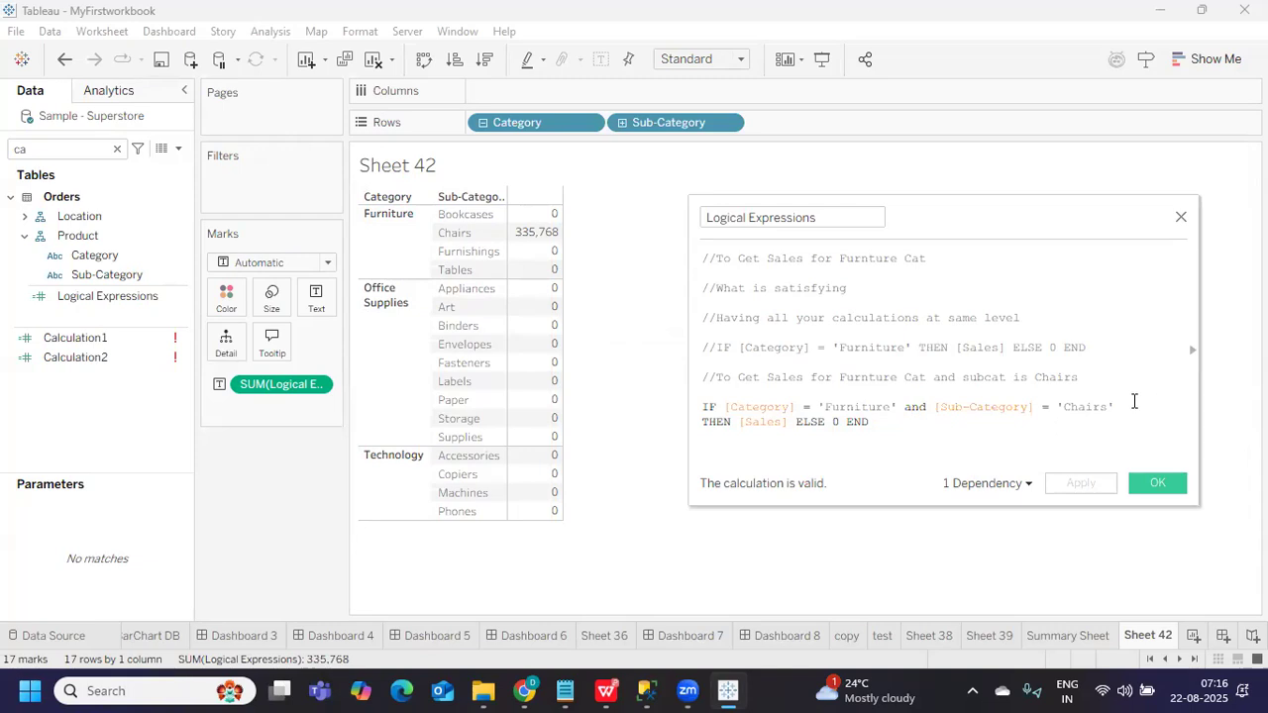
pyautogui.moveTo(1020, 211); pyautogui.dragTo(748, 166)
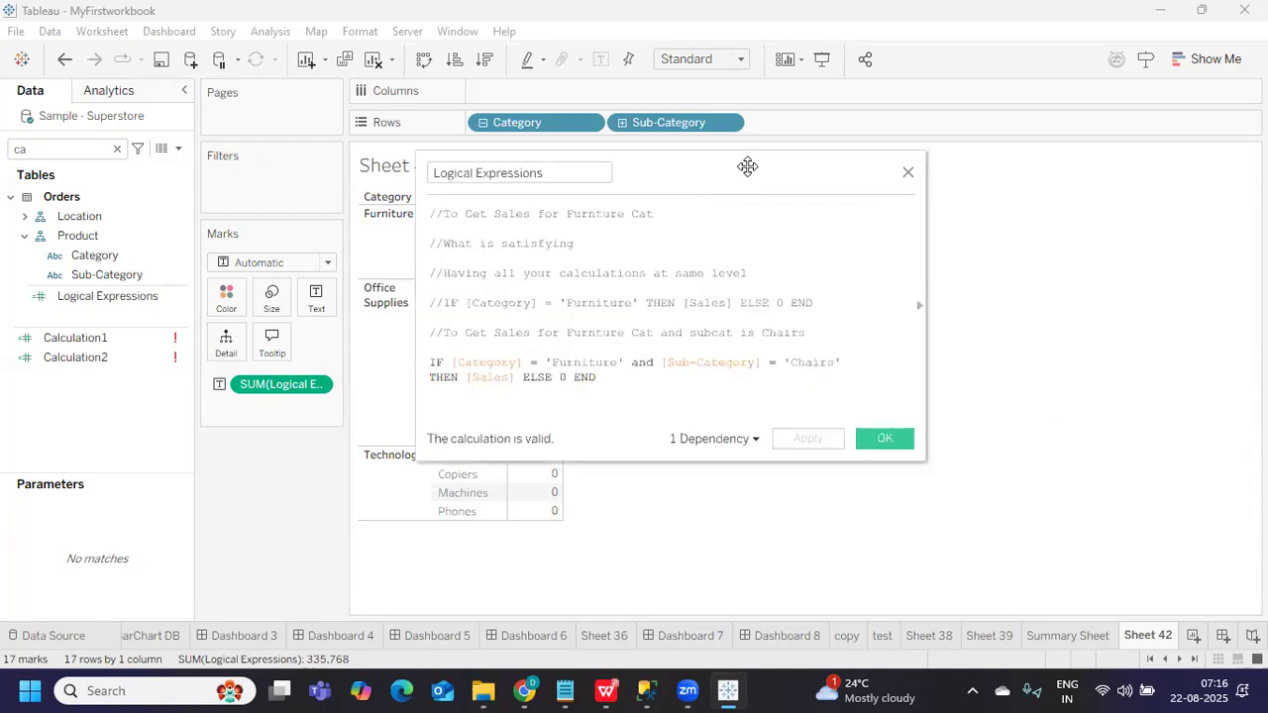
pyautogui.moveTo(926, 367); pyautogui.dragTo(1122, 368)
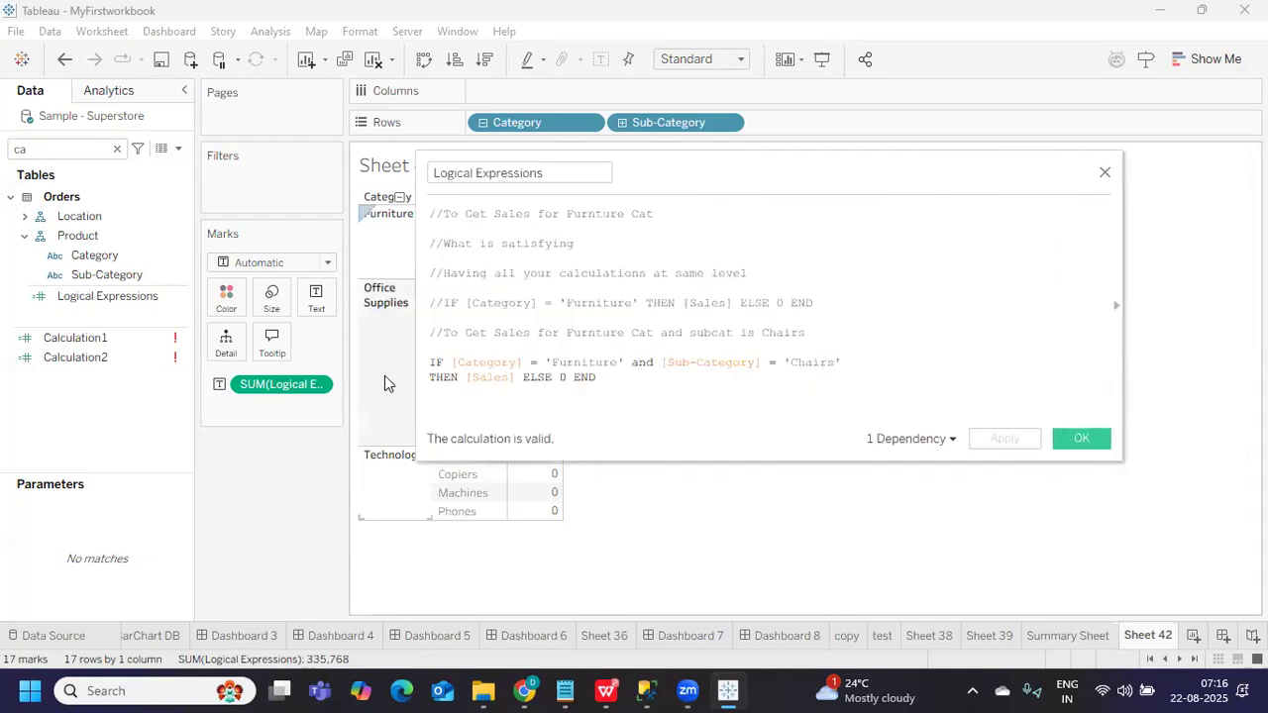
pyautogui.moveTo(416, 344); pyautogui.dragTo(251, 344)
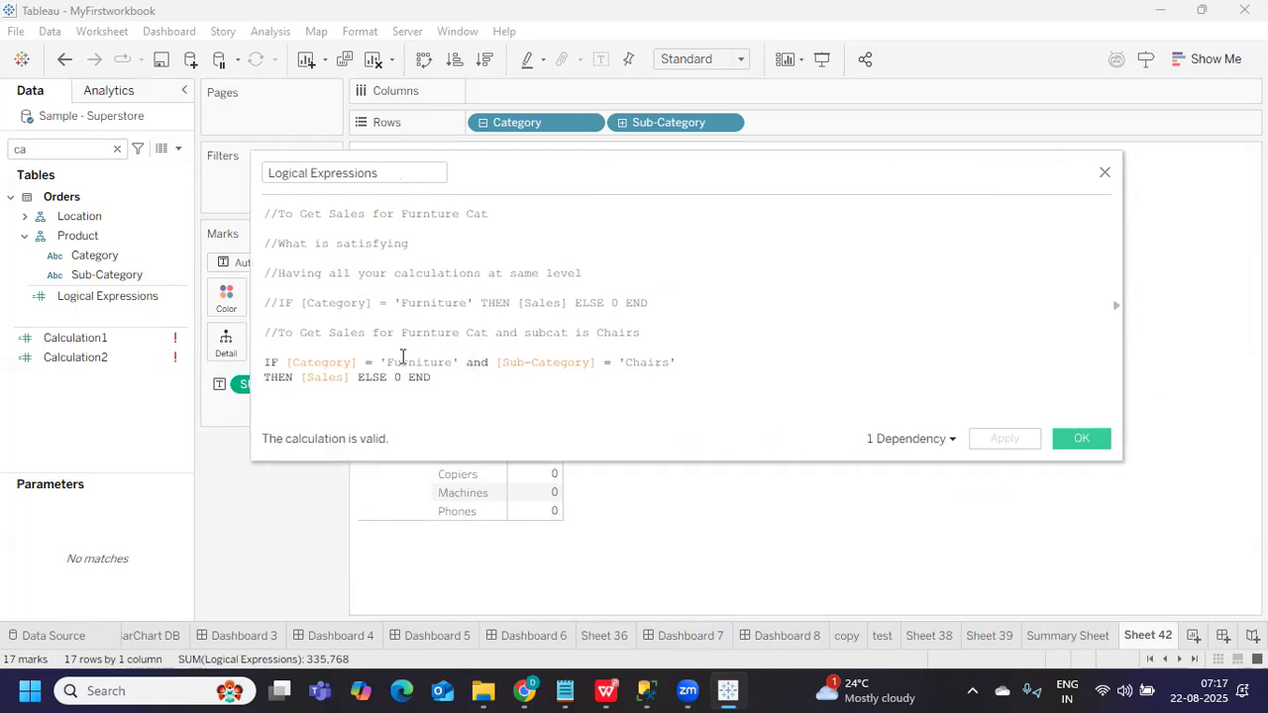
# Join the THEN clause onto the Chairs IF line and paste a duplicate copy below
pyautogui.click(705, 362)
pyautogui.press('Delete')
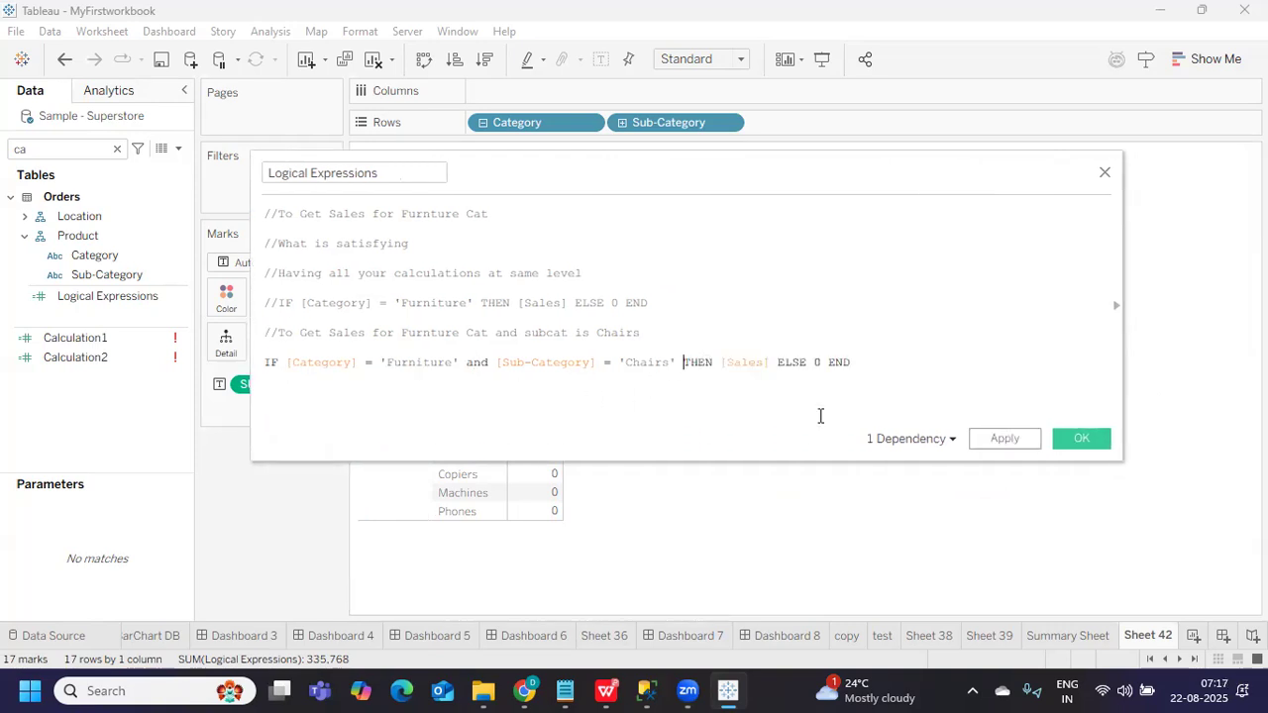
pyautogui.moveTo(863, 362); pyautogui.dragTo(244, 369)
pyautogui.hotkey('ctrl', 'c')
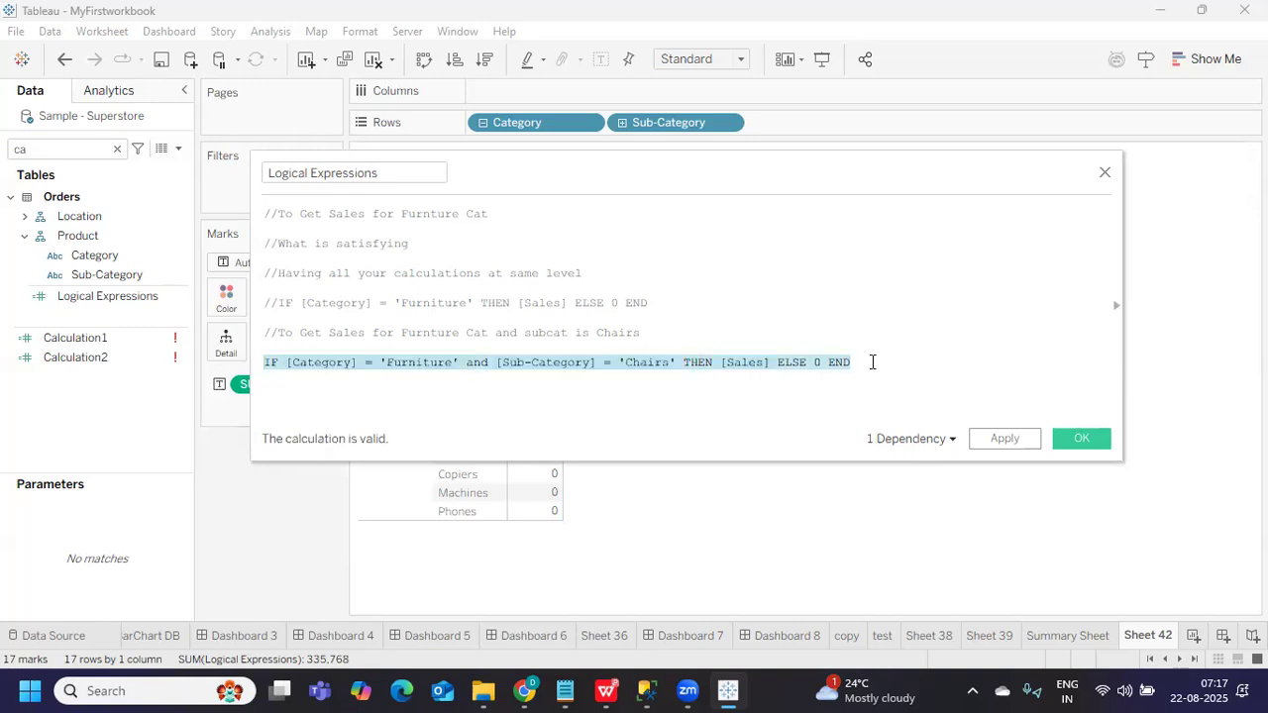
pyautogui.click(872, 363)
pyautogui.press('Return')
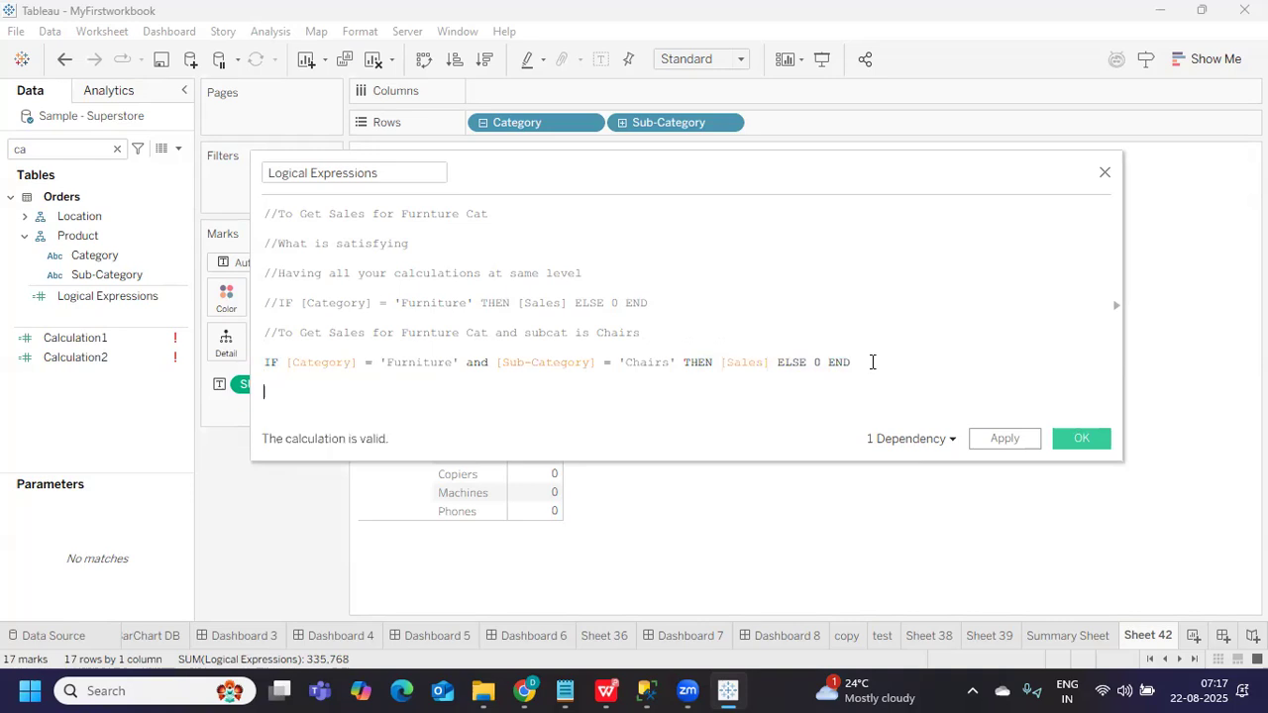
pyautogui.hotkey('ctrl', 'v')
pyautogui.press('Escape')
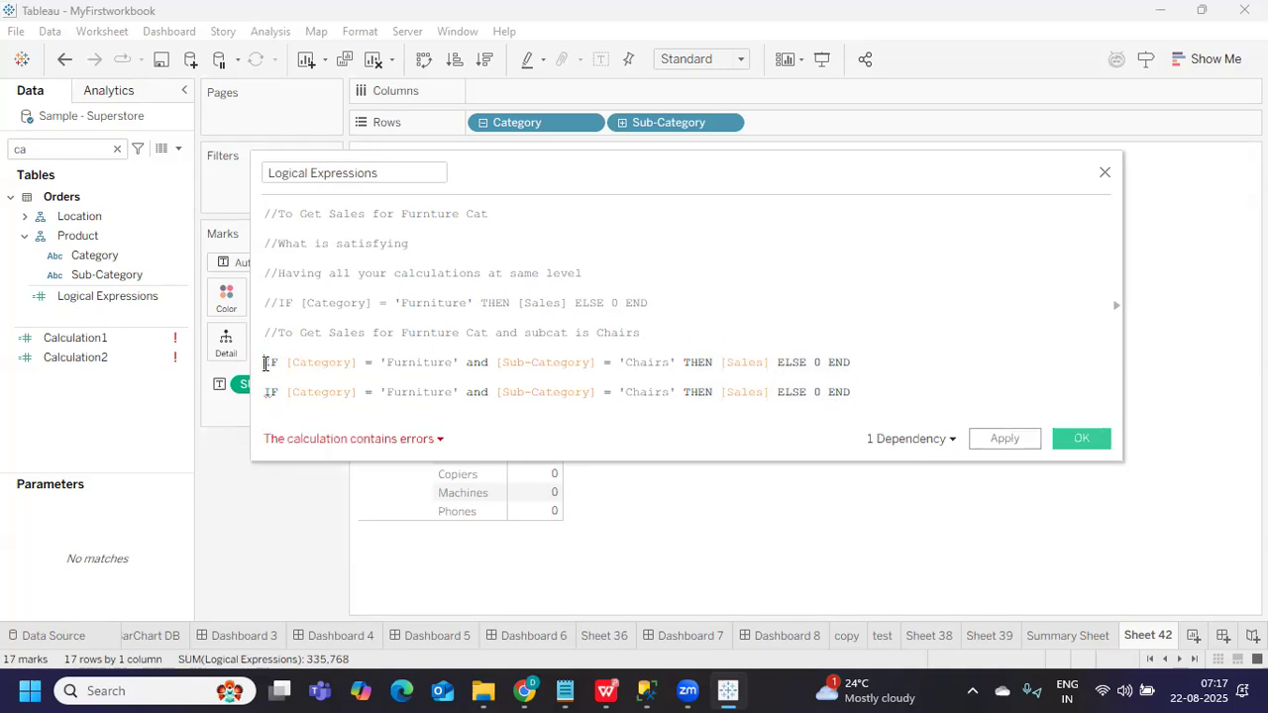
# Comment out the first Chairs line with // and replace the copy's Sub-Category condition with 'or'
pyautogui.click(265, 363)
pyautogui.write('//')
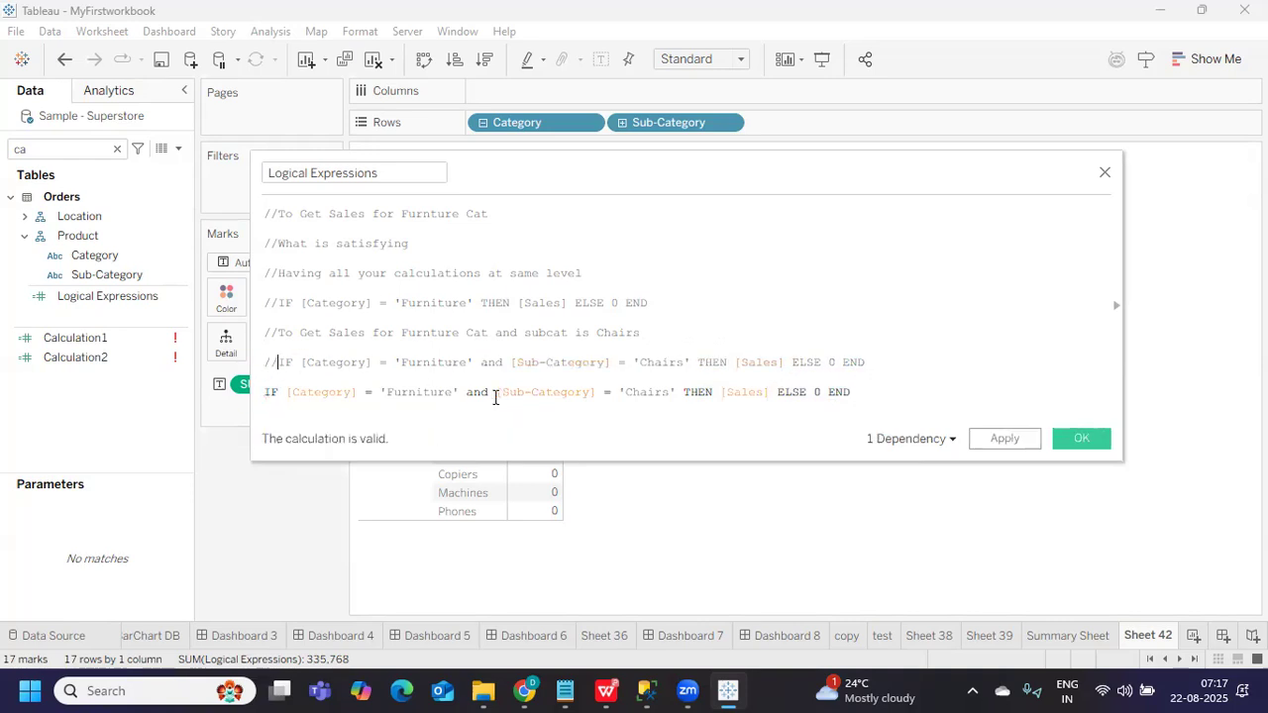
pyautogui.moveTo(495, 393); pyautogui.dragTo(599, 396)
pyautogui.press('BackSpace')
pyautogui.press('BackSpace')
pyautogui.press('BackSpace')
pyautogui.press('BackSpace')
pyautogui.press('BackSpace')
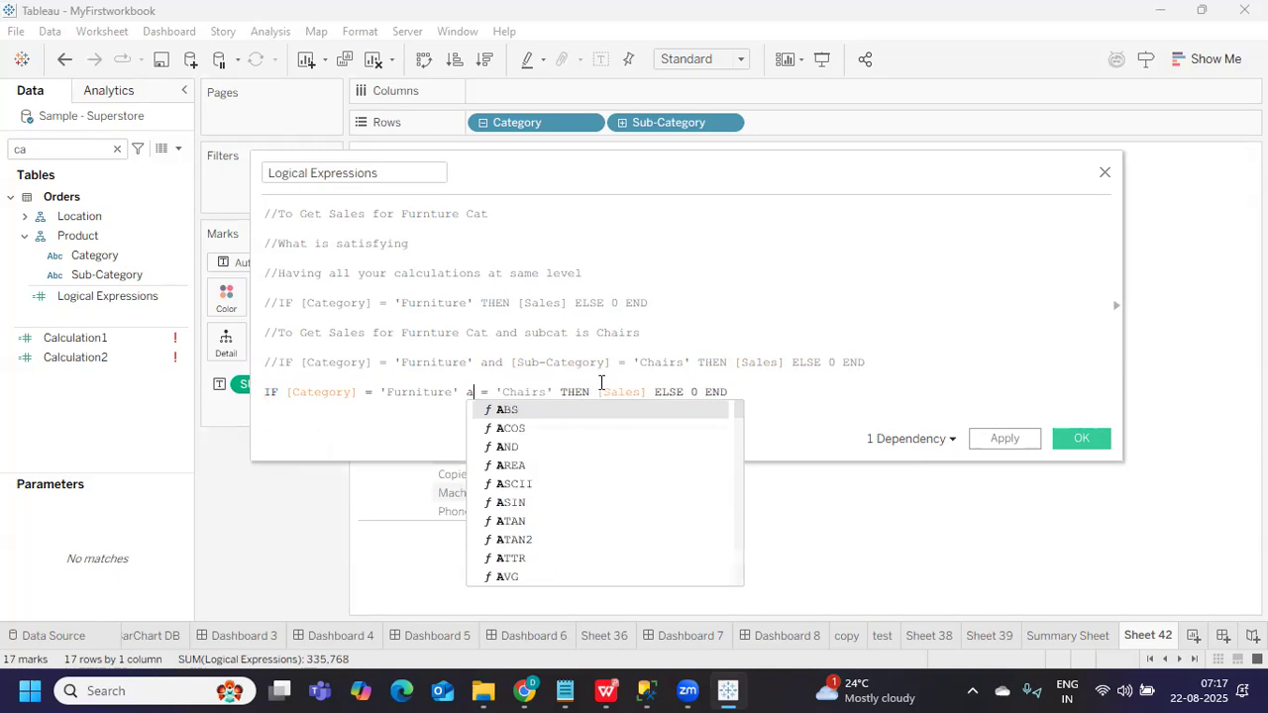
pyautogui.write('or')
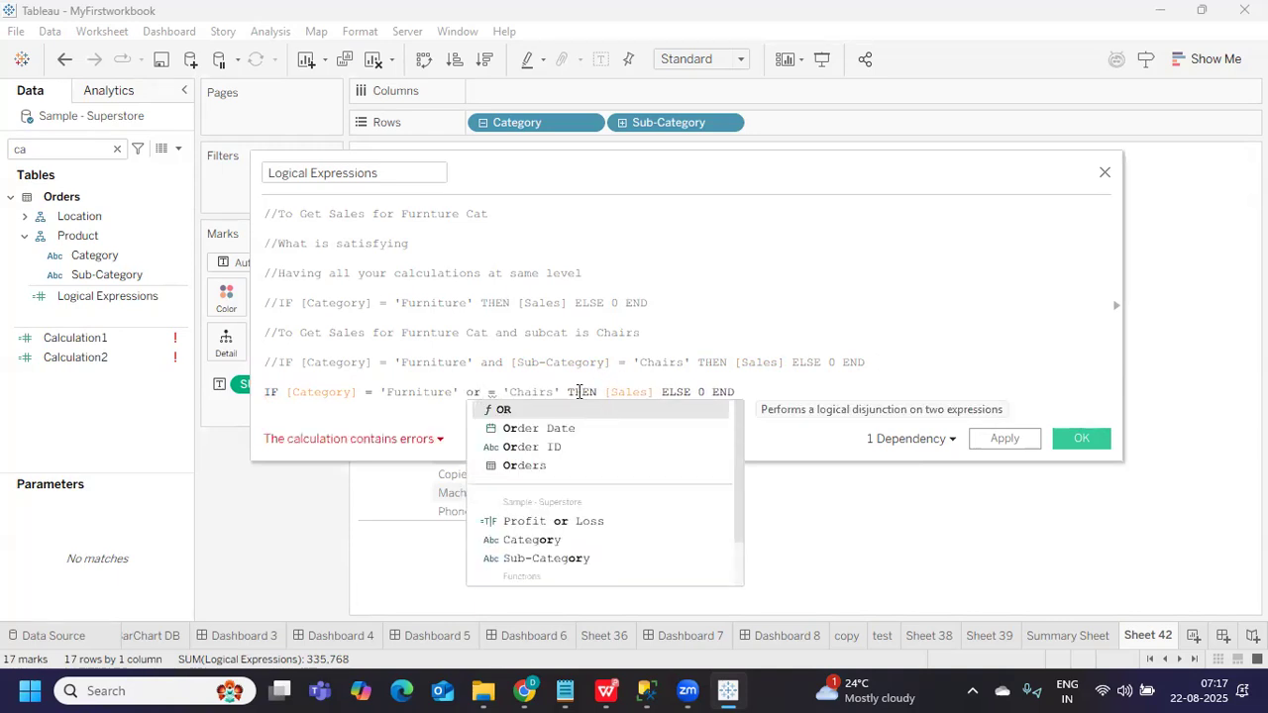
pyautogui.click(567, 392)
pyautogui.press('Return')
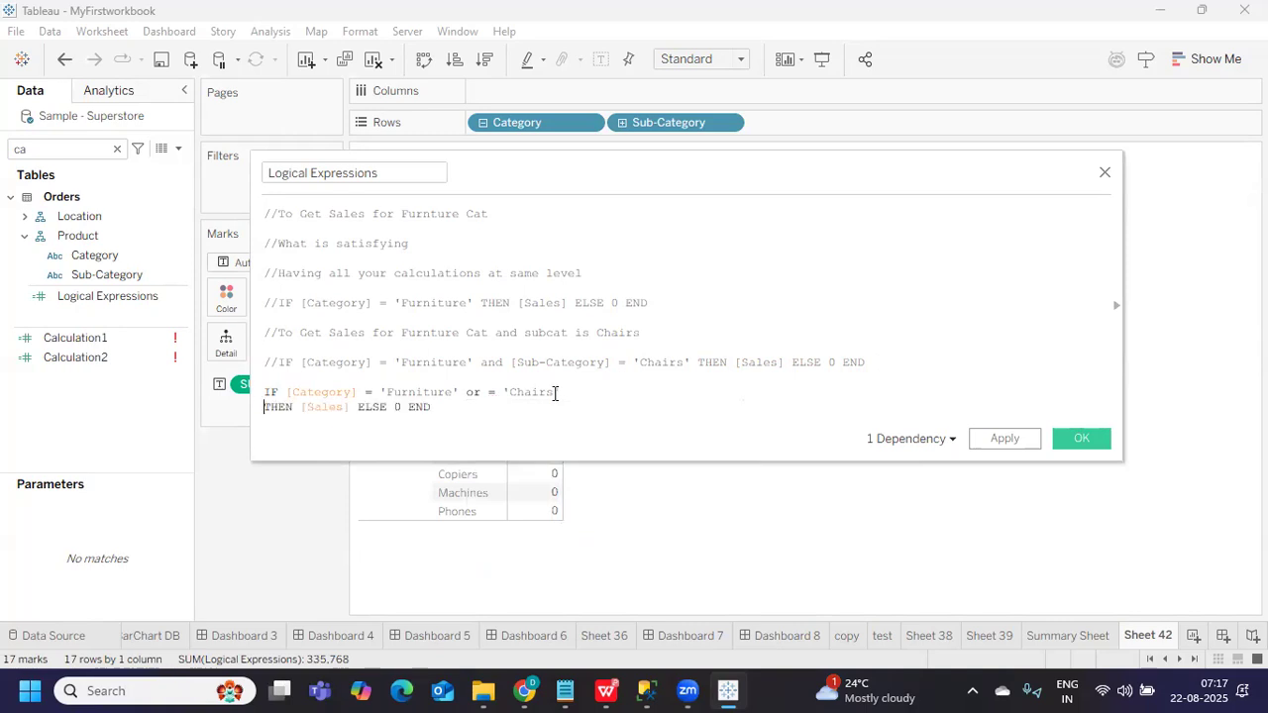
# Make the second condition [Category] = 'Technology'
pyautogui.click(503, 394)
pyautogui.press('BackSpace')
pyautogui.press('BackSpace')
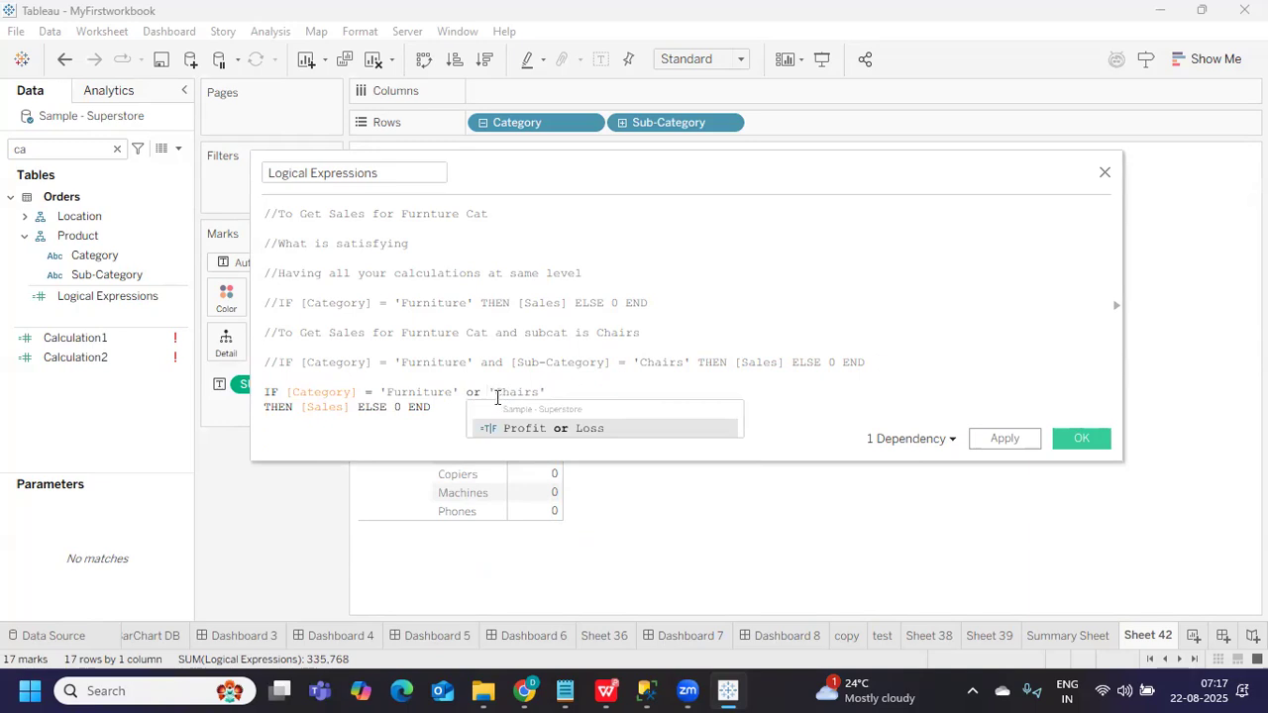
pyautogui.write('cat')
pyautogui.press('Return')
pyautogui.write('=')
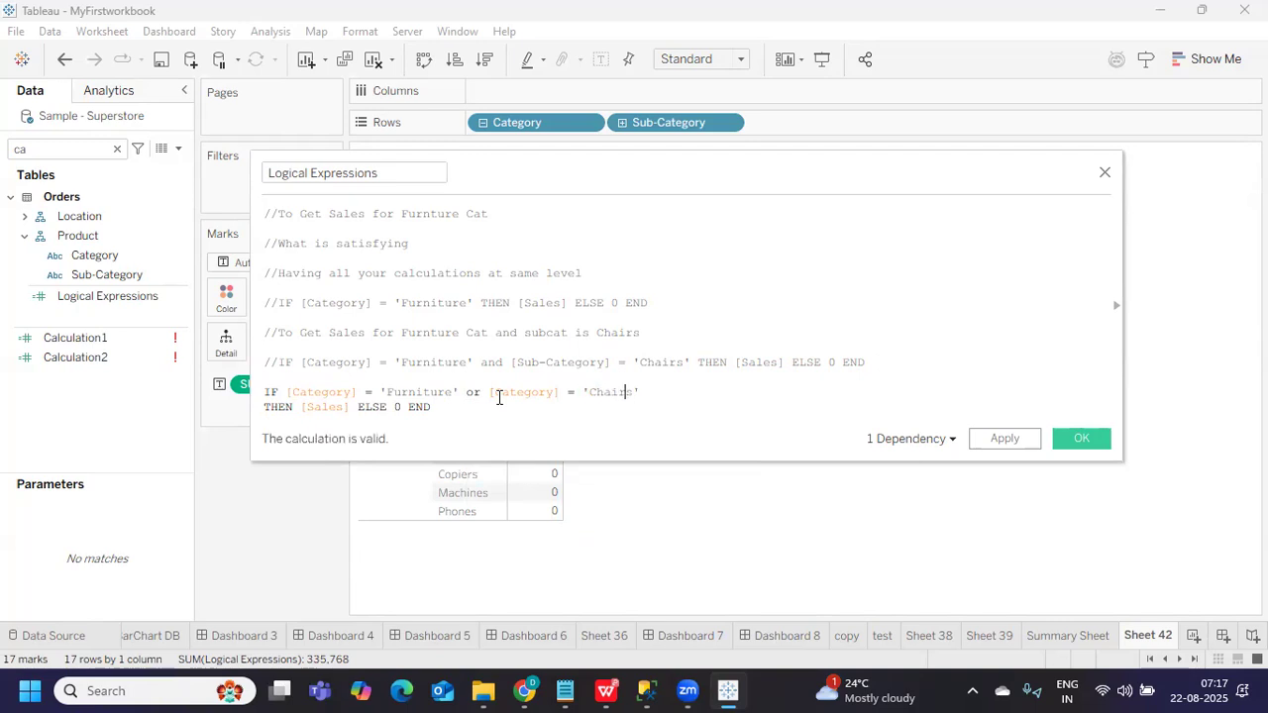
pyautogui.press('BackSpace')
pyautogui.press('BackSpace')
pyautogui.press('BackSpace')
pyautogui.press('BackSpace')
pyautogui.press('BackSpace')
pyautogui.press('BackSpace')
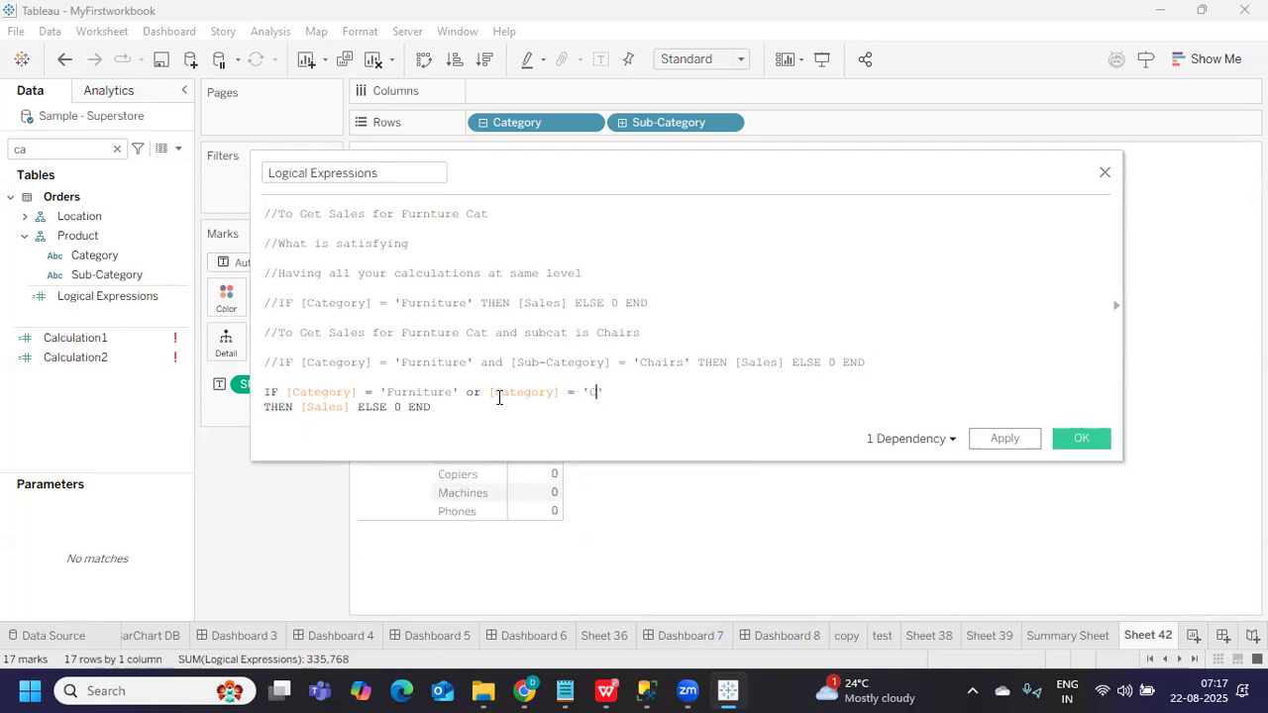
pyautogui.write('Technology')
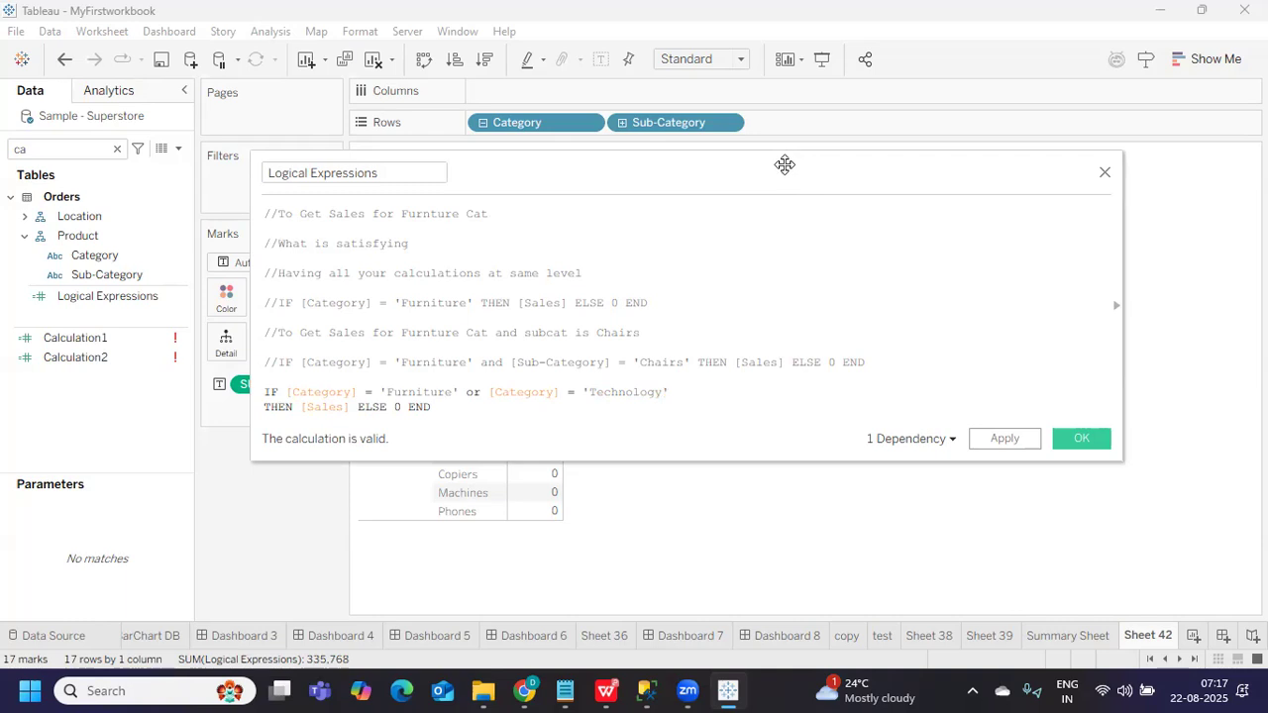
# Apply the Furniture-or-Technology formula to Sheet 42, totalling 1,594,641
pyautogui.moveTo(784, 164); pyautogui.dragTo(1067, 187)
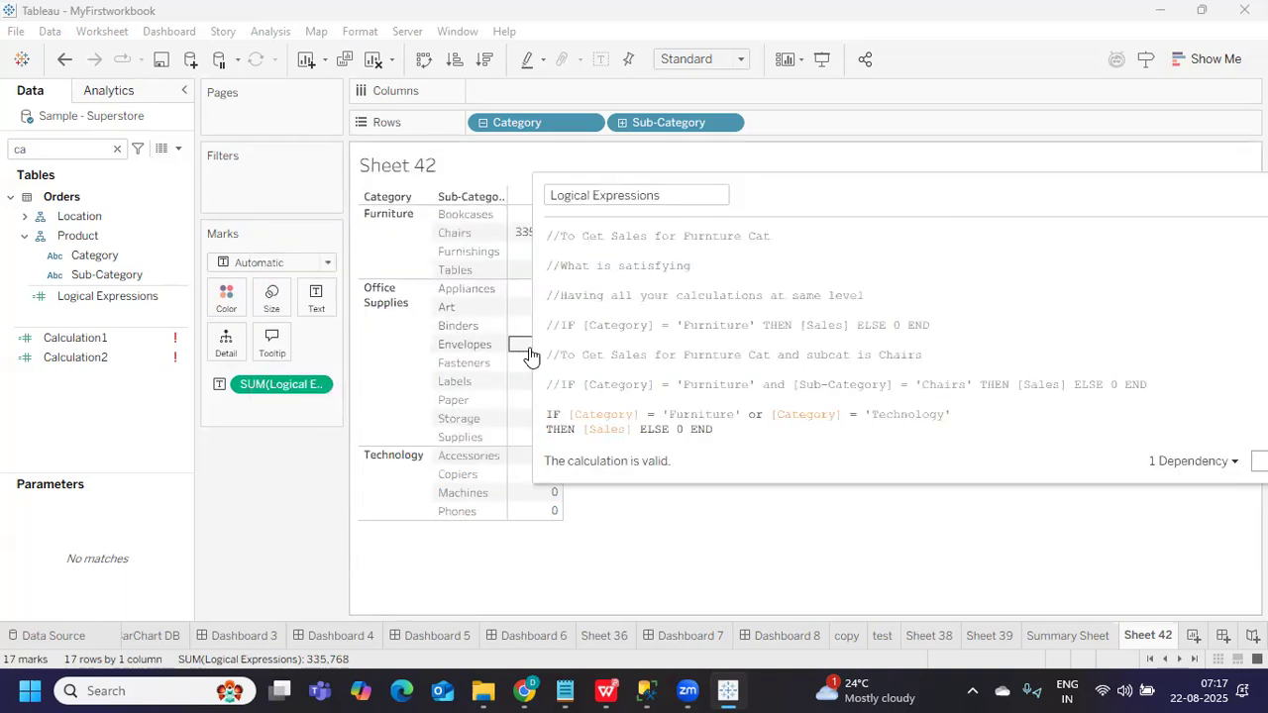
pyautogui.moveTo(533, 347); pyautogui.dragTo(801, 367)
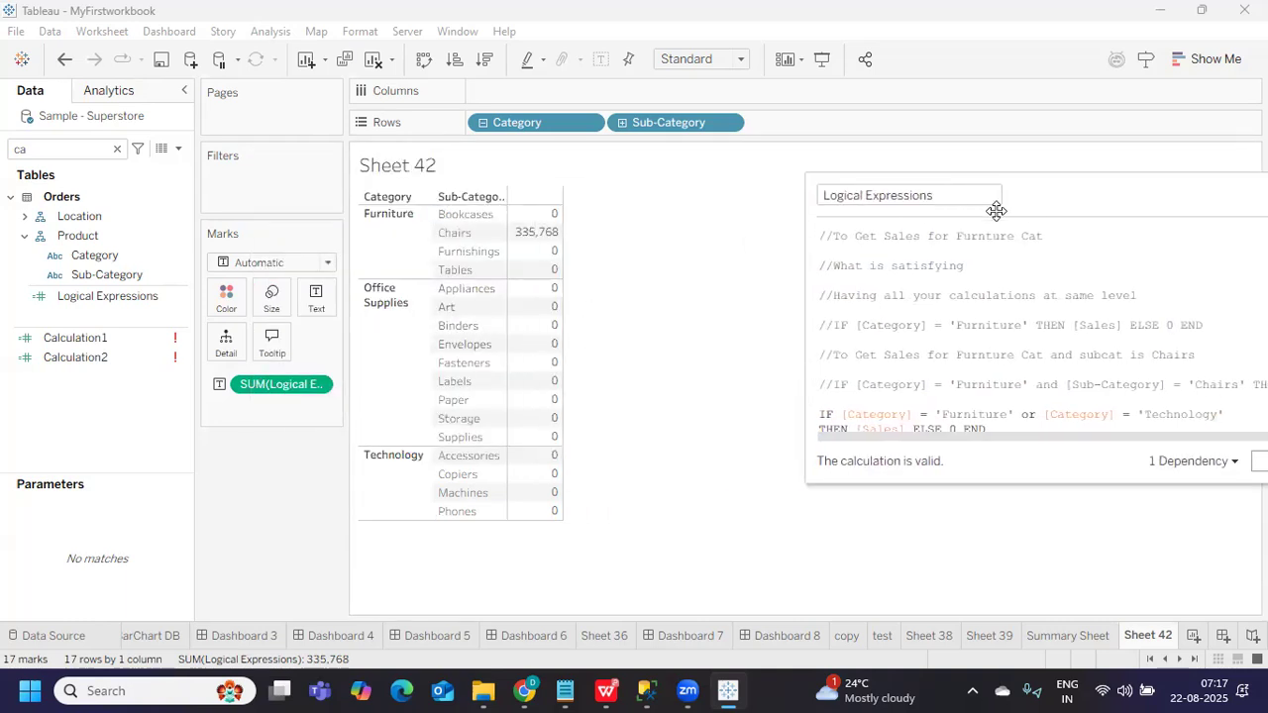
pyautogui.moveTo(1040, 203); pyautogui.dragTo(833, 194)
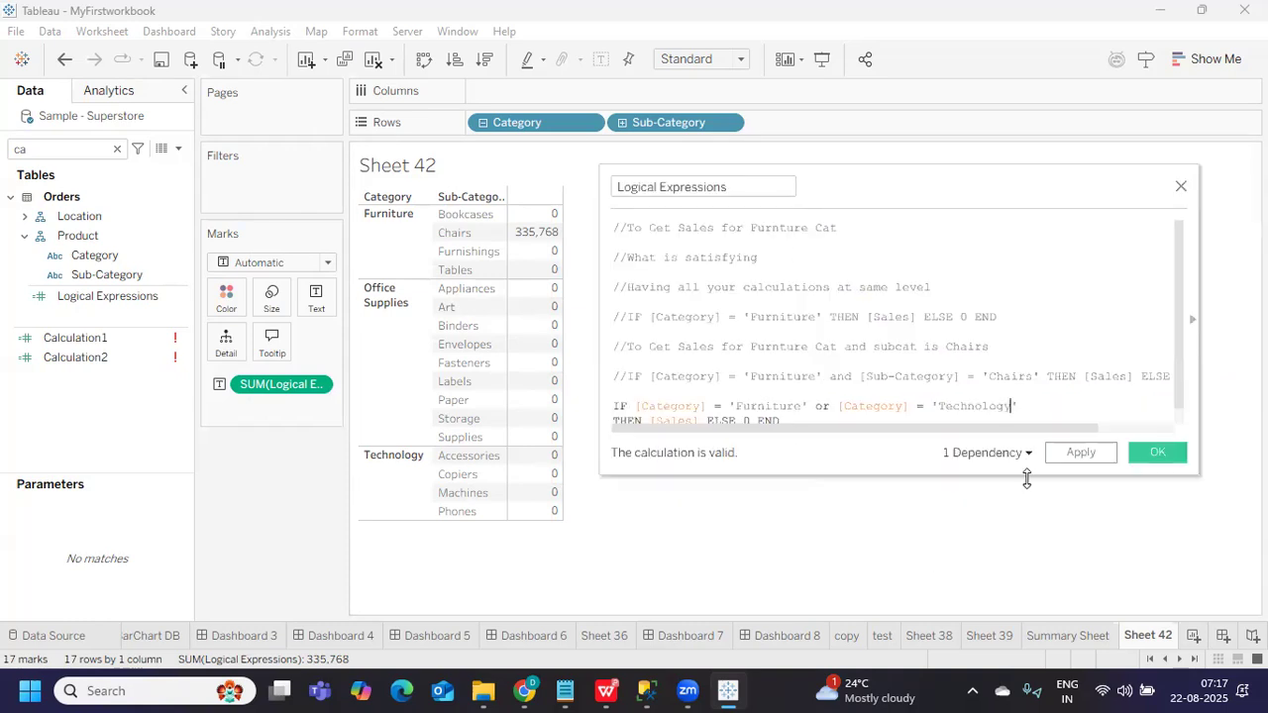
pyautogui.moveTo(960, 481); pyautogui.dragTo(977, 560)
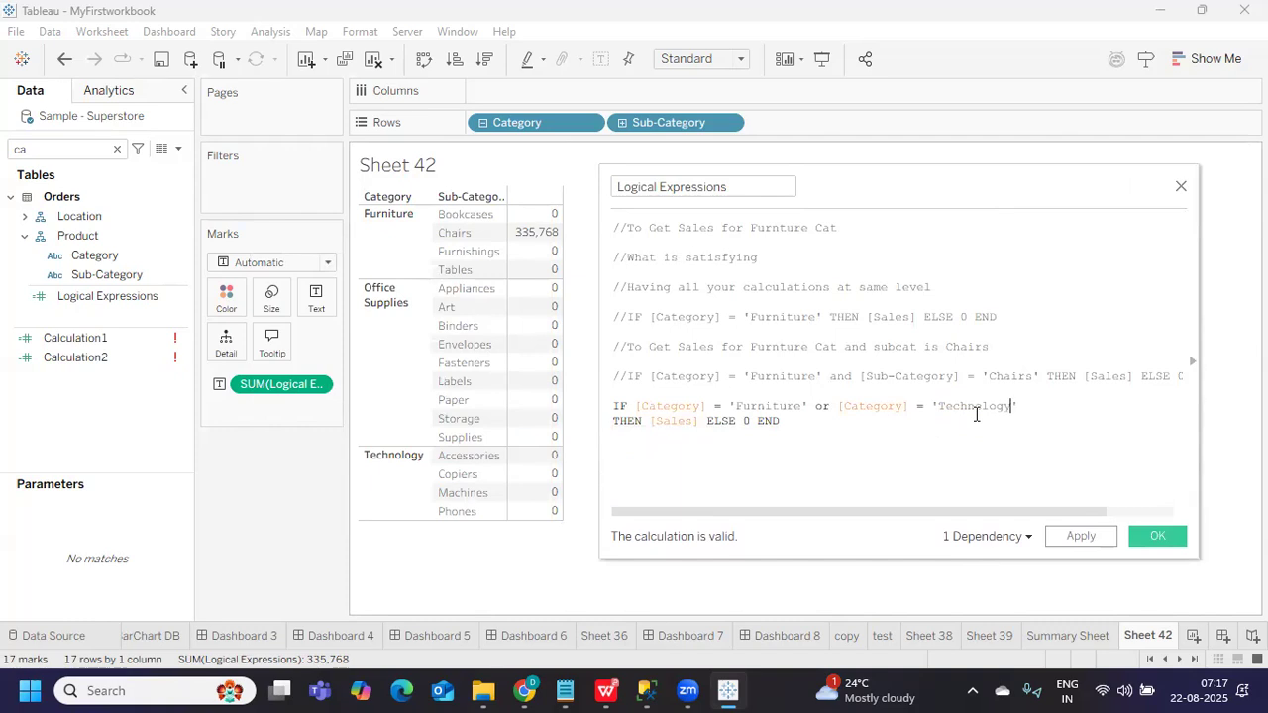
pyautogui.moveTo(735, 406); pyautogui.dragTo(795, 406)
pyautogui.moveTo(936, 406); pyautogui.dragTo(1027, 406)
pyautogui.click(1070, 536)
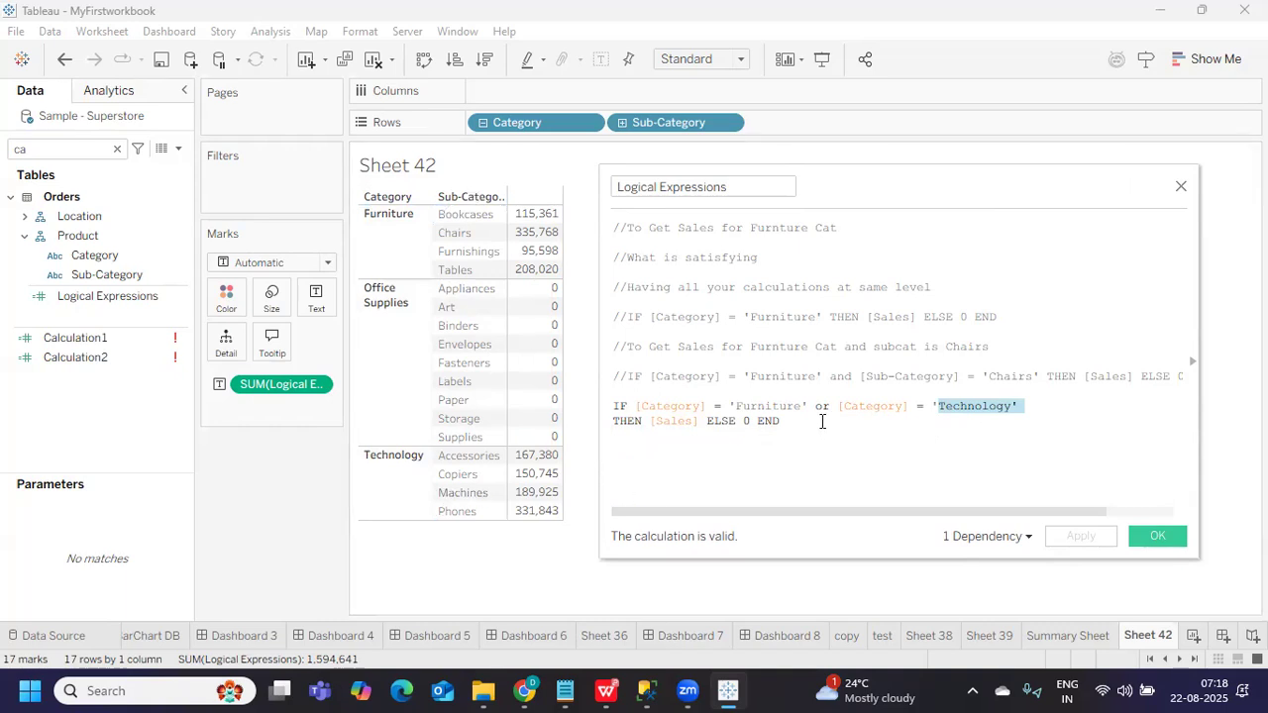
# Review the commented Chairs line and the Furniture-or-Technology conditions in the formula
pyautogui.moveTo(744, 377); pyautogui.dragTo(1039, 370)
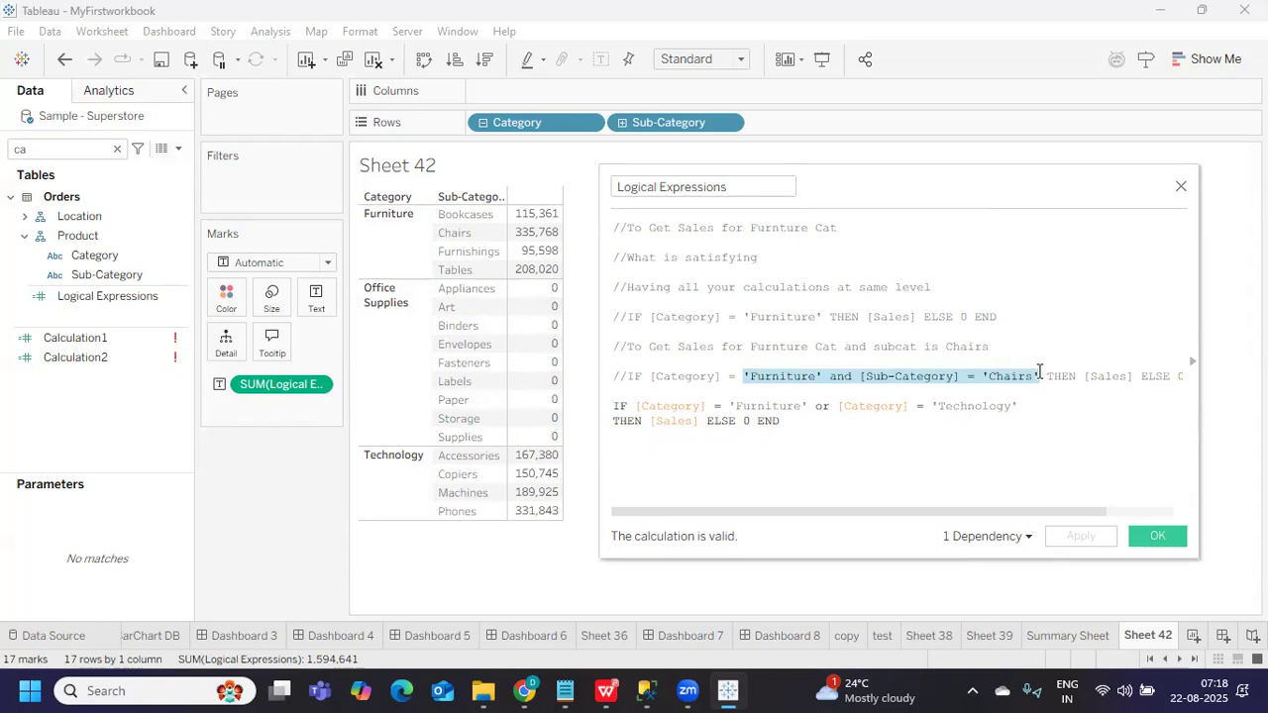
pyautogui.moveTo(814, 406); pyautogui.dragTo(830, 407)
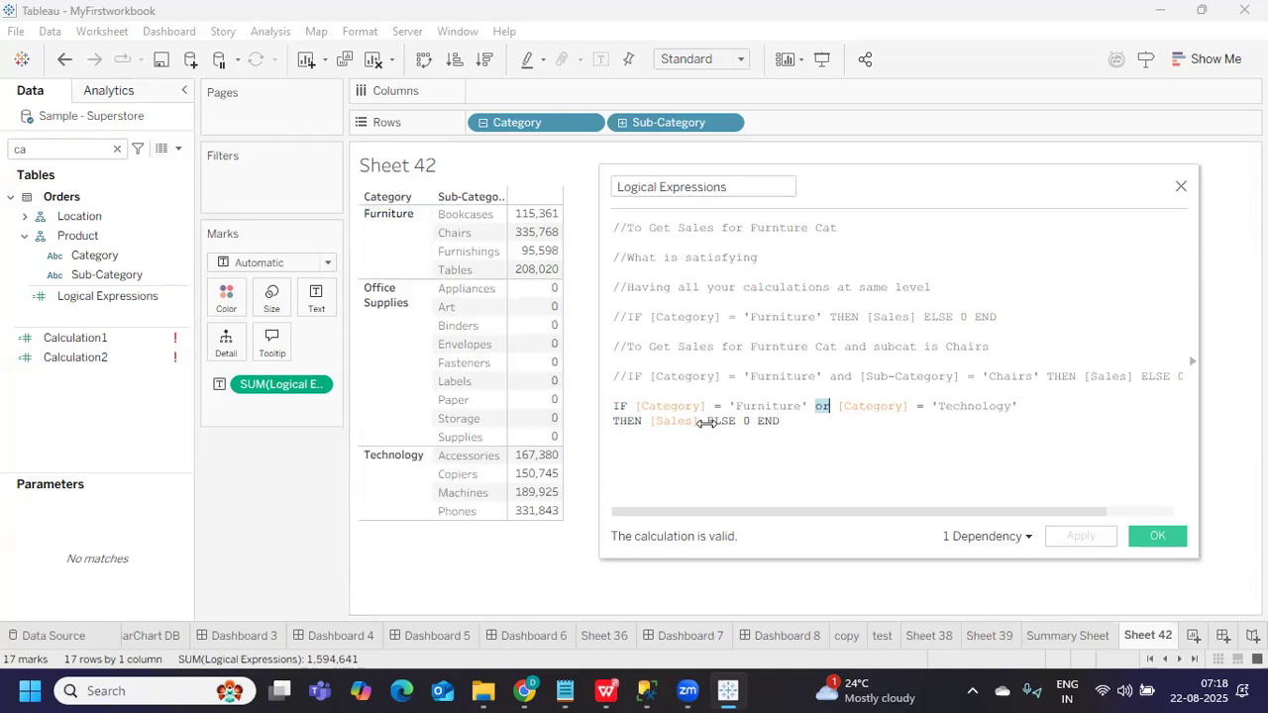
pyautogui.click(735, 406)
pyautogui.moveTo(731, 407); pyautogui.dragTo(808, 406)
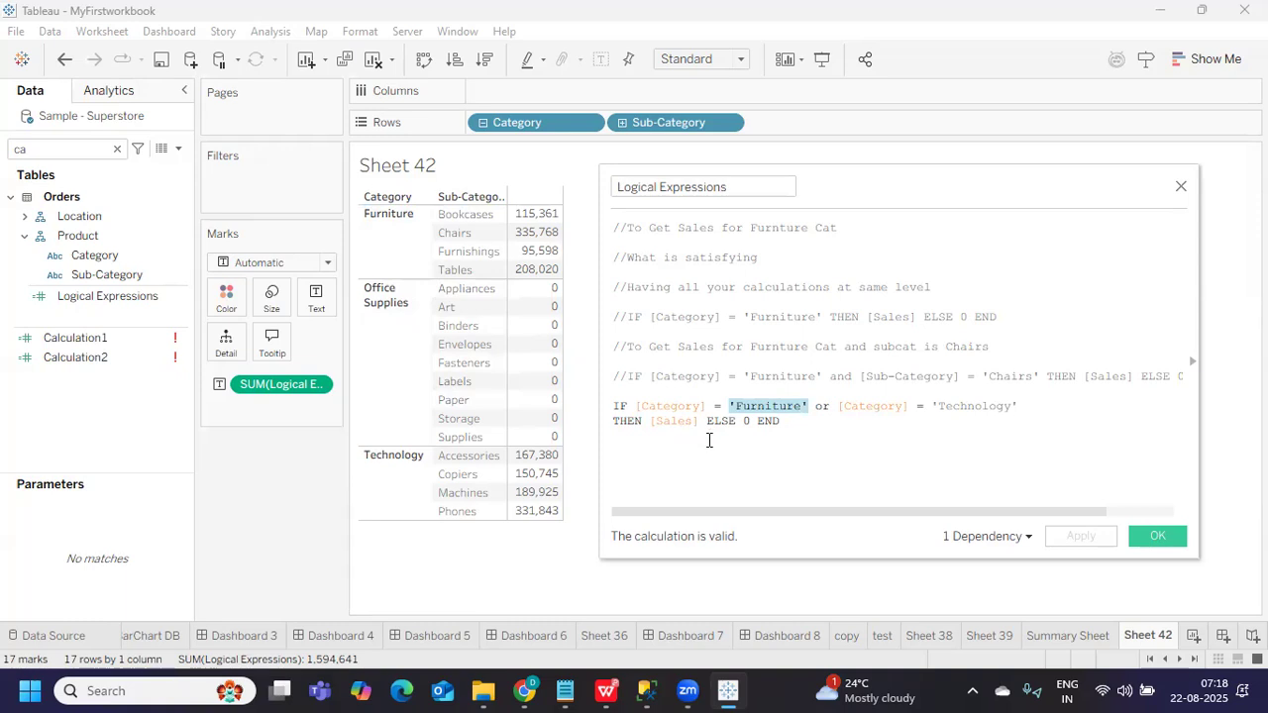
pyautogui.moveTo(540, 232)
pyautogui.moveTo(1027, 406); pyautogui.dragTo(837, 406)
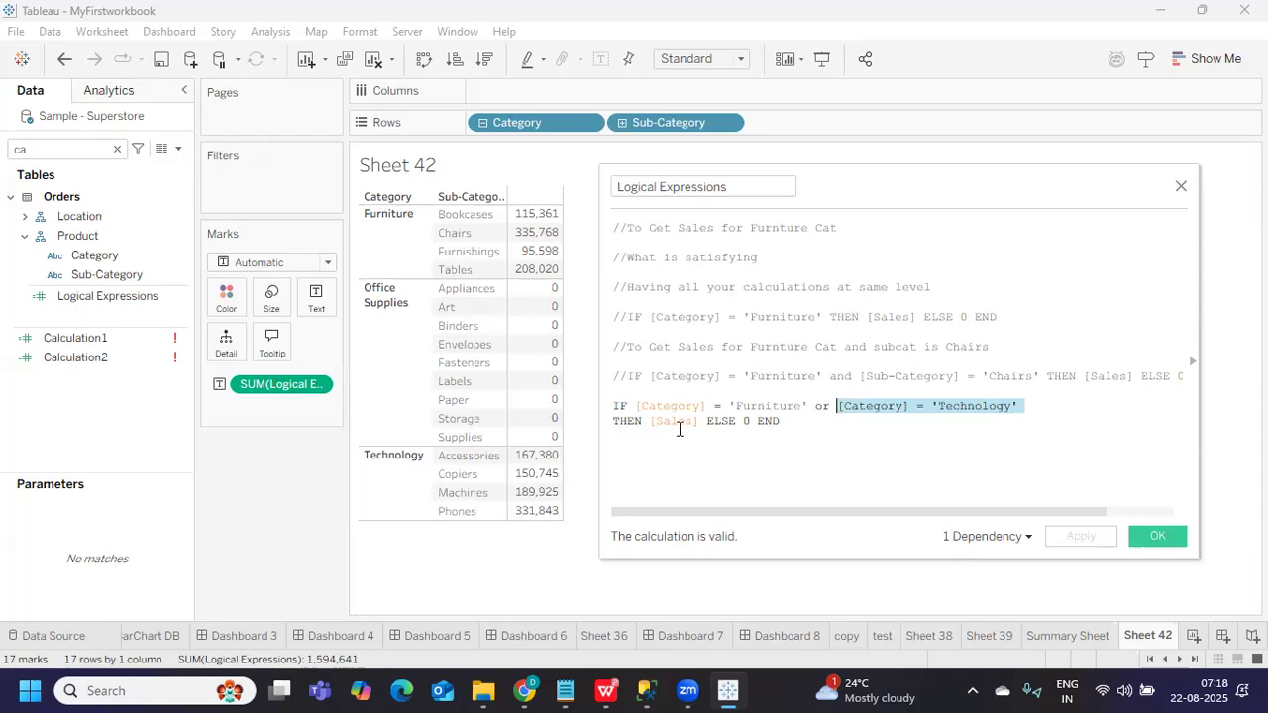
pyautogui.moveTo(795, 424); pyautogui.dragTo(609, 416)
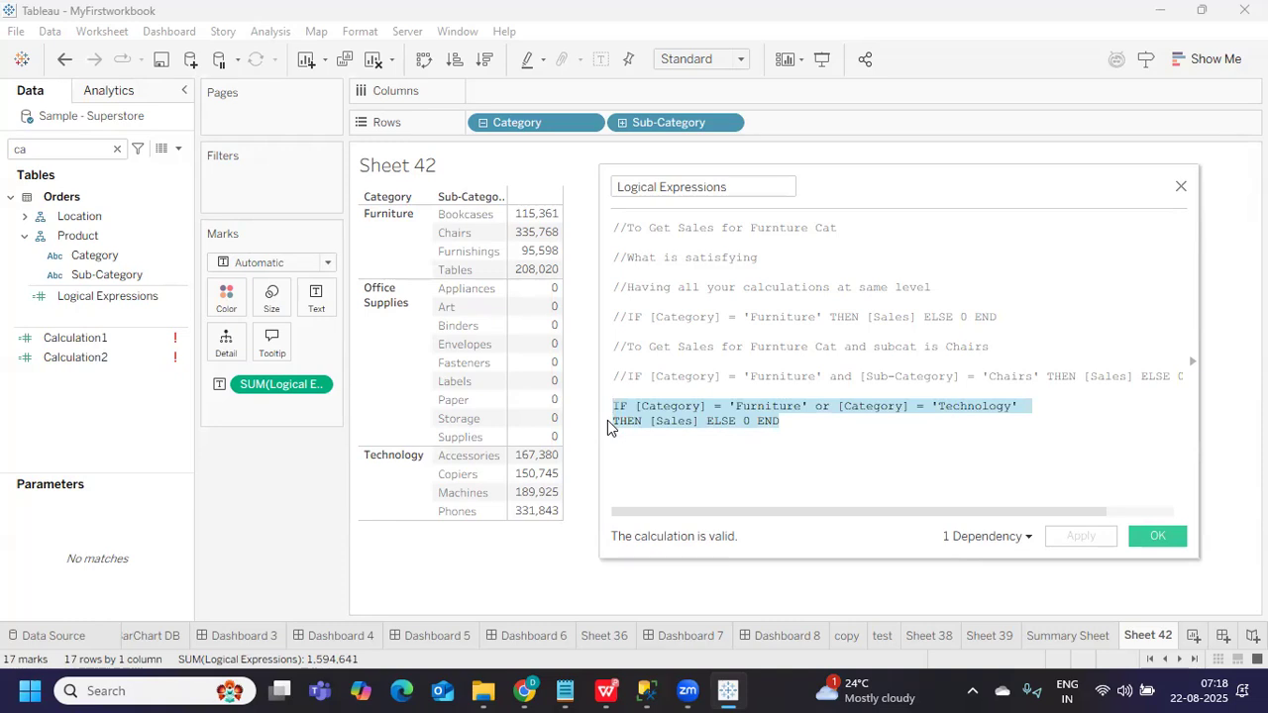
# Join the THEN line onto the IF line right after 'Technology'
pyautogui.click(824, 451)
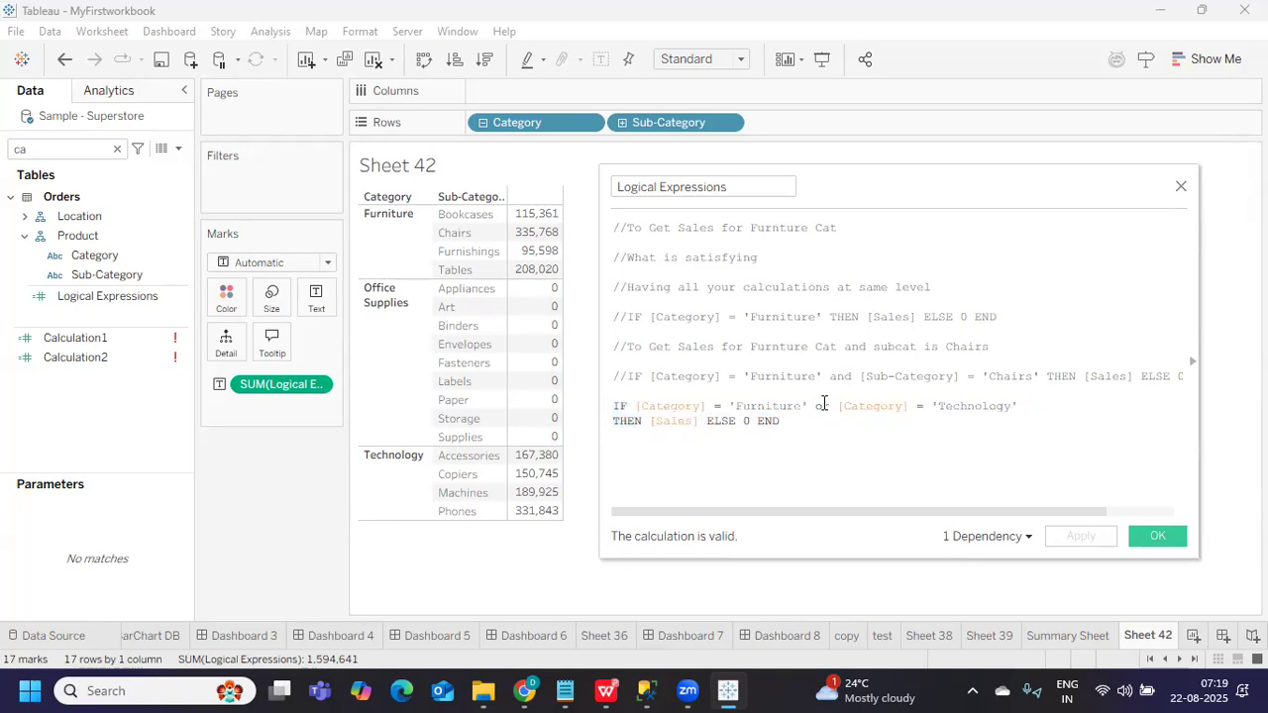
pyautogui.moveTo(823, 374); pyautogui.dragTo(850, 370)
pyautogui.click(821, 416)
pyautogui.moveTo(636, 406); pyautogui.dragTo(946, 471)
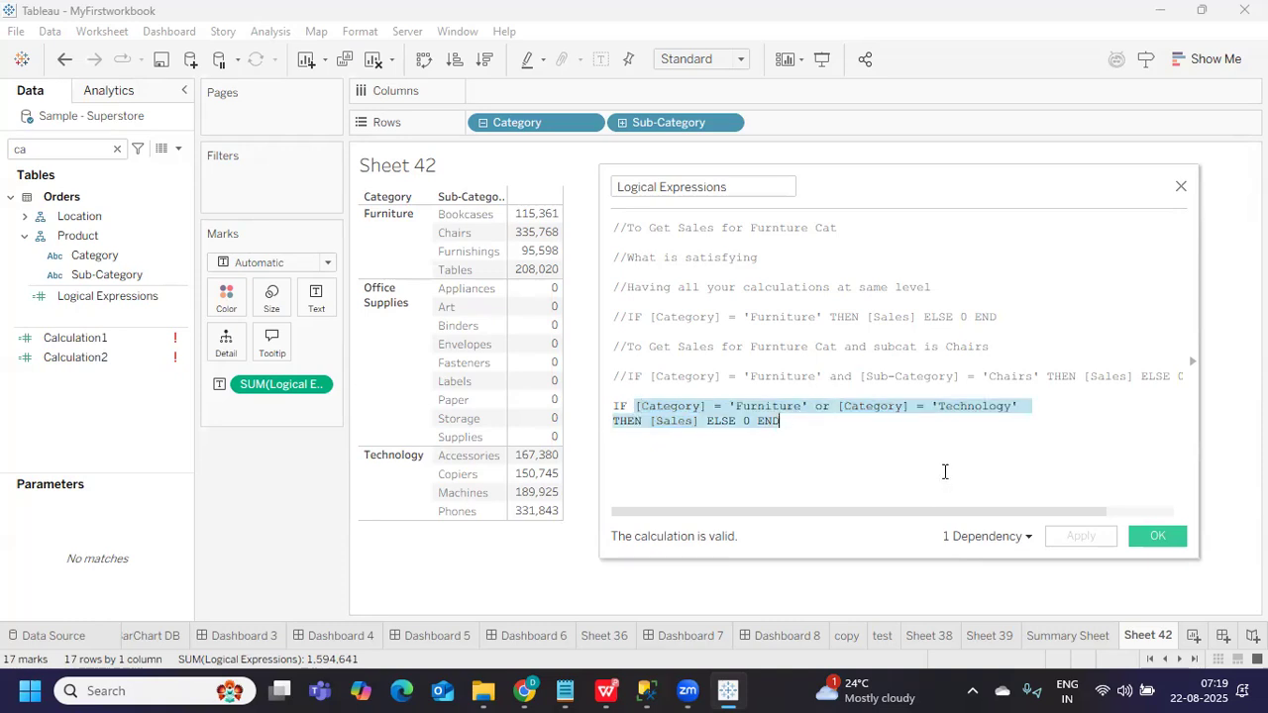
pyautogui.click(930, 472)
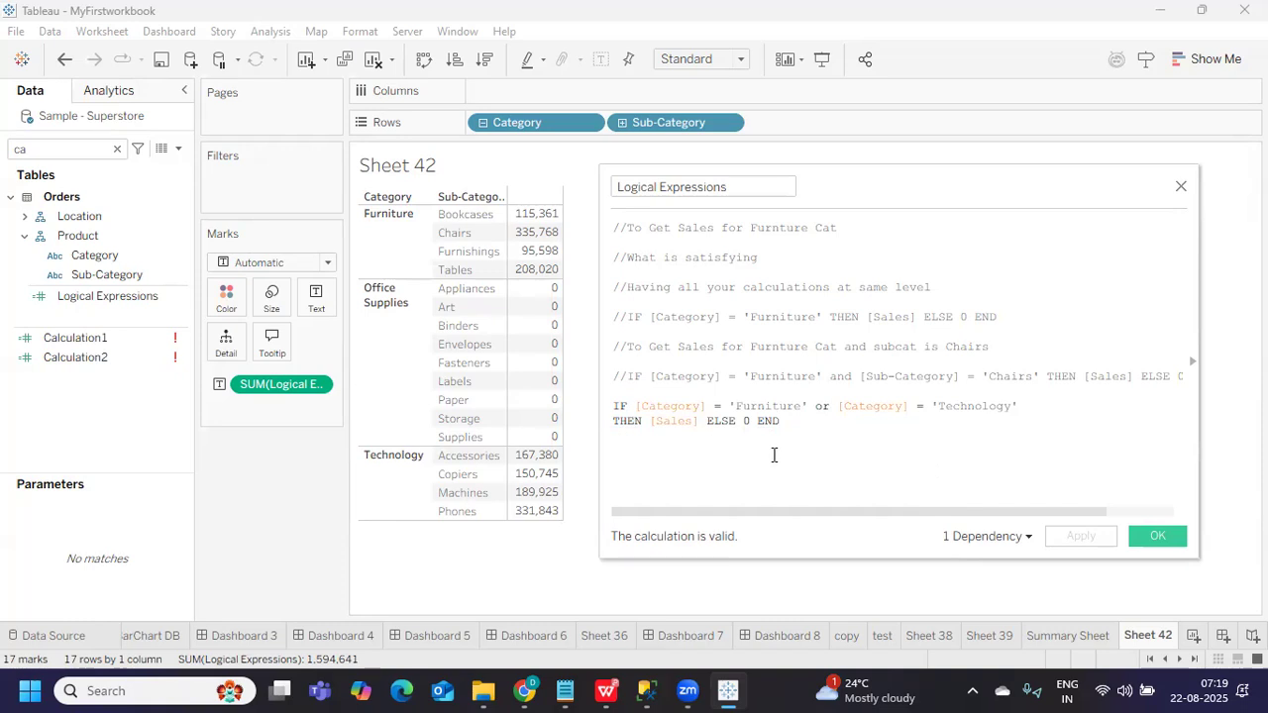
pyautogui.click(1052, 410)
pyautogui.press('Delete')
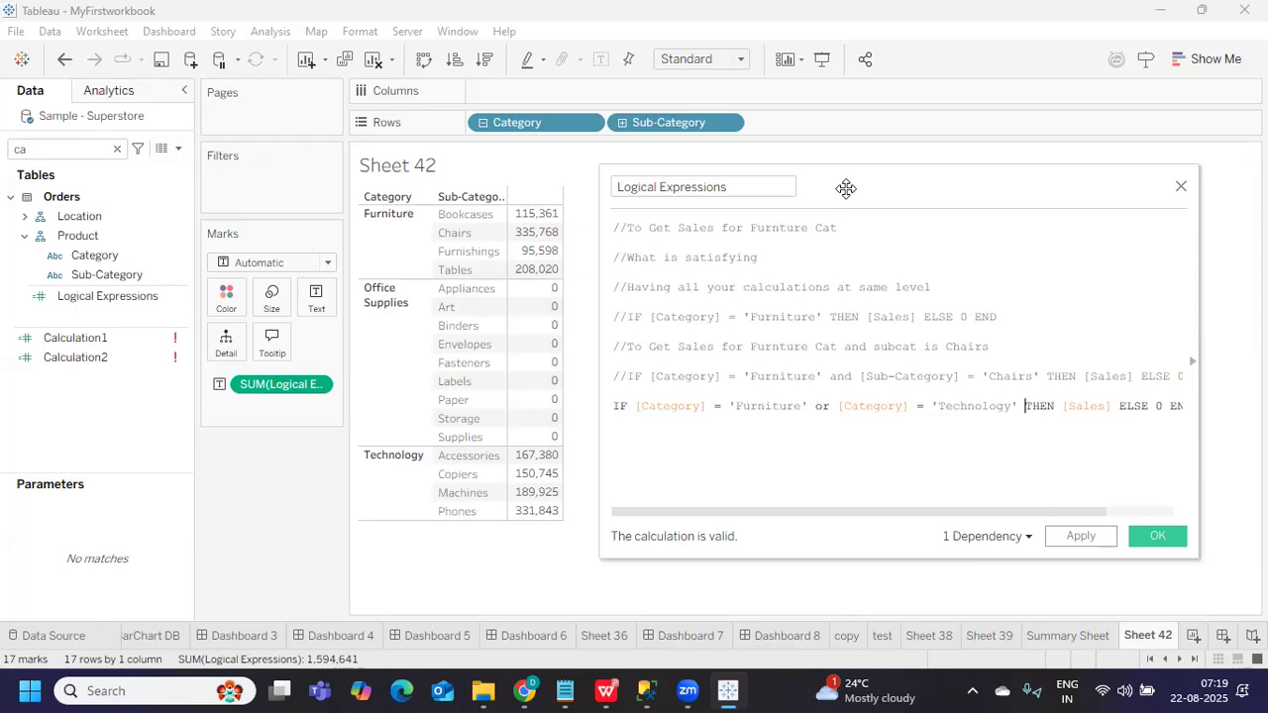
# Prefix the Furniture-or-Technology line with // and start a new line with IF
pyautogui.moveTo(846, 189); pyautogui.dragTo(750, 178)
pyautogui.moveTo(503, 438); pyautogui.dragTo(390, 430)
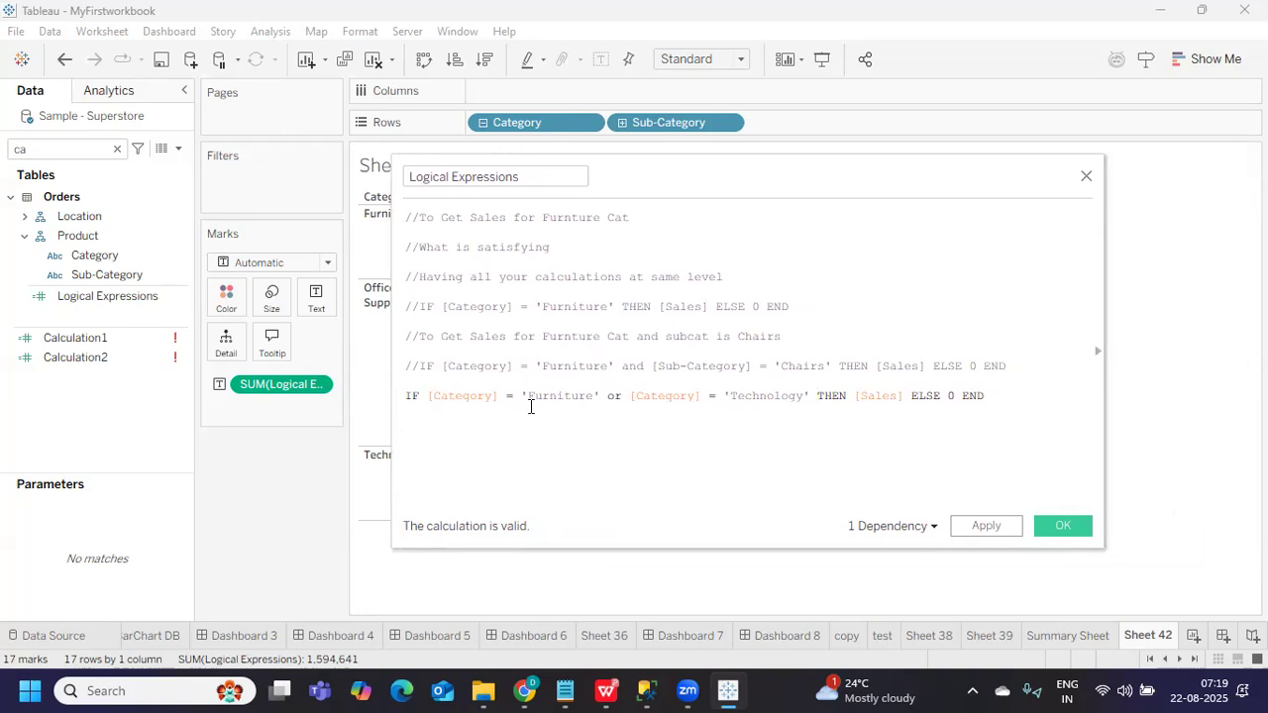
pyautogui.click(406, 397)
pyautogui.write('//')
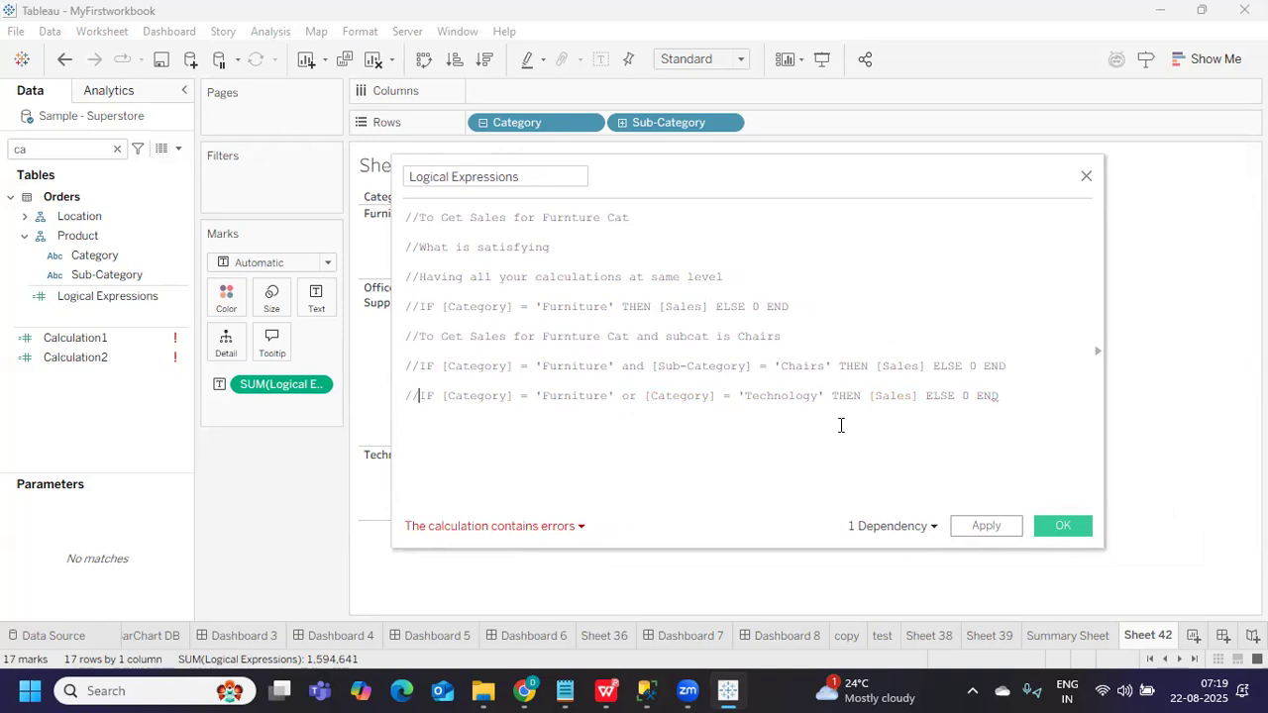
pyautogui.click(1011, 396)
pyautogui.press('Return')
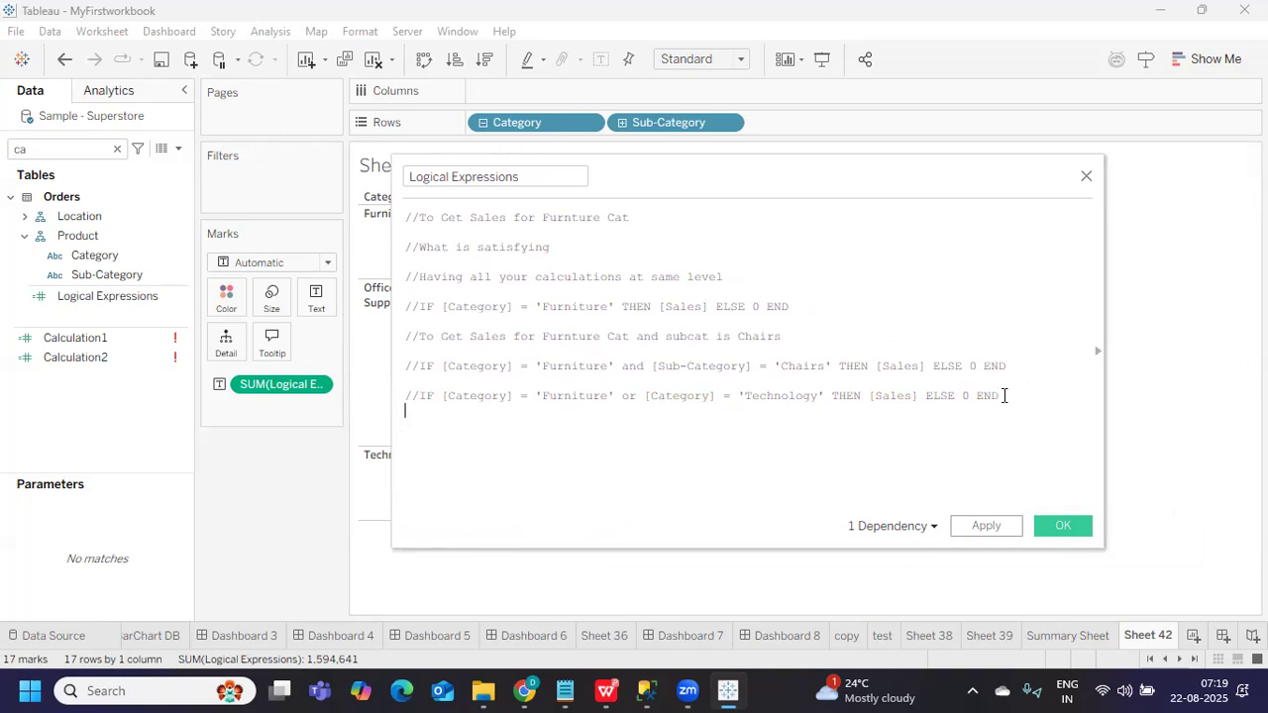
pyautogui.write('IF')
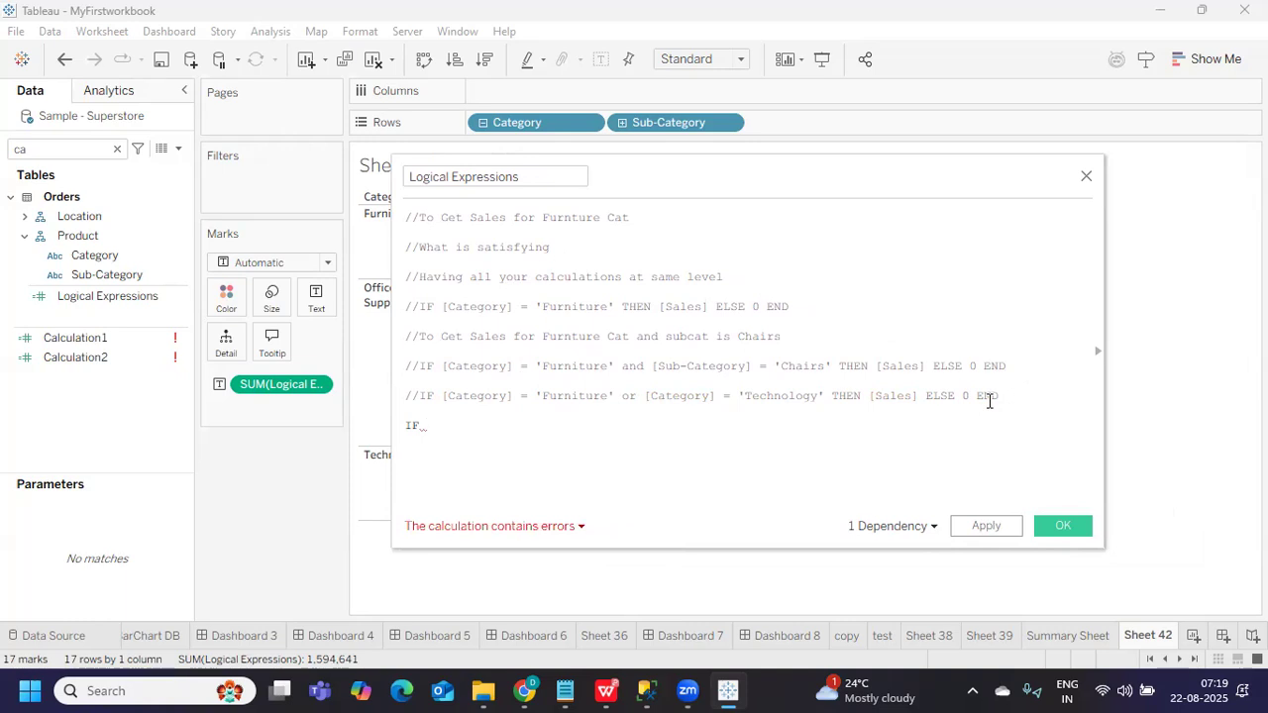
# Paste [Category] = 'Furniture' and [Sub-Category] = 'Chairs' THEN [Sales] after IF, then start a new line
pyautogui.moveTo(759, 180); pyautogui.dragTo(860, 205)
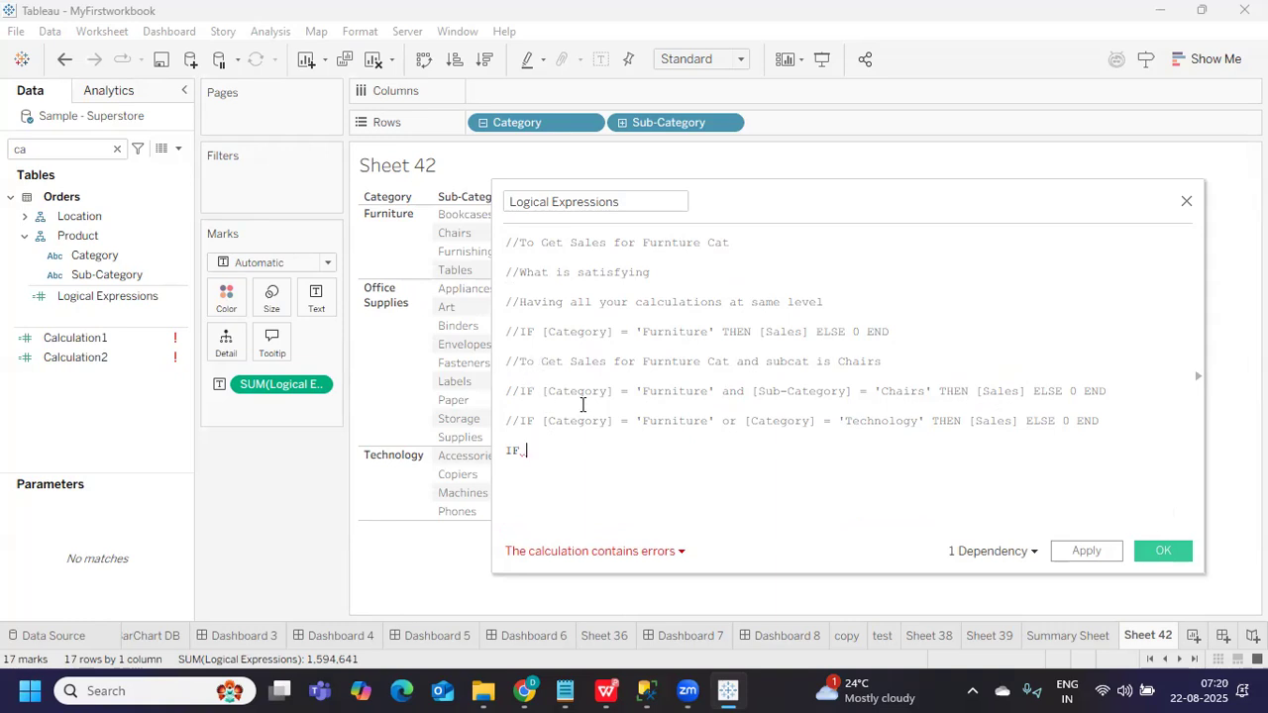
pyautogui.moveTo(542, 392); pyautogui.dragTo(1031, 394)
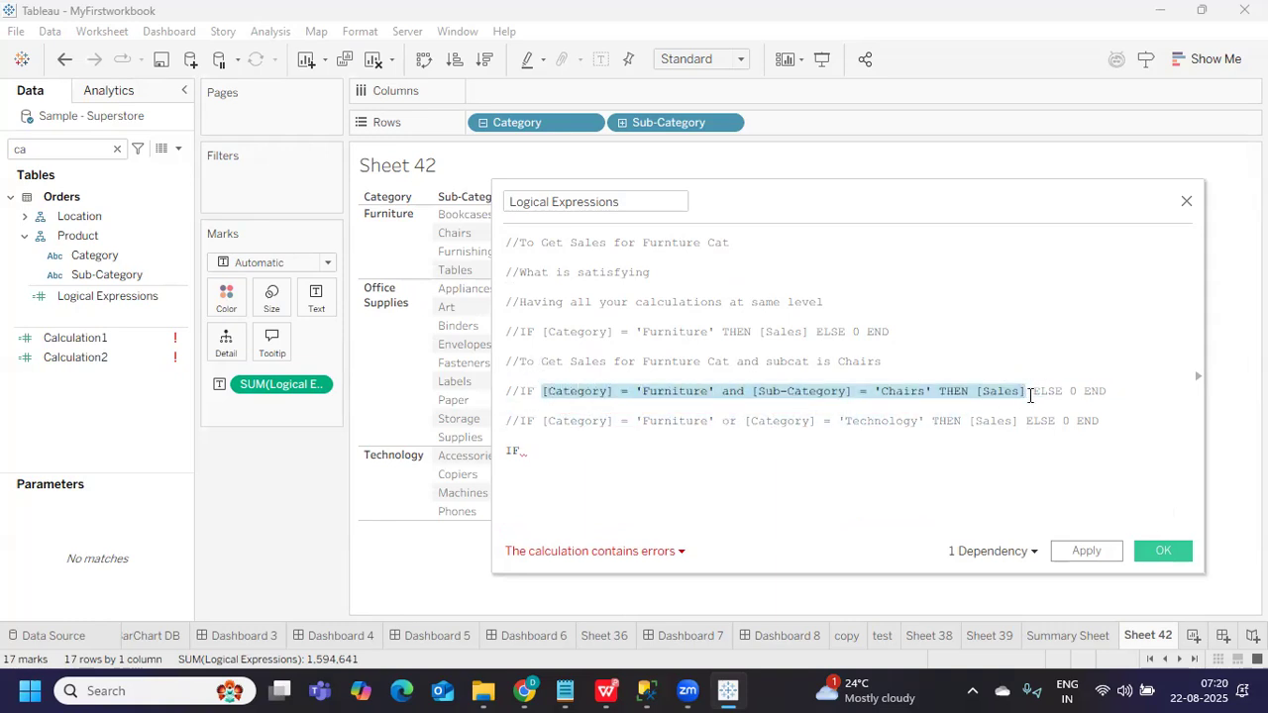
pyautogui.hotkey('ctrl', 'c')
pyautogui.click(559, 453)
pyautogui.hotkey('ctrl', 'v')
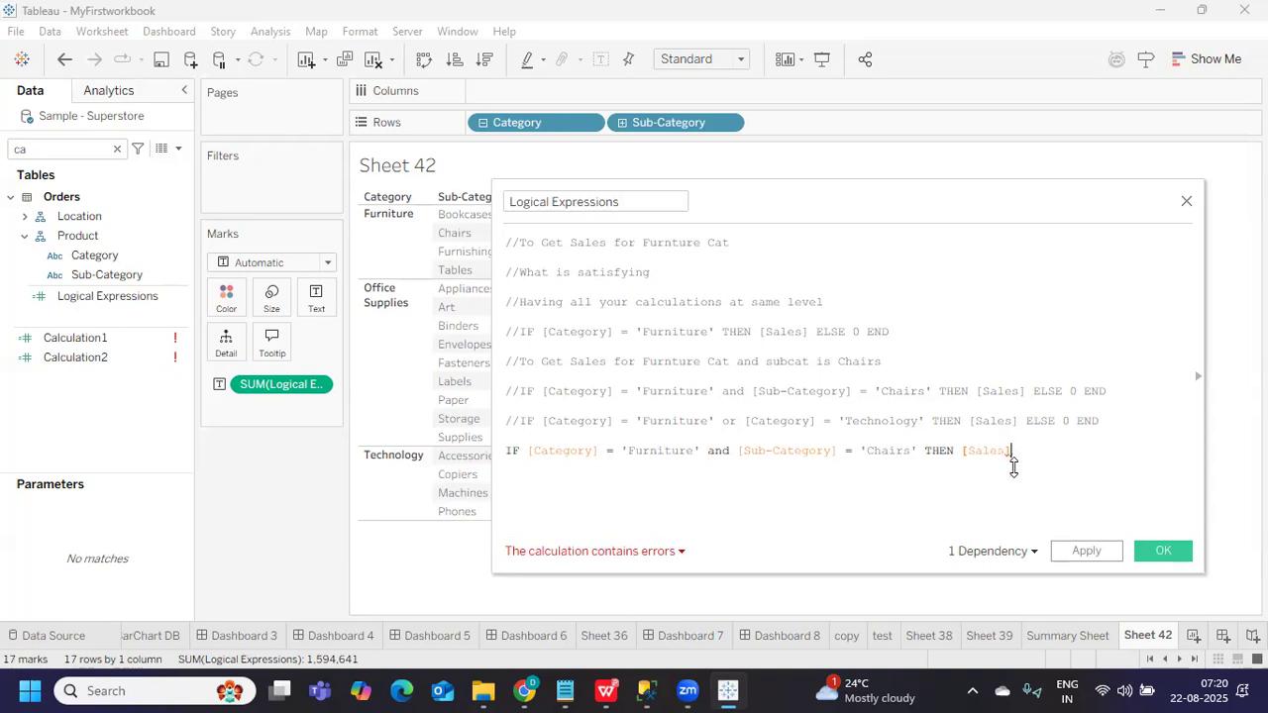
pyautogui.moveTo(1032, 392); pyautogui.dragTo(1079, 384)
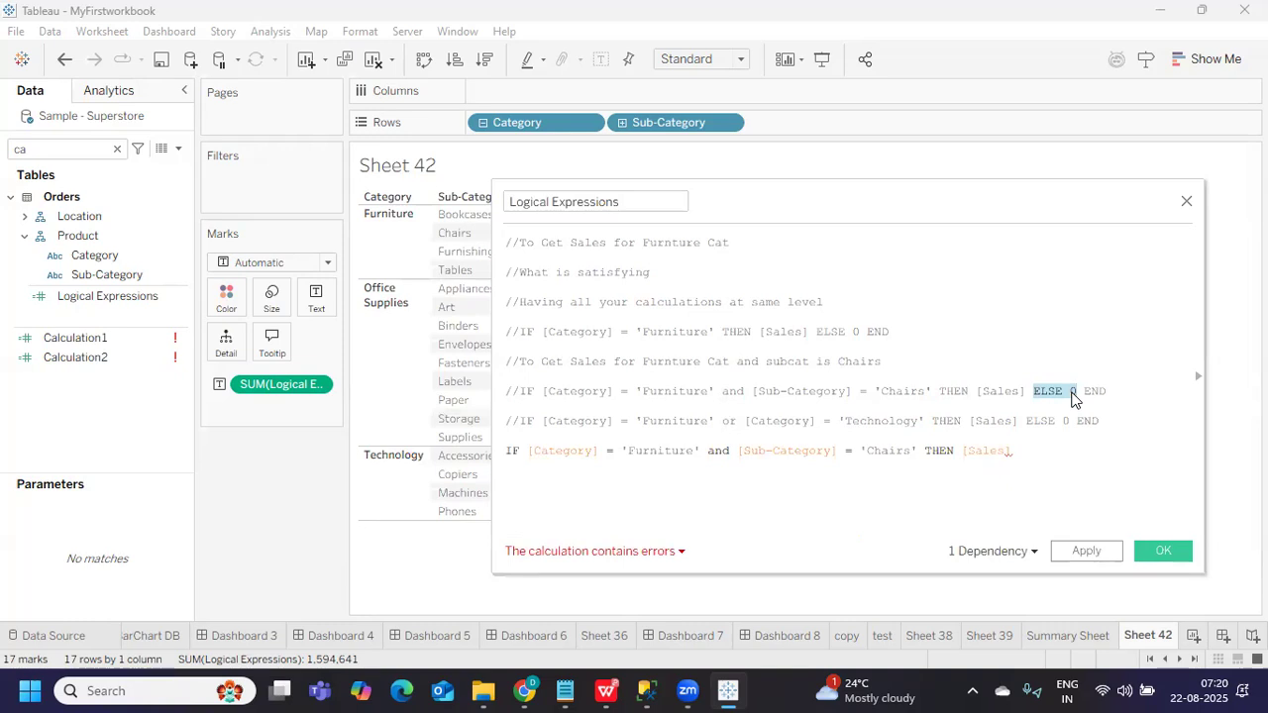
pyautogui.moveTo(505, 407); pyautogui.dragTo(845, 391)
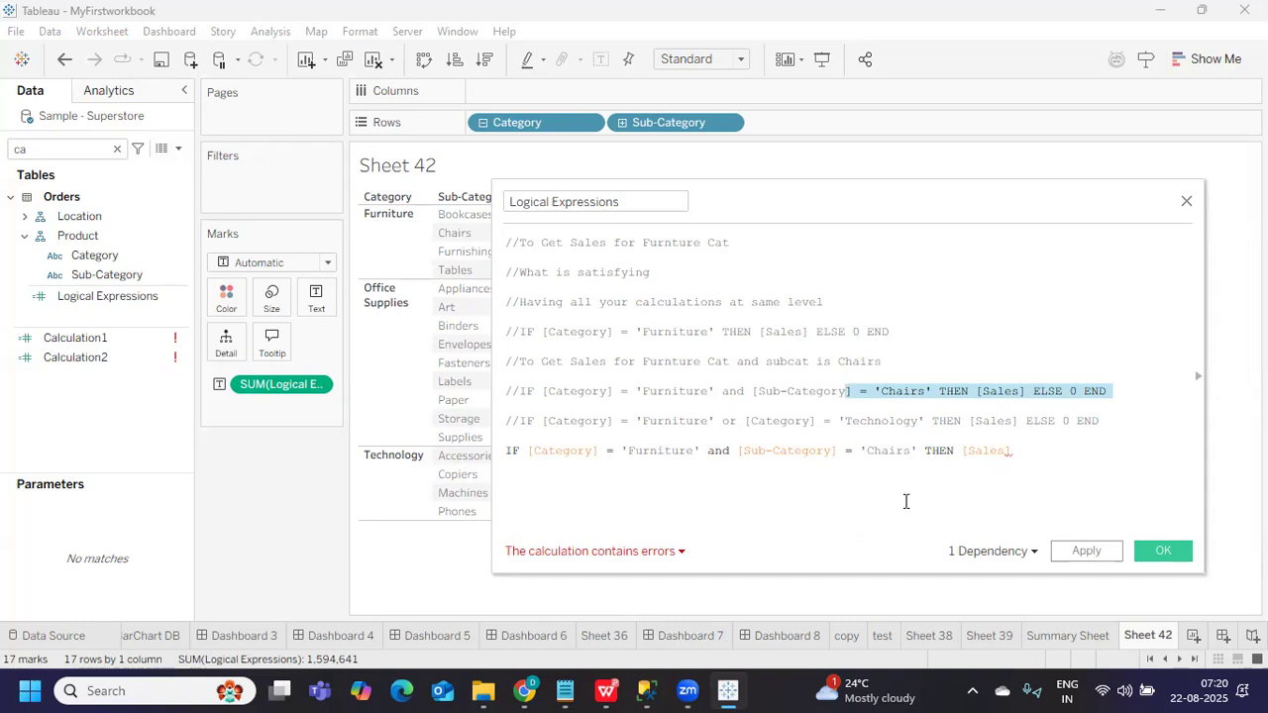
pyautogui.click(1039, 455)
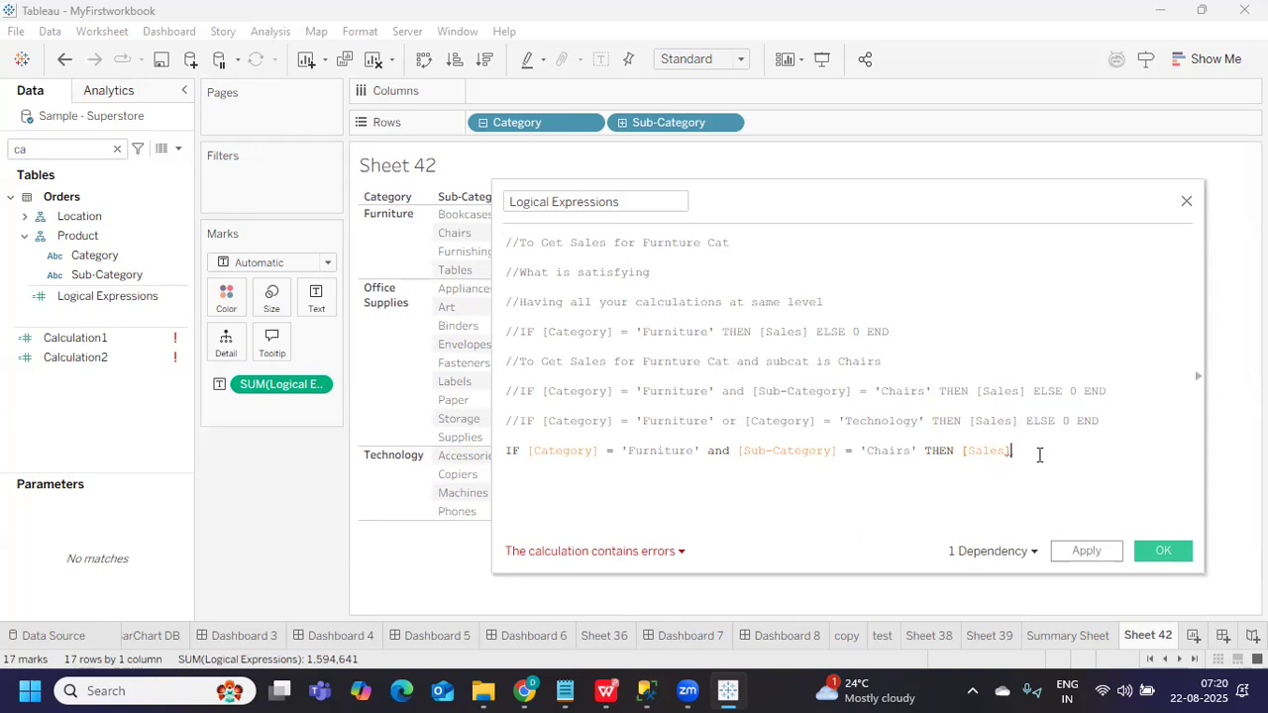
pyautogui.press('Return')
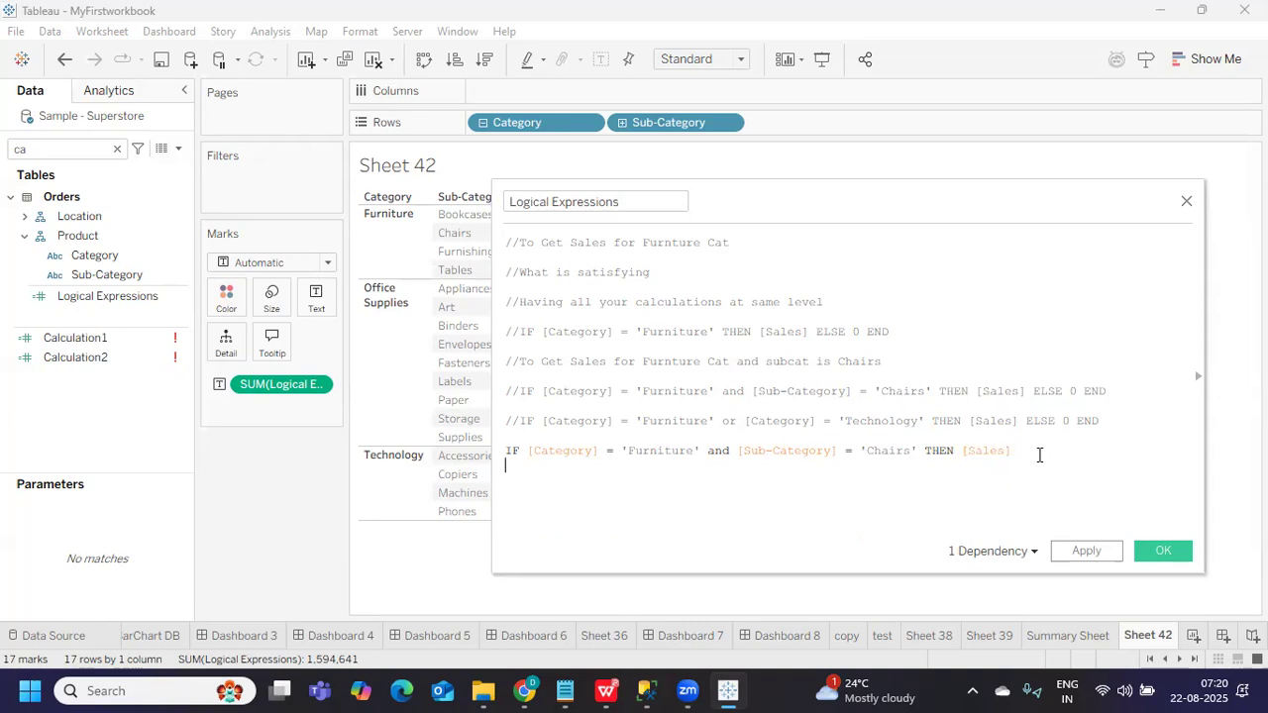
# Add an ELSEIF [Category] = 'Technology' THEN [Sales] branch
pyautogui.write('els')
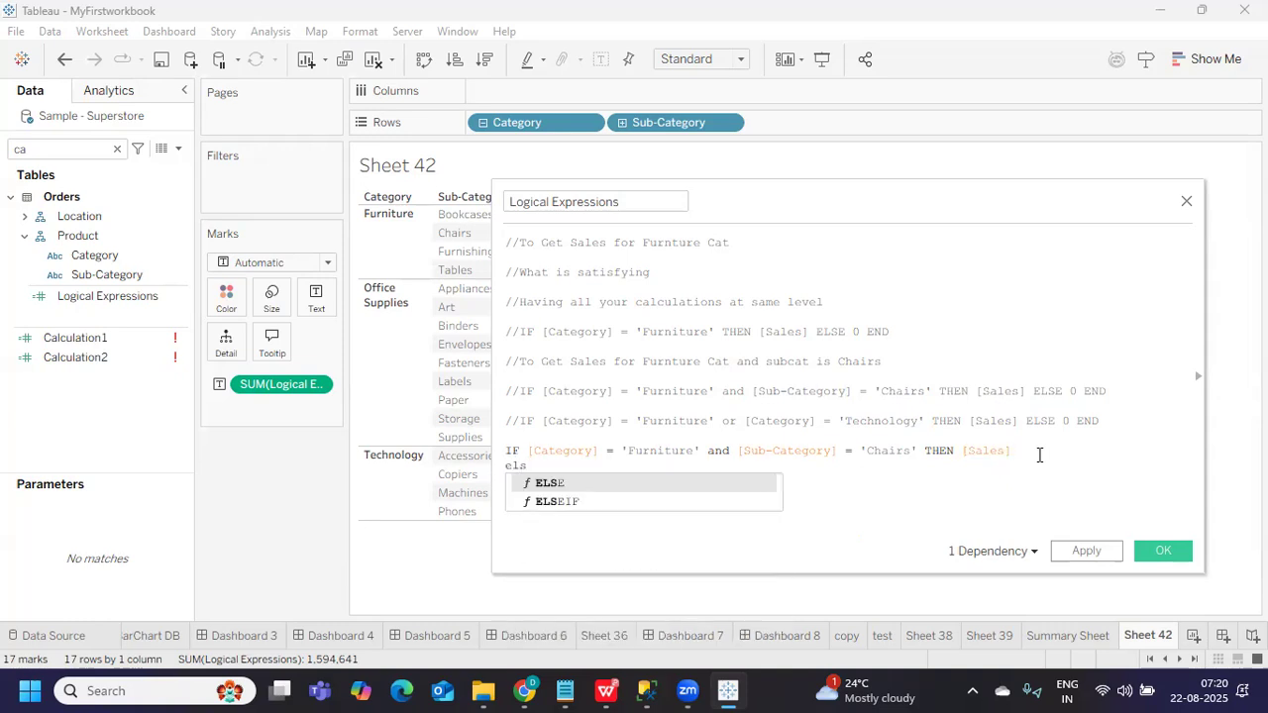
pyautogui.press('Down')
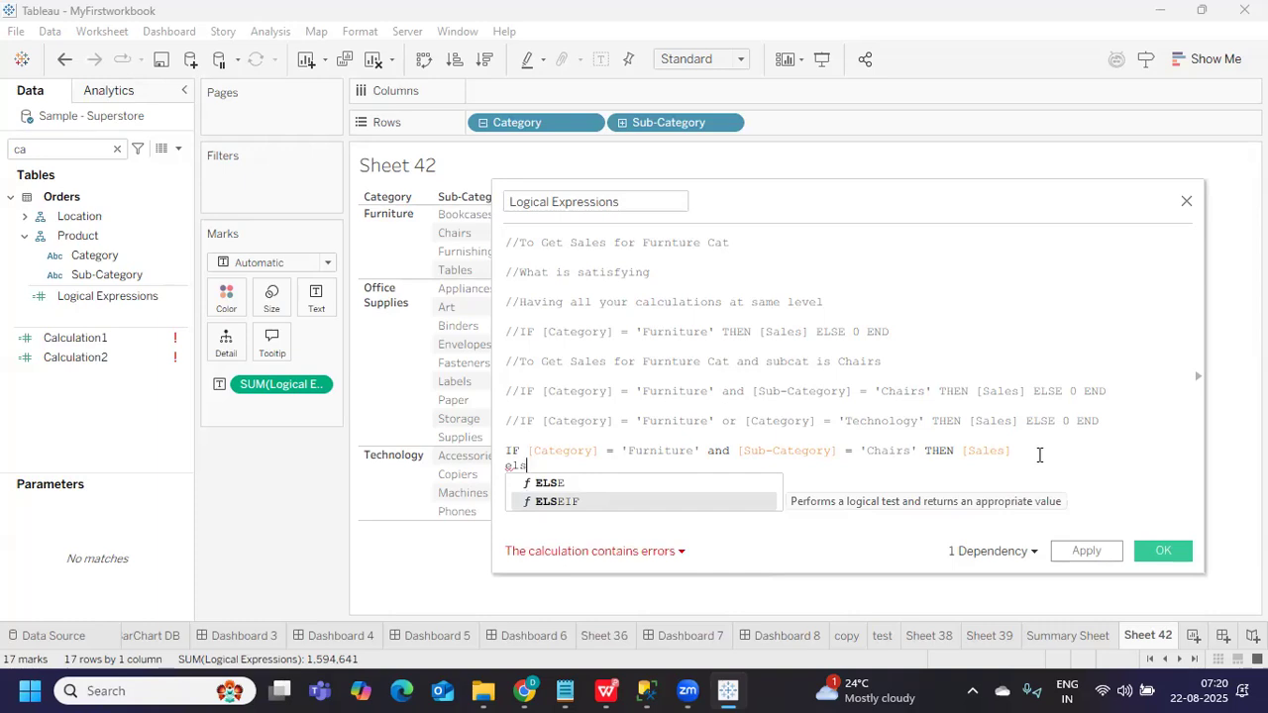
pyautogui.press('Return')
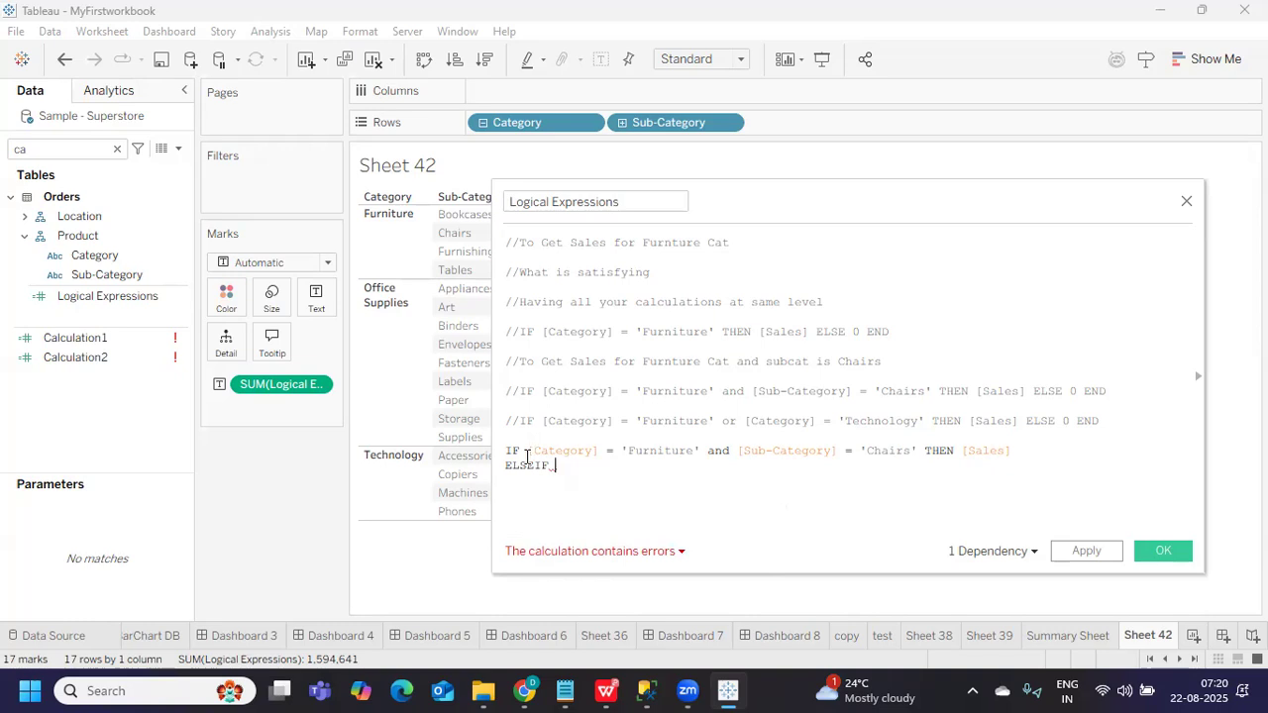
pyautogui.moveTo(528, 449); pyautogui.dragTo(598, 449)
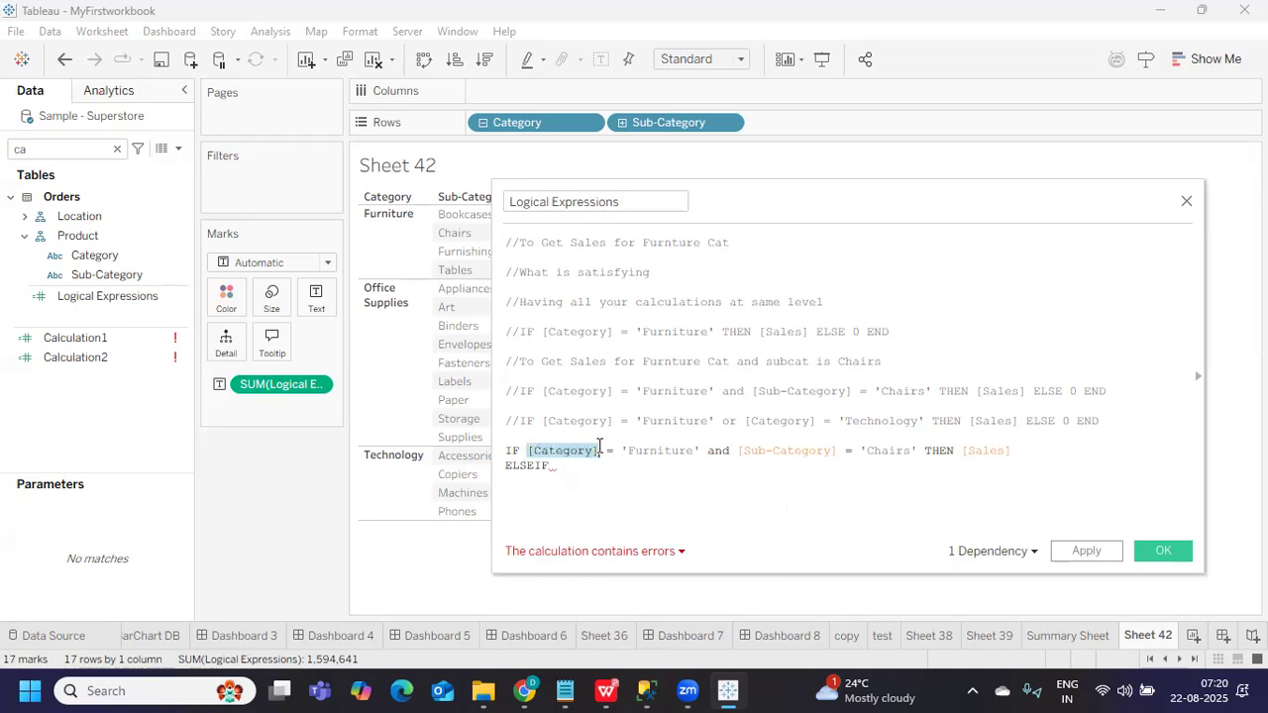
pyautogui.moveTo(744, 422)
pyautogui.mouseDown()
pyautogui.moveTo(1071, 420)
pyautogui.moveTo(744, 421)
pyautogui.mouseUp()
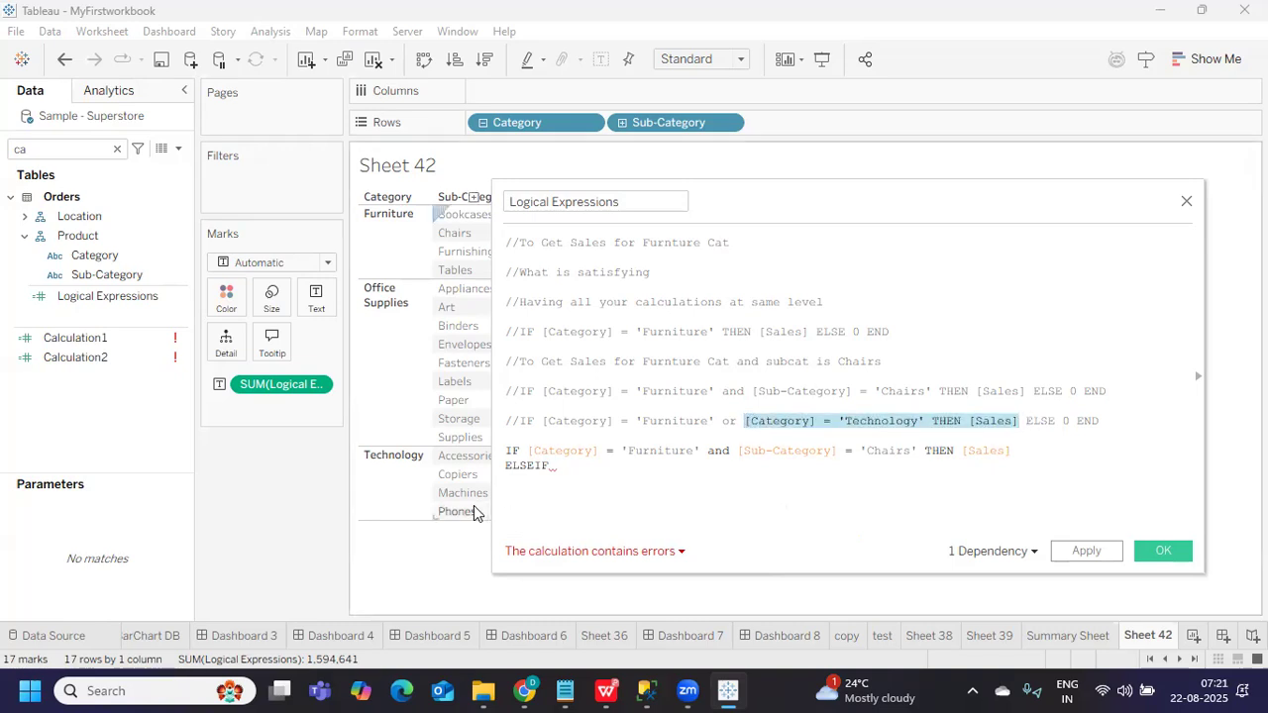
pyautogui.click(572, 470)
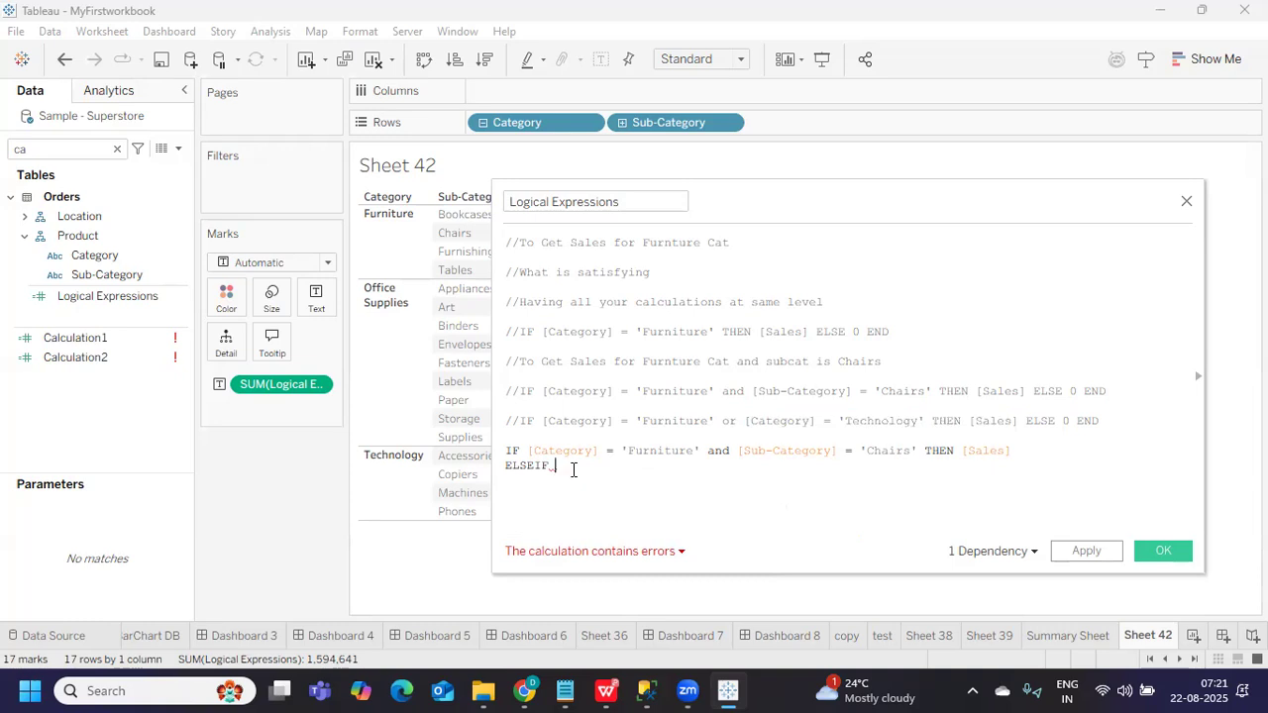
pyautogui.hotkey('ctrl', 'v')
pyautogui.click(589, 494)
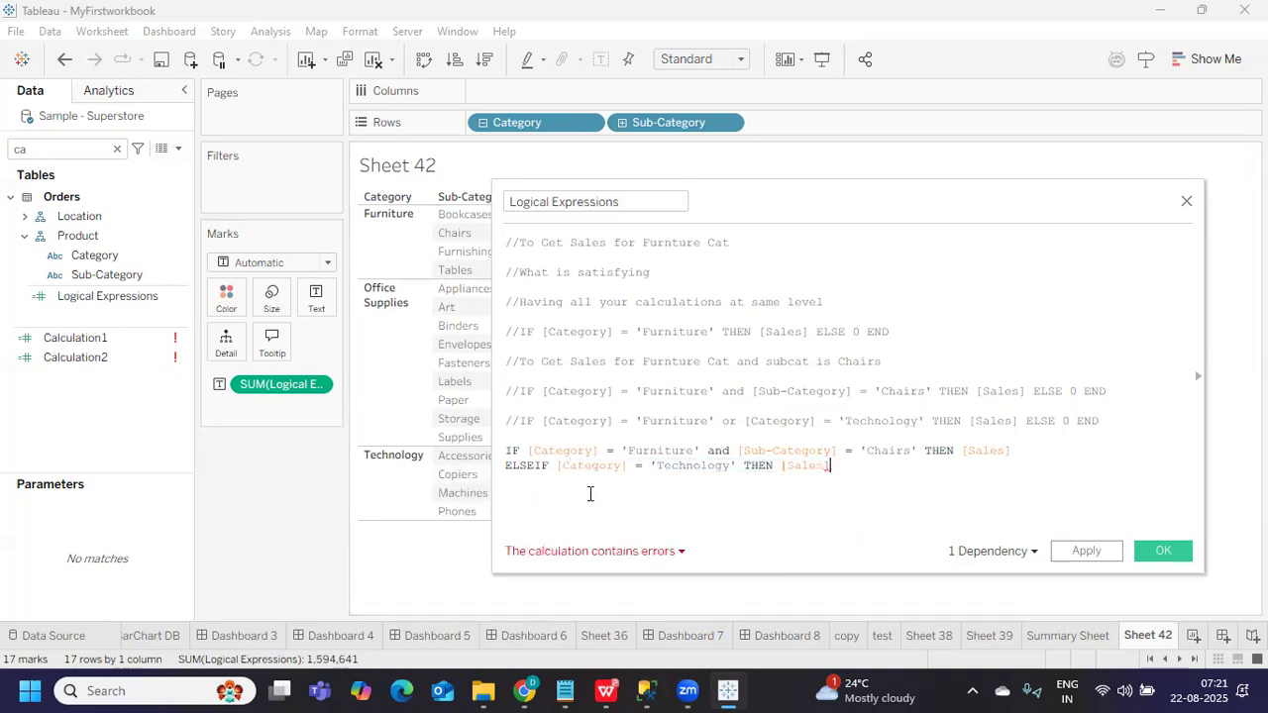
# Finish with ELSE 0 END on its own line, making the formula valid
pyautogui.moveTo(527, 451); pyautogui.dragTo(849, 453)
pyautogui.click(835, 494)
pyautogui.moveTo(801, 212); pyautogui.dragTo(918, 197)
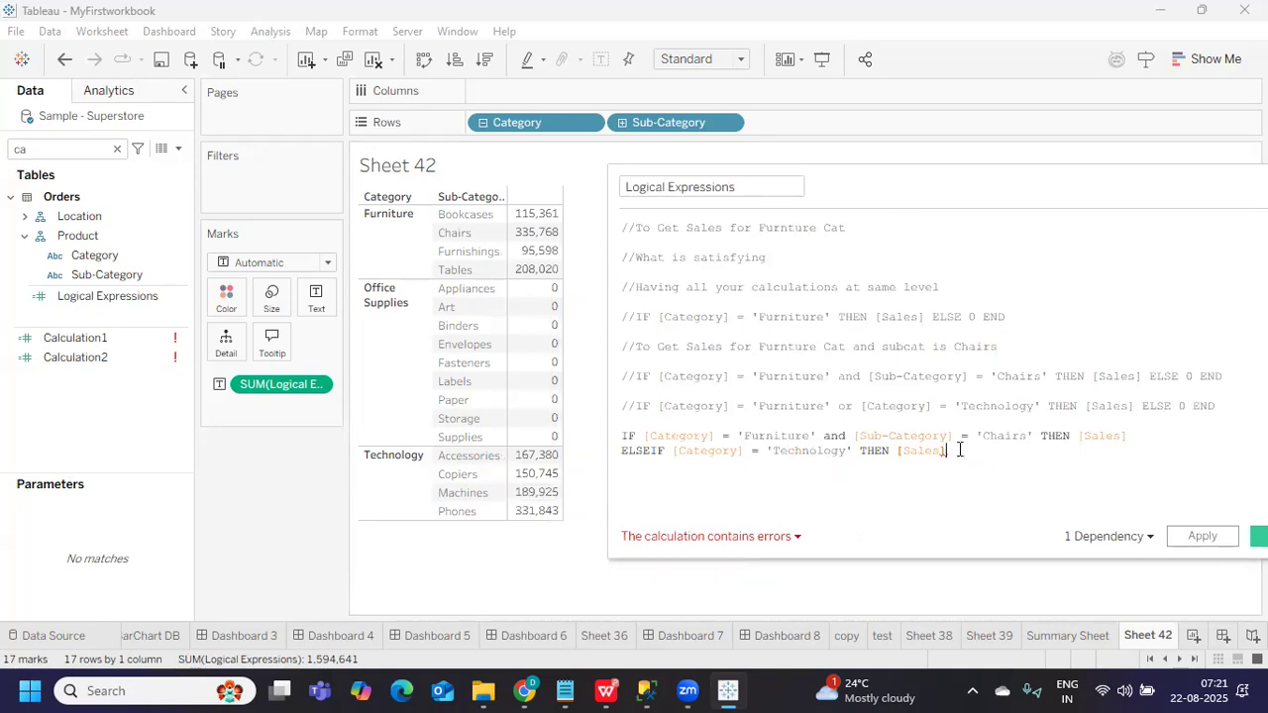
pyautogui.write('ELSE 0 END')
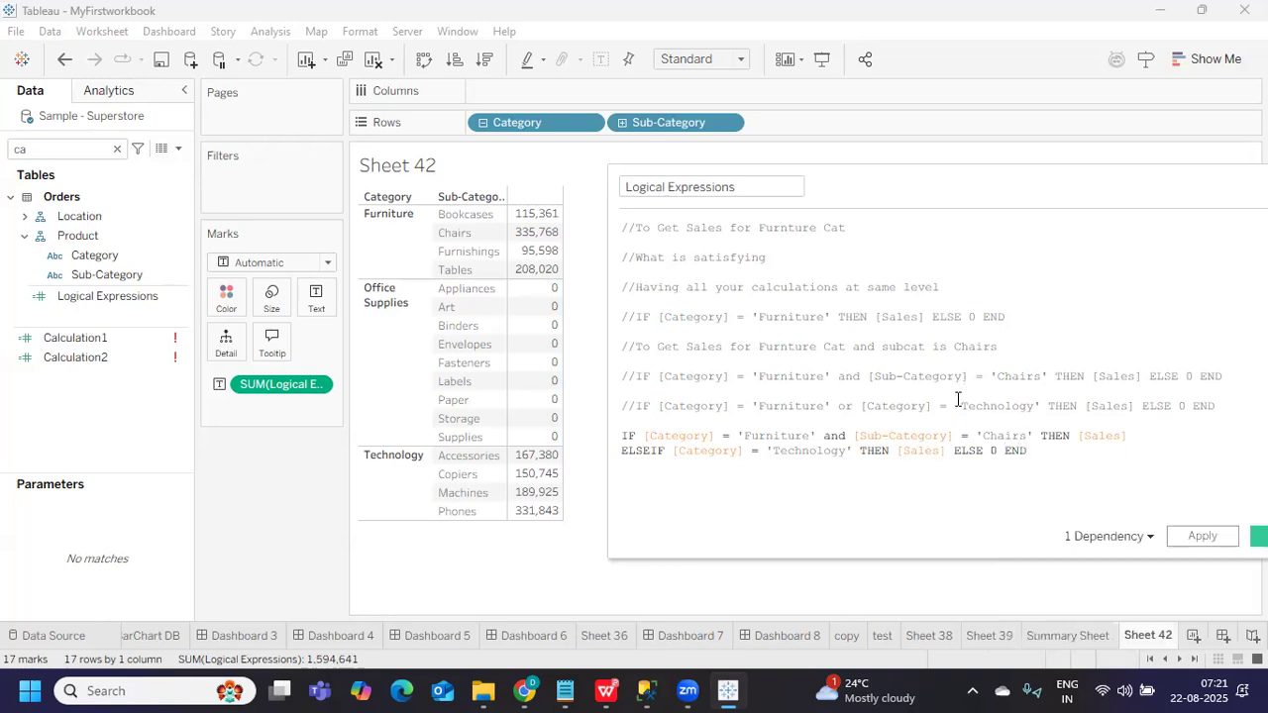
pyautogui.click(954, 451)
pyautogui.press('Return')
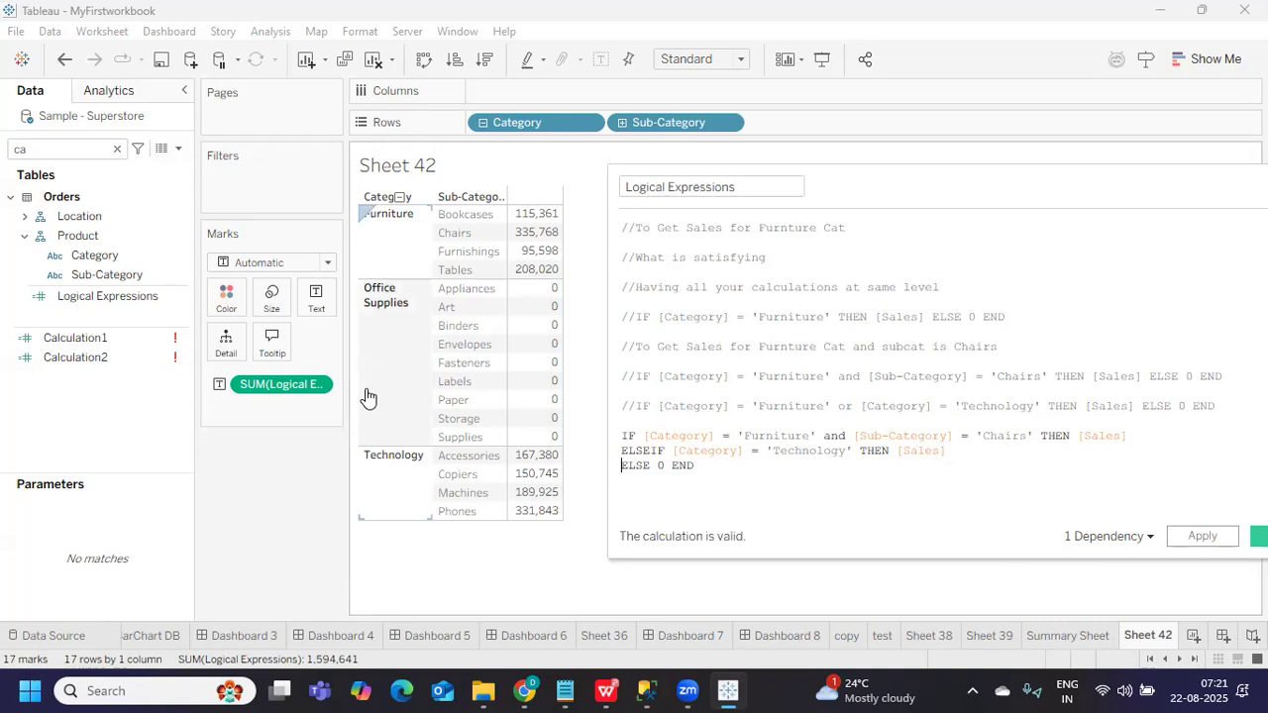
# Apply the Furniture Chairs and Technology IF/ELSEIF formula, then reposition the editor to review its conditions
pyautogui.click(1194, 540)
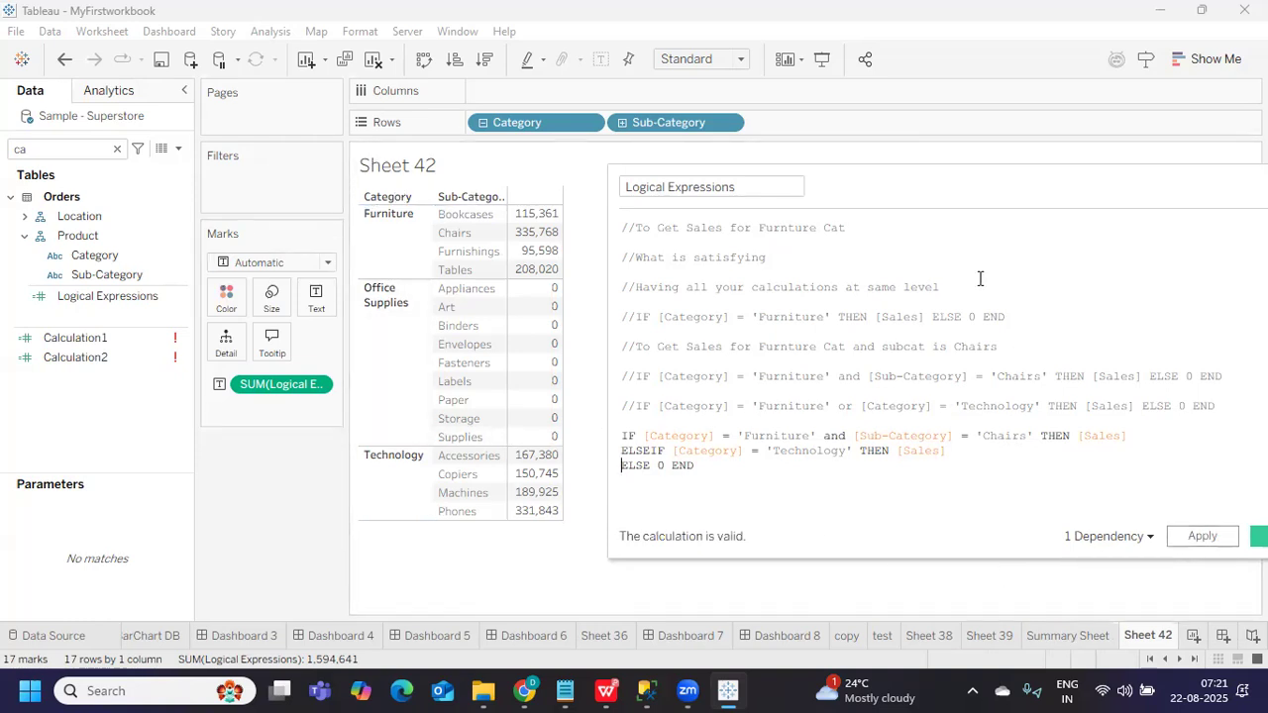
pyautogui.moveTo(915, 184); pyautogui.dragTo(829, 171)
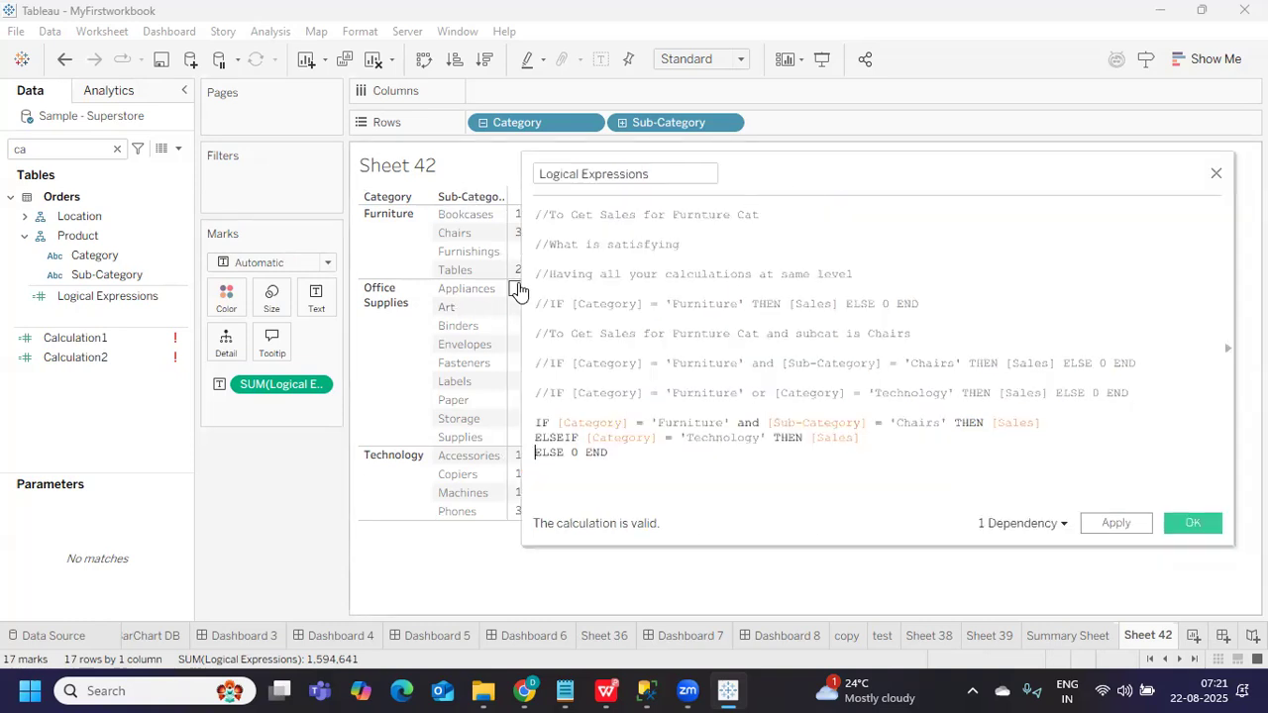
pyautogui.moveTo(522, 283); pyautogui.dragTo(625, 288)
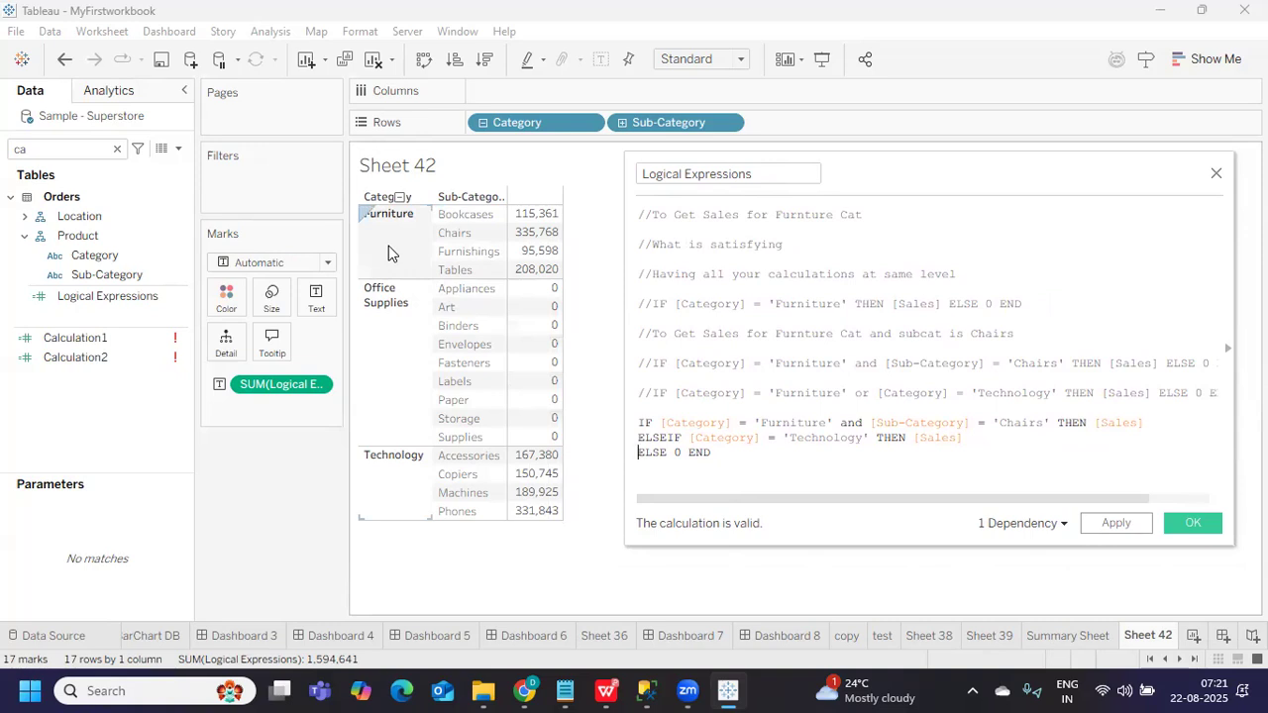
pyautogui.moveTo(660, 423); pyautogui.dragTo(836, 424)
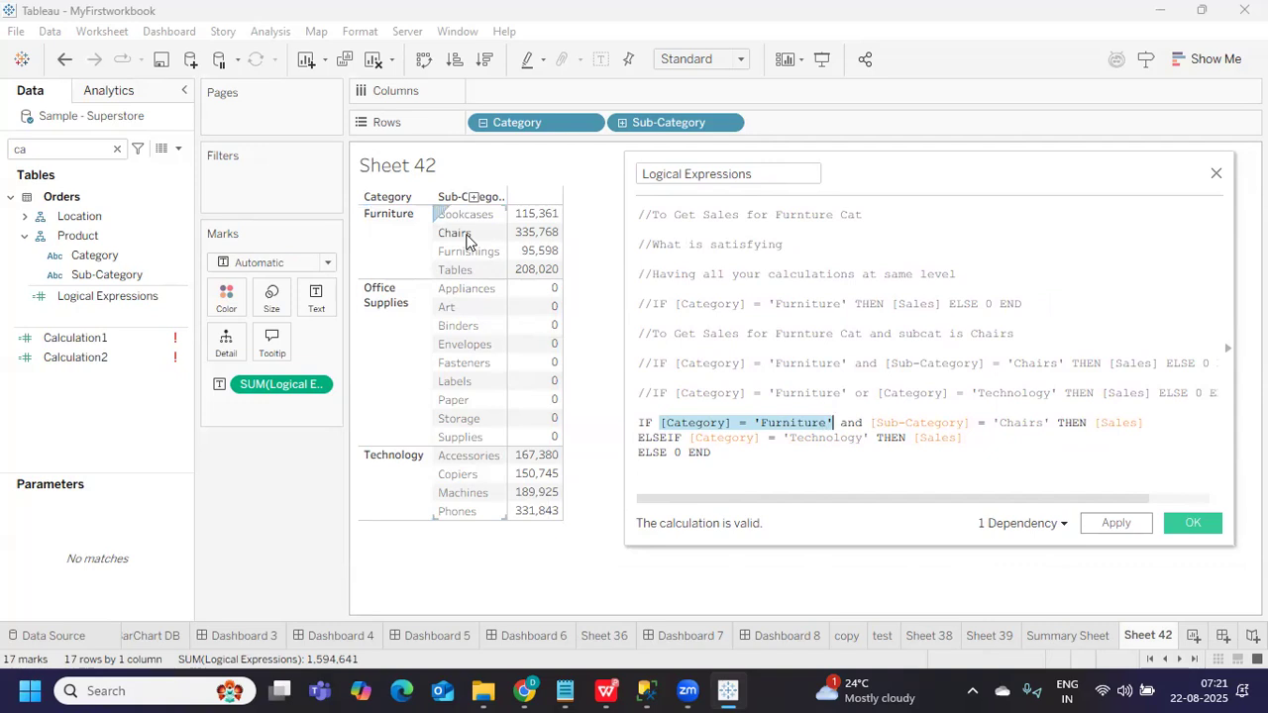
pyautogui.moveTo(526, 237)
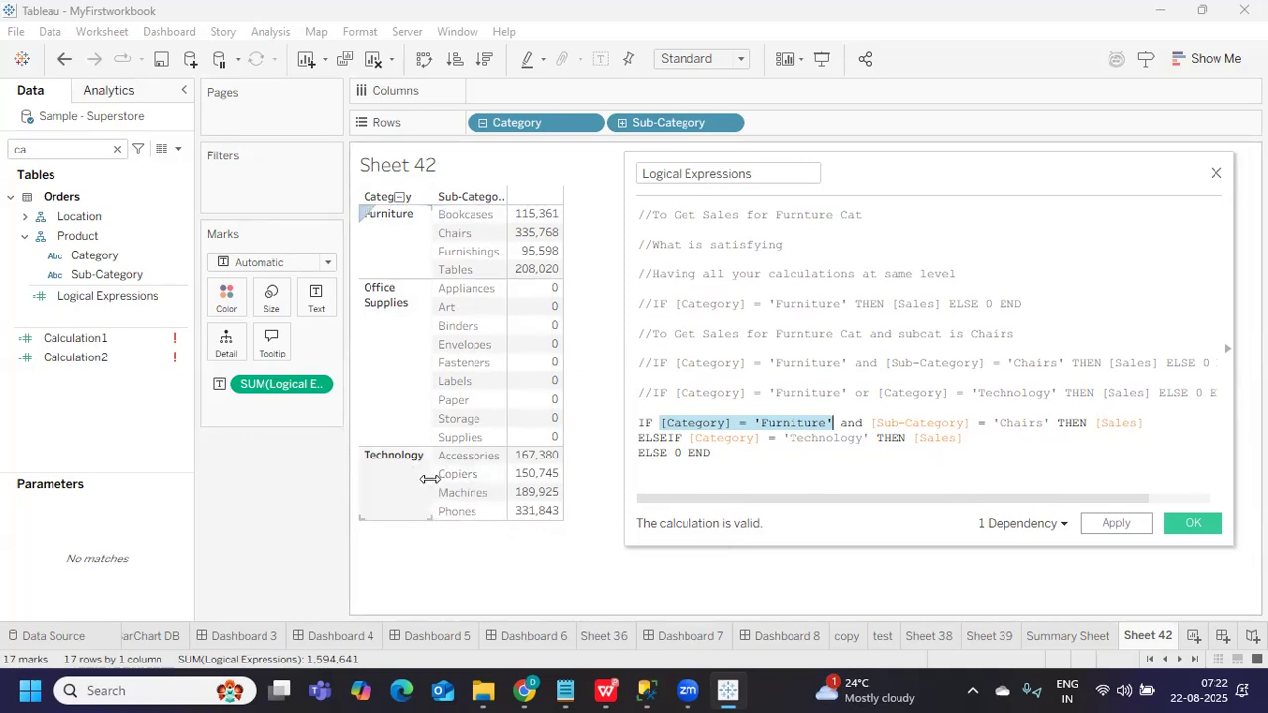
pyautogui.doubleClick(924, 438)
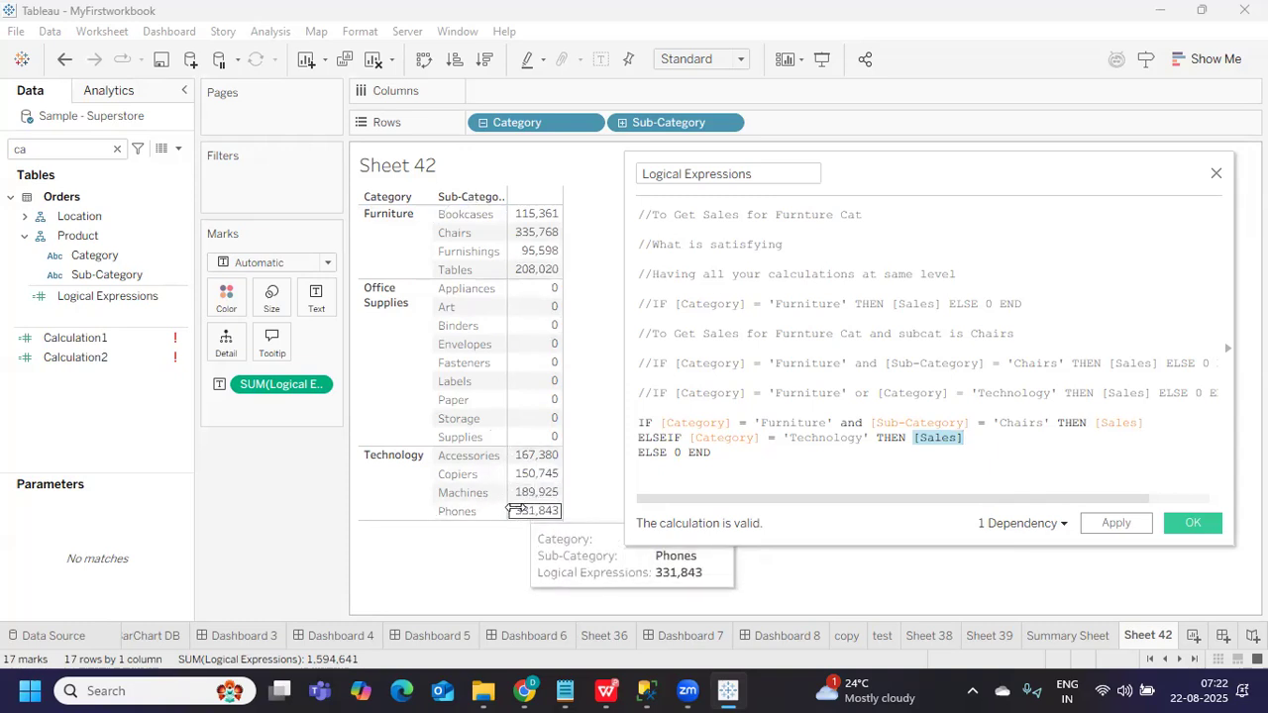
pyautogui.moveTo(709, 453); pyautogui.dragTo(635, 433)
pyautogui.click(731, 448)
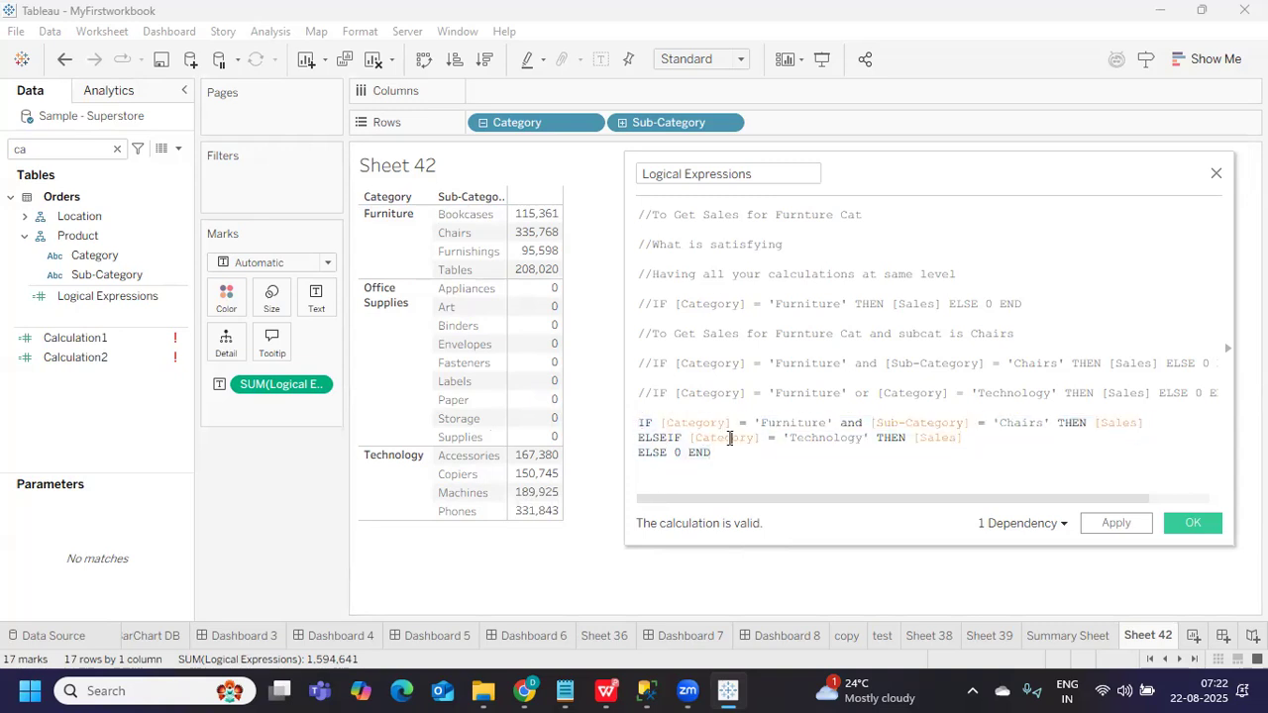
# Add Sub-Category = 'Copiers' to the Technology ELSEIF branch and apply, leaving Chairs and Copiers (486,514)
pyautogui.click(1116, 523)
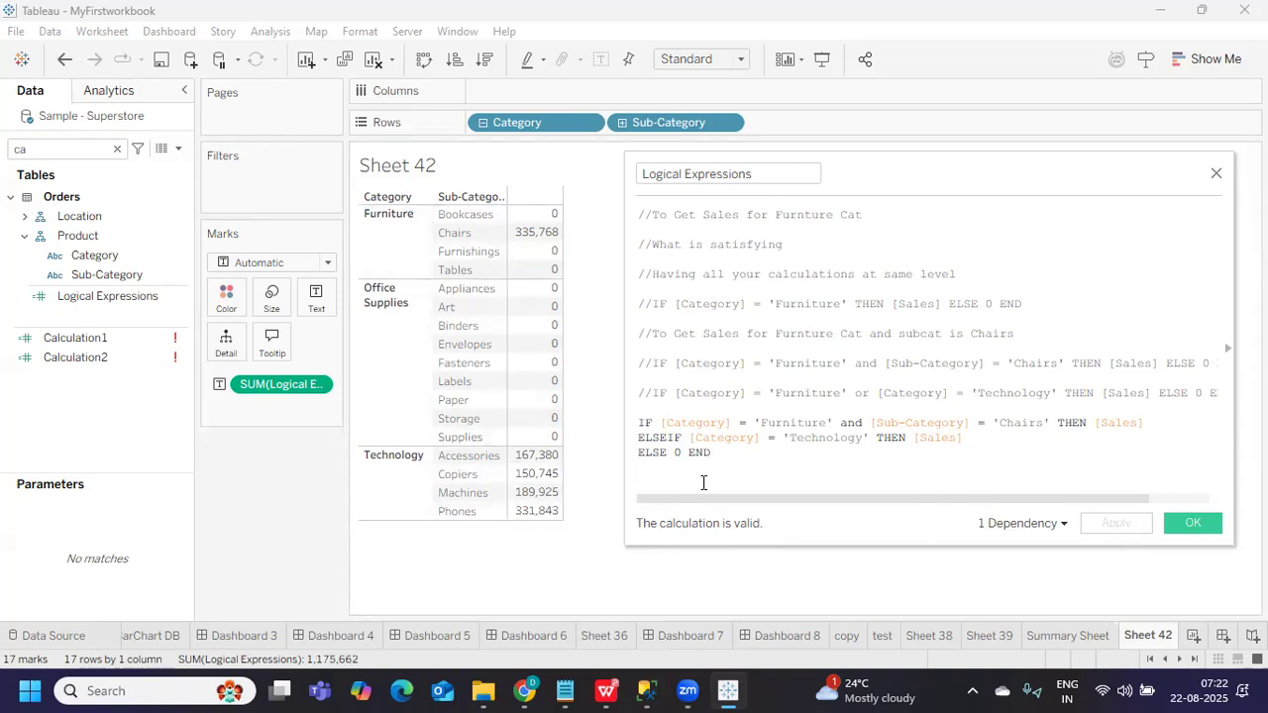
pyautogui.moveTo(840, 424); pyautogui.dragTo(1048, 423)
pyautogui.hotkey('ctrl', 'c')
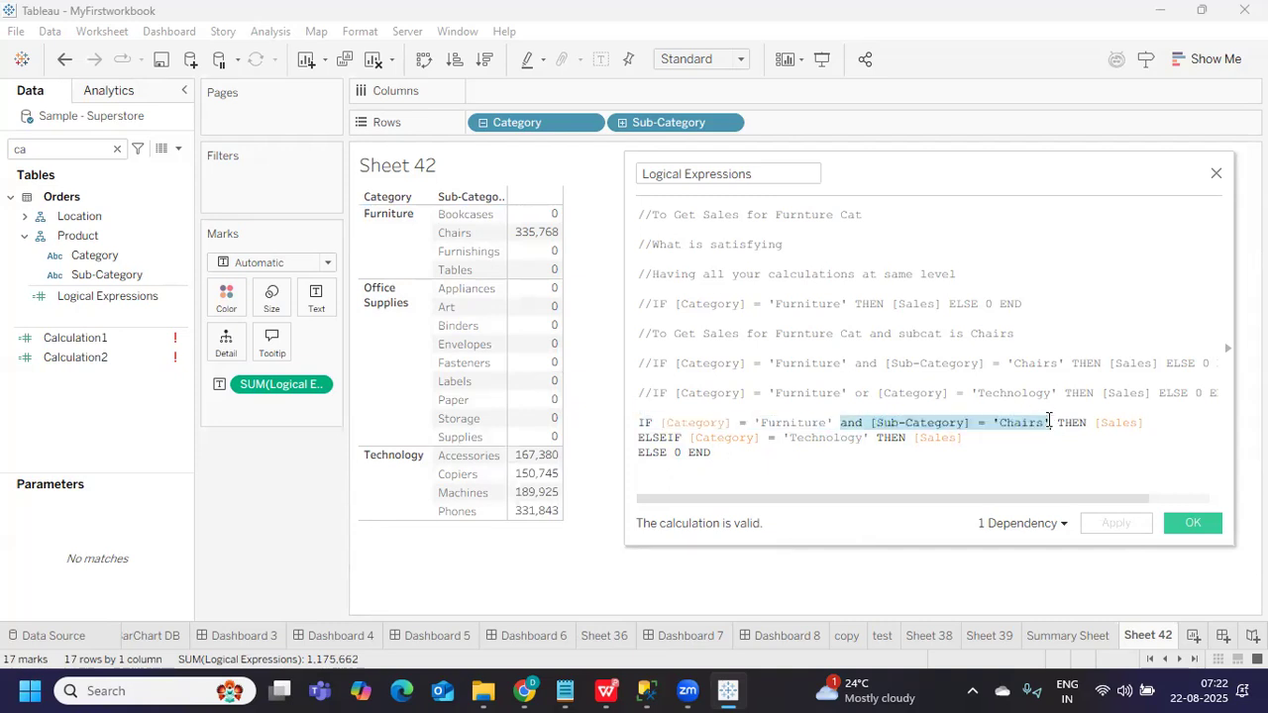
pyautogui.click(876, 442)
pyautogui.hotkey('ctrl', 'v')
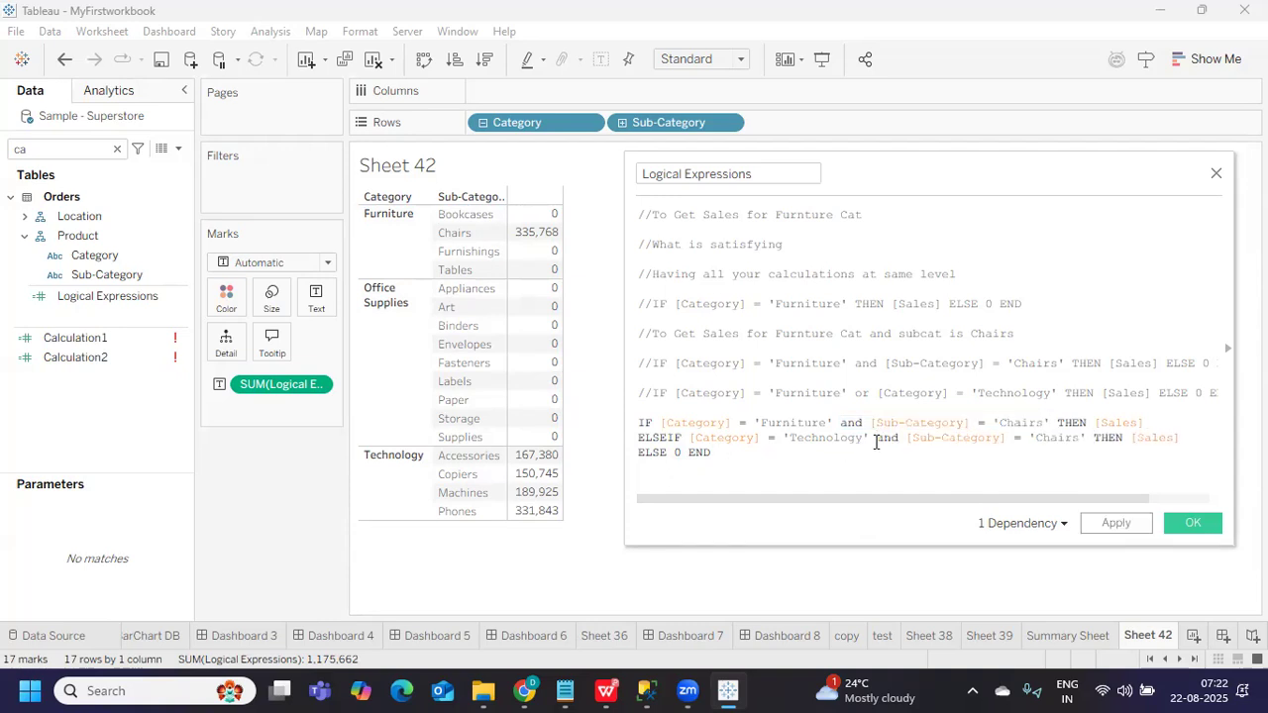
pyautogui.doubleClick(1052, 439)
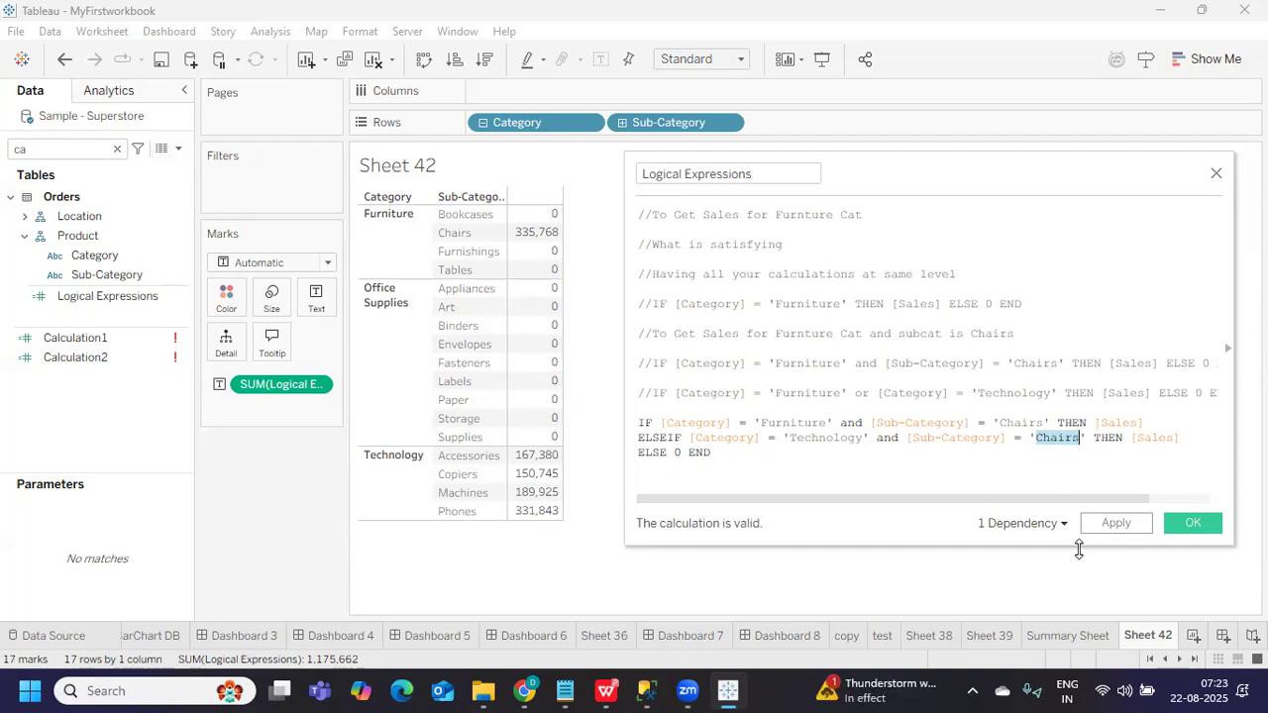
pyautogui.write('Copiers')
pyautogui.click(1120, 527)
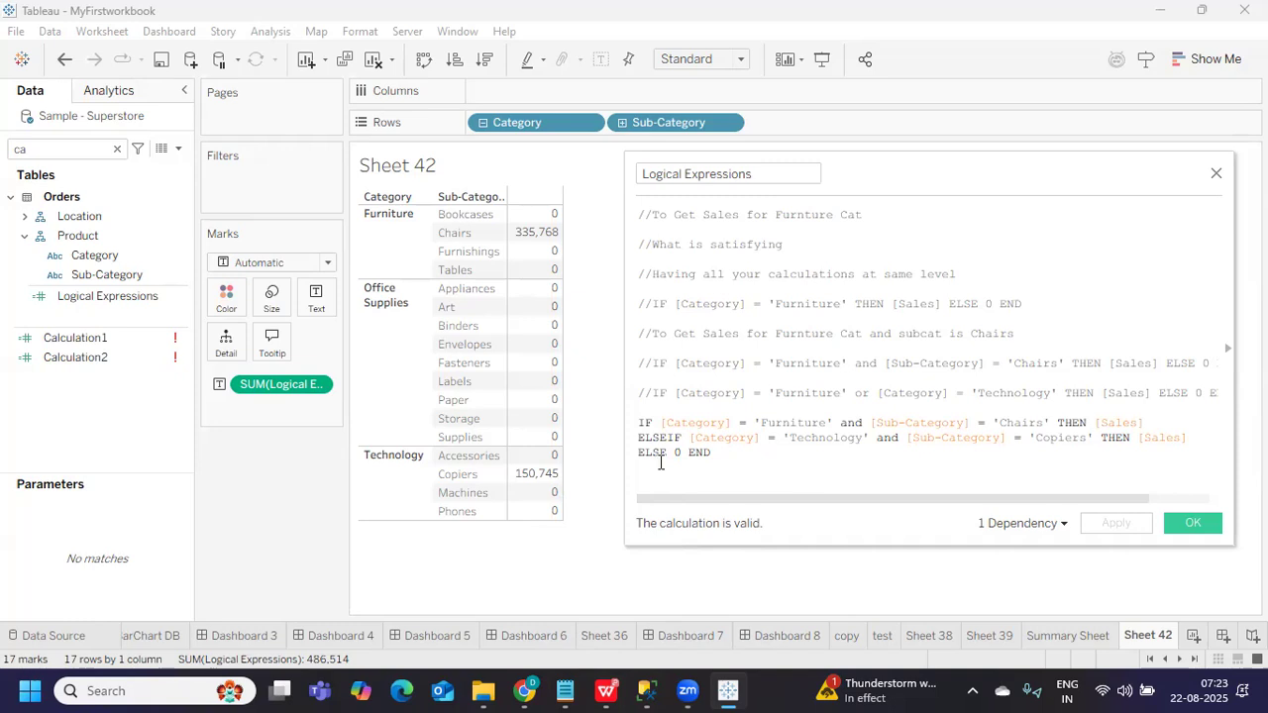
# Duplicate the Technology Copiers ELSEIF line onto a new line below it, keeping ELSE 0 intact
pyautogui.moveTo(642, 422); pyautogui.dragTo(711, 453)
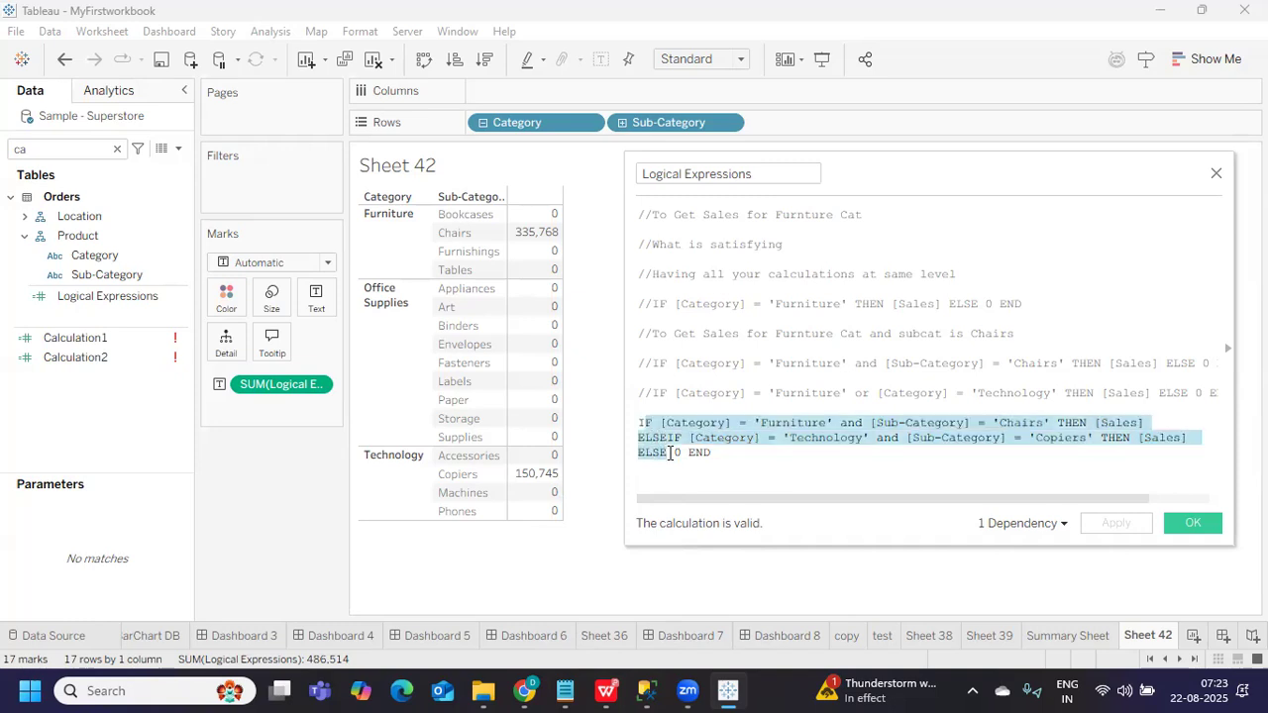
pyautogui.click(744, 458)
pyautogui.moveTo(1195, 437); pyautogui.dragTo(617, 442)
pyautogui.hotkey('ctrl', 'c')
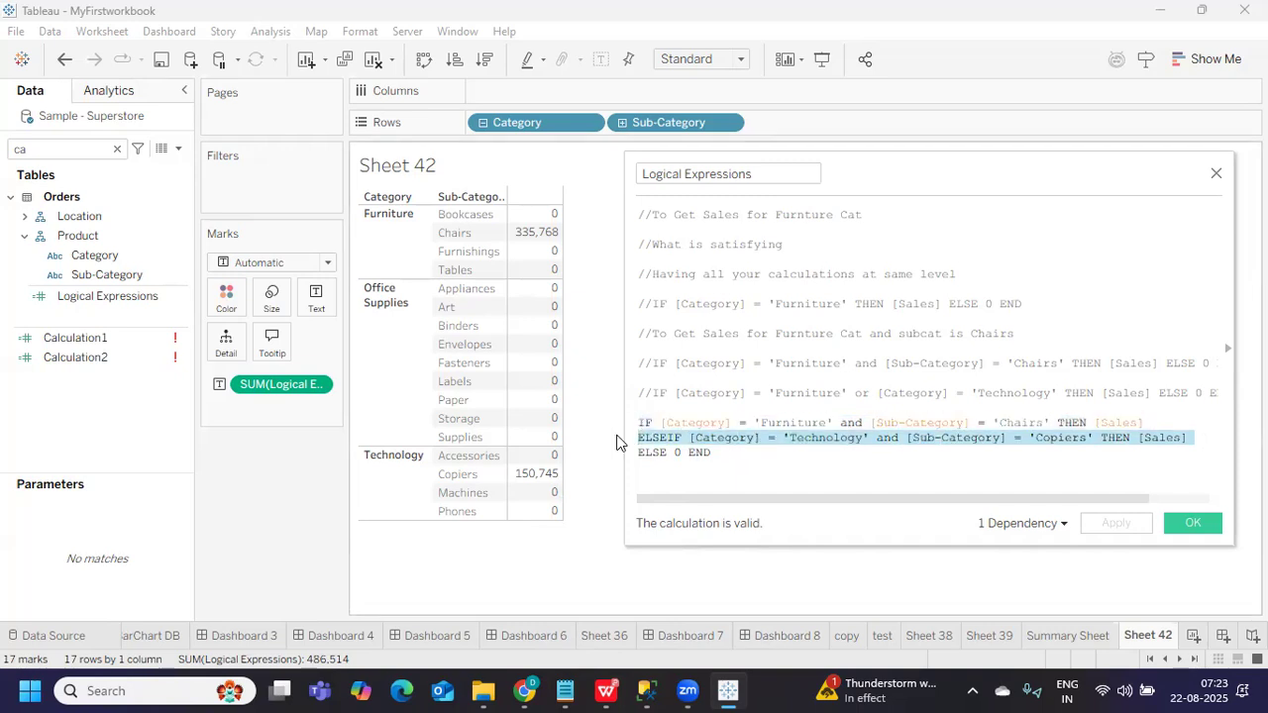
pyautogui.click(1199, 437)
pyautogui.press('Return')
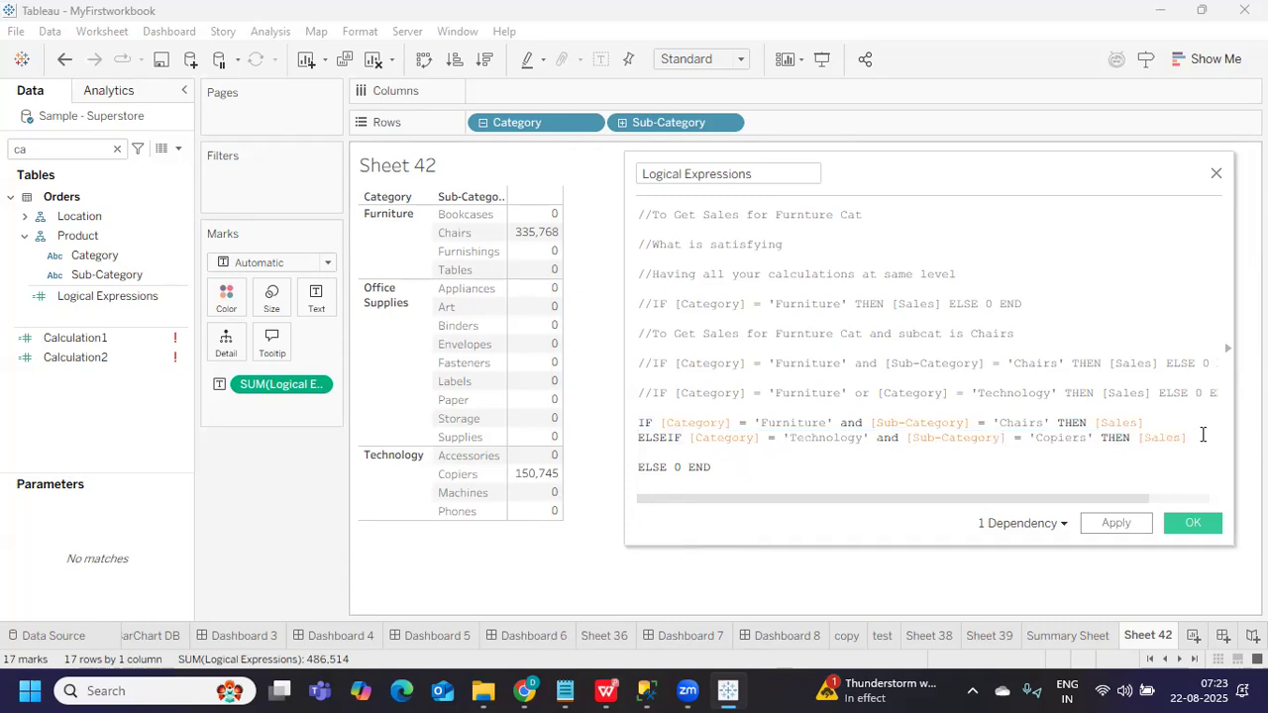
pyautogui.hotkey('ctrl', 'v')
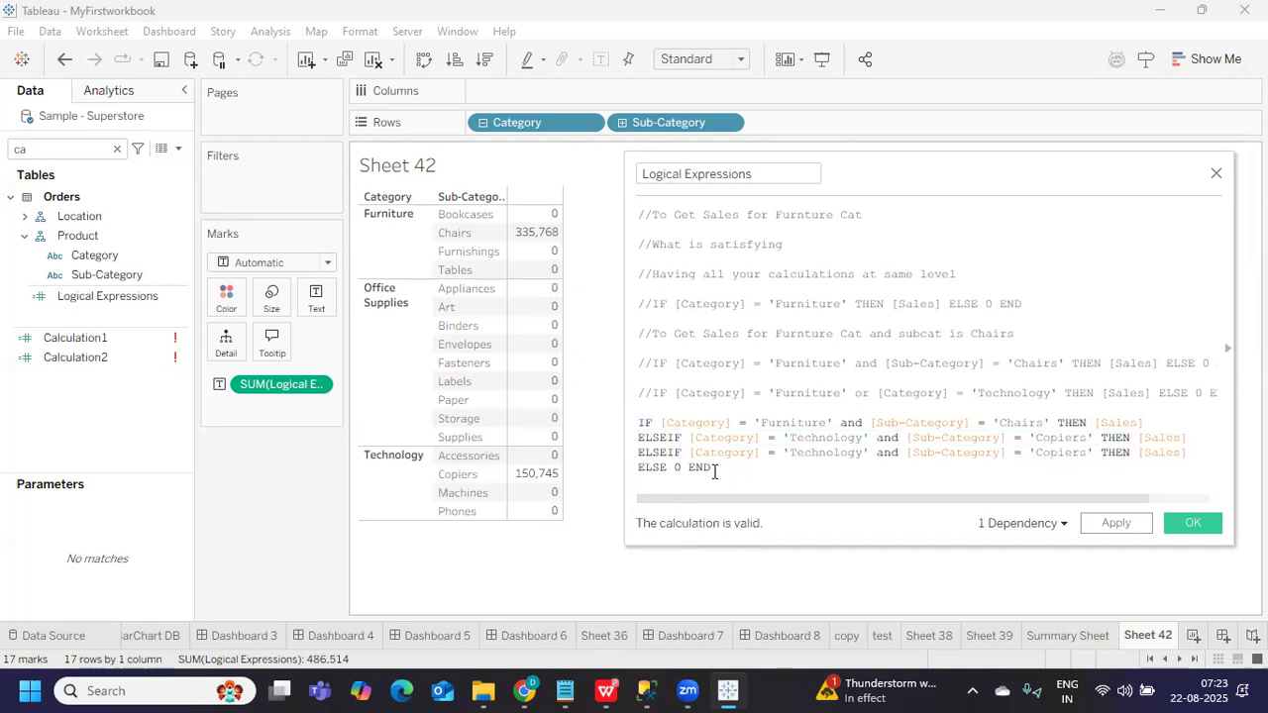
pyautogui.moveTo(684, 468); pyautogui.dragTo(636, 470)
pyautogui.press('BackSpace')
pyautogui.hotkey('ctrl', 'z')
pyautogui.moveTo(683, 467); pyautogui.dragTo(622, 477)
# Change the third line's condition to Category 'Office Supplies' and Sub-Category 'Art'
pyautogui.doubleClick(812, 453)
pyautogui.write('O')
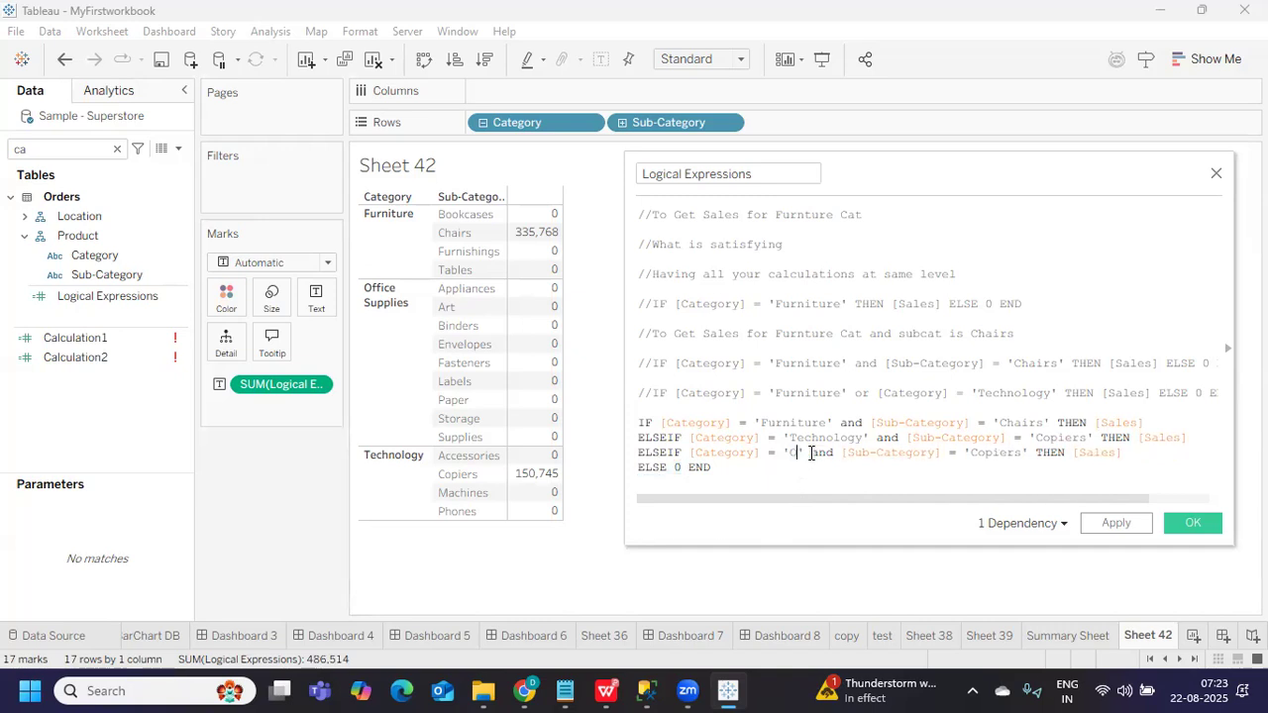
pyautogui.write('ffice')
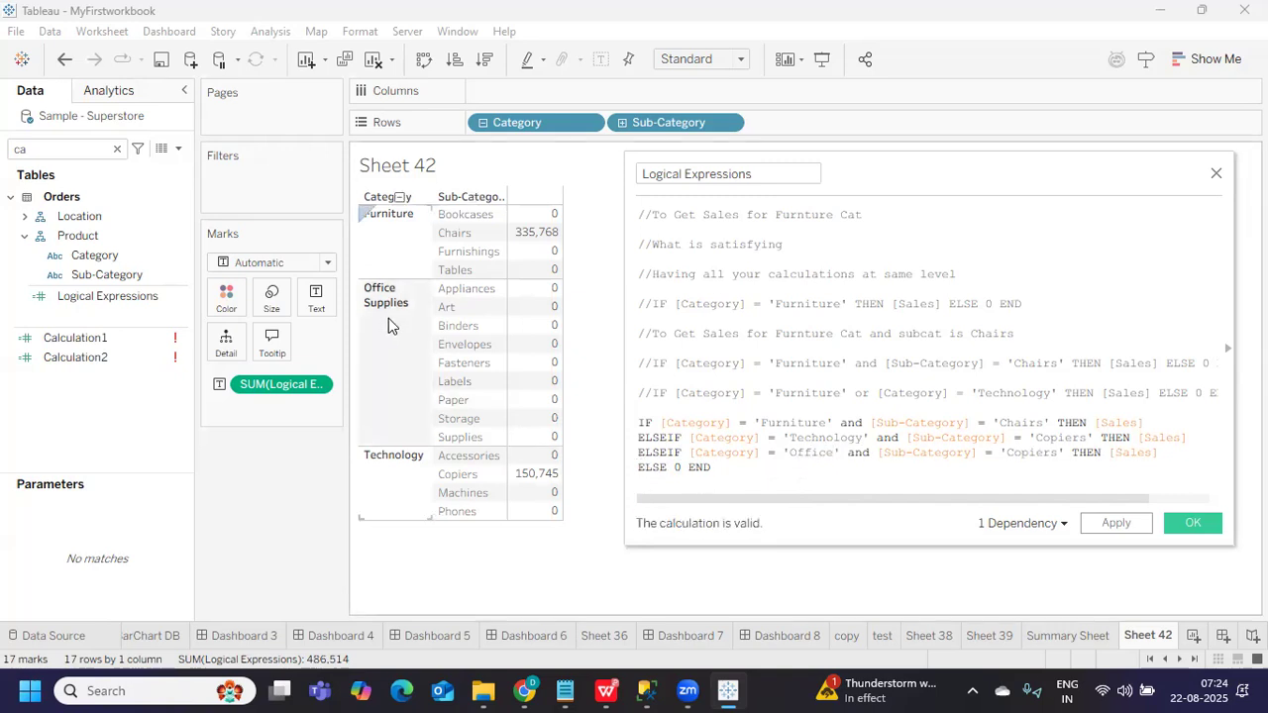
pyautogui.moveTo(683, 467); pyautogui.dragTo(626, 464)
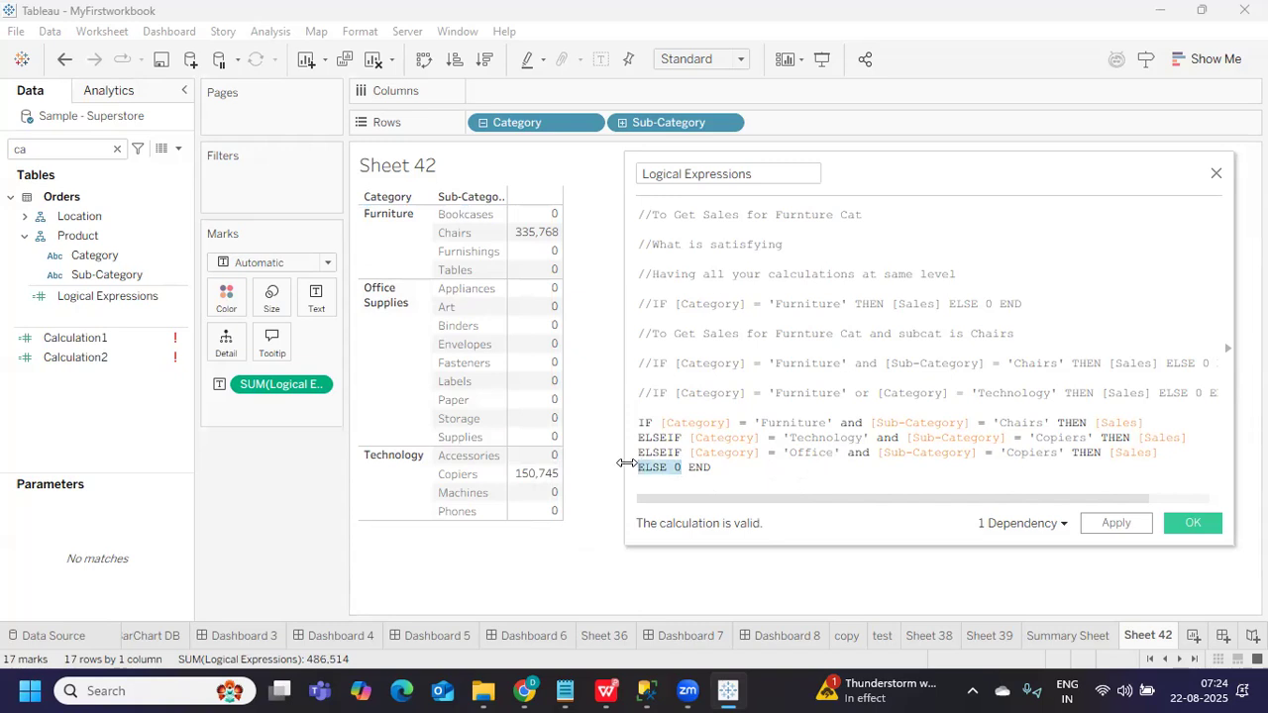
pyautogui.doubleClick(805, 452)
pyautogui.press('Right')
pyautogui.write('Supp')
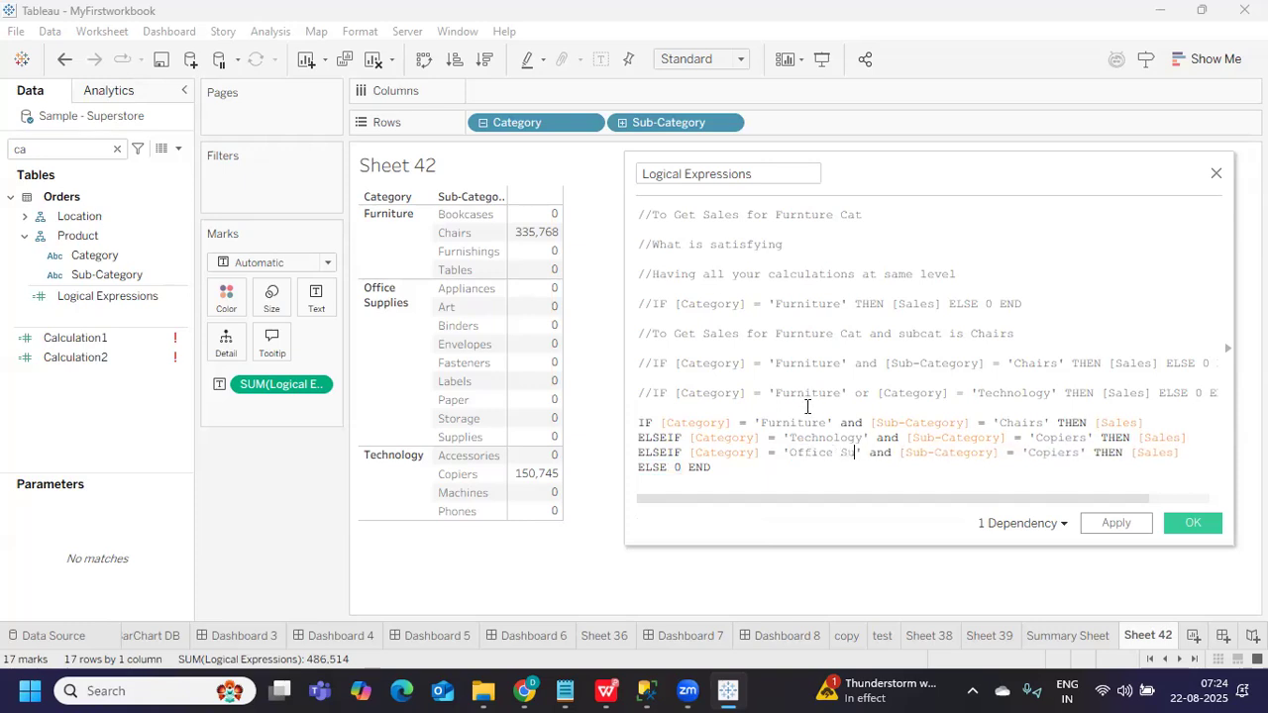
pyautogui.write('lies')
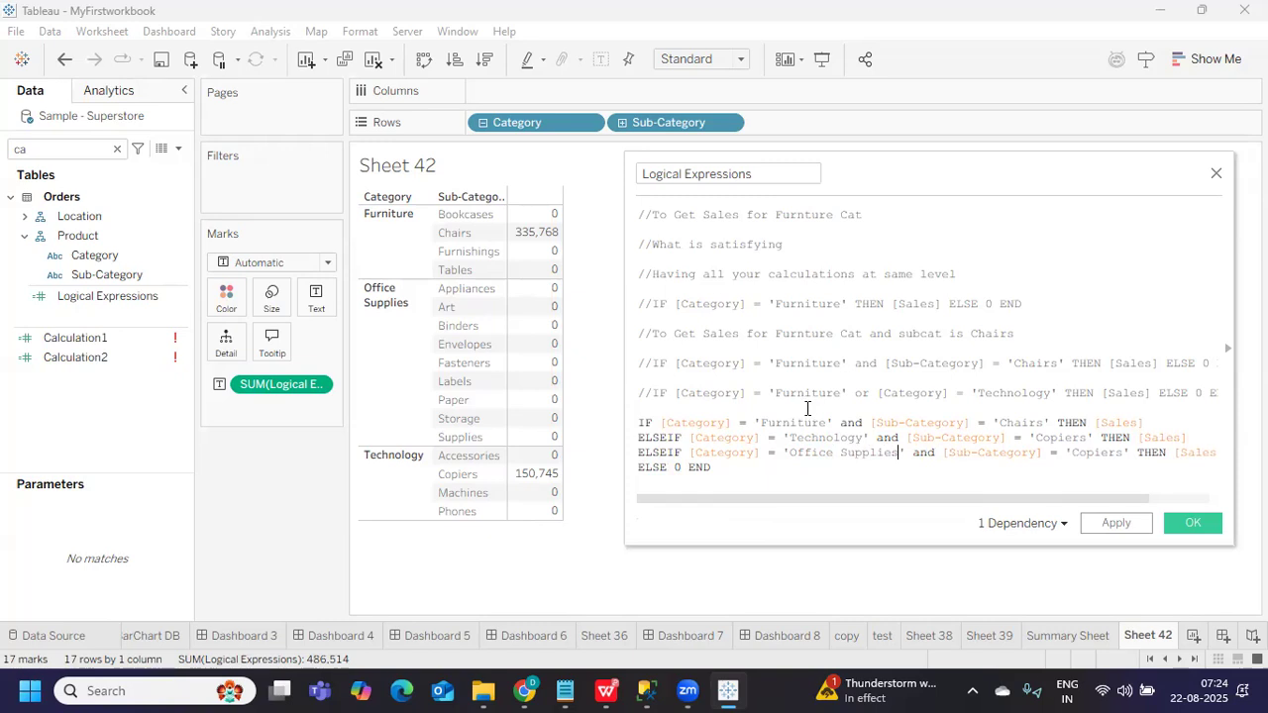
pyautogui.doubleClick(1091, 454)
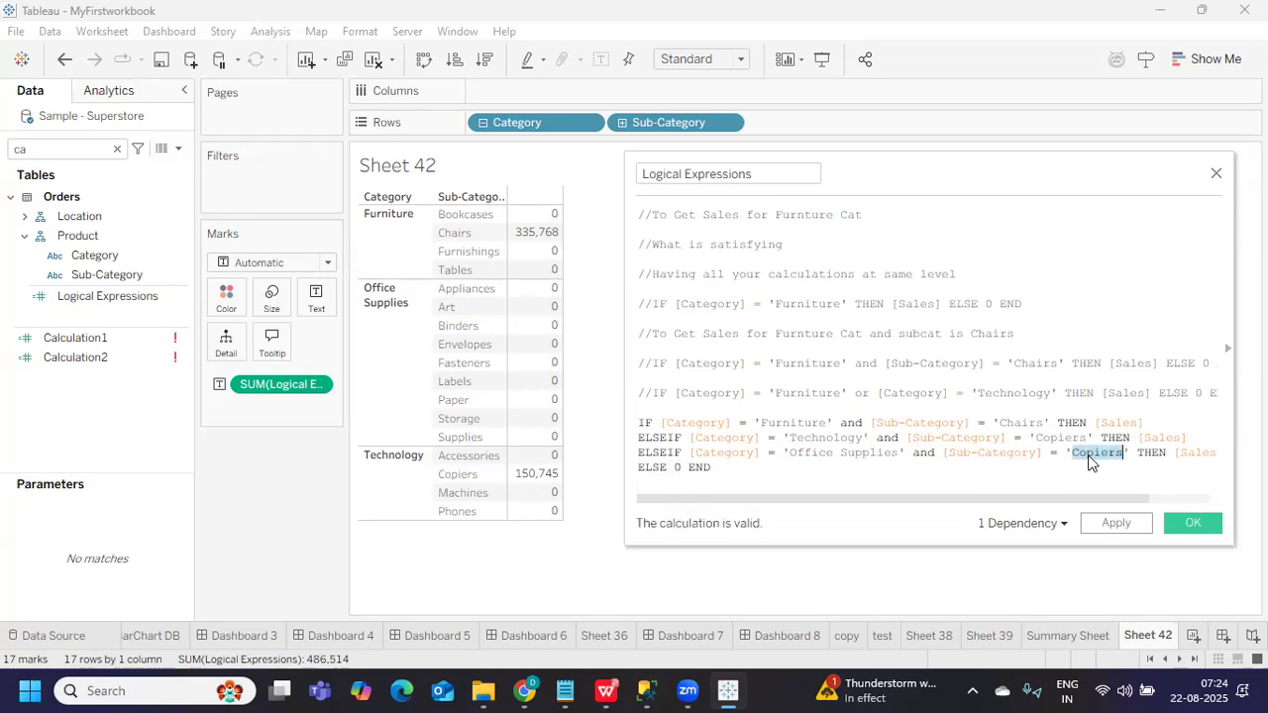
pyautogui.write('Art')
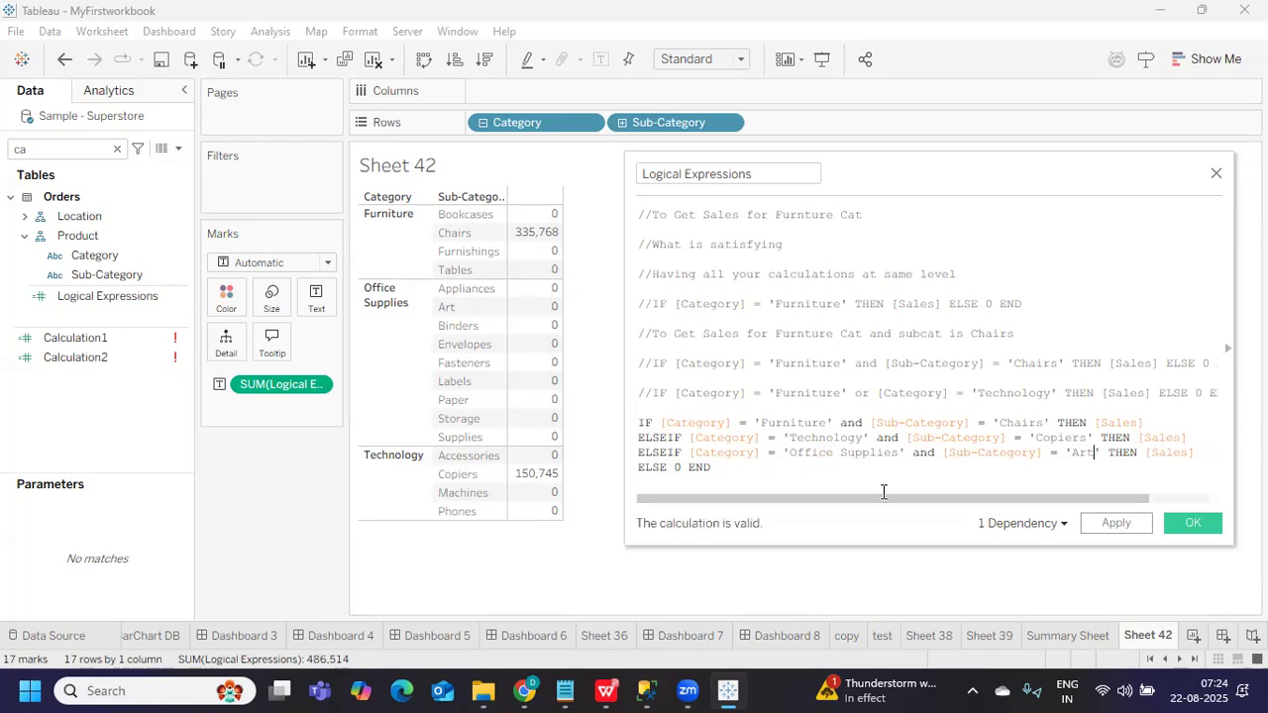
# Move and enlarge the calculation editor to show the whole four-line IF block
pyautogui.moveTo(667, 423); pyautogui.dragTo(1029, 423)
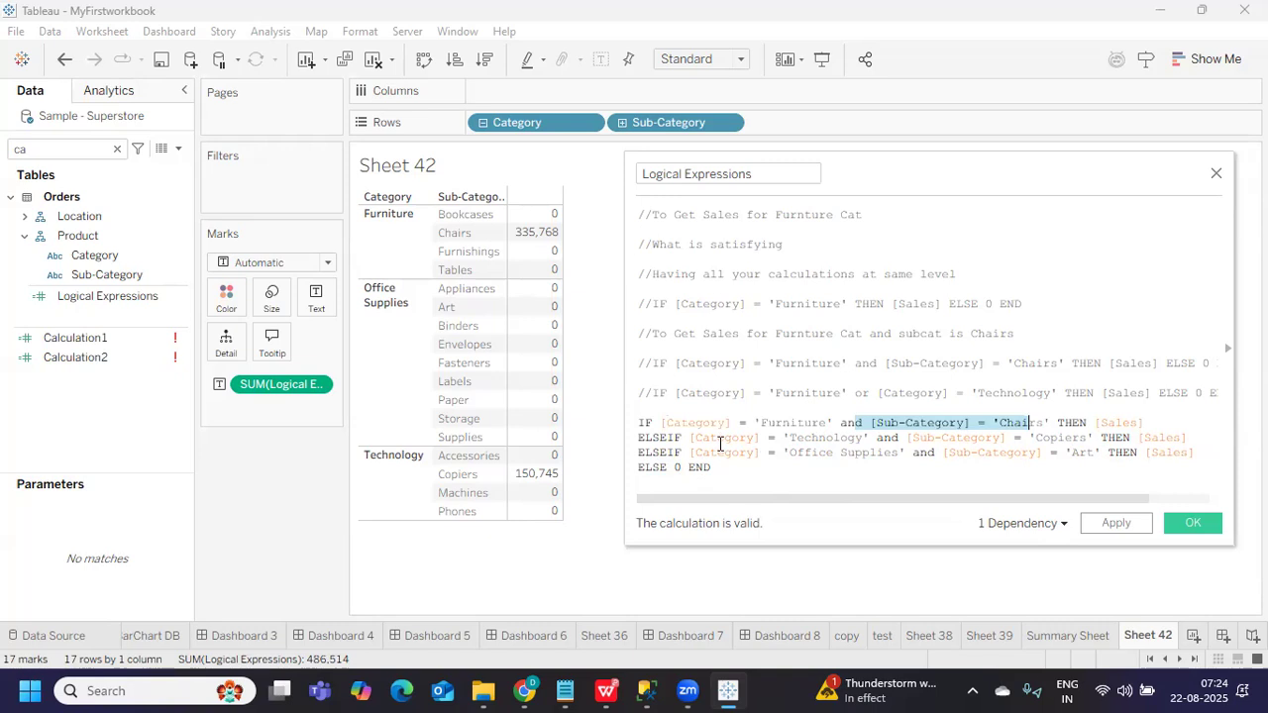
pyautogui.moveTo(721, 438); pyautogui.dragTo(783, 438)
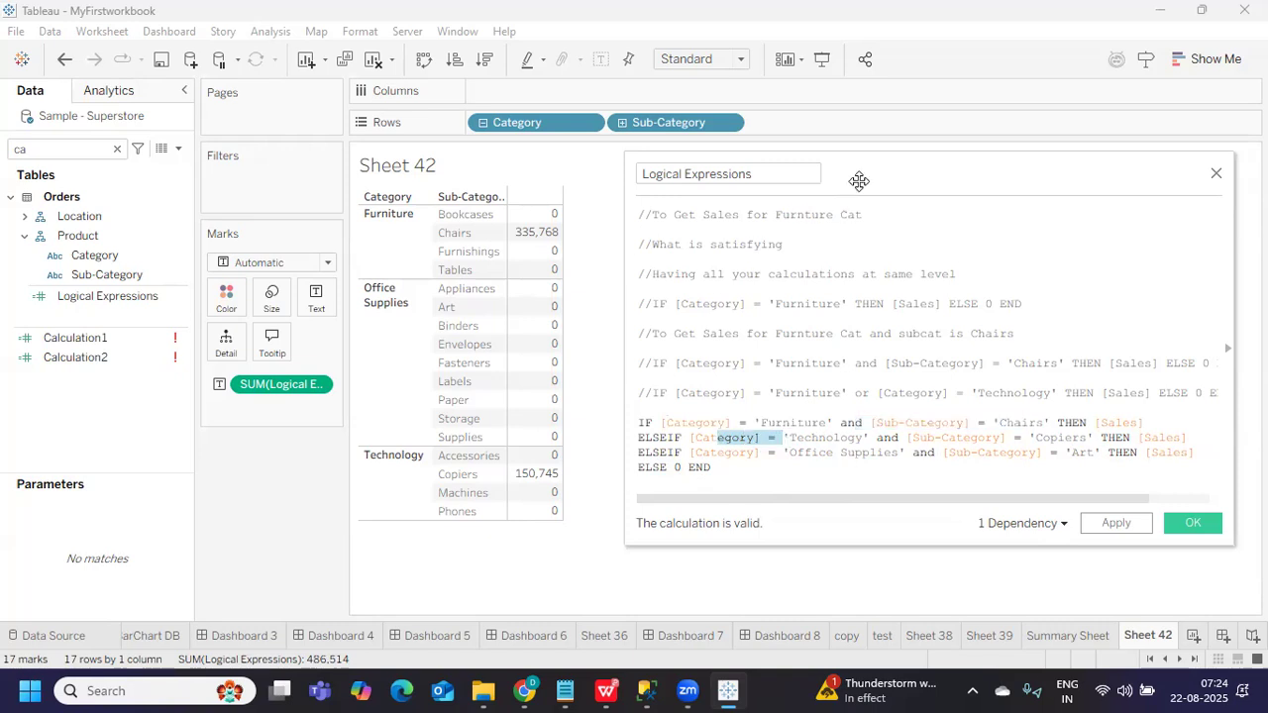
pyautogui.moveTo(855, 181); pyautogui.dragTo(629, 154)
pyautogui.moveTo(693, 557); pyautogui.dragTo(692, 572)
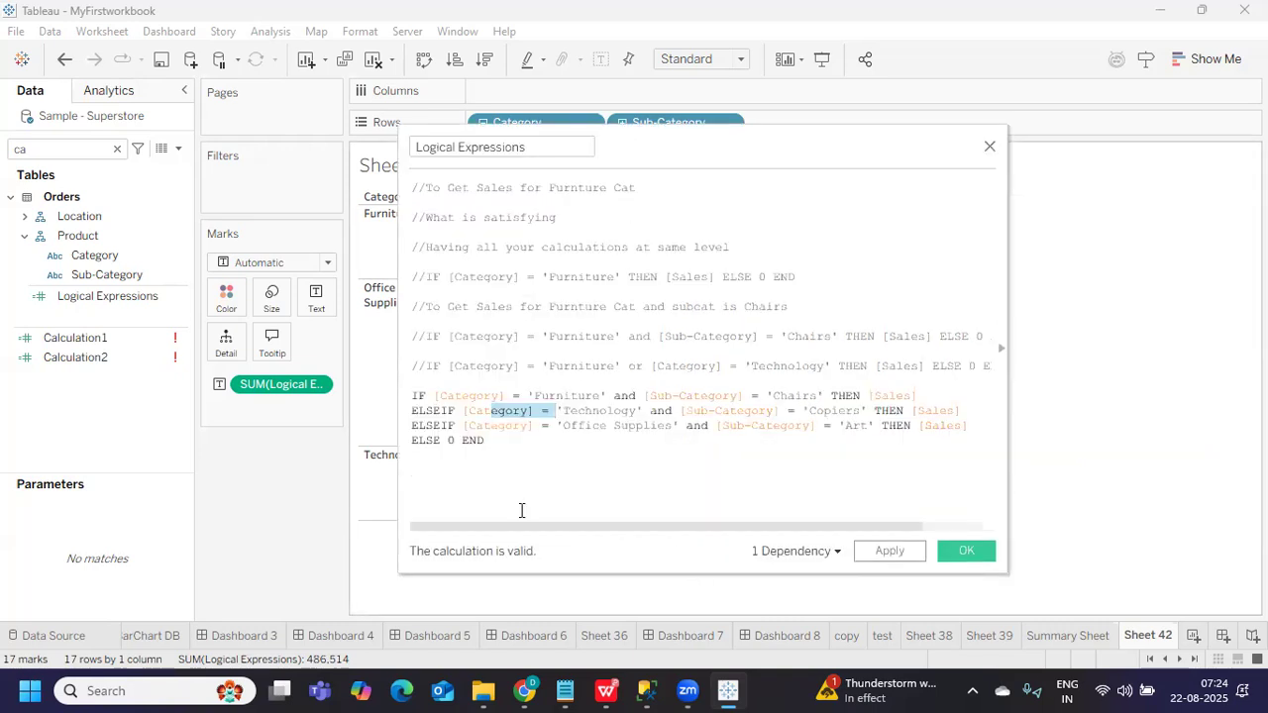
pyautogui.click(414, 395)
pyautogui.moveTo(414, 394); pyautogui.dragTo(535, 458)
pyautogui.click(535, 459)
# Apply the Office Supplies Art branch so Sheet 42 adds Art's 27,659, totalling 514,173
pyautogui.doubleClick(416, 395)
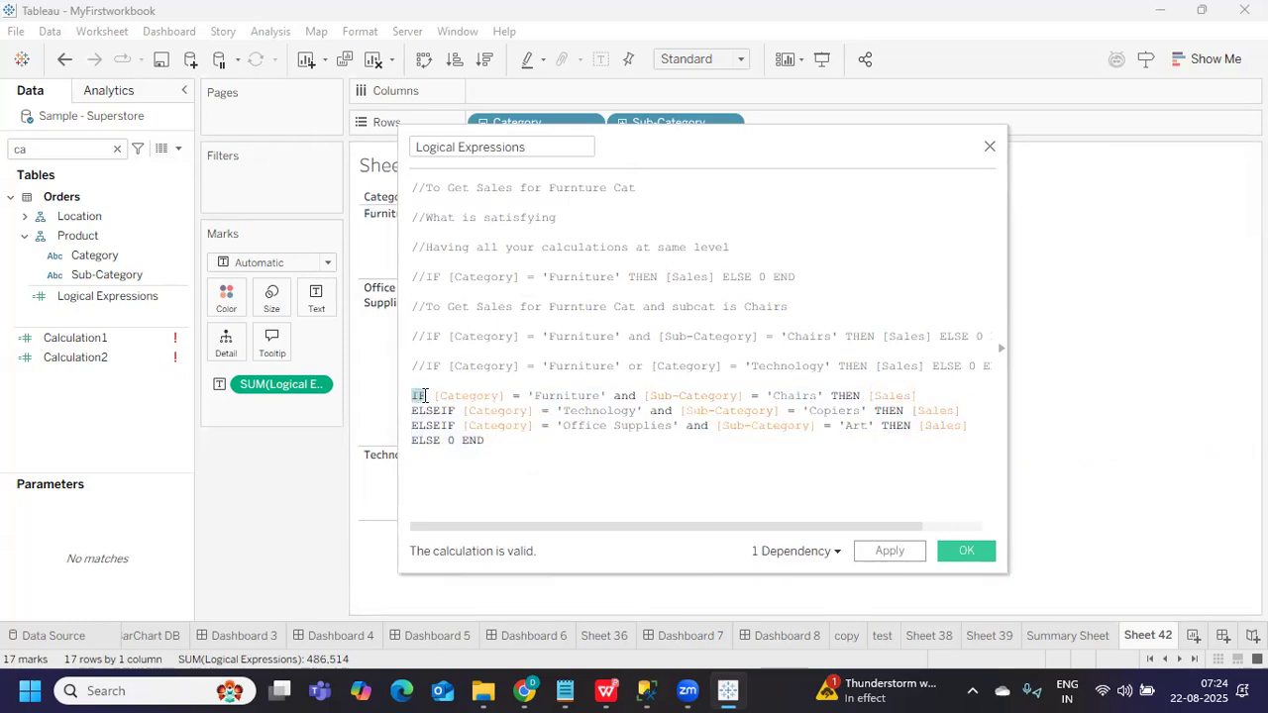
pyautogui.doubleClick(465, 440)
pyautogui.tripleClick(419, 395)
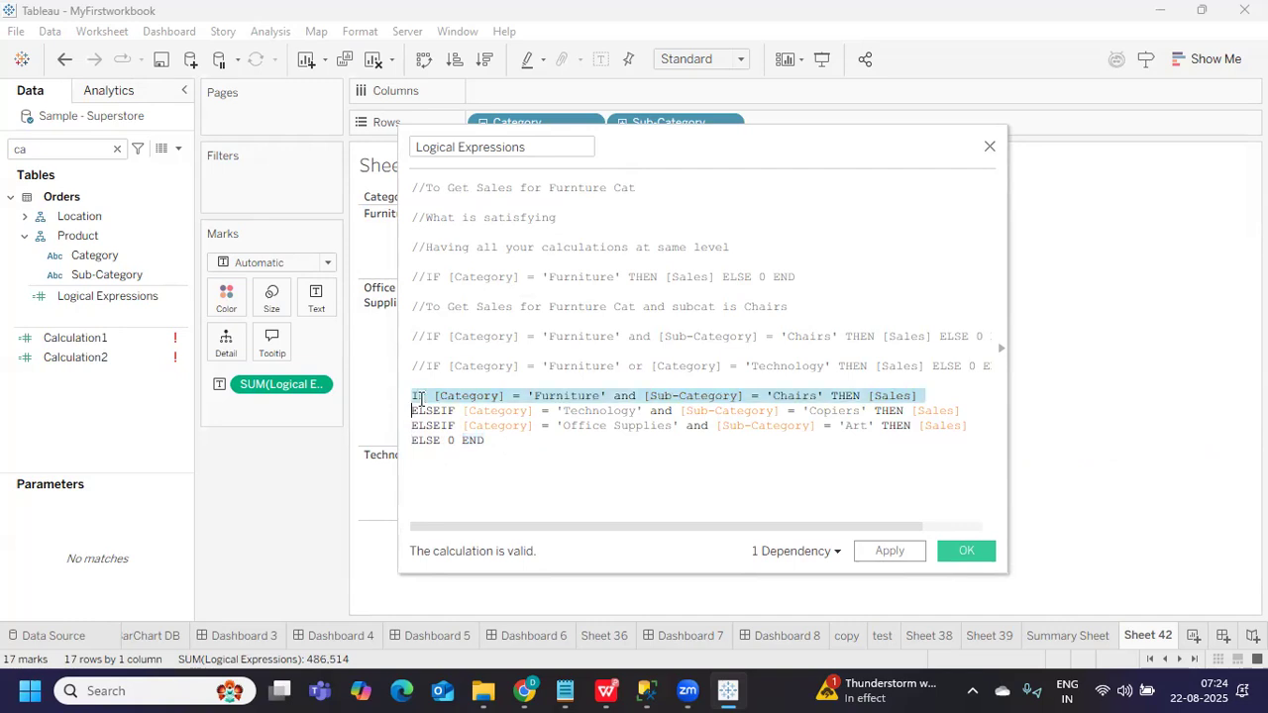
pyautogui.doubleClick(470, 440)
pyautogui.click(499, 462)
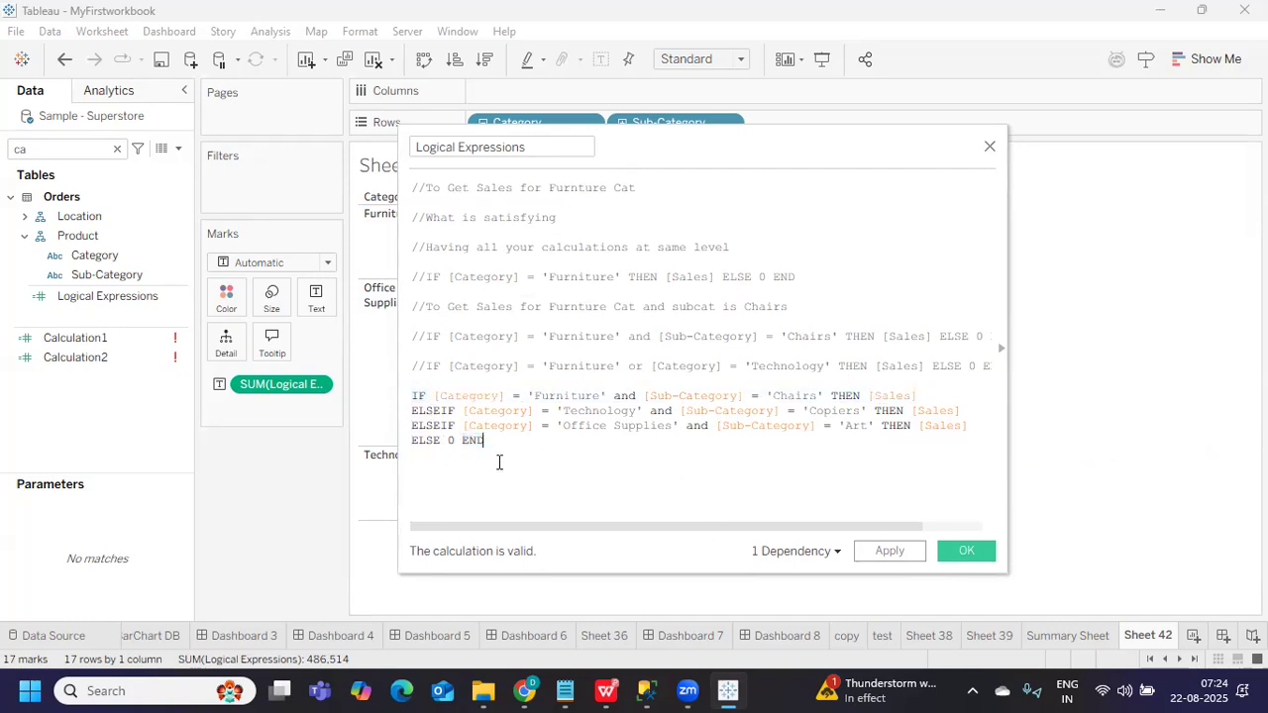
pyautogui.moveTo(418, 411)
pyautogui.mouseDown()
pyautogui.moveTo(456, 410)
pyautogui.moveTo(443, 411)
pyautogui.mouseUp()
pyautogui.click(475, 442)
pyautogui.click(615, 470)
pyautogui.click(887, 552)
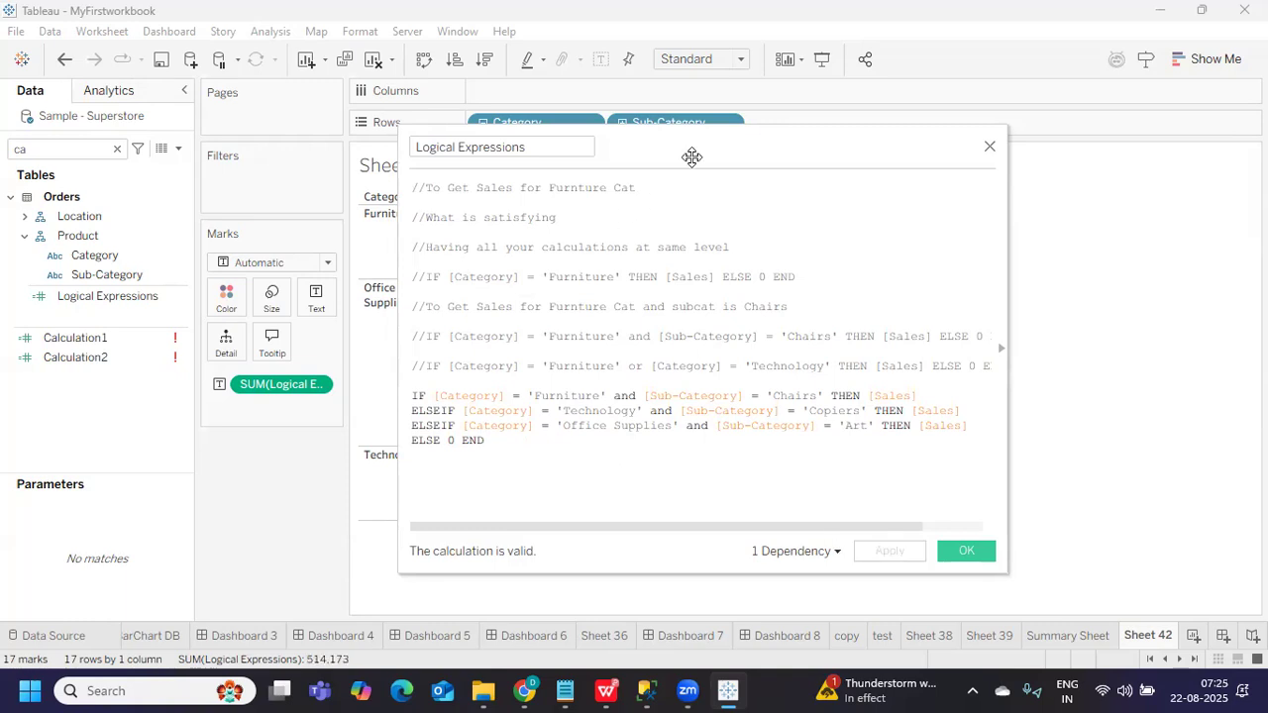
pyautogui.moveTo(700, 148); pyautogui.dragTo(979, 147)
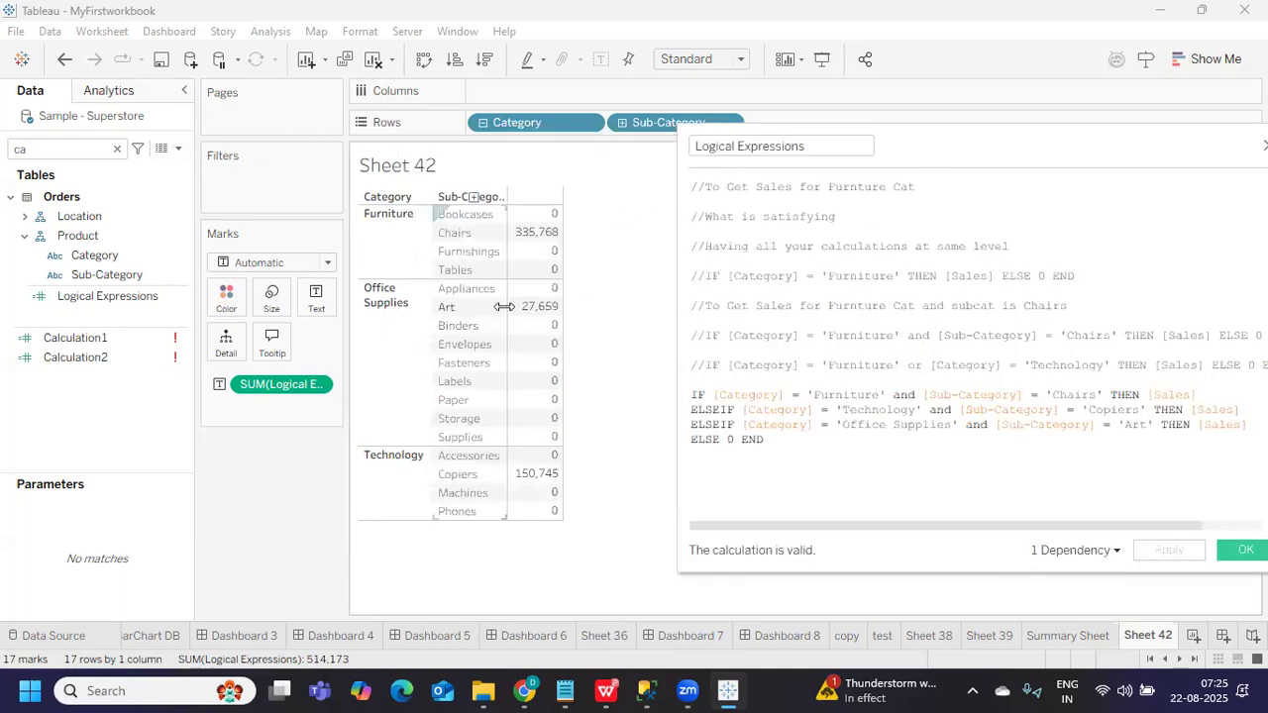
# Add a placeholder line 'if THEN elseif ELSE END' below the formula
pyautogui.click(858, 443)
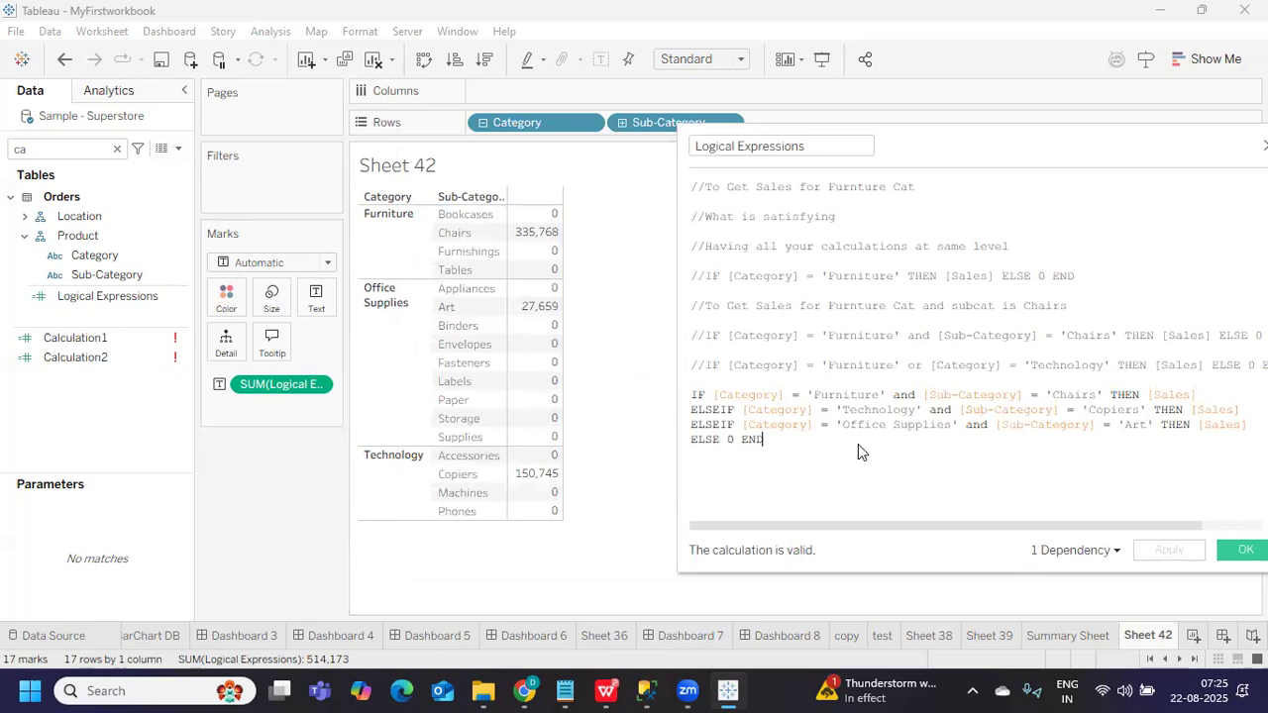
pyautogui.press('Return')
pyautogui.press('Return')
pyautogui.write('if ')
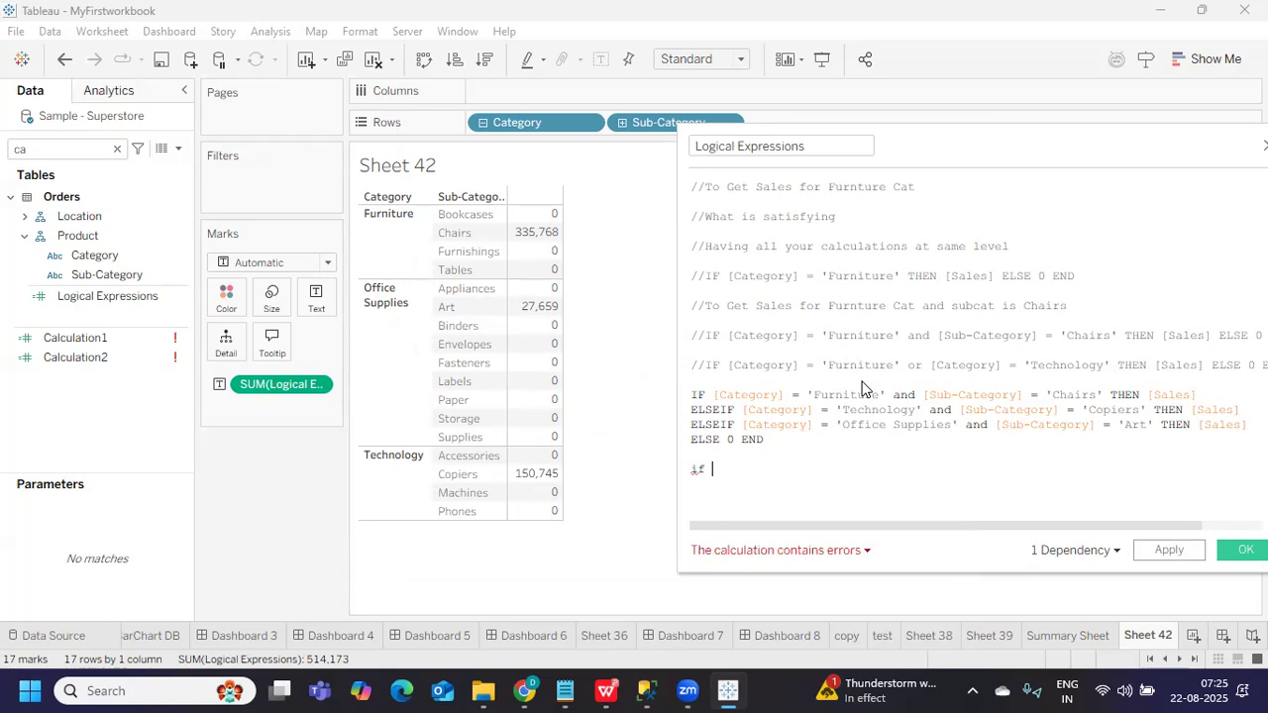
pyautogui.write('THEN')
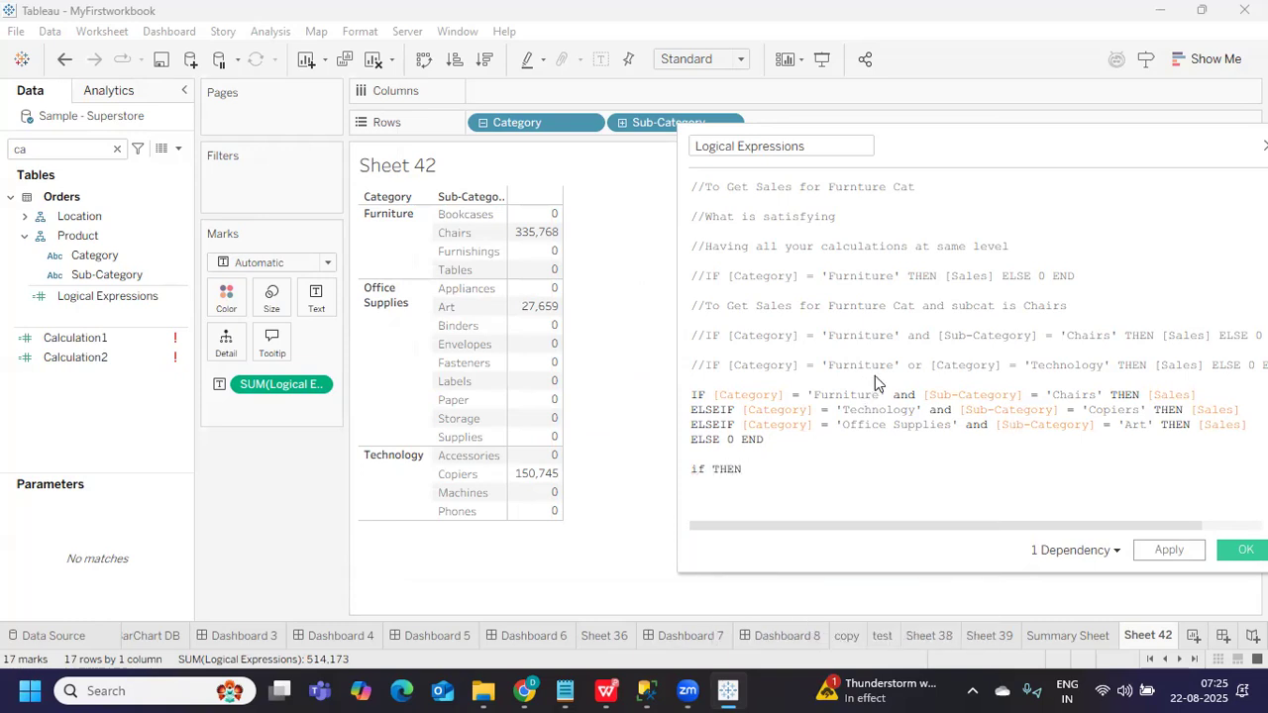
pyautogui.write(' ELSE END')
pyautogui.press('Left')
pyautogui.press('Left')
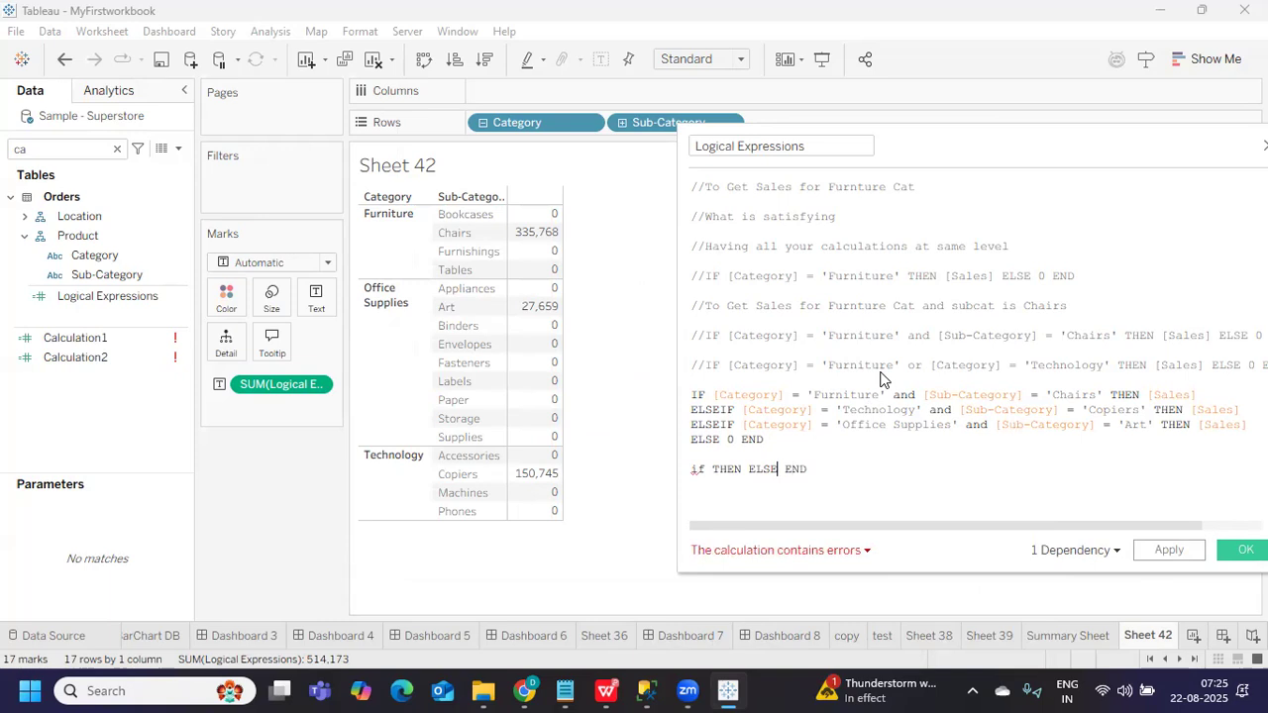
pyautogui.write('seif')
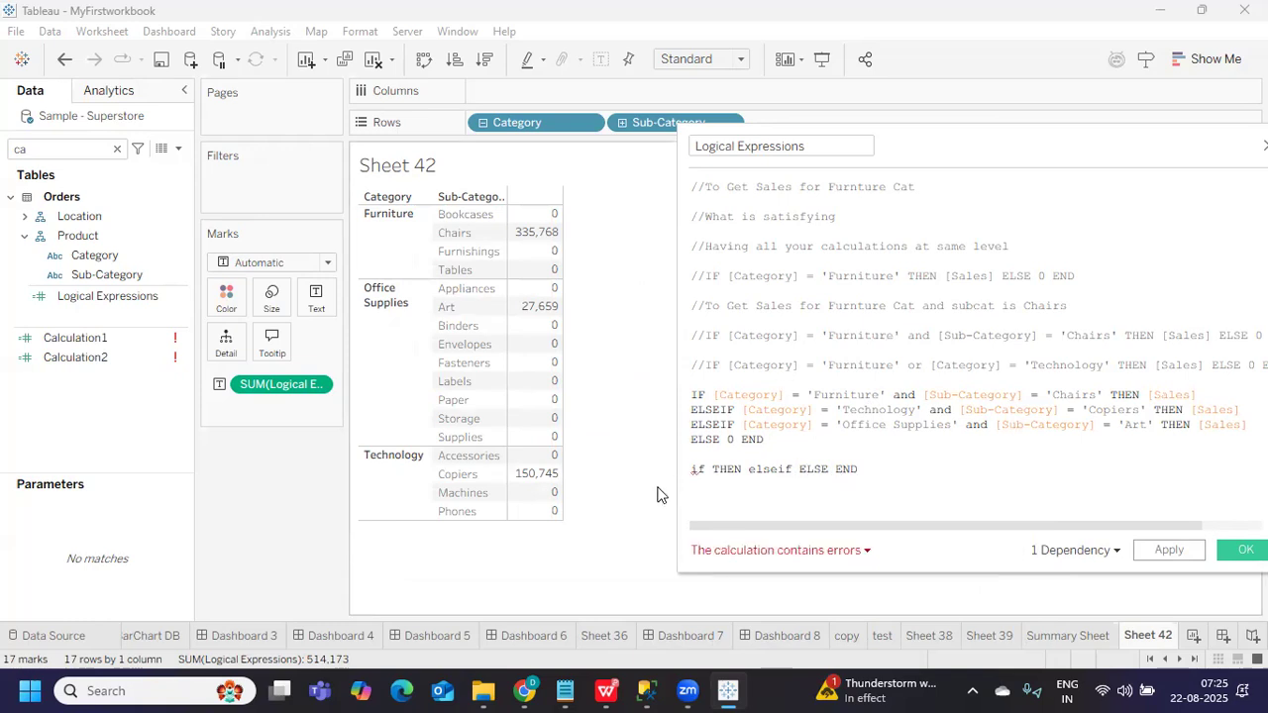
# Comment out the IF, both ELSEIF, ELSE 0 END and placeholder lines with //
pyautogui.click(692, 395)
pyautogui.write('//')
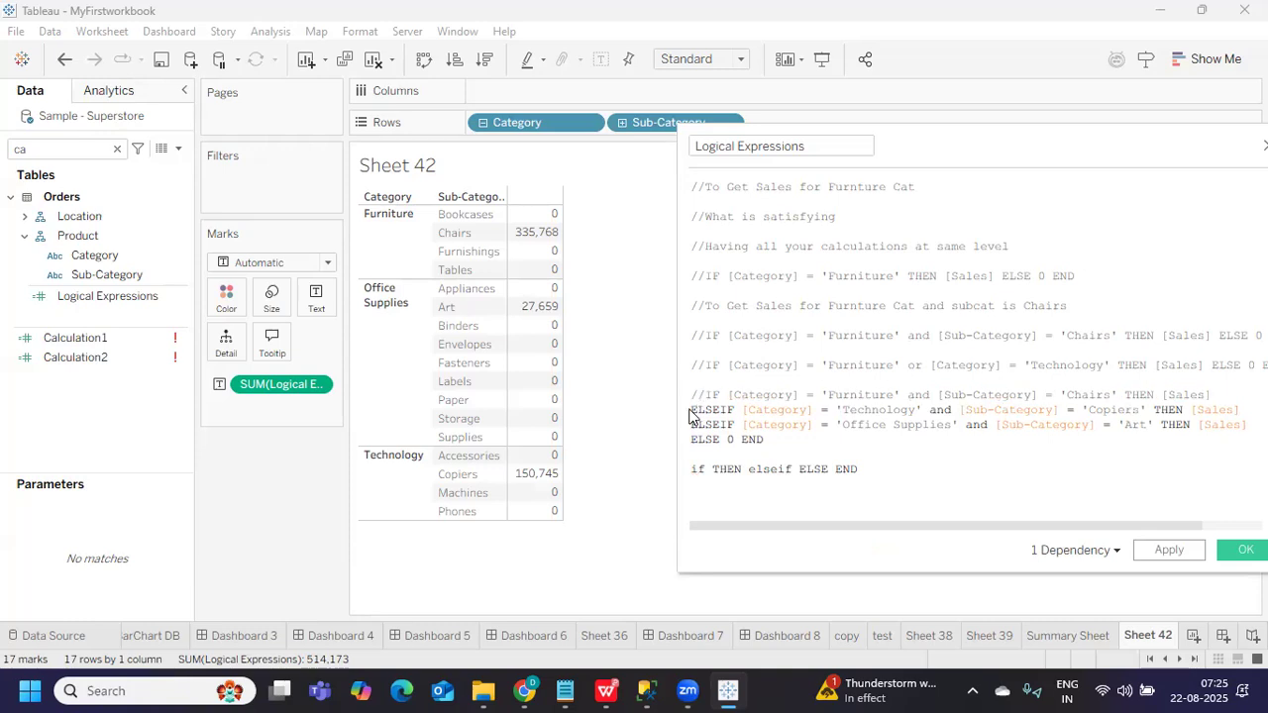
pyautogui.click(691, 409)
pyautogui.write('//')
pyautogui.click(692, 425)
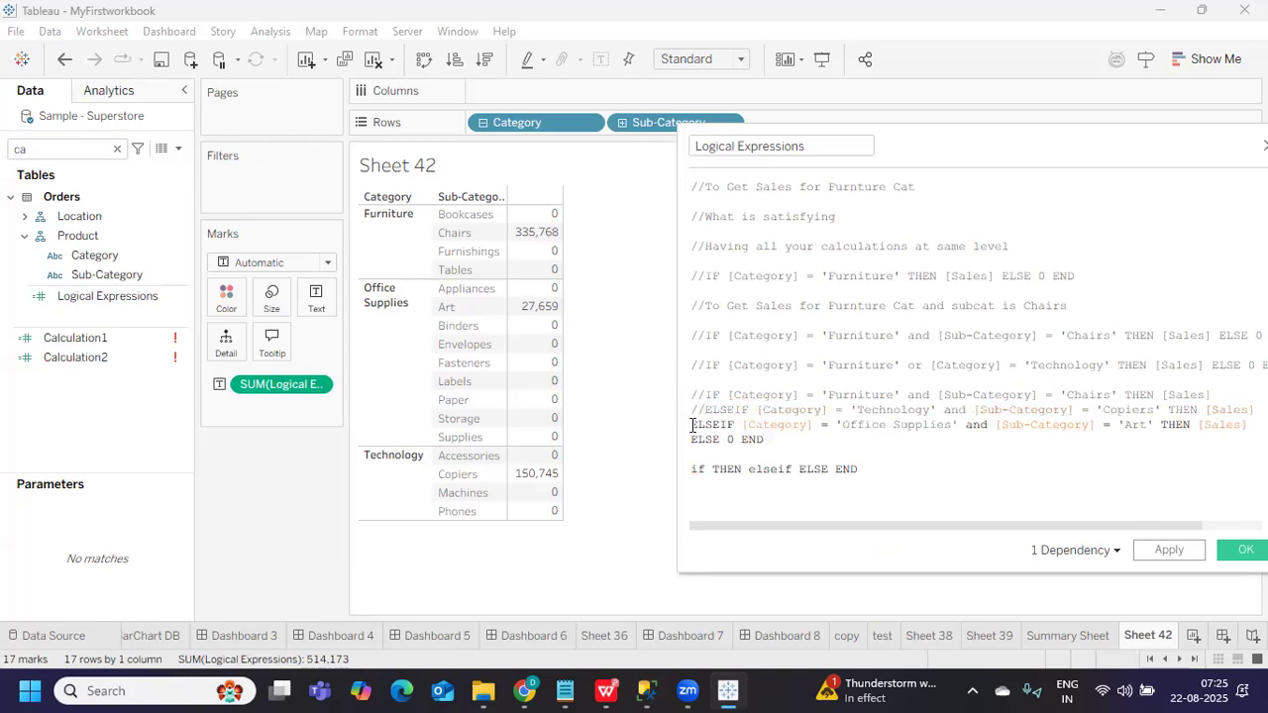
pyautogui.write('//')
pyautogui.click(692, 440)
pyautogui.write('//')
pyautogui.click(693, 468)
pyautogui.write('//')
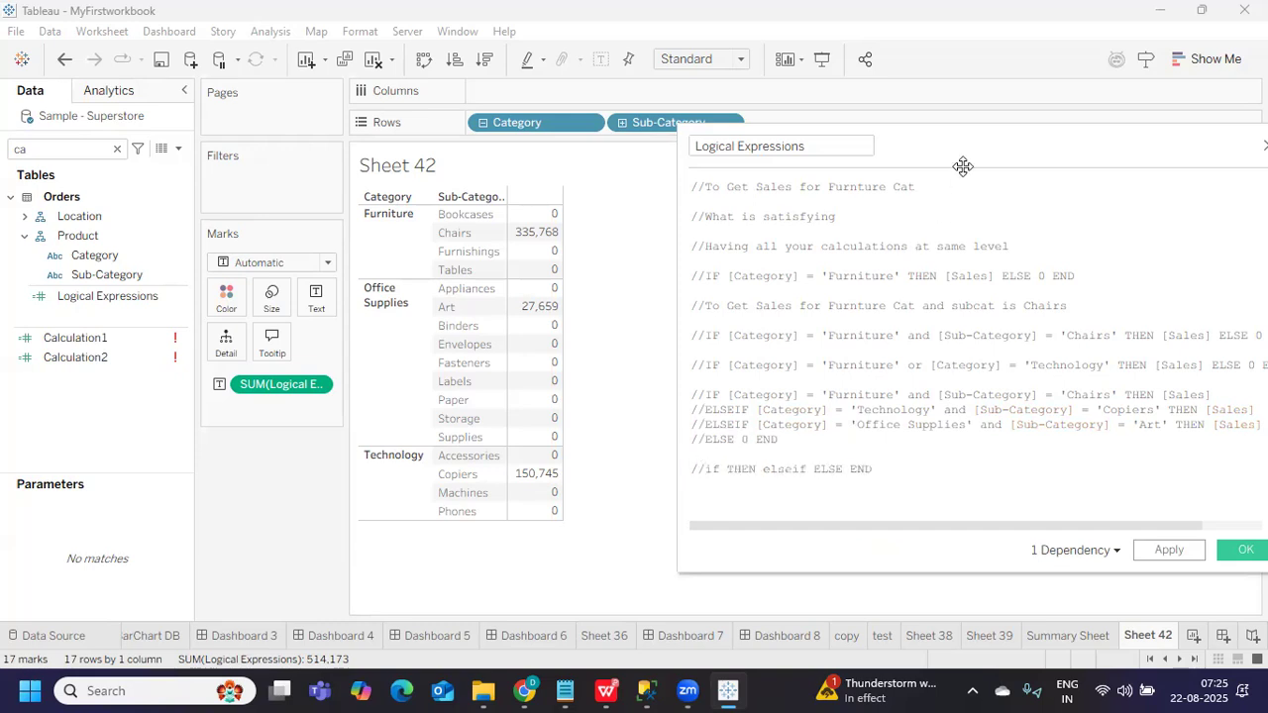
pyautogui.moveTo(963, 146); pyautogui.dragTo(914, 144)
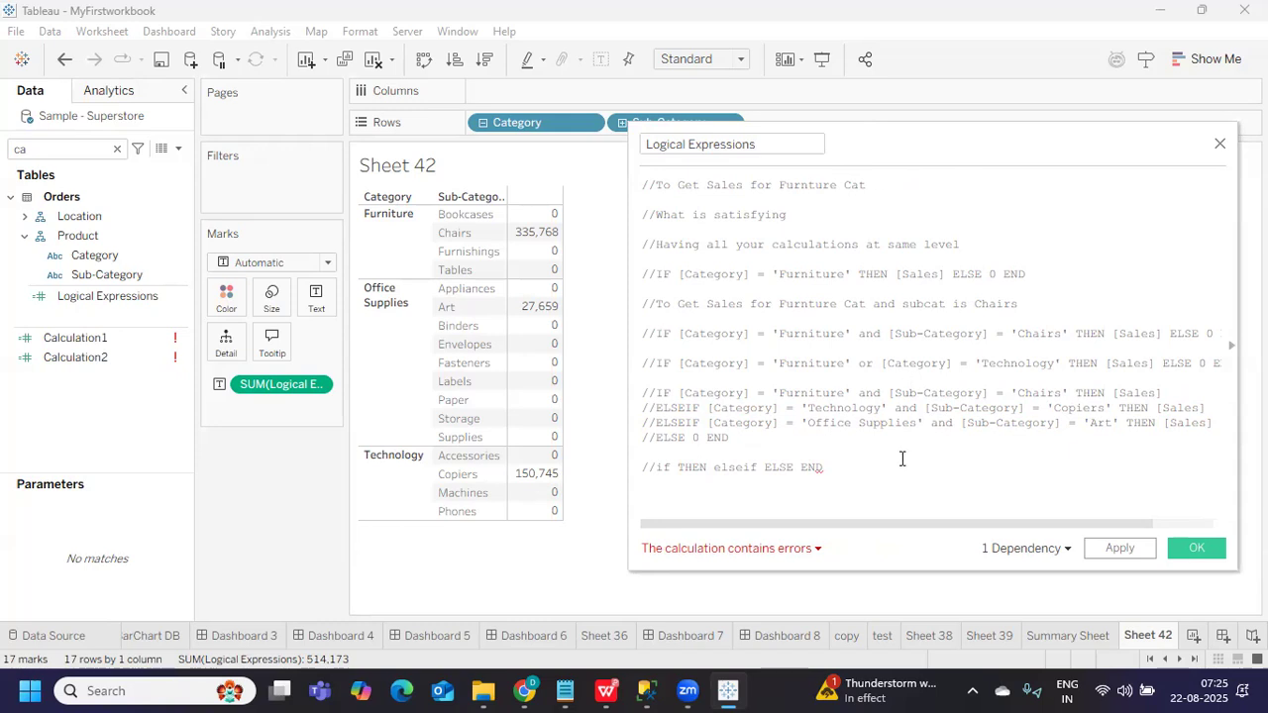
# Write IIF([Category] = 'Furniture',[Sales],0) on a new line below the commented block
pyautogui.click(854, 460)
pyautogui.press('Return')
pyautogui.press('Return')
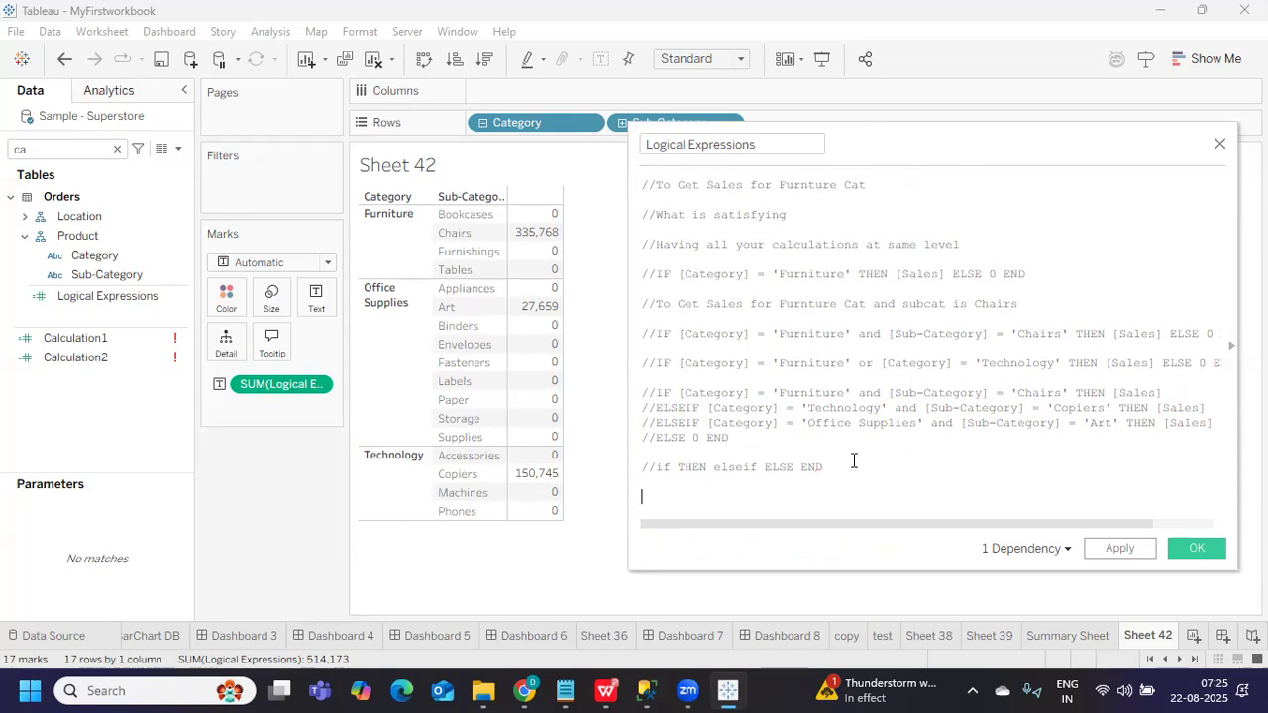
pyautogui.write('iif')
pyautogui.press('Return')
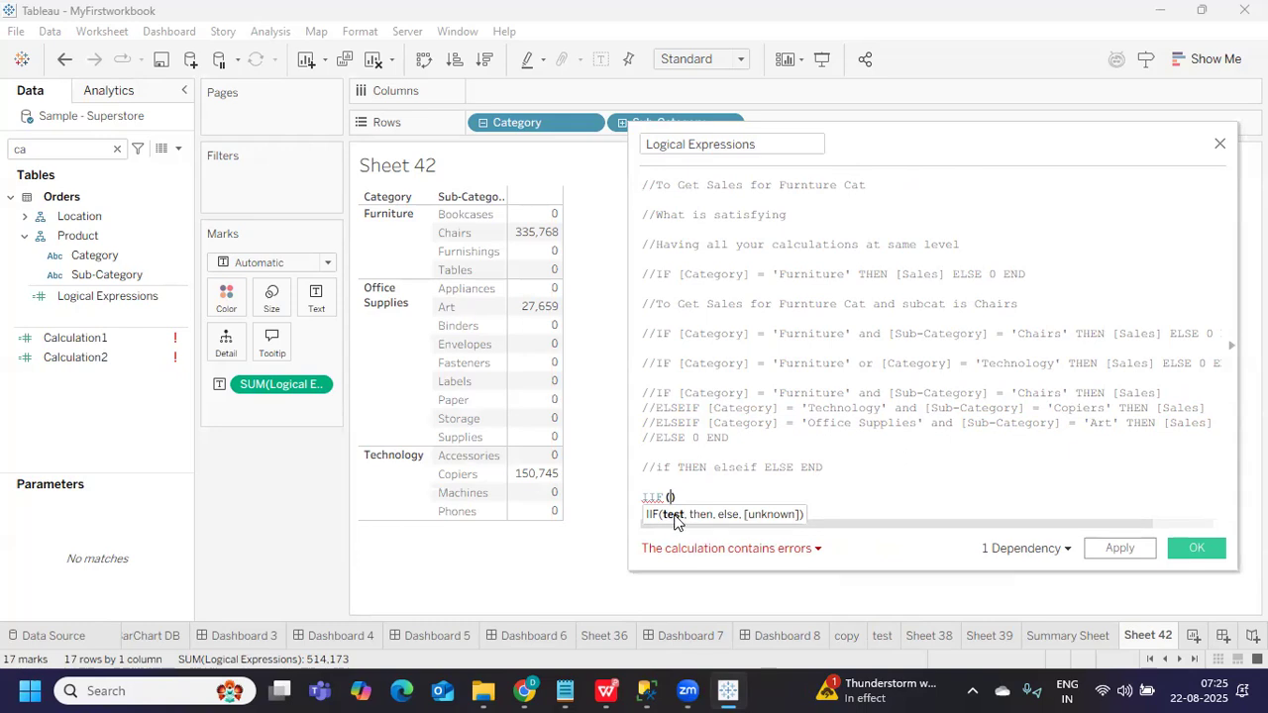
pyautogui.moveTo(677, 273); pyautogui.dragTo(852, 273)
pyautogui.hotkey('ctrl', 'c')
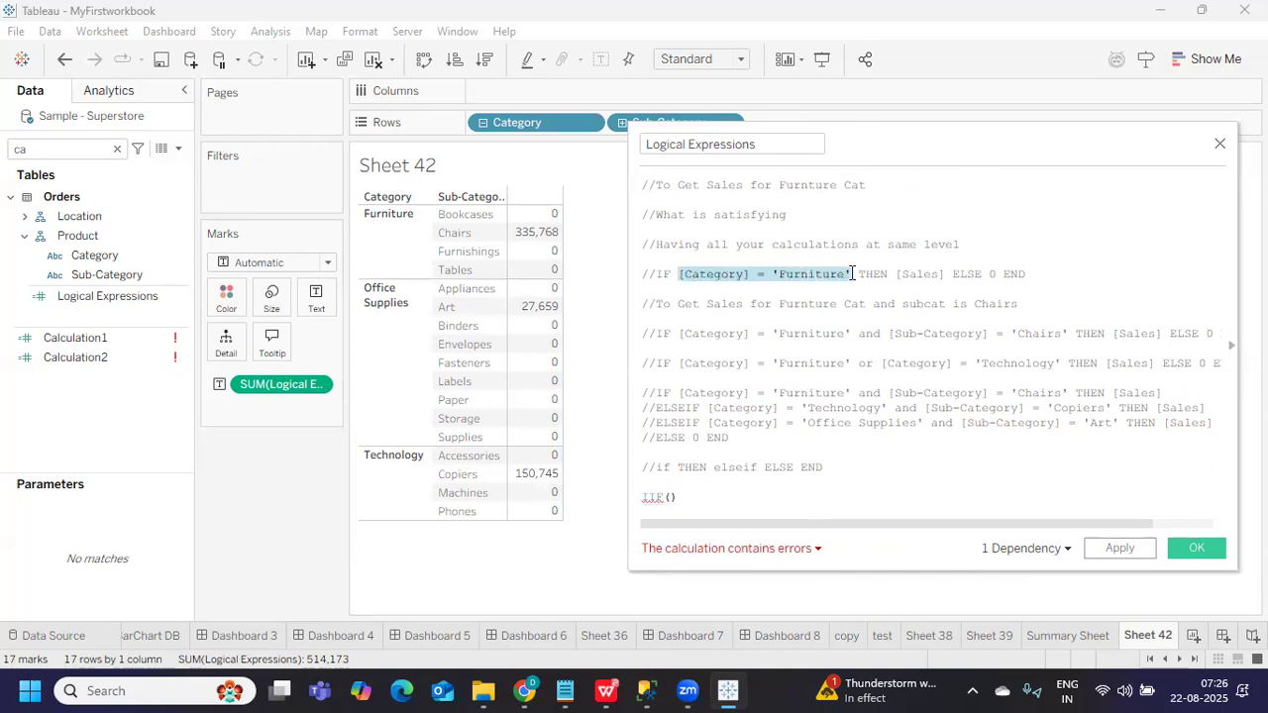
pyautogui.click(670, 498)
pyautogui.hotkey('ctrl', 'v')
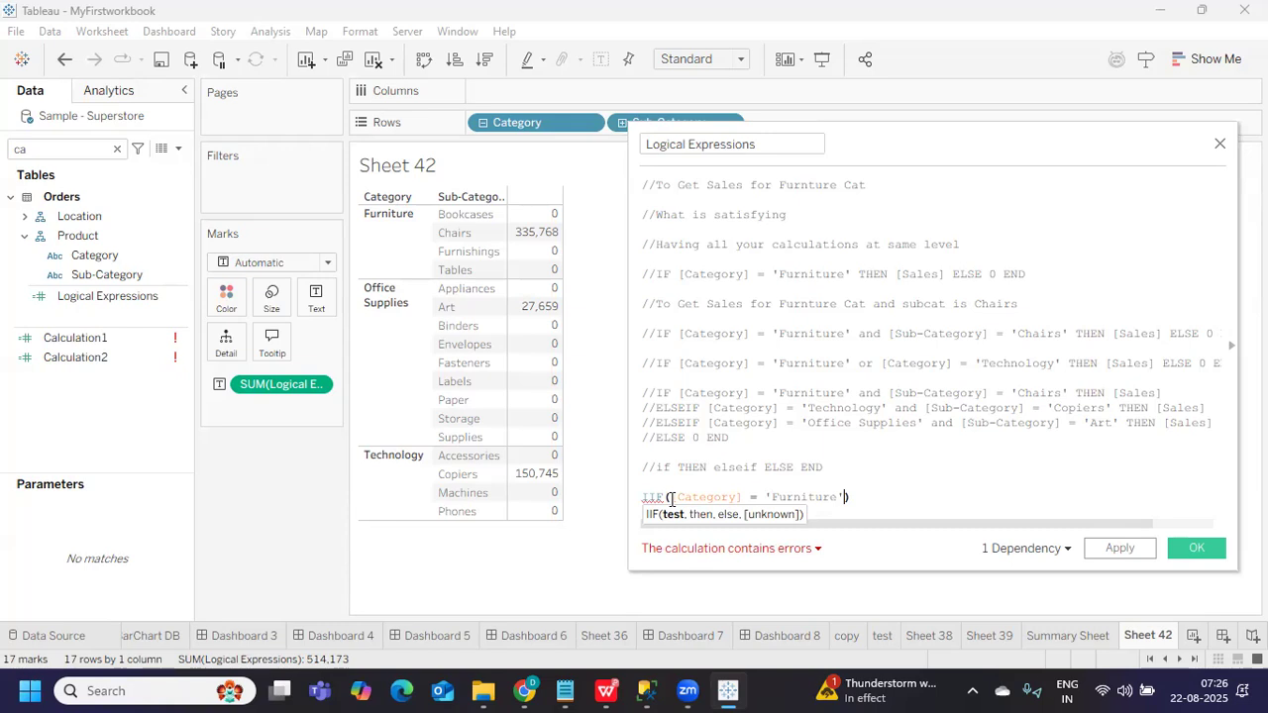
pyautogui.write(',')
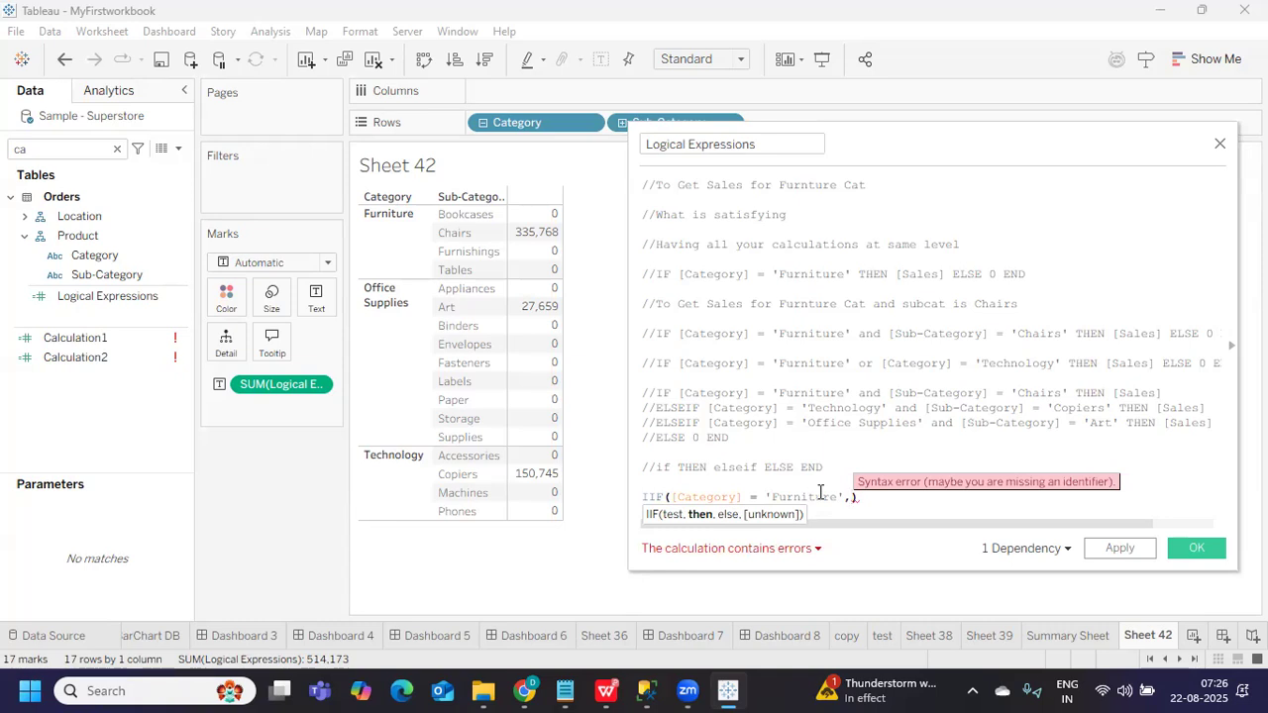
pyautogui.write('[Sa')
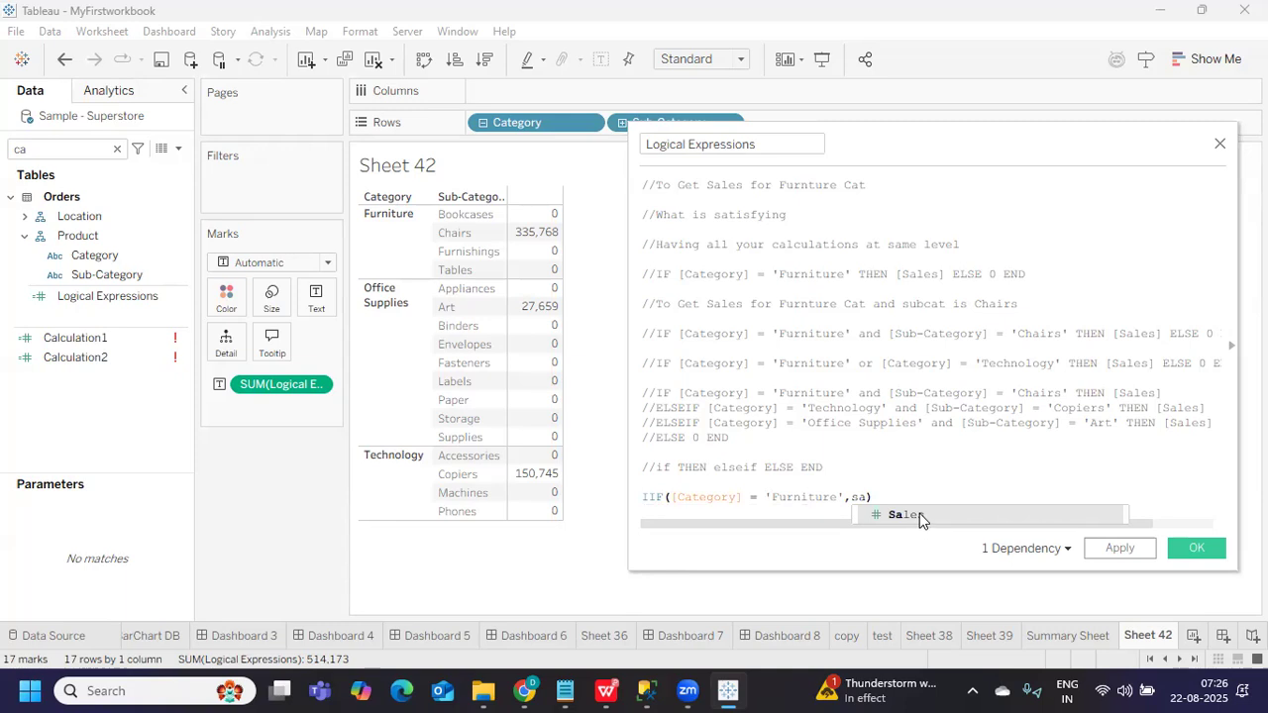
pyautogui.press('Return')
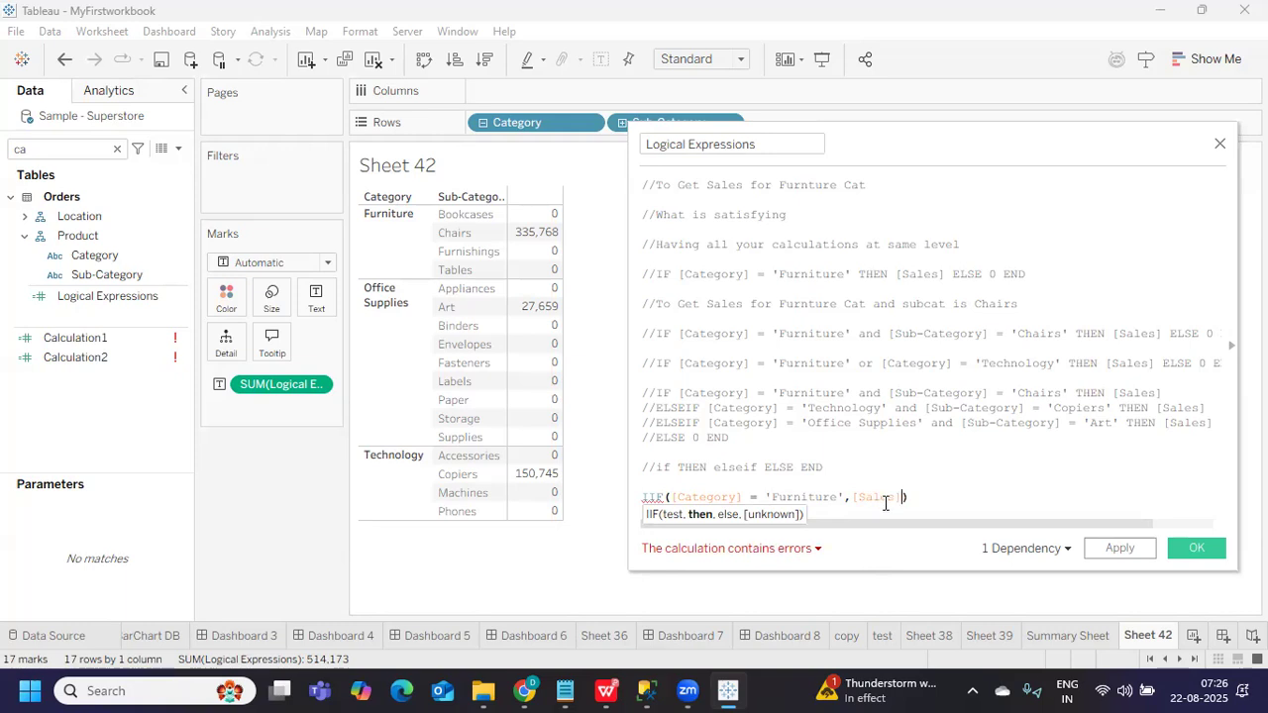
pyautogui.write(',0')
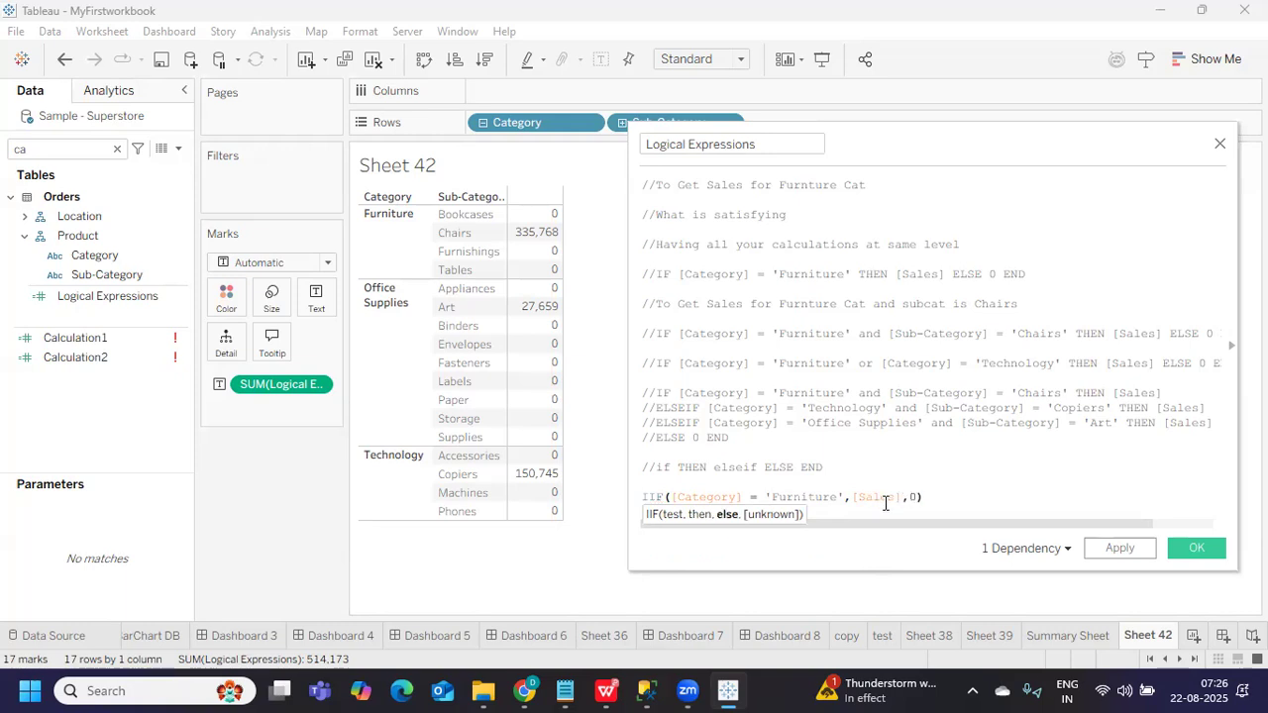
pyautogui.click(976, 483)
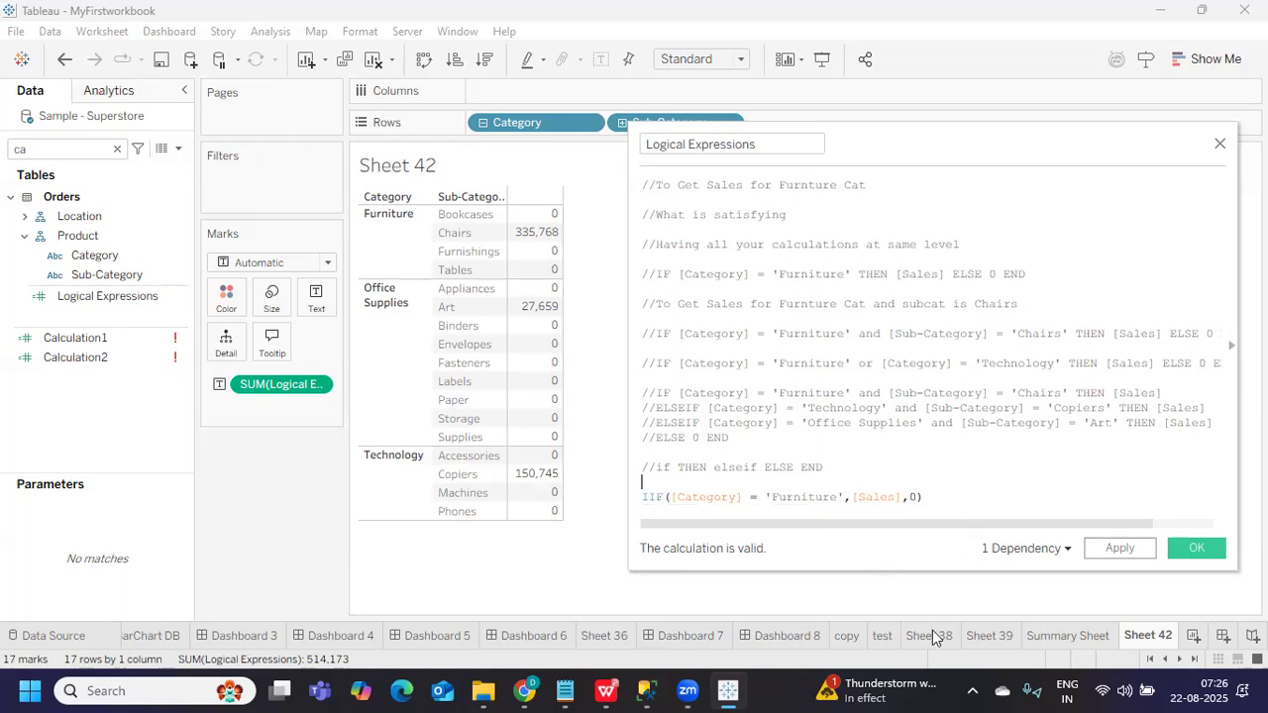
pyautogui.moveTo(911, 158); pyautogui.dragTo(844, 129)
# Enlarge the editor and apply the IIF formula, showing Furniture-only sales totalling 754,748
pyautogui.moveTo(775, 544); pyautogui.dragTo(779, 577)
pyautogui.click(780, 469)
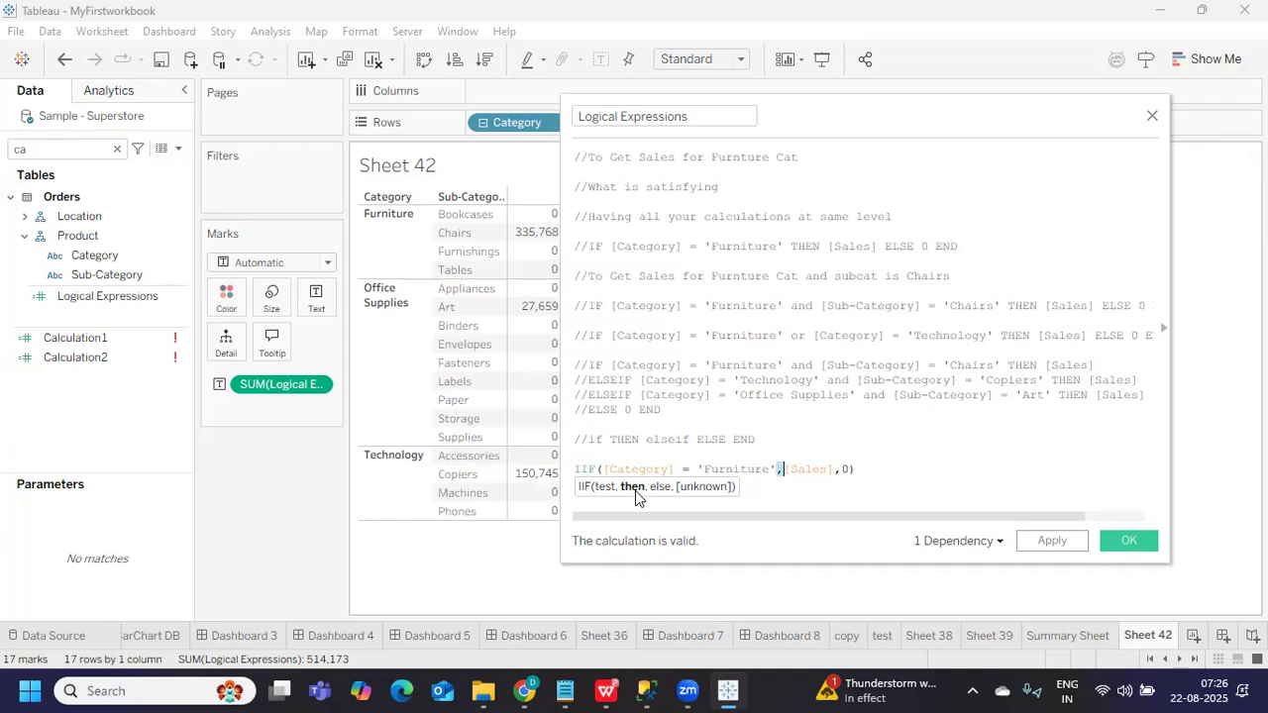
pyautogui.click(1053, 541)
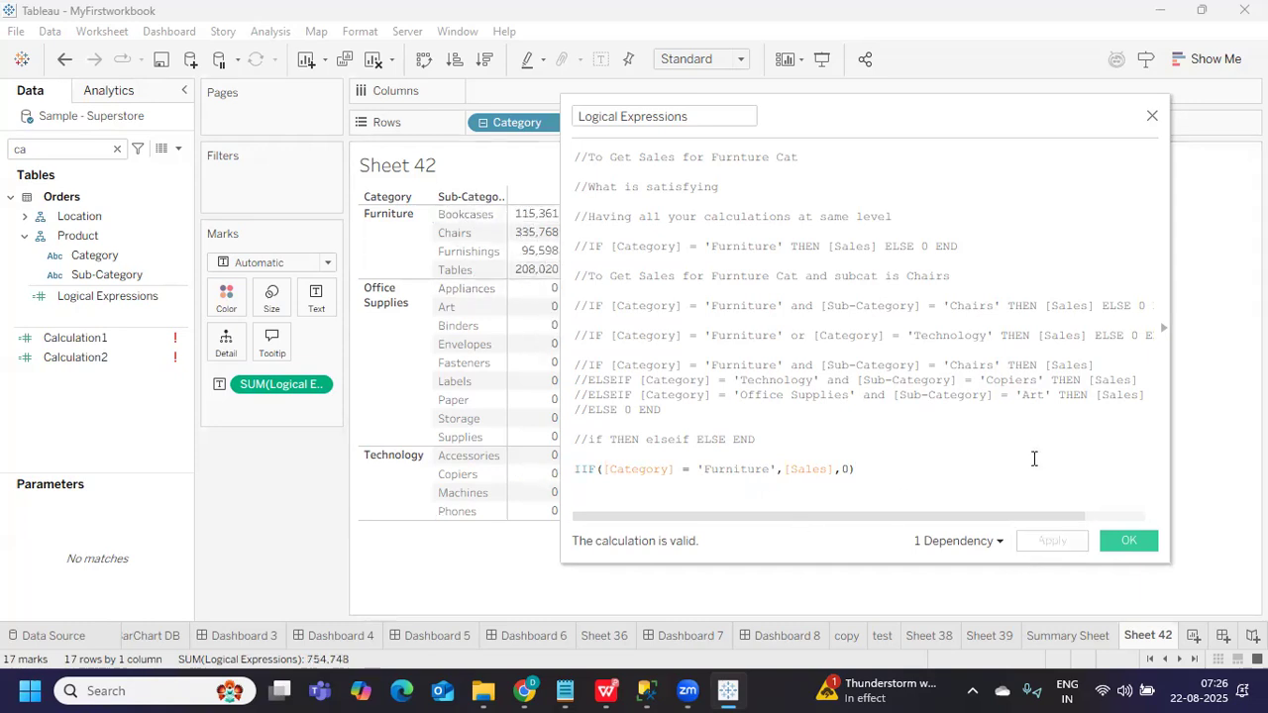
pyautogui.click(776, 470)
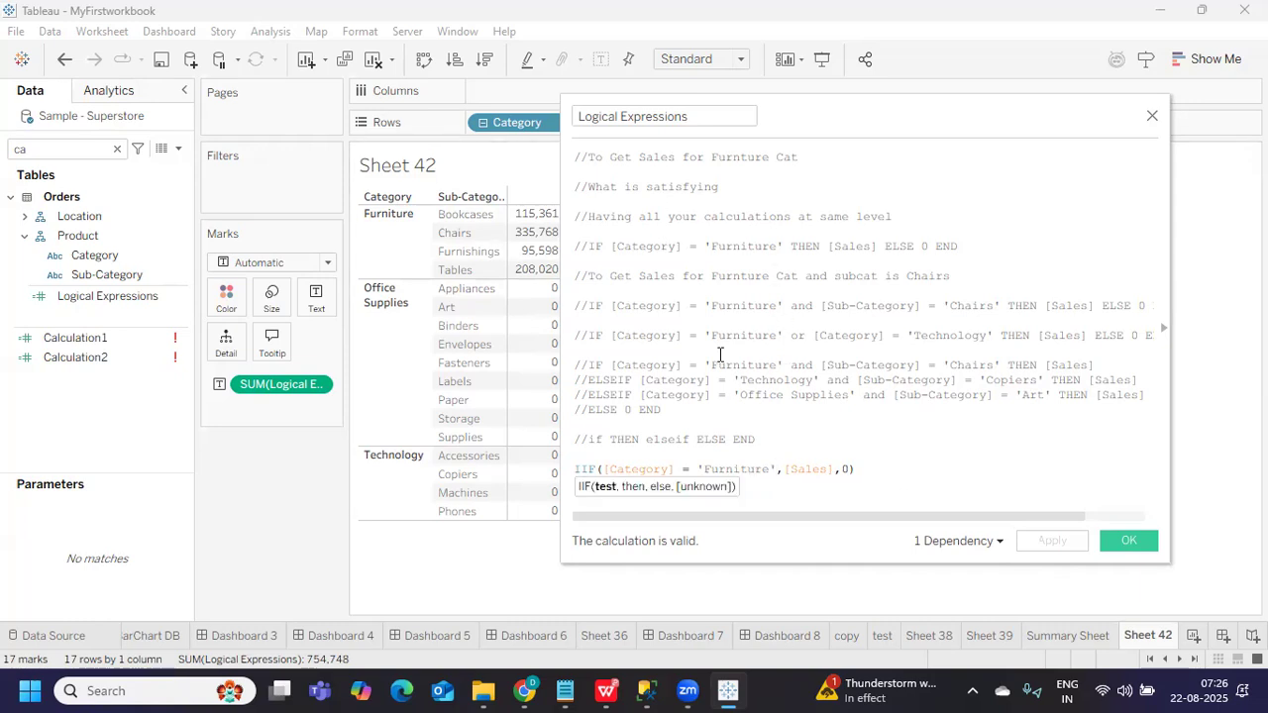
pyautogui.moveTo(610, 307)
pyautogui.mouseDown()
pyautogui.moveTo(780, 317)
pyautogui.moveTo(1003, 304)
pyautogui.mouseUp()
pyautogui.hotkey('ctrl', 'c')
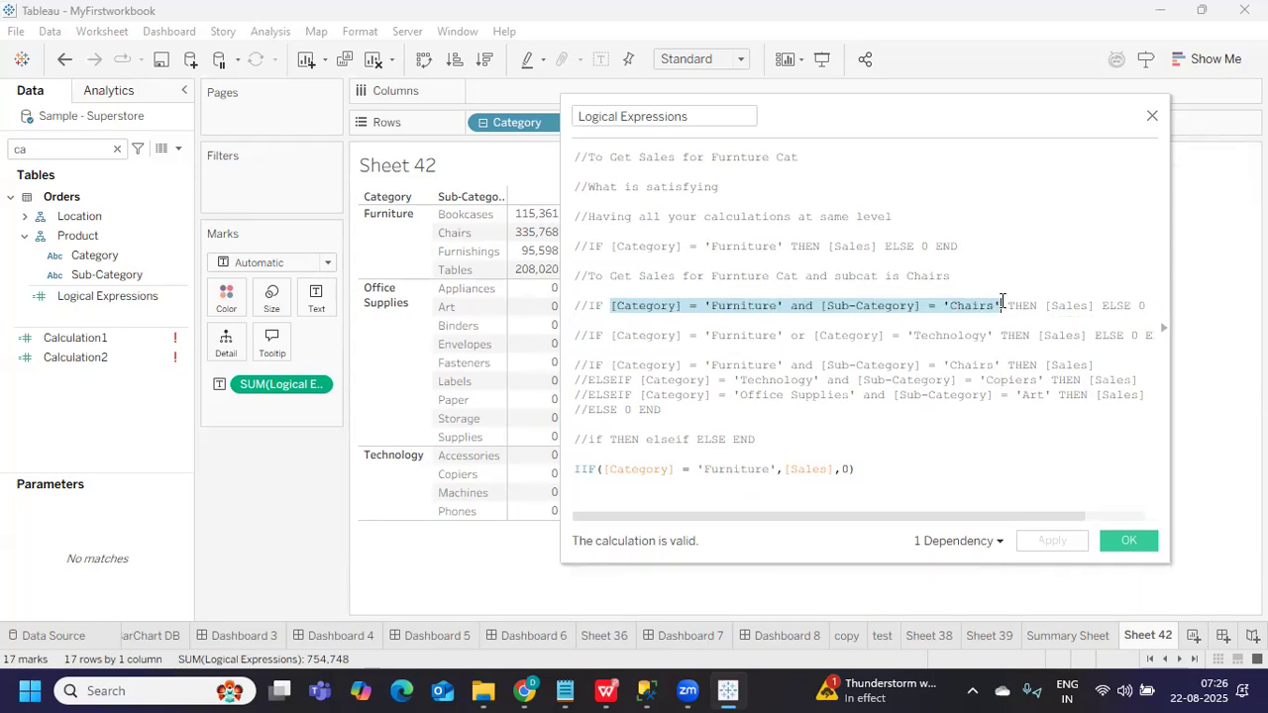
# Replace the IIF test with the Furniture-and-Chairs condition and apply, leaving only Chairs at 335,768
pyautogui.moveTo(605, 472); pyautogui.dragTo(777, 467)
pyautogui.hotkey('ctrl', 'v')
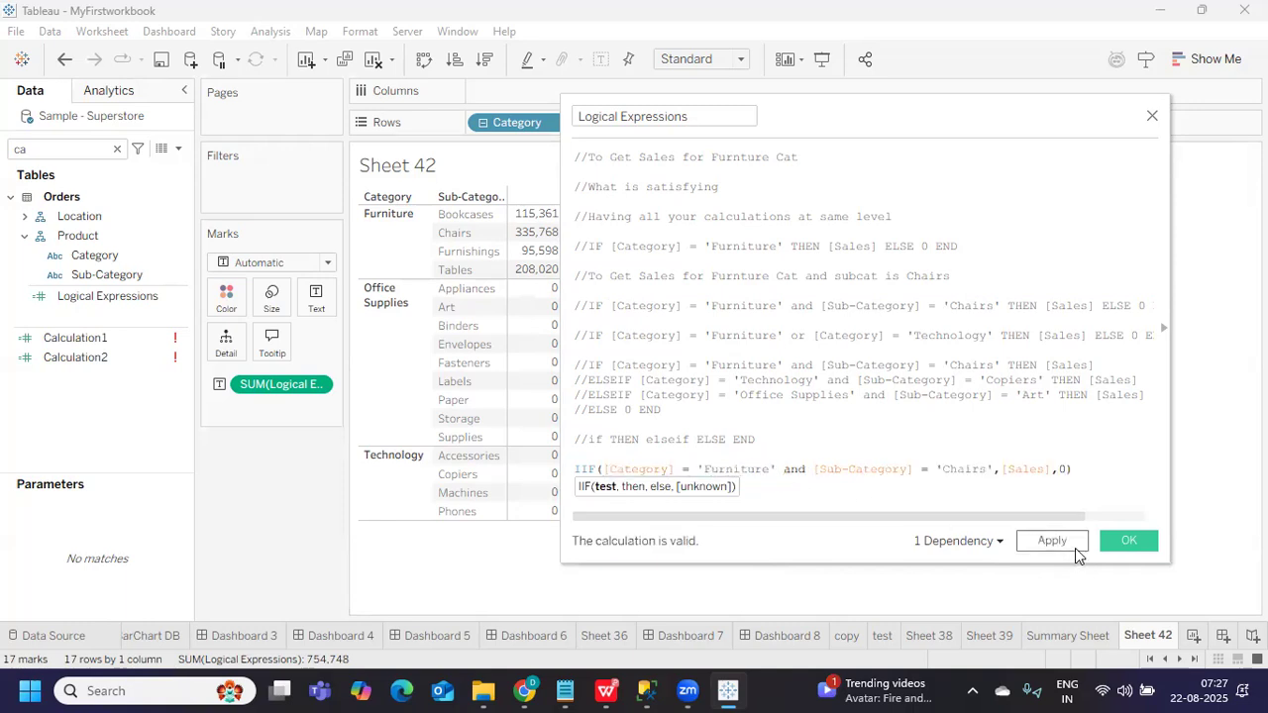
pyautogui.click(1075, 548)
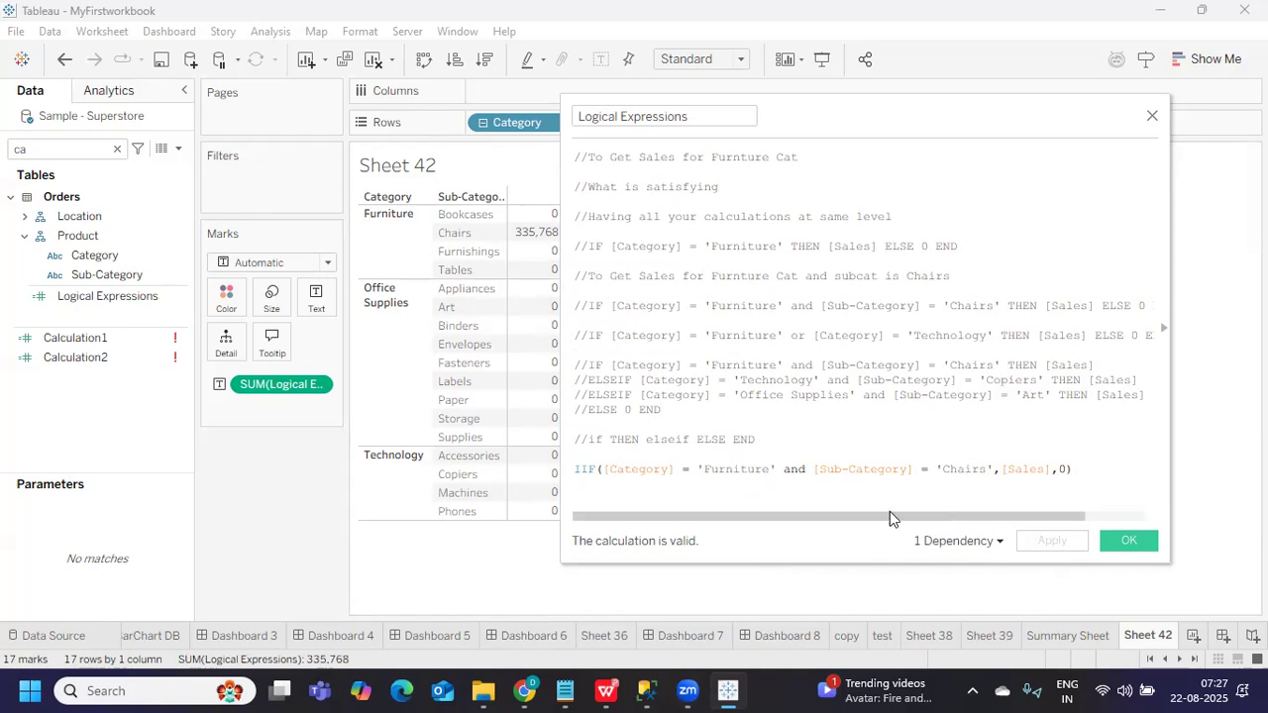
pyautogui.tripleClick(574, 470)
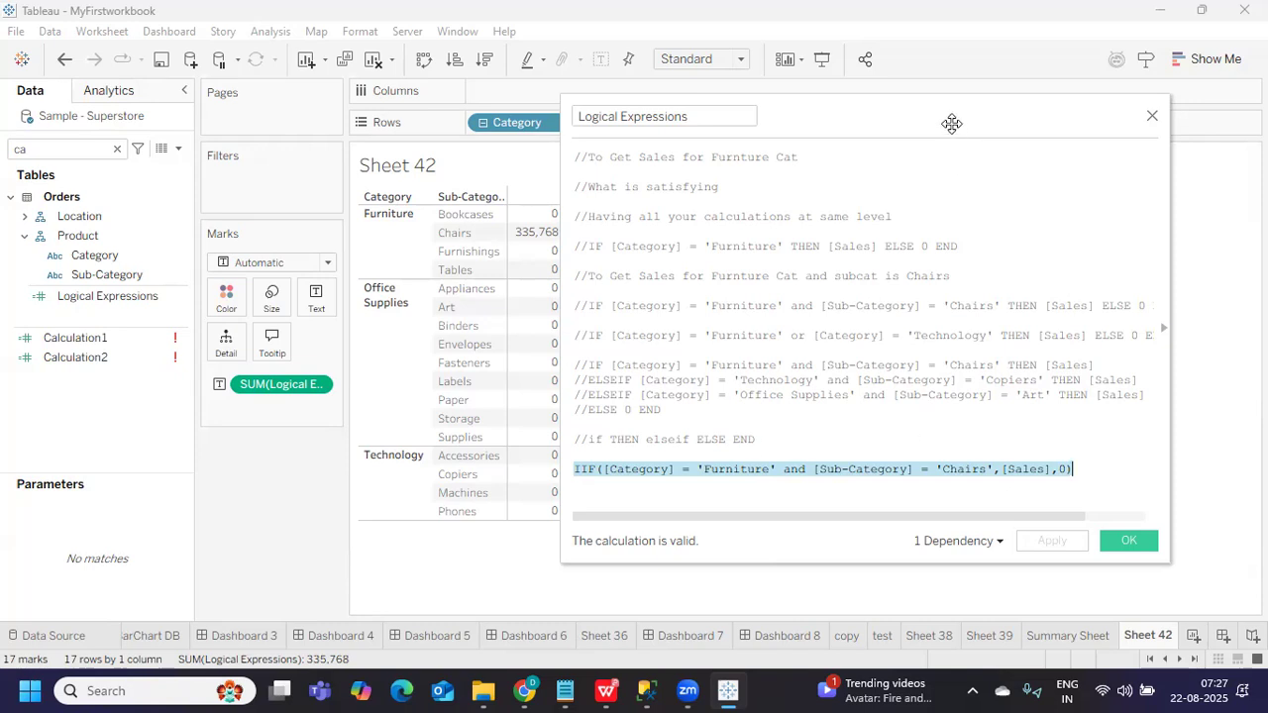
pyautogui.moveTo(951, 123); pyautogui.dragTo(1011, 135)
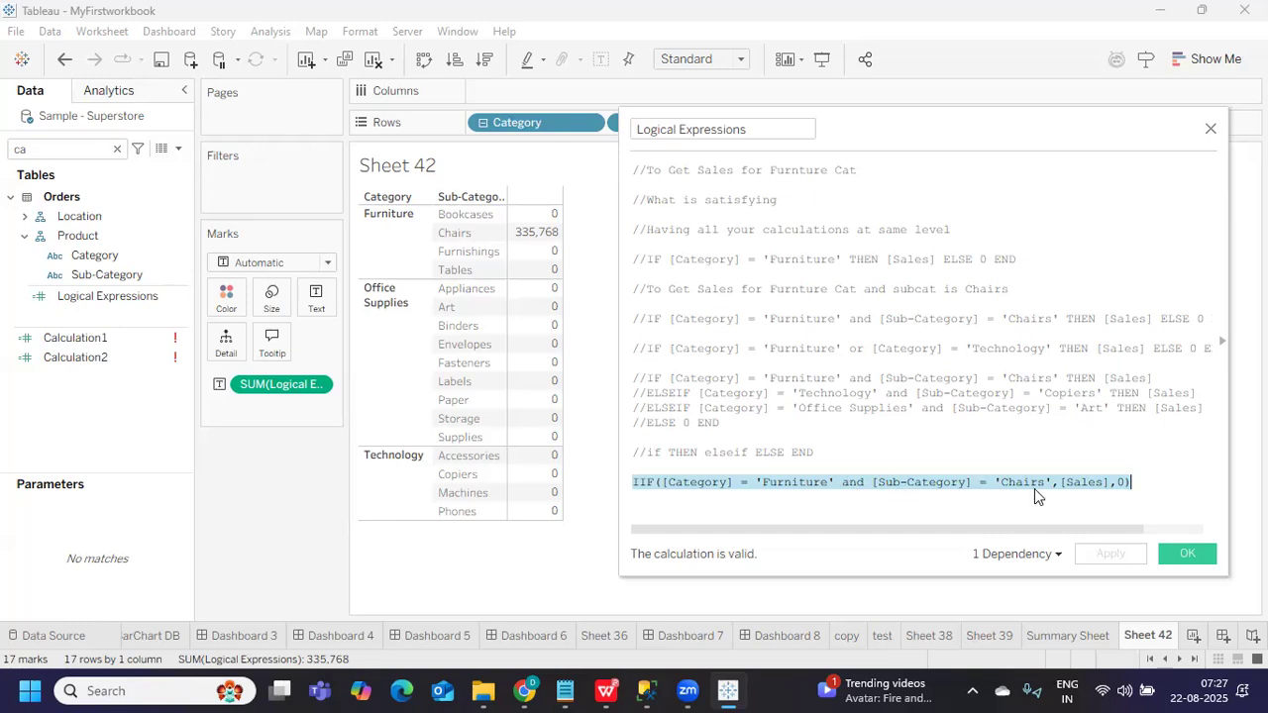
# Wrap the Sub-Category test in parentheses and add a second 'or [Sub-Category] = 'Chairs'' clause
pyautogui.click(869, 484)
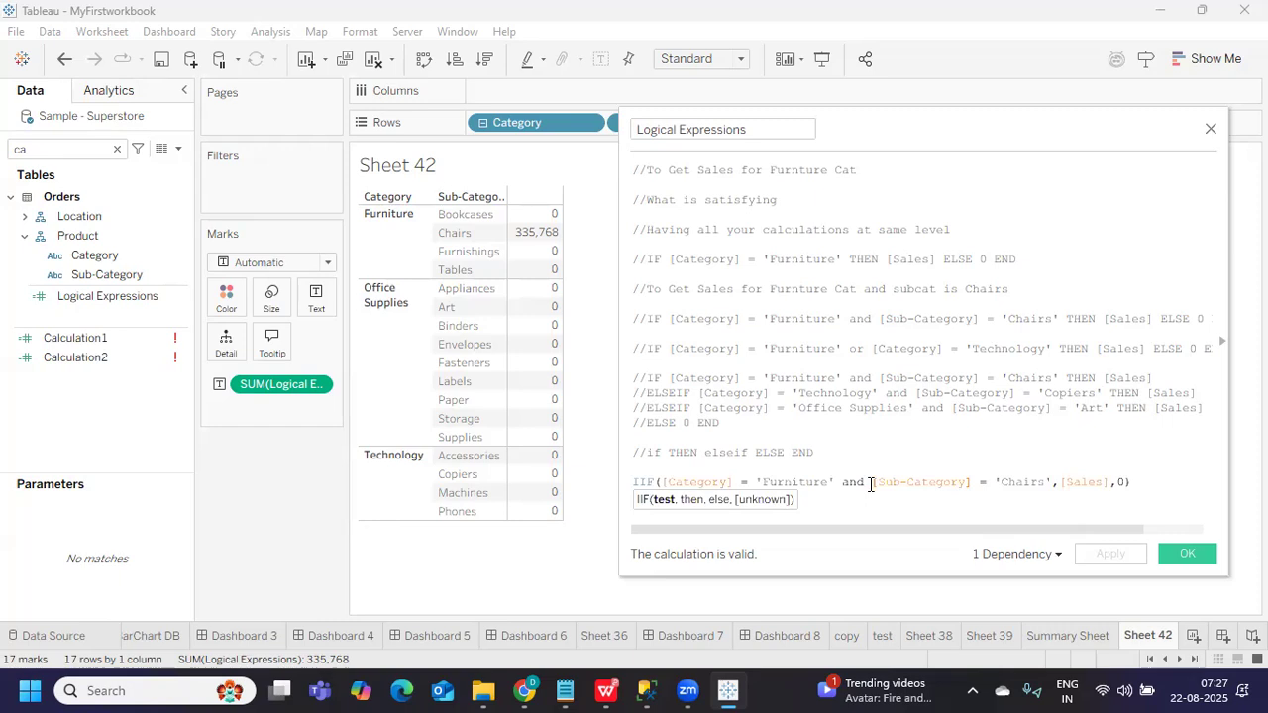
pyautogui.write('[')
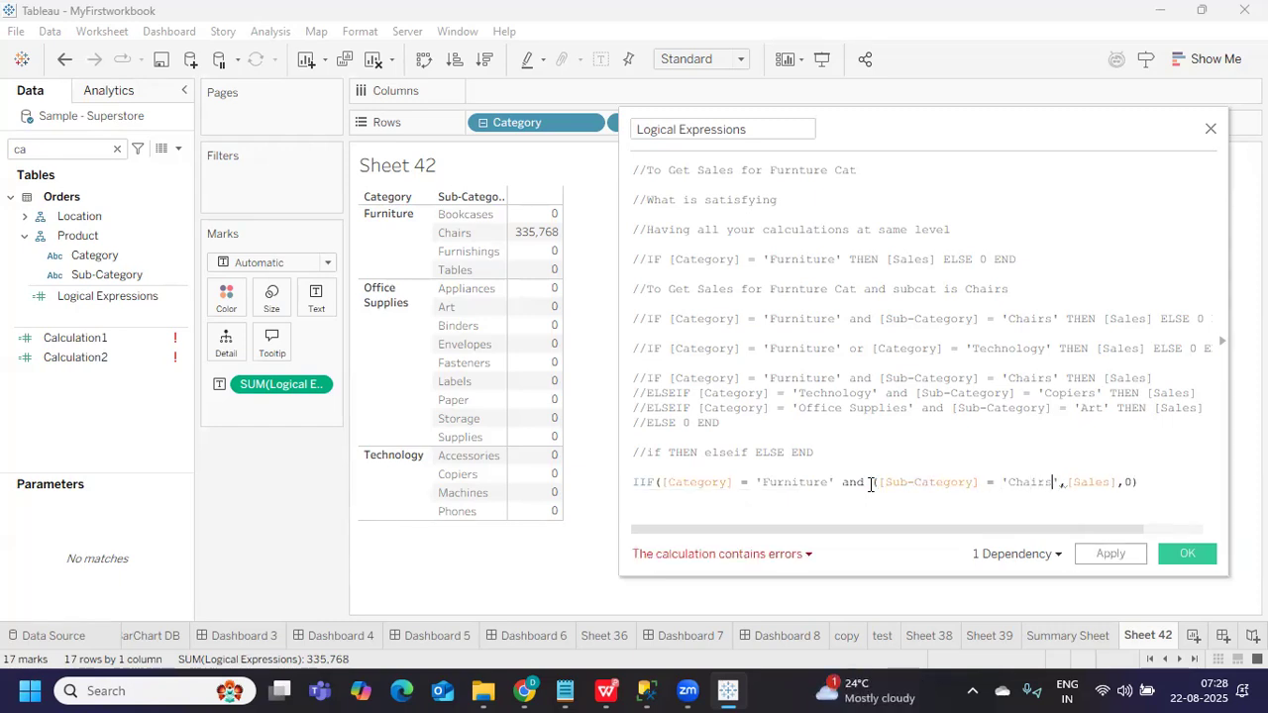
pyautogui.write(' or')
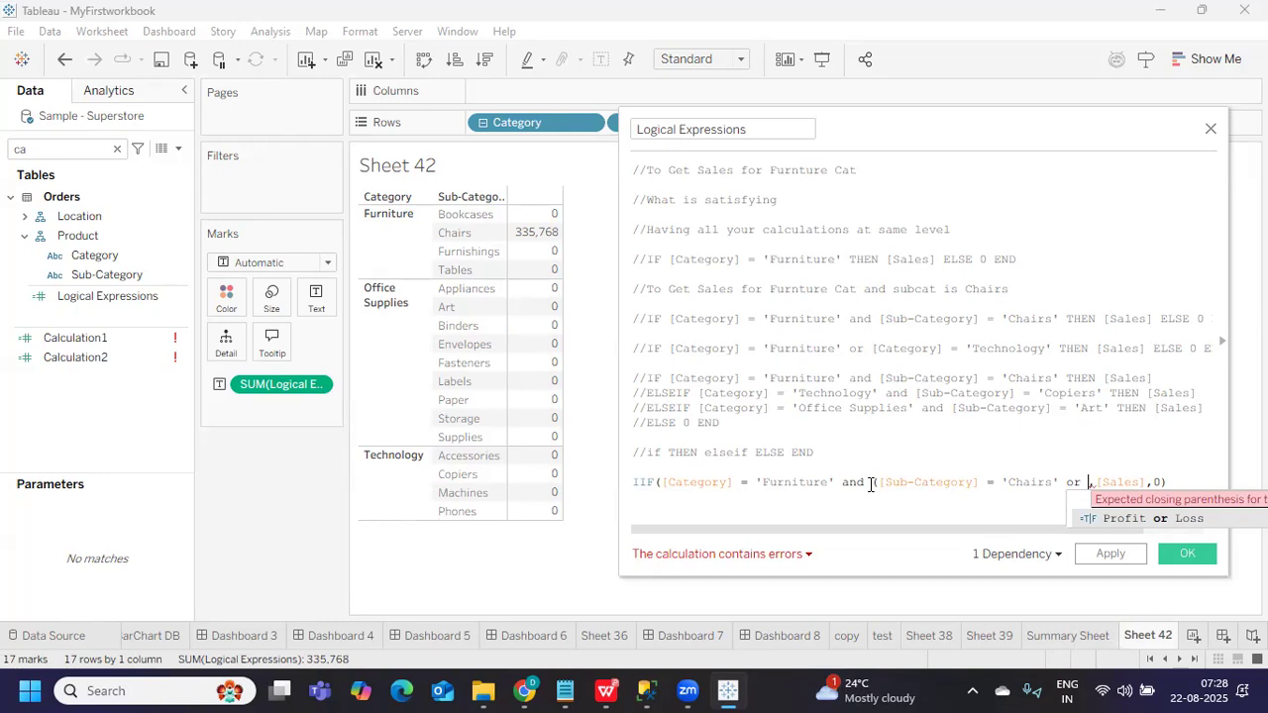
pyautogui.moveTo(872, 483); pyautogui.dragTo(1059, 481)
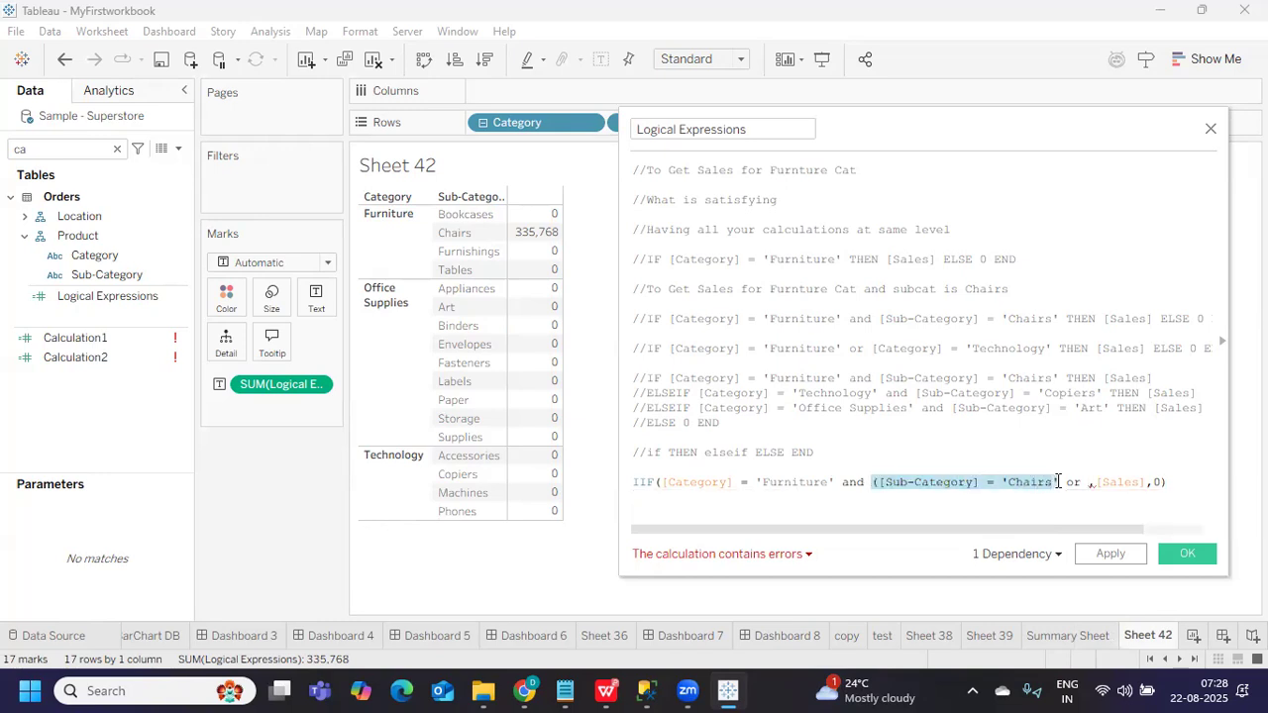
pyautogui.moveTo(879, 483); pyautogui.dragTo(1060, 481)
pyautogui.hotkey('ctrl', 'c')
pyautogui.click(1082, 482)
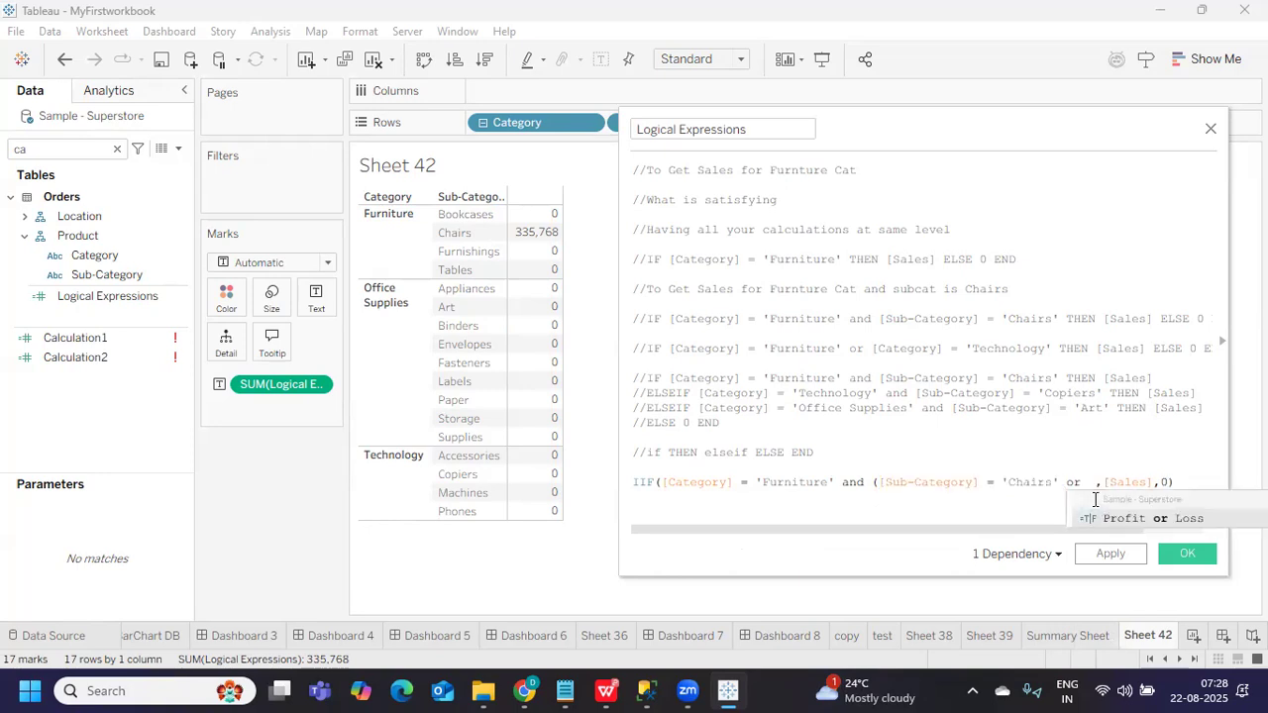
pyautogui.hotkey('ctrl', 'v')
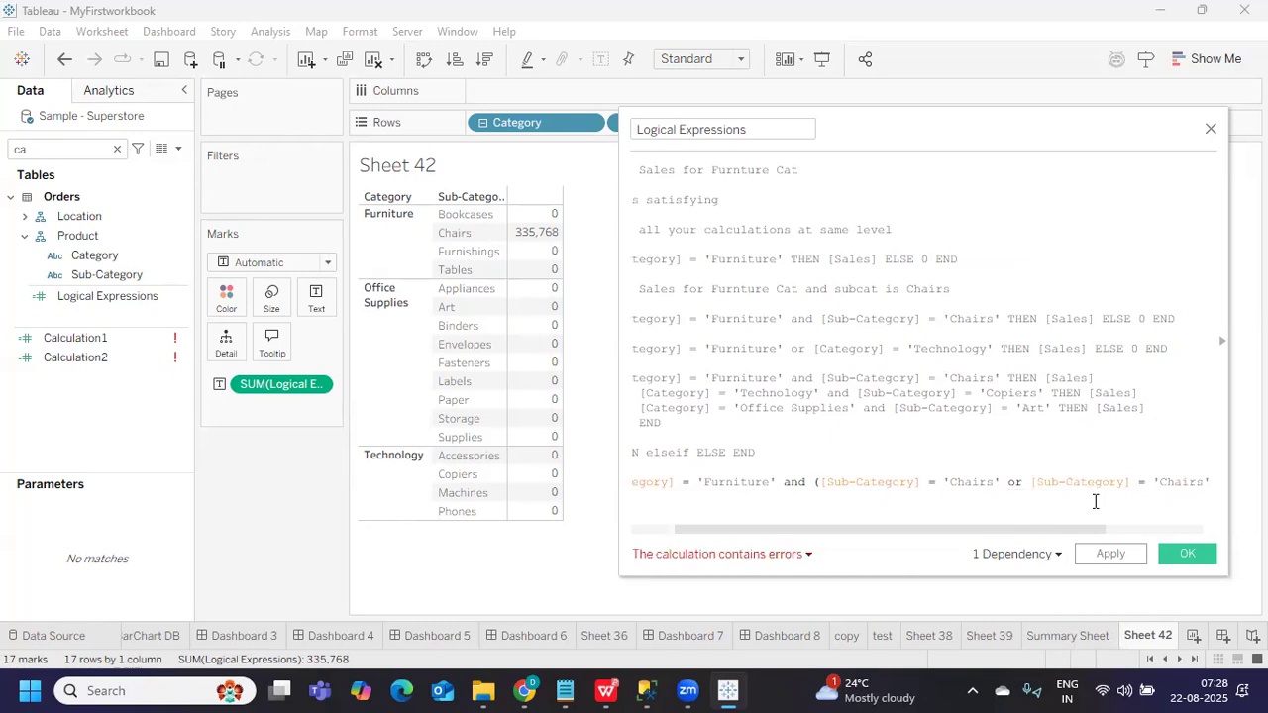
pyautogui.write(') ,[Sal')
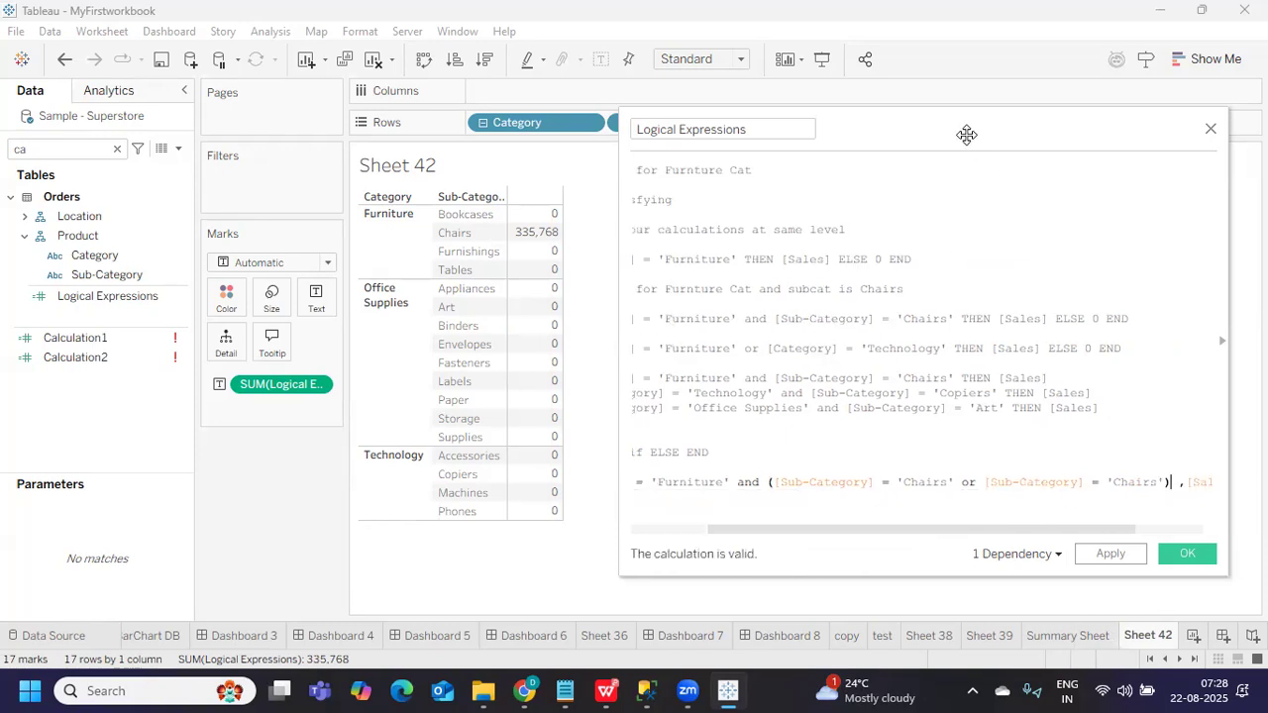
# Enlarge and reposition the calculation editor to show the whole formula
pyautogui.moveTo(966, 134); pyautogui.dragTo(513, 149)
pyautogui.moveTo(782, 439); pyautogui.dragTo(1116, 485)
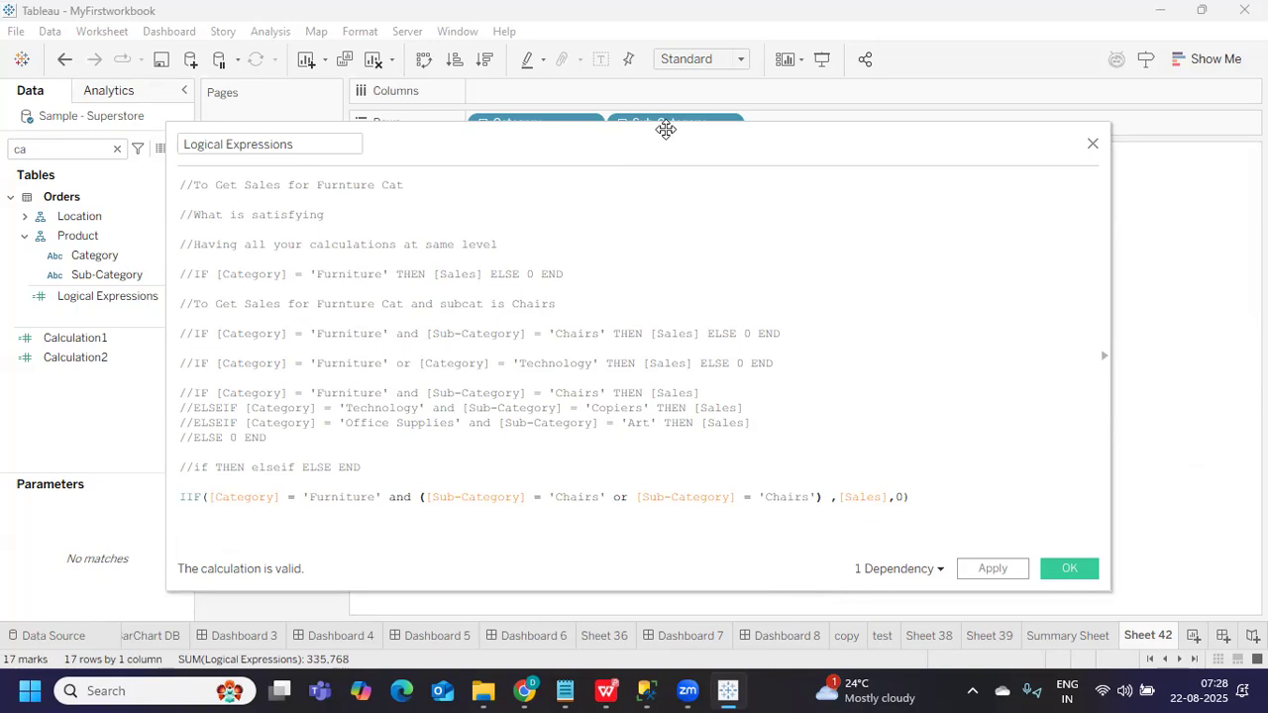
pyautogui.moveTo(659, 126); pyautogui.dragTo(709, 106)
# Change the second 'Chairs' to 'Tables' in the Furniture and Chairs-or-Tables condition
pyautogui.doubleClick(828, 476)
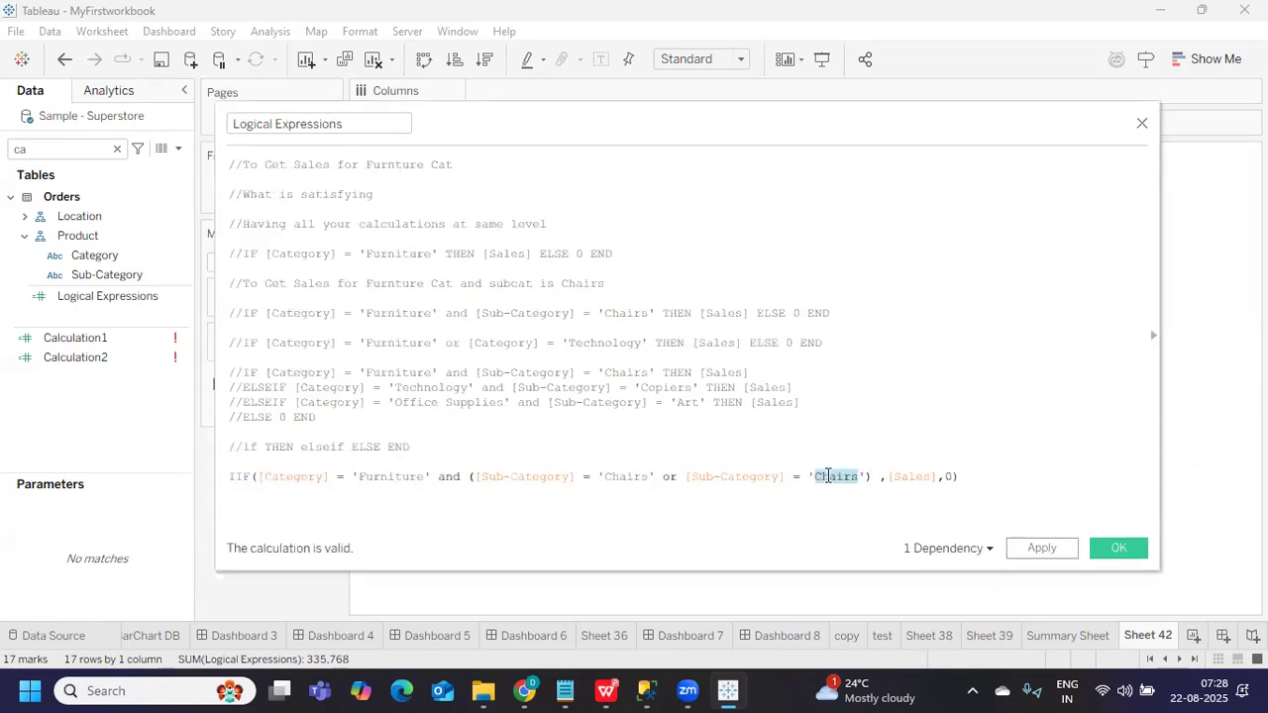
pyautogui.write('Tables')
pyautogui.click(358, 476)
pyautogui.moveTo(370, 478); pyautogui.dragTo(422, 475)
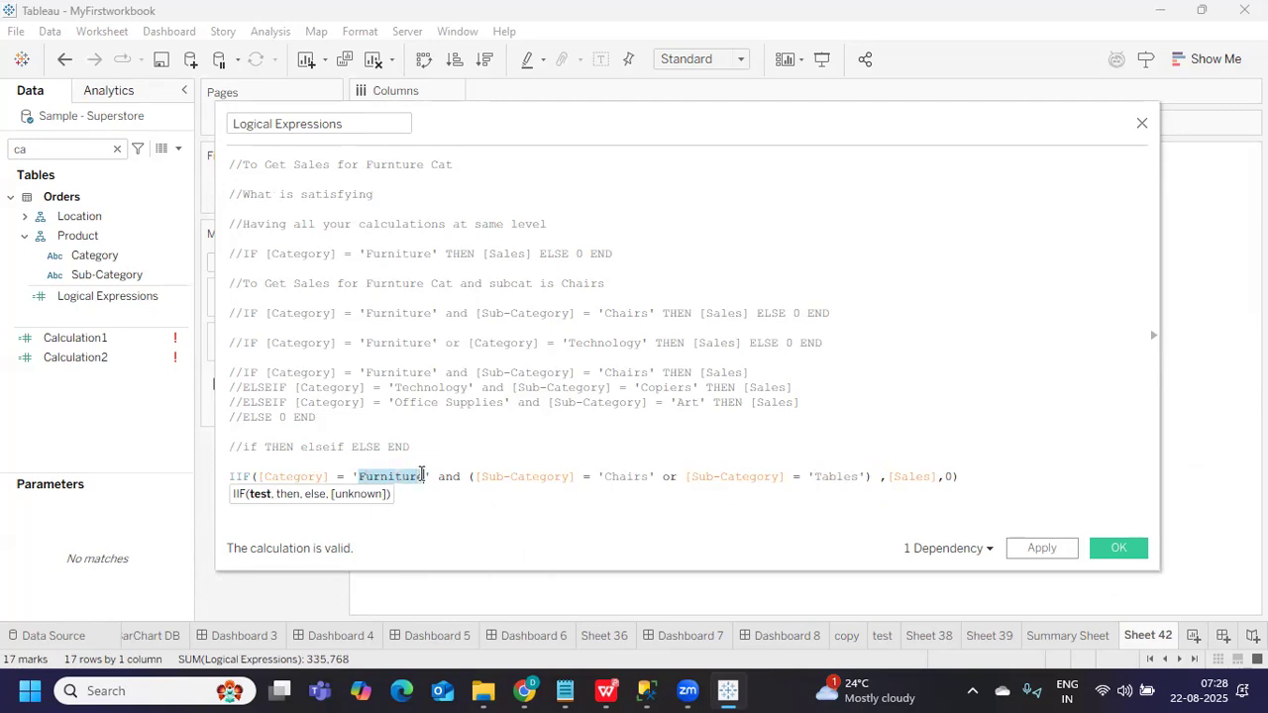
pyautogui.doubleClick(449, 477)
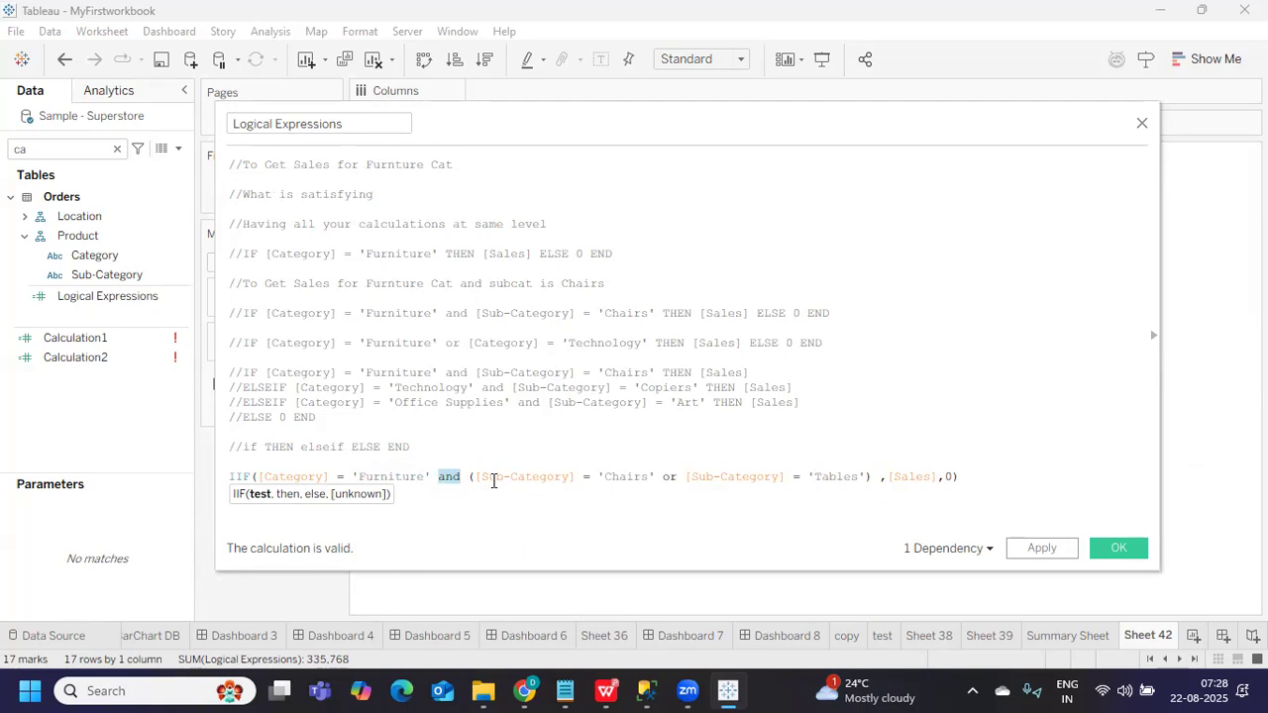
pyautogui.moveTo(469, 478); pyautogui.dragTo(872, 477)
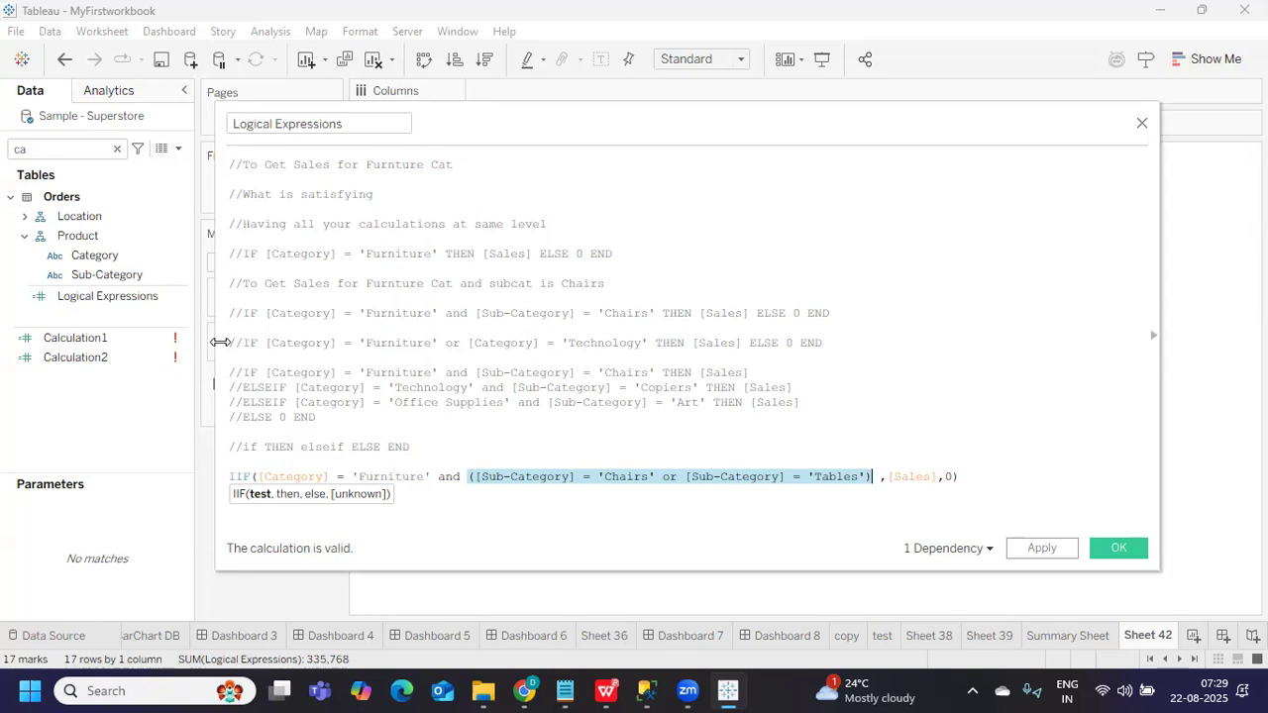
# Apply the formula so Tables shows 208,020, then close the calculation editor
pyautogui.moveTo(214, 343); pyautogui.dragTo(778, 343)
pyautogui.click(1035, 548)
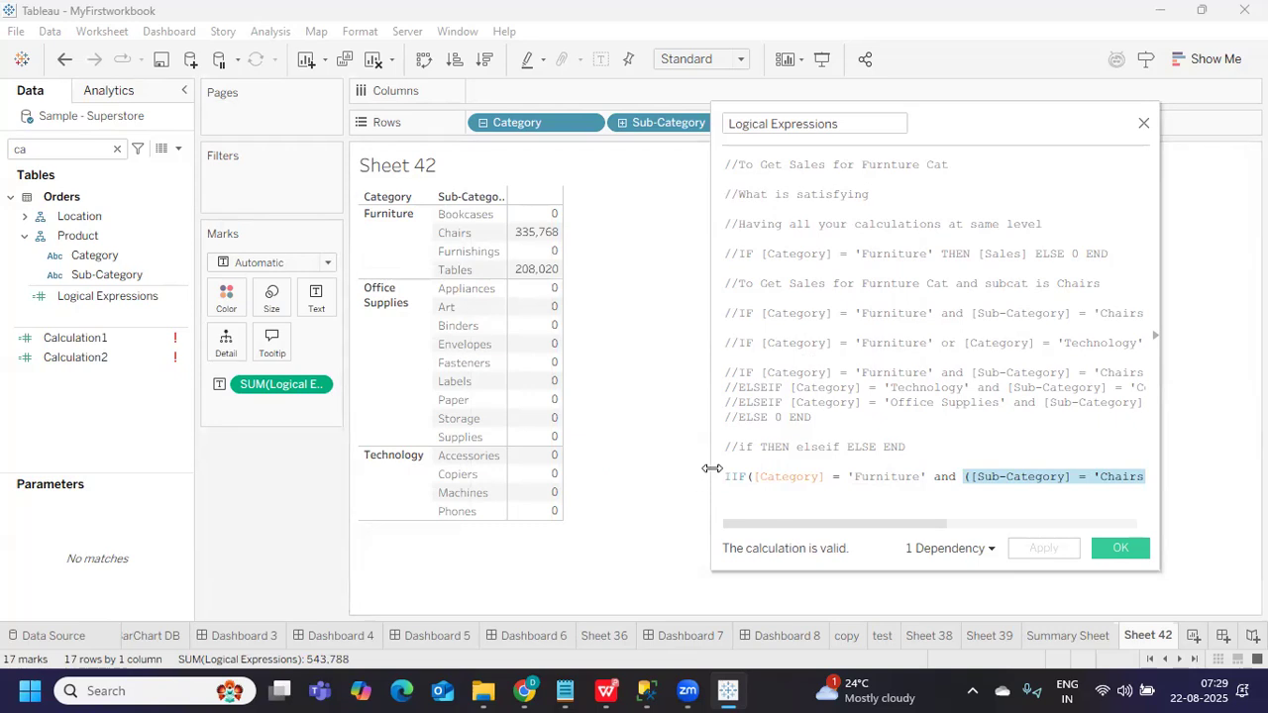
pyautogui.moveTo(712, 468); pyautogui.dragTo(404, 454)
pyautogui.moveTo(438, 238); pyautogui.dragTo(1160, 495)
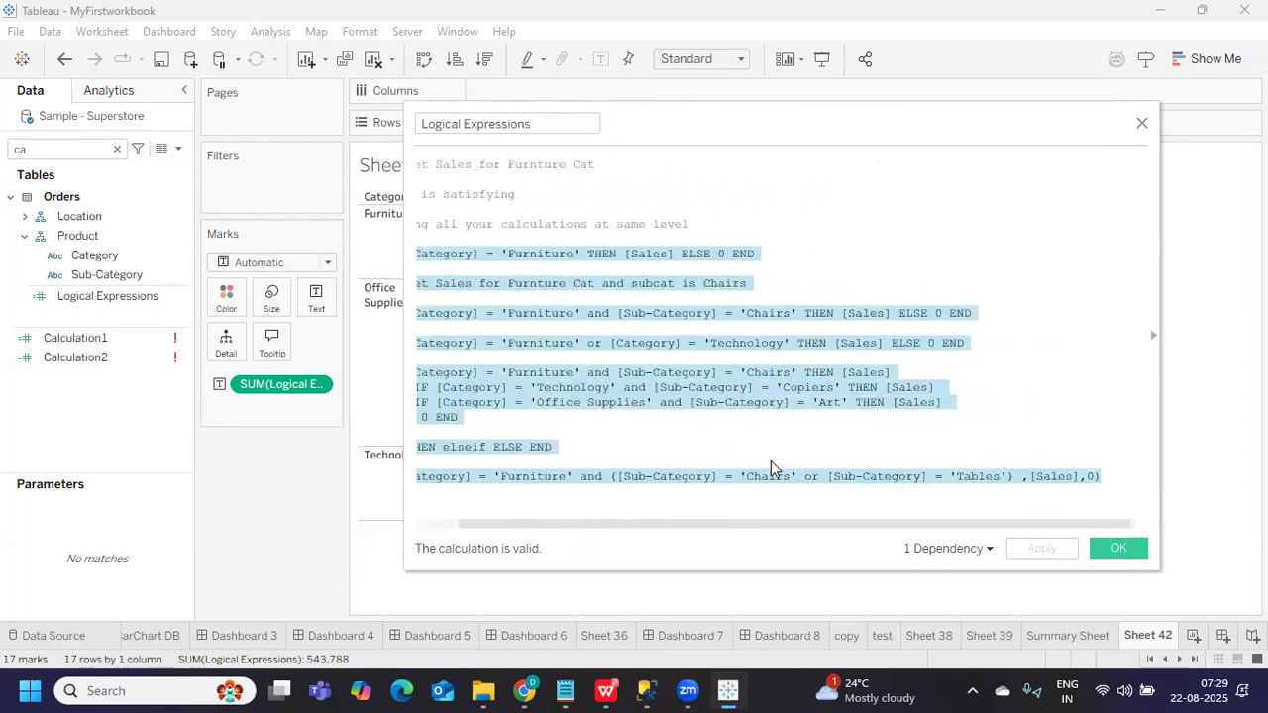
pyautogui.click(614, 433)
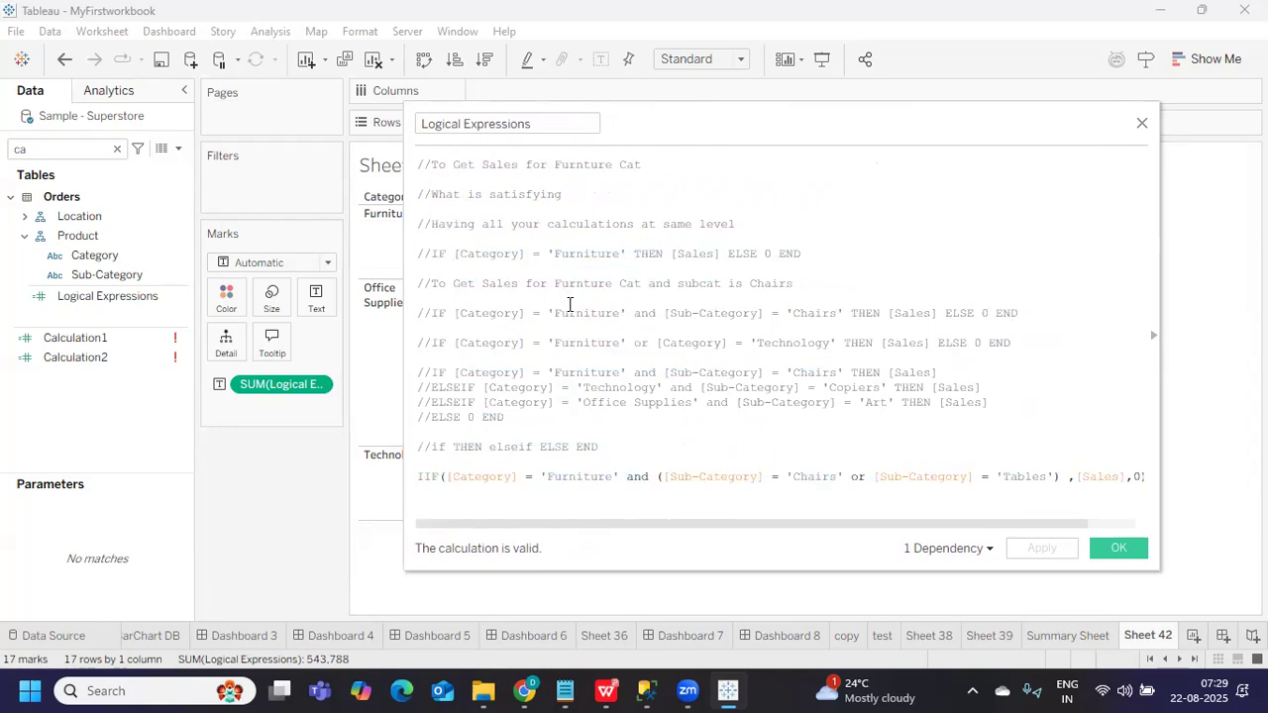
pyautogui.click(1103, 541)
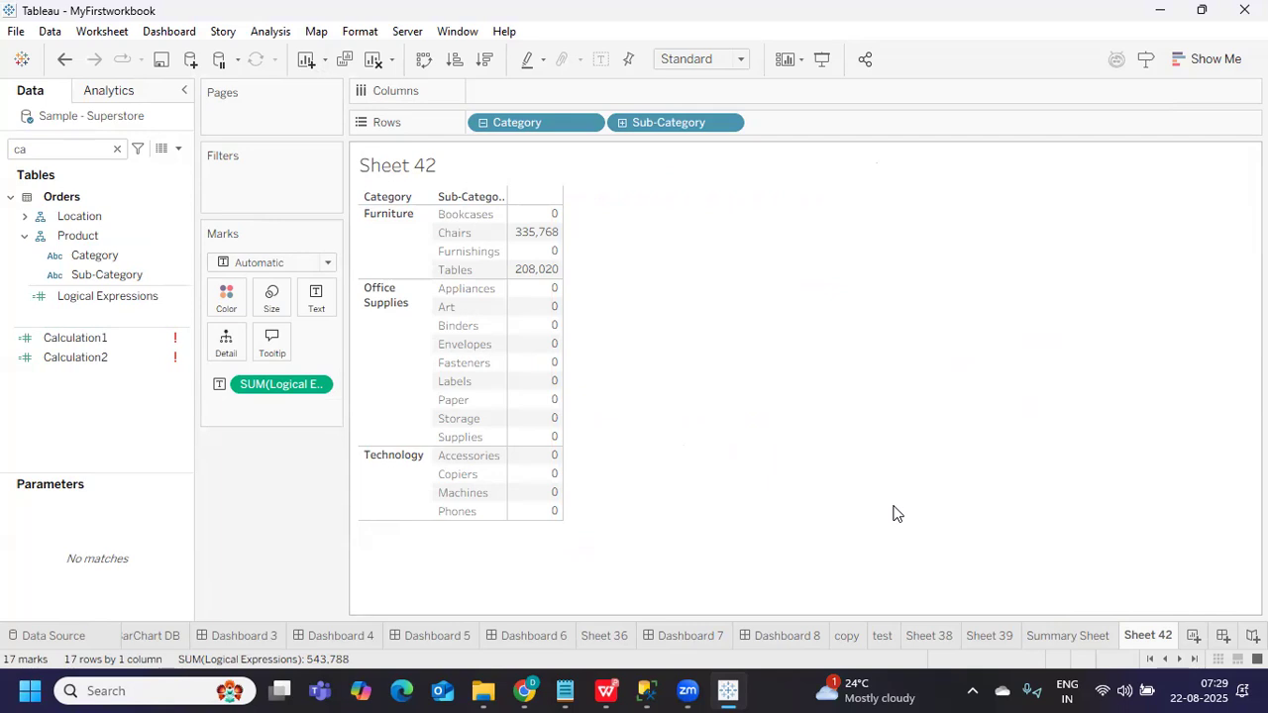
pyautogui.click(184, 295)
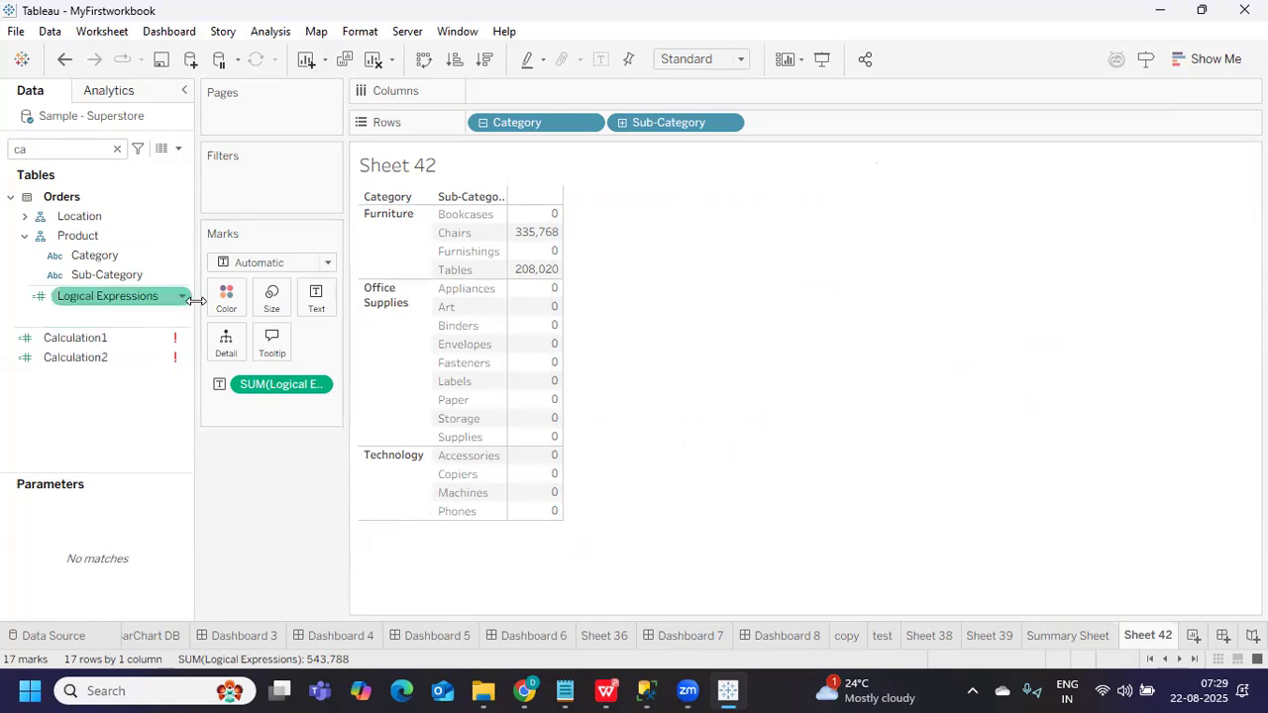
pyautogui.rightClick(186, 303)
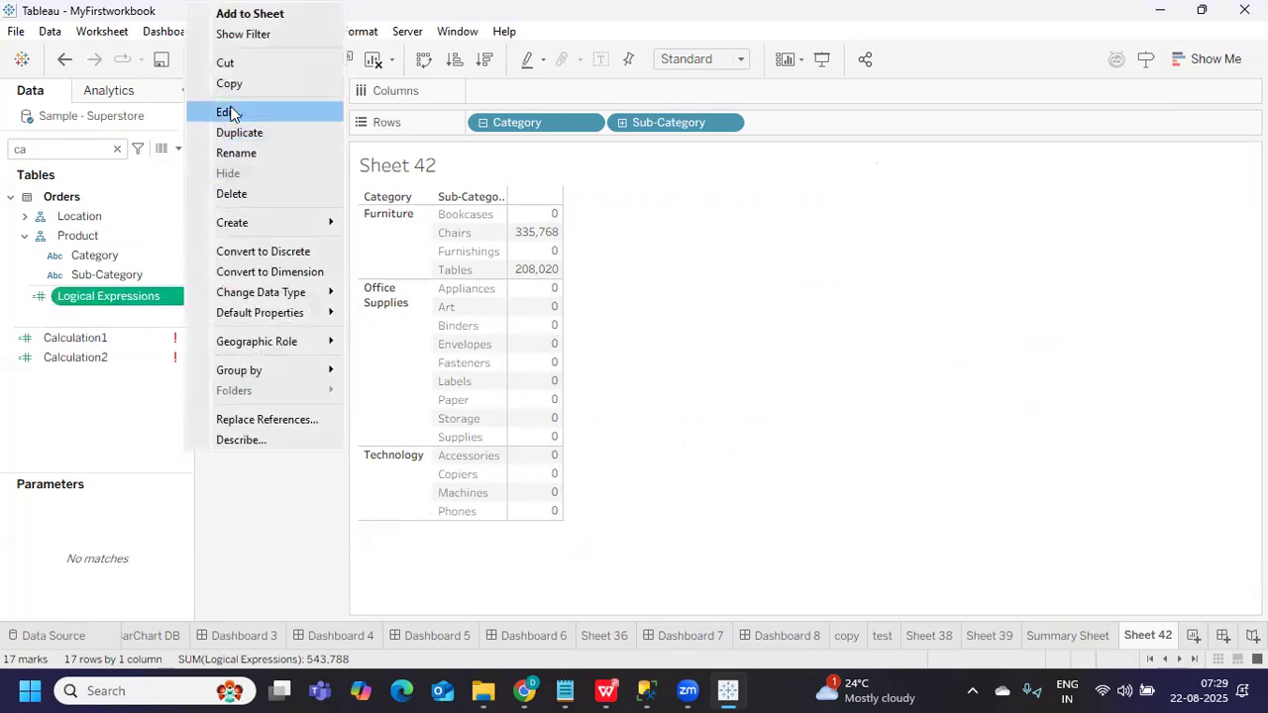
pyautogui.click(232, 113)
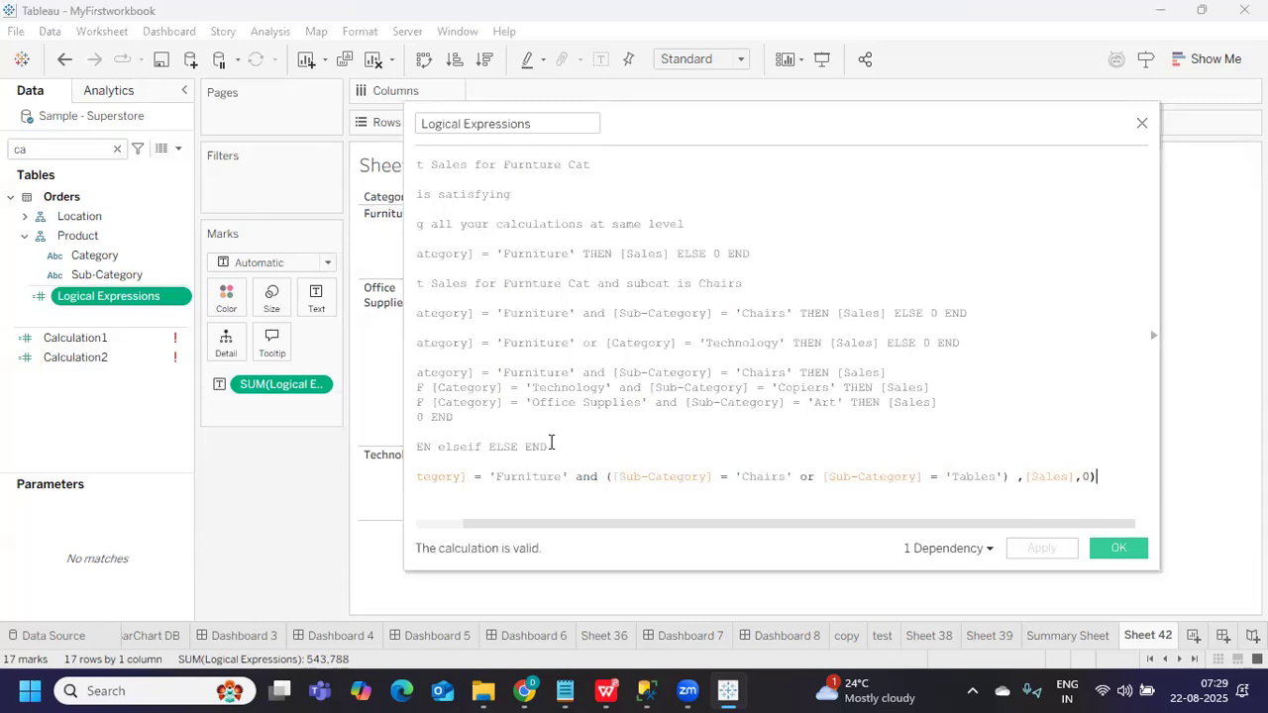
pyautogui.moveTo(403, 496); pyautogui.dragTo(212, 474)
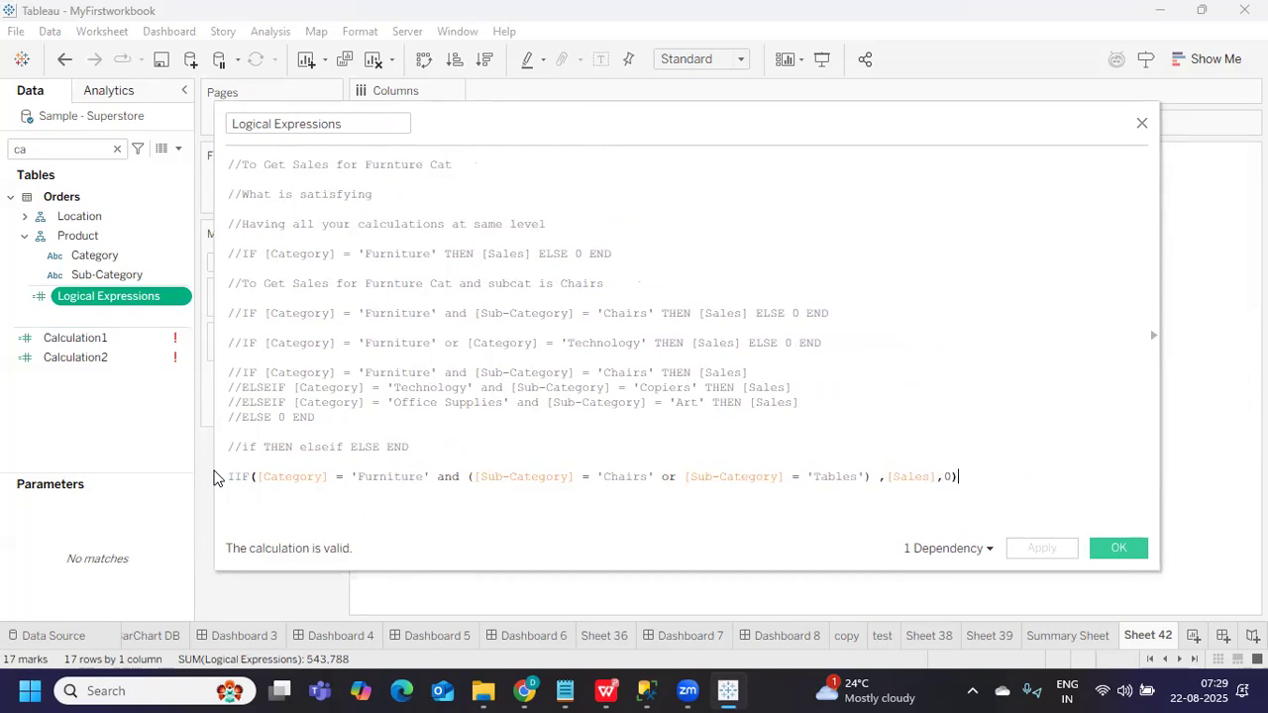
pyautogui.moveTo(255, 477); pyautogui.dragTo(868, 477)
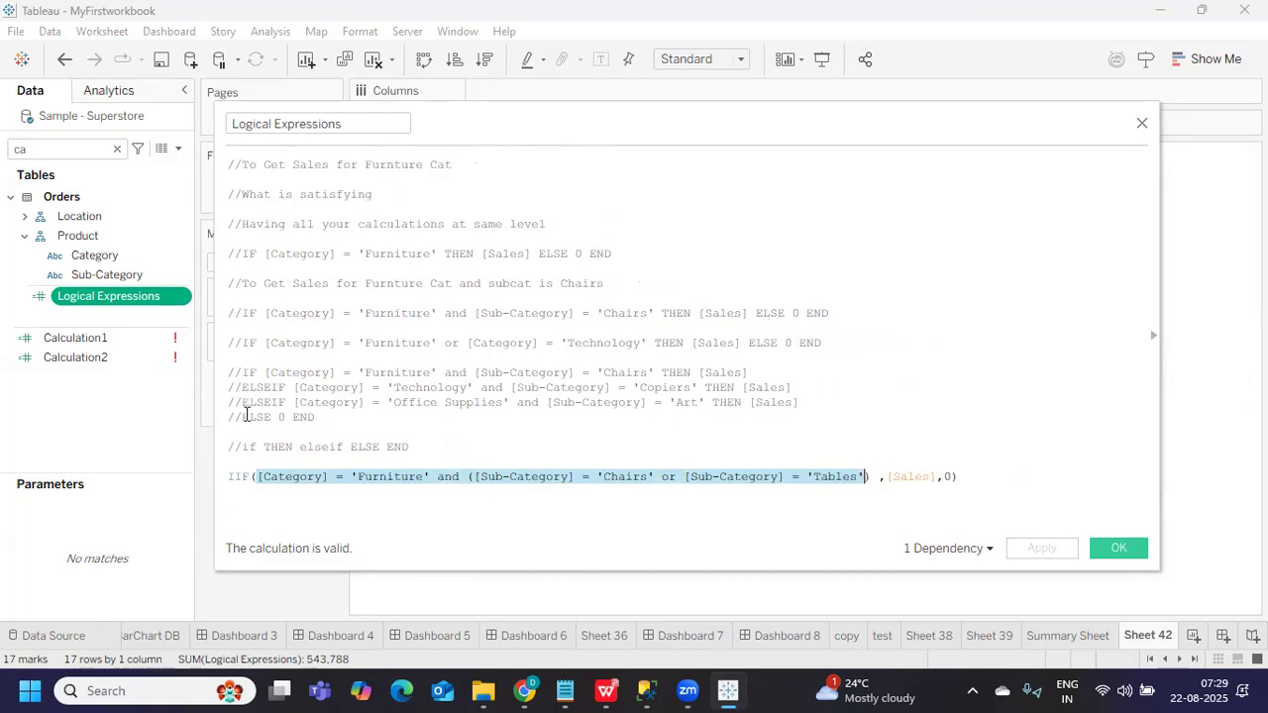
pyautogui.moveTo(870, 477); pyautogui.dragTo(256, 477)
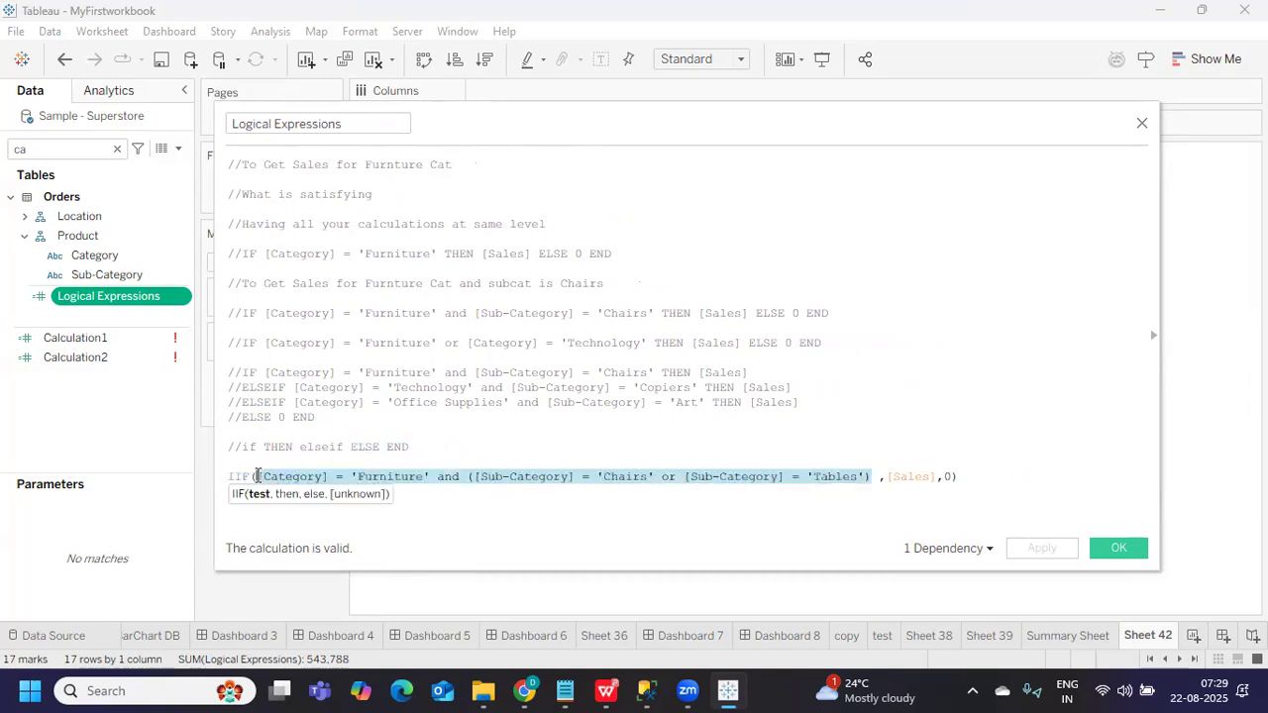
pyautogui.click(1111, 548)
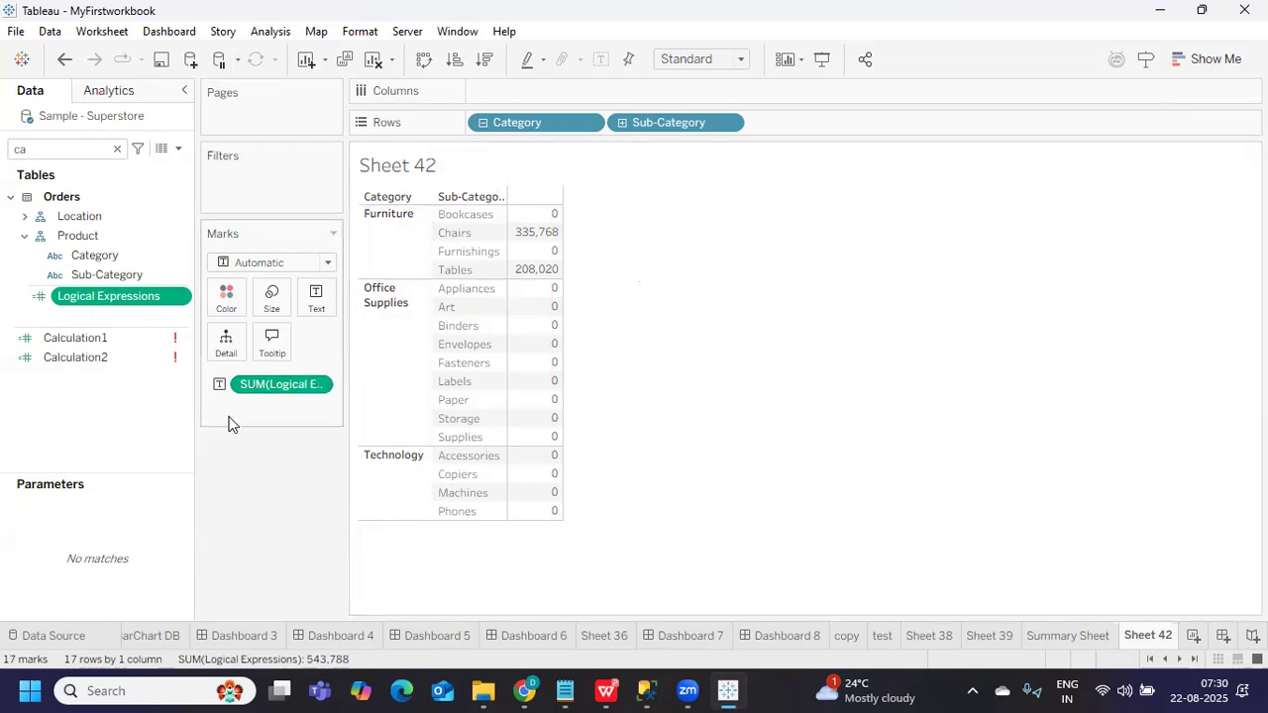
pyautogui.moveTo(278, 384); pyautogui.dragTo(238, 466)
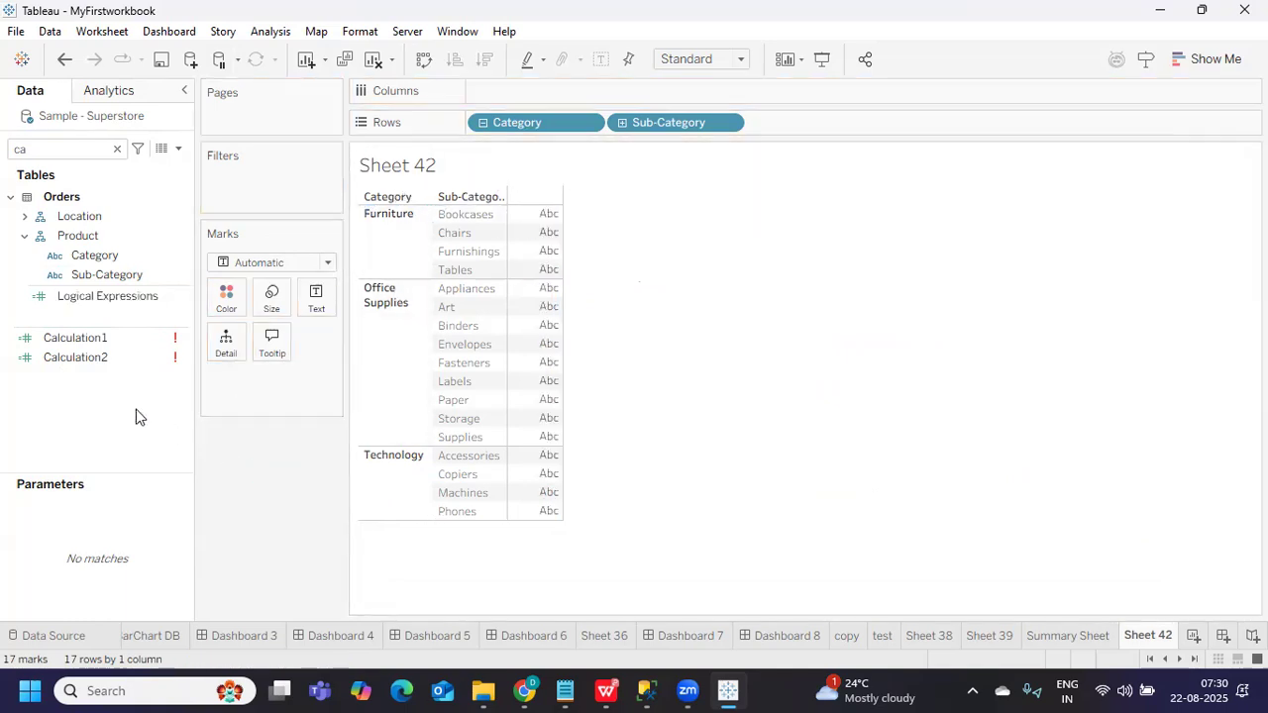
# Search the Data pane for 'pr' and show SUM(Profit) as the table values, totalling 292,297
pyautogui.doubleClick(63, 151)
pyautogui.write('pr')
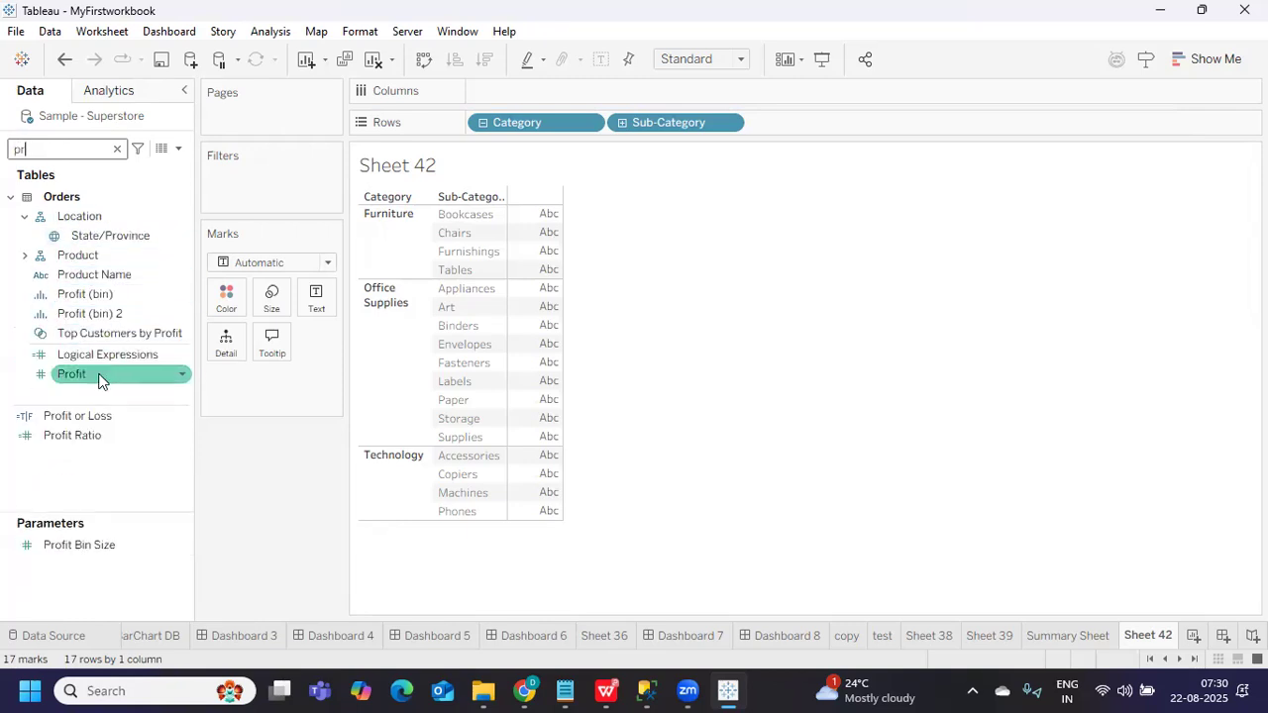
pyautogui.moveTo(99, 376); pyautogui.dragTo(336, 302)
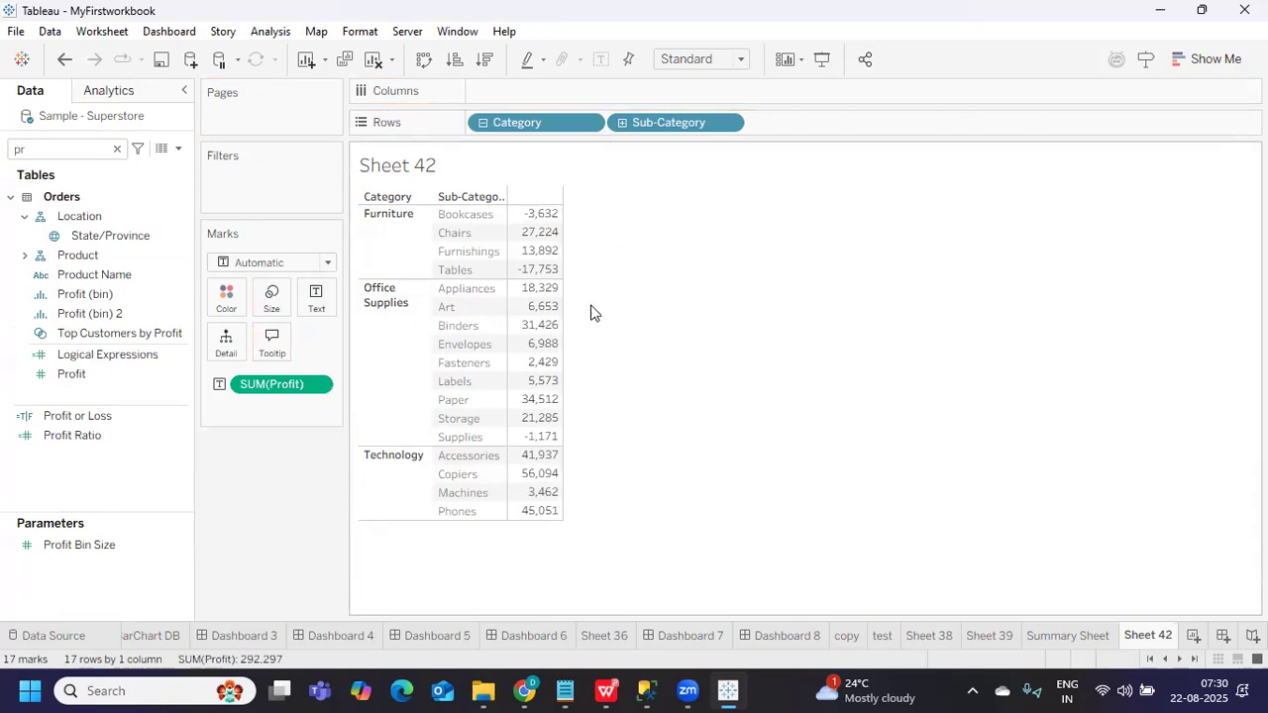
pyautogui.moveTo(548, 289)
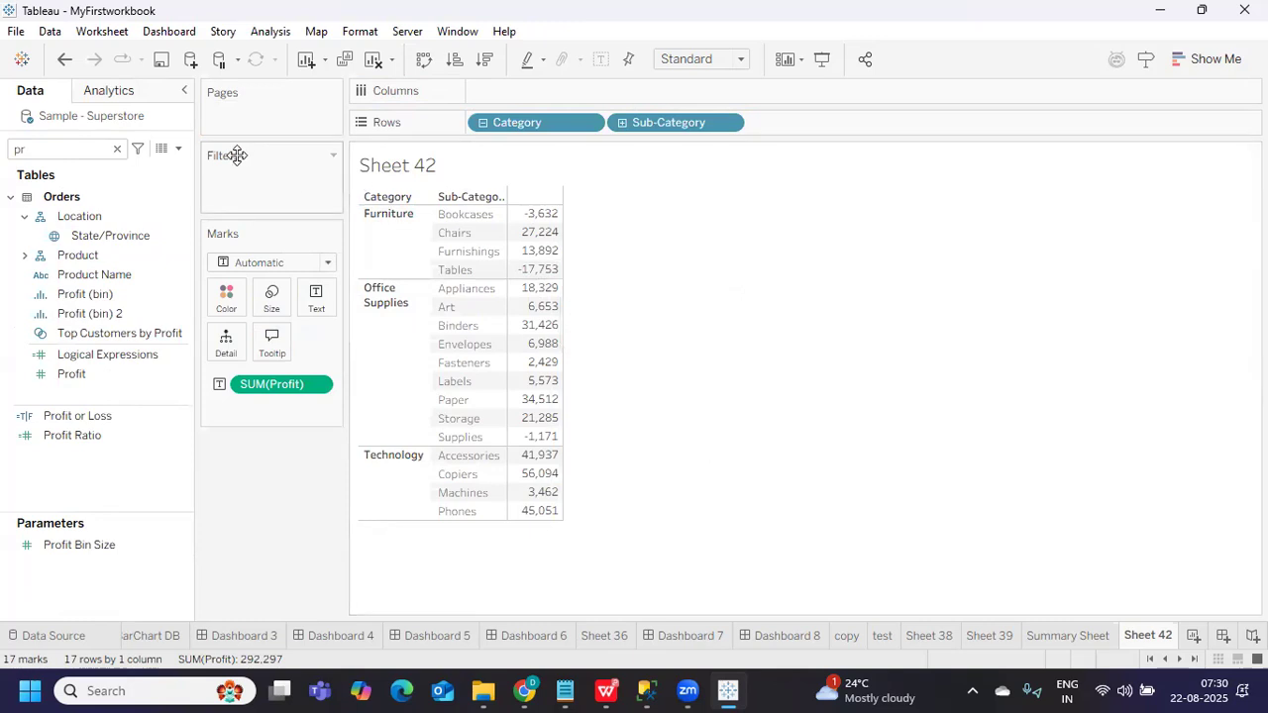
# Create a new calculated field named 'Profit vs Loss Category'
pyautogui.click(177, 150)
pyautogui.click(163, 170)
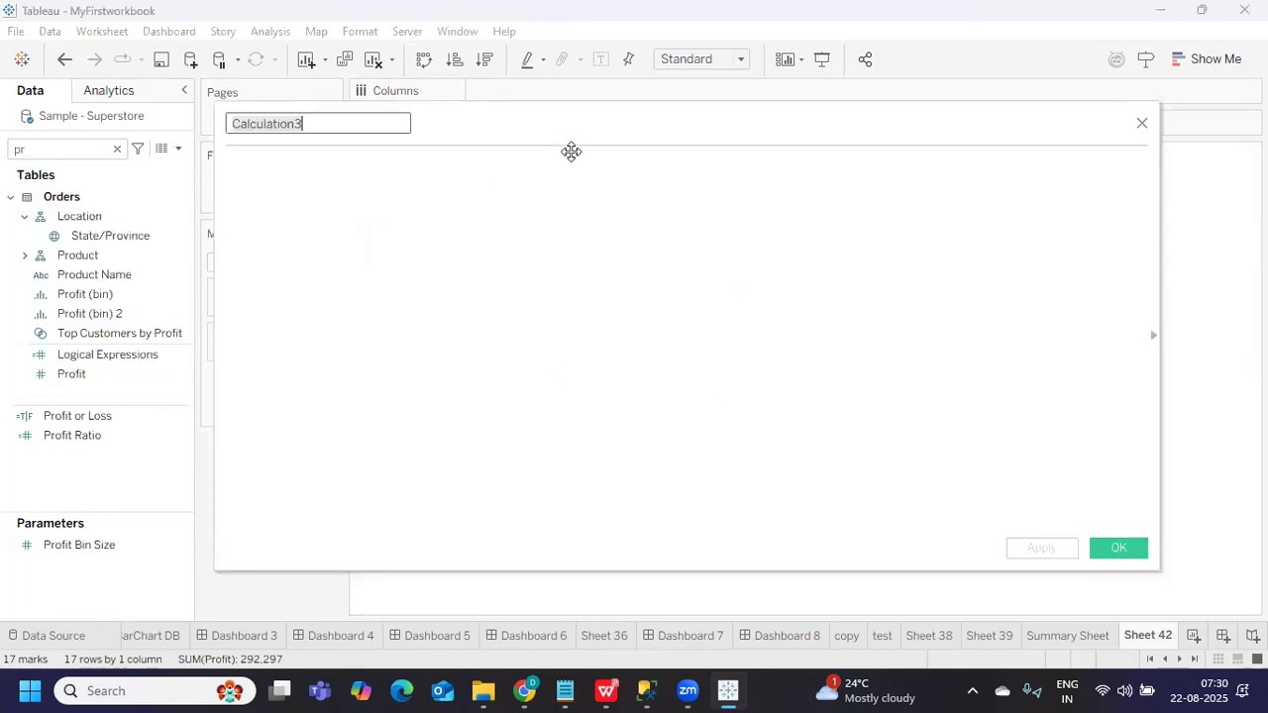
pyautogui.moveTo(571, 152); pyautogui.dragTo(987, 260)
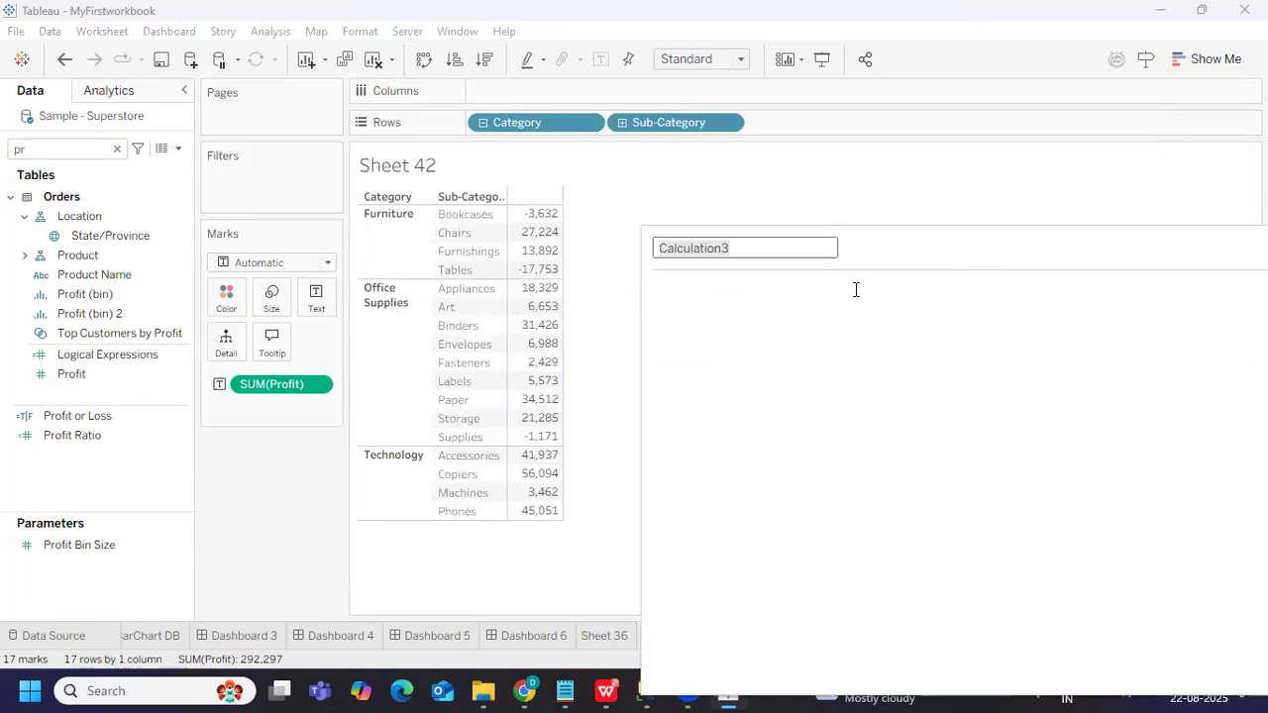
pyautogui.write('Pro')
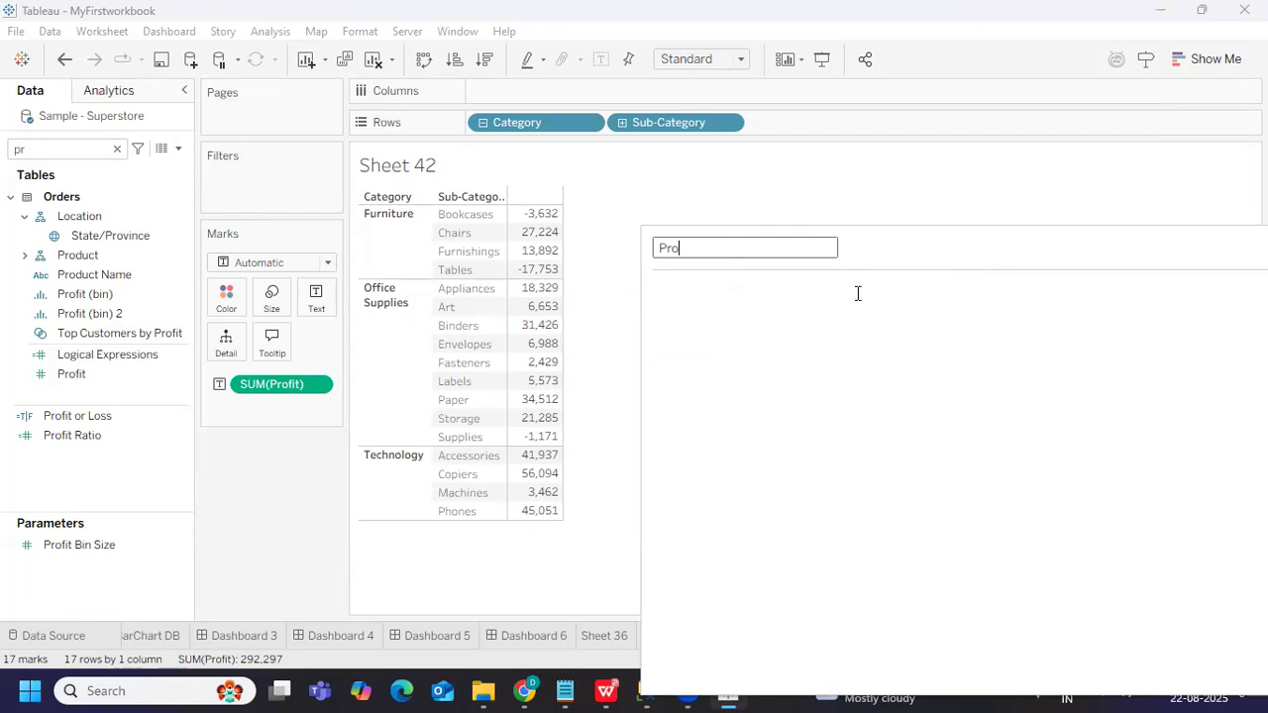
pyautogui.write('fit vs Loss Catego')
# Enter IF SUM([Profit]) < 0 THEN "Loss" END as the formula and apply it
pyautogui.click(894, 283)
pyautogui.write('IF sum')
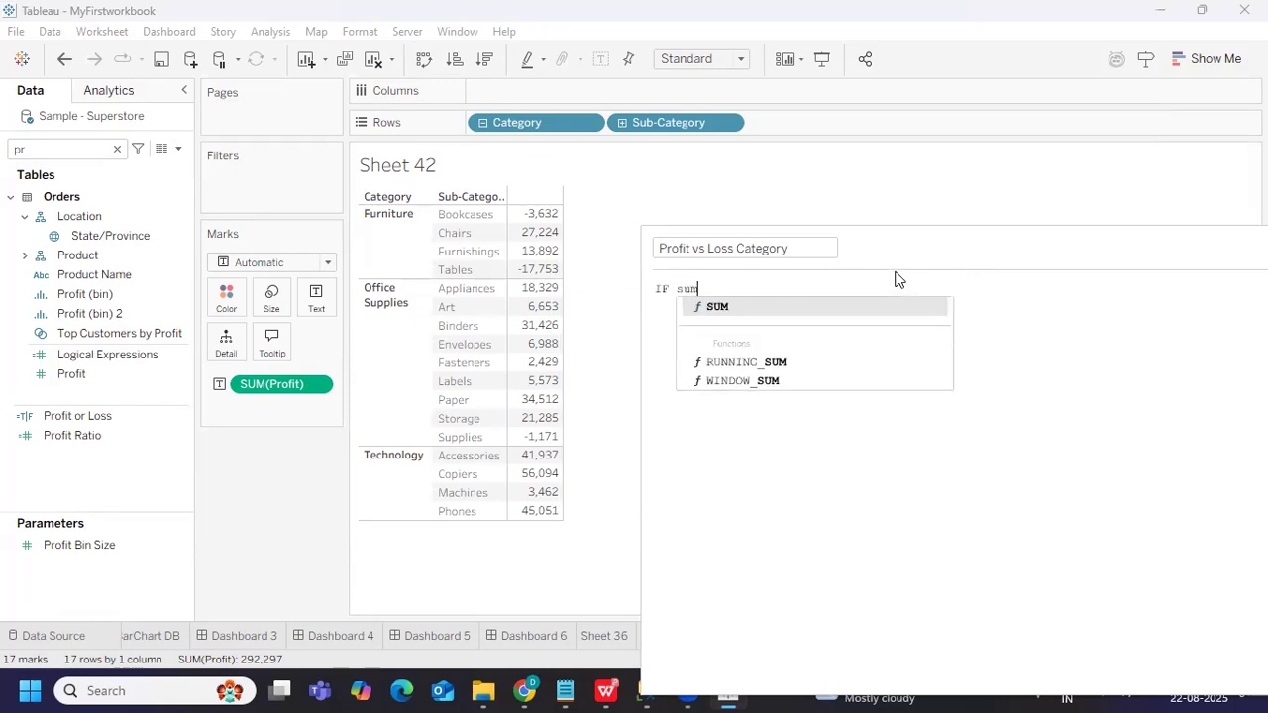
pyautogui.press('Return')
pyautogui.write('prof')
pyautogui.press('Return')
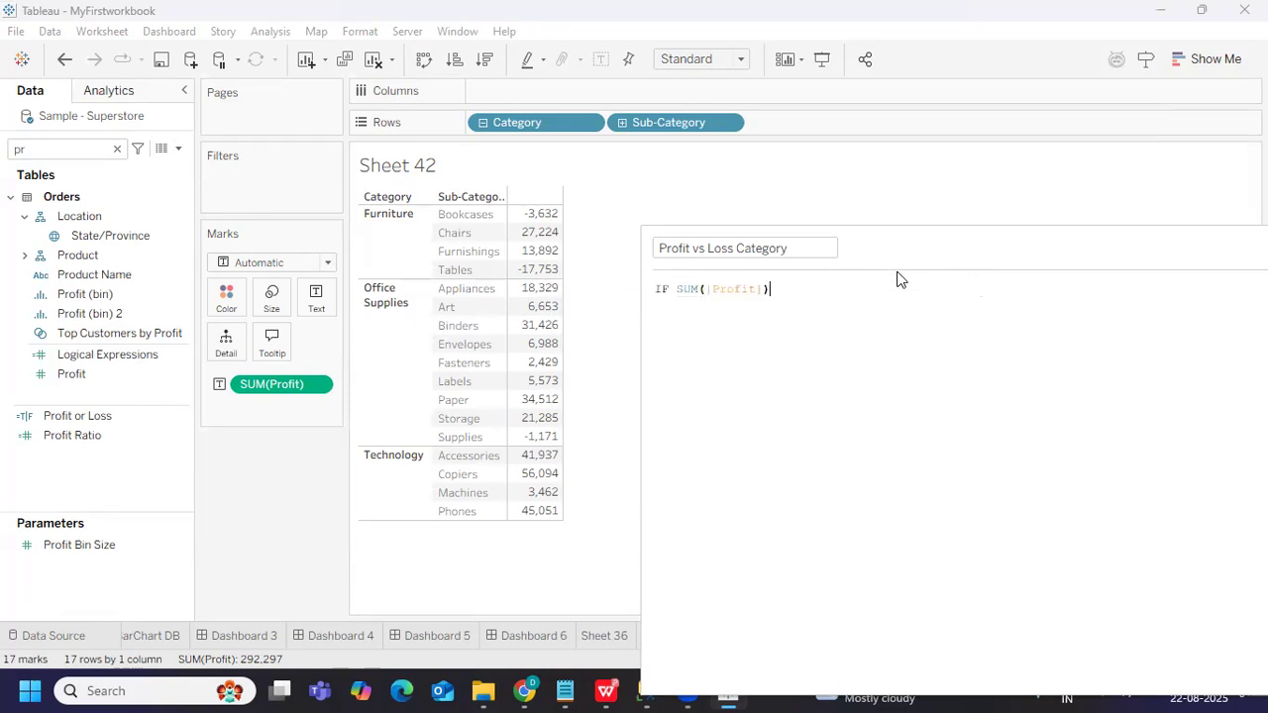
pyautogui.write('M')
pyautogui.press('BackSpace')
pyautogui.write('< 0 THEN "Loss" END')
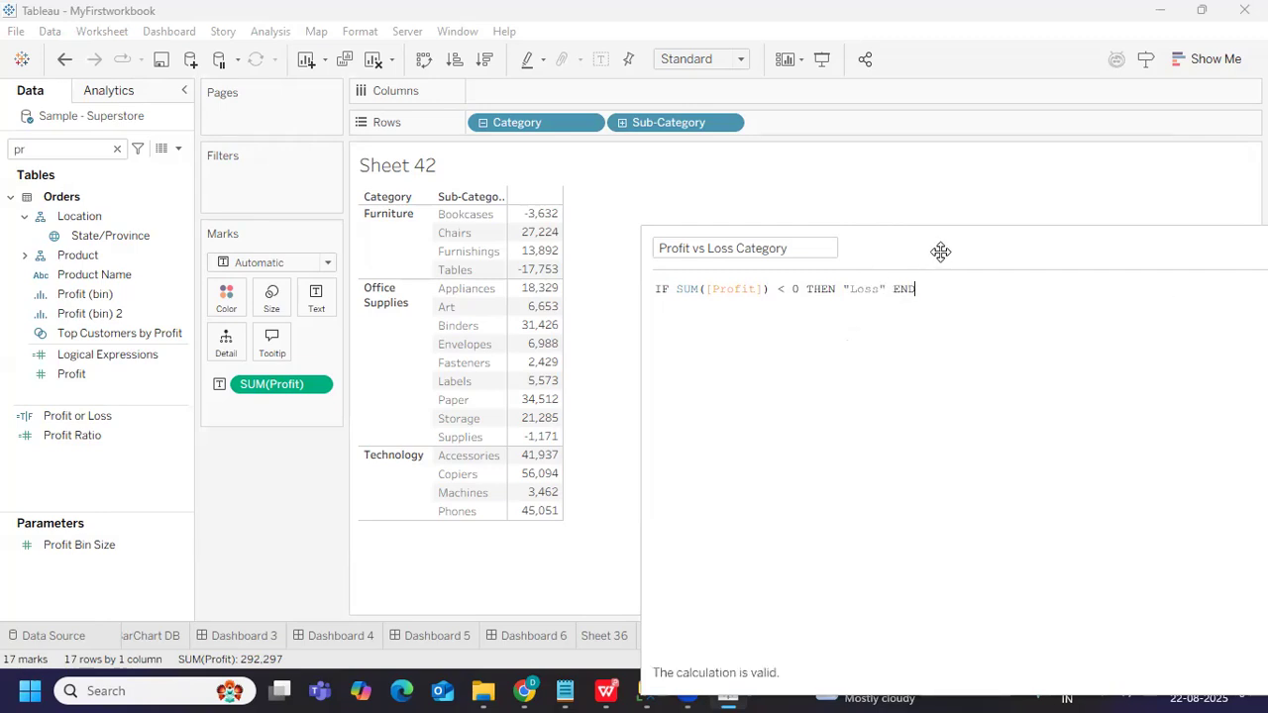
pyautogui.moveTo(920, 237); pyautogui.dragTo(695, 199)
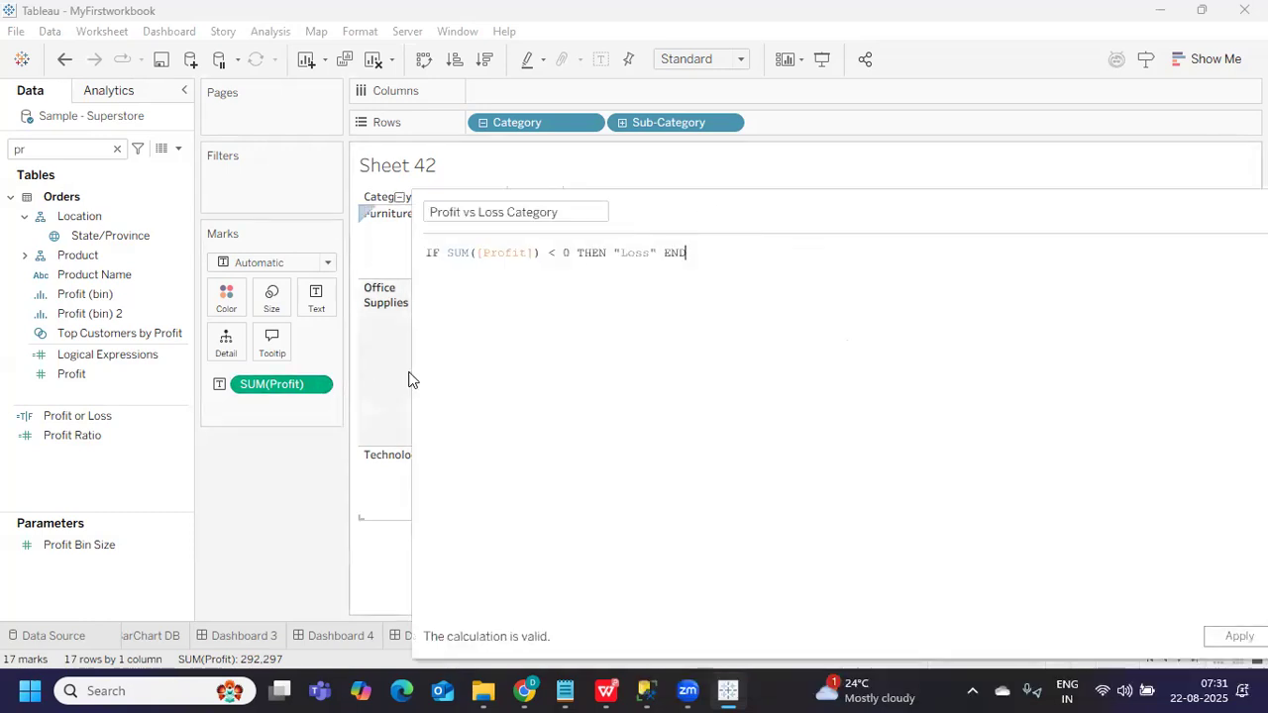
pyautogui.moveTo(410, 368); pyautogui.dragTo(687, 374)
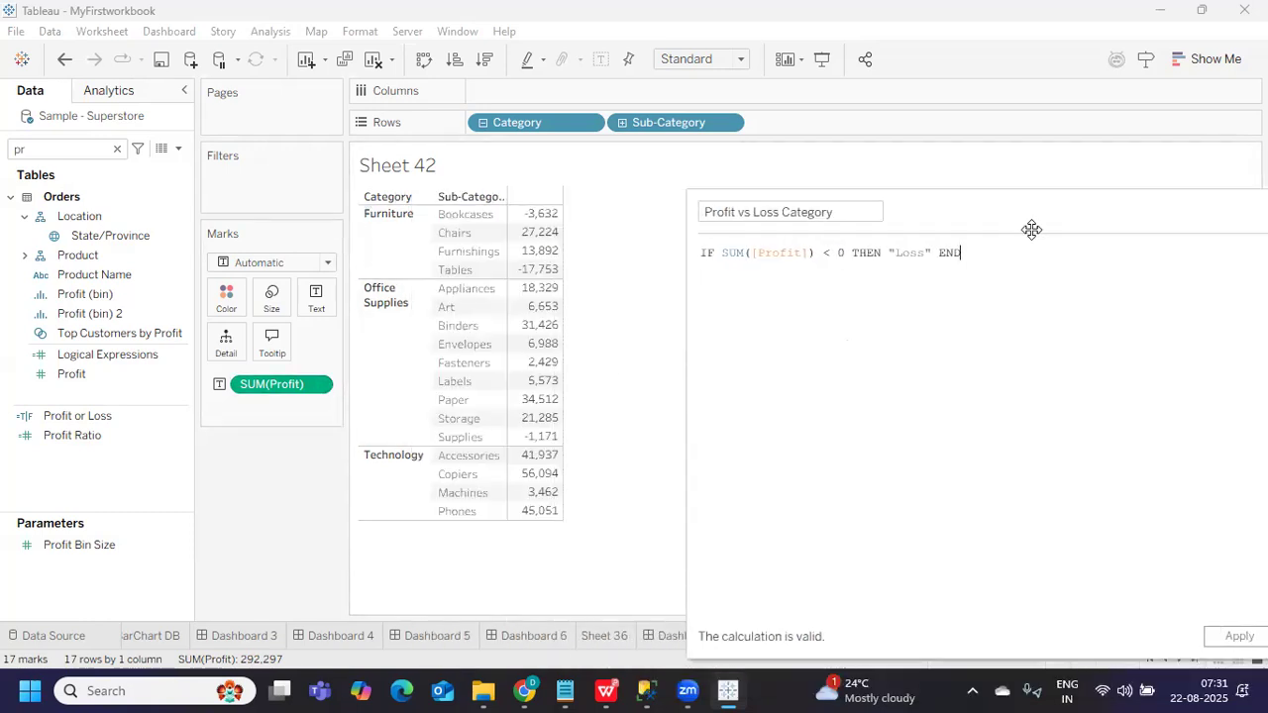
pyautogui.moveTo(1025, 218); pyautogui.dragTo(856, 191)
pyautogui.click(1071, 609)
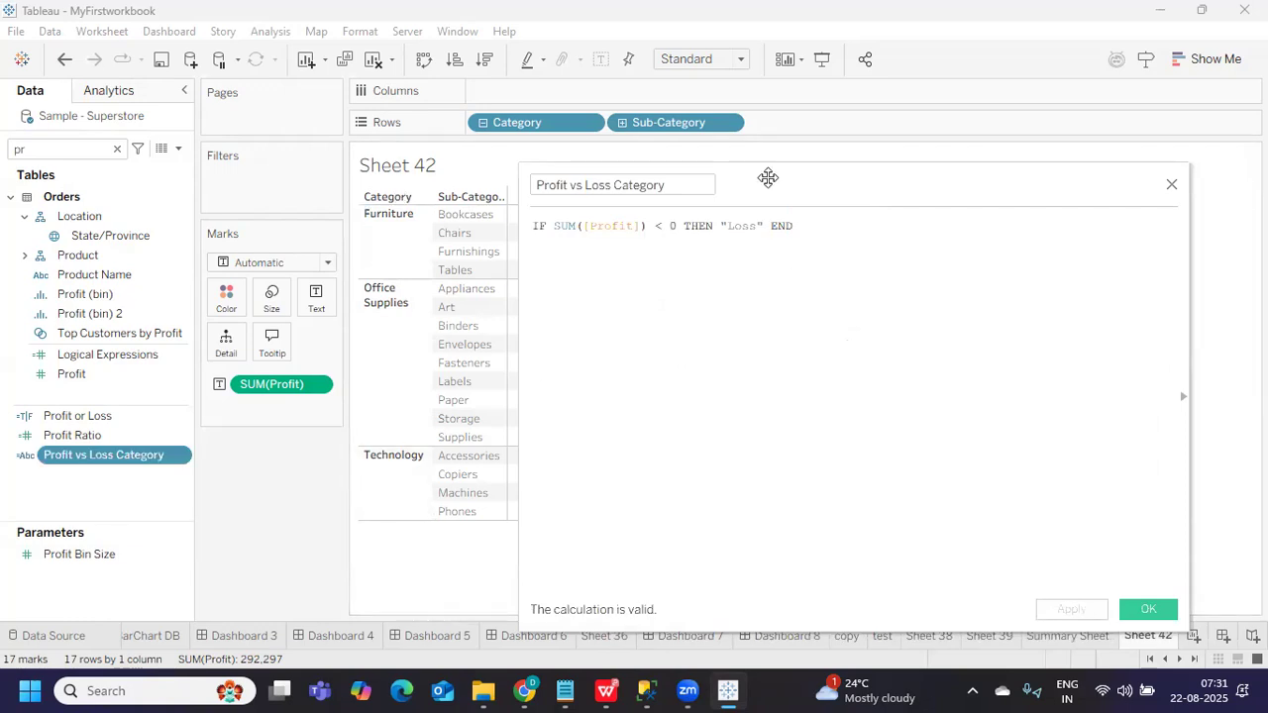
# Add Profit vs Loss Category to the crosstab Rows
pyautogui.moveTo(768, 178); pyautogui.dragTo(877, 199)
pyautogui.moveTo(839, 249); pyautogui.dragTo(855, 249)
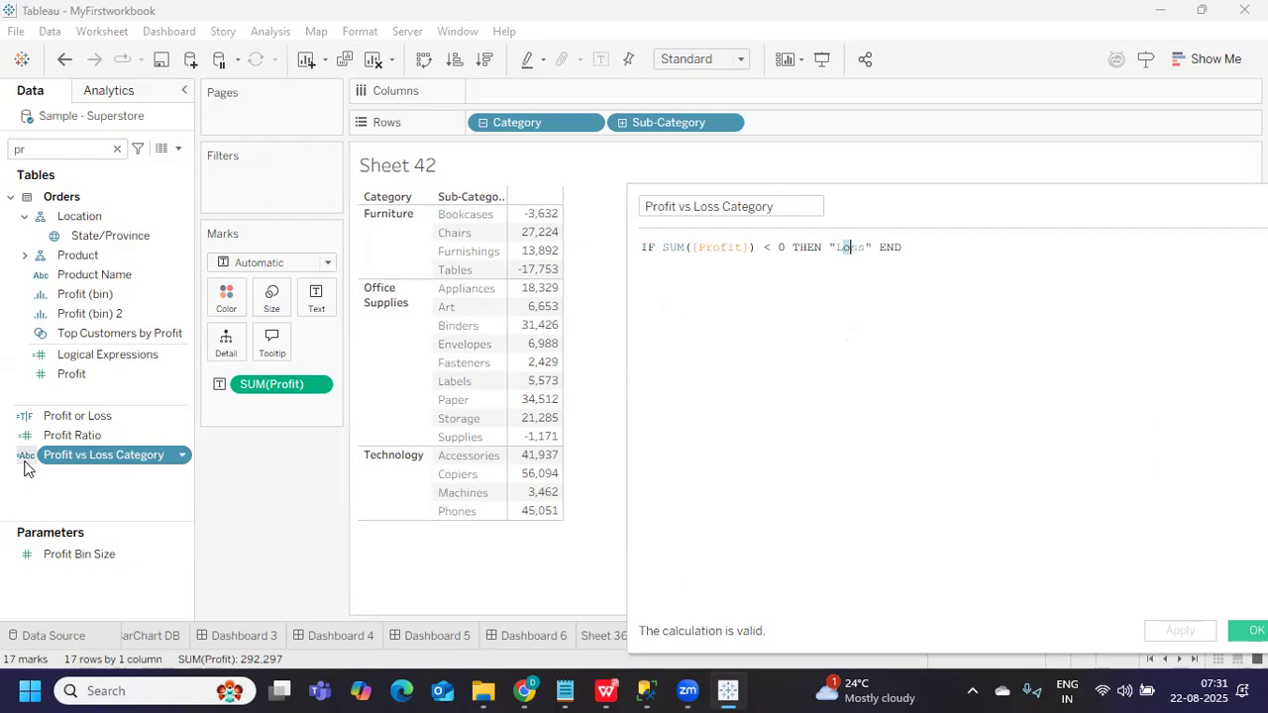
pyautogui.moveTo(63, 450); pyautogui.dragTo(787, 125)
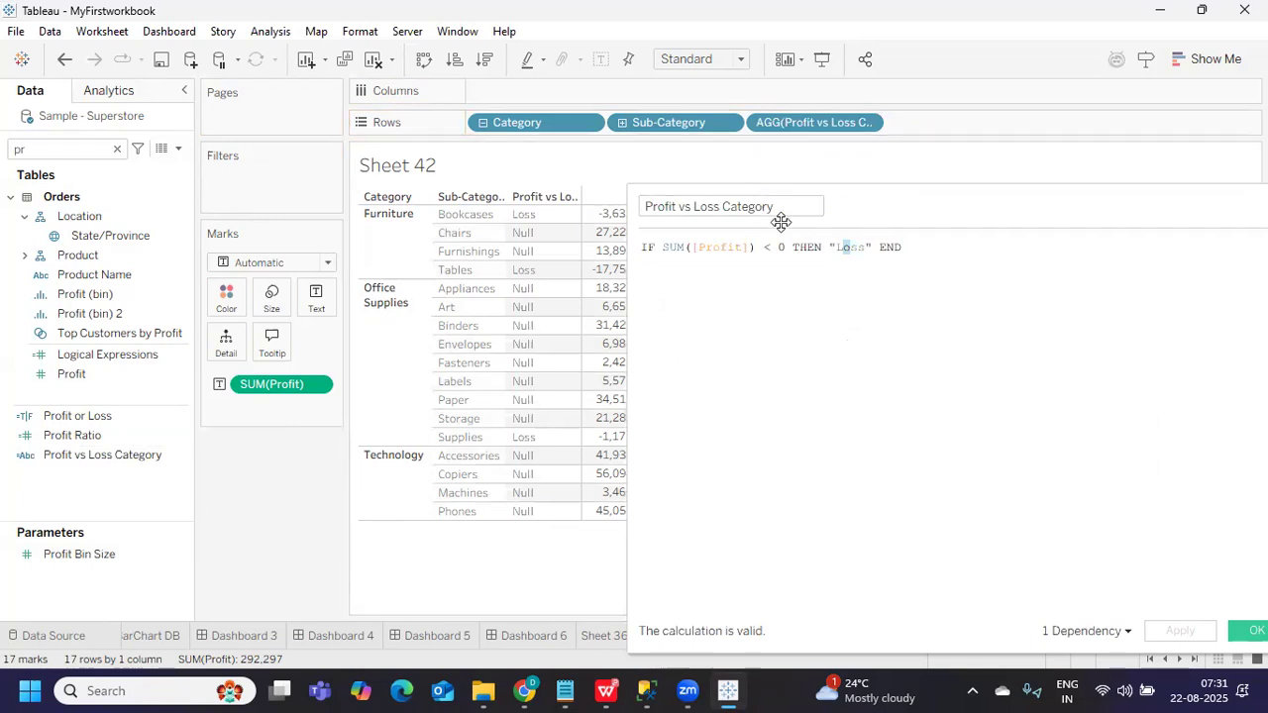
pyautogui.moveTo(860, 210); pyautogui.dragTo(907, 194)
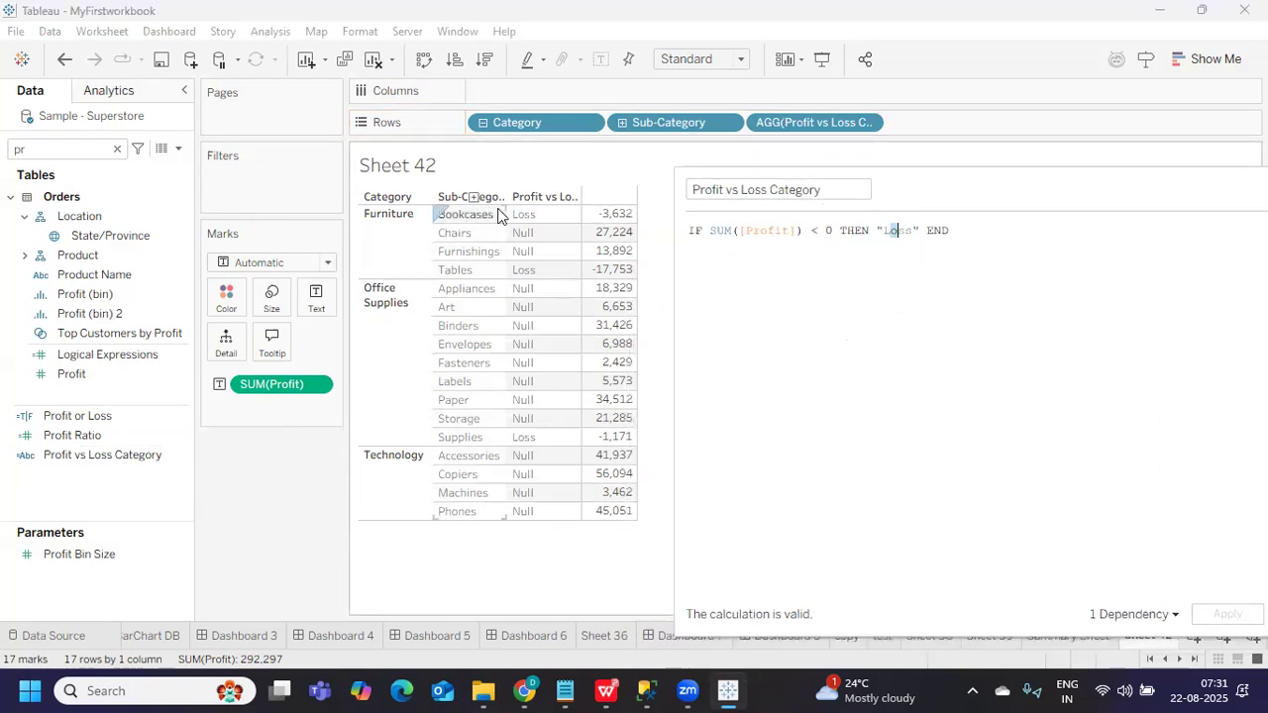
# Add ELSE "Others" before END and apply, then delete the "Others" label
pyautogui.click(930, 234)
pyautogui.press('Return')
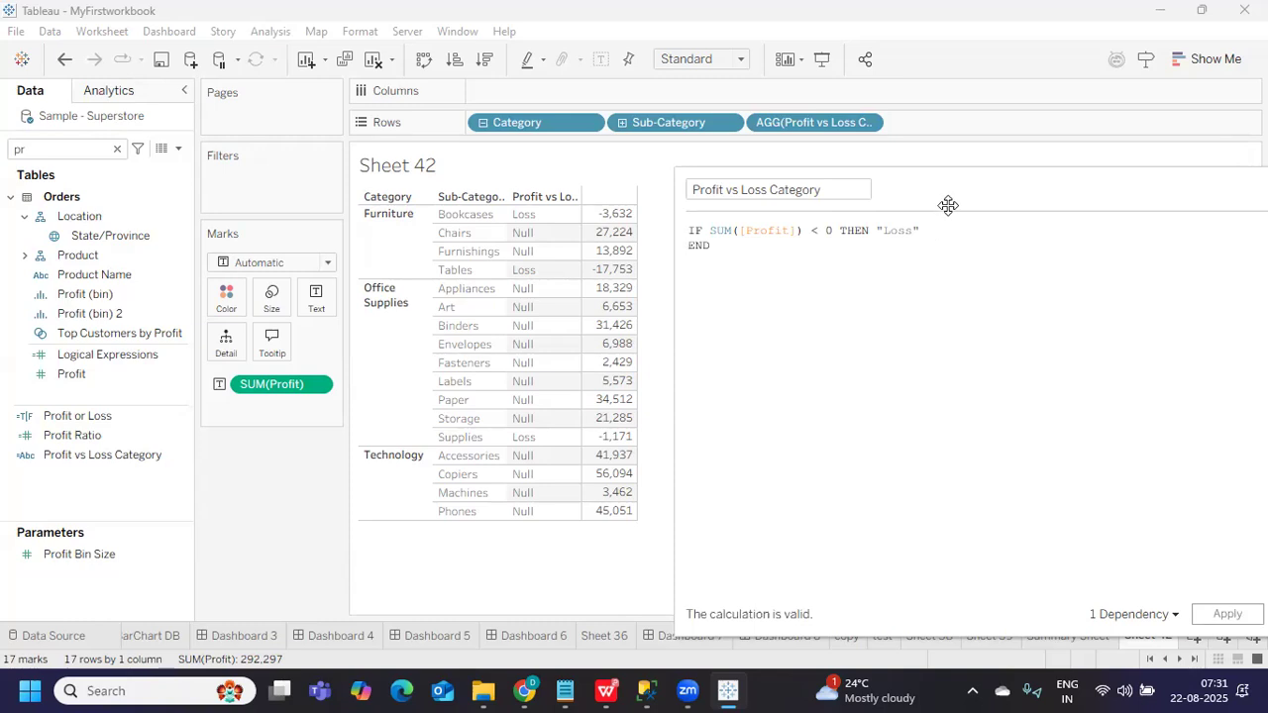
pyautogui.write('else')
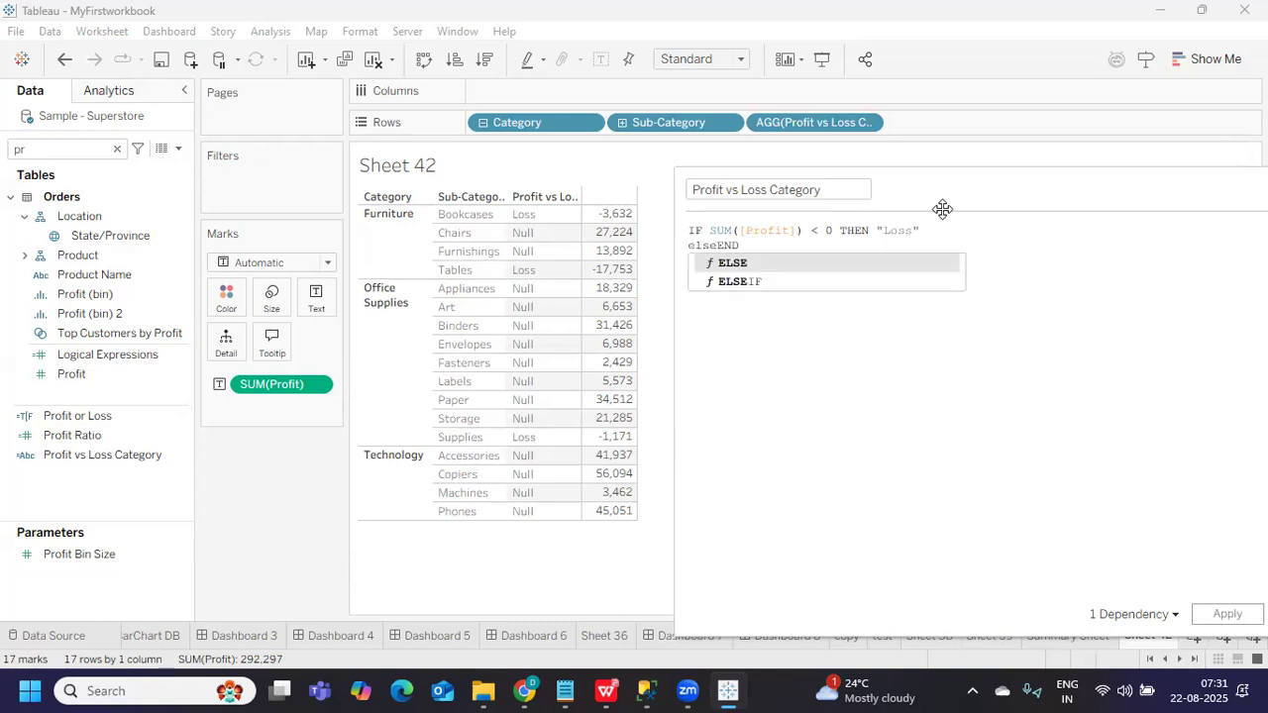
pyautogui.press('Return')
pyautogui.write('"')
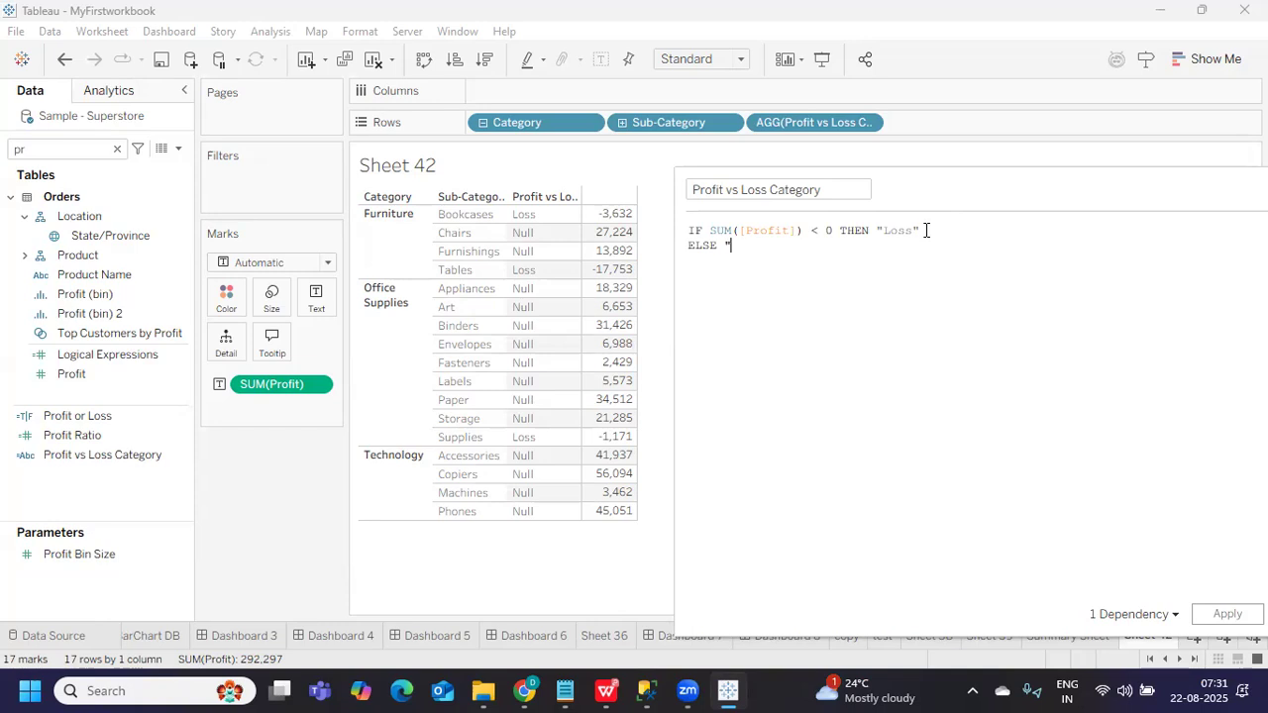
pyautogui.write('Others" end')
pyautogui.press('Return')
pyautogui.click(1225, 616)
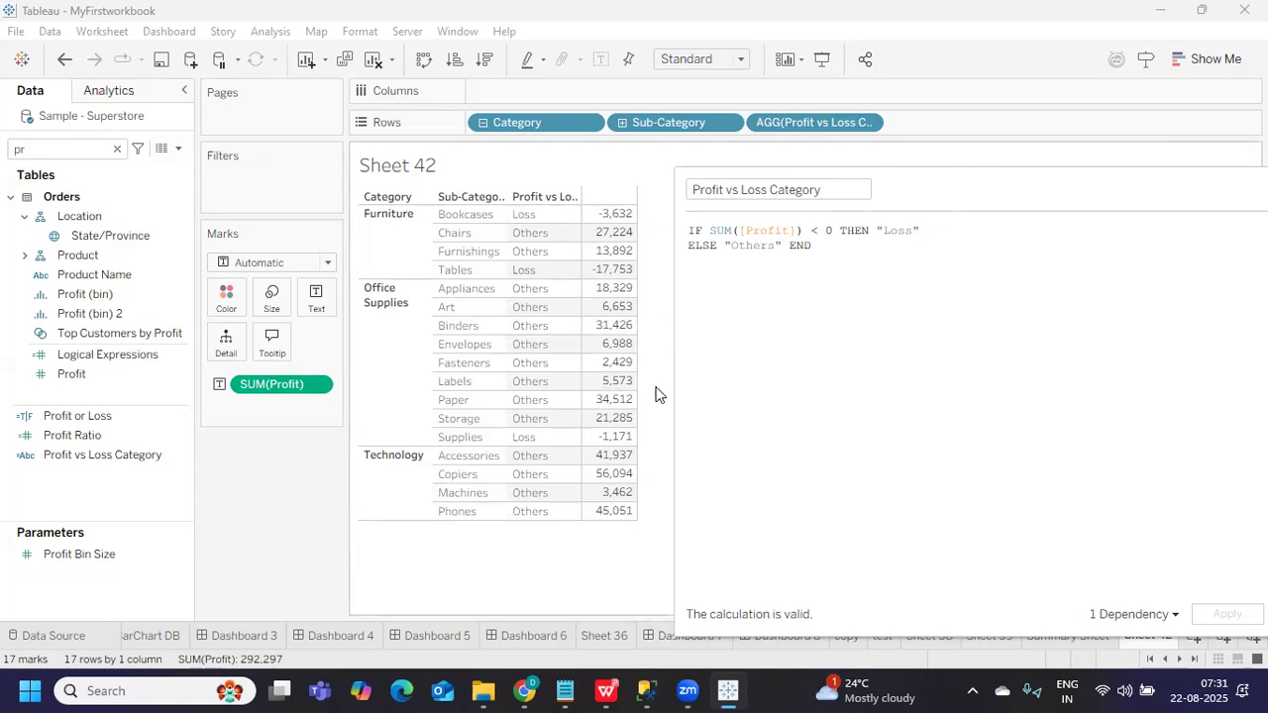
pyautogui.moveTo(725, 247); pyautogui.dragTo(783, 246)
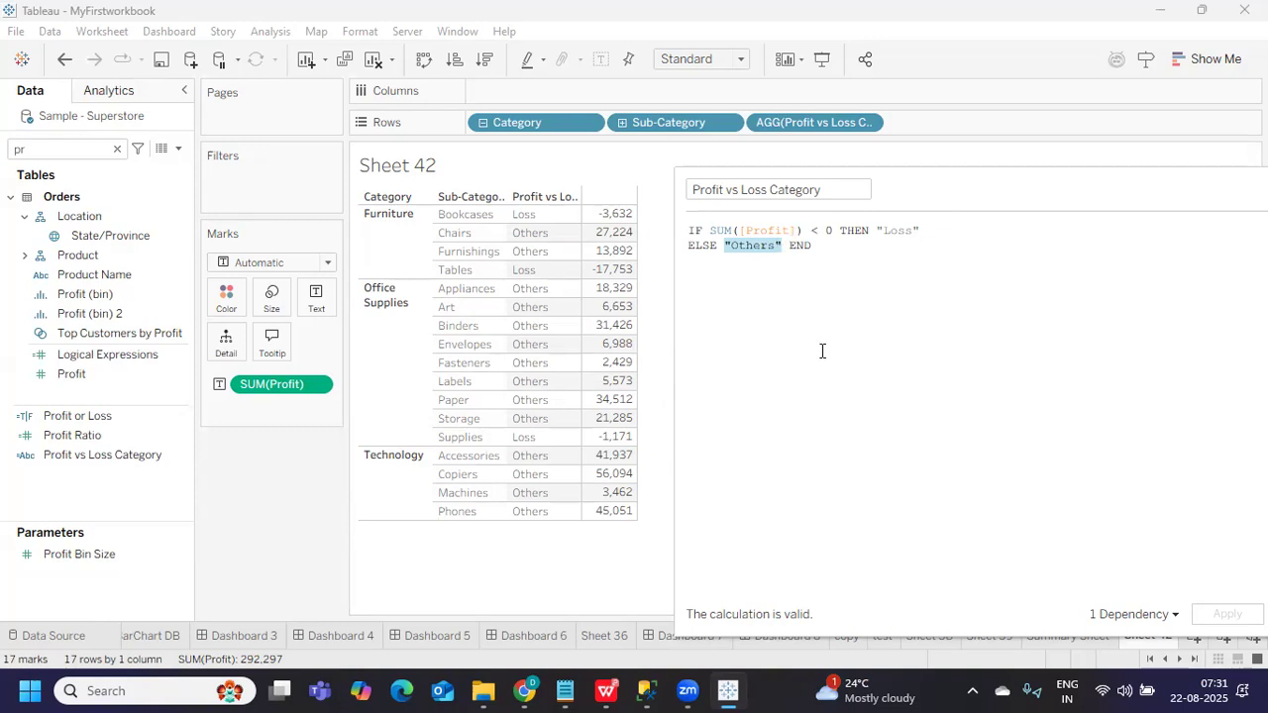
pyautogui.press('BackSpace')
# Write sum([Profit]) < 35000 then "Average Profits" and turn ELSE into ELSEIF
pyautogui.write('sum')
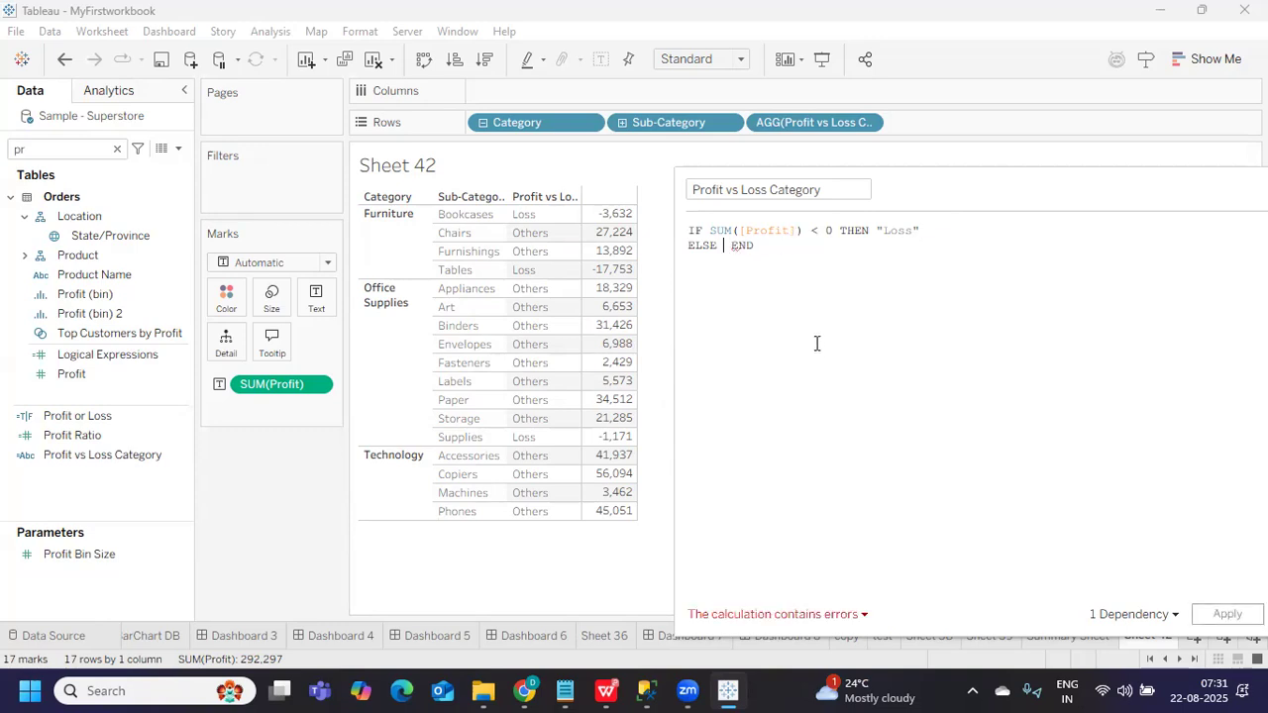
pyautogui.write('(pri')
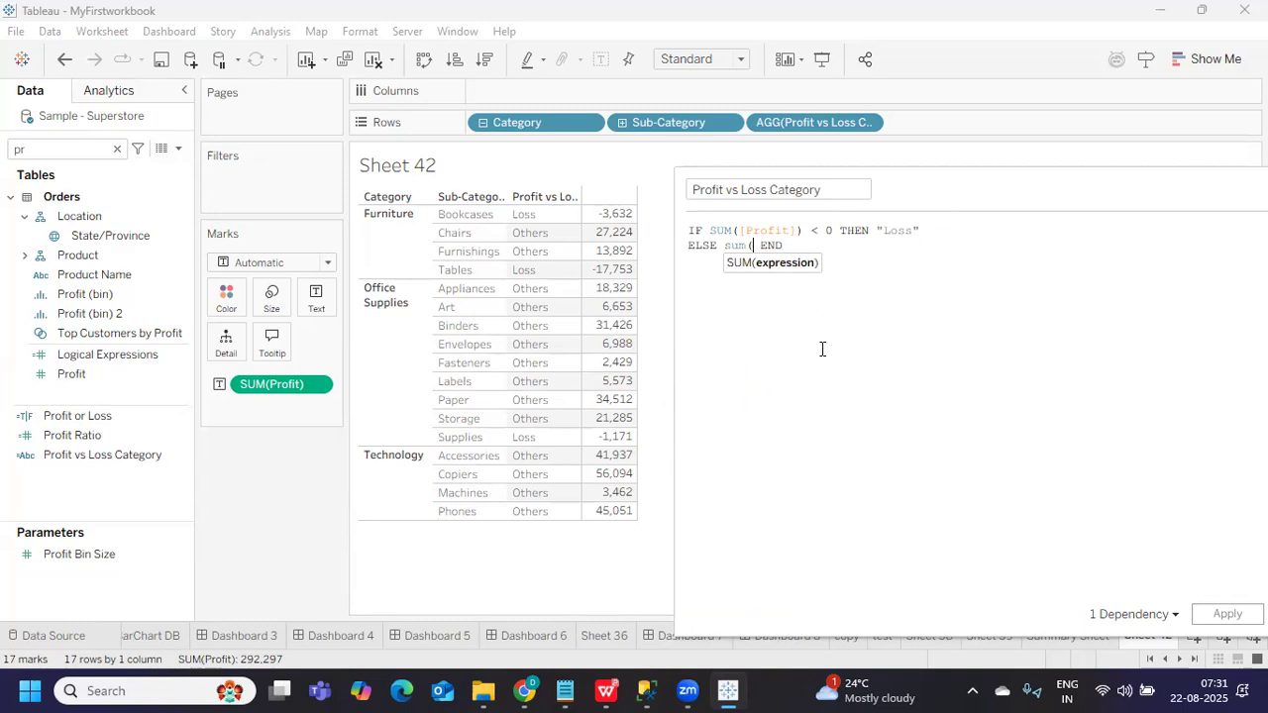
pyautogui.press('BackSpace')
pyautogui.write('ofit')
pyautogui.press('Return')
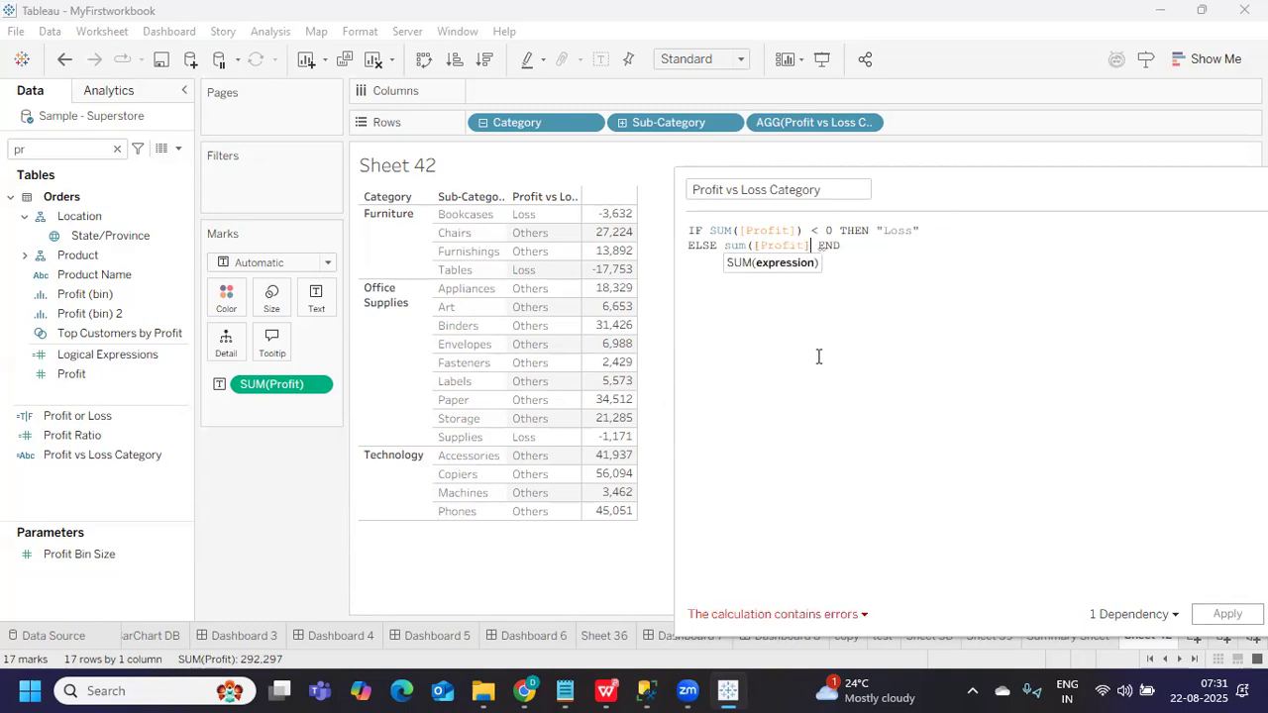
pyautogui.write(') <')
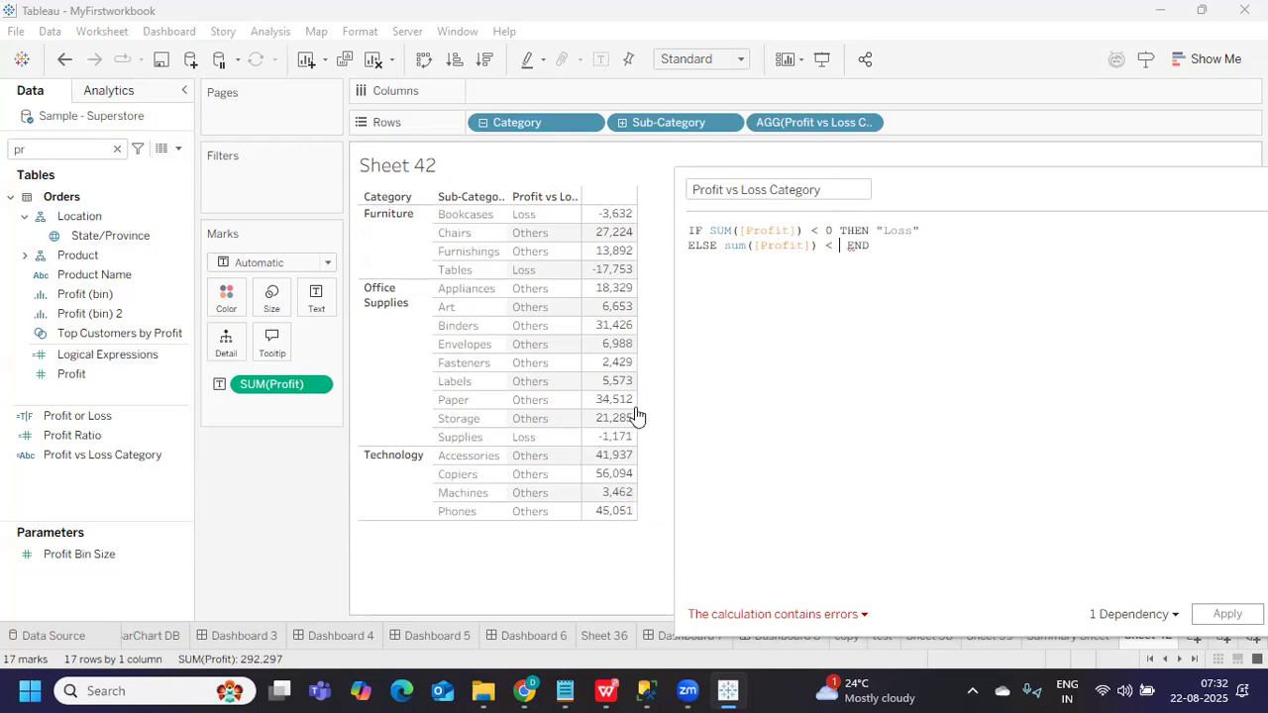
pyautogui.write('3500')
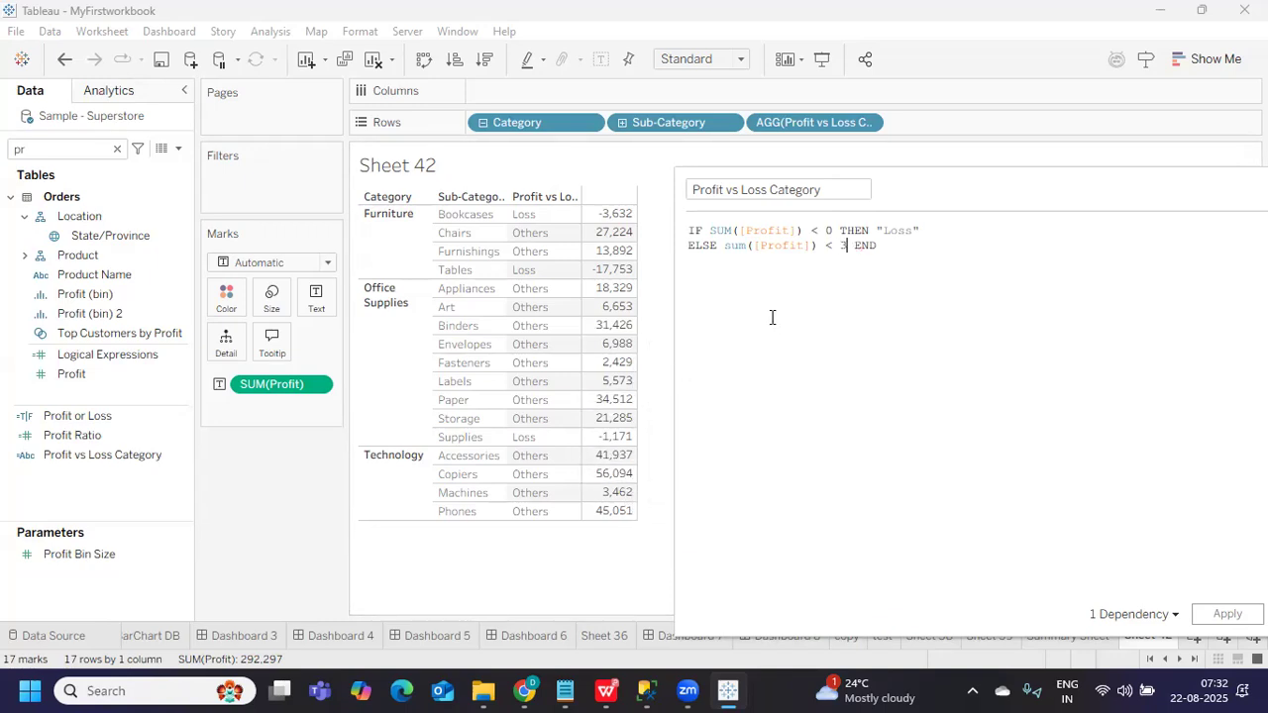
pyautogui.write('0 then "Average ')
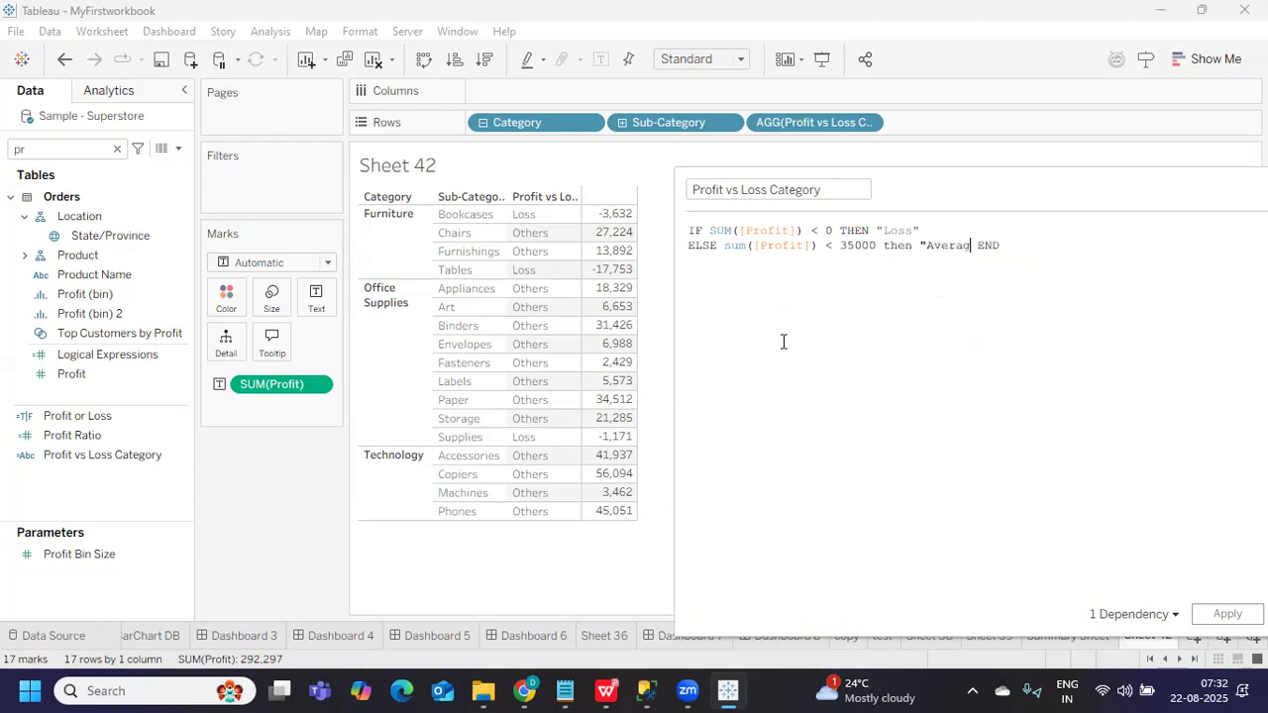
pyautogui.write('Profits"')
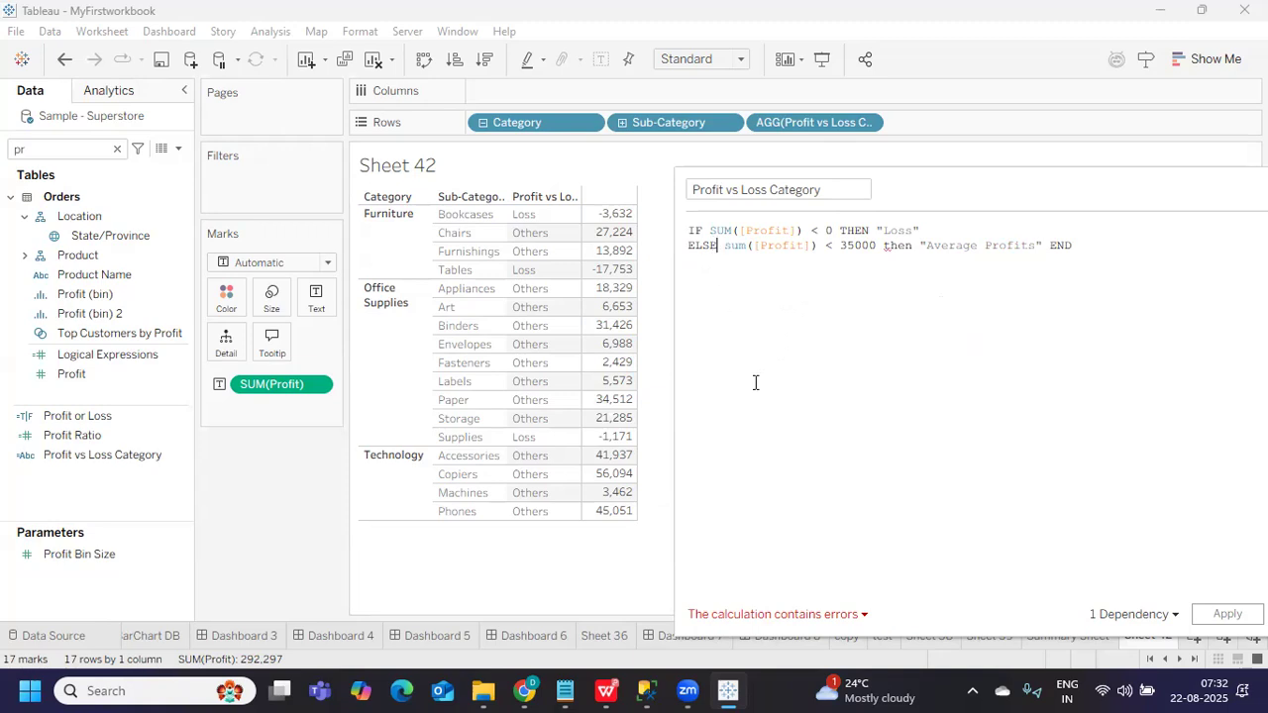
pyautogui.write('i')
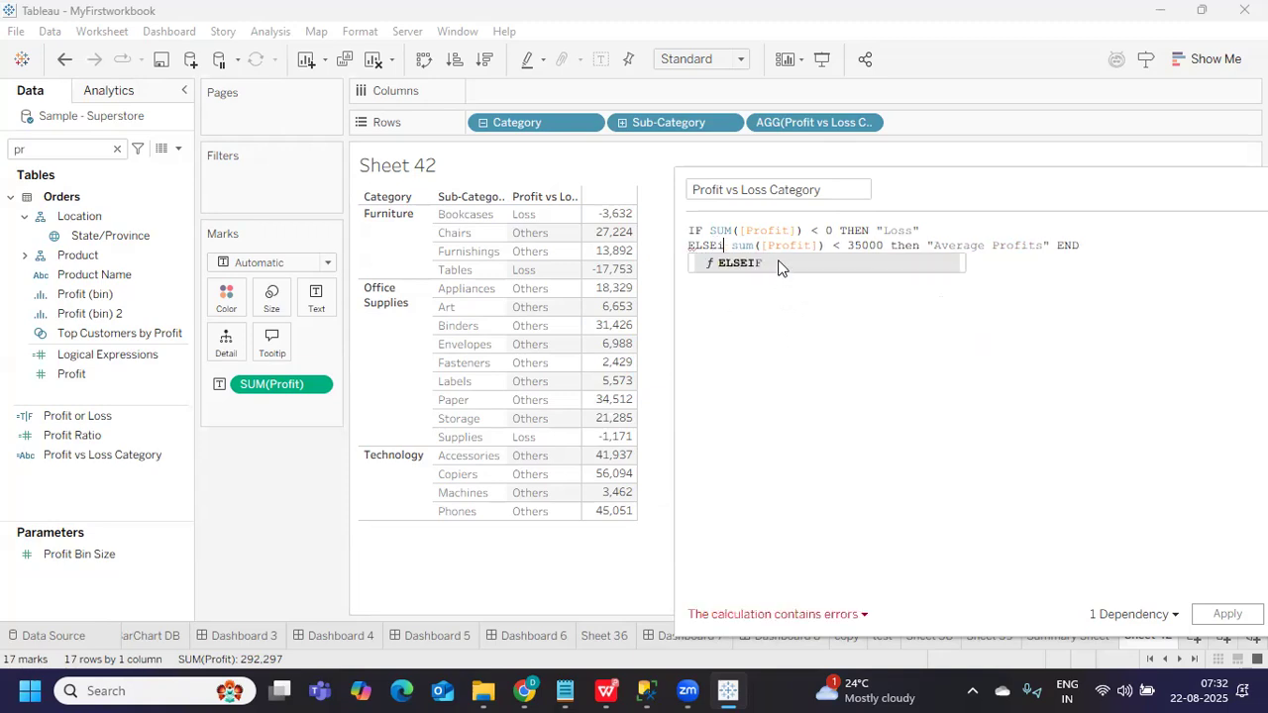
pyautogui.click(779, 264)
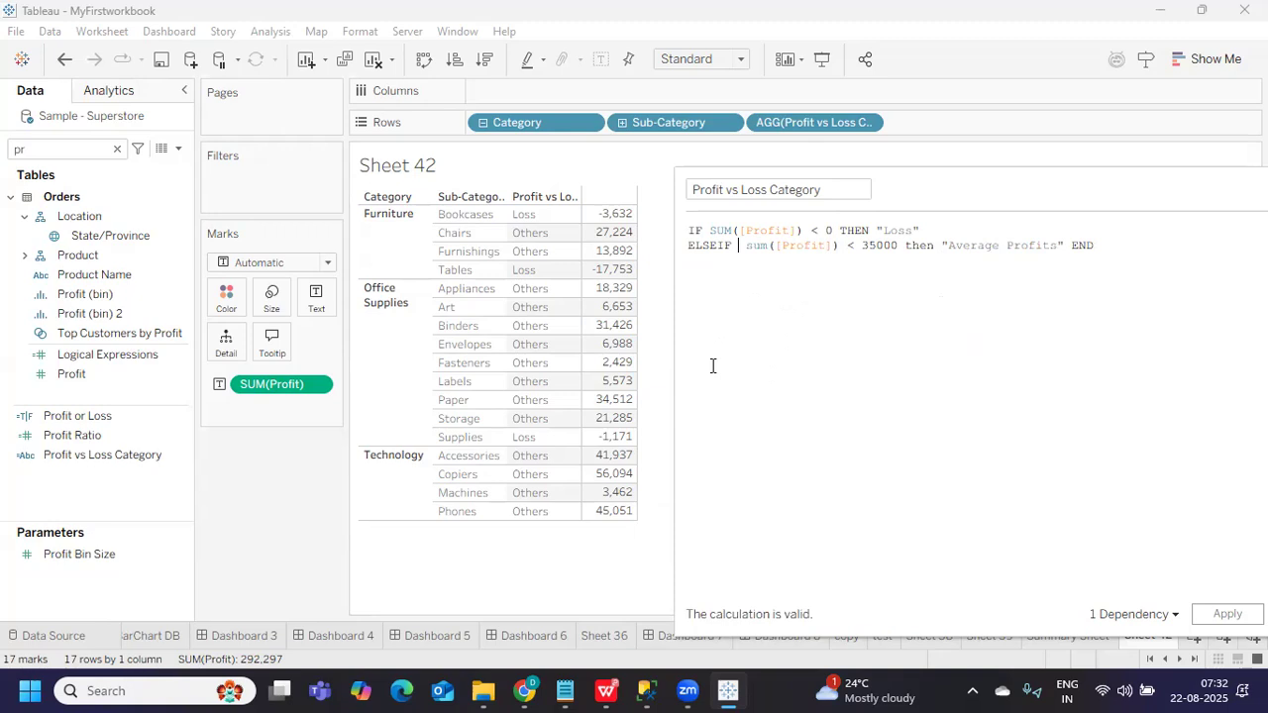
pyautogui.press('BackSpace')
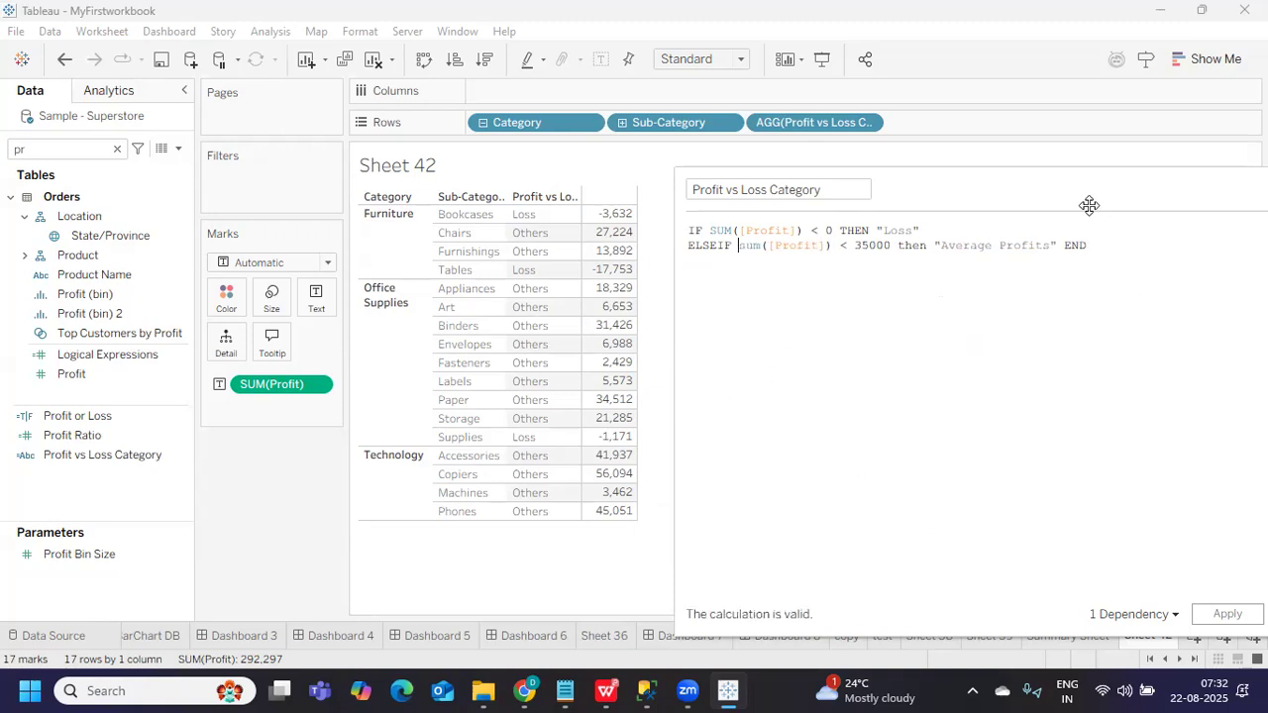
# Replace the lowercase sum on the ELSEIF line with the SUM function
pyautogui.moveTo(1084, 205); pyautogui.dragTo(1012, 204)
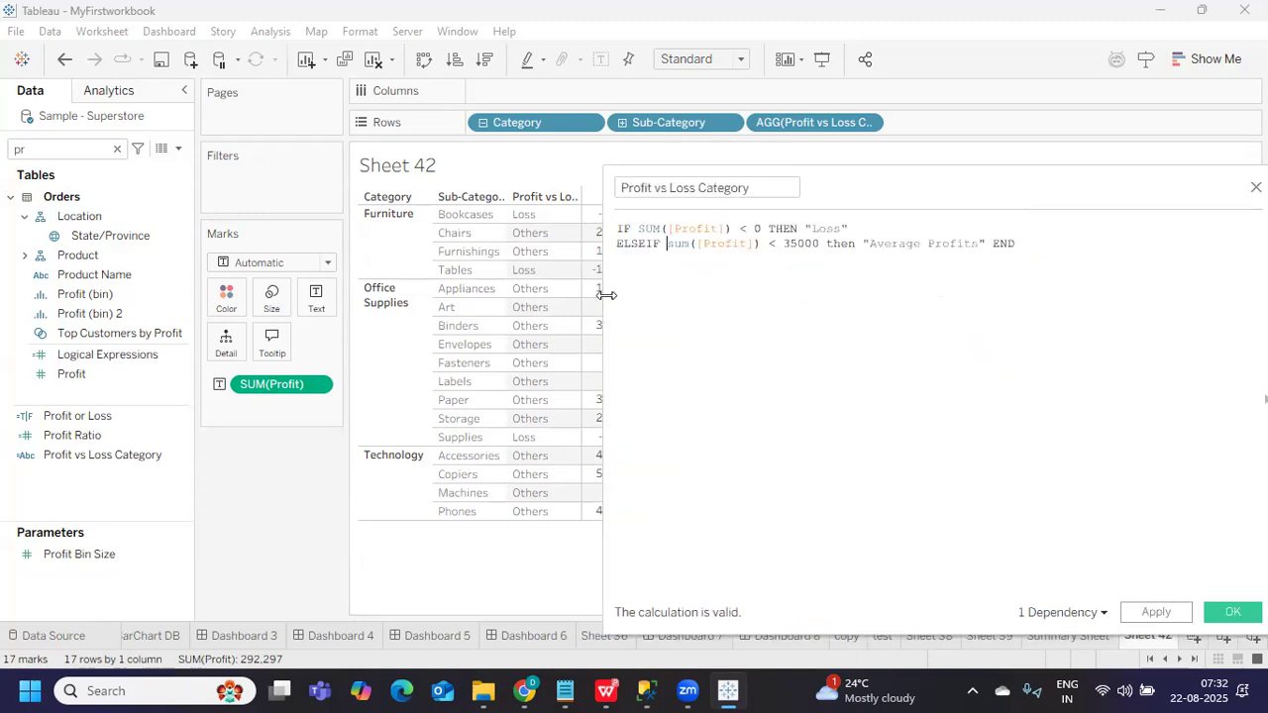
pyautogui.moveTo(614, 300); pyautogui.dragTo(686, 336)
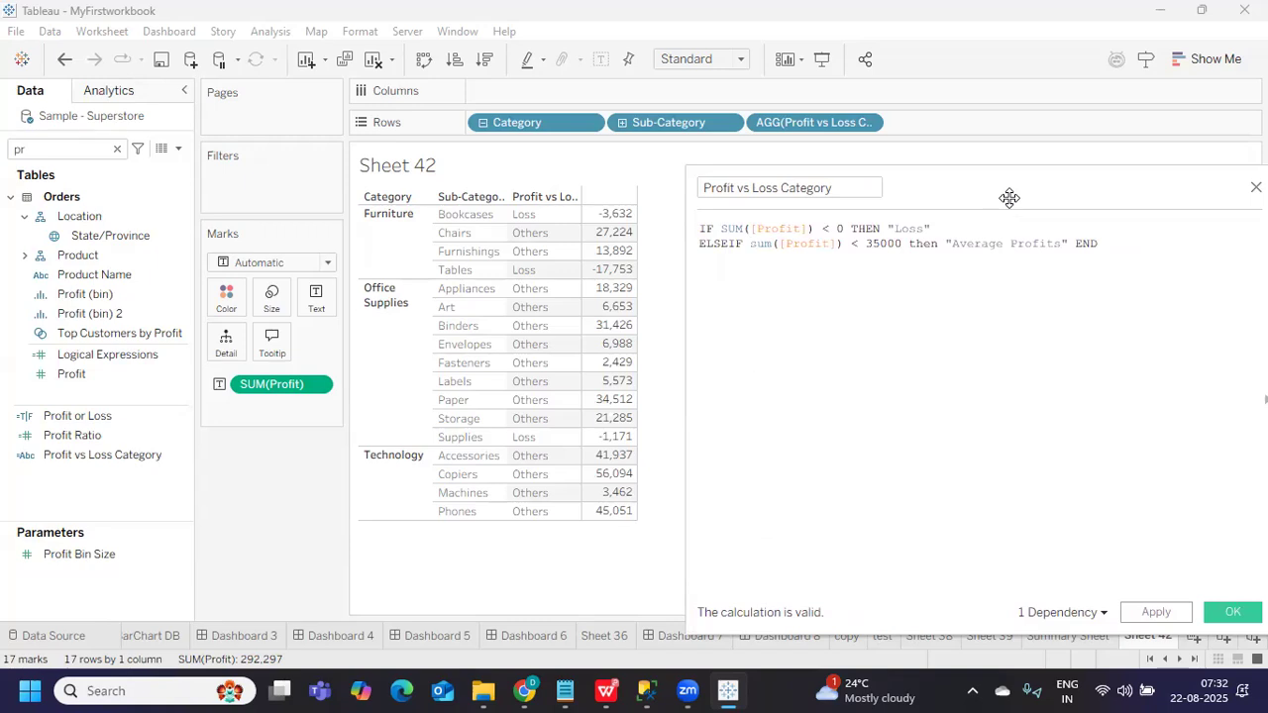
pyautogui.moveTo(1010, 198); pyautogui.dragTo(978, 196)
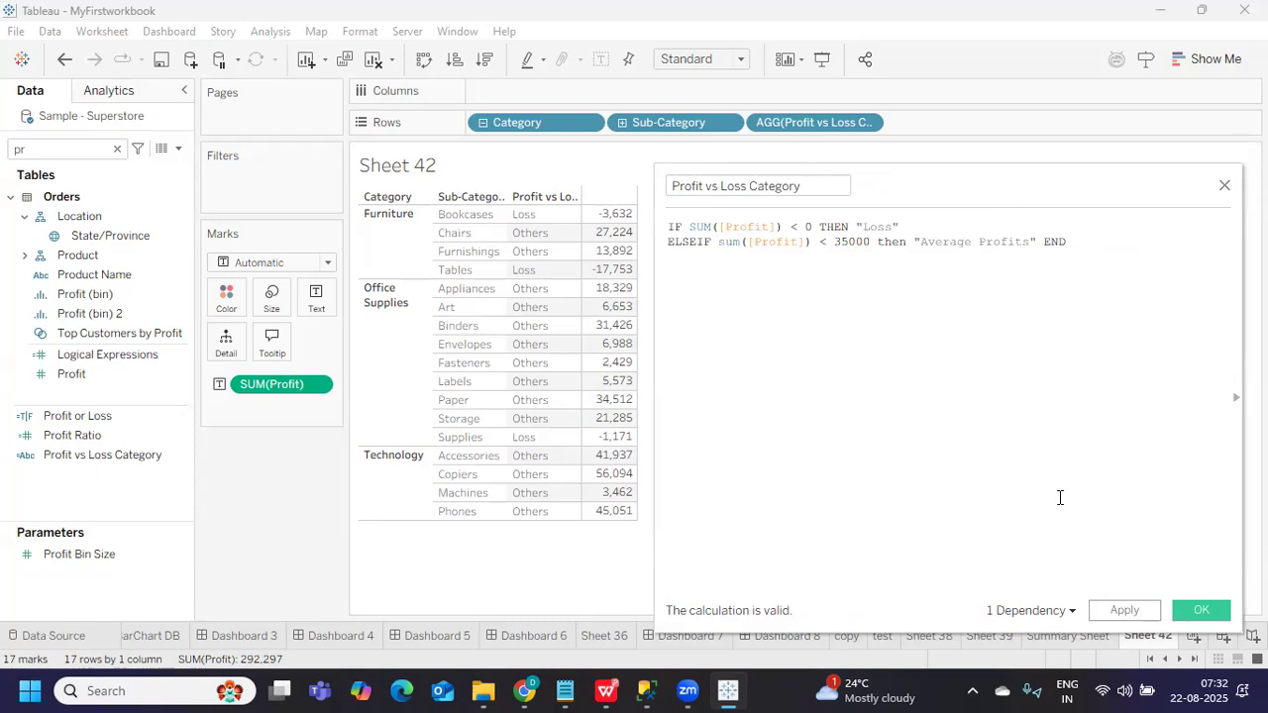
pyautogui.doubleClick(733, 242)
pyautogui.write('SU')
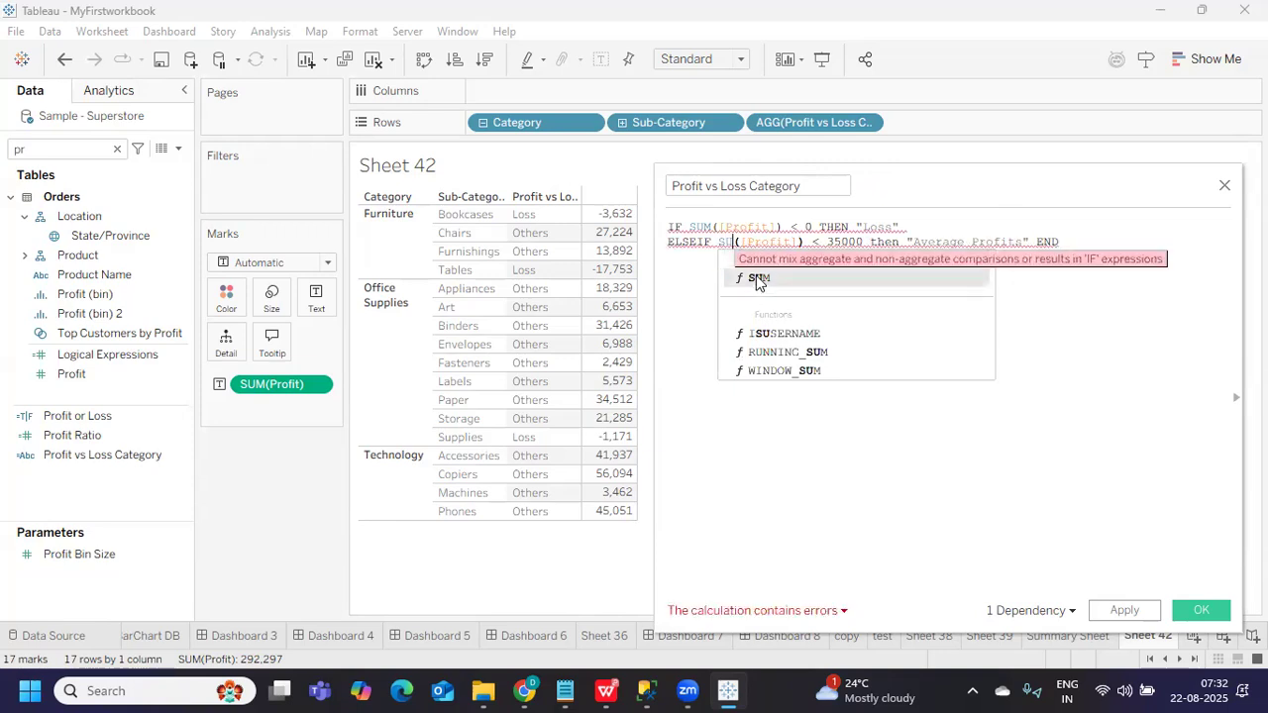
pyautogui.click(756, 281)
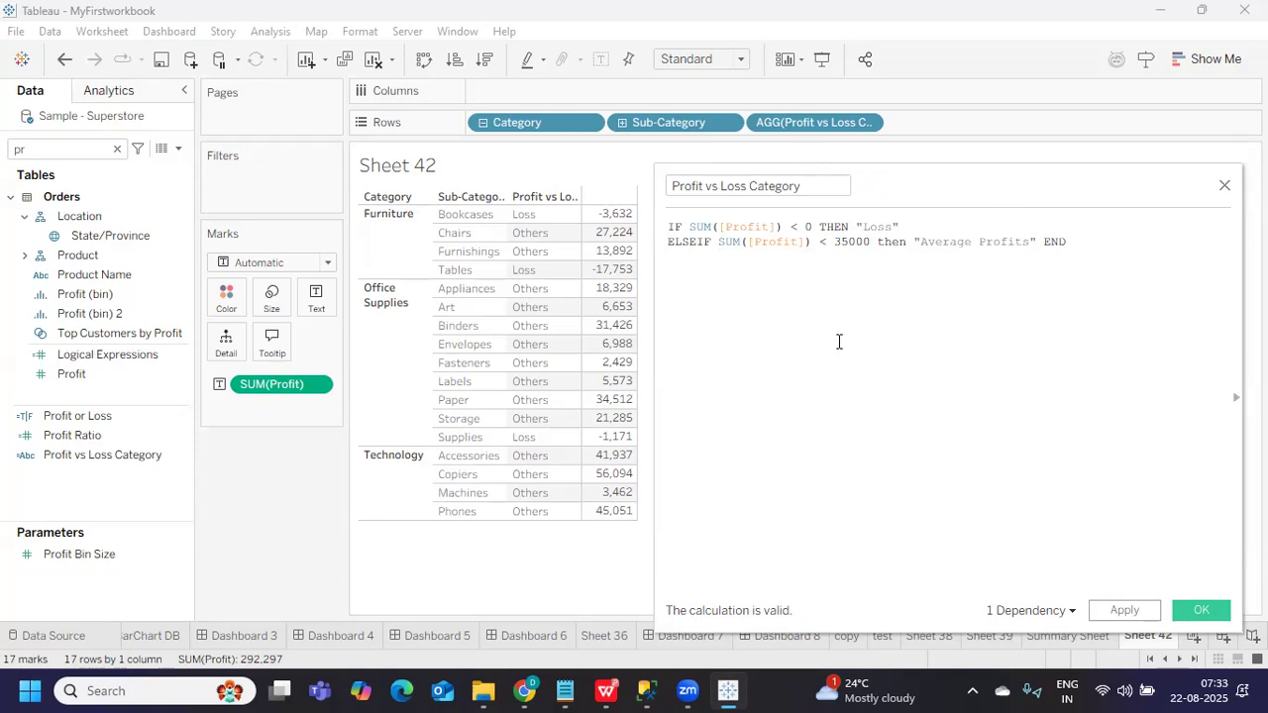
pyautogui.tripleClick(668, 248)
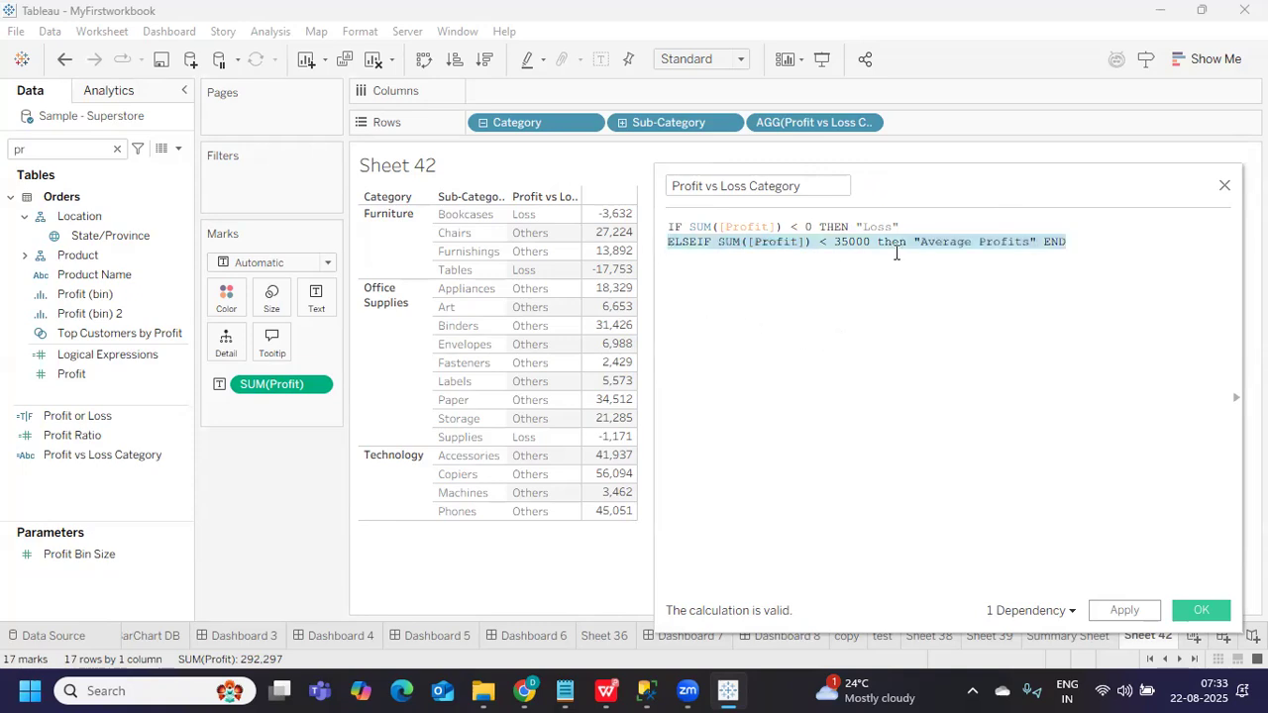
pyautogui.click(1009, 312)
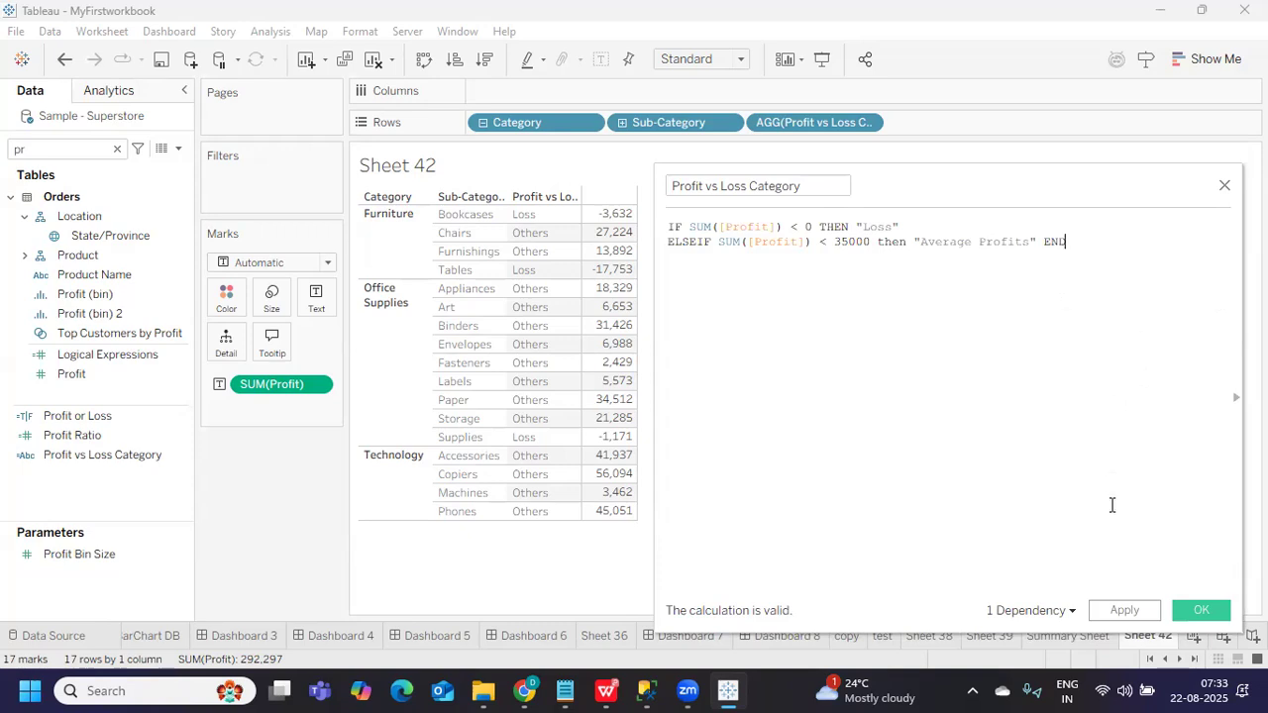
# Apply the calculation so sub-categories show Loss, Average Profits or Null
pyautogui.click(1120, 609)
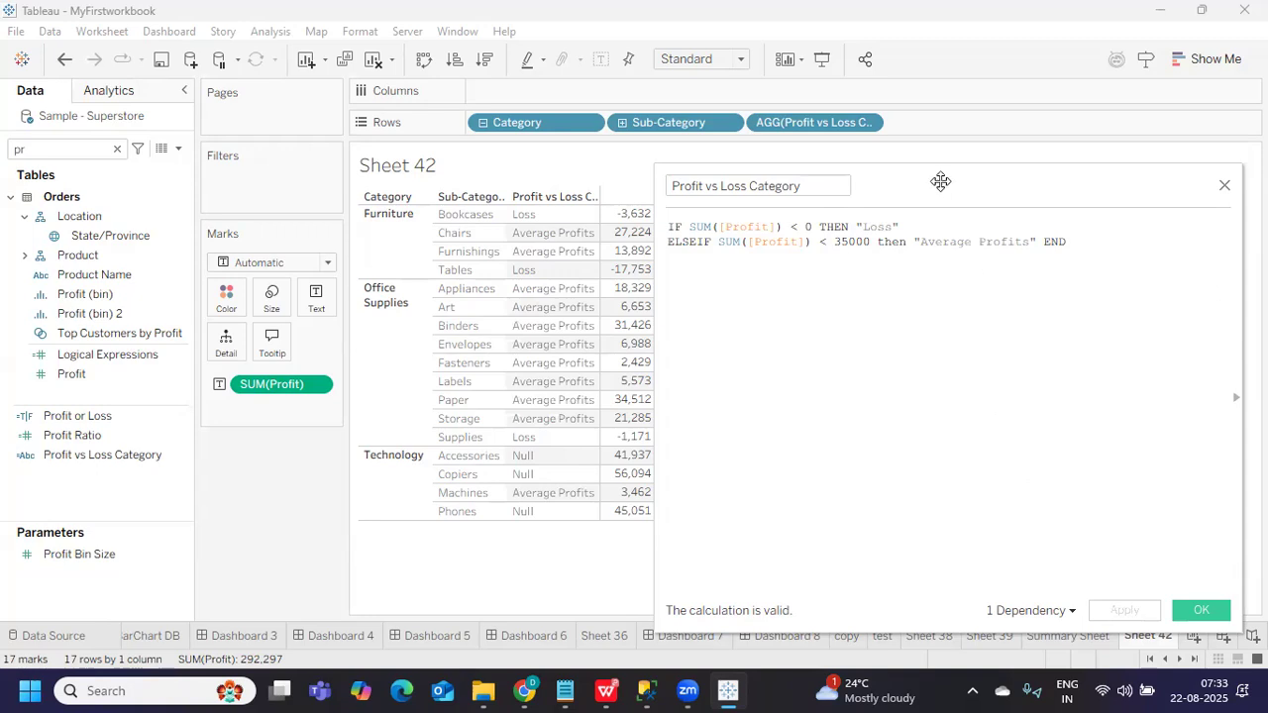
pyautogui.moveTo(940, 181); pyautogui.dragTo(986, 183)
pyautogui.moveTo(623, 231)
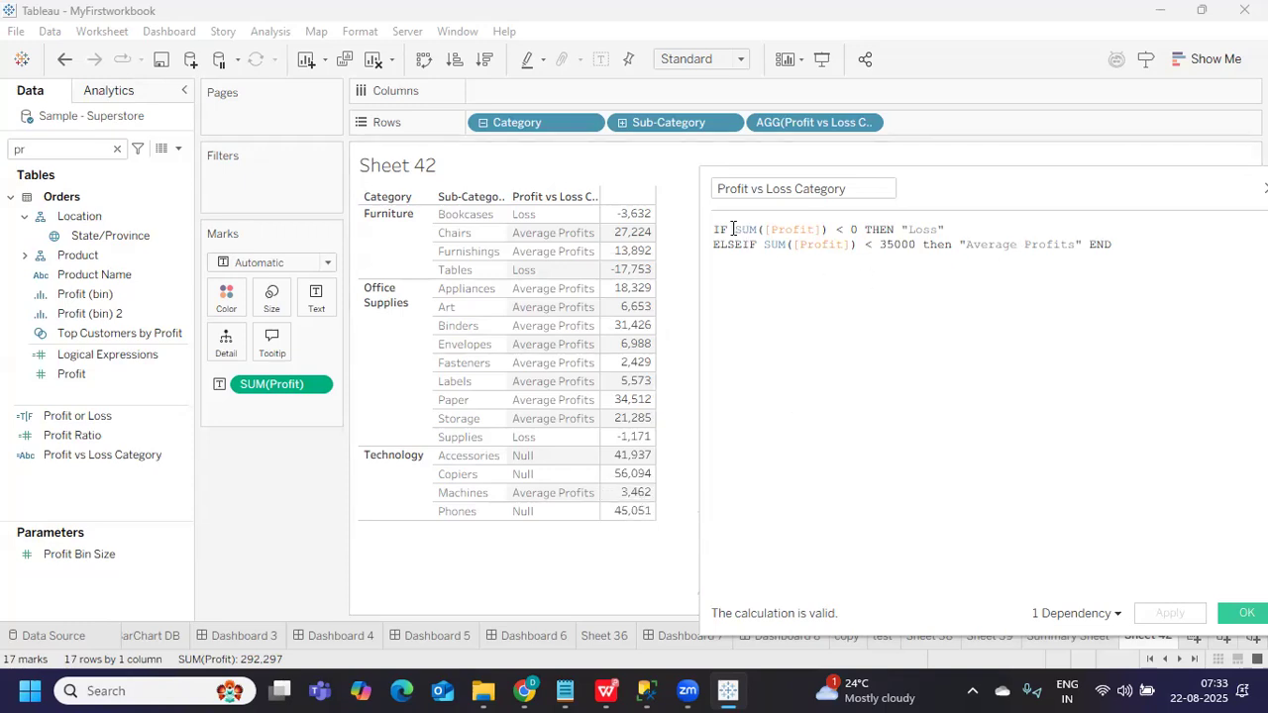
# Move the < 35000 "Average Profits" clause from the ELSEIF line to follow IF
pyautogui.moveTo(856, 230); pyautogui.dragTo(1084, 244)
pyautogui.hotkey('ctrl', 'c')
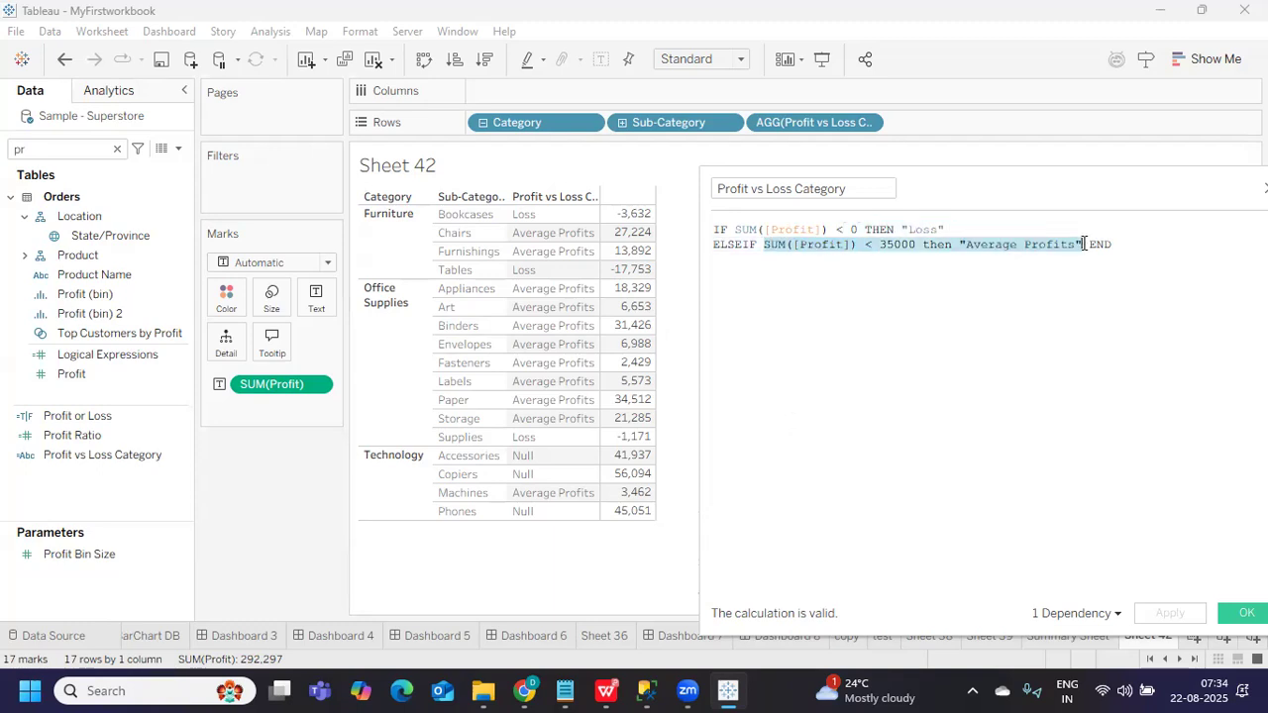
pyautogui.press('BackSpace')
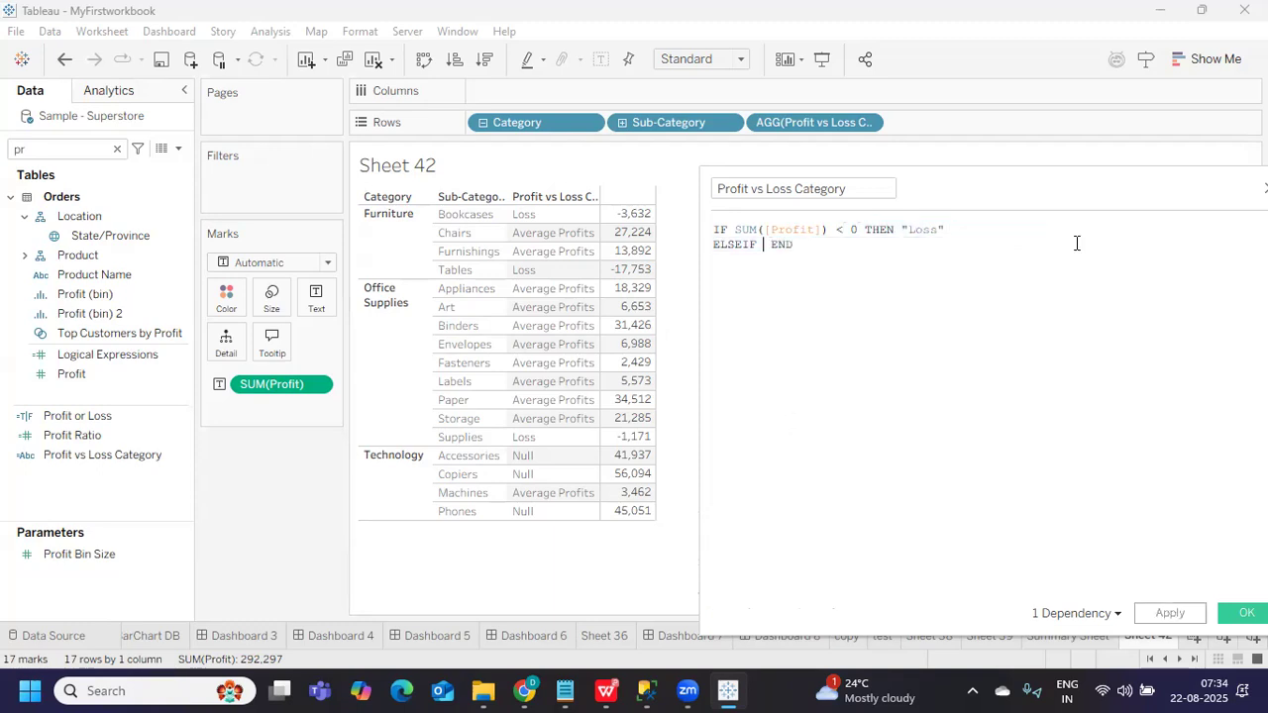
pyautogui.click(735, 230)
pyautogui.hotkey('ctrl', 'v')
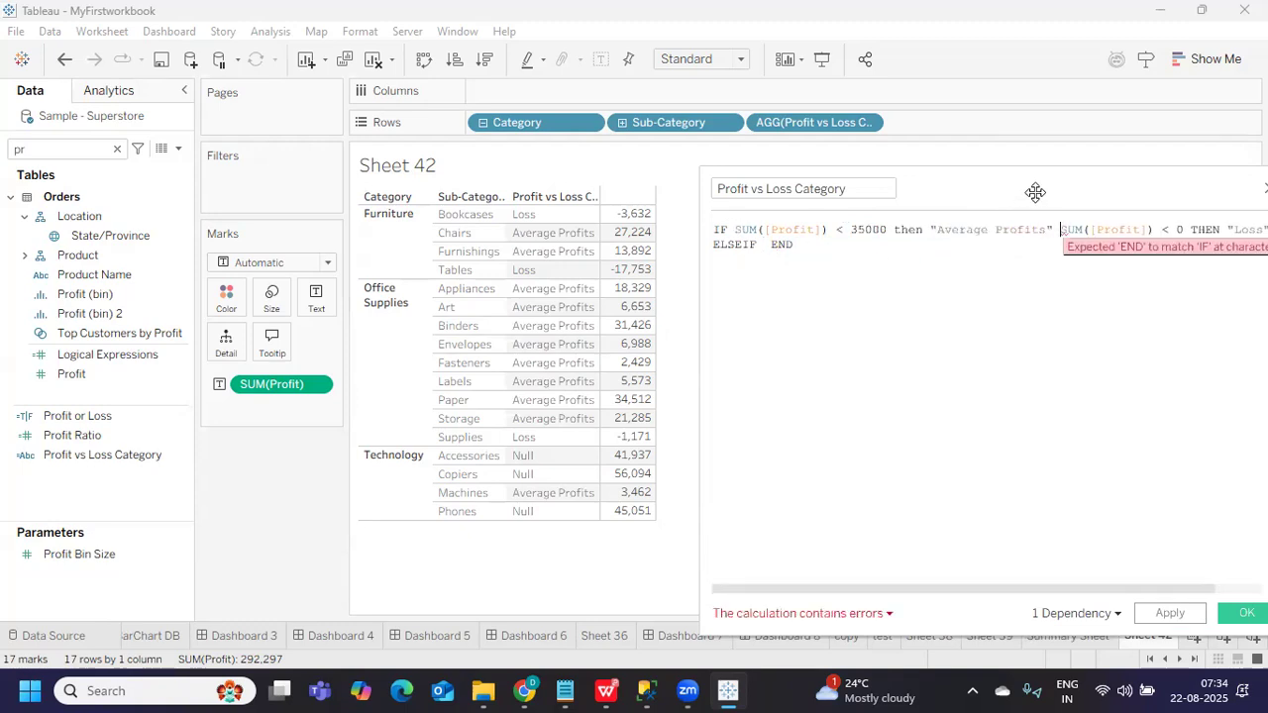
pyautogui.moveTo(1036, 189); pyautogui.dragTo(732, 190)
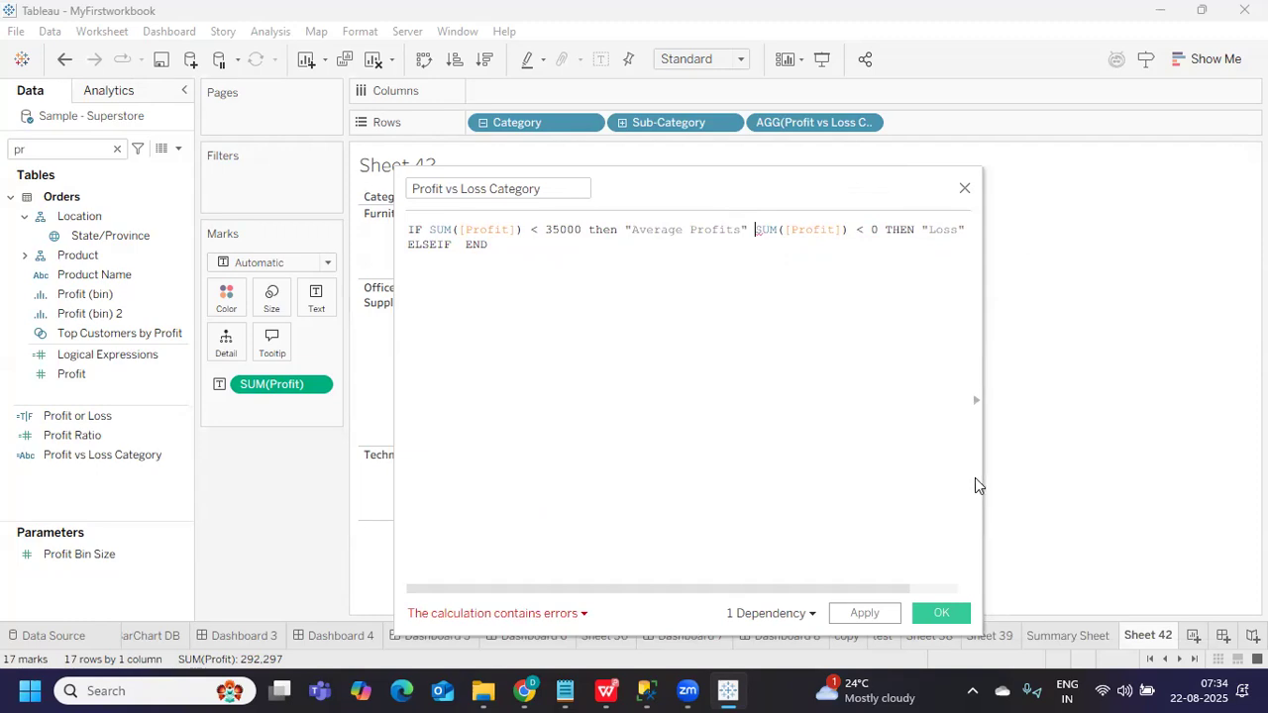
pyautogui.moveTo(981, 477); pyautogui.dragTo(1166, 485)
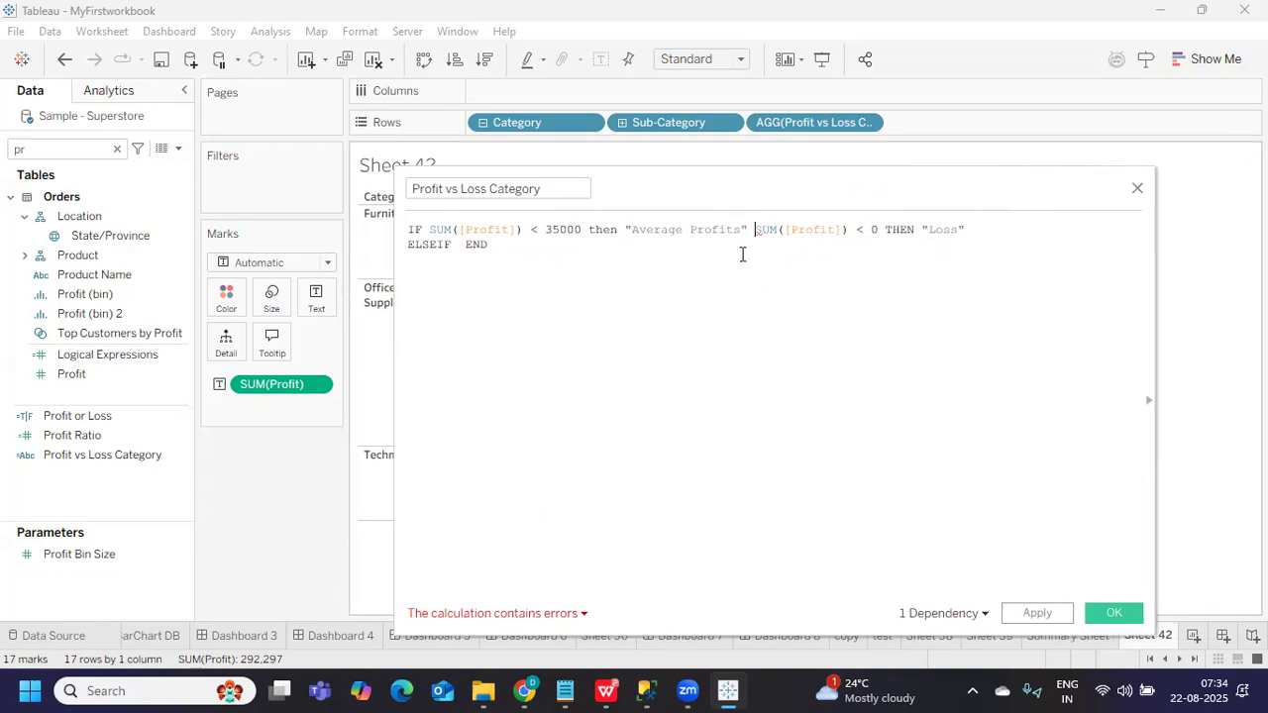
# Move the < 0 "Loss" condition into the ELSEIF branch and apply
pyautogui.moveTo(750, 229); pyautogui.dragTo(987, 230)
pyautogui.hotkey('ctrl', 'c')
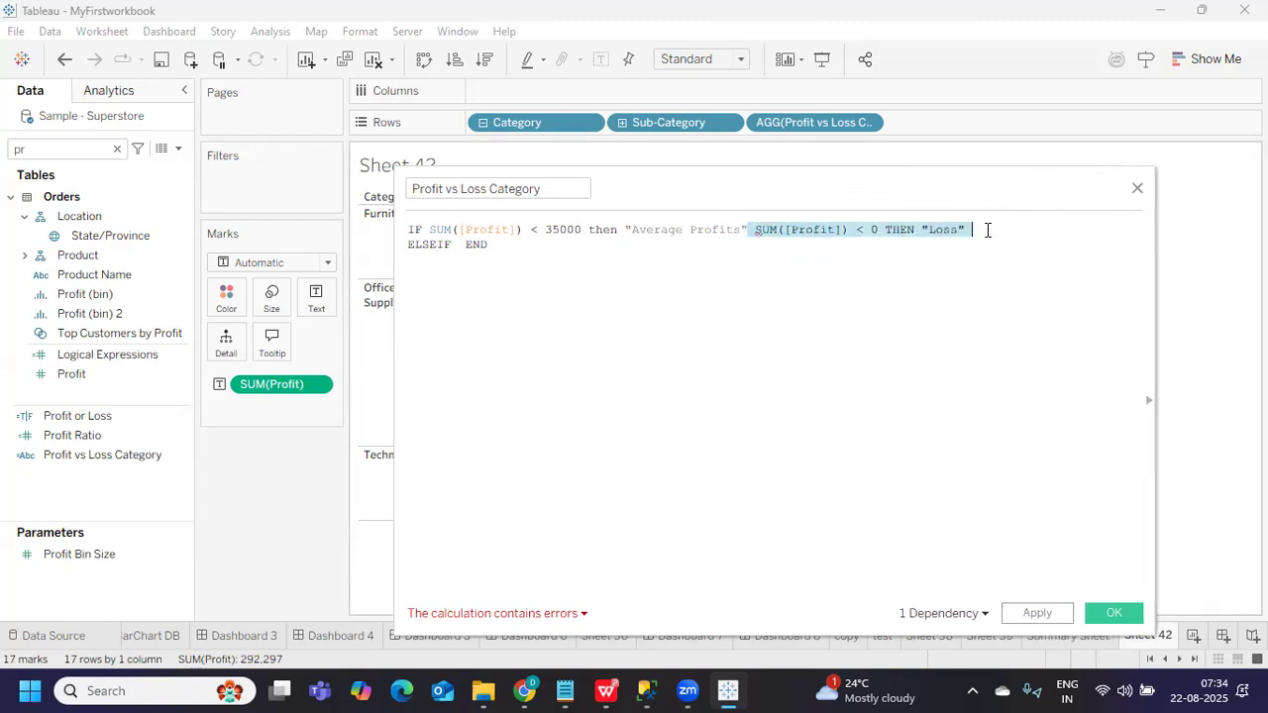
pyautogui.press('BackSpace')
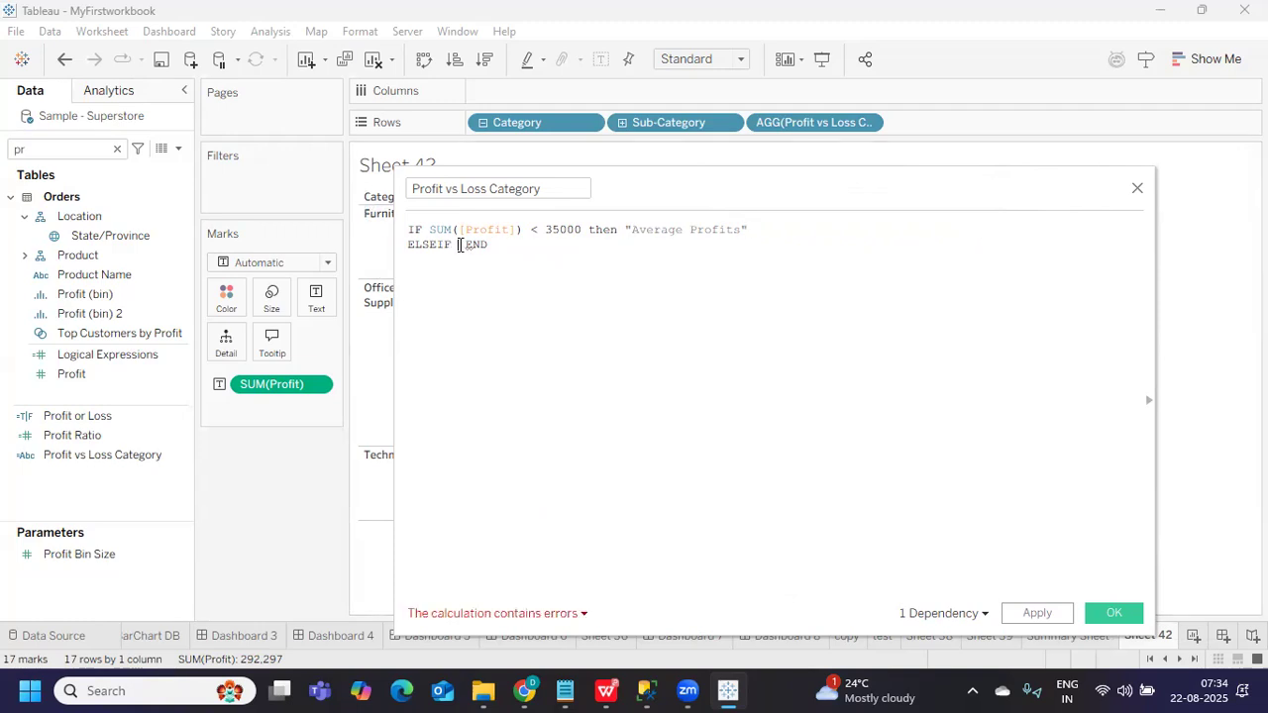
pyautogui.click(459, 245)
pyautogui.hotkey('ctrl', 'v')
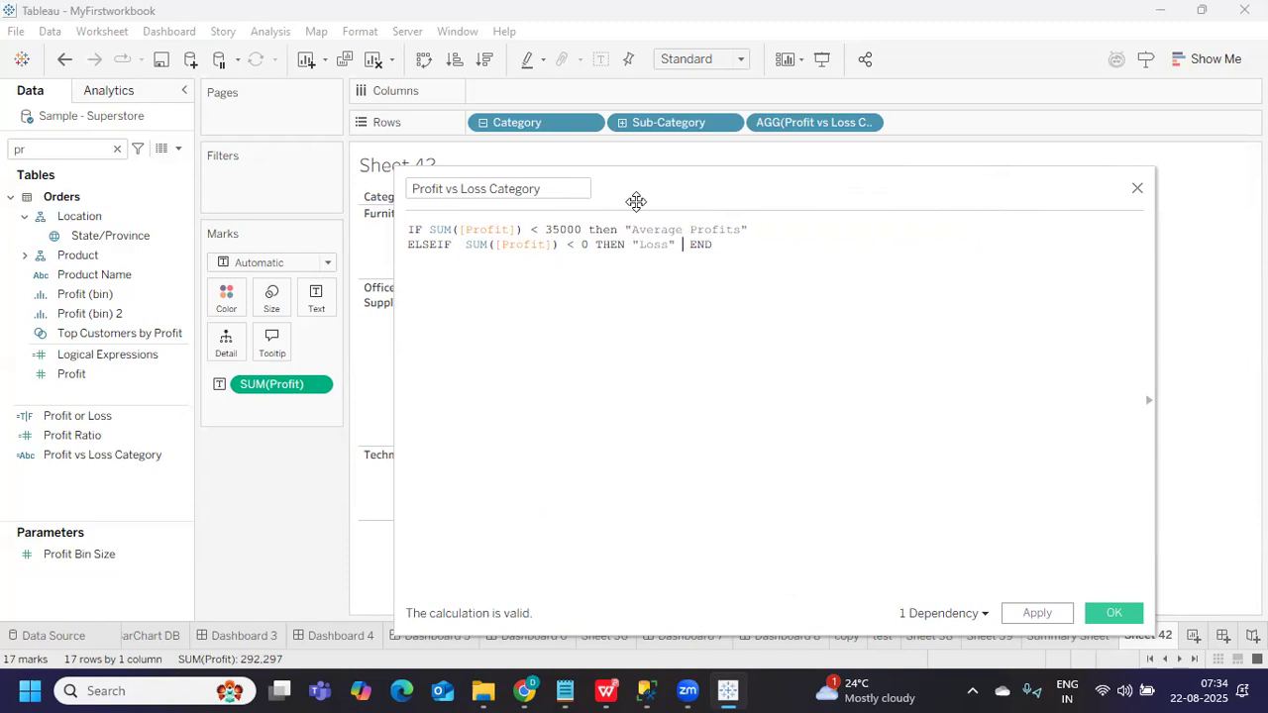
pyautogui.moveTo(683, 188); pyautogui.dragTo(803, 188)
pyautogui.click(1158, 613)
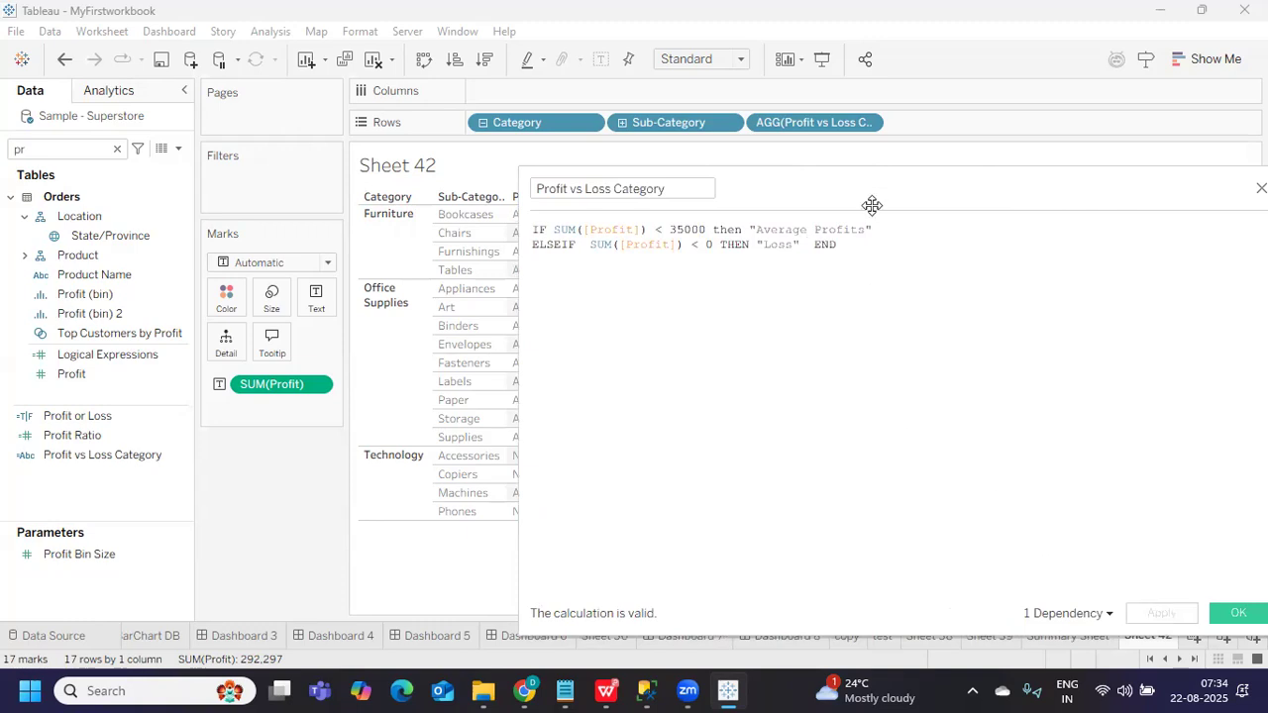
# Reveal the SUM(Profit) column and compare the < 35000 and < 0 conditions
pyautogui.moveTo(867, 191); pyautogui.dragTo(972, 188)
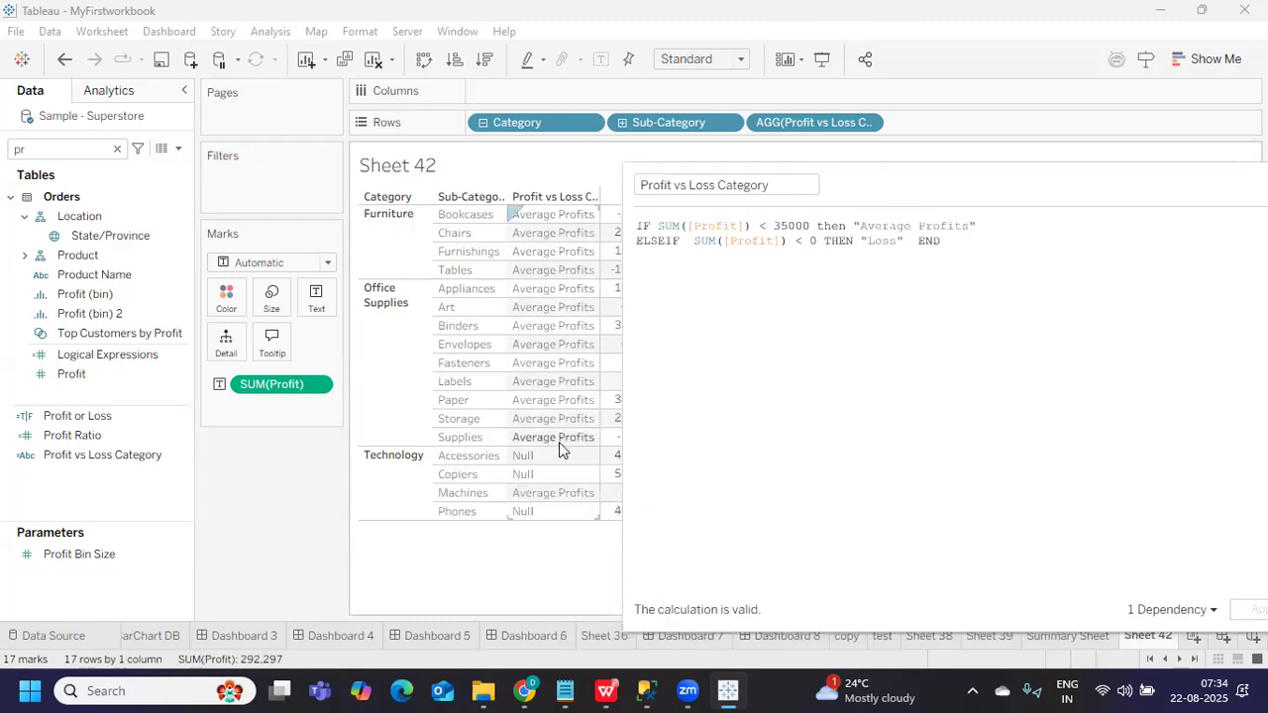
pyautogui.moveTo(623, 365); pyautogui.dragTo(711, 358)
pyautogui.moveTo(885, 242); pyautogui.dragTo(909, 241)
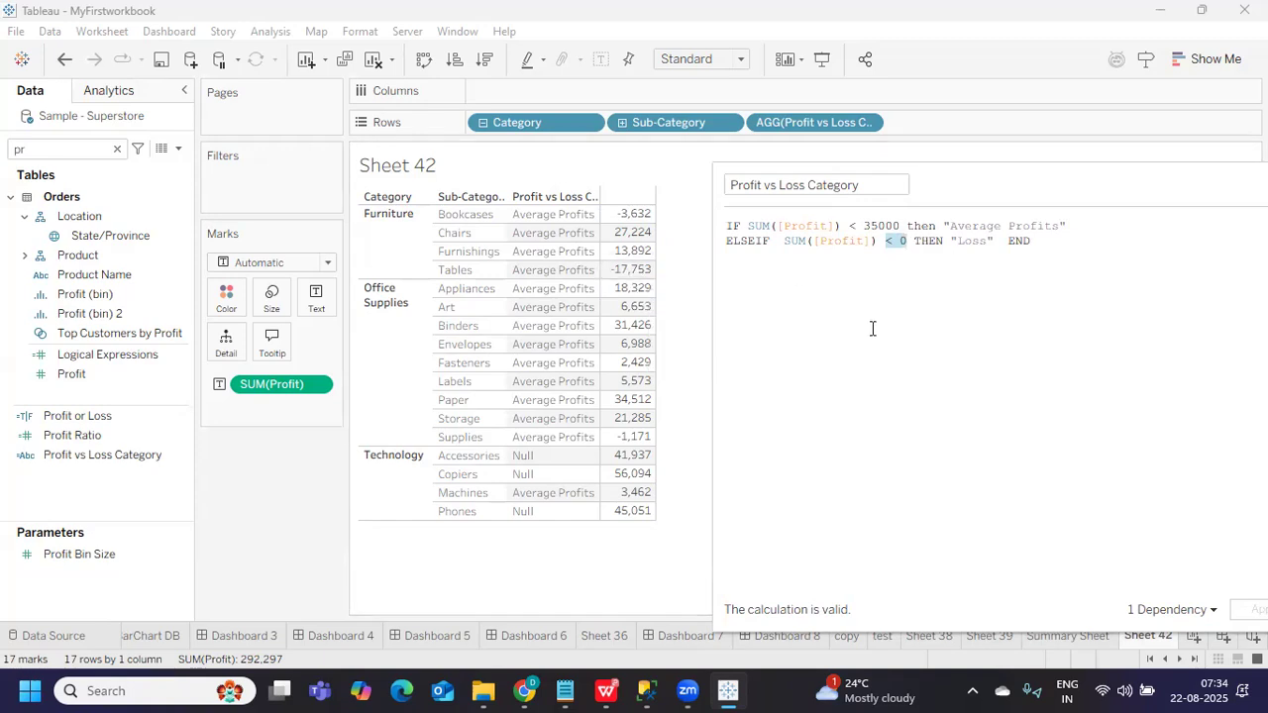
pyautogui.moveTo(849, 226); pyautogui.dragTo(901, 227)
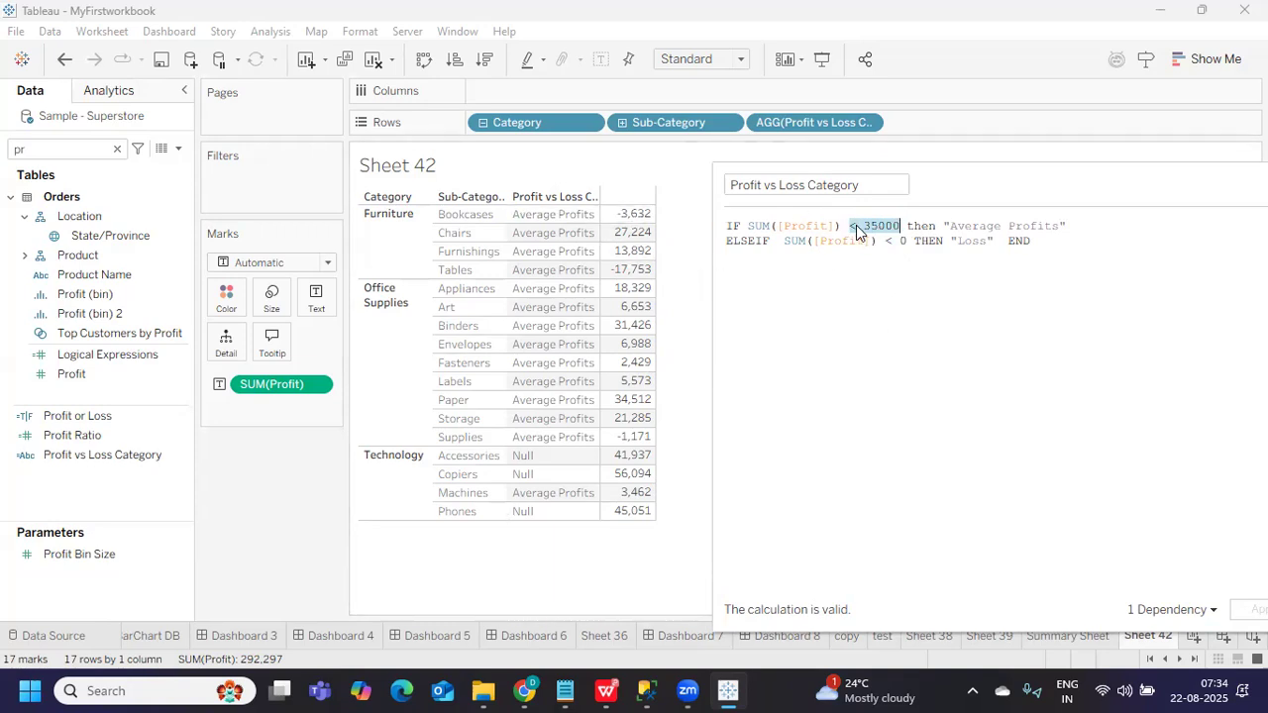
pyautogui.moveTo(783, 241); pyautogui.dragTo(916, 248)
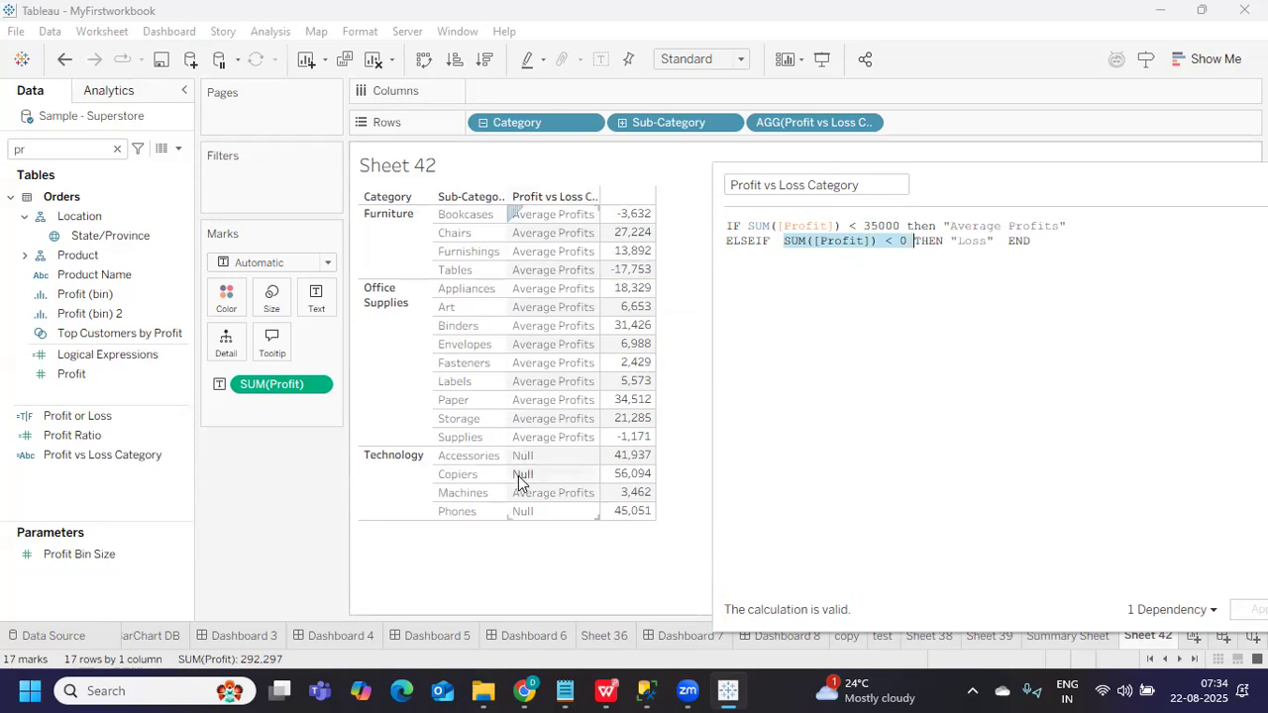
pyautogui.click(780, 227)
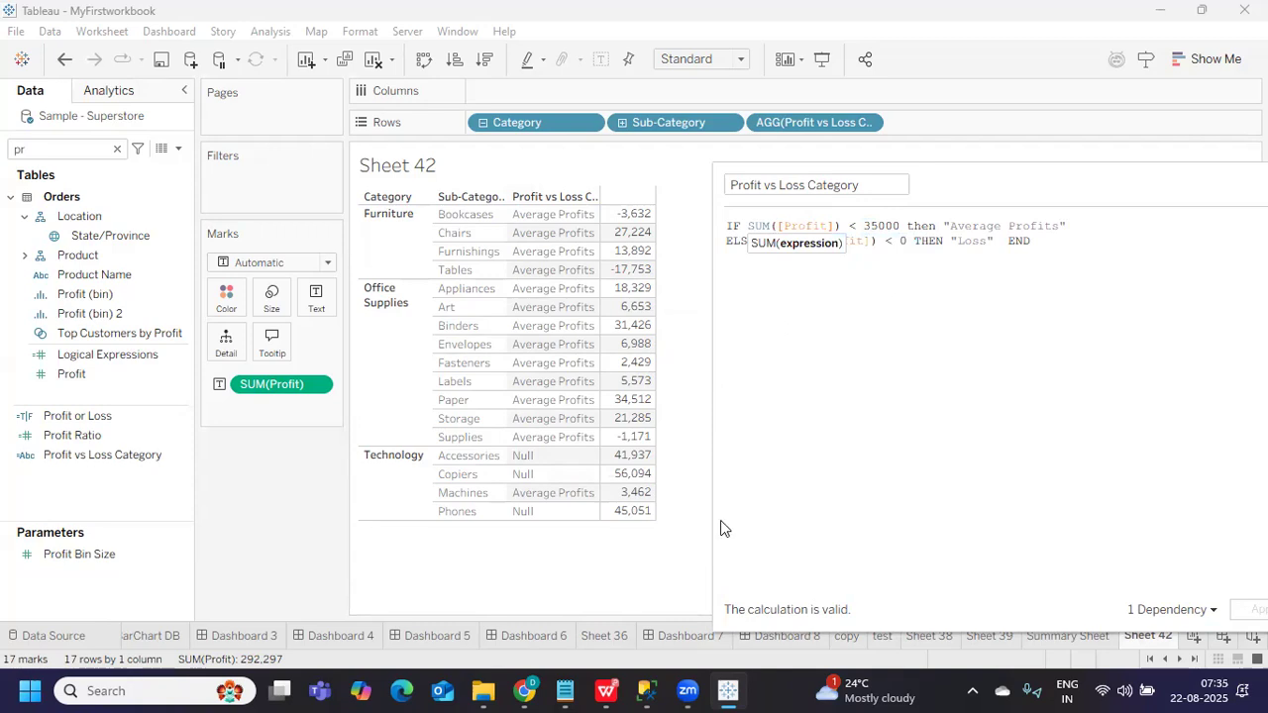
# Remove SUM([Profit]) < 0 THEN "Loss" from the ELSEIF line
pyautogui.moveTo(748, 226); pyautogui.dragTo(1070, 225)
pyautogui.click(894, 289)
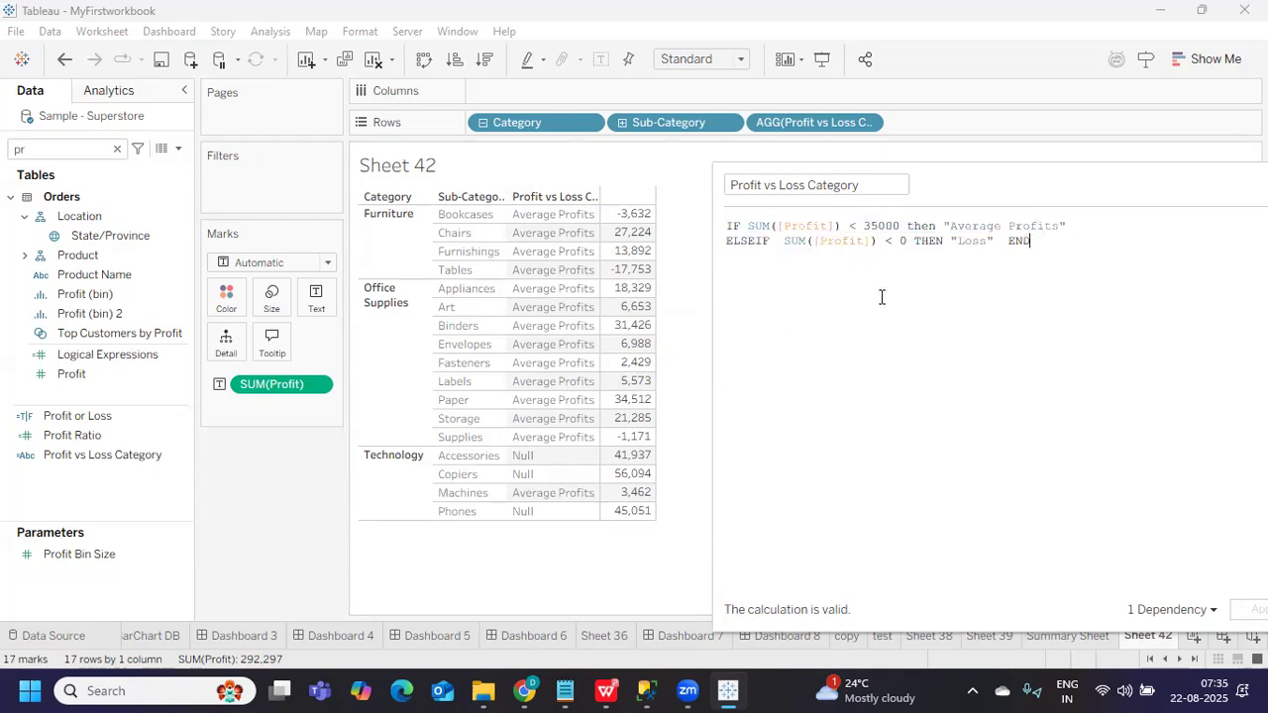
pyautogui.moveTo(783, 241); pyautogui.dragTo(995, 241)
pyautogui.hotkey('ctrl', 'c')
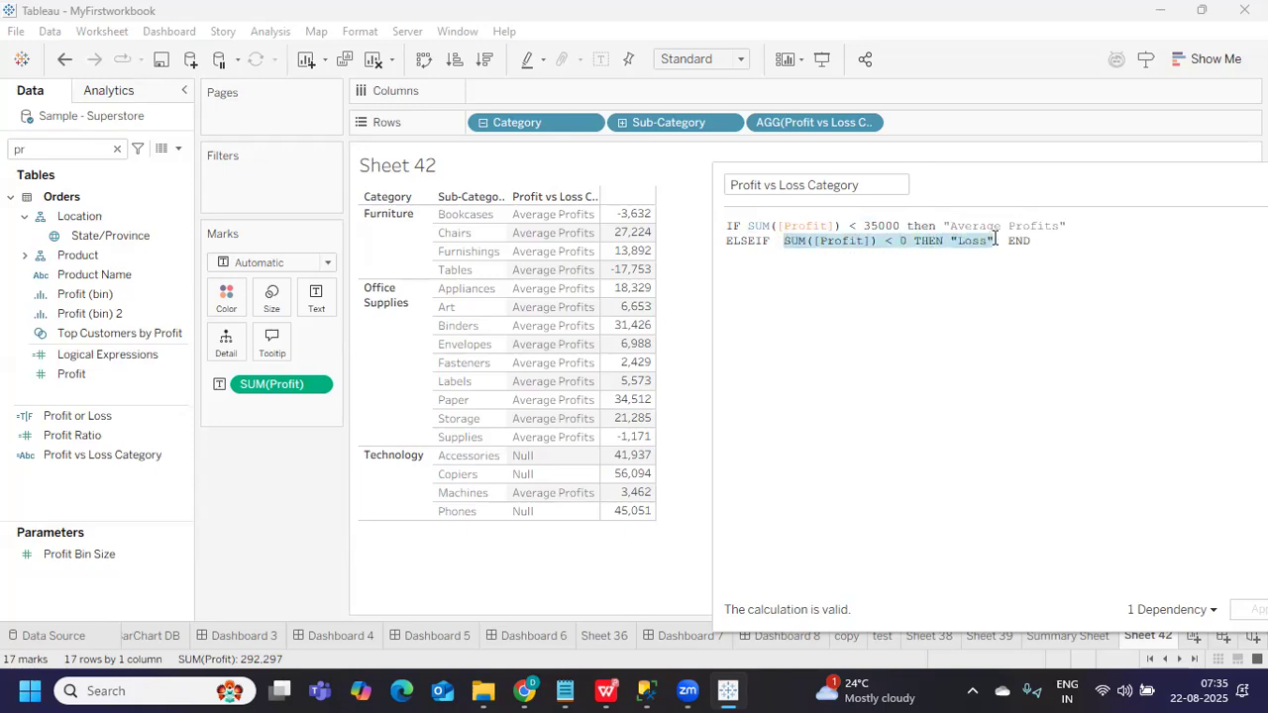
pyautogui.press('BackSpace')
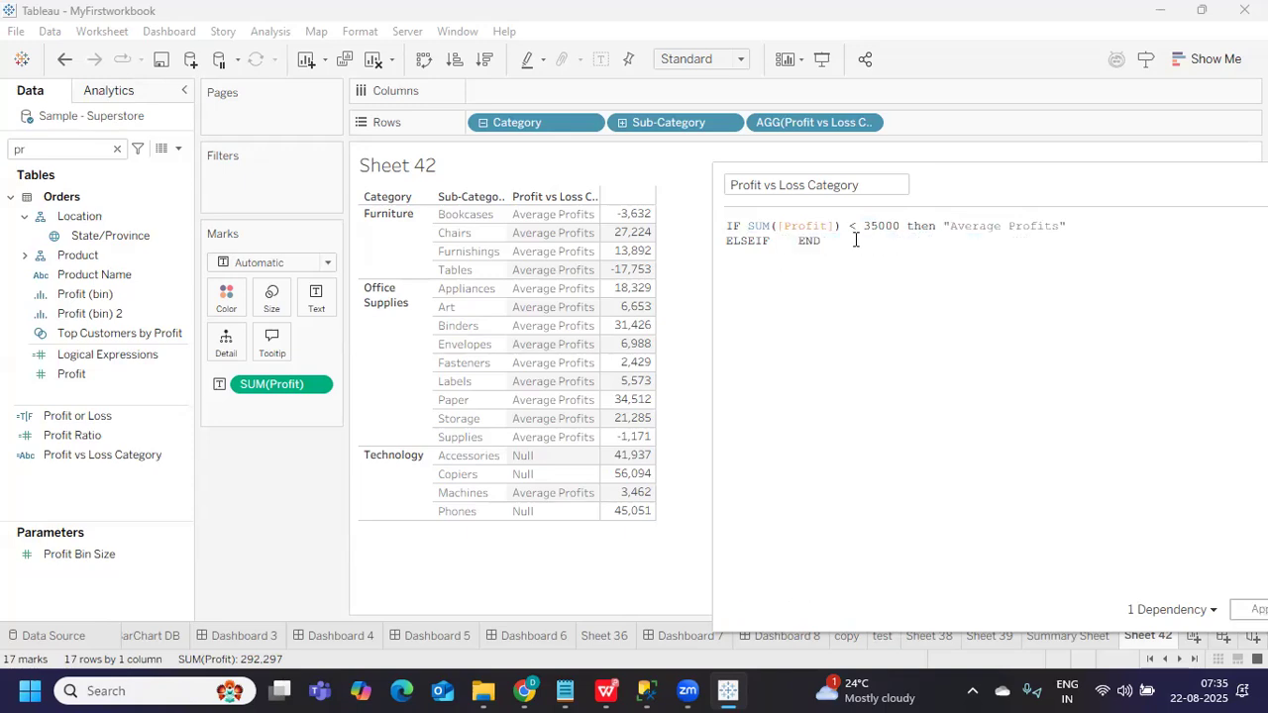
# Put the Loss clause right after IF and the Average Profits clause after ELSEIF
pyautogui.click(748, 226)
pyautogui.hotkey('ctrl', 'v')
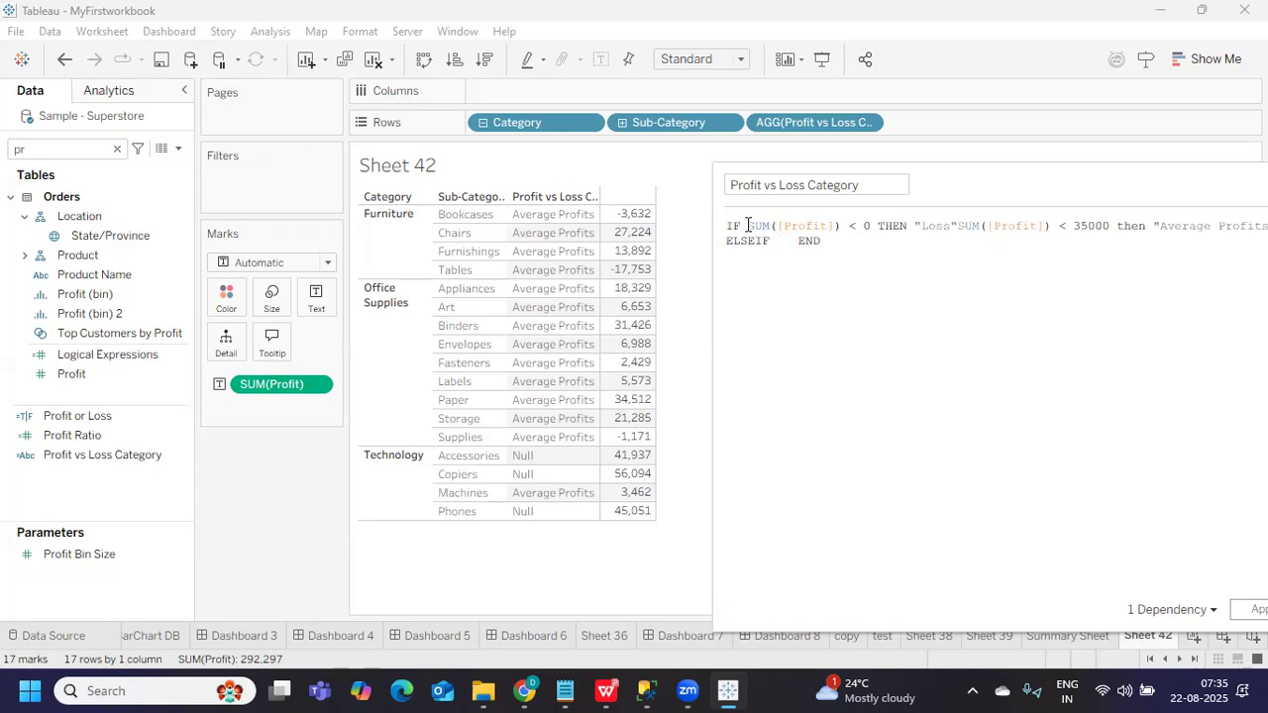
pyautogui.moveTo(990, 192); pyautogui.dragTo(1090, 241)
pyautogui.hotkey('ctrl', 'c')
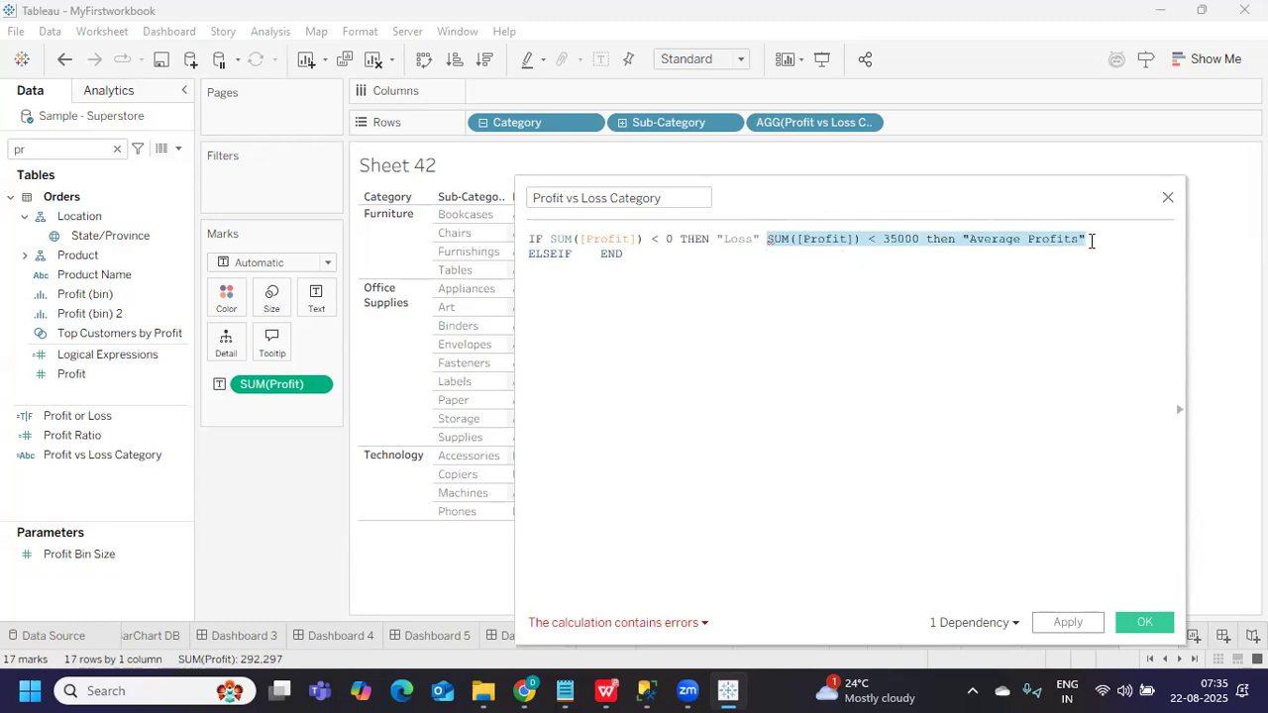
pyautogui.press('BackSpace')
pyautogui.click(579, 250)
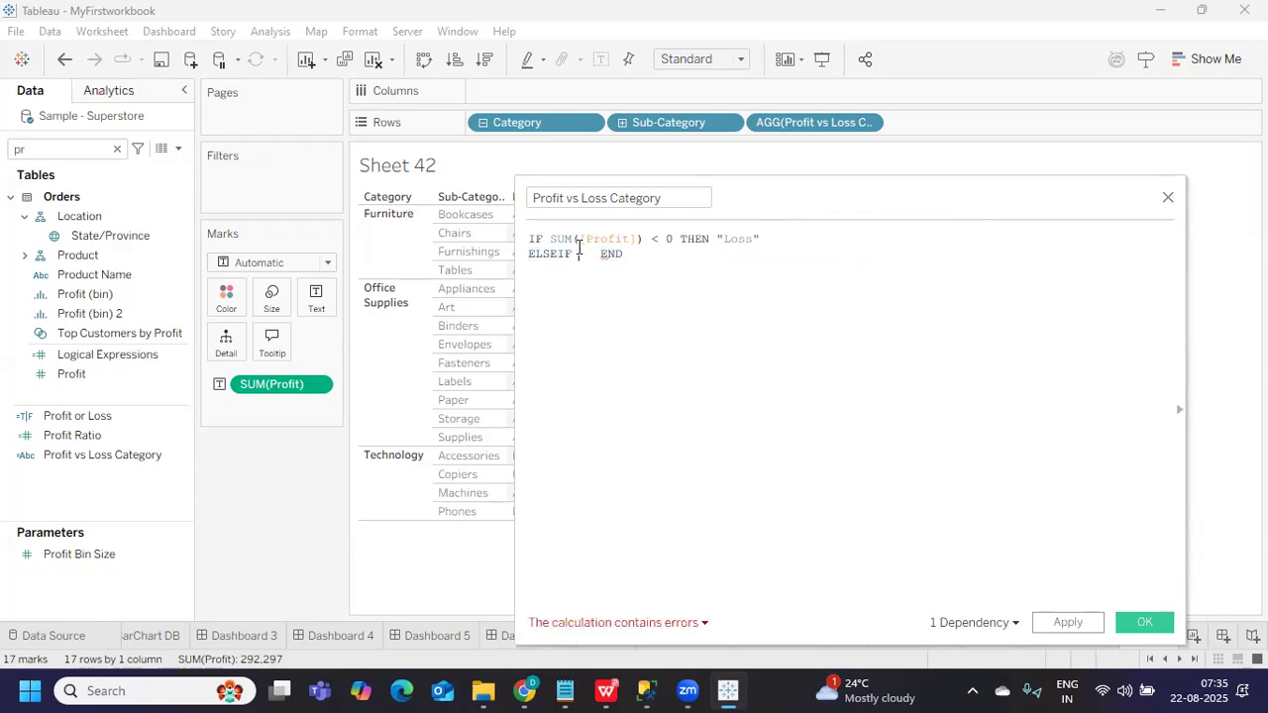
pyautogui.hotkey('ctrl', 'v')
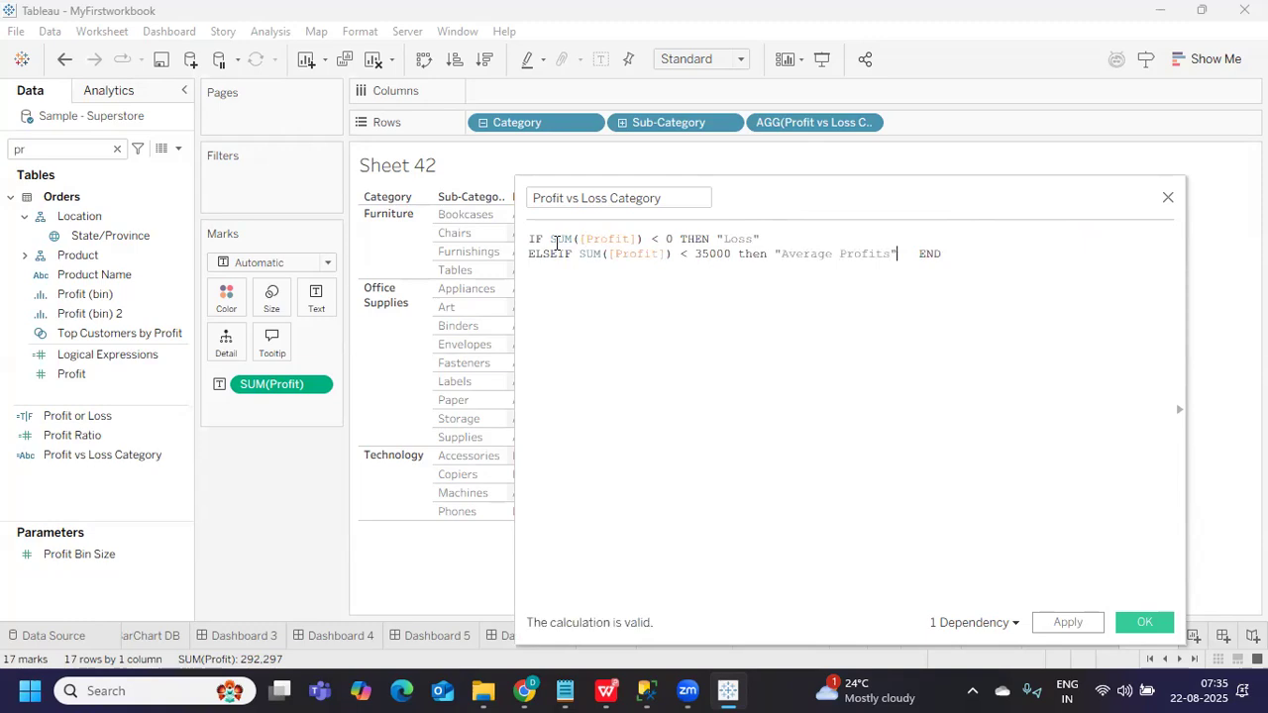
# Rewrite the copied ELSEIF test as SUM([Profit]) > 0 AND … for Average Profits
pyautogui.moveTo(550, 241); pyautogui.dragTo(680, 240)
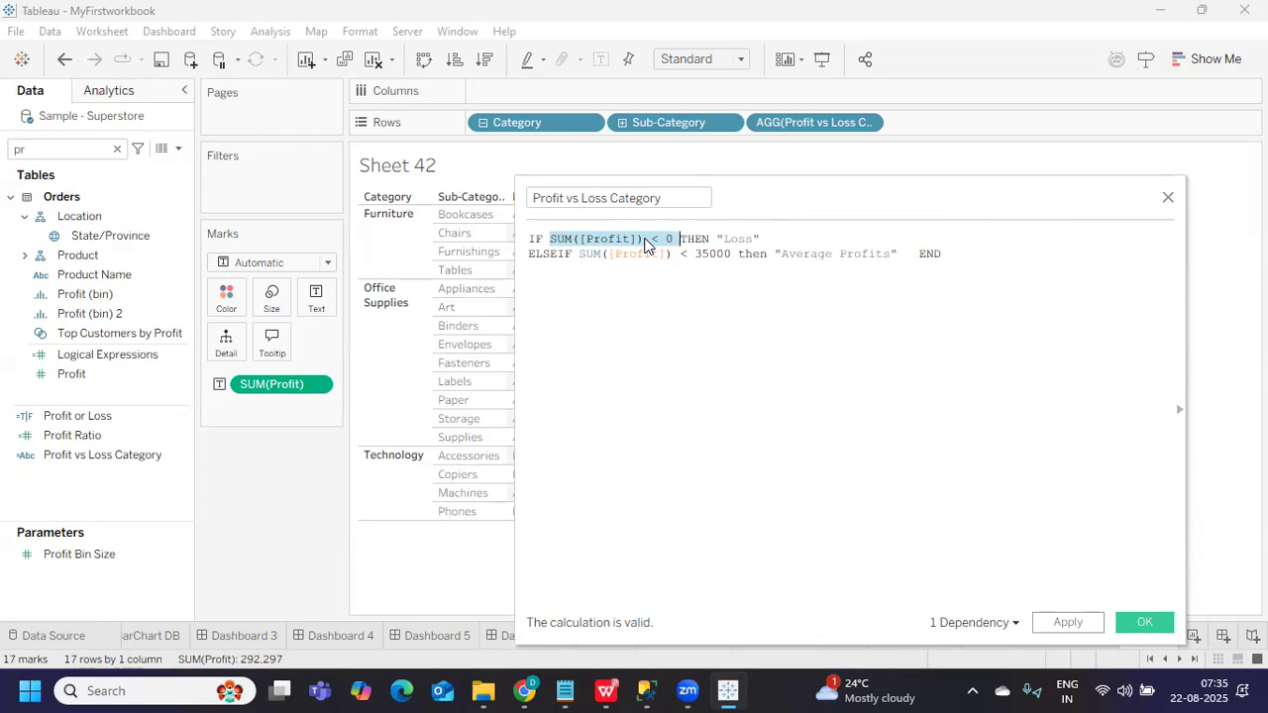
pyautogui.click(581, 264)
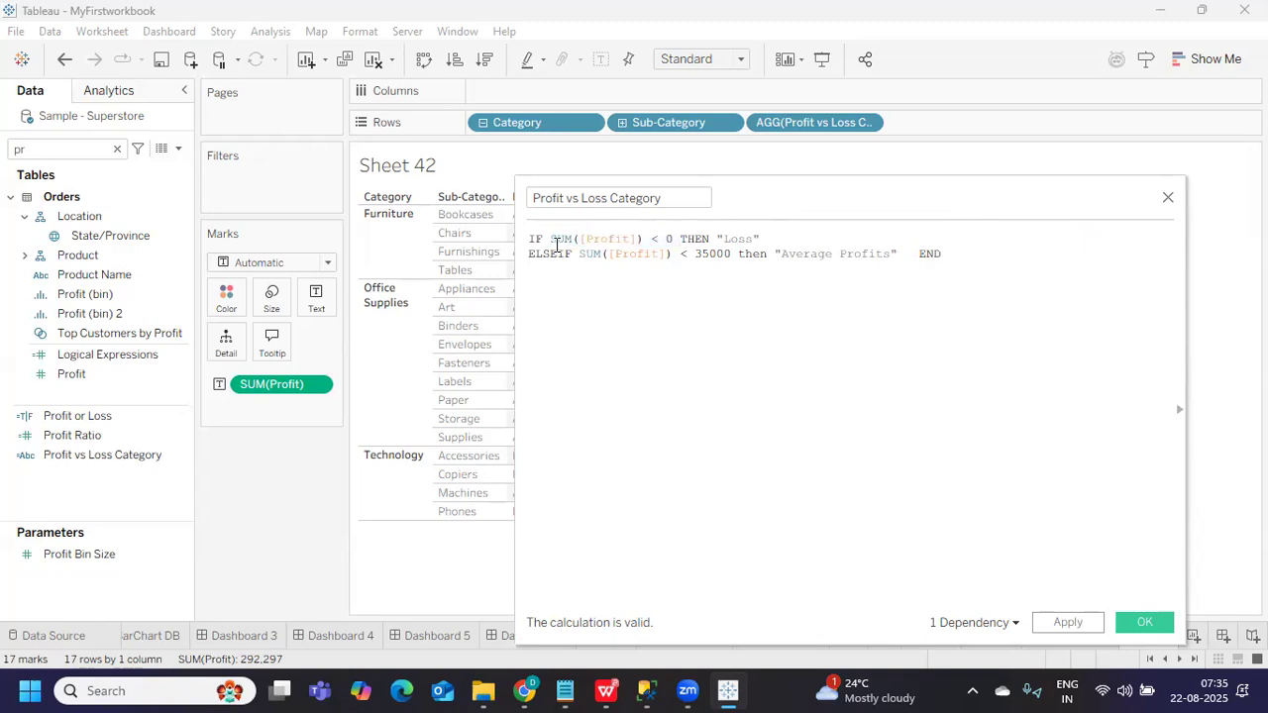
pyautogui.moveTo(550, 240); pyautogui.dragTo(672, 241)
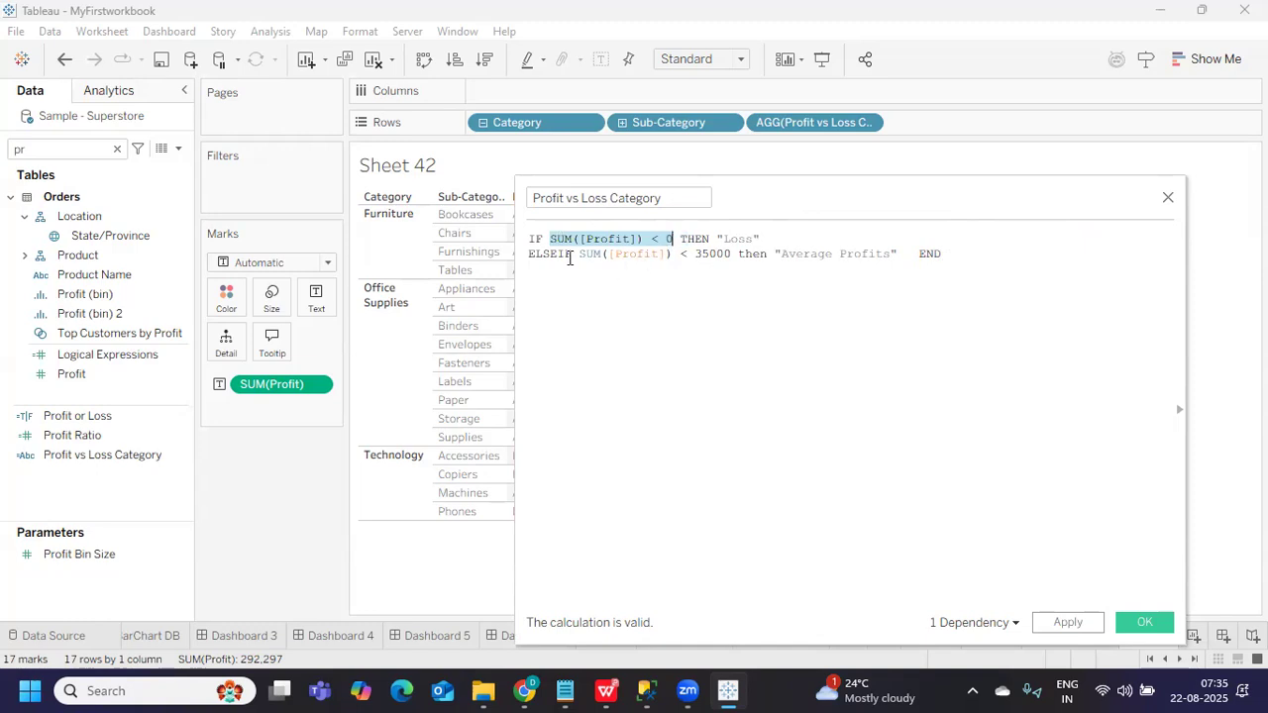
pyautogui.hotkey('ctrl', 'c')
pyautogui.click(578, 255)
pyautogui.hotkey('ctrl', 'v')
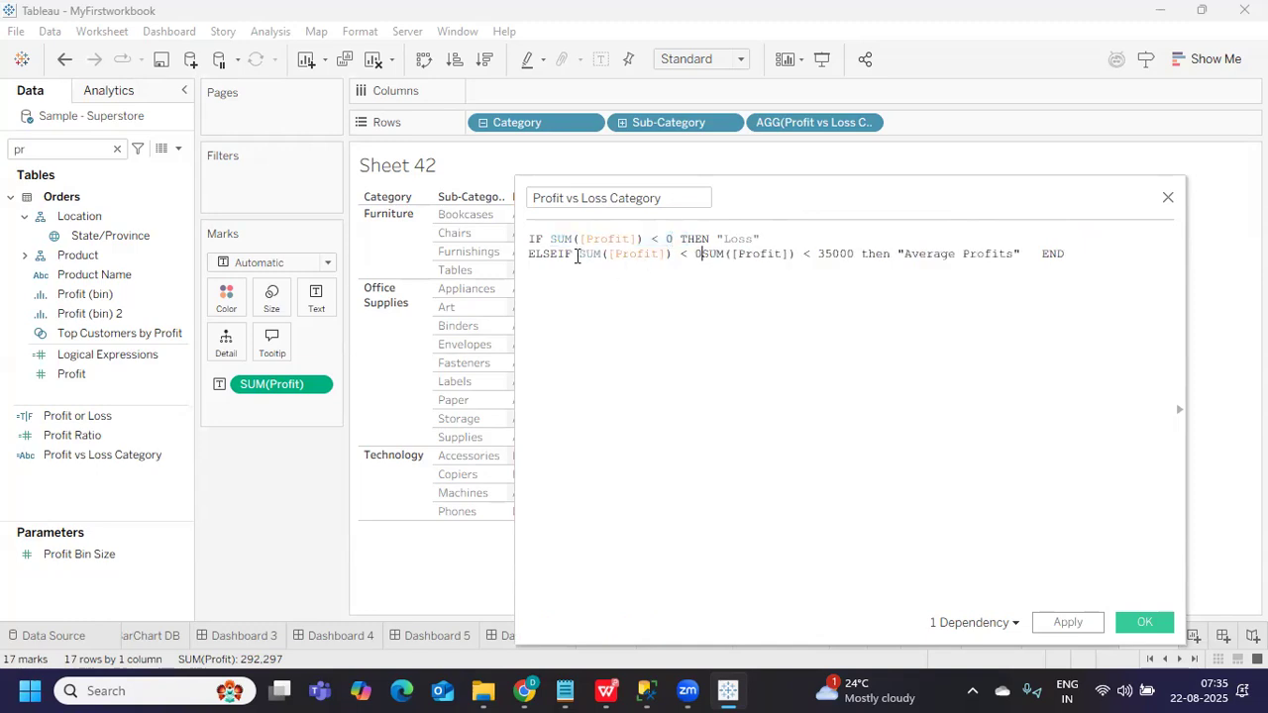
pyautogui.press('Left')
pyautogui.press('Left')
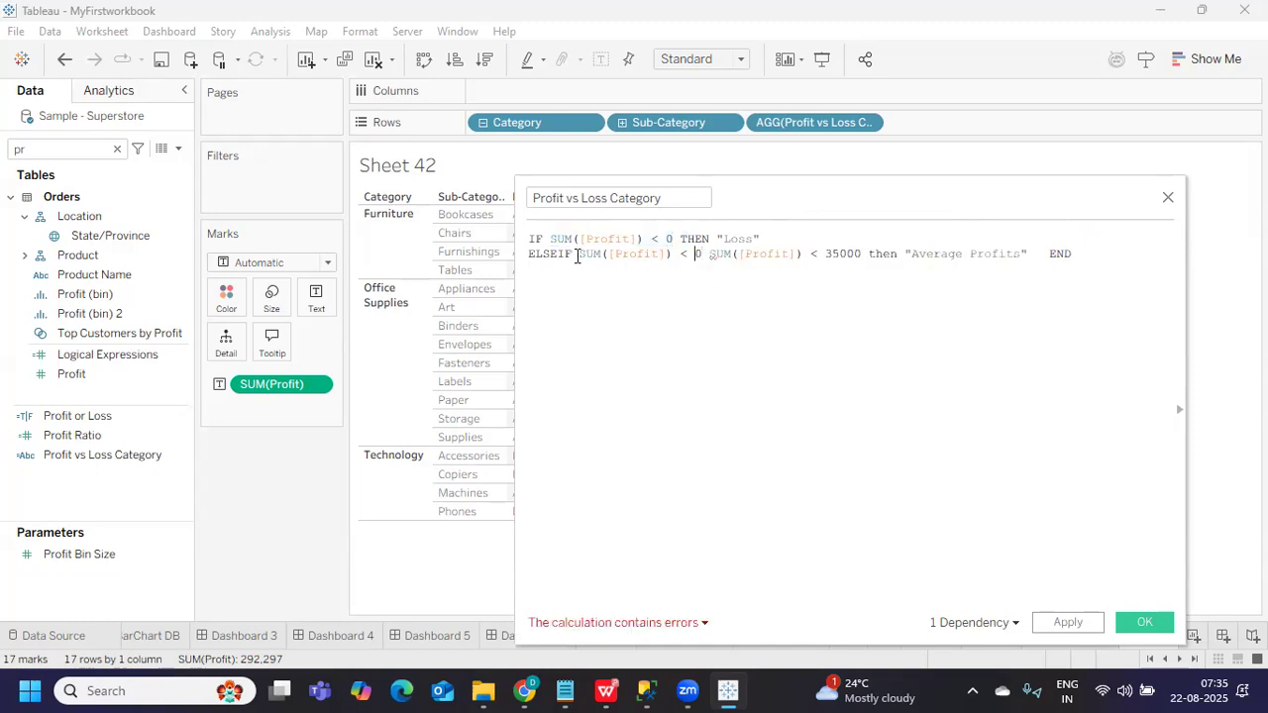
pyautogui.press('BackSpace')
pyautogui.write('> 0 N')
pyautogui.press('BackSpace')
pyautogui.write('AND')
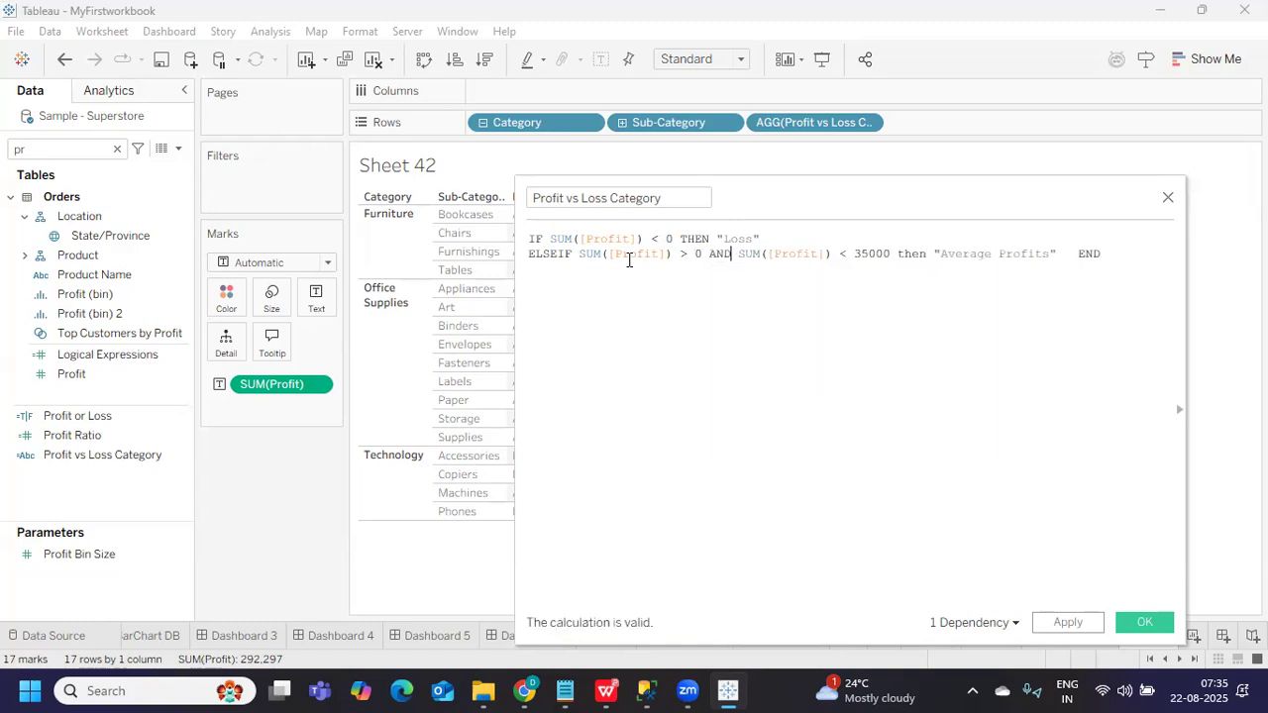
pyautogui.moveTo(578, 255); pyautogui.dragTo(1058, 252)
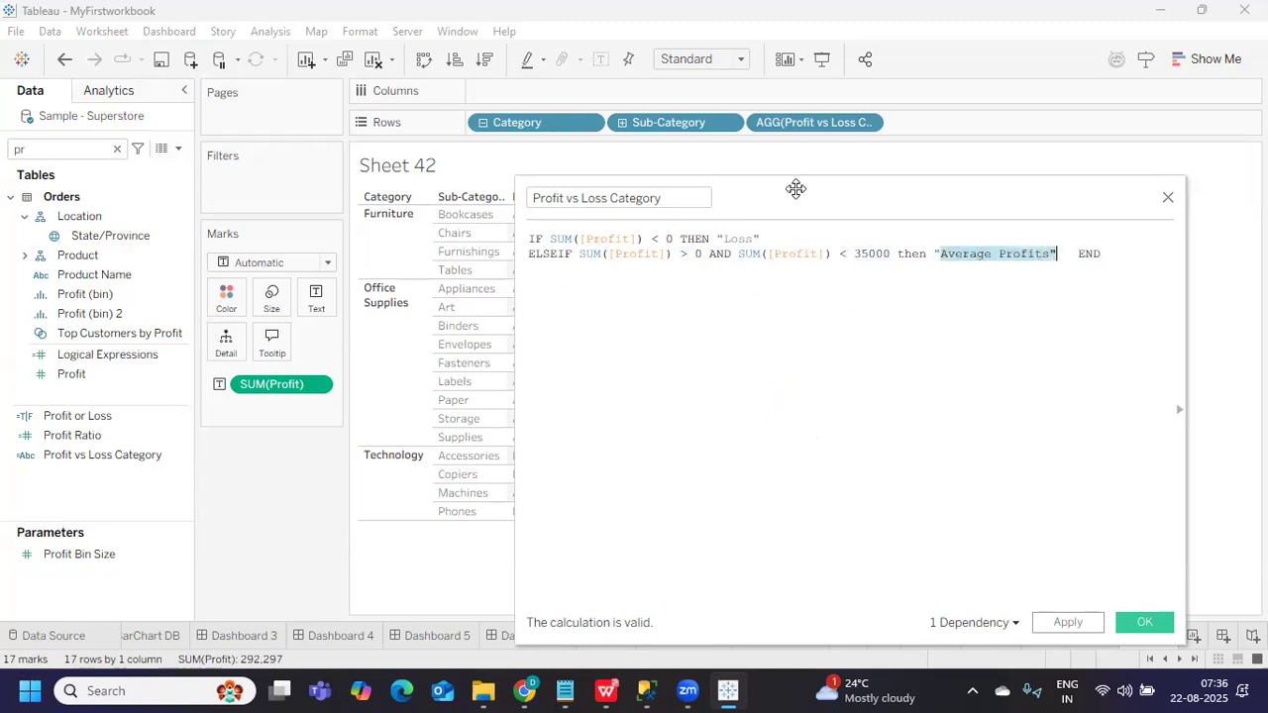
# Apply the formula so Sheet 42 shows Loss, Average Profits or Null labels
pyautogui.moveTo(802, 187); pyautogui.dragTo(896, 177)
pyautogui.click(1149, 605)
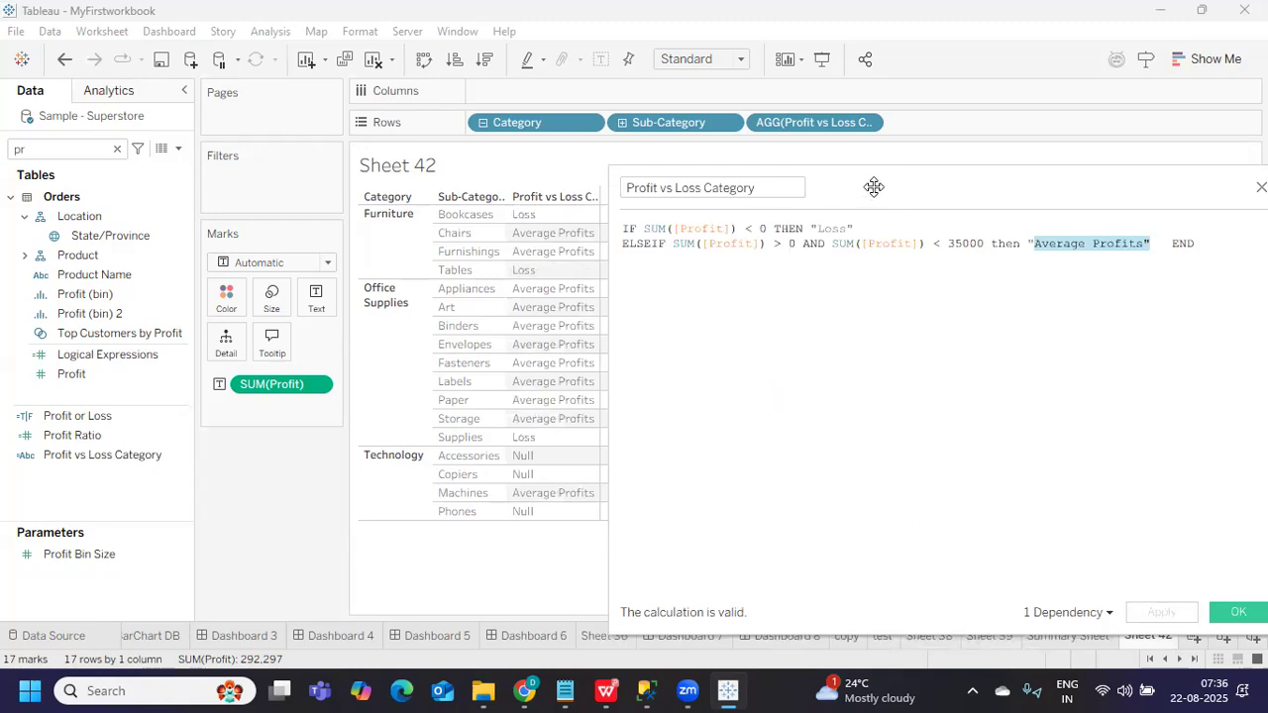
pyautogui.moveTo(873, 186); pyautogui.dragTo(890, 187)
pyautogui.moveTo(690, 245); pyautogui.dragTo(1170, 245)
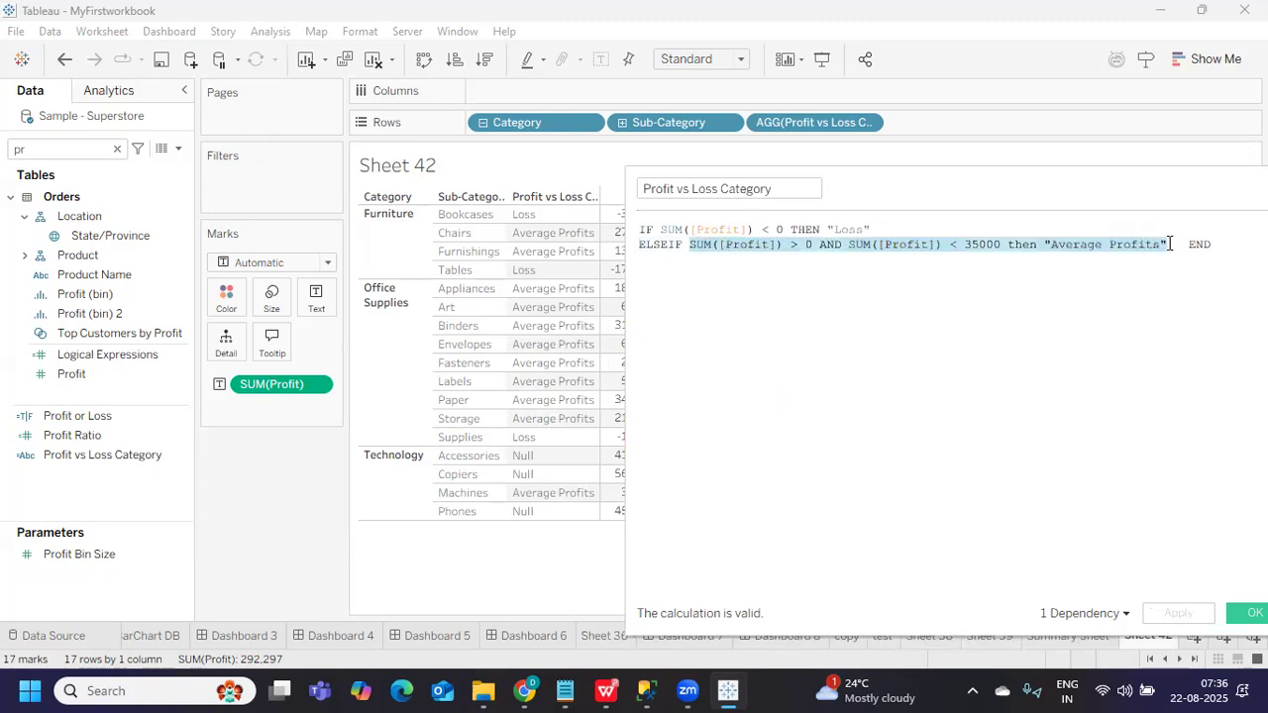
# Move the Average Profits condition (> 0 AND < 35000) up to directly follow IF
pyautogui.press('BackSpace')
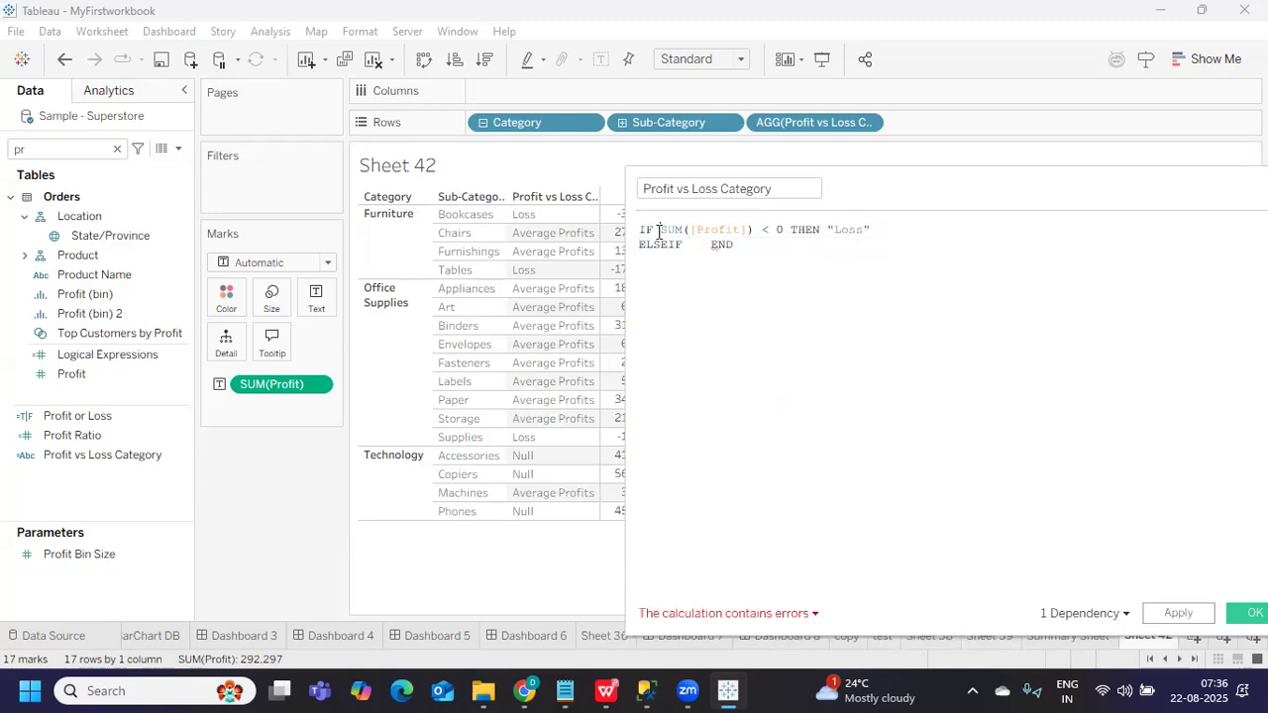
pyautogui.click(660, 231)
pyautogui.hotkey('ctrl', 'v')
pyautogui.moveTo(946, 178); pyautogui.dragTo(586, 178)
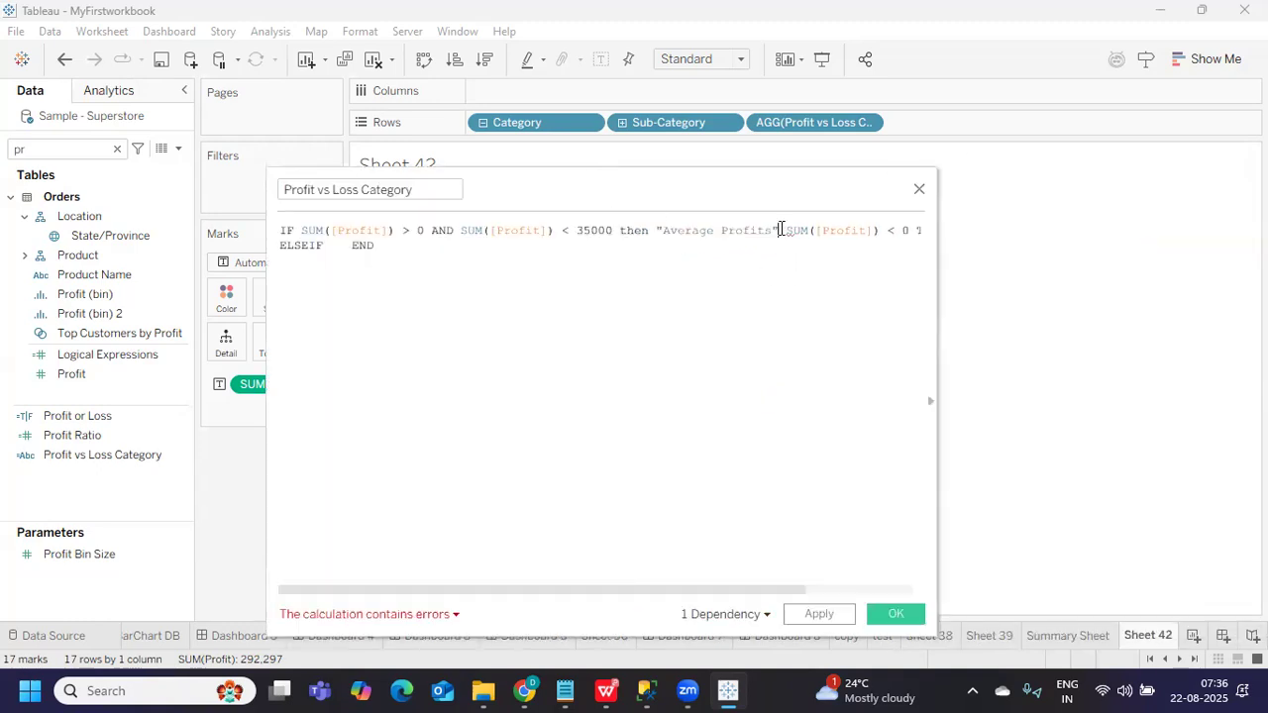
# Move the Loss condition into the ELSEIF branch and apply the reordered formula
pyautogui.moveTo(783, 230); pyautogui.dragTo(869, 311)
pyautogui.moveTo(941, 452); pyautogui.dragTo(1165, 453)
pyautogui.click(790, 244)
pyautogui.moveTo(785, 231); pyautogui.dragTo(1000, 225)
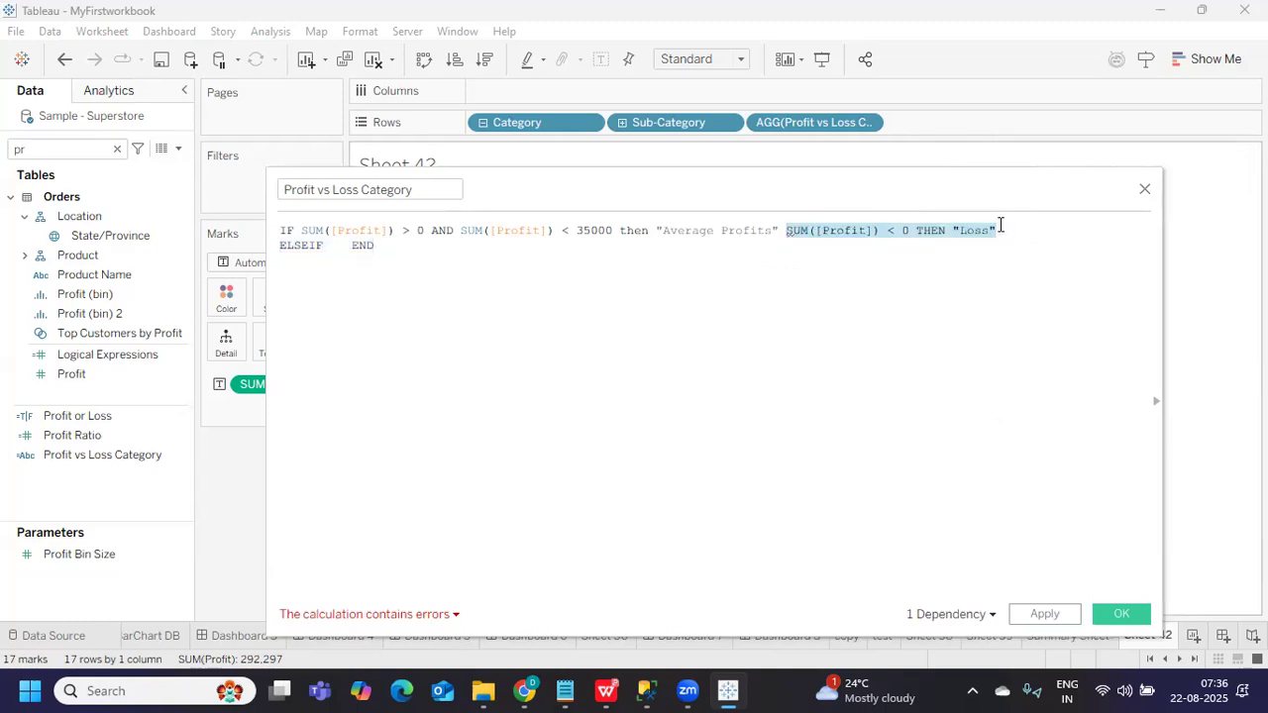
pyautogui.hotkey('ctrl', 'x')
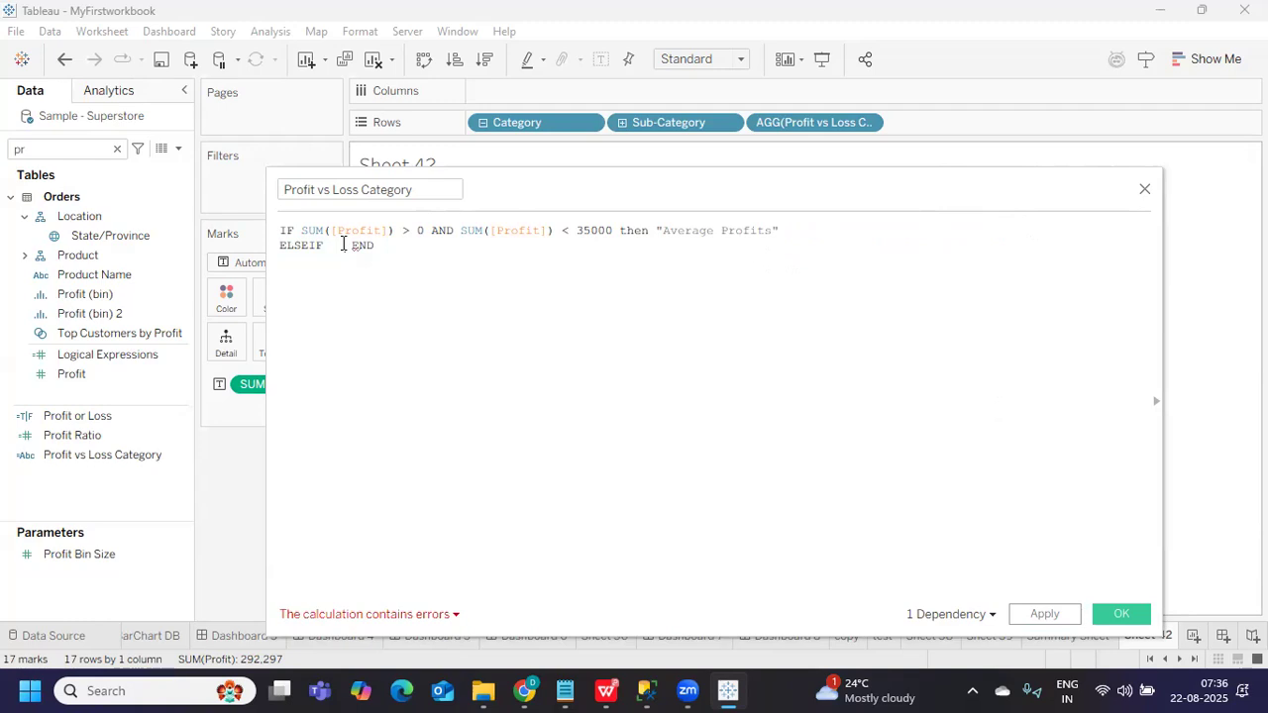
pyautogui.hotkey('ctrl', 'v')
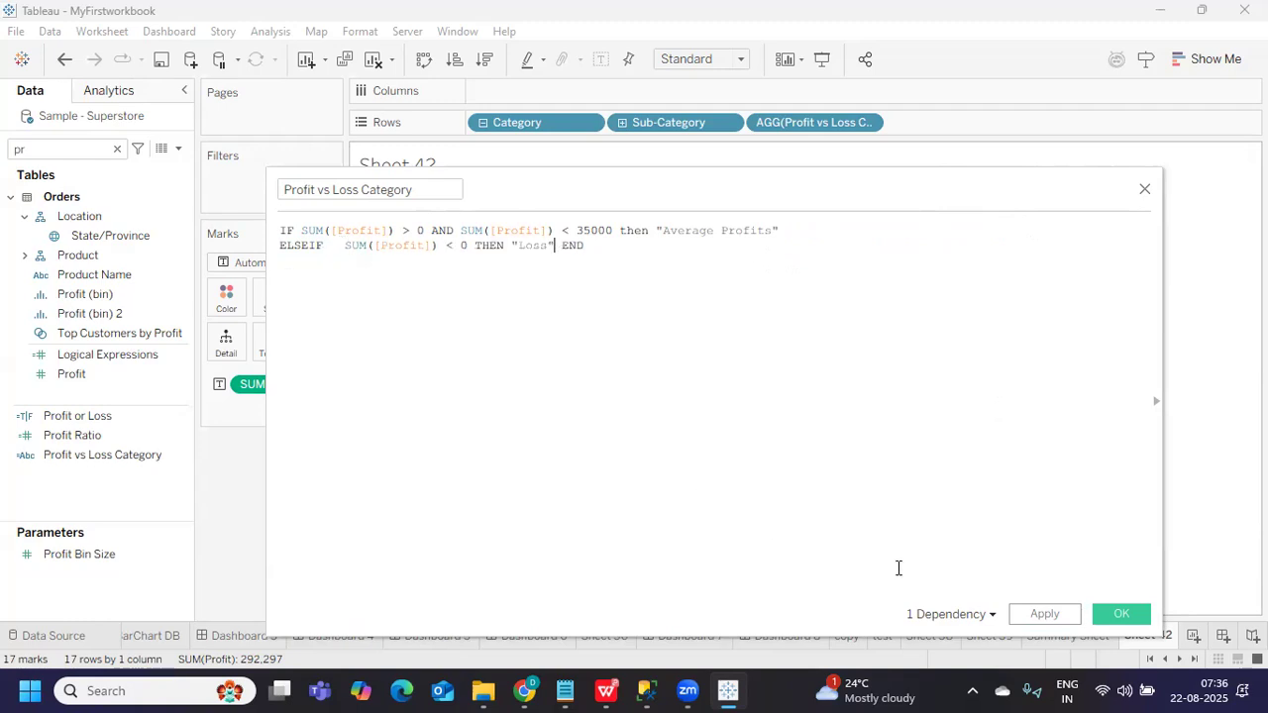
pyautogui.click(1038, 620)
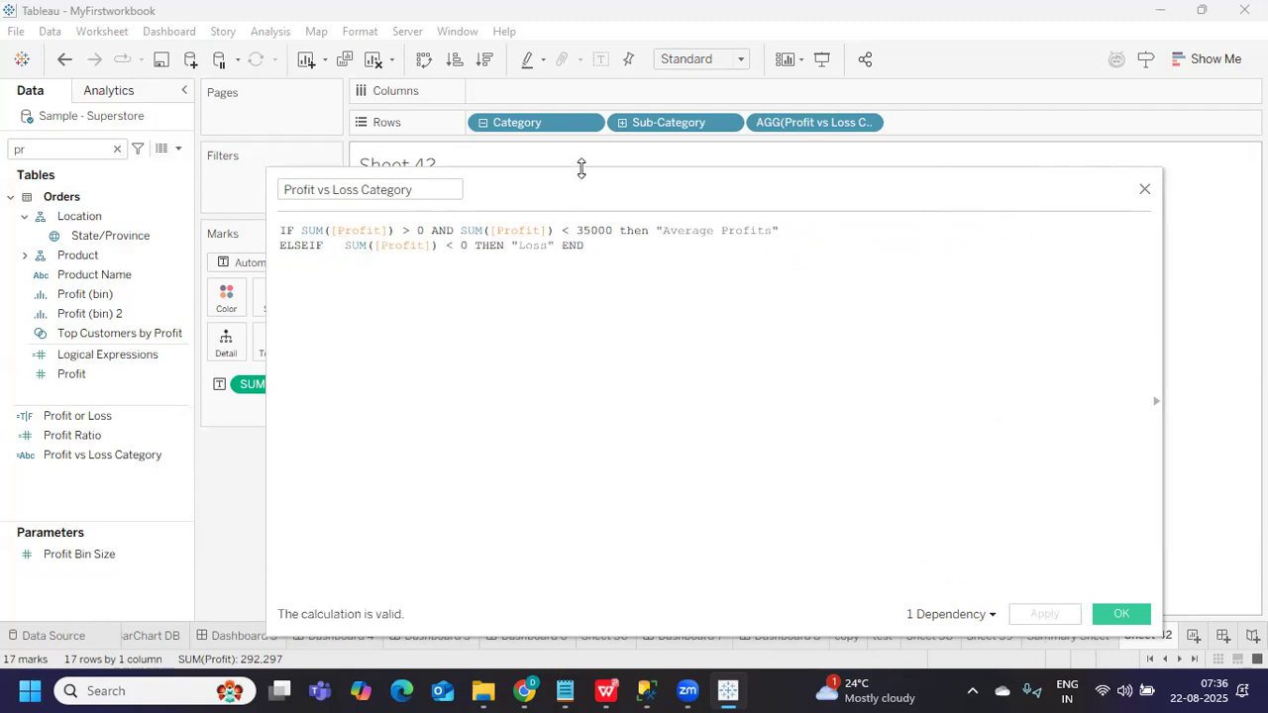
pyautogui.moveTo(700, 194); pyautogui.dragTo(1143, 302)
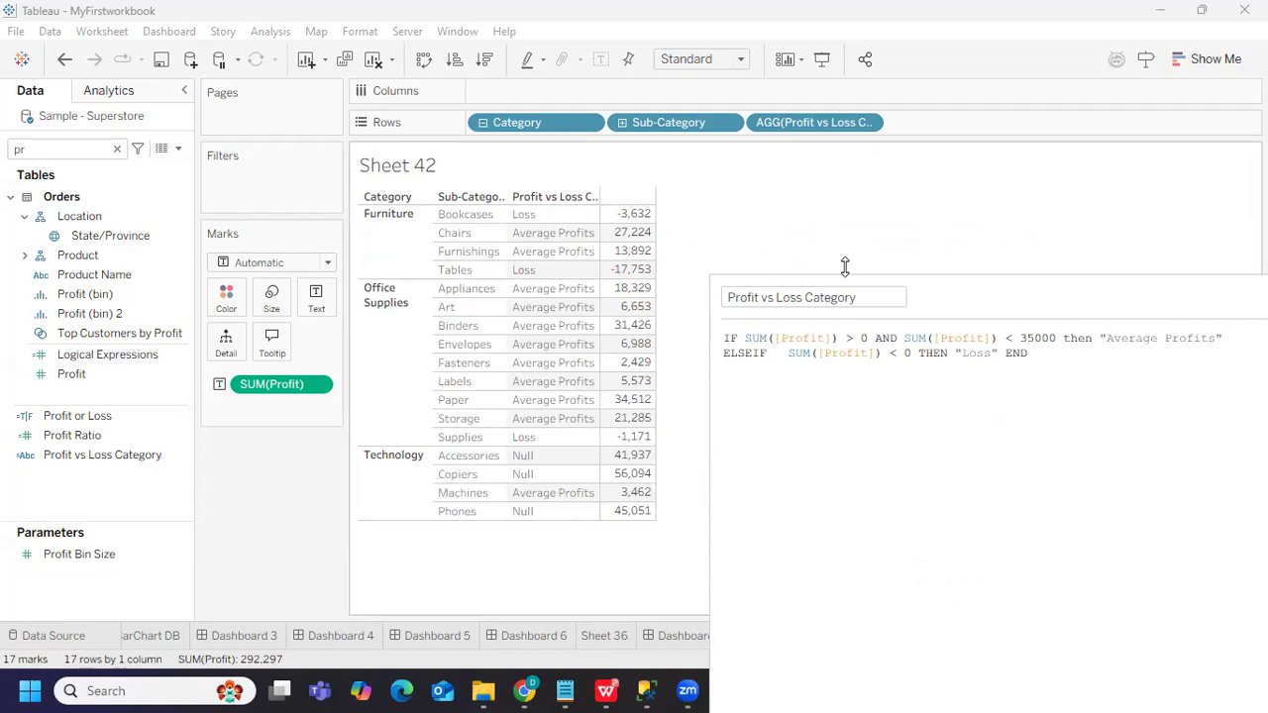
# Highlight the Loss and Average Profits conditions to review the reordered formula
pyautogui.moveTo(961, 301); pyautogui.dragTo(750, 247)
pyautogui.moveTo(594, 298); pyautogui.dragTo(730, 299)
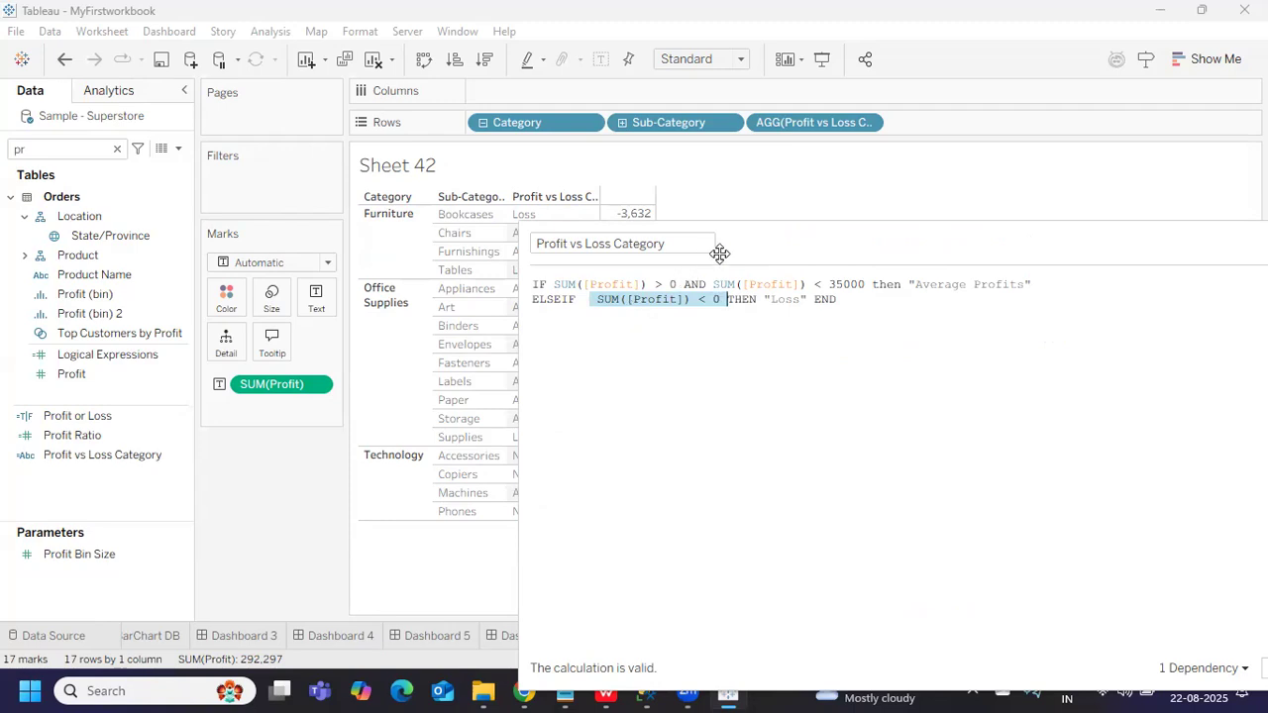
pyautogui.moveTo(736, 243); pyautogui.dragTo(821, 230)
pyautogui.click(676, 285)
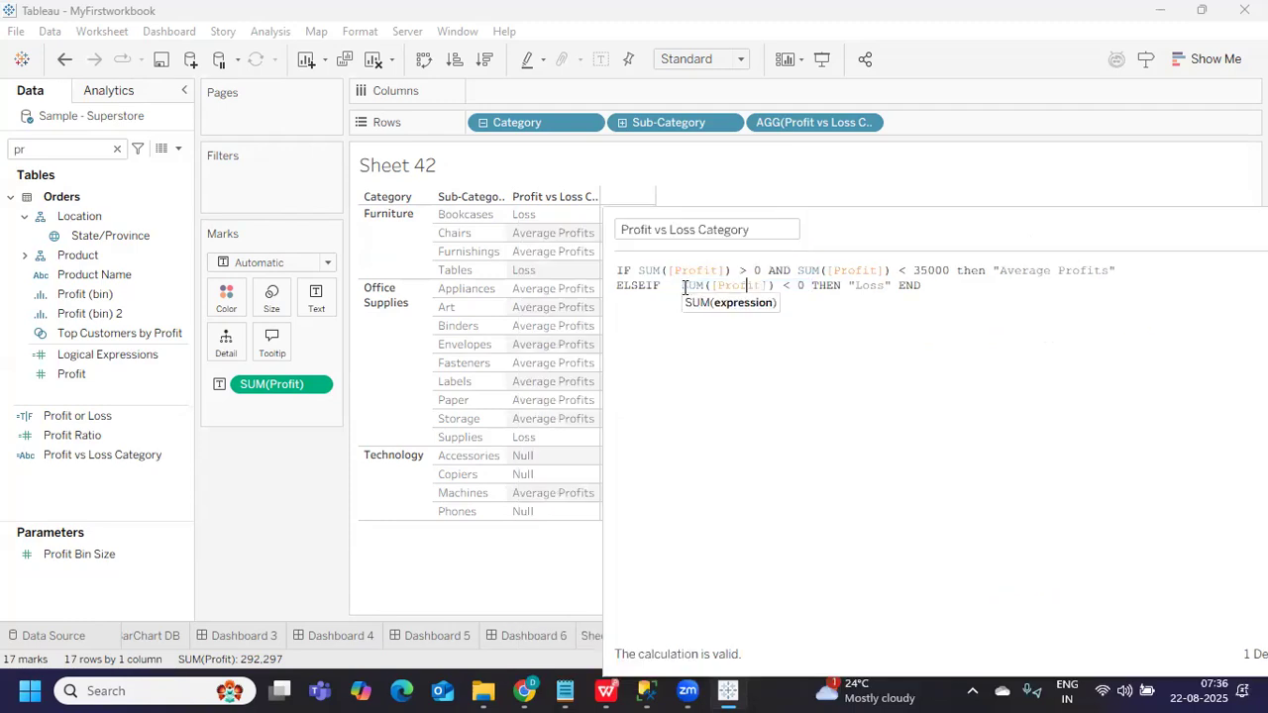
pyautogui.moveTo(674, 286); pyautogui.dragTo(808, 285)
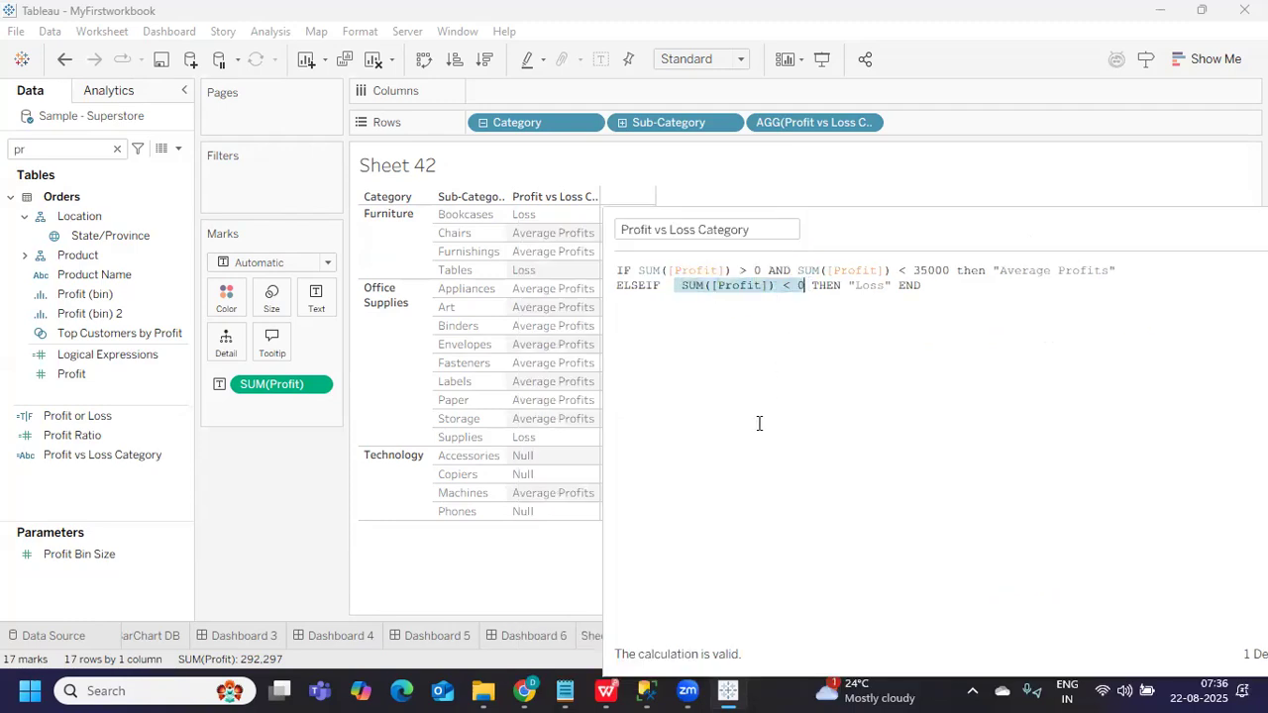
pyautogui.click(688, 288)
pyautogui.moveTo(683, 285); pyautogui.dragTo(805, 285)
pyautogui.moveTo(638, 271); pyautogui.dragTo(956, 285)
# Insert ELSE "Not Categorised" on a new line before END
pyautogui.click(878, 320)
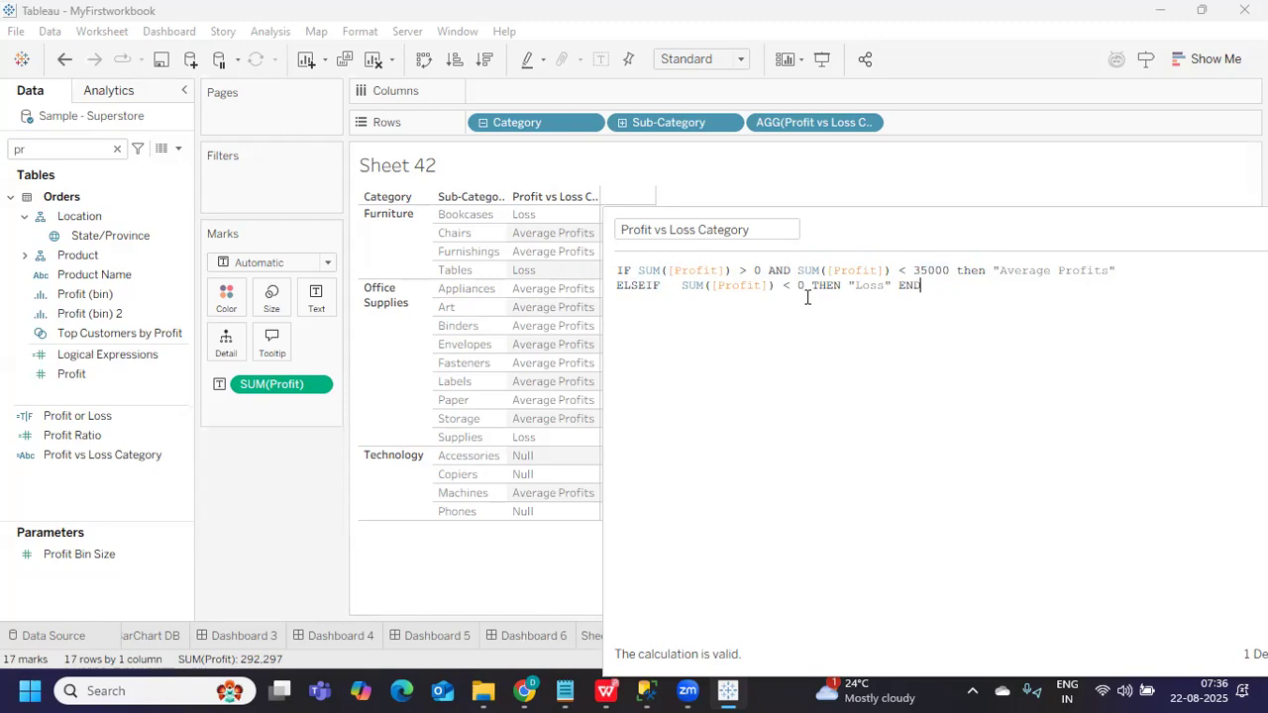
pyautogui.click(898, 285)
pyautogui.press('Return')
pyautogui.write('els')
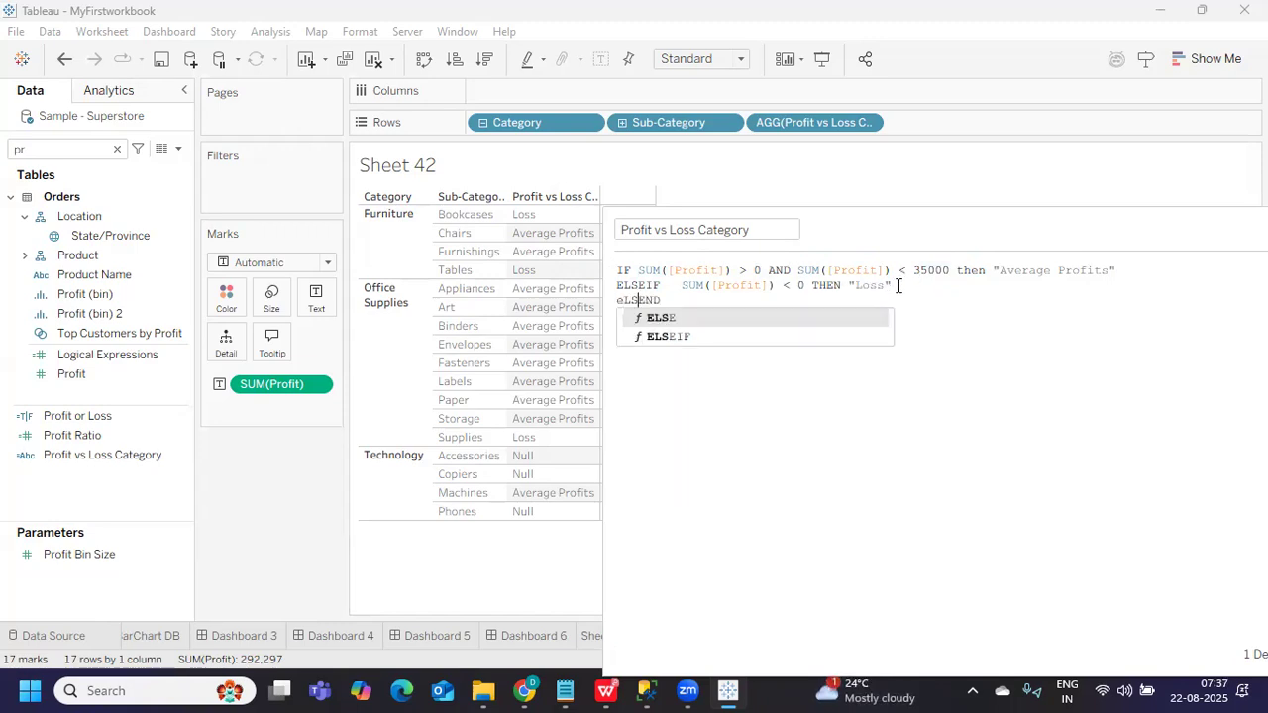
pyautogui.press('Return')
pyautogui.write('"n')
pyautogui.press('BackSpace')
pyautogui.write('Not Categ')
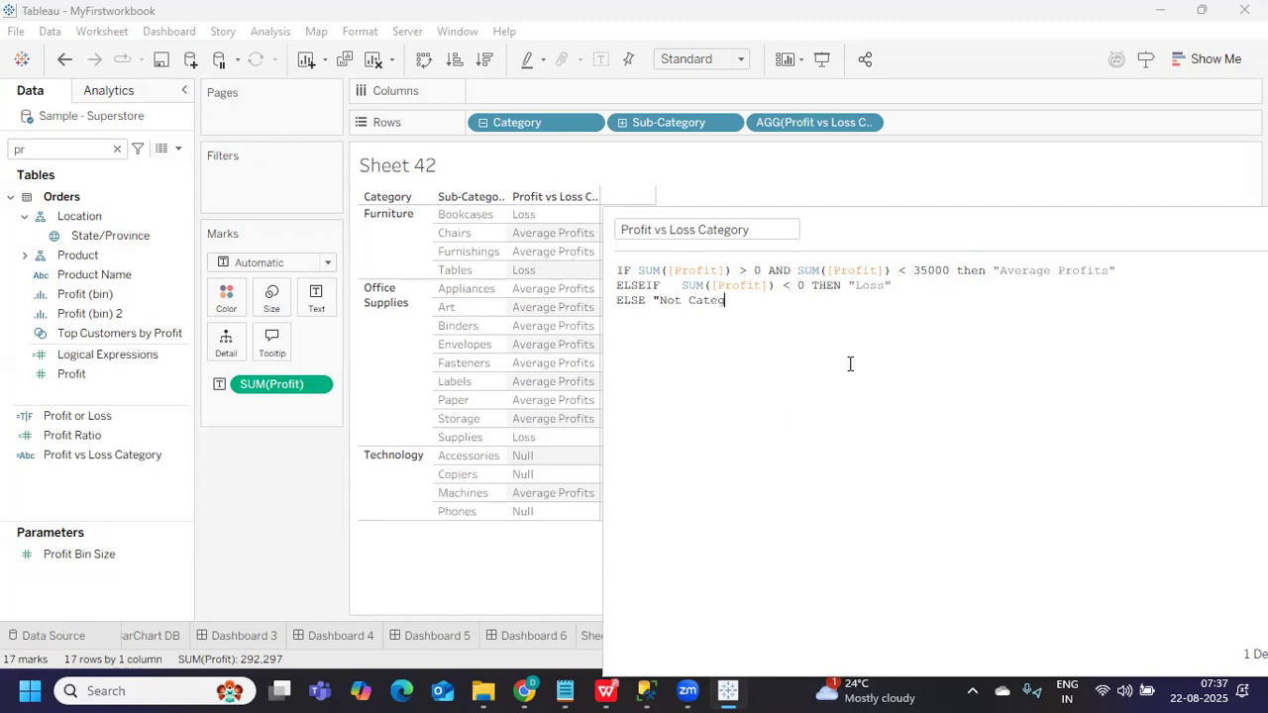
pyautogui.write('orised" END')
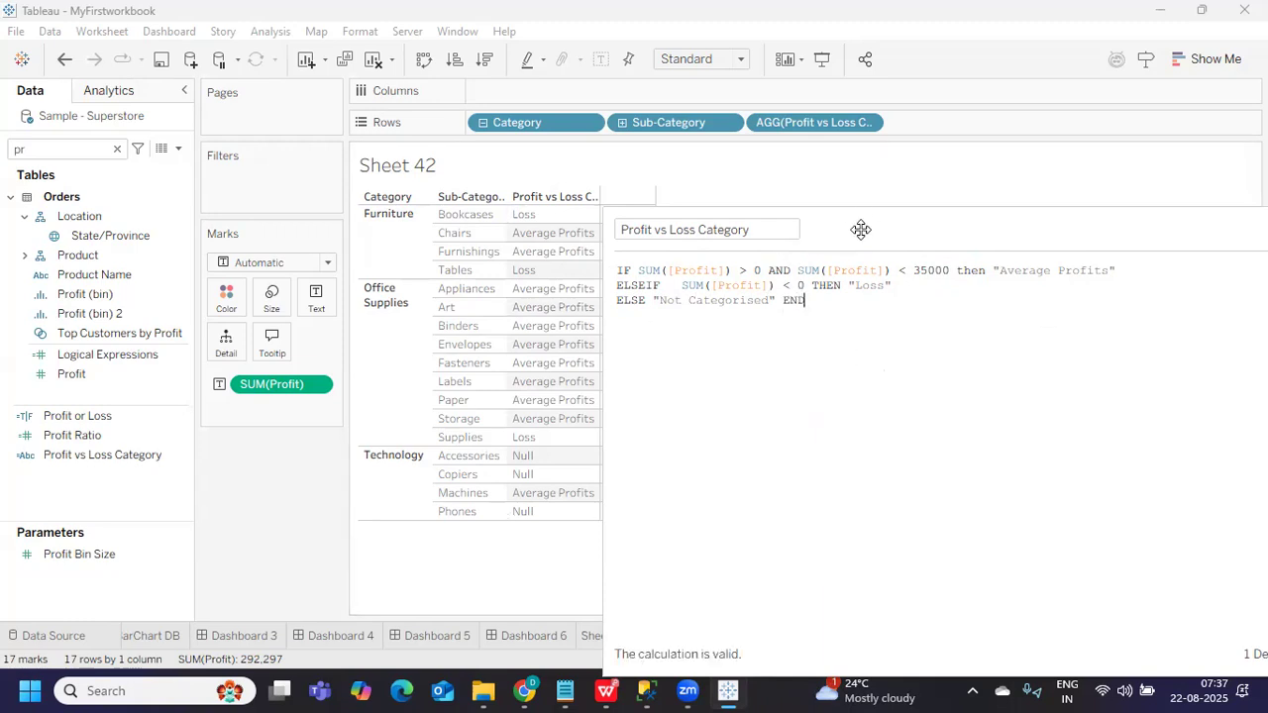
# Apply the formula and resize the editor to see Not Categorised in the table
pyautogui.moveTo(861, 229); pyautogui.dragTo(978, 206)
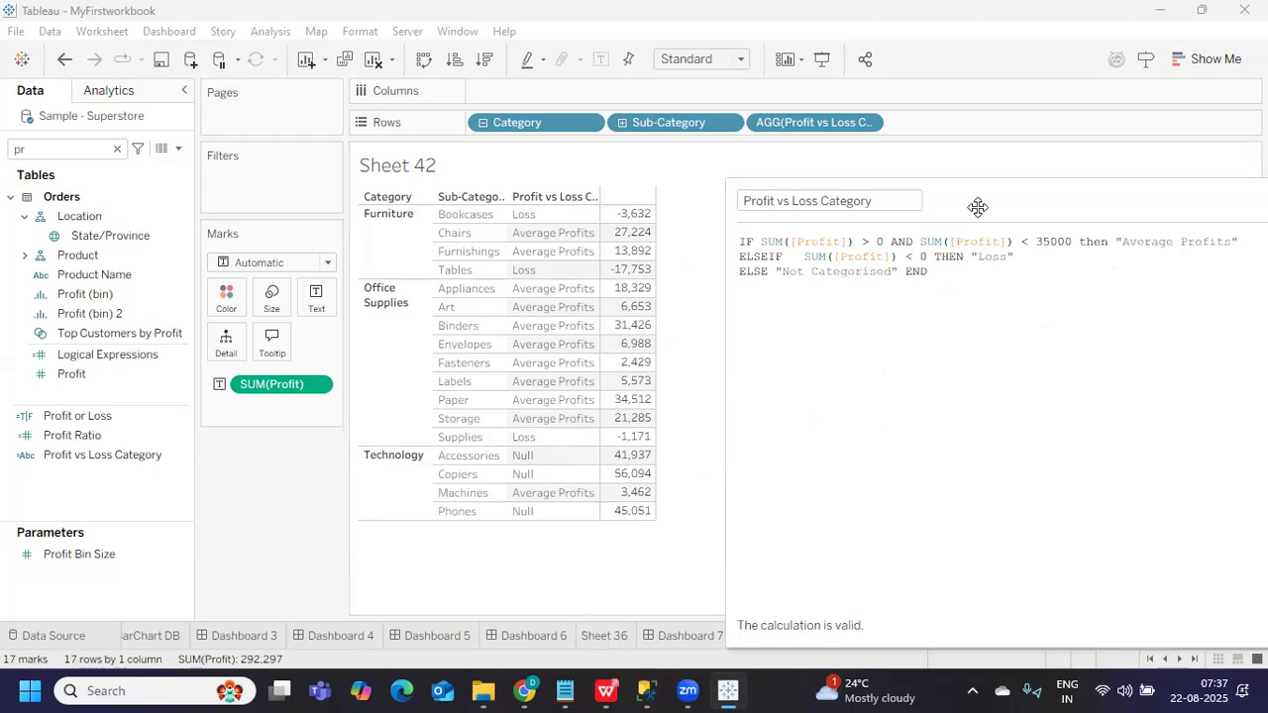
pyautogui.moveTo(969, 206); pyautogui.dragTo(712, 185)
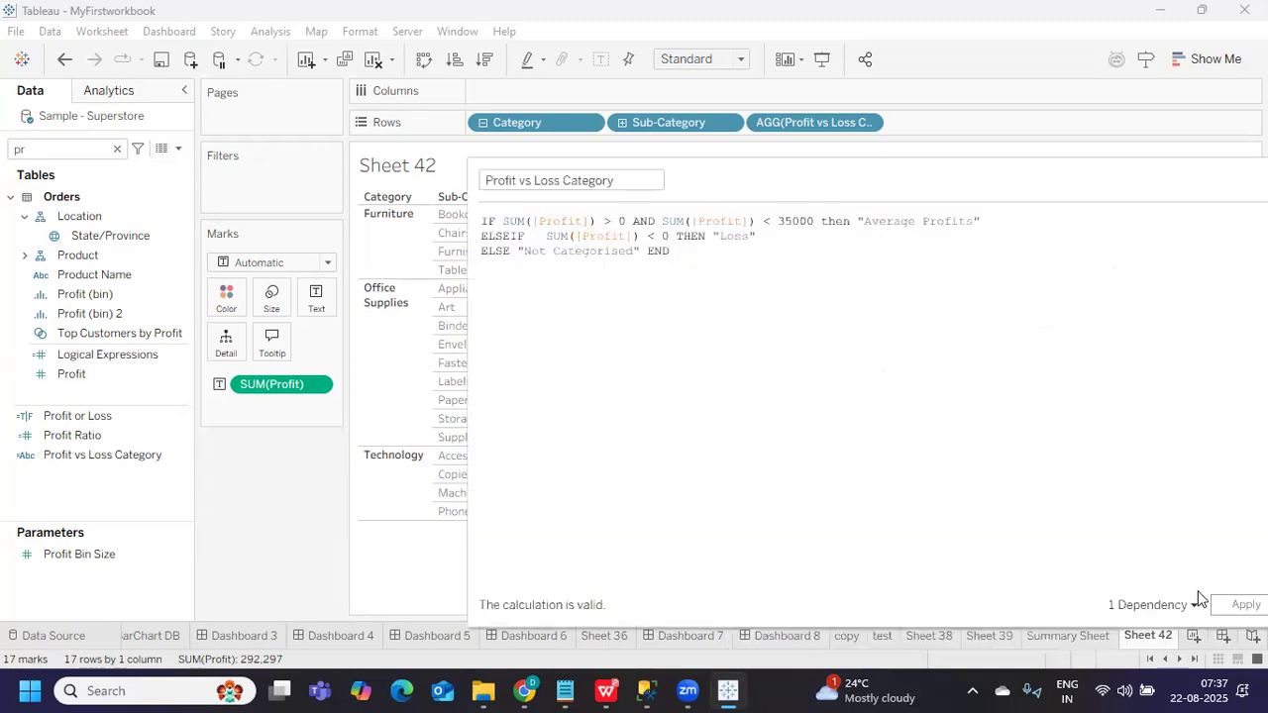
pyautogui.click(1225, 605)
pyautogui.moveTo(468, 467); pyautogui.dragTo(706, 479)
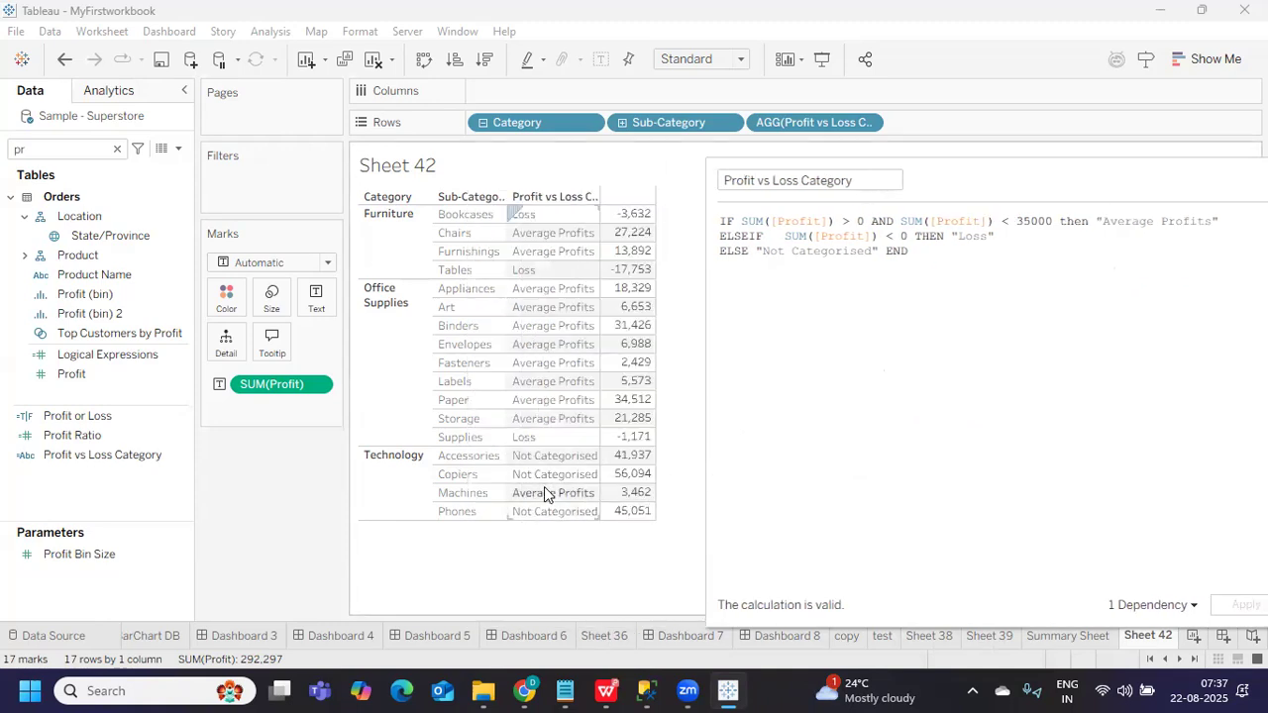
# Filter Sheet 42 to Not Categorised only (Accessories, Copiers, Phones), then remove the filter
pyautogui.moveTo(1017, 221); pyautogui.dragTo(1045, 220)
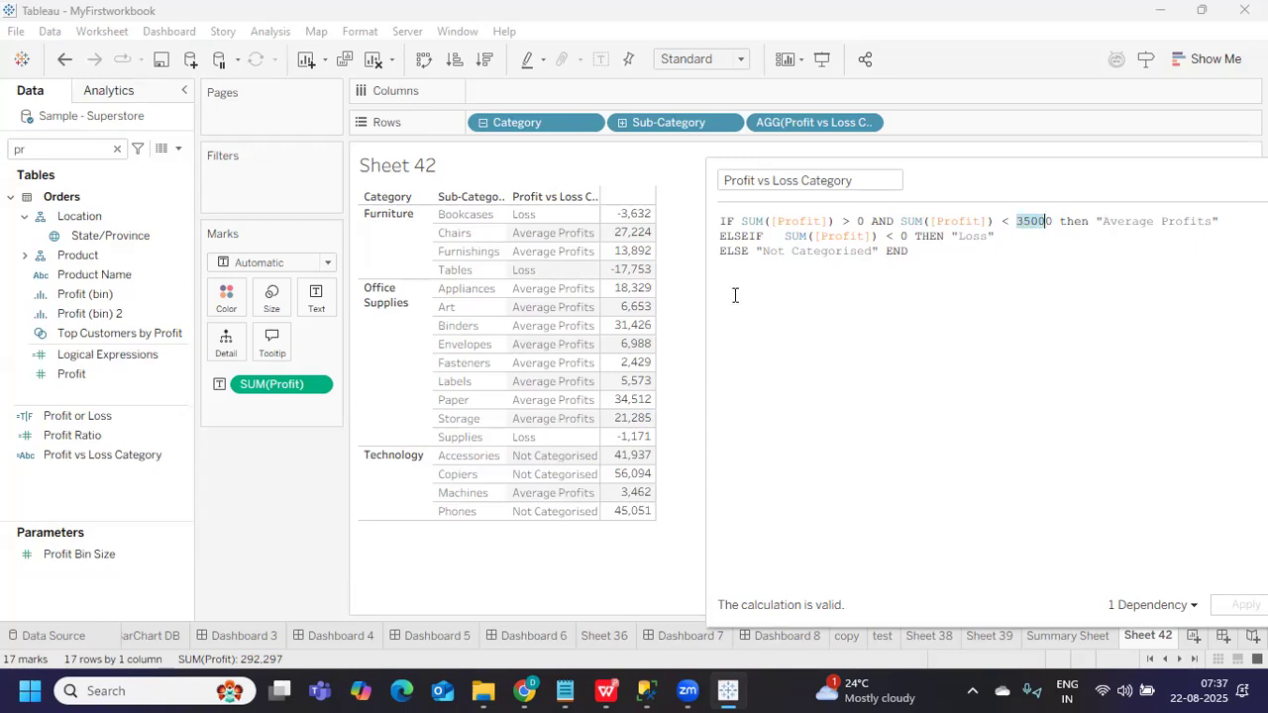
pyautogui.moveTo(754, 249); pyautogui.dragTo(875, 251)
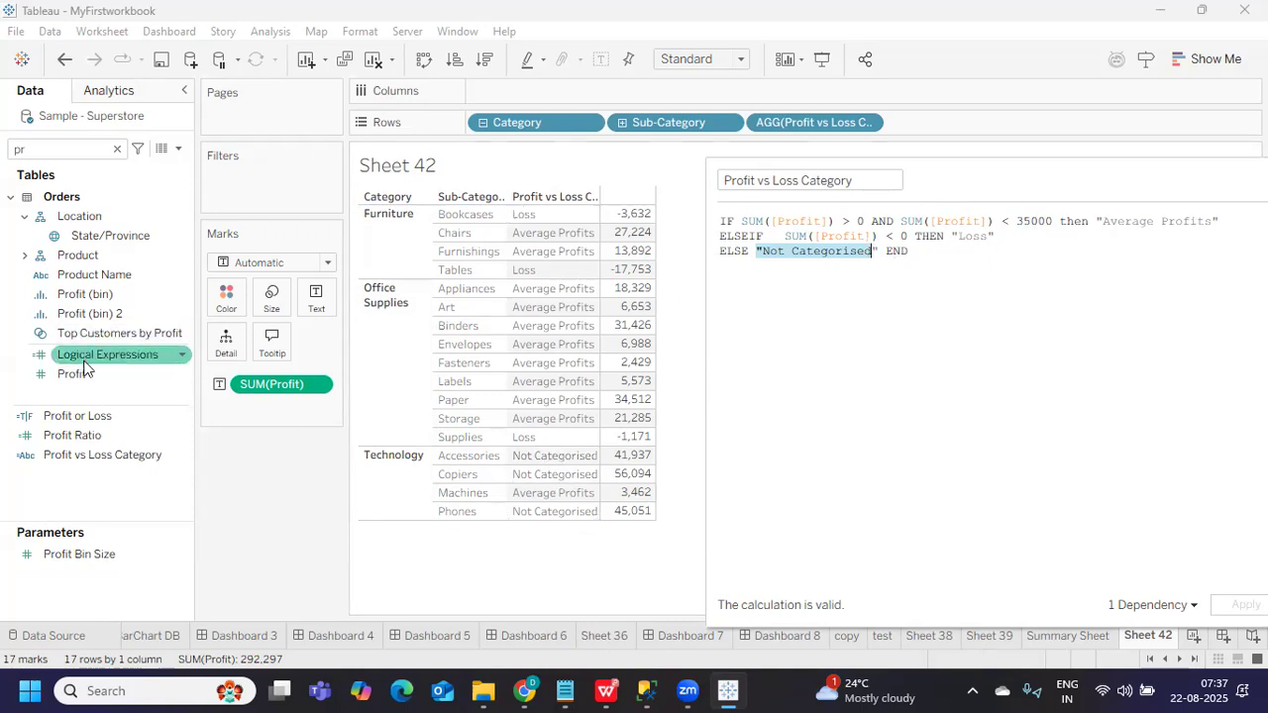
pyautogui.moveTo(85, 457); pyautogui.dragTo(249, 202)
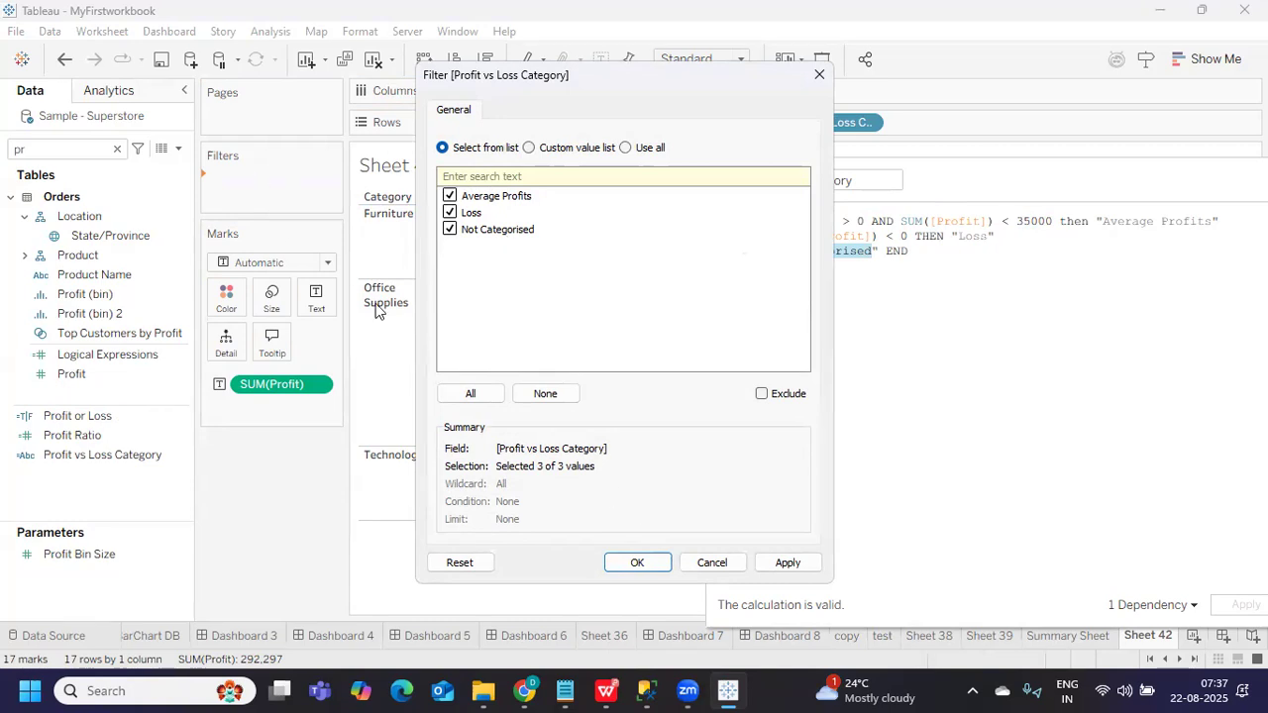
pyautogui.click(545, 395)
pyautogui.click(449, 229)
pyautogui.click(786, 563)
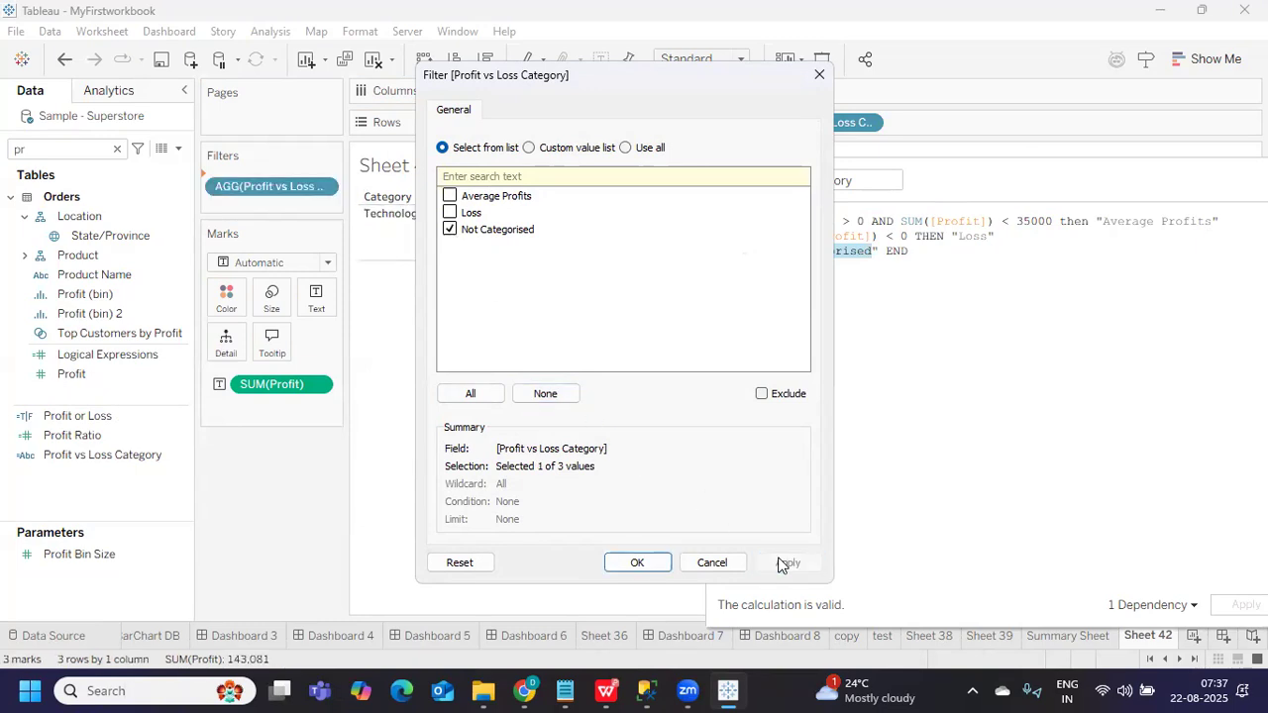
pyautogui.click(650, 567)
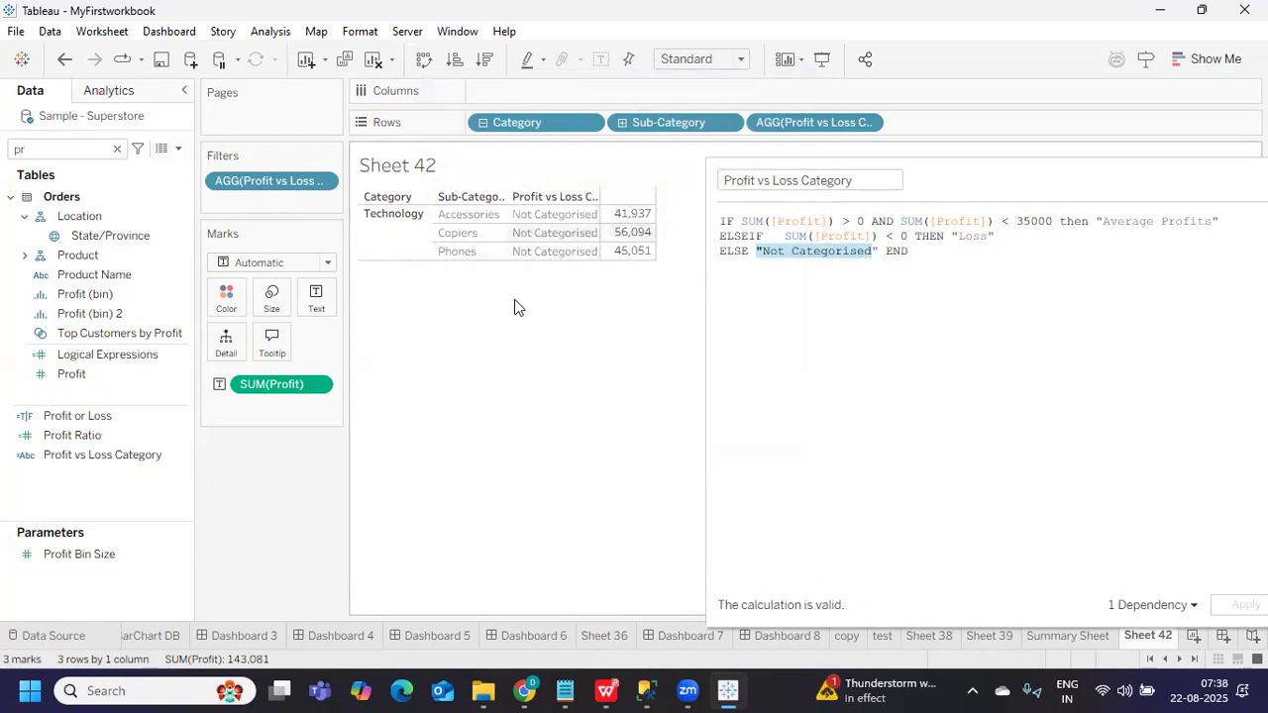
pyautogui.moveTo(261, 184); pyautogui.dragTo(240, 481)
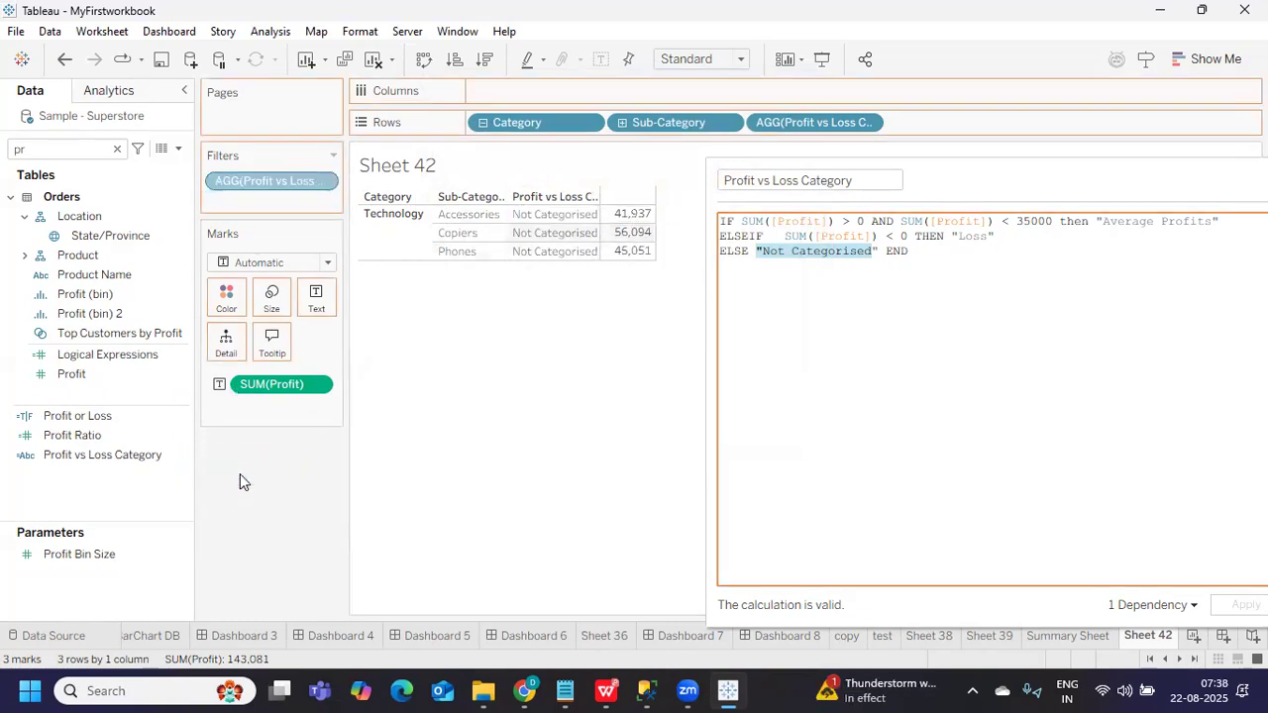
# Change the ELSE label from "Not Categorised" to "High Profits"
pyautogui.click(809, 335)
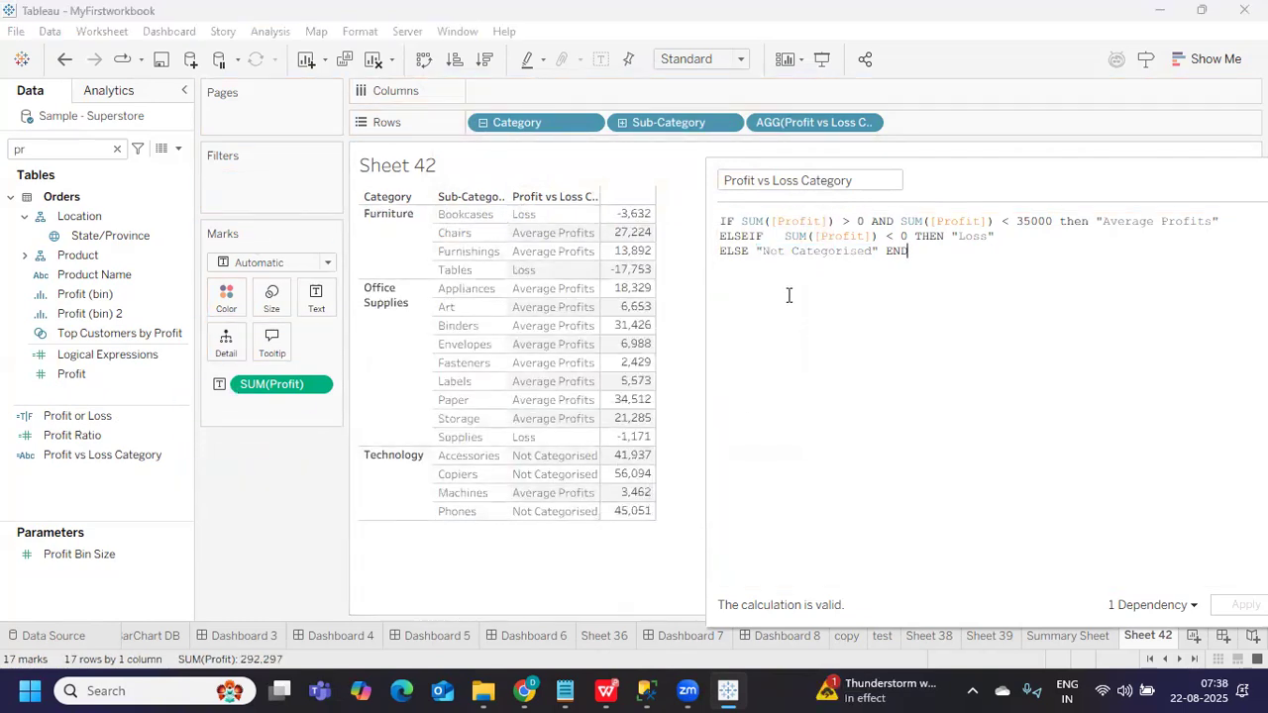
pyautogui.moveTo(763, 251); pyautogui.dragTo(879, 251)
pyautogui.press('BackSpace')
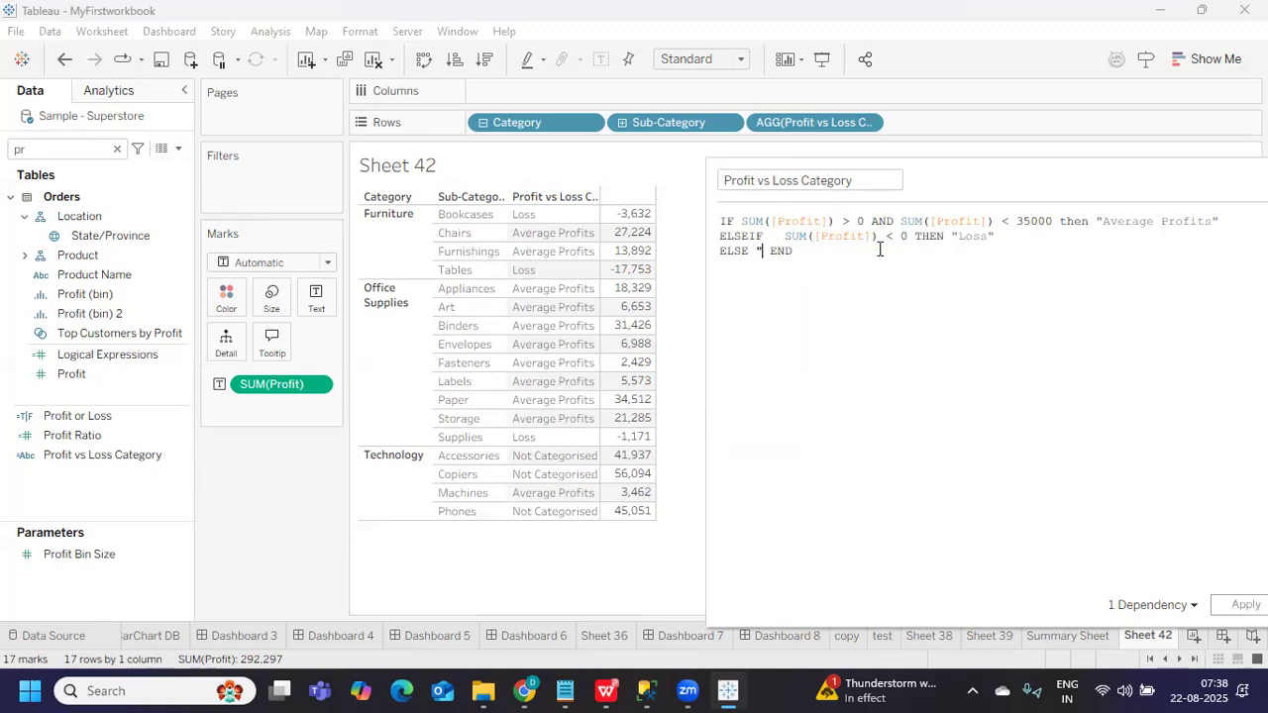
pyautogui.write('Hig h r')
pyautogui.press('BackSpace')
pyautogui.write('Profits"')
# Apply the formula and colour the profit values by Profit vs Loss Category
pyautogui.moveTo(1013, 222); pyautogui.dragTo(1046, 223)
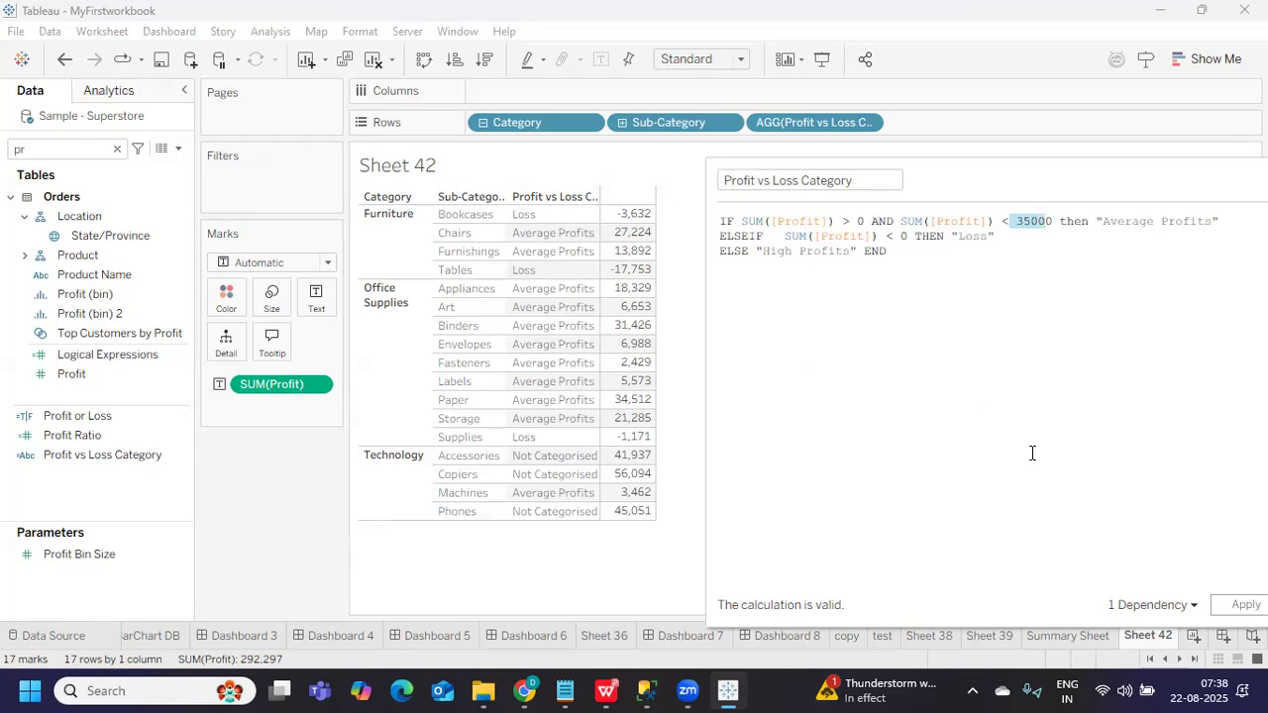
pyautogui.click(1235, 604)
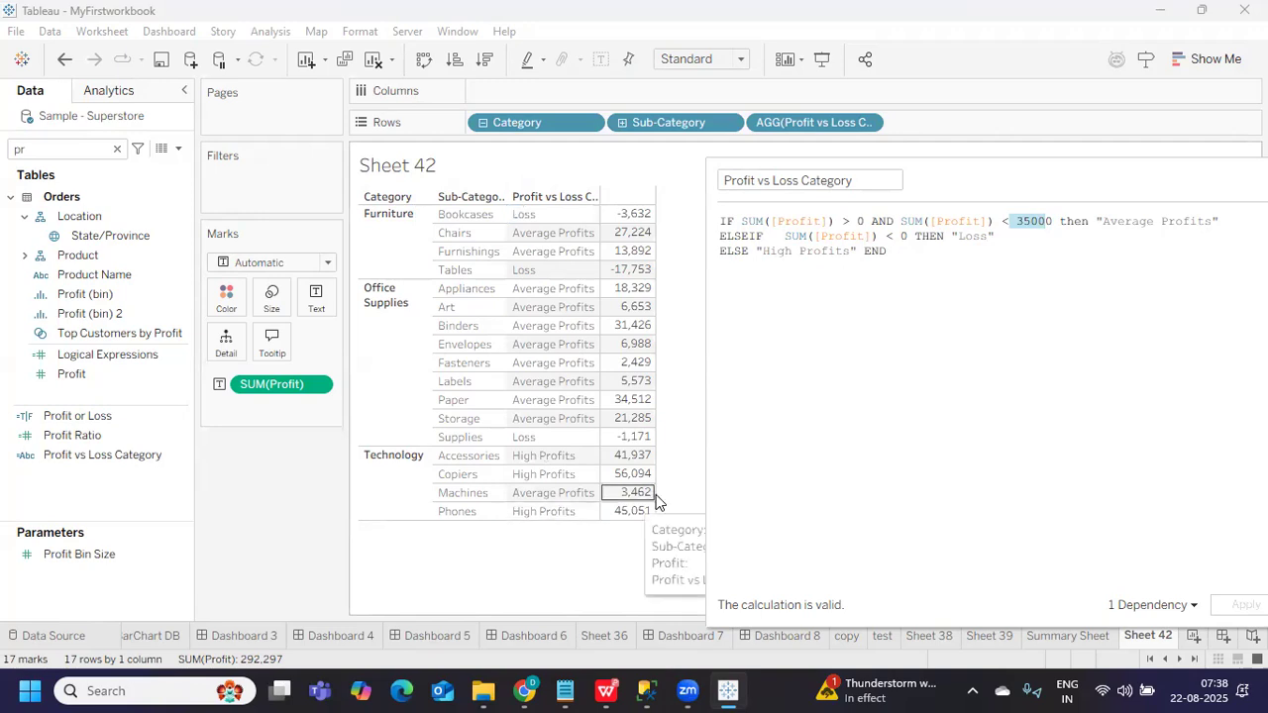
pyautogui.moveTo(59, 455); pyautogui.dragTo(30, 507)
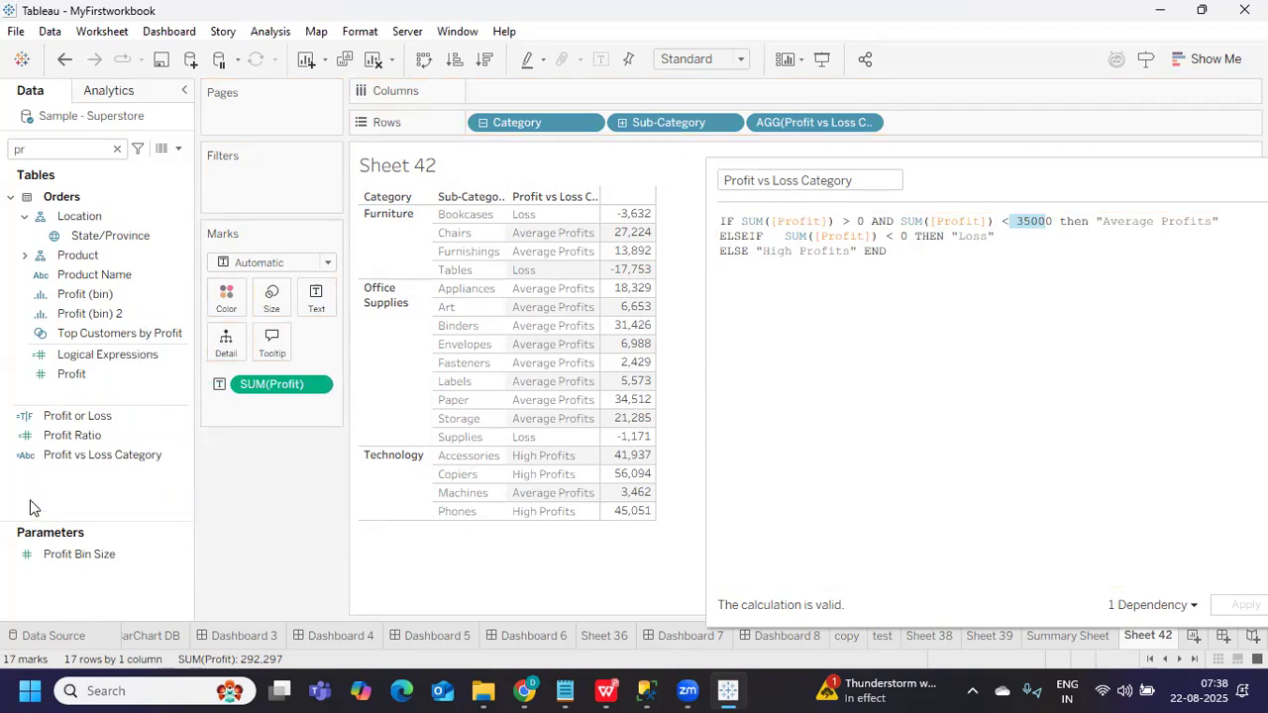
pyautogui.moveTo(59, 455); pyautogui.dragTo(224, 302)
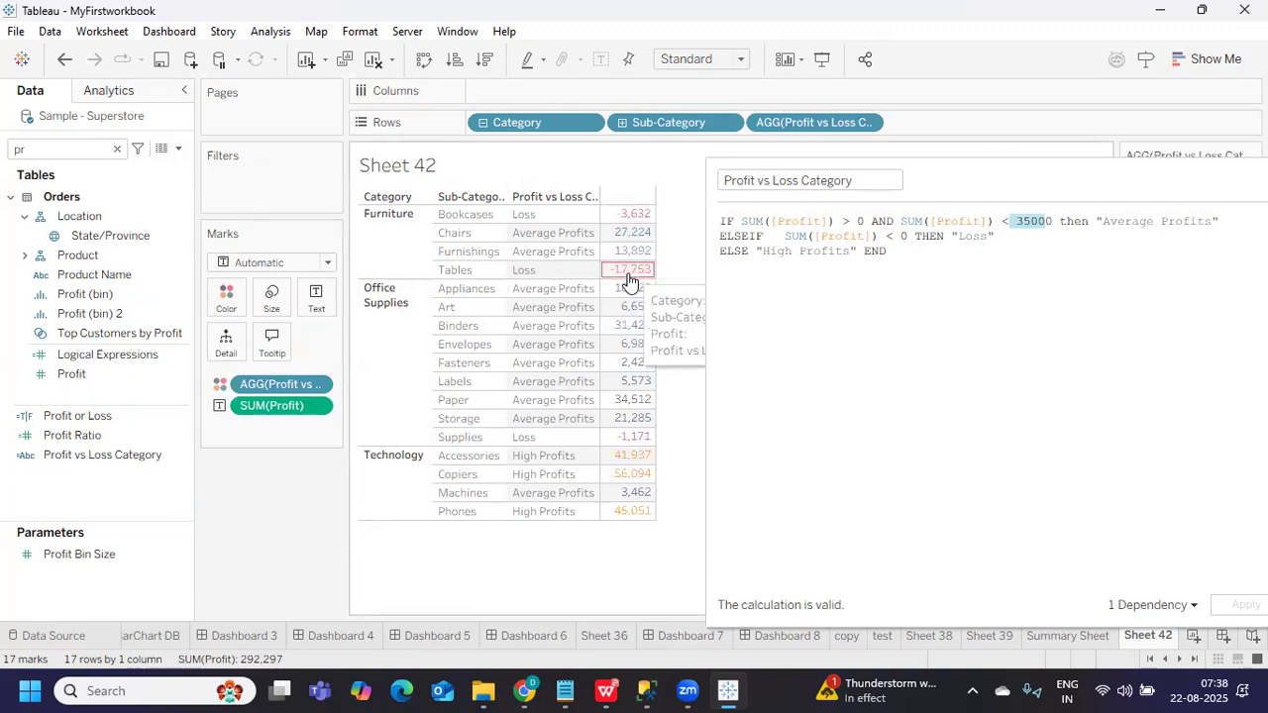
pyautogui.click(951, 176)
pyautogui.moveTo(950, 176); pyautogui.dragTo(552, 196)
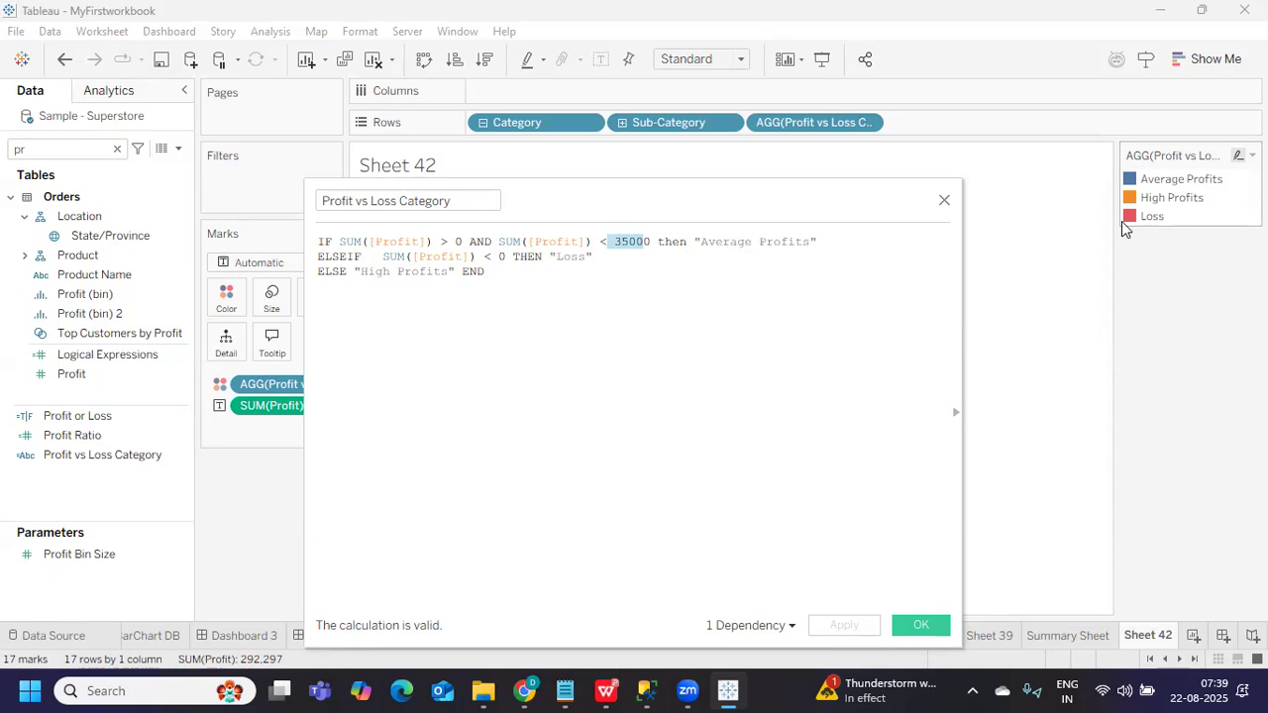
pyautogui.moveTo(693, 241); pyautogui.dragTo(810, 243)
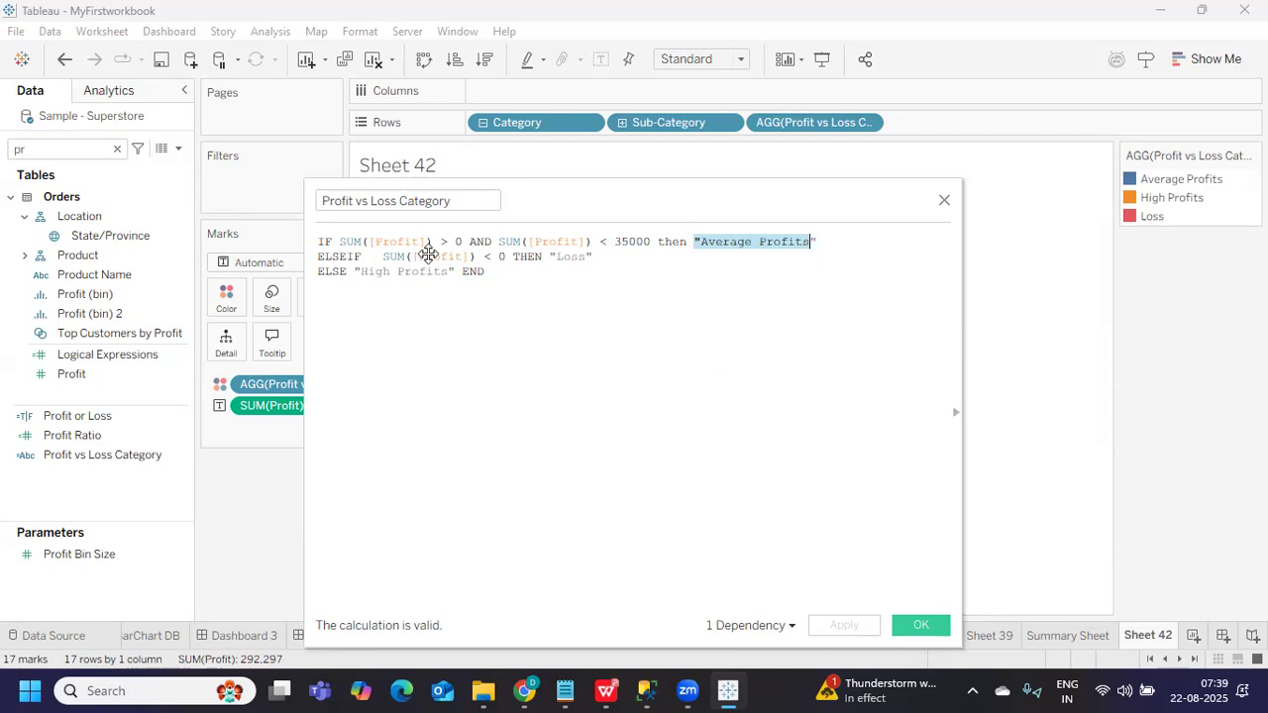
pyautogui.moveTo(623, 204); pyautogui.dragTo(918, 201)
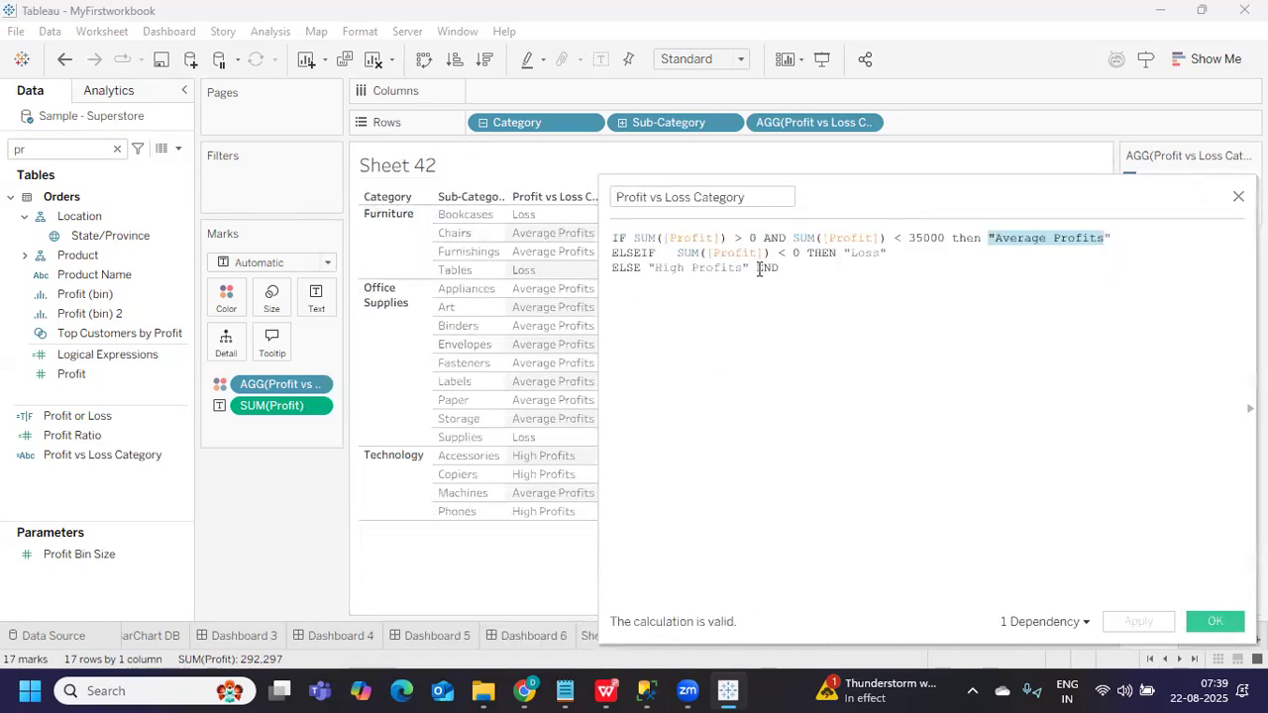
pyautogui.moveTo(604, 412); pyautogui.dragTo(736, 413)
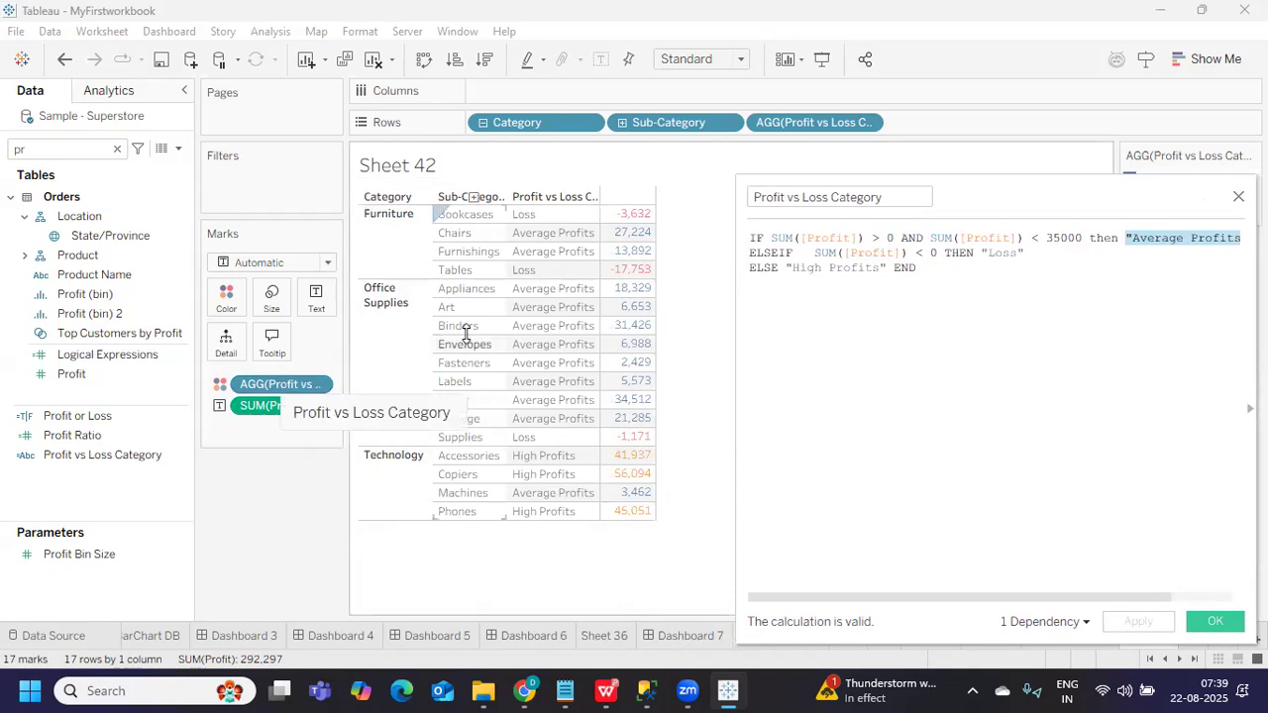
# Move Profit vs Loss Category onto Columns and off Rows, creating Average Profits, High Profits, Loss columns
pyautogui.moveTo(297, 385); pyautogui.dragTo(546, 90)
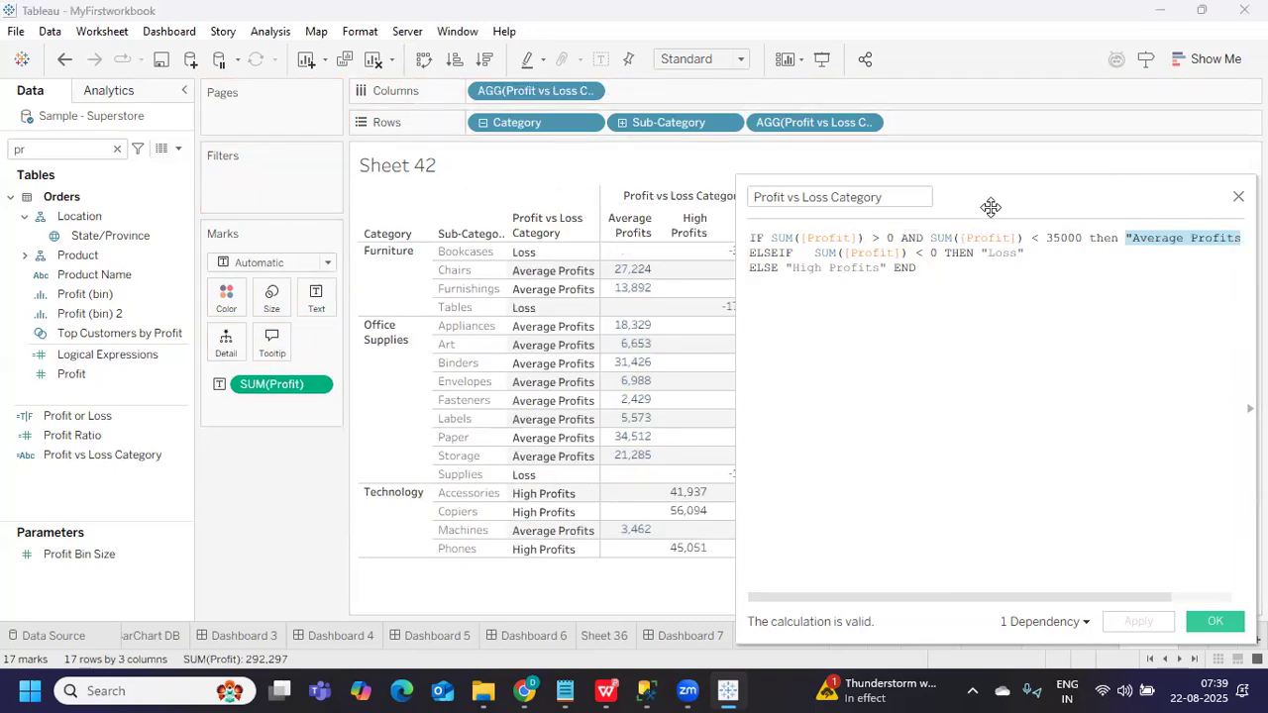
pyautogui.moveTo(991, 207); pyautogui.dragTo(786, 470)
pyautogui.moveTo(807, 122); pyautogui.dragTo(902, 282)
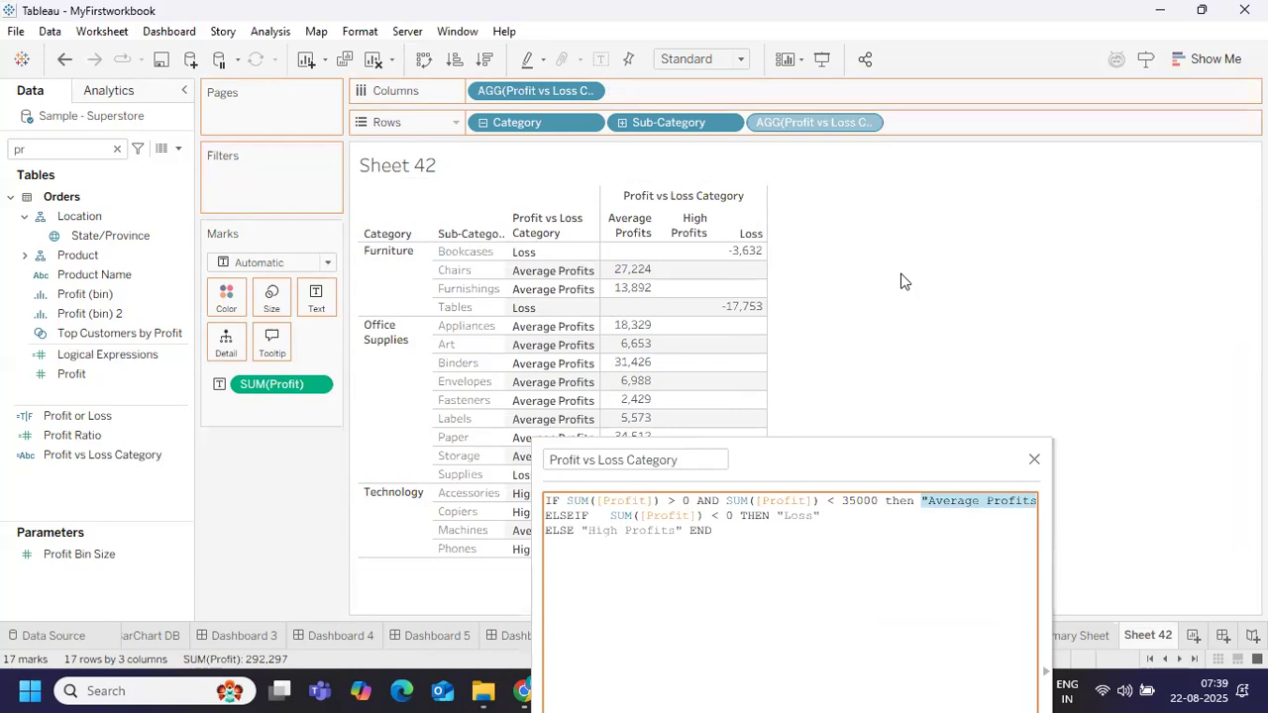
pyautogui.moveTo(762, 460); pyautogui.dragTo(988, 290)
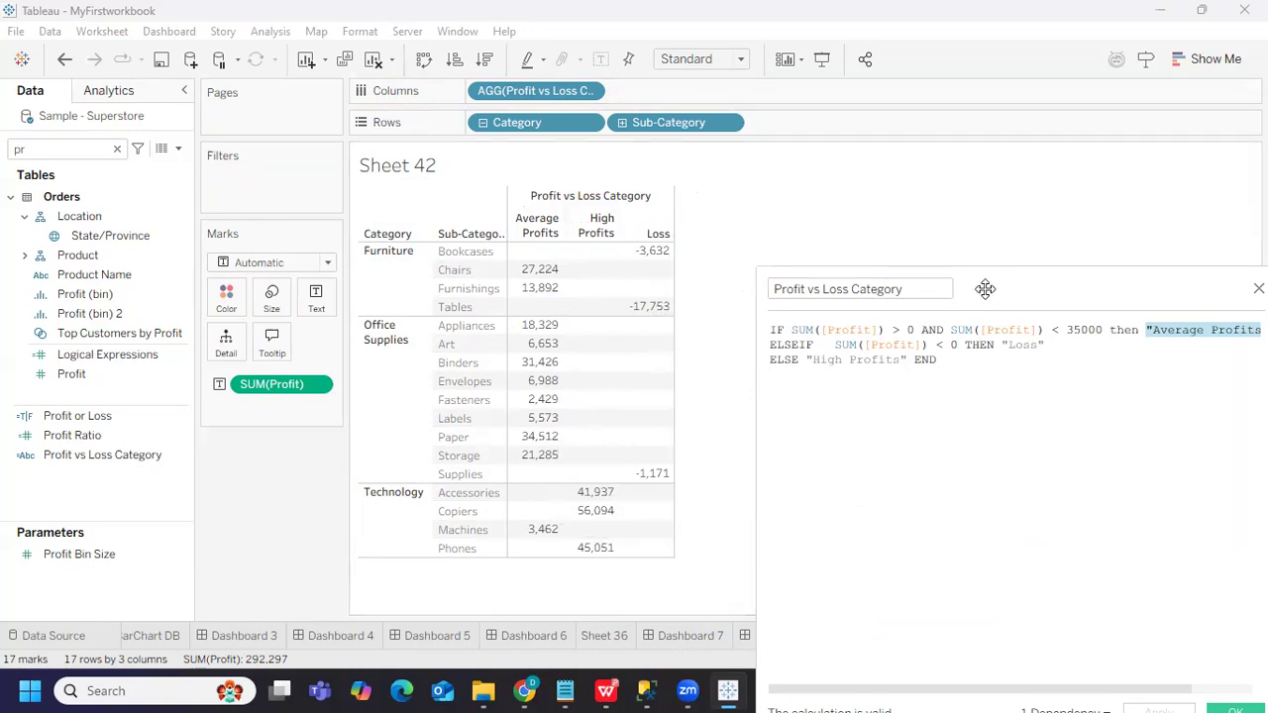
pyautogui.moveTo(953, 265); pyautogui.dragTo(1031, 178)
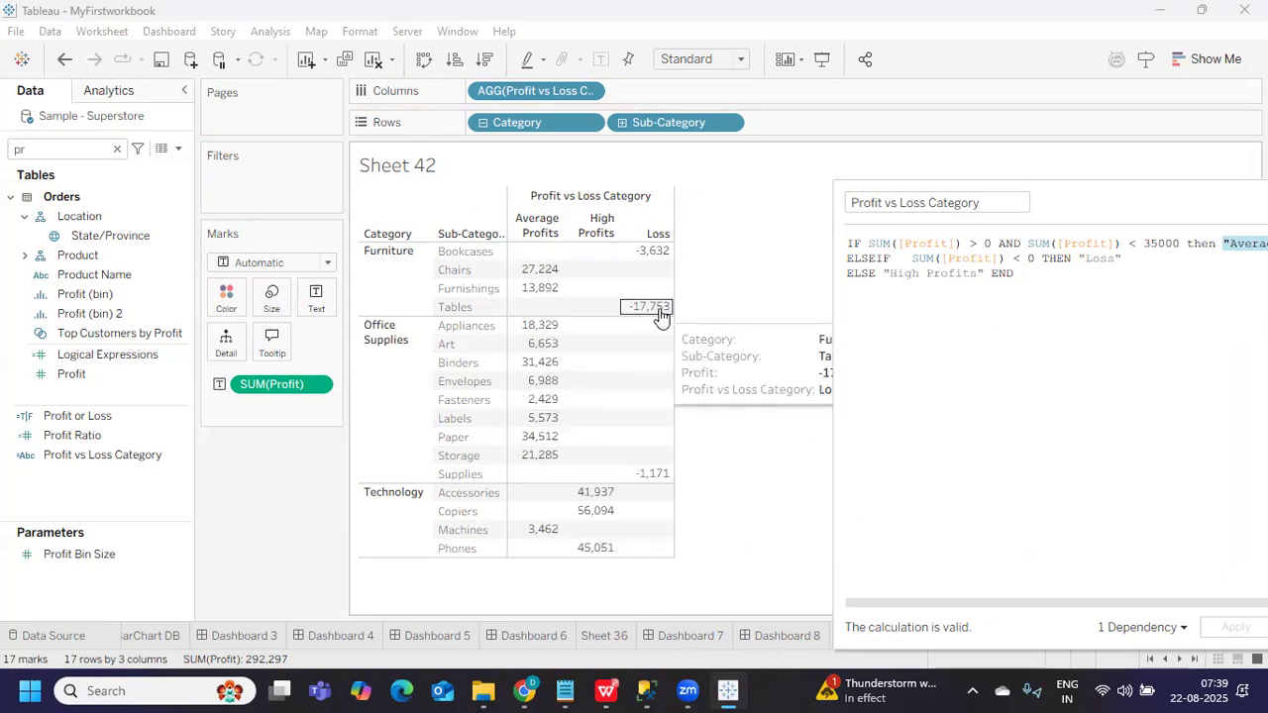
pyautogui.click(287, 32)
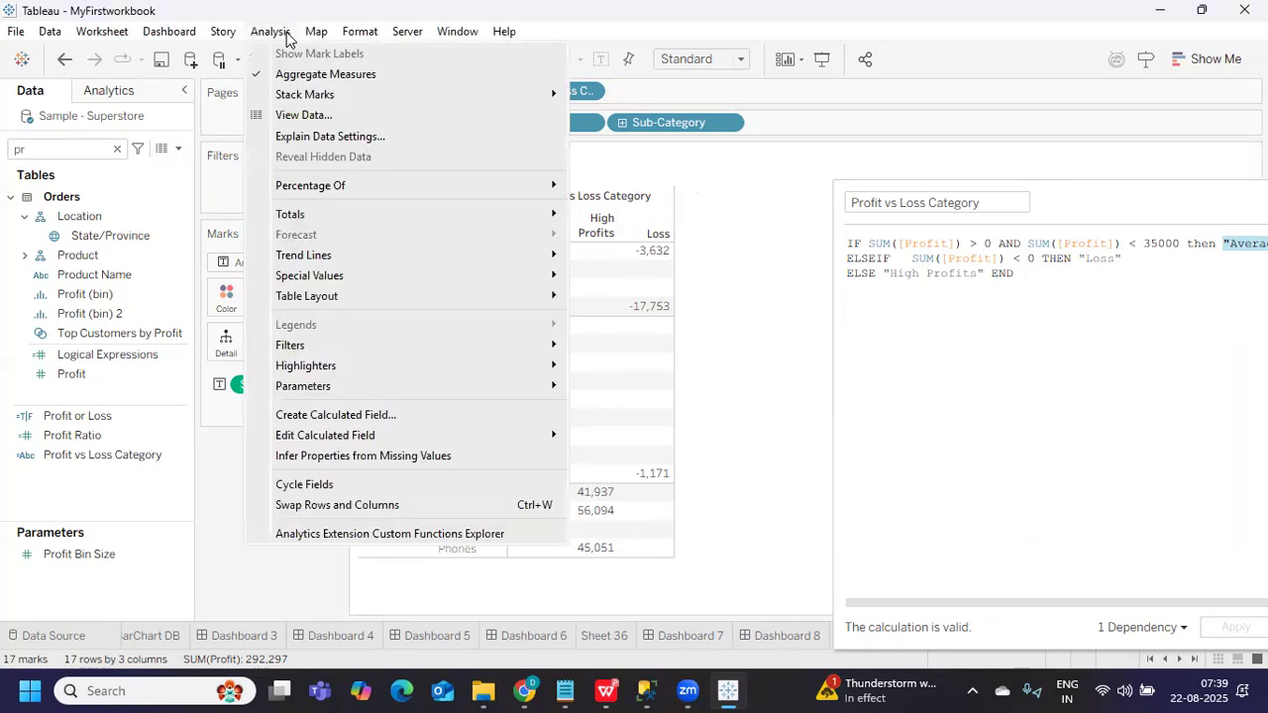
pyautogui.click(373, 457)
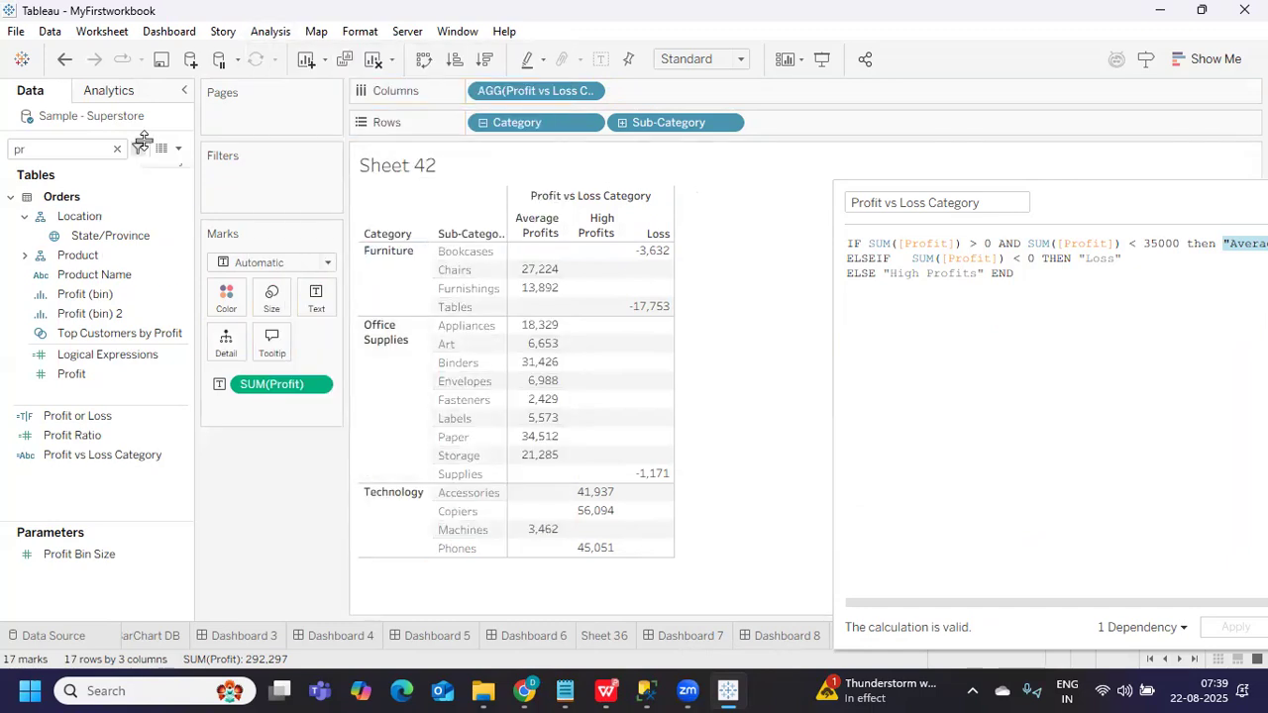
pyautogui.click(268, 32)
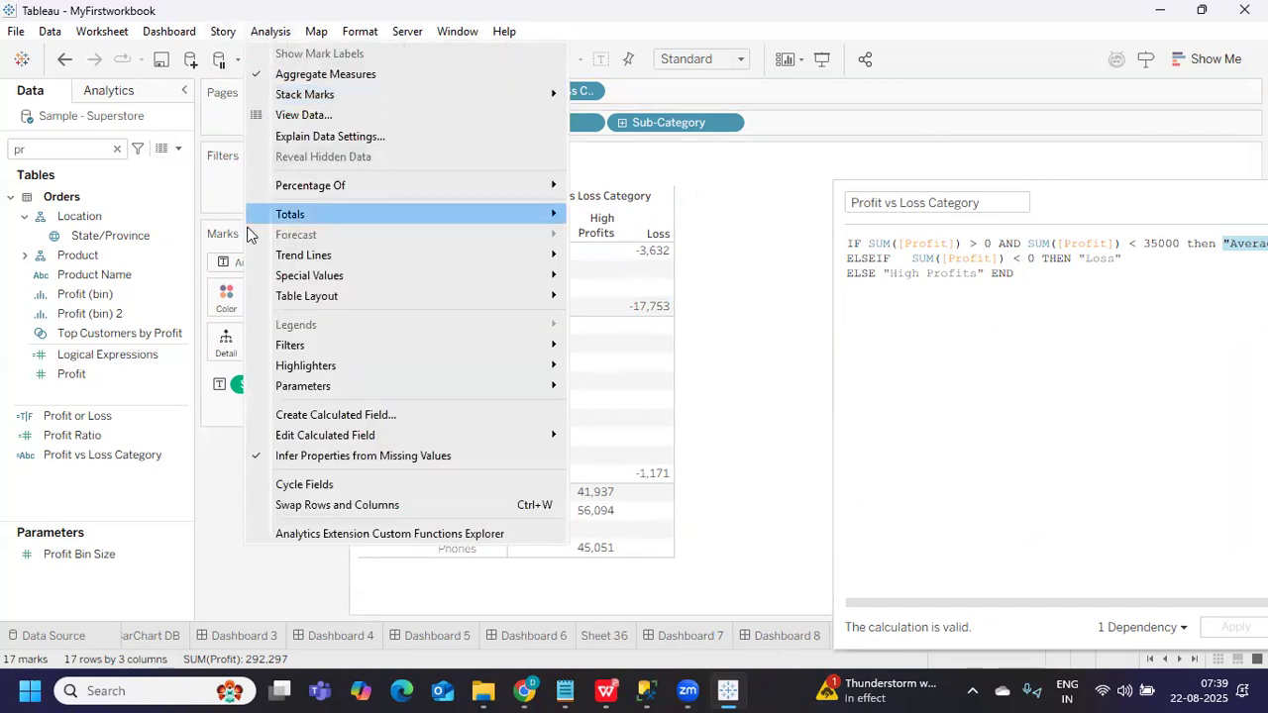
pyautogui.moveTo(291, 434)
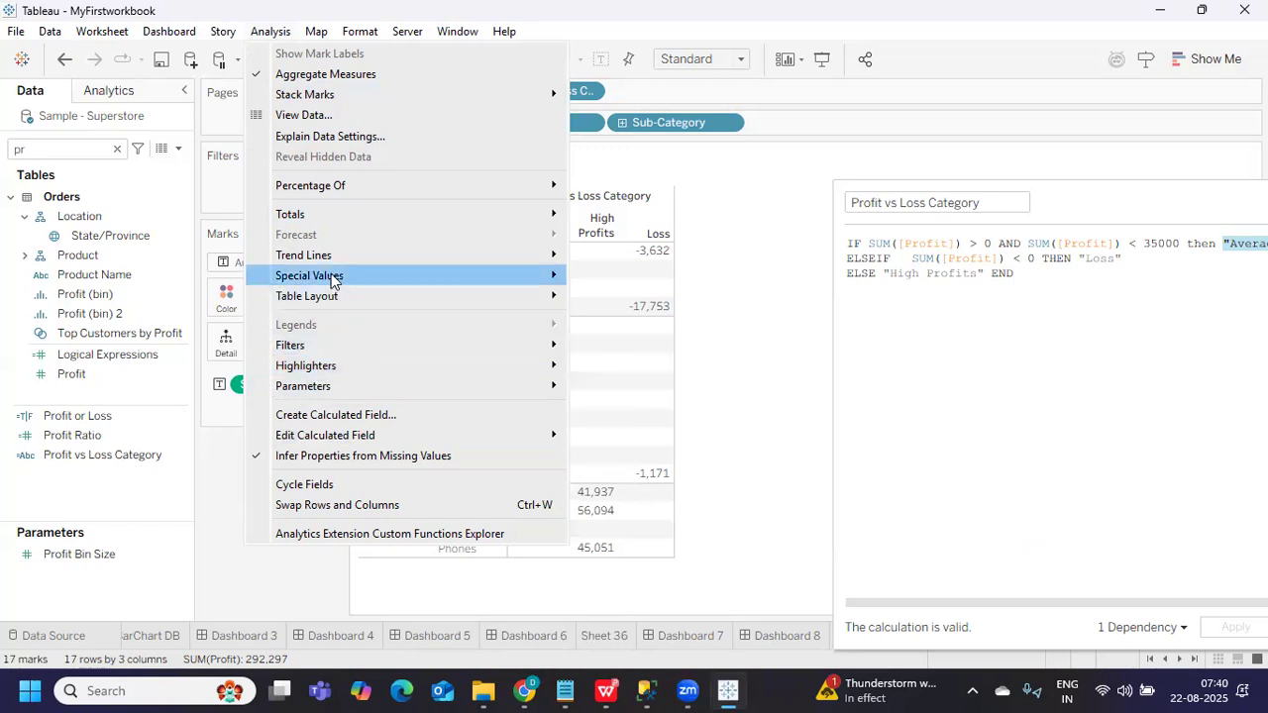
pyautogui.moveTo(330, 276)
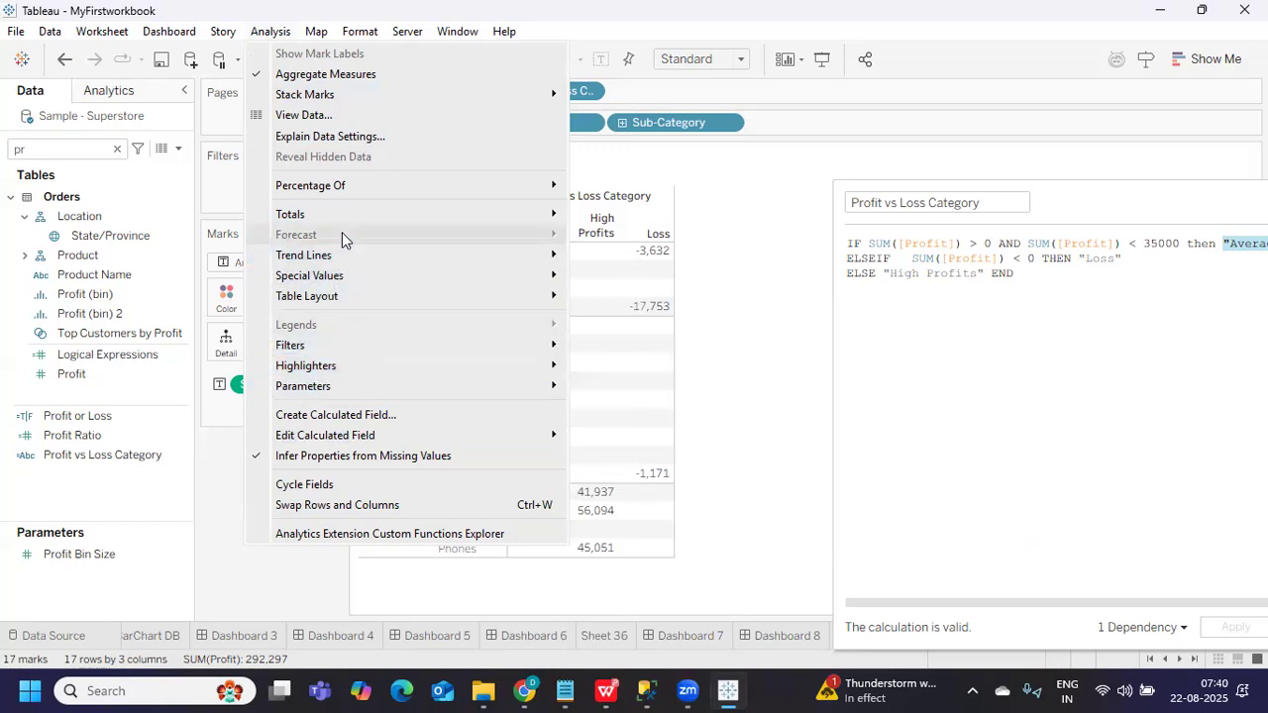
pyautogui.moveTo(346, 192)
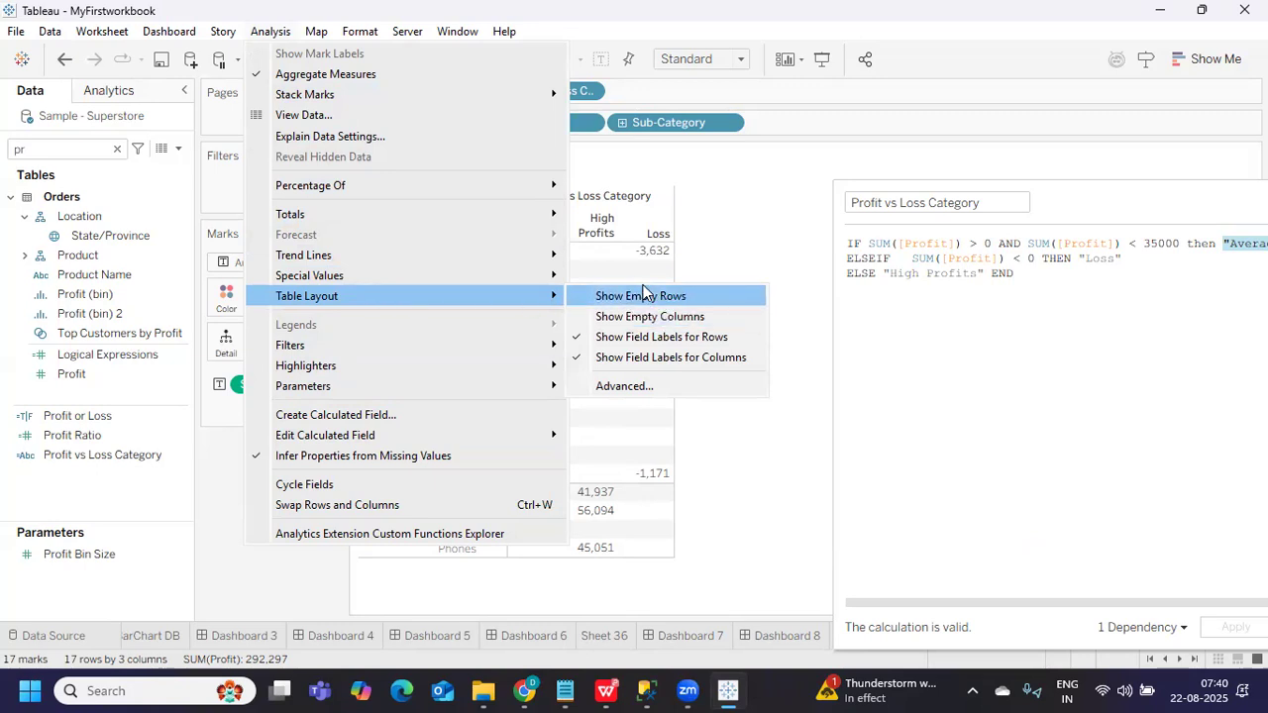
pyautogui.click(764, 261)
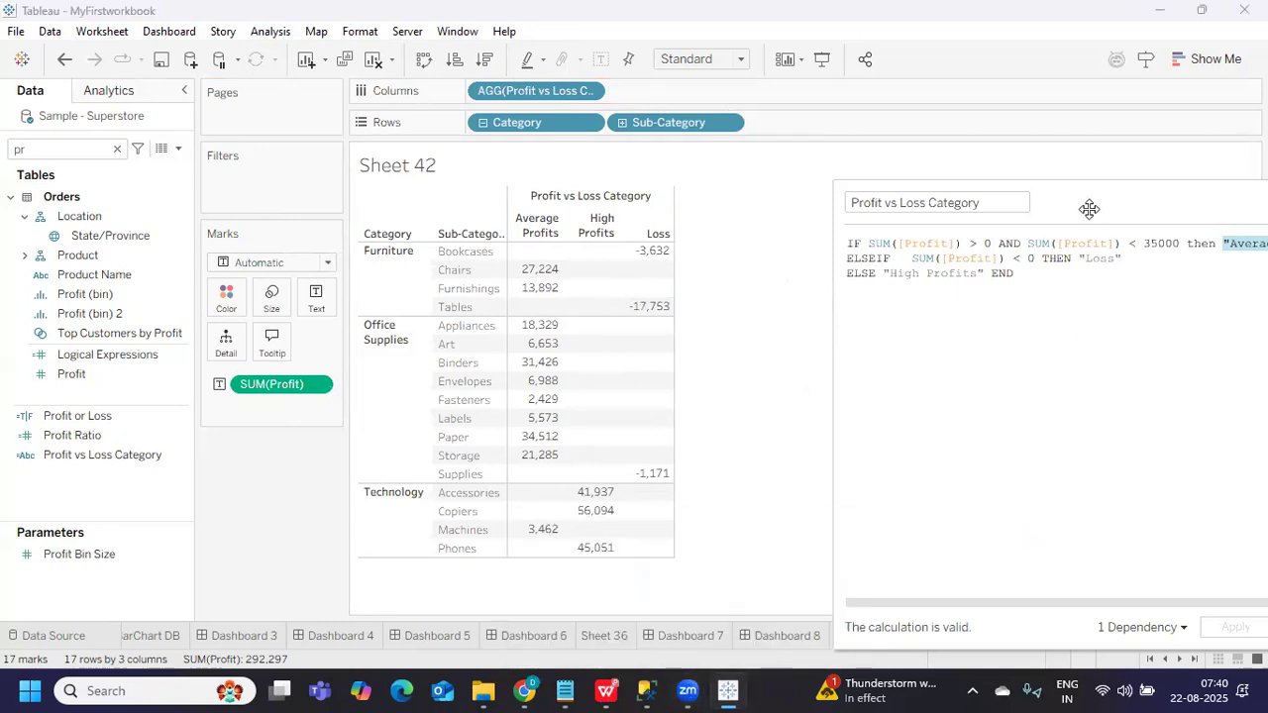
# Add the comment line //IF,ELSE,ELSEIF,AND,OR below END and save the calculation with OK
pyautogui.moveTo(1087, 207); pyautogui.dragTo(815, 215)
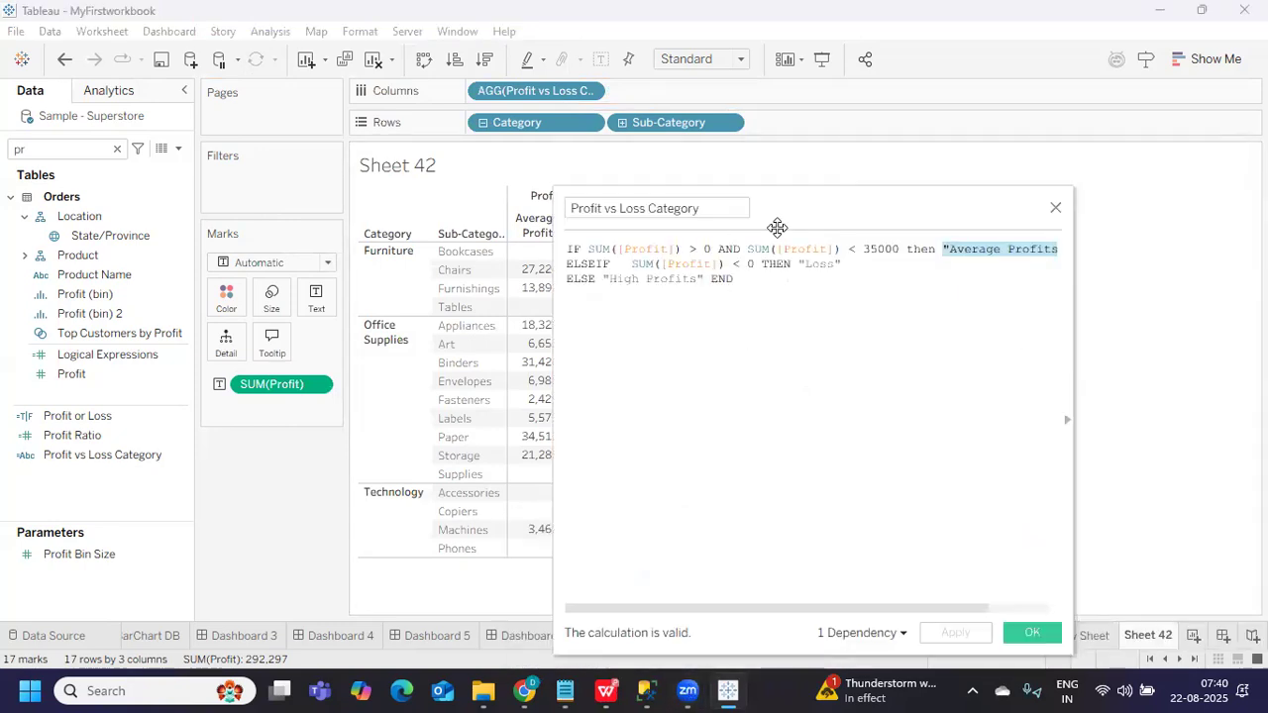
pyautogui.click(753, 285)
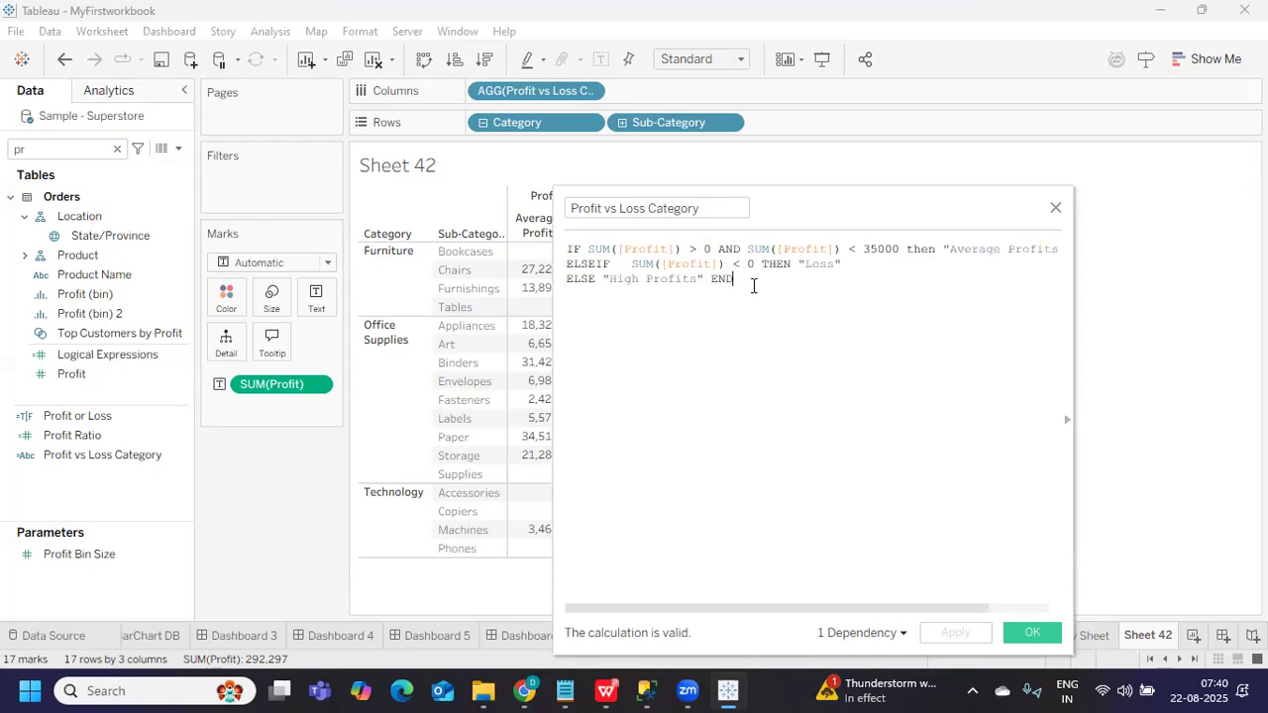
pyautogui.press('Return')
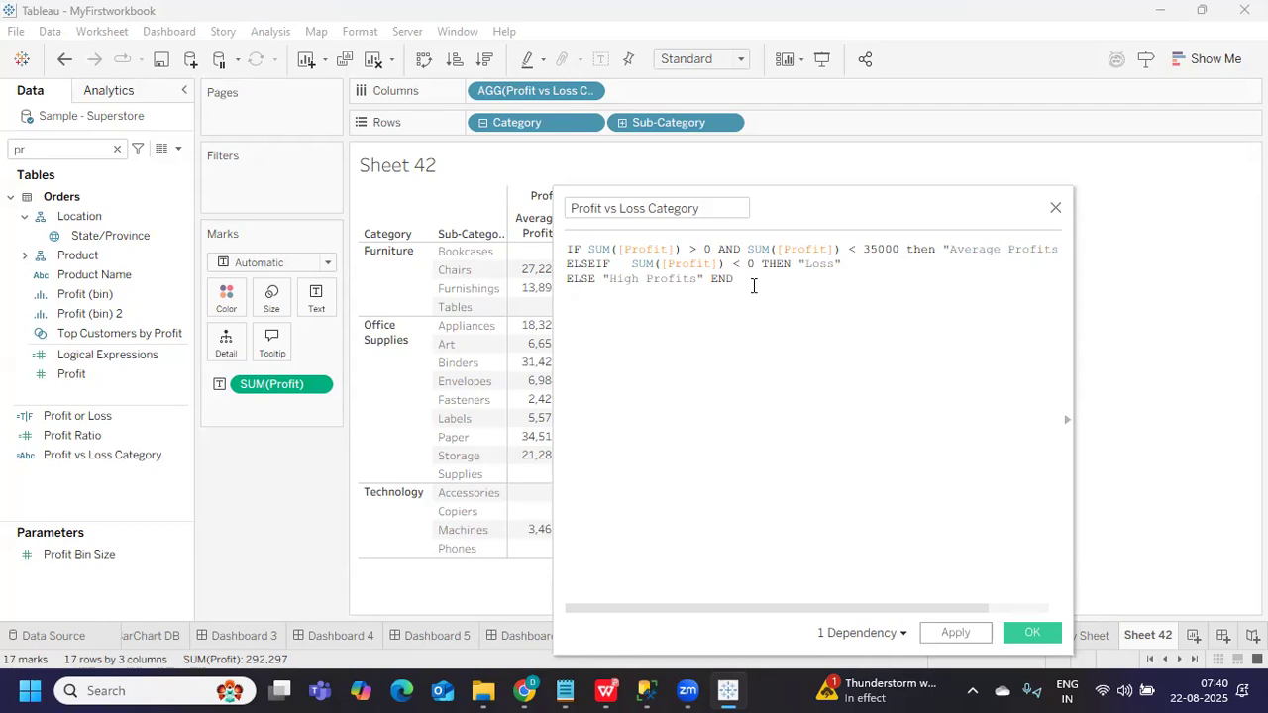
pyautogui.write('IF')
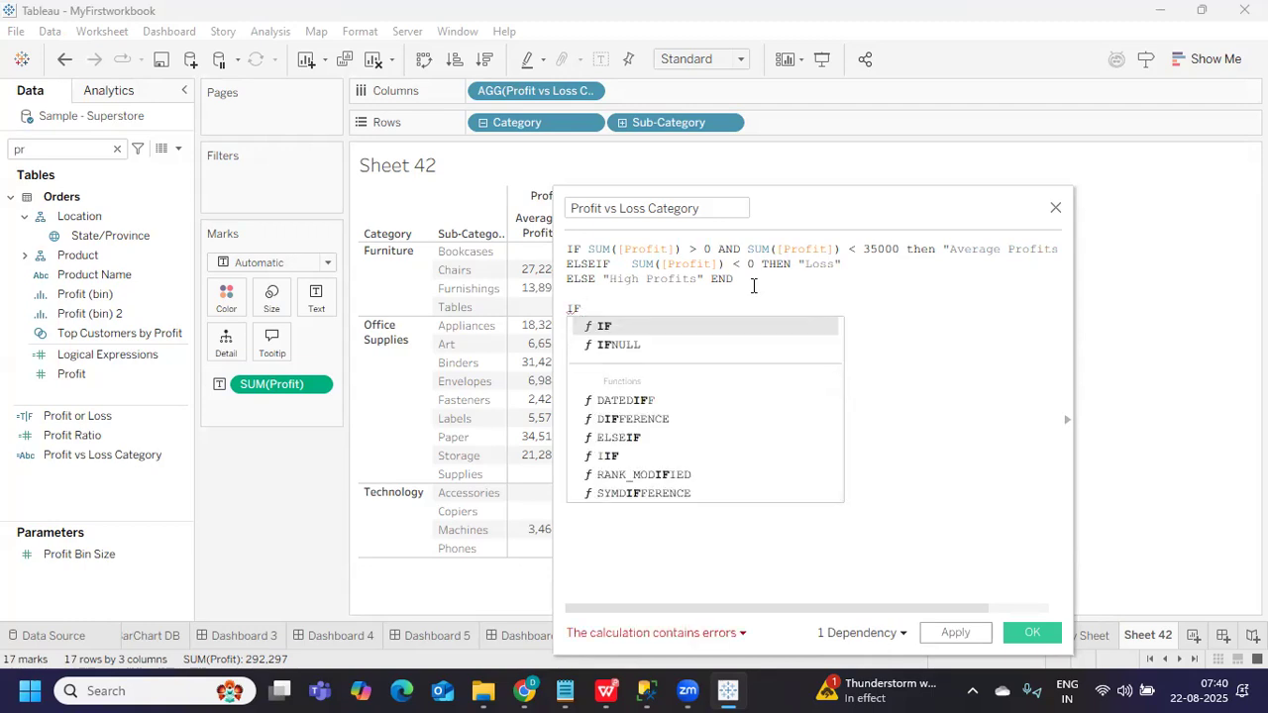
pyautogui.write(',')
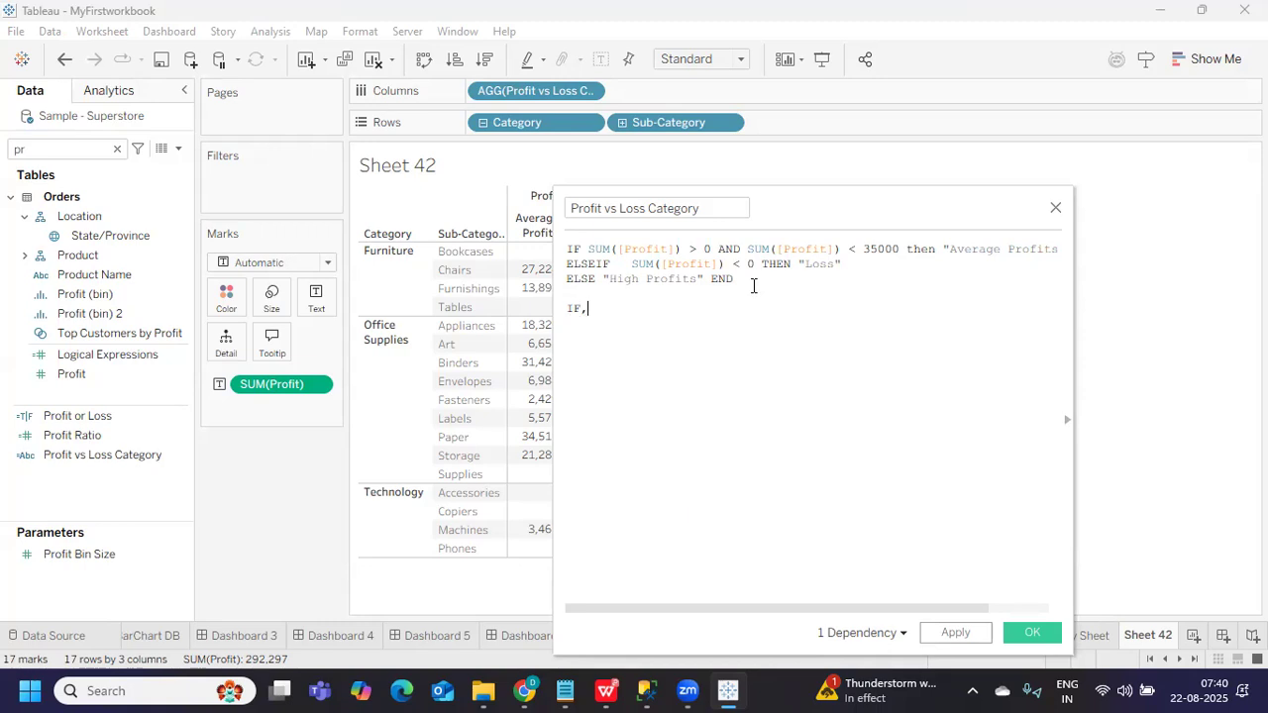
pyautogui.write('ELSE,ELSEIF,AND,')
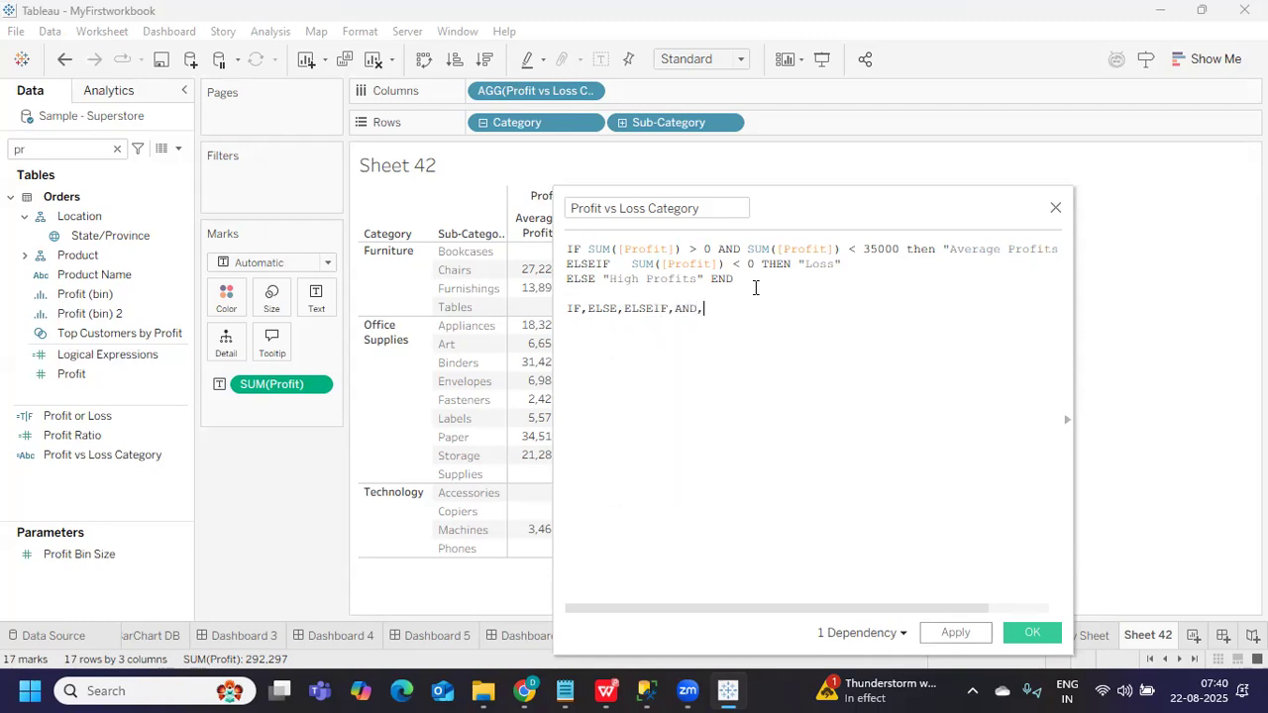
pyautogui.write('OR')
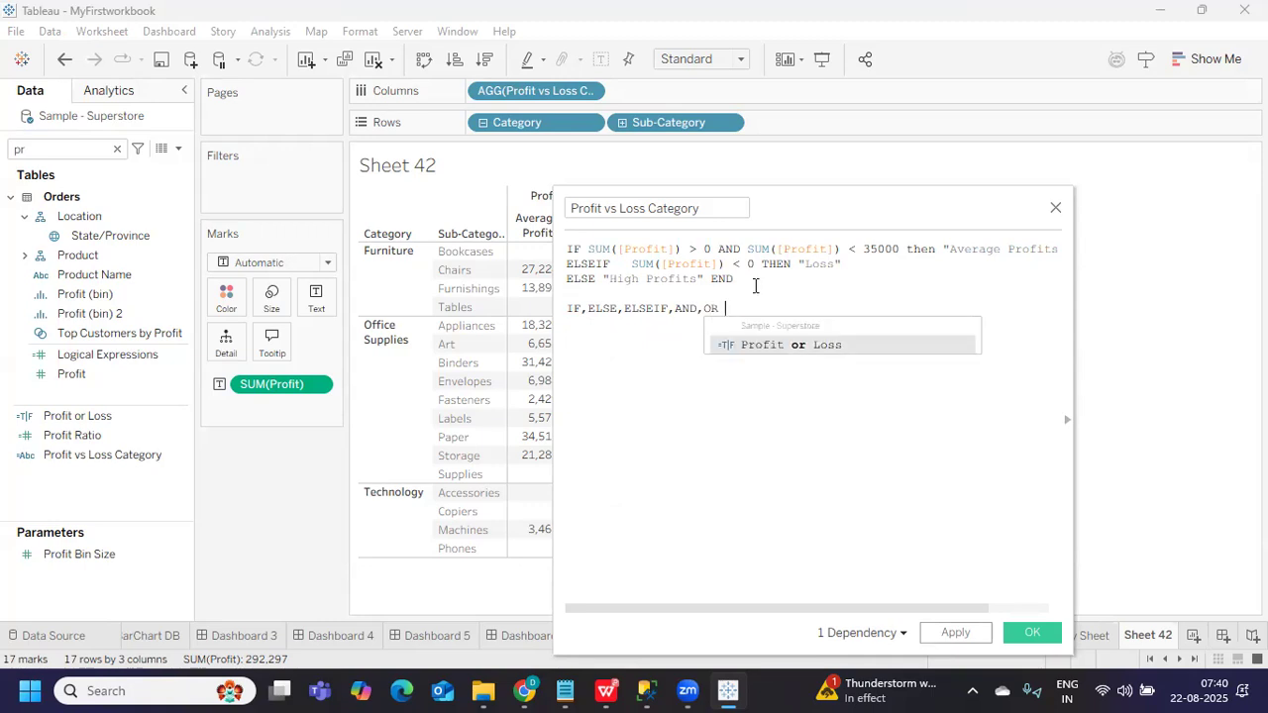
pyautogui.moveTo(729, 308); pyautogui.dragTo(566, 309)
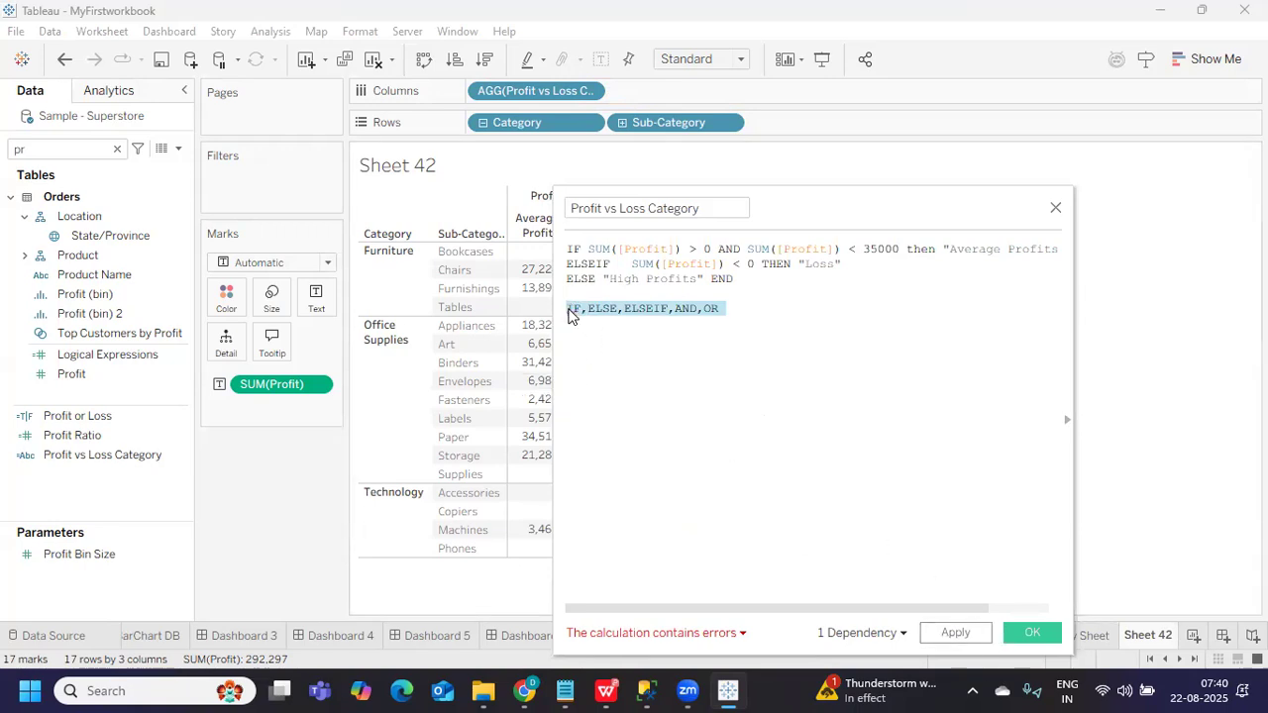
pyautogui.click(569, 310)
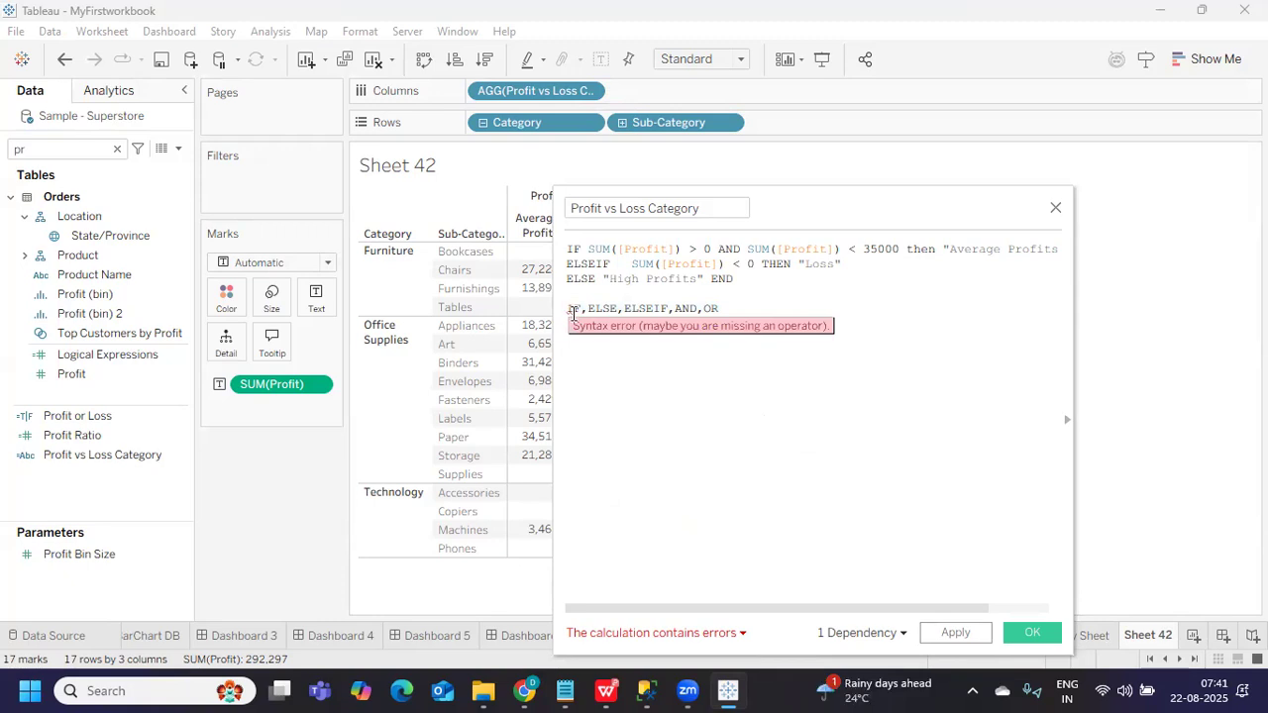
pyautogui.write('//')
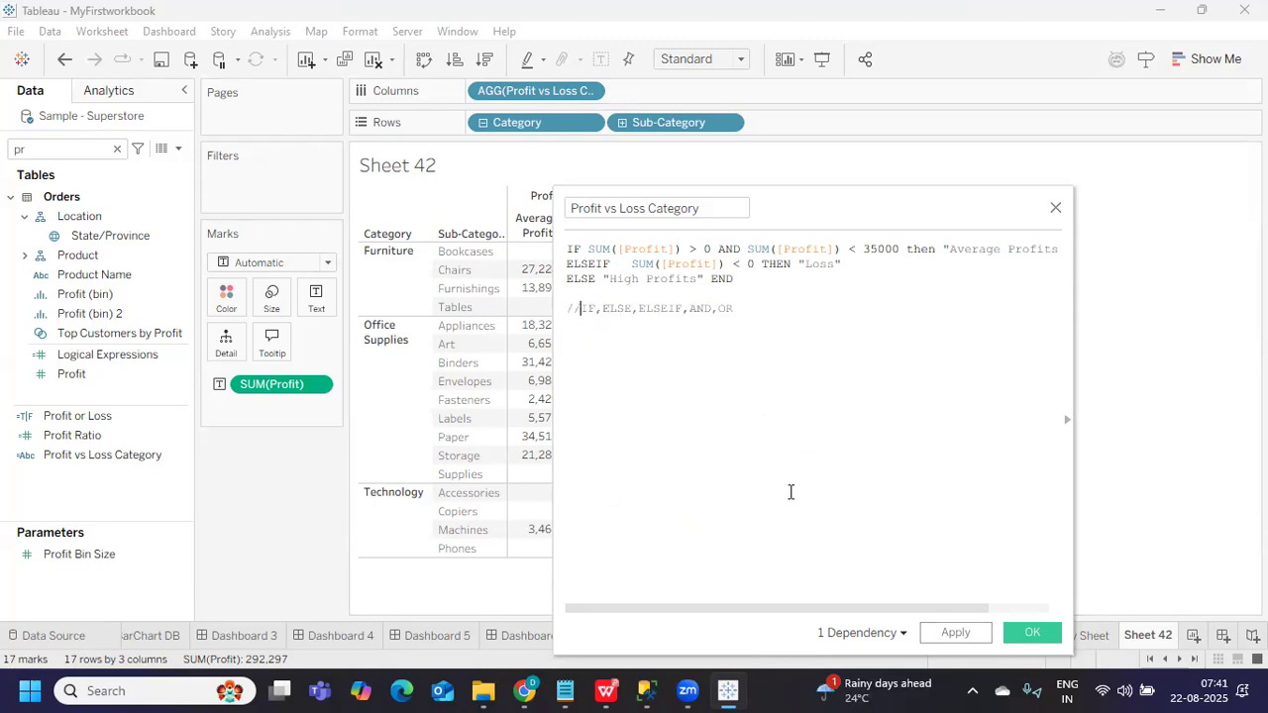
pyautogui.click(1013, 634)
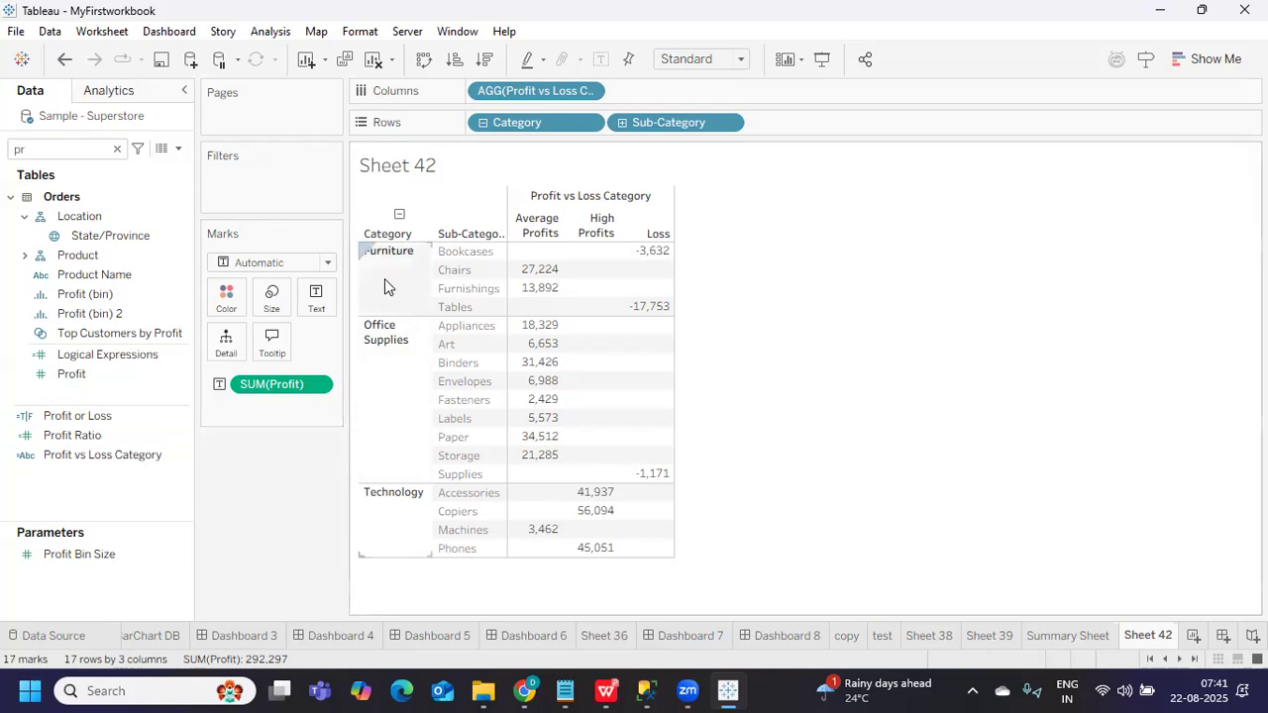
# Swap Profit vs Loss Category and Profit out for Logical Expressions, then open its calculation
pyautogui.moveTo(514, 88); pyautogui.dragTo(284, 402)
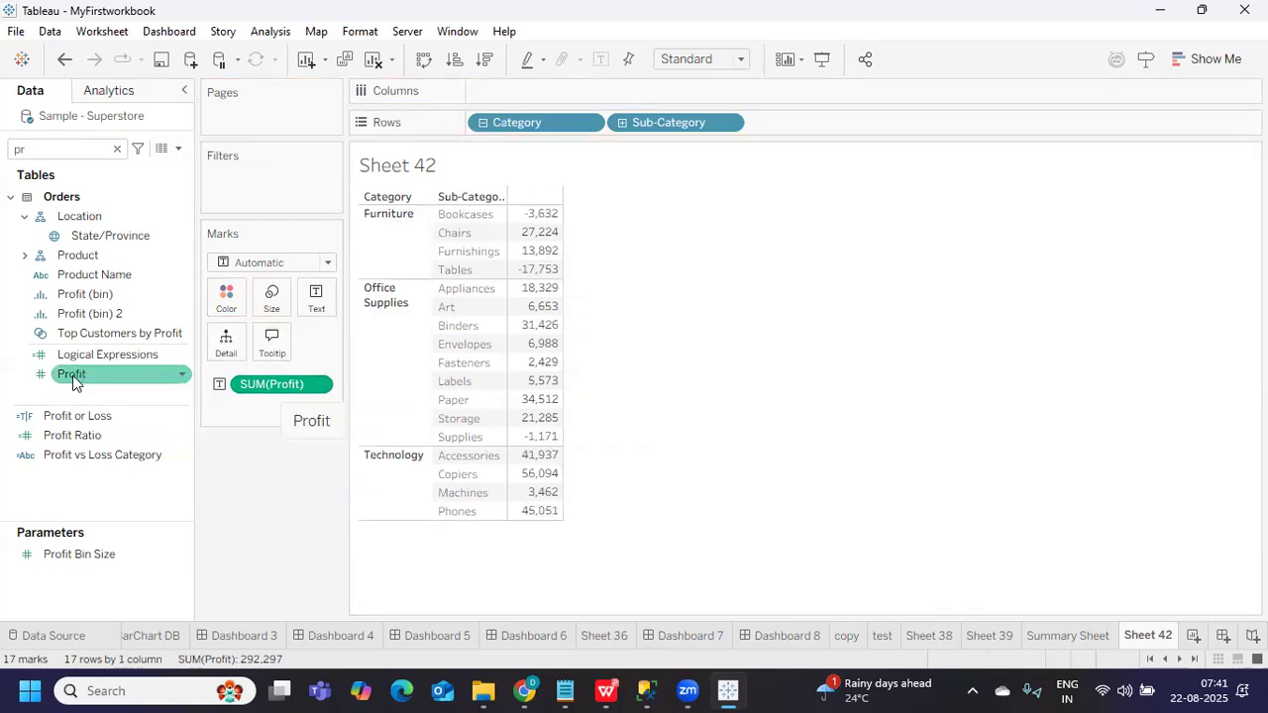
pyautogui.moveTo(74, 357); pyautogui.dragTo(303, 315)
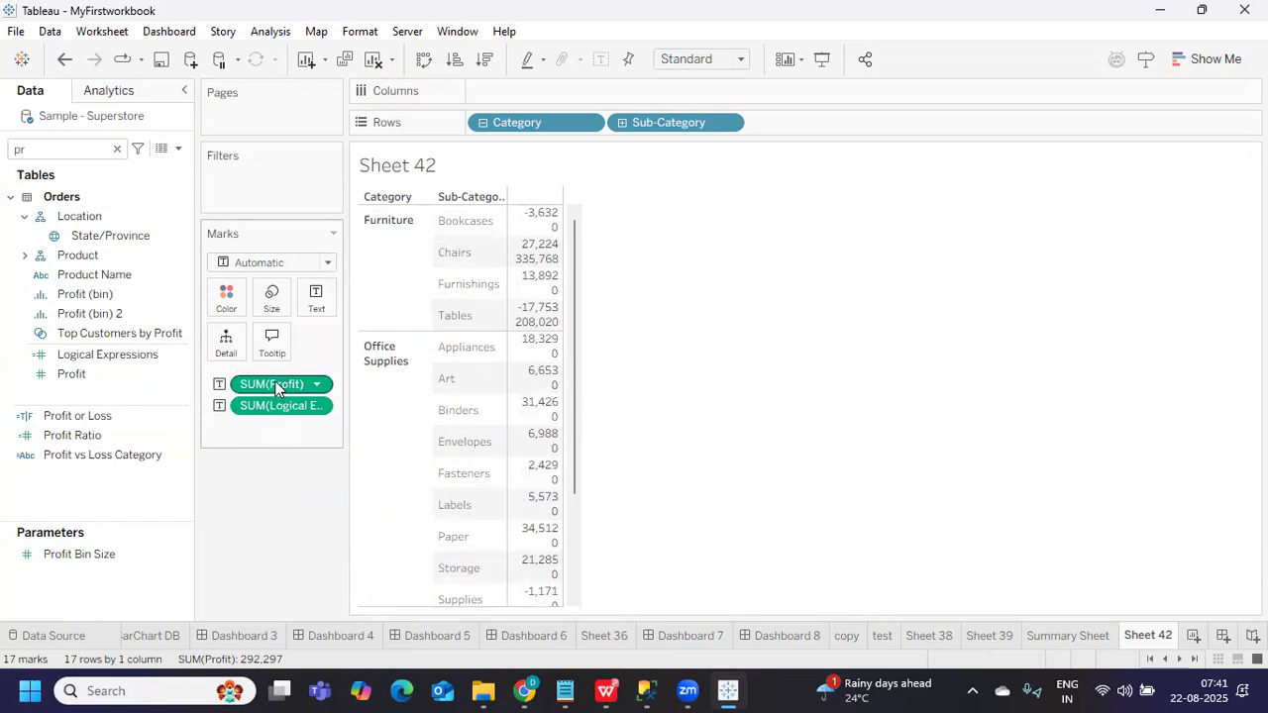
pyautogui.moveTo(275, 383); pyautogui.dragTo(258, 453)
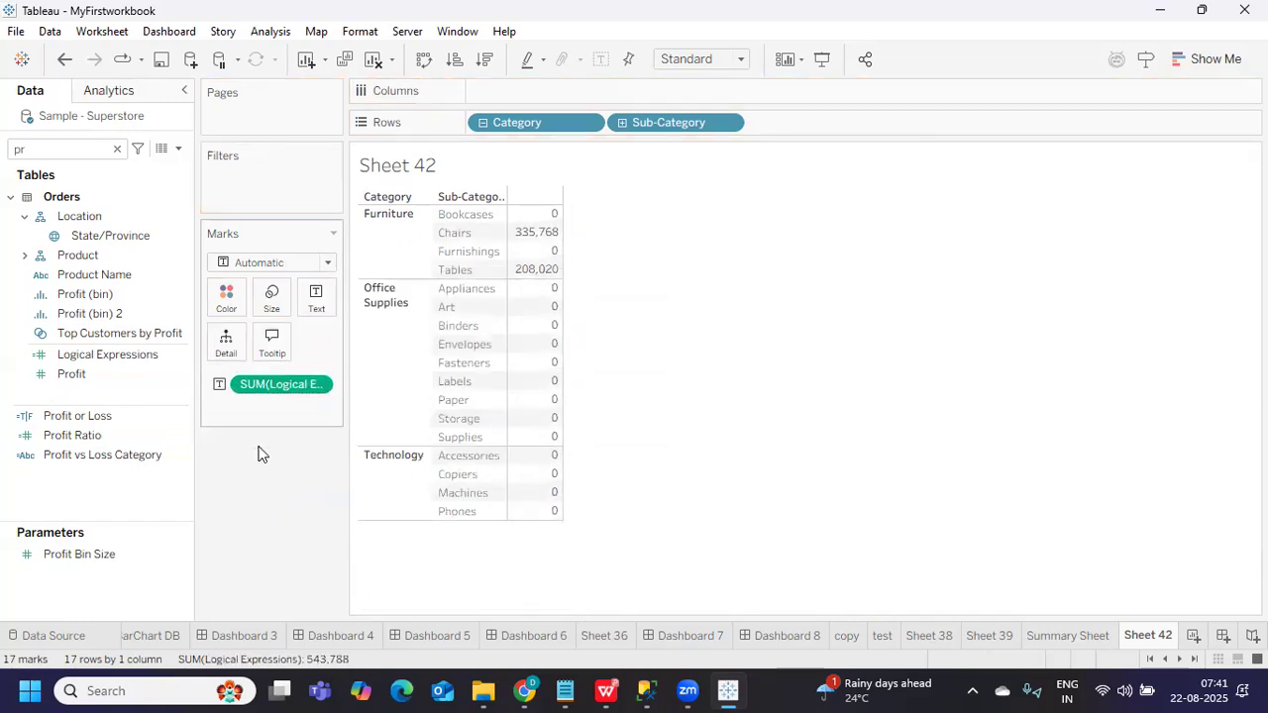
pyautogui.click(141, 357)
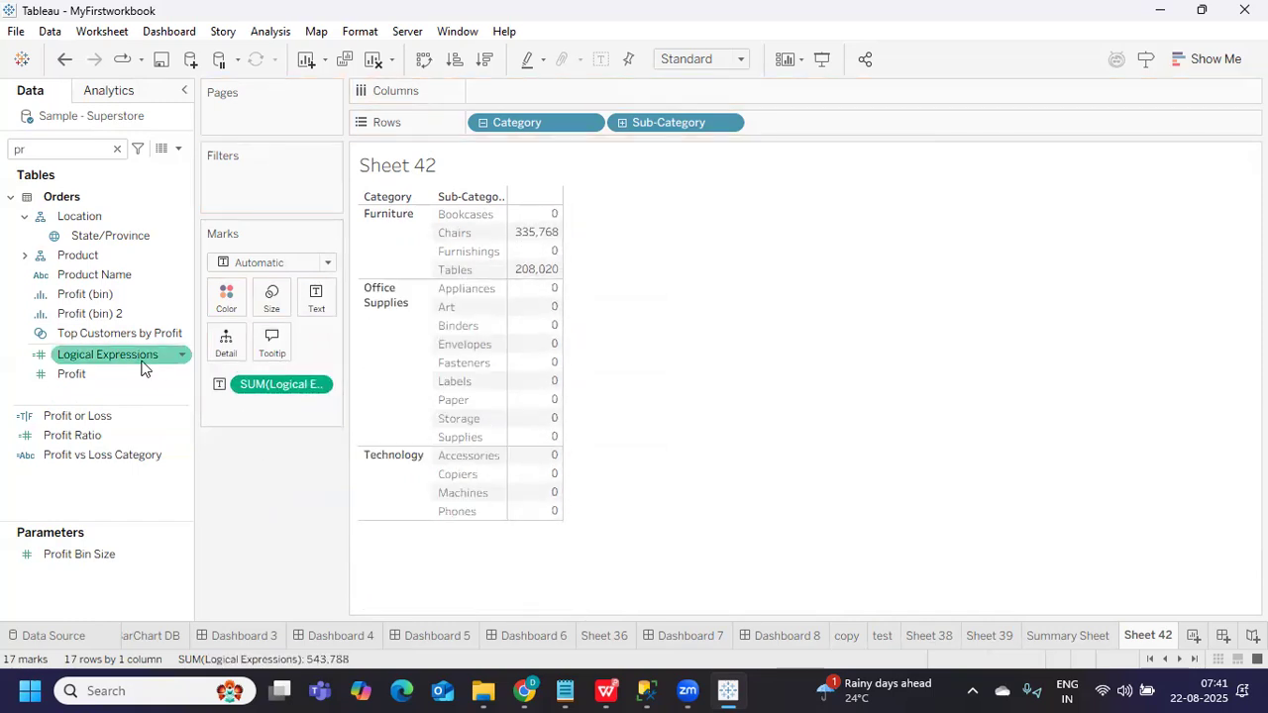
pyautogui.click(184, 358)
# Copy the Furniture IF expression onto a new line below the IIF formula
pyautogui.click(254, 109)
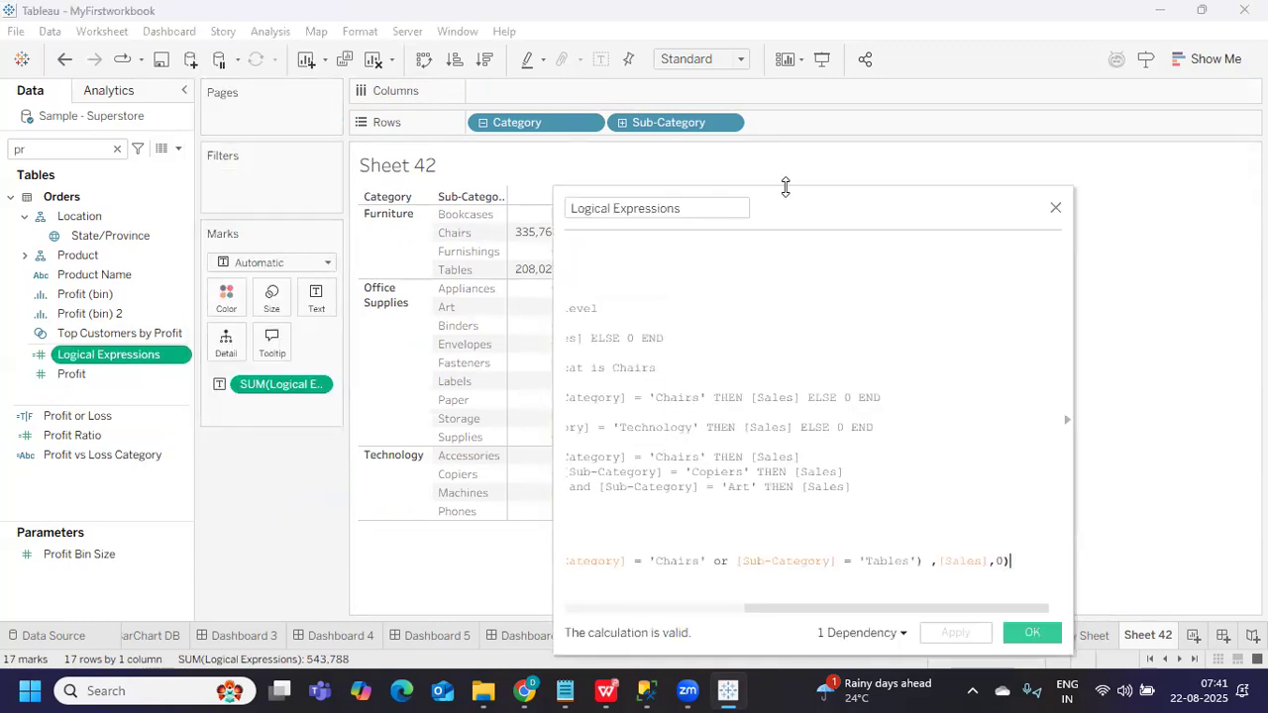
pyautogui.moveTo(798, 195); pyautogui.dragTo(848, 127)
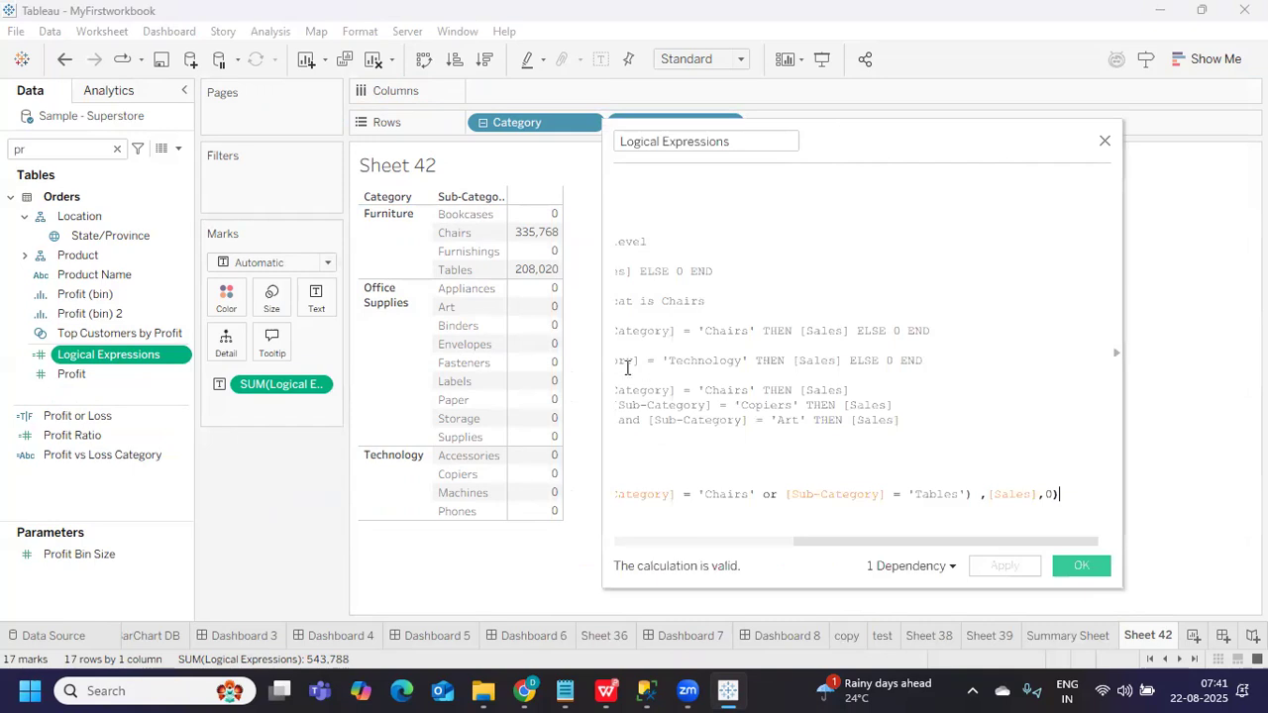
pyautogui.moveTo(604, 365); pyautogui.dragTo(208, 363)
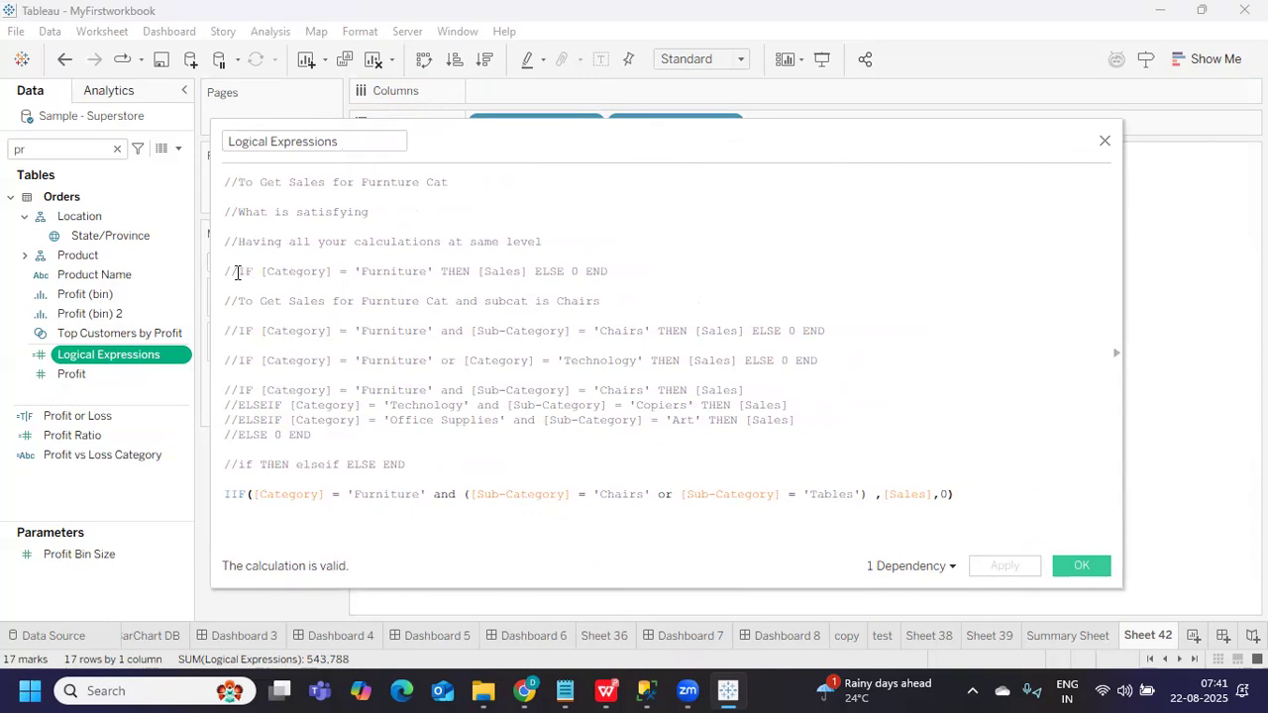
pyautogui.moveTo(241, 272); pyautogui.dragTo(612, 271)
pyautogui.hotkey('ctrl', 'c')
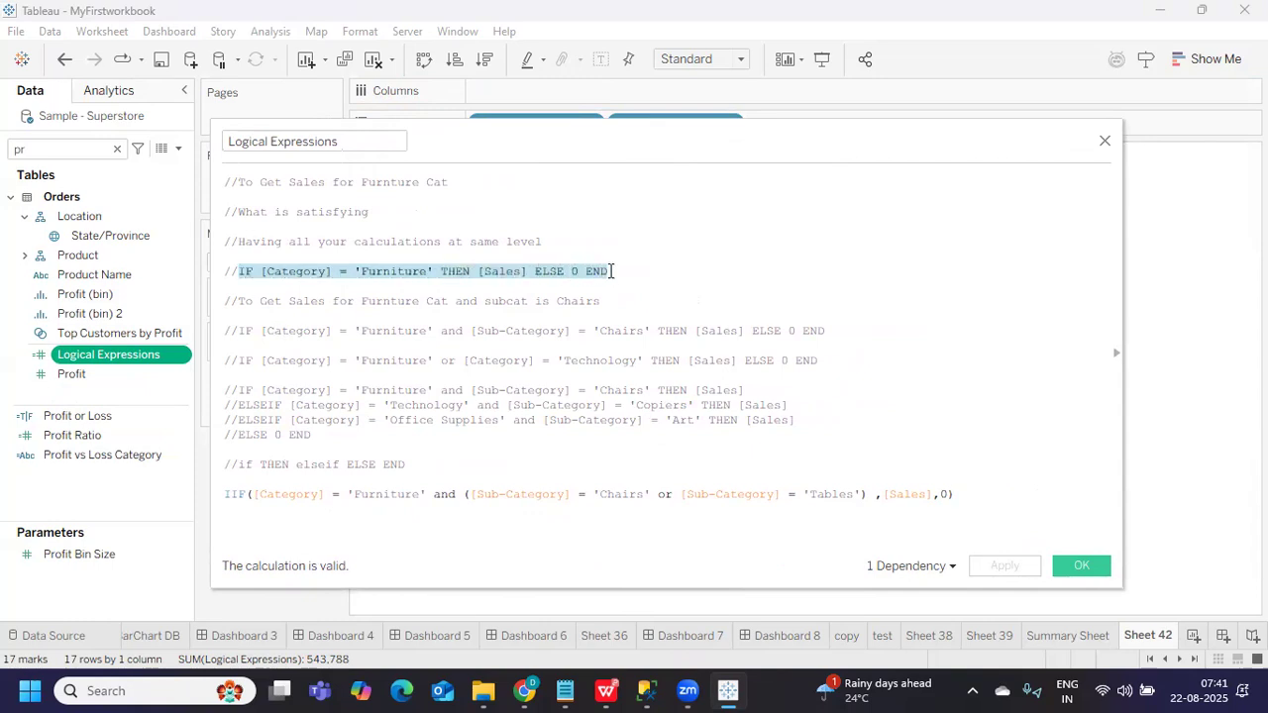
pyautogui.click(1017, 501)
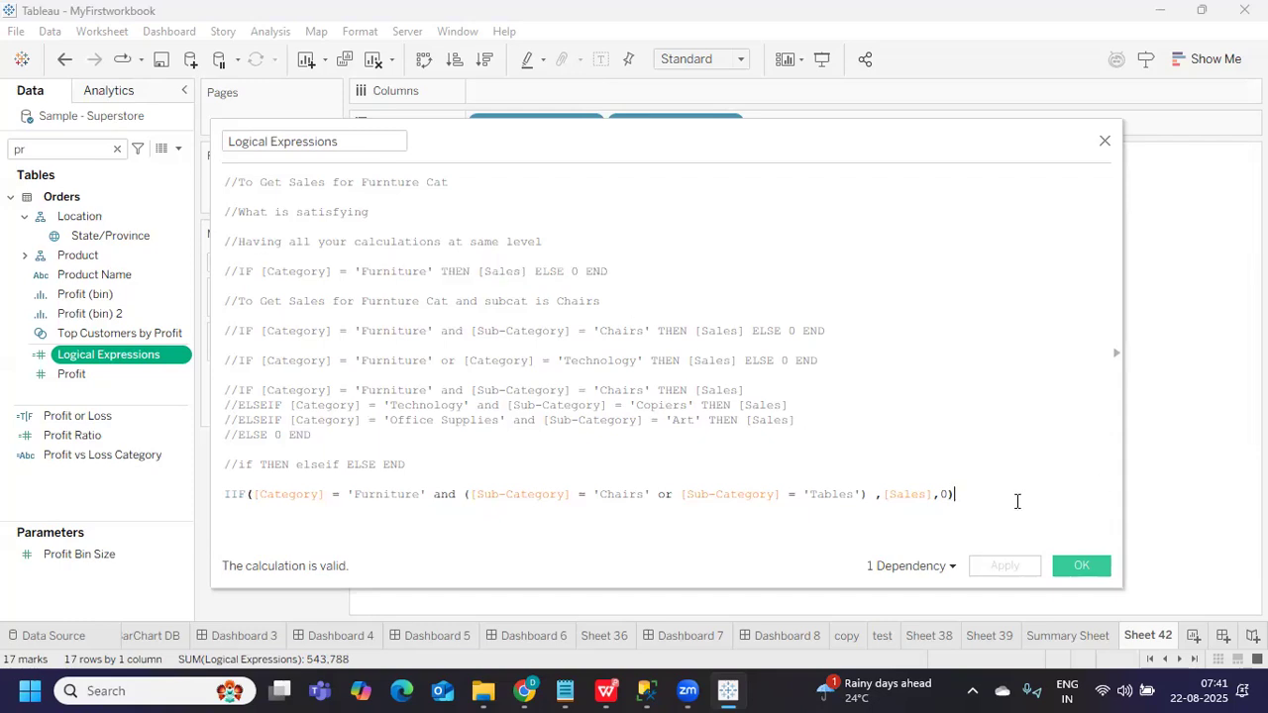
pyautogui.press('Return')
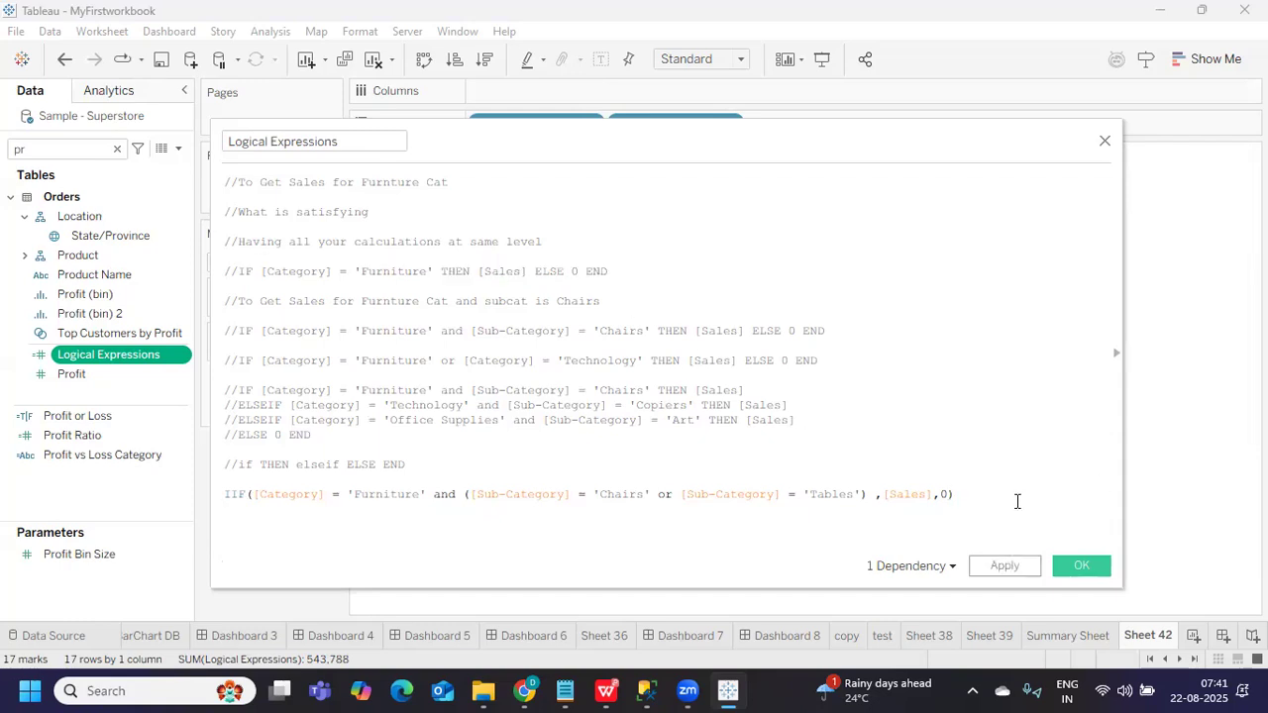
pyautogui.hotkey('ctrl', 'v')
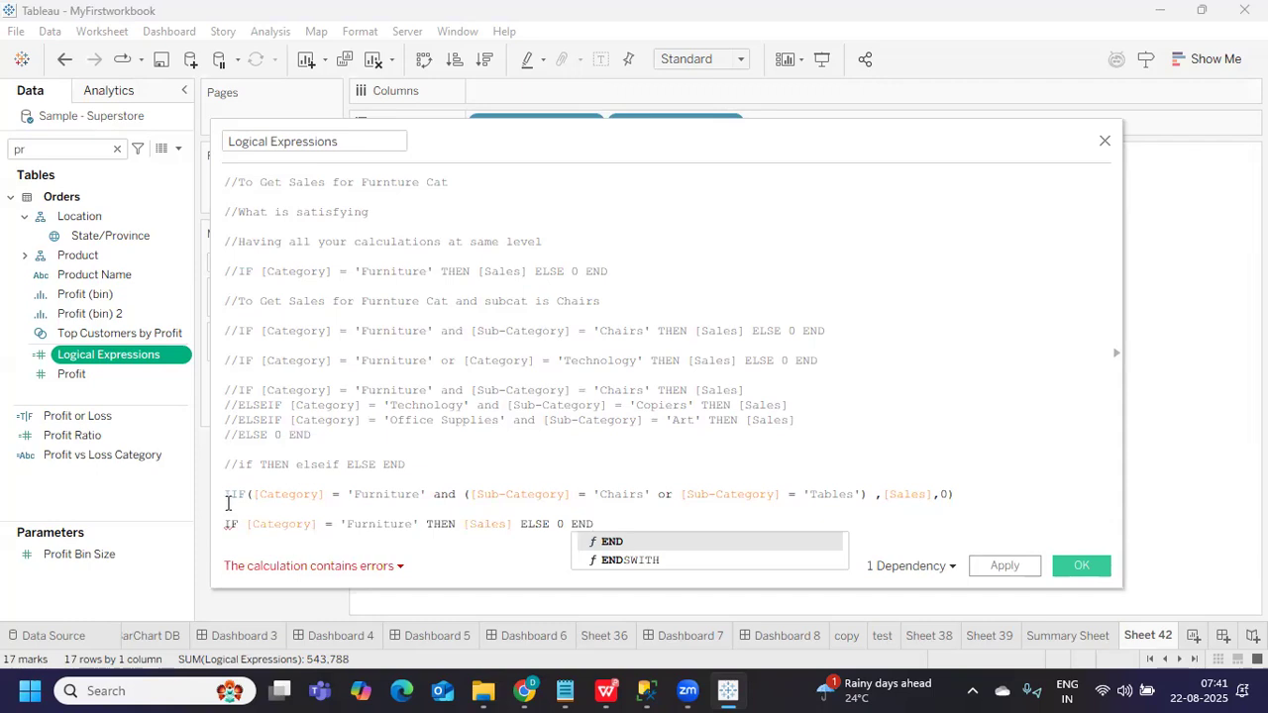
# Comment out the IIF line with //, delete ELSE 0, and apply the calculation
pyautogui.click(226, 493)
pyautogui.write('//')
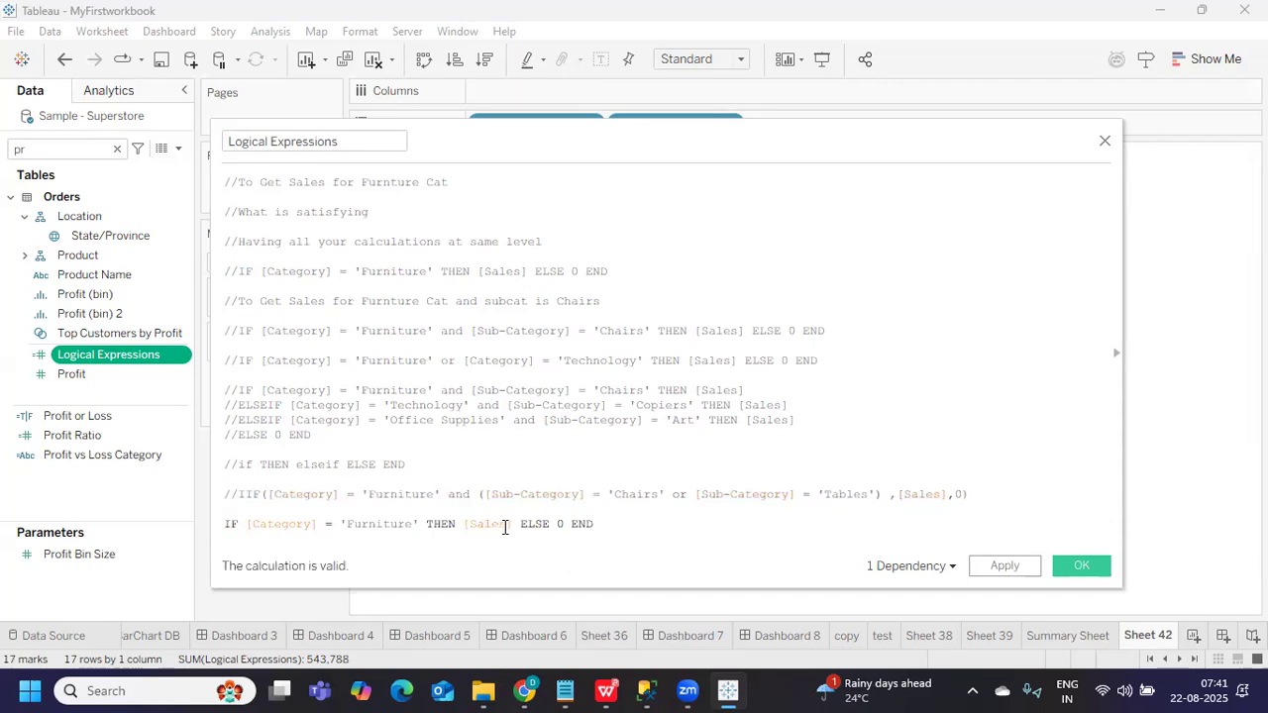
pyautogui.moveTo(520, 524); pyautogui.dragTo(567, 523)
pyautogui.press('BackSpace')
pyautogui.press('BackSpace')
pyautogui.click(1016, 566)
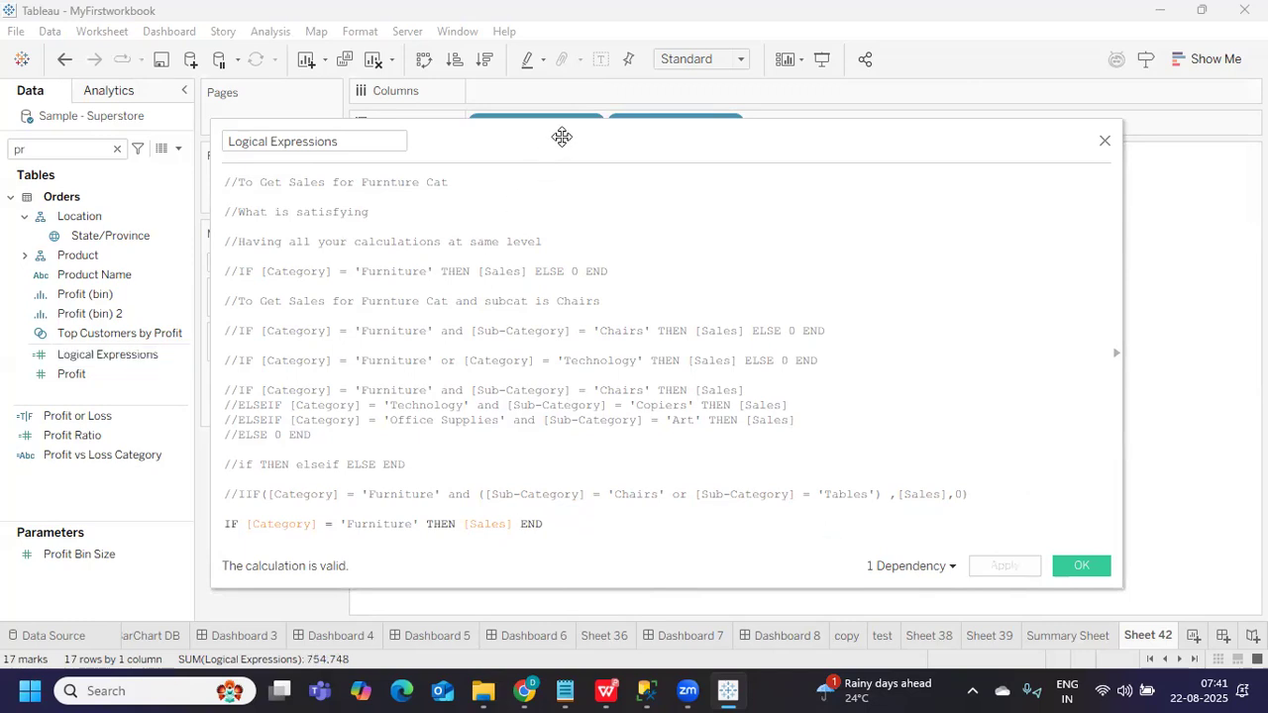
pyautogui.moveTo(562, 137); pyautogui.dragTo(1050, 158)
# Wrap the Furniture IF expression in IFNULL( … ,0) so blanks fall back to 0
pyautogui.moveTo(520, 234)
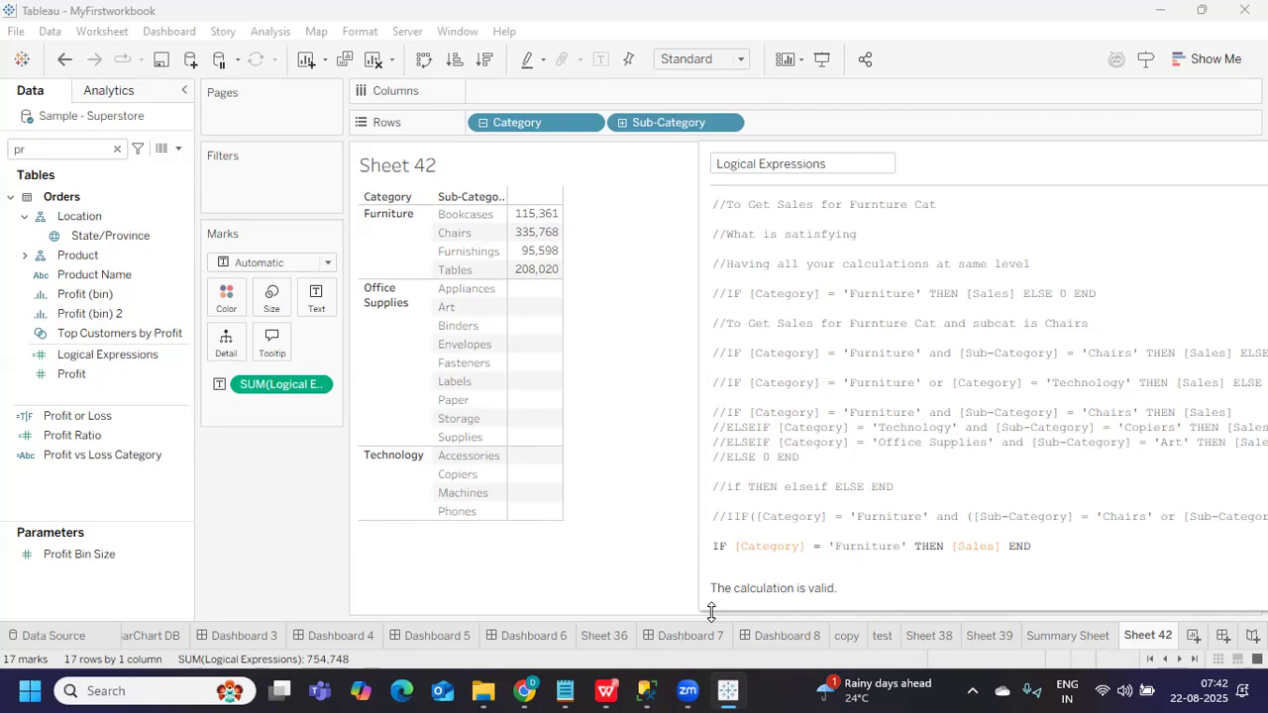
pyautogui.press('Return')
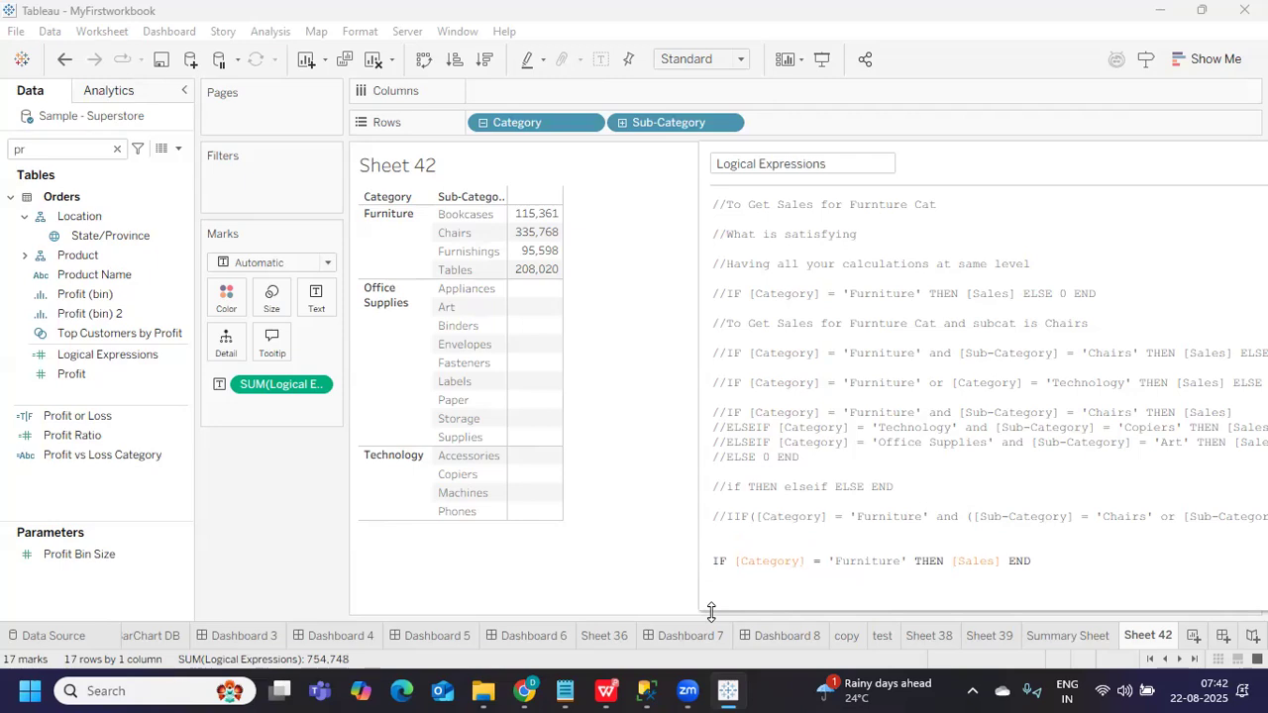
pyautogui.write('IFN')
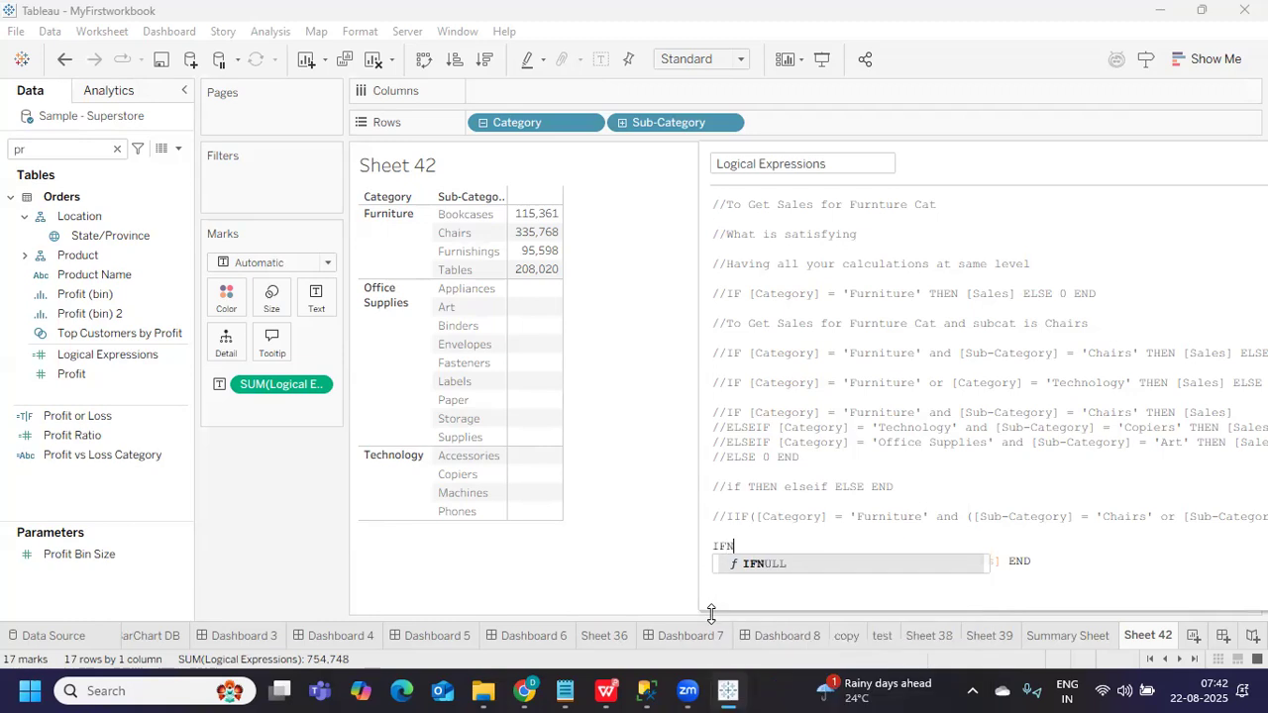
pyautogui.press('Return')
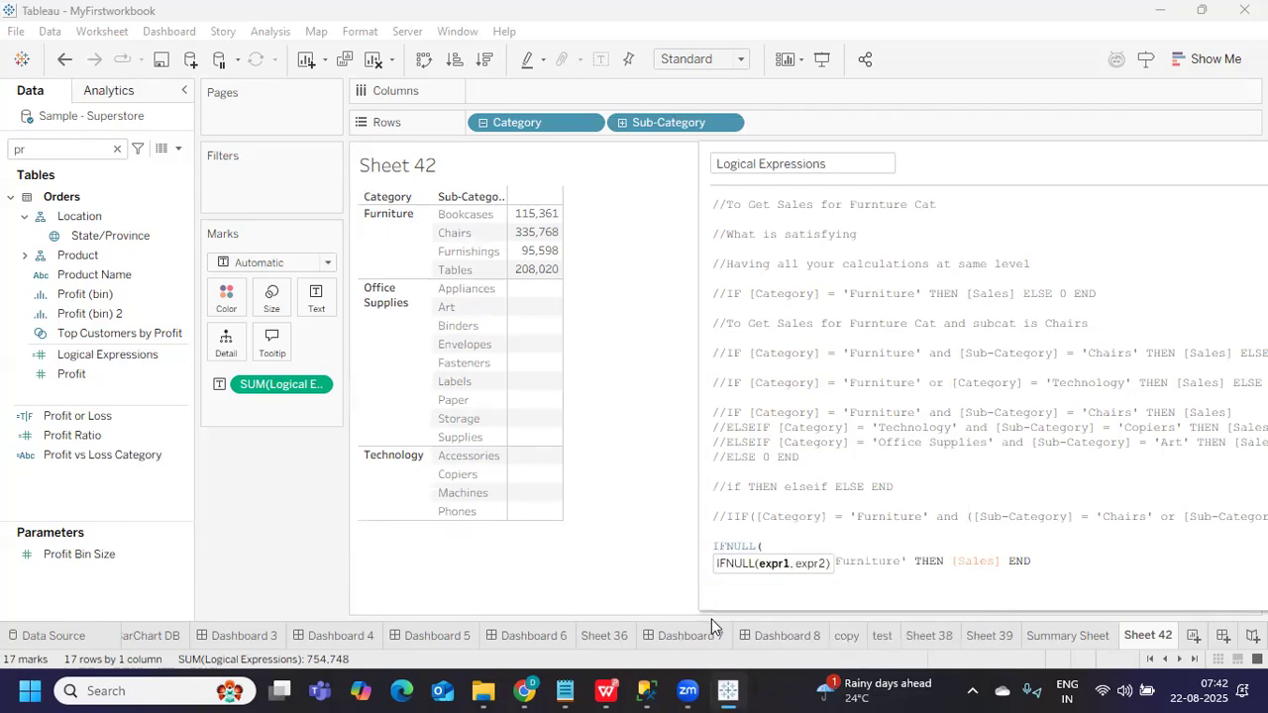
pyautogui.click(1039, 561)
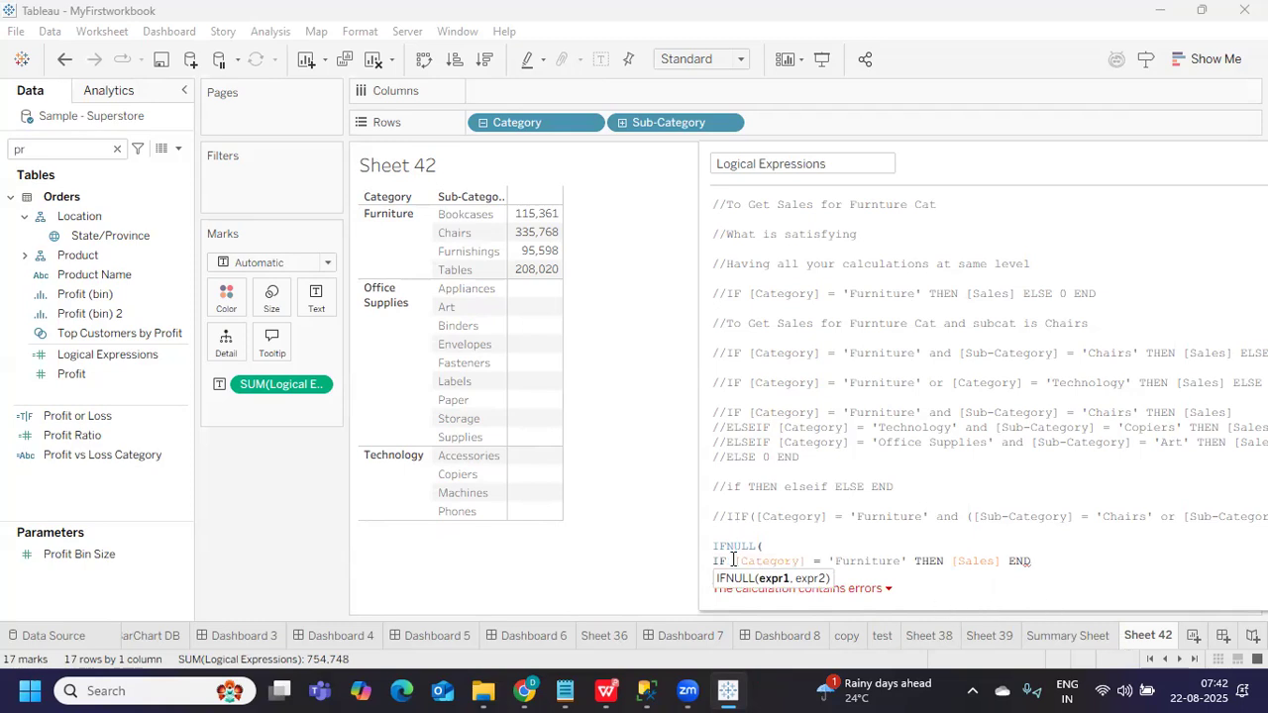
pyautogui.moveTo(713, 563); pyautogui.dragTo(1039, 563)
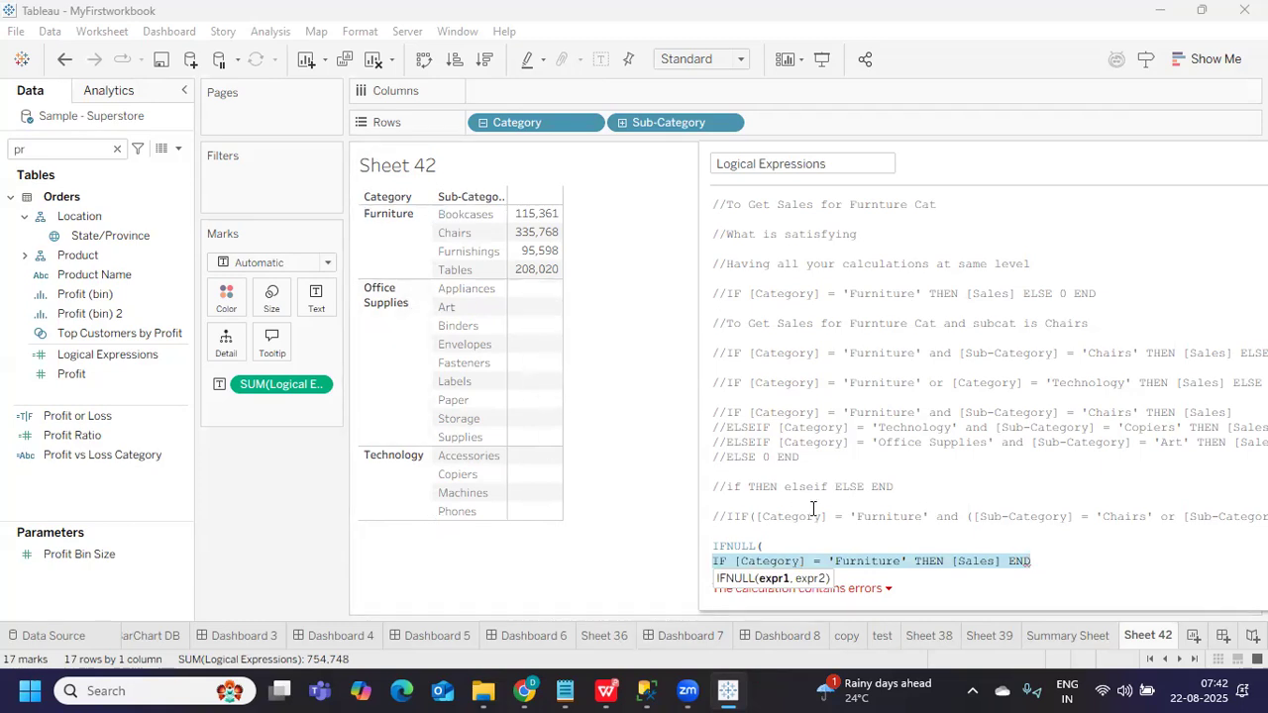
pyautogui.click(1048, 562)
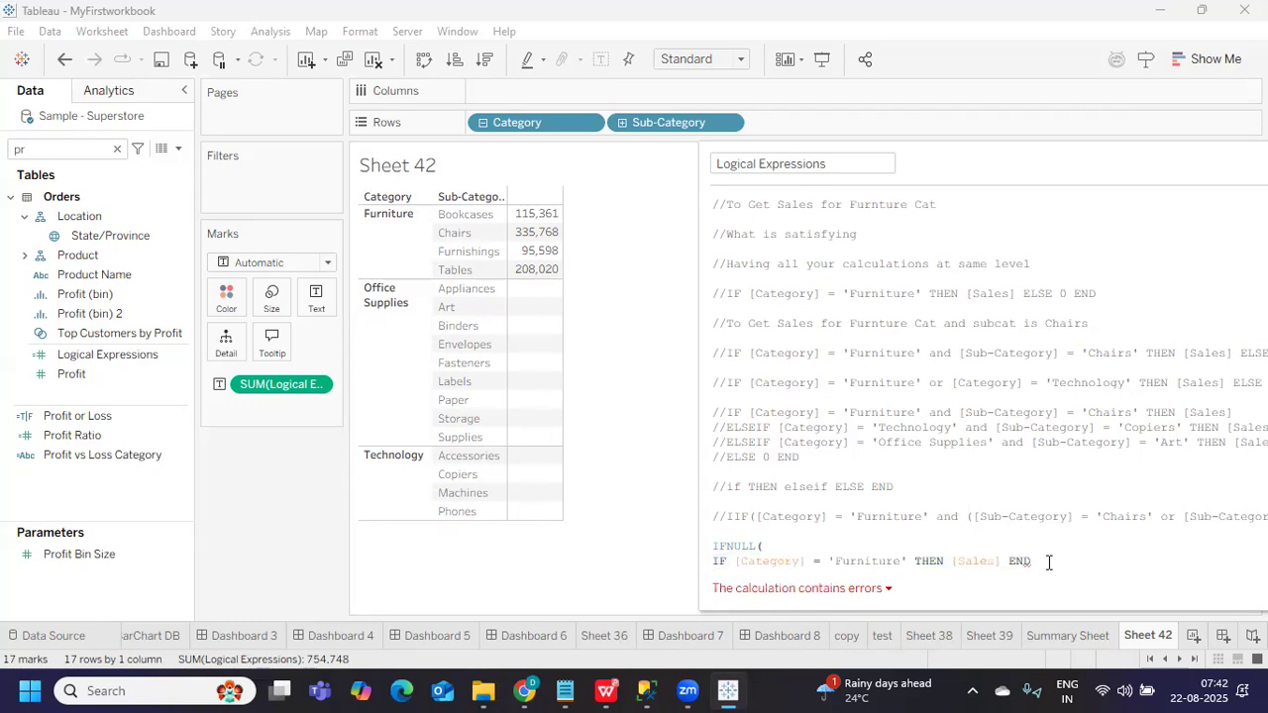
pyautogui.write(',')
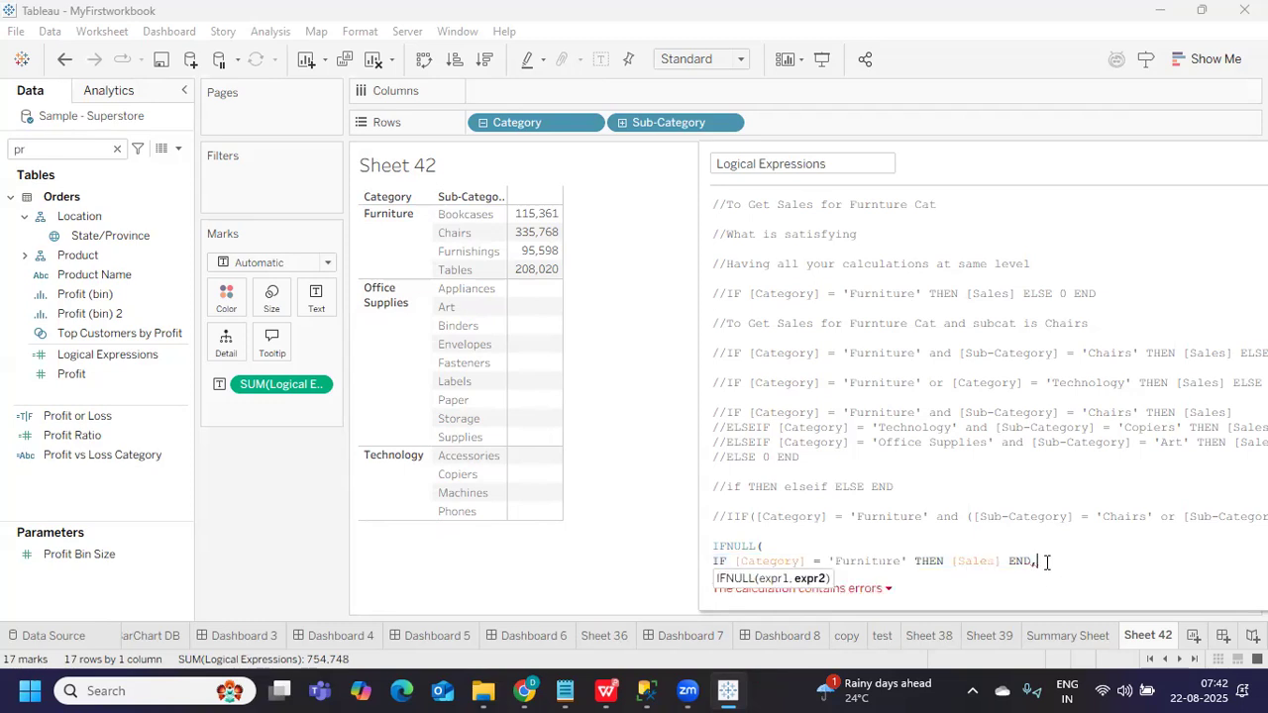
pyautogui.write('0)')
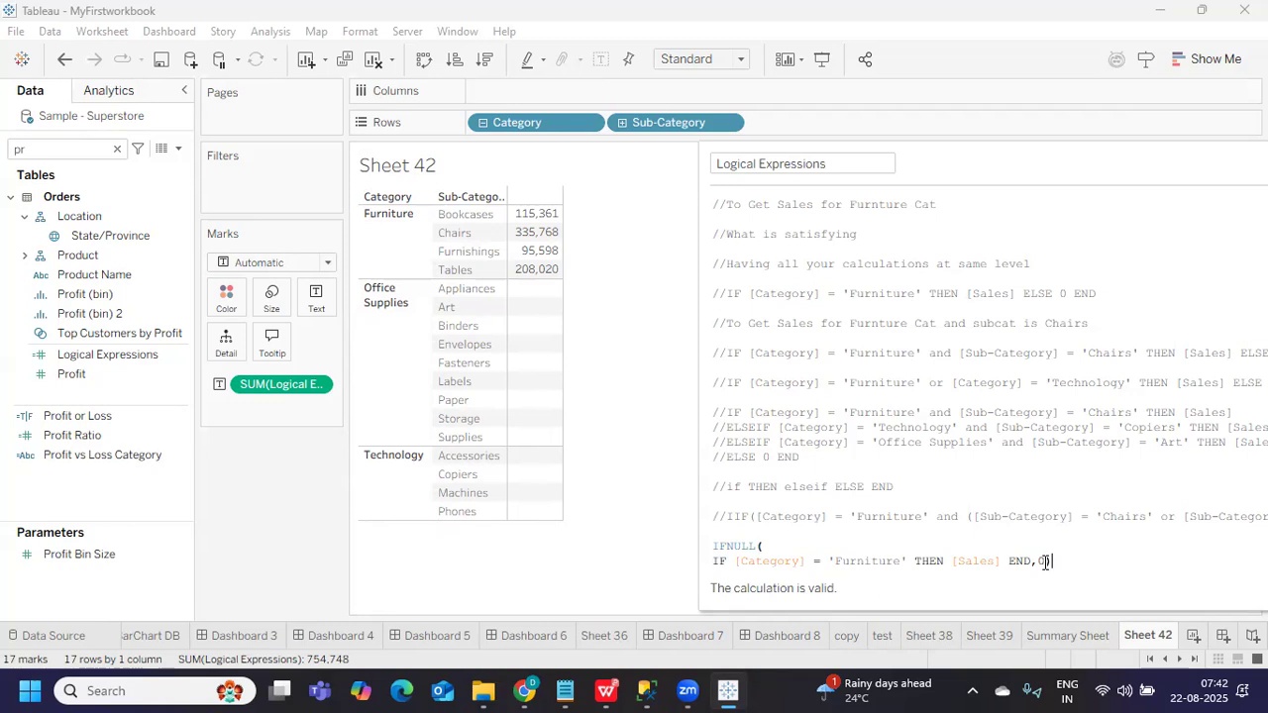
# Resize the editor and apply the IFNULL formula so blank sub-categories show 0
pyautogui.moveTo(935, 173); pyautogui.dragTo(824, 138)
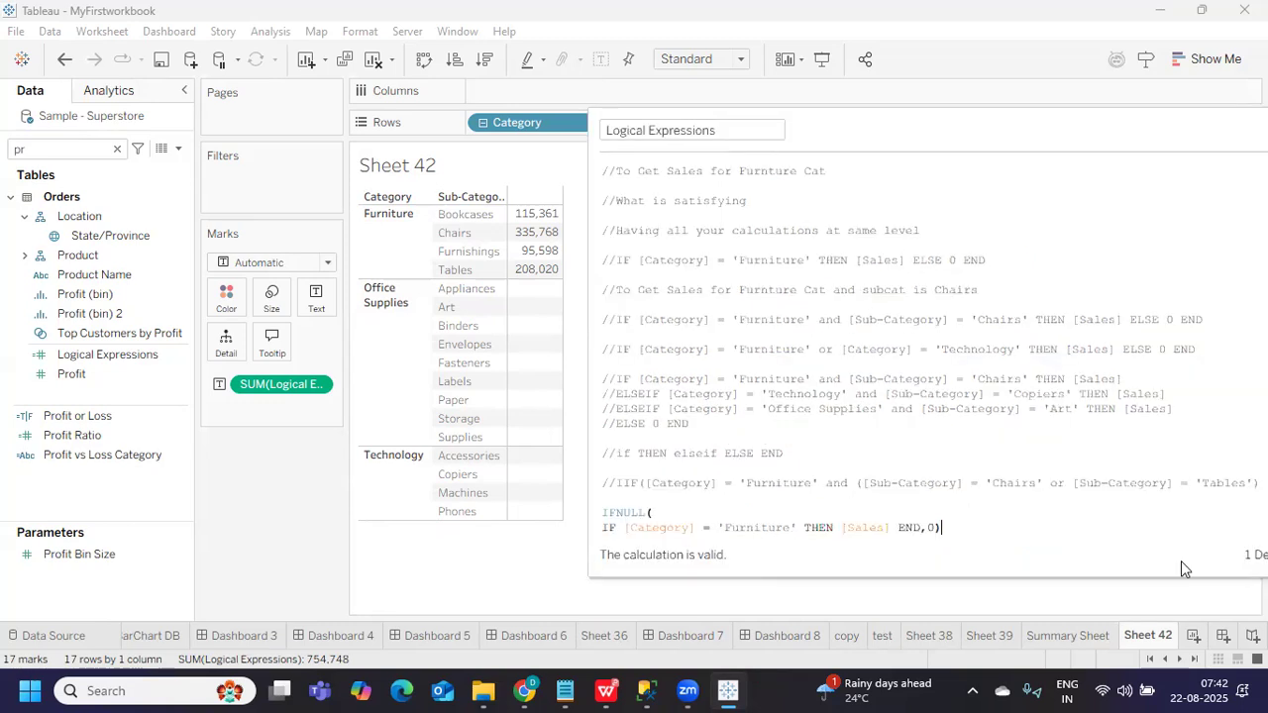
pyautogui.moveTo(971, 137); pyautogui.dragTo(778, 156)
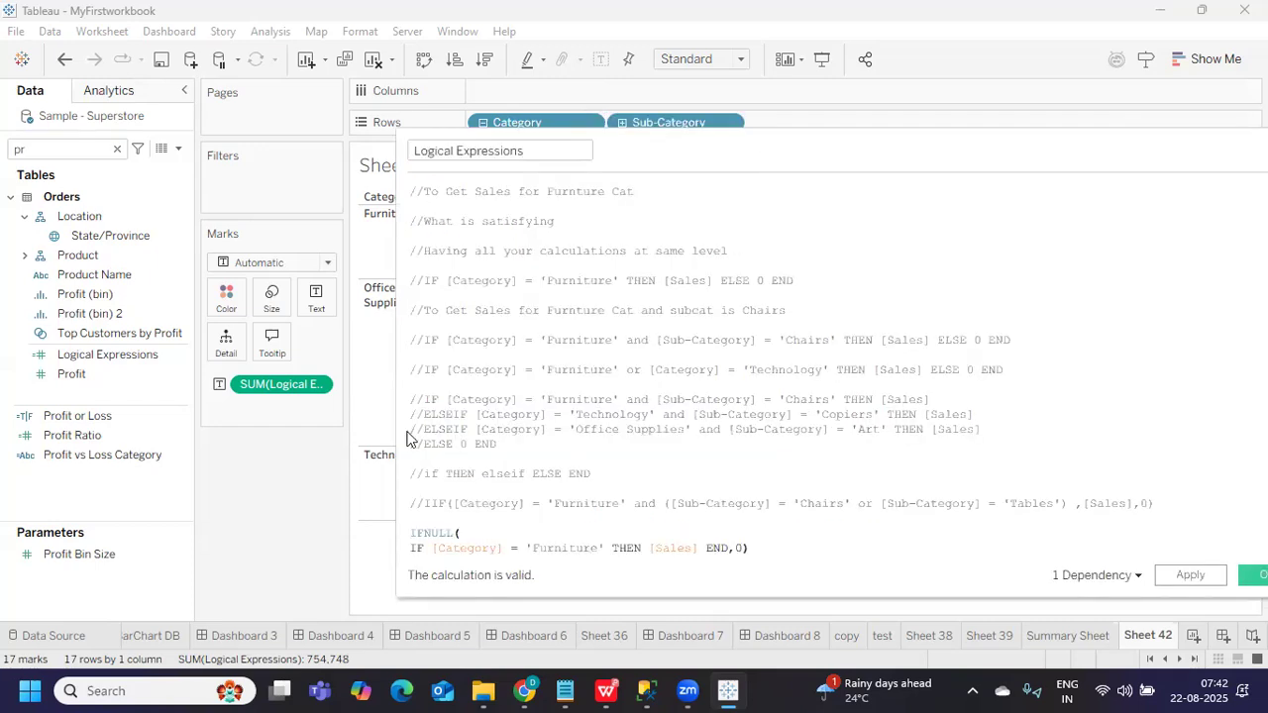
pyautogui.moveTo(404, 402); pyautogui.dragTo(616, 397)
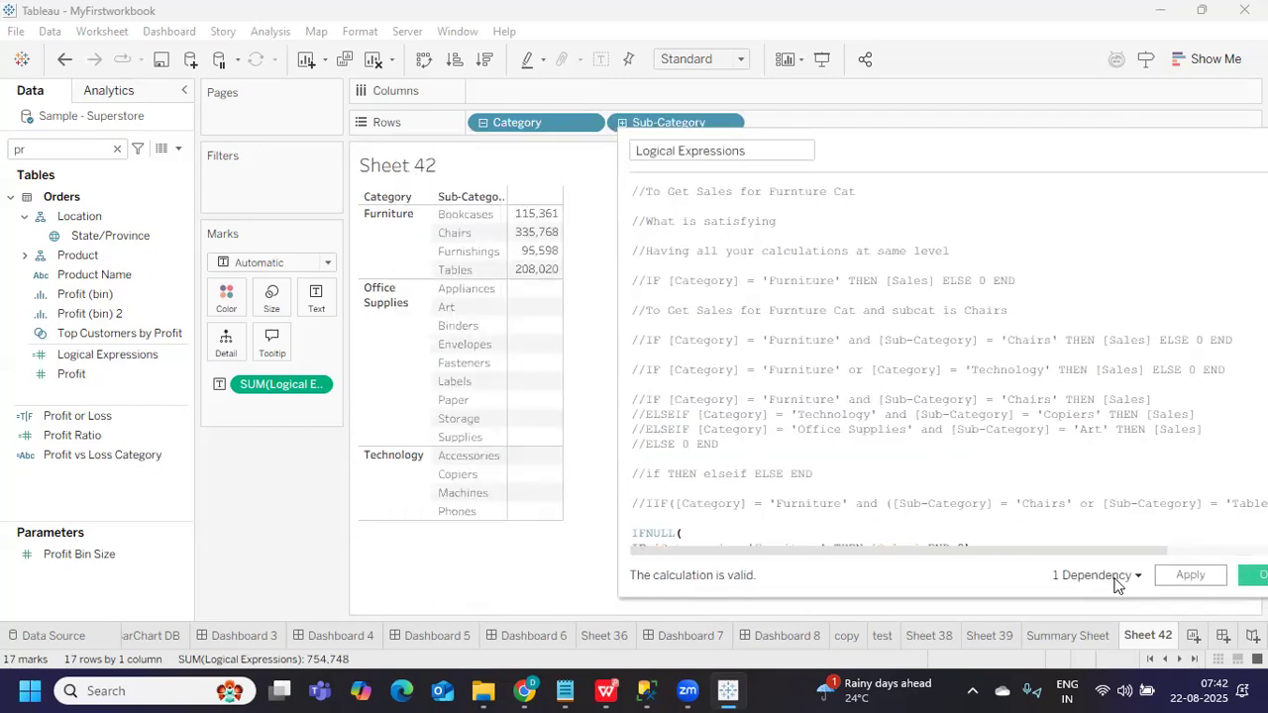
pyautogui.click(1177, 576)
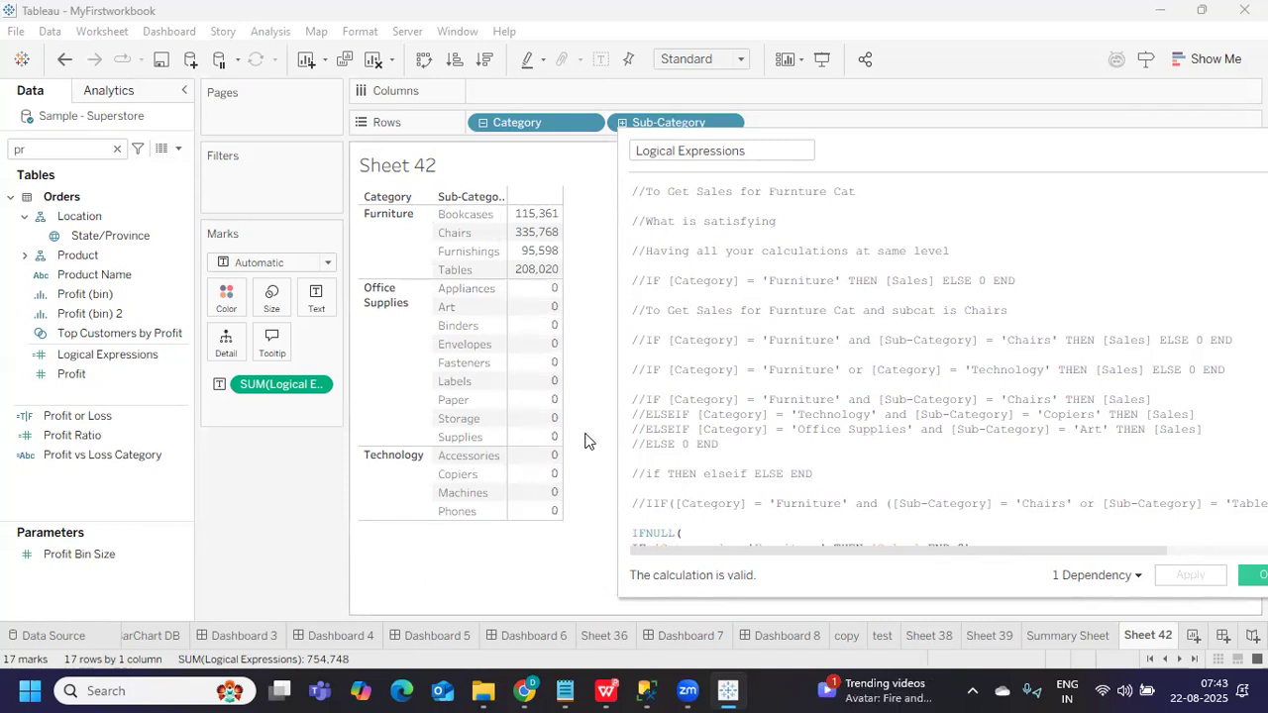
# Join the IF expression onto the IFNULL( line, giving IFNULL(IF [Category] = 'Furniture' THEN [Sales] END,0)
pyautogui.moveTo(620, 406); pyautogui.dragTo(349, 397)
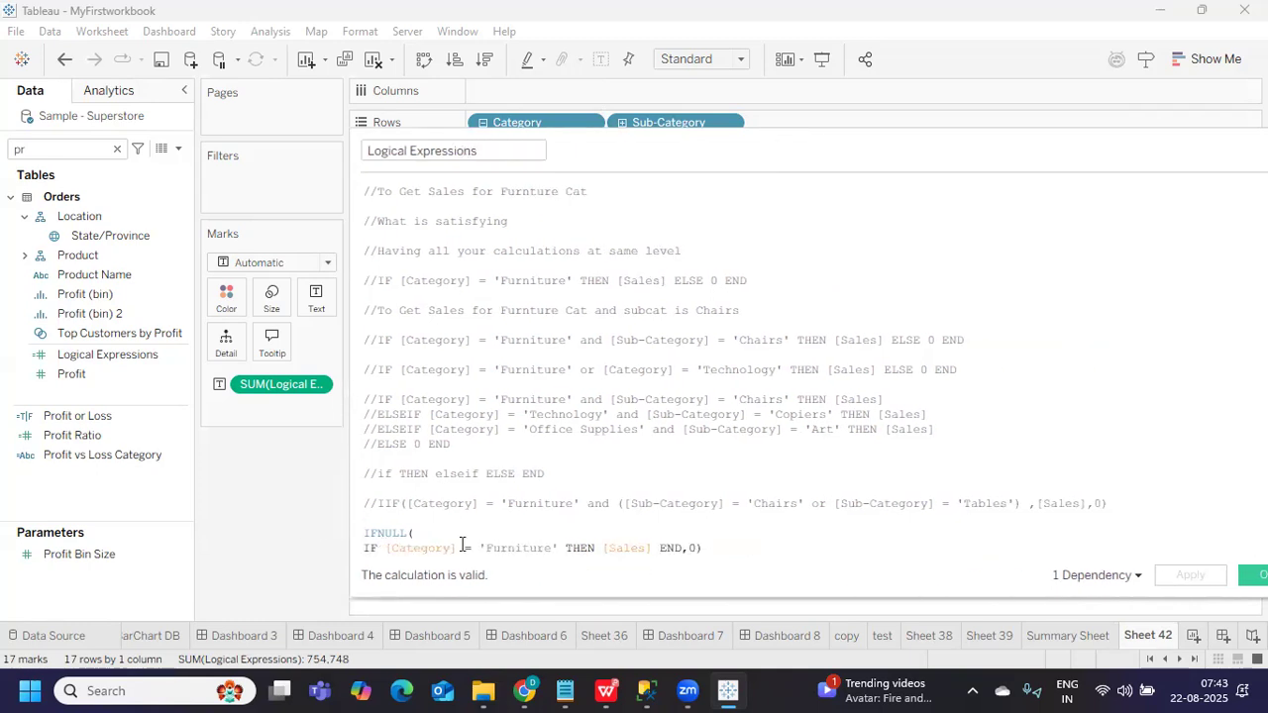
pyautogui.click(440, 527)
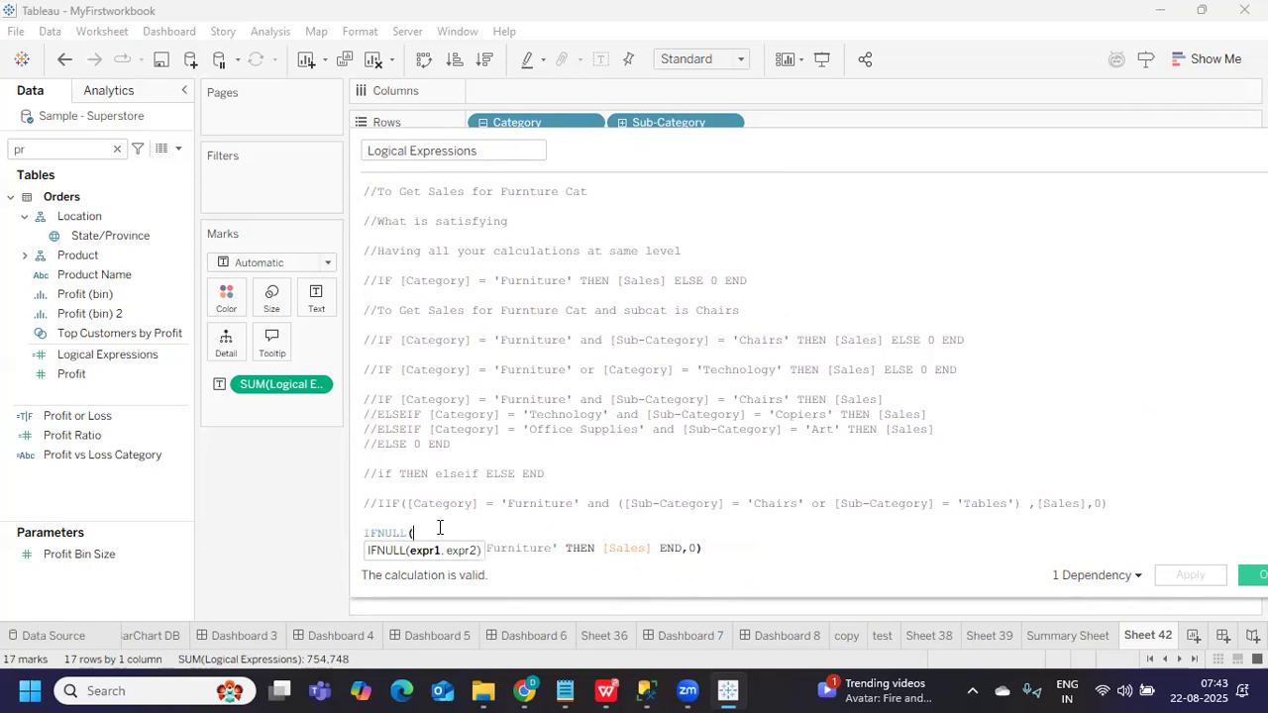
pyautogui.press('Delete')
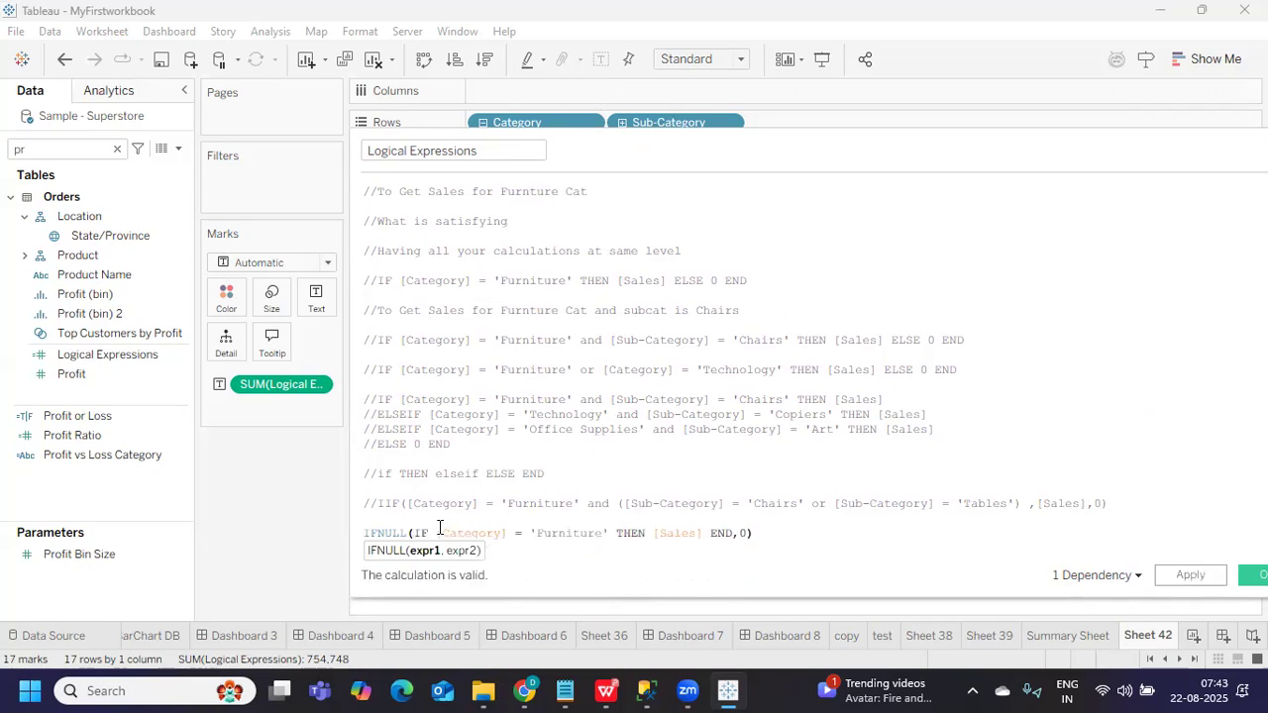
pyautogui.click(671, 549)
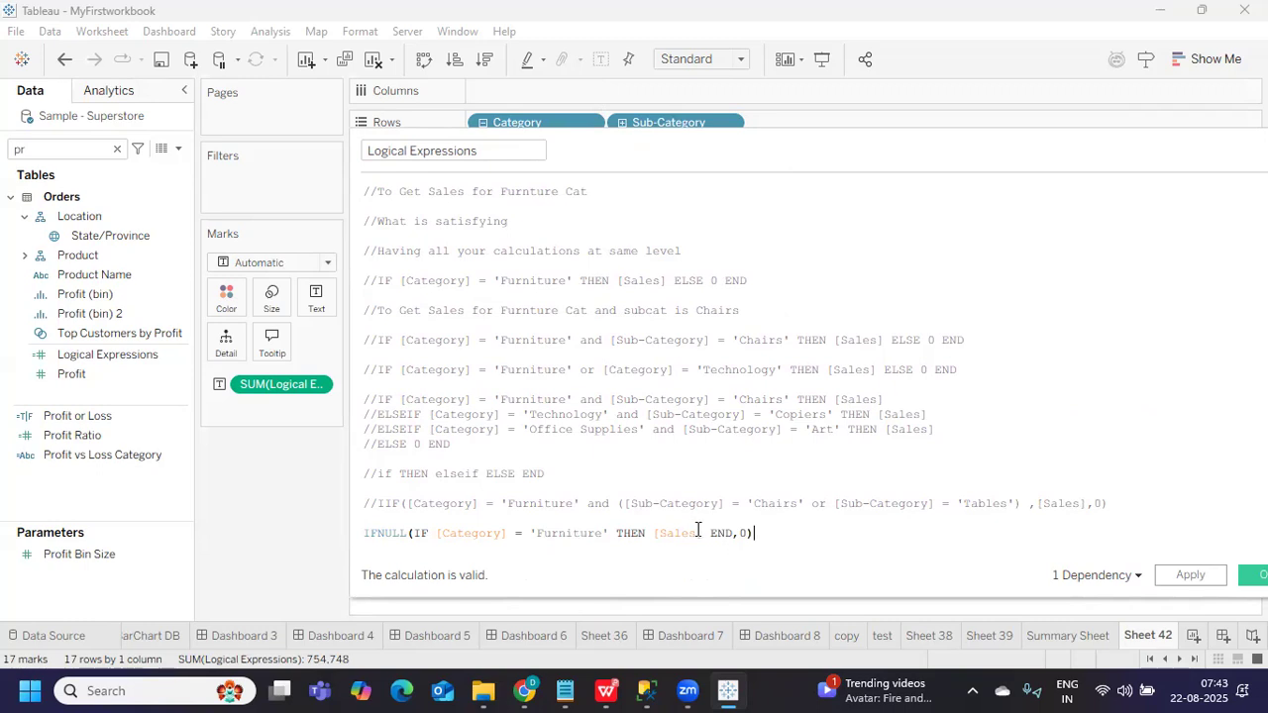
pyautogui.click(741, 533)
# Change the IFNULL fallback from 0 to 5 and apply it
pyautogui.write('0')
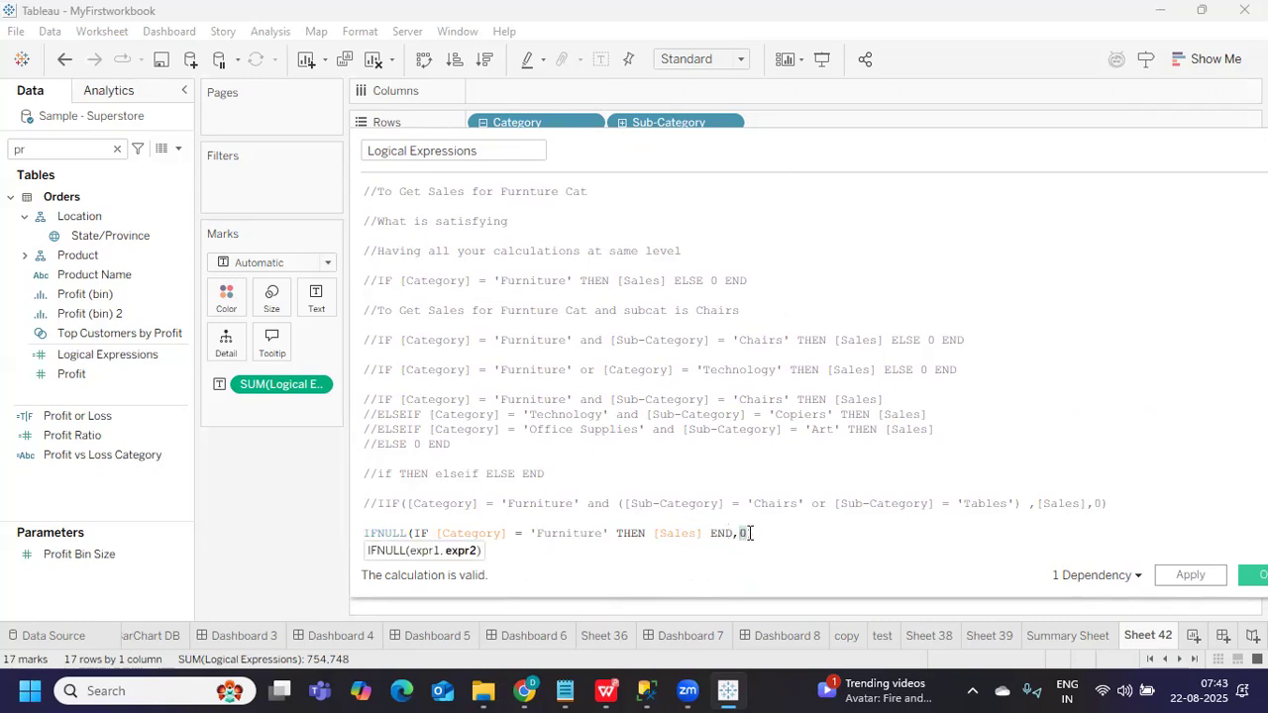
pyautogui.press('BackSpace')
pyautogui.write('5')
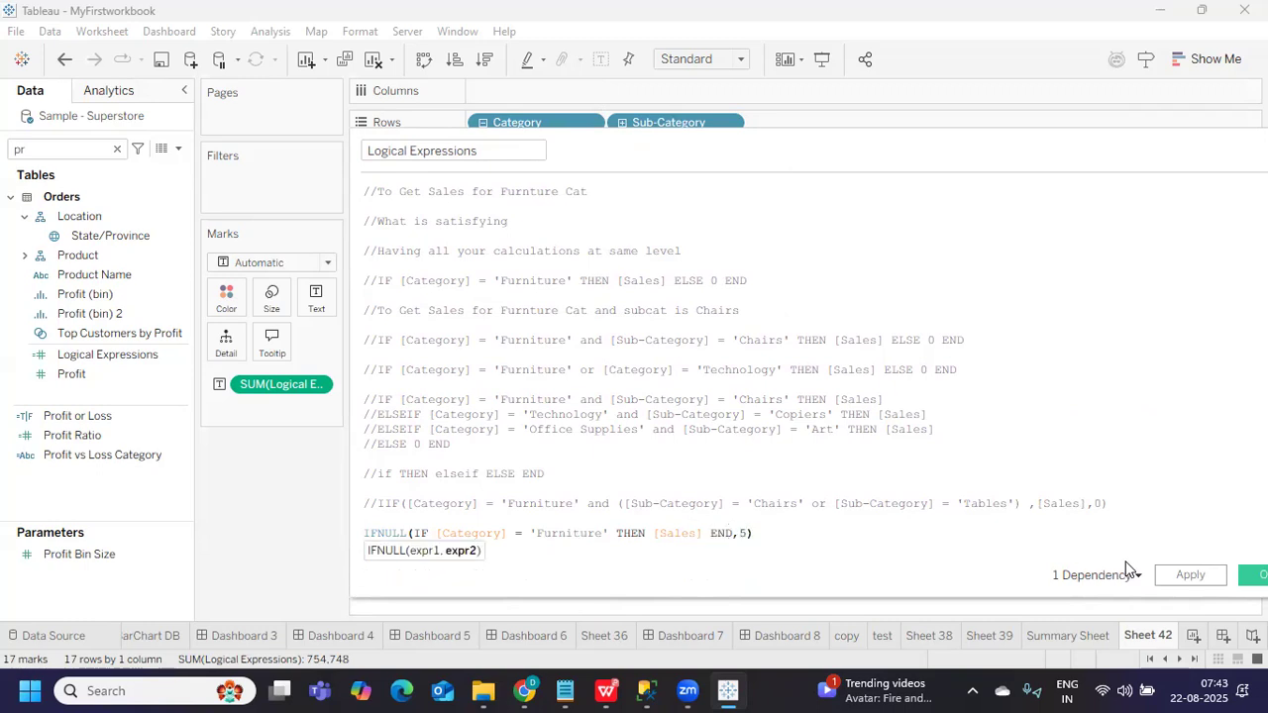
pyautogui.click(1181, 576)
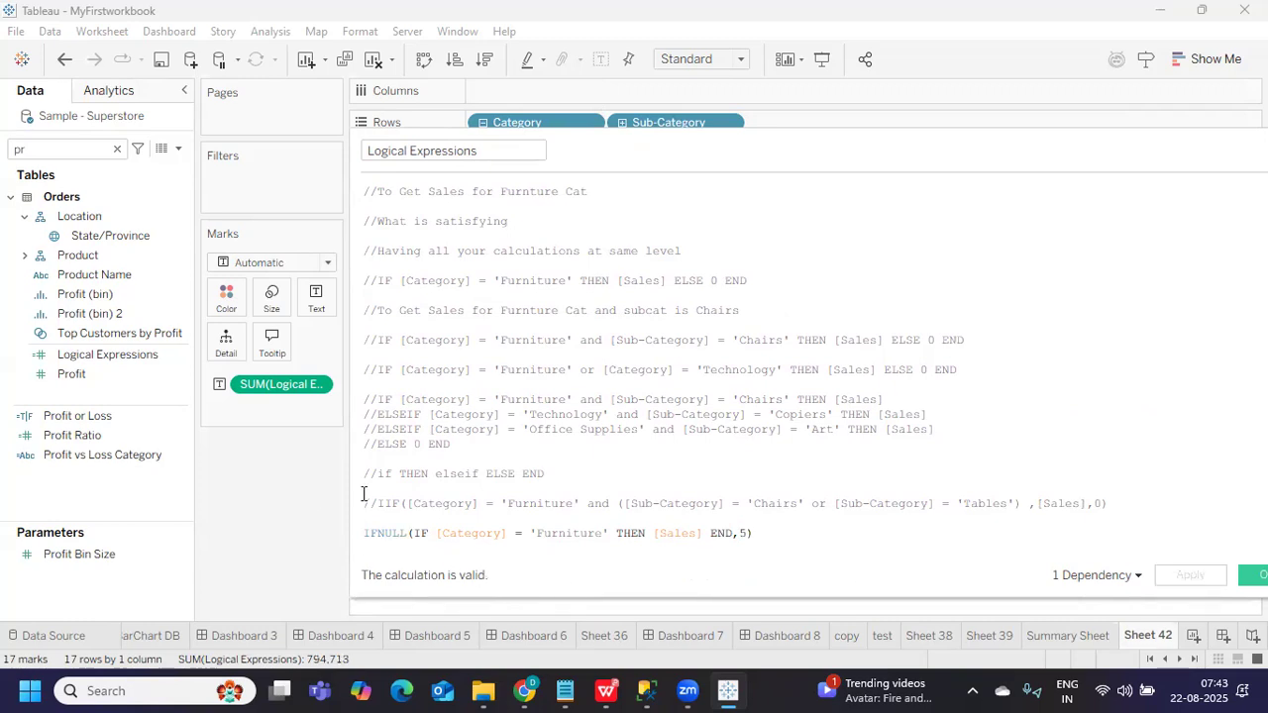
# Replace the fallback 5 with 99999999 and apply it to Sheet 42
pyautogui.moveTo(350, 495); pyautogui.dragTo(634, 491)
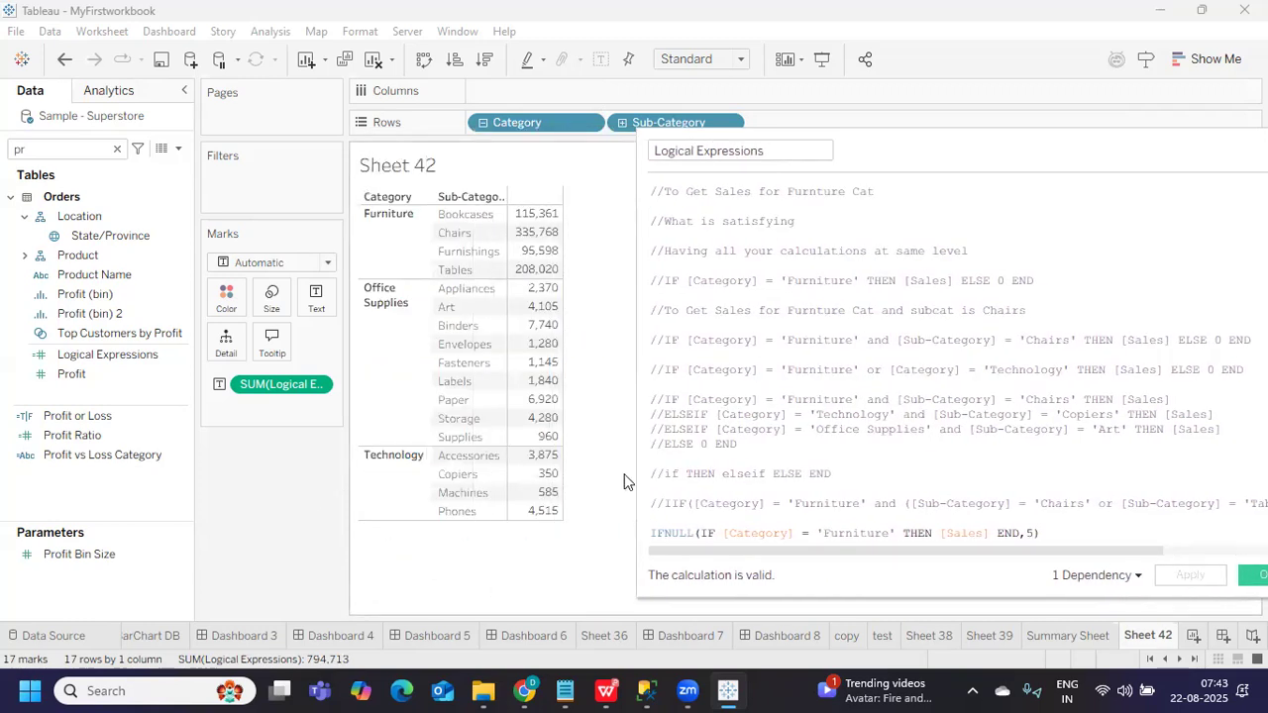
pyautogui.click(1025, 532)
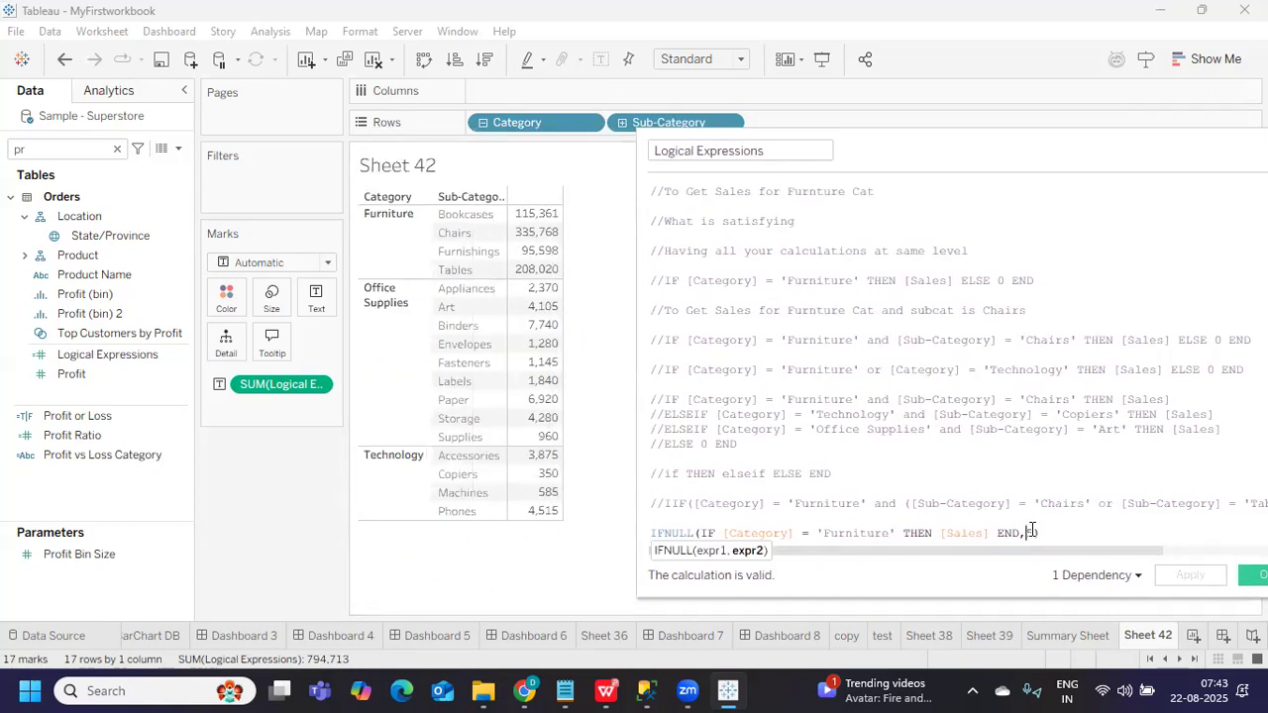
pyautogui.press('Delete')
pyautogui.write('99999999')
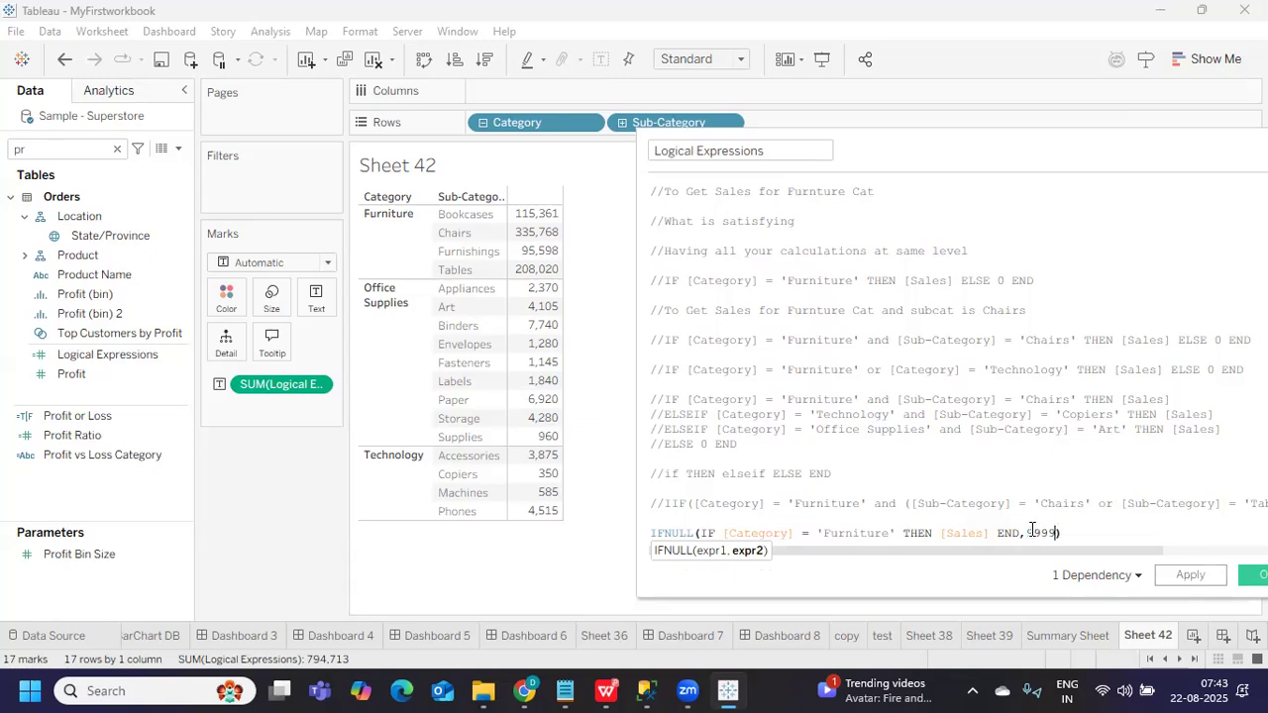
pyautogui.click(1191, 575)
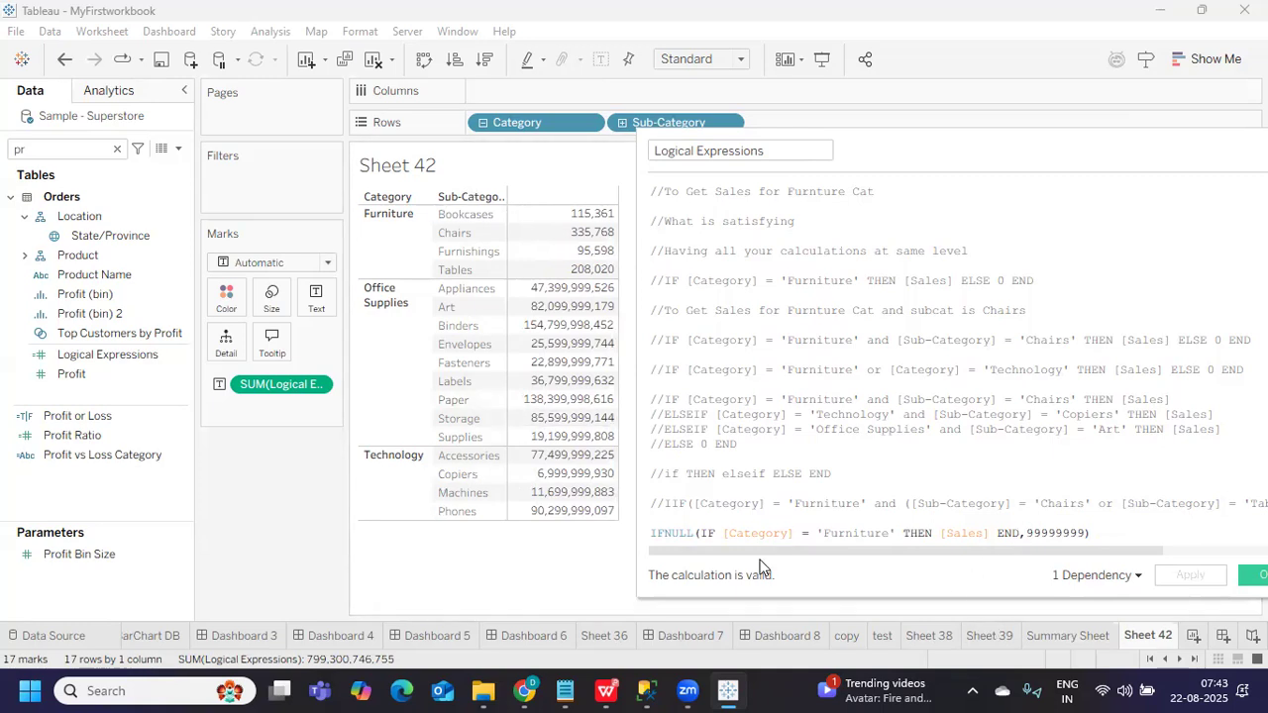
# Try quoting 99999999, then remove the quotes, set the fallback to 1 and apply
pyautogui.click(1026, 533)
pyautogui.write("'")
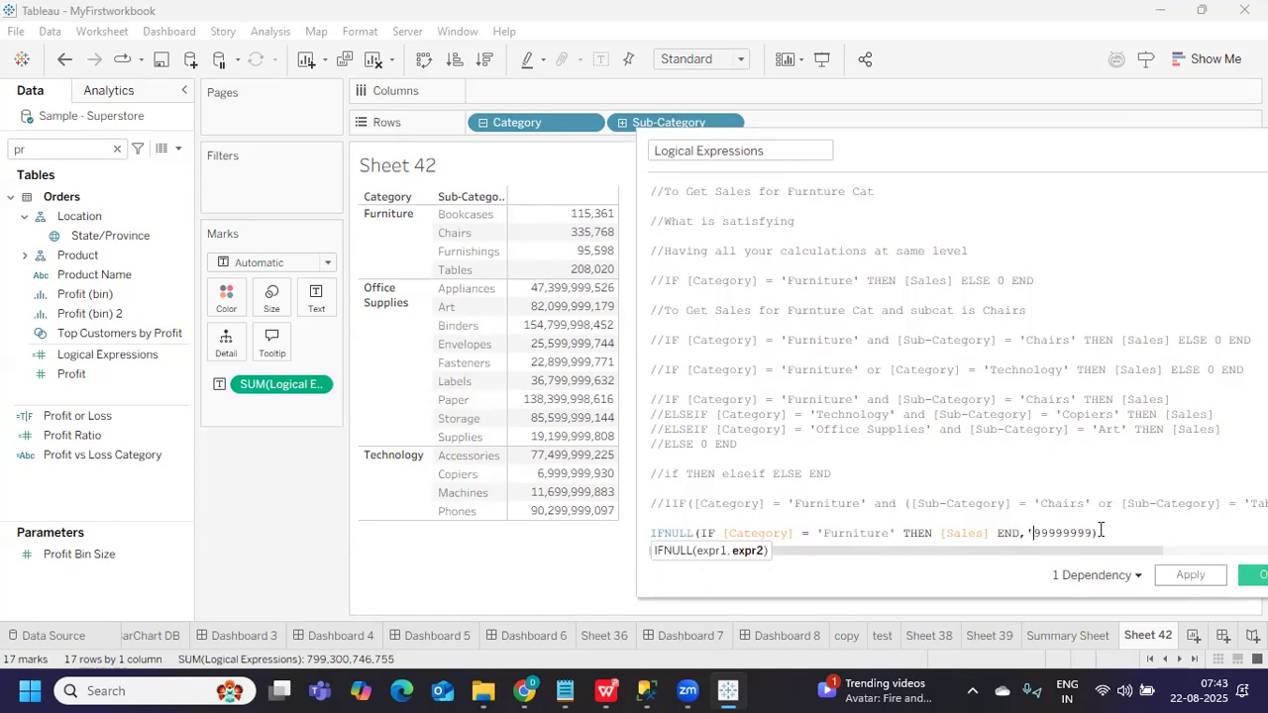
pyautogui.click(1094, 534)
pyautogui.write("'")
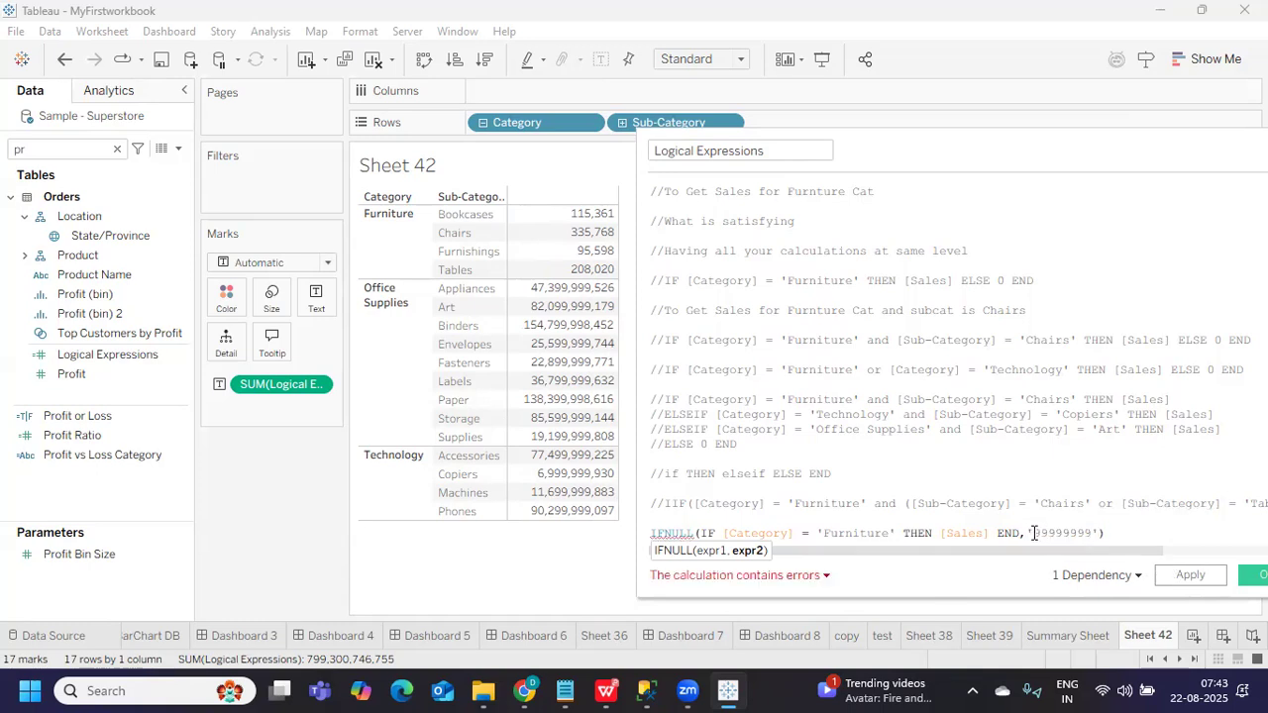
pyautogui.press('BackSpace')
pyautogui.click(1090, 528)
pyautogui.press('BackSpace')
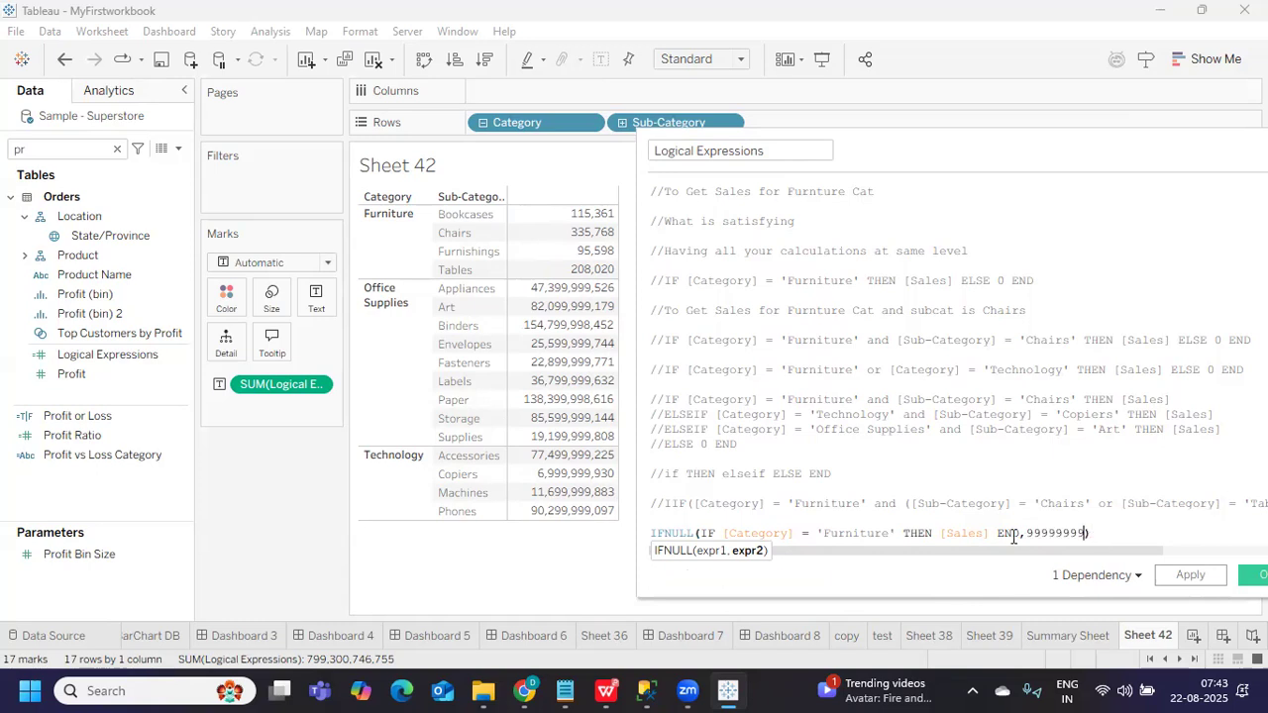
pyautogui.doubleClick(1038, 533)
pyautogui.write('1')
pyautogui.click(1187, 575)
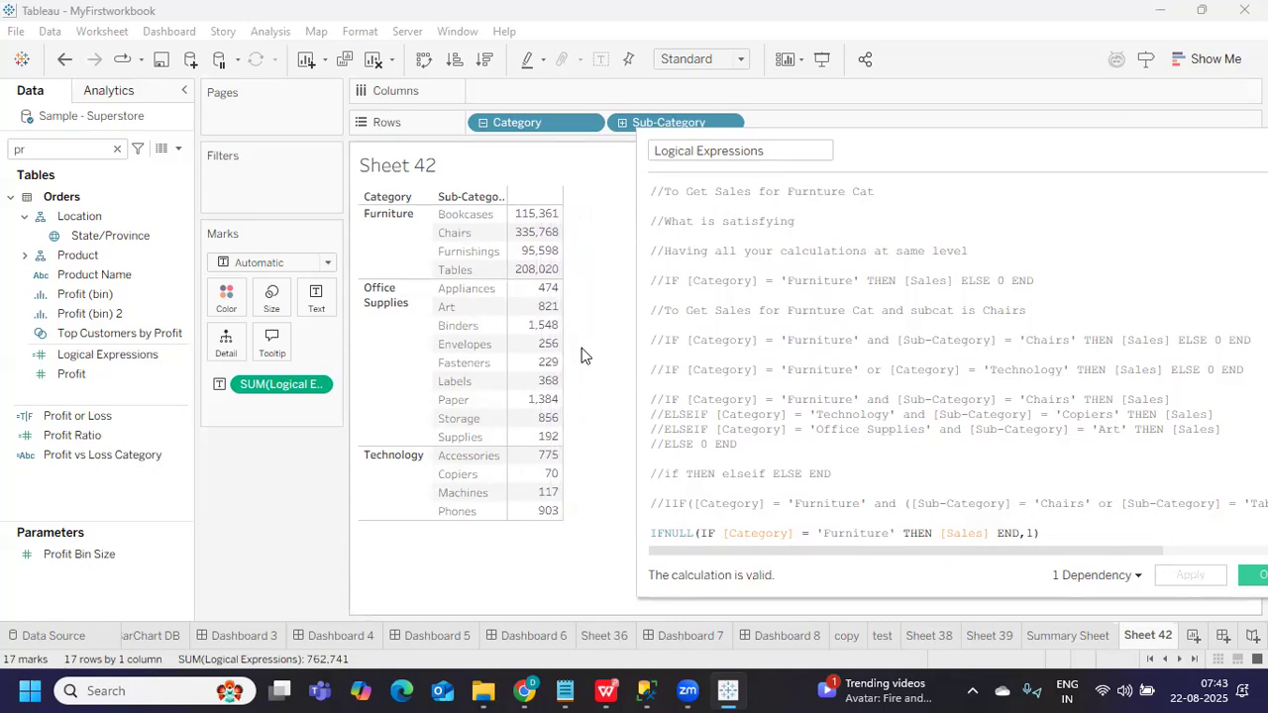
# Replace the fallback 1 with 2 and apply it, making Appliances 948
pyautogui.doubleClick(1029, 533)
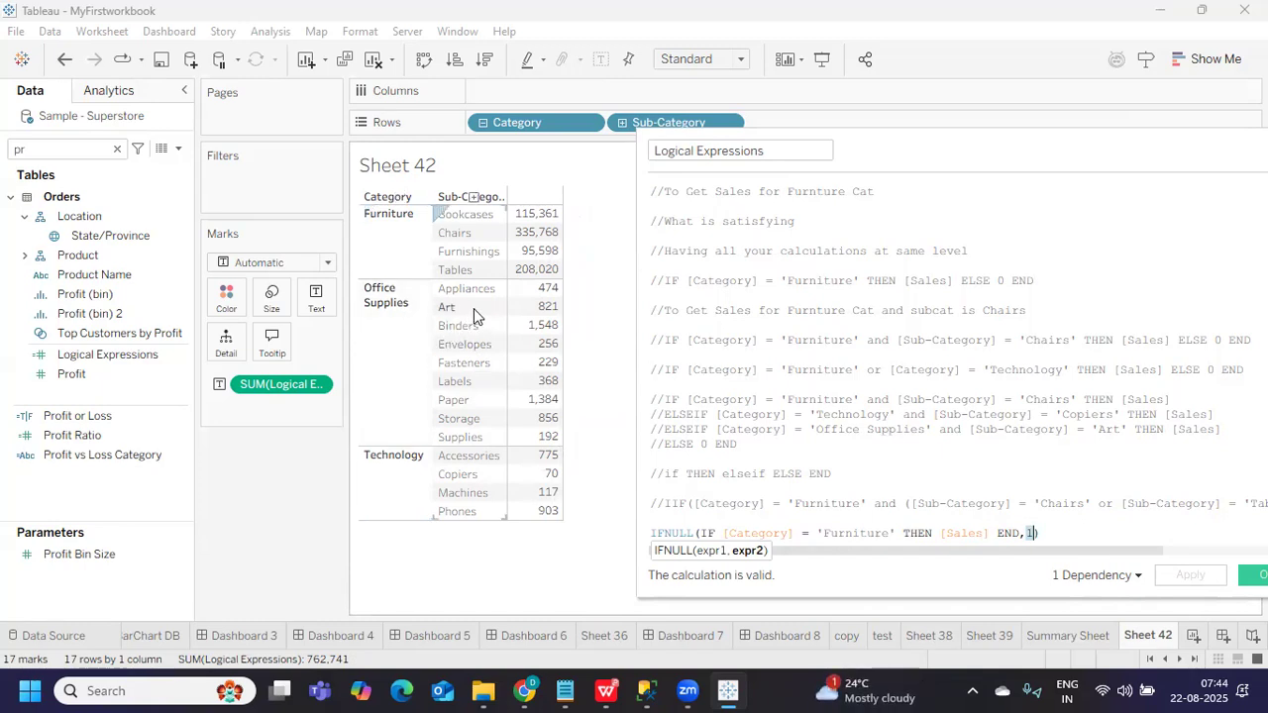
pyautogui.moveTo(548, 295)
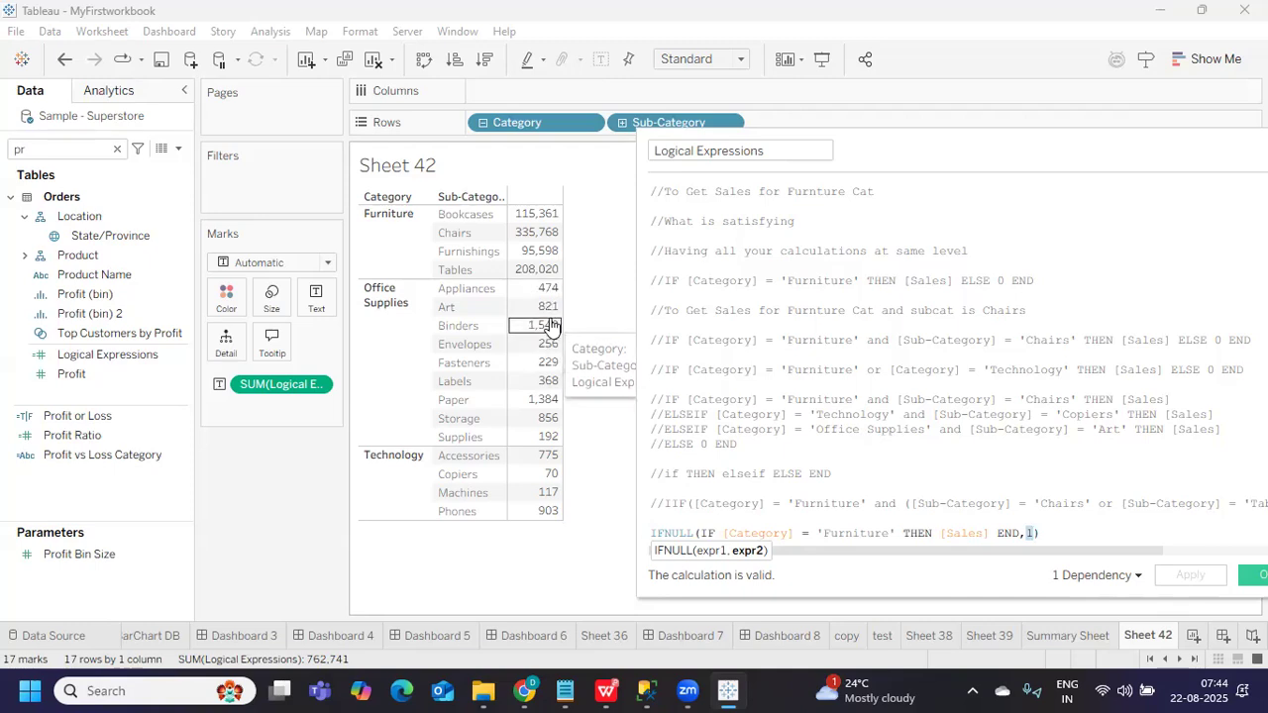
pyautogui.doubleClick(1031, 533)
pyautogui.press('BackSpace')
pyautogui.moveTo(1028, 532); pyautogui.dragTo(1034, 532)
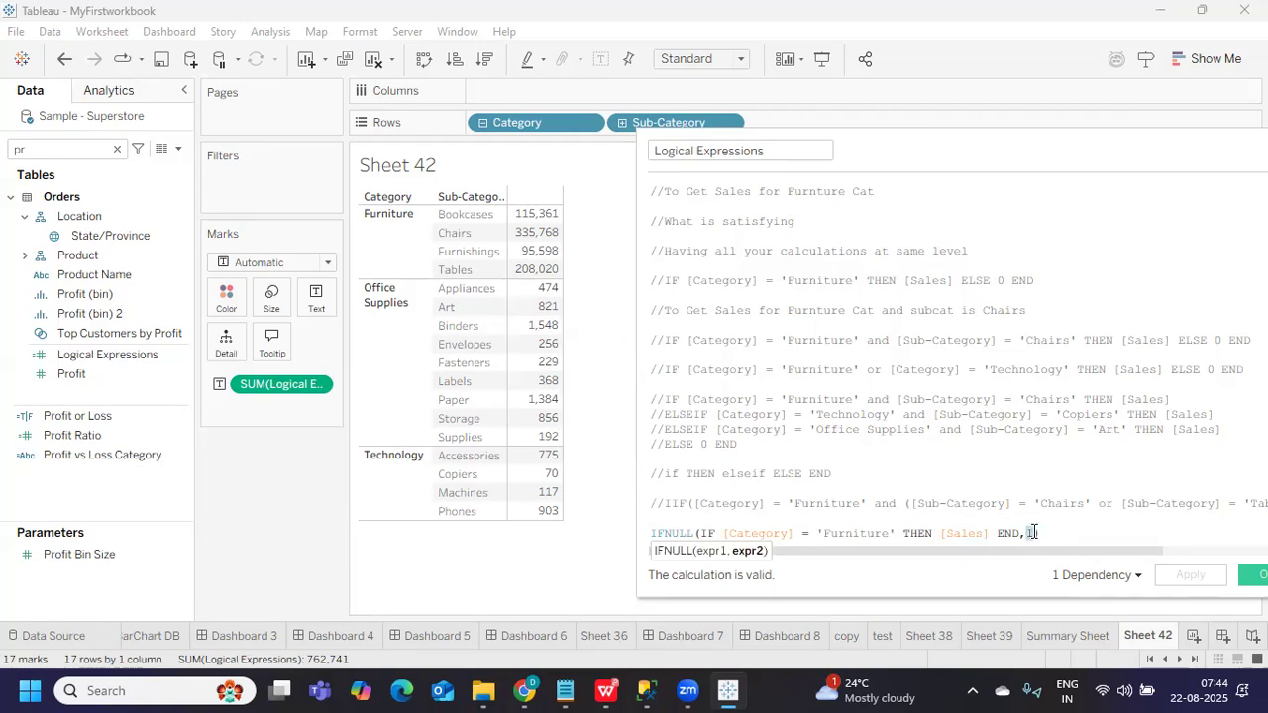
pyautogui.write('2')
pyautogui.click(1181, 576)
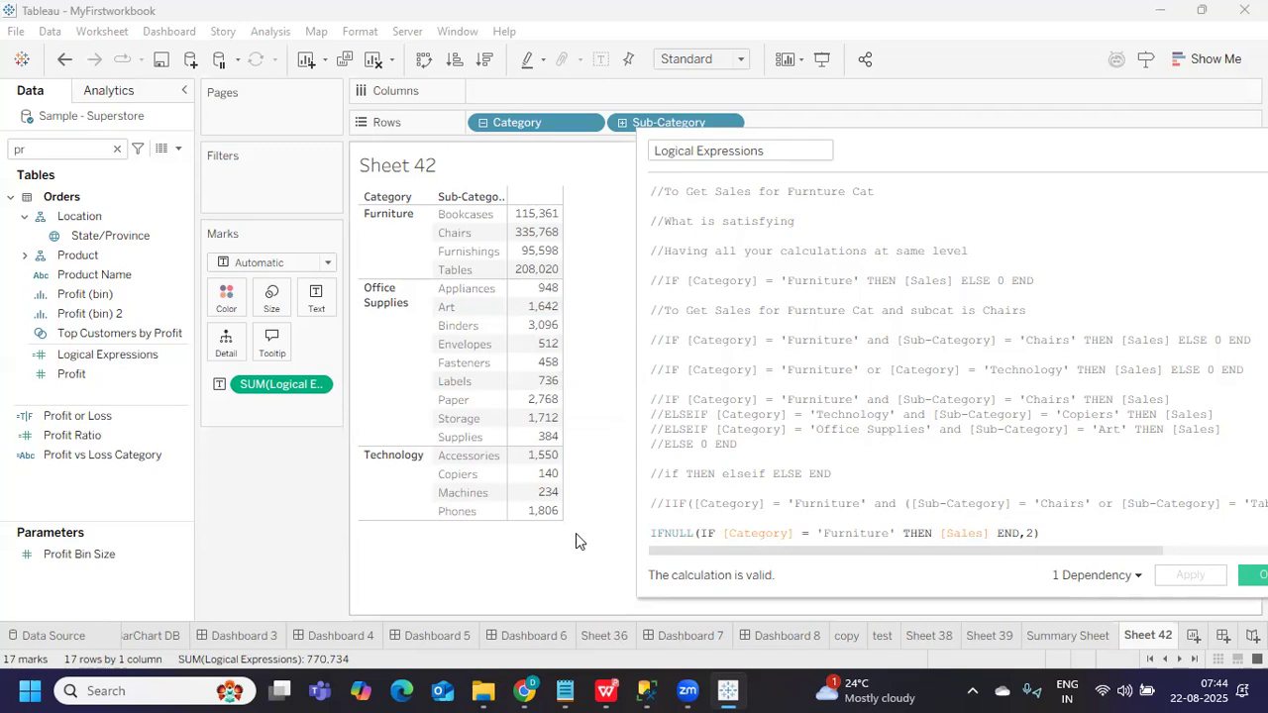
pyautogui.moveTo(639, 503); pyautogui.dragTo(441, 479)
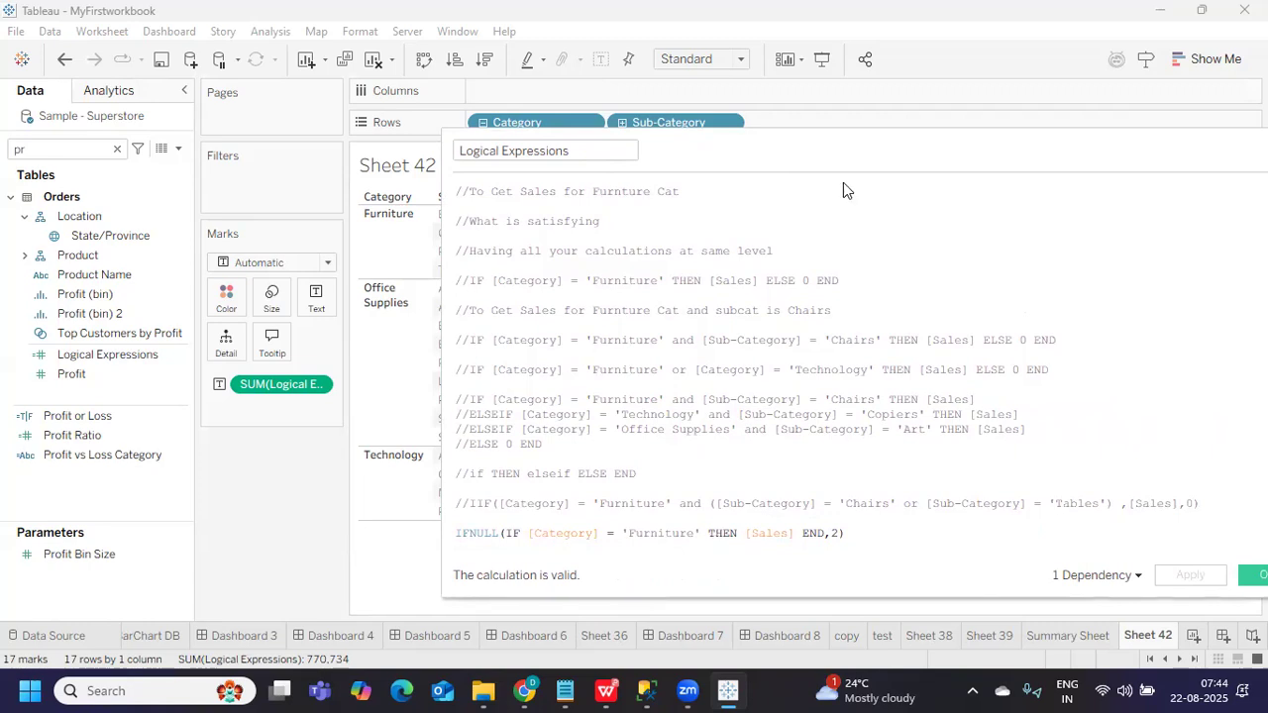
# Replace the fallback 2 with 0 and apply it
pyautogui.moveTo(848, 149); pyautogui.dragTo(1025, 159)
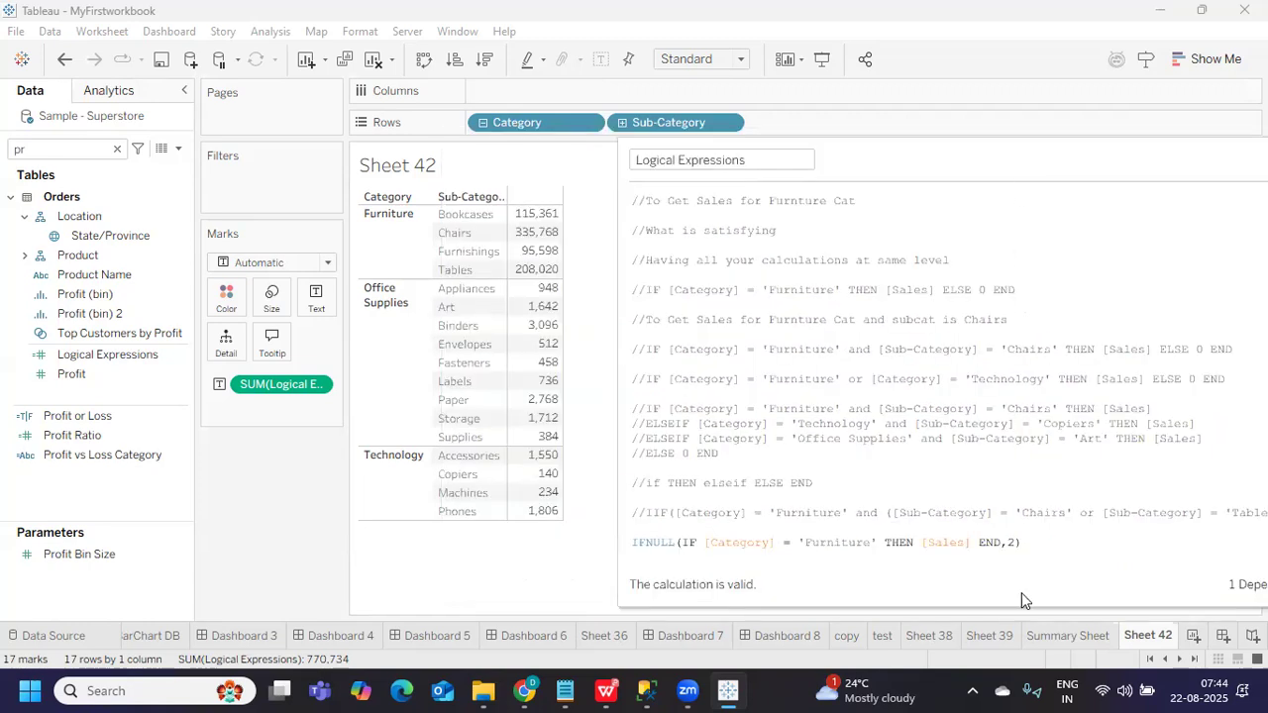
pyautogui.doubleClick(1010, 543)
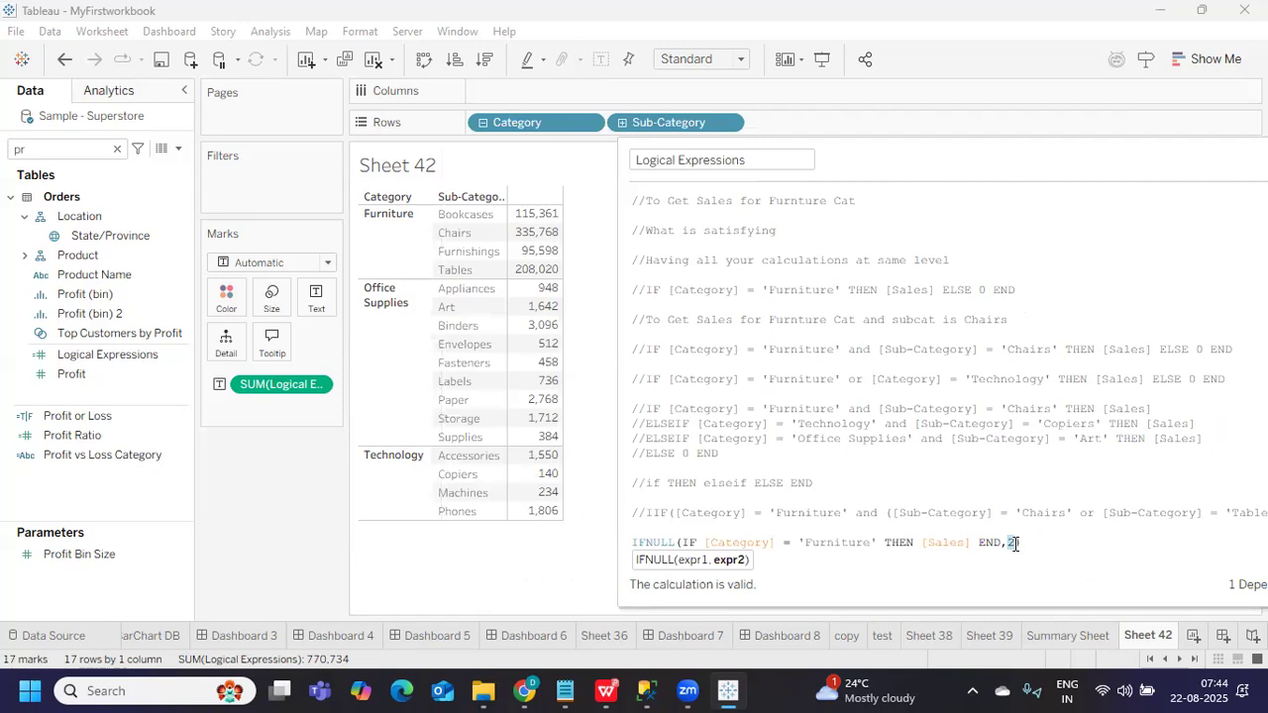
pyautogui.write('0')
pyautogui.moveTo(975, 163); pyautogui.dragTo(872, 157)
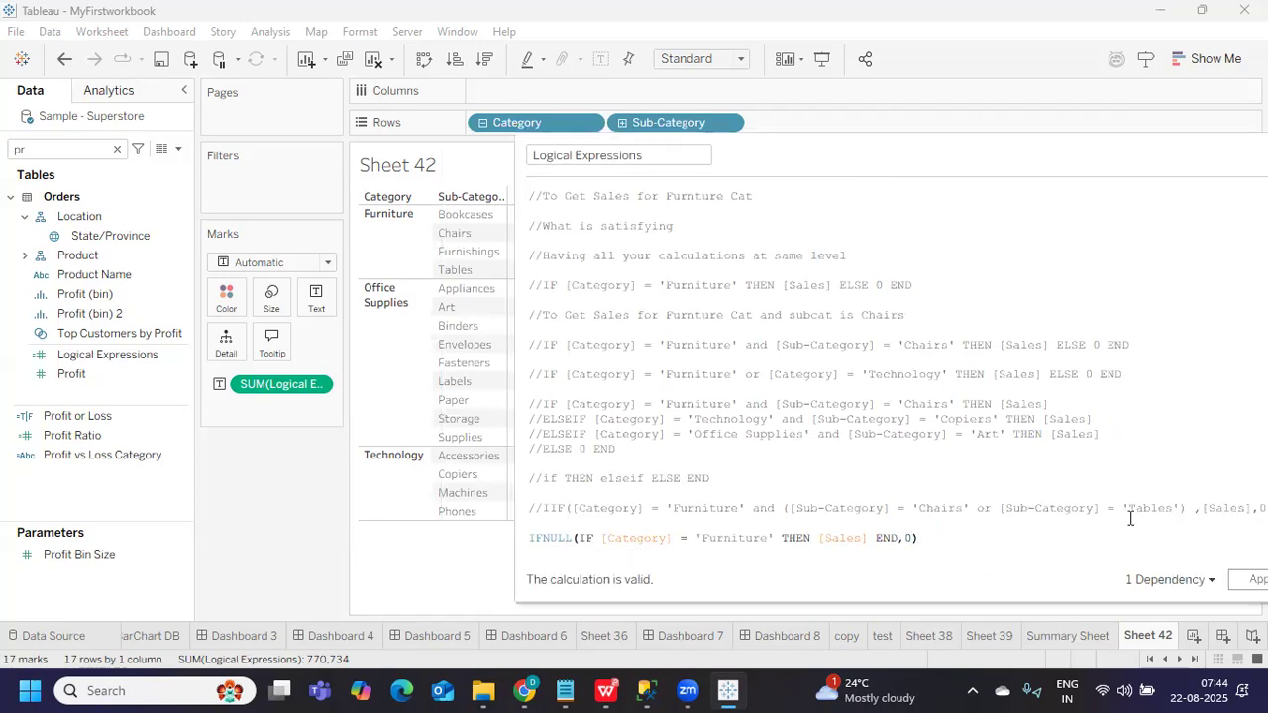
pyautogui.click(1253, 580)
pyautogui.moveTo(513, 488); pyautogui.dragTo(729, 489)
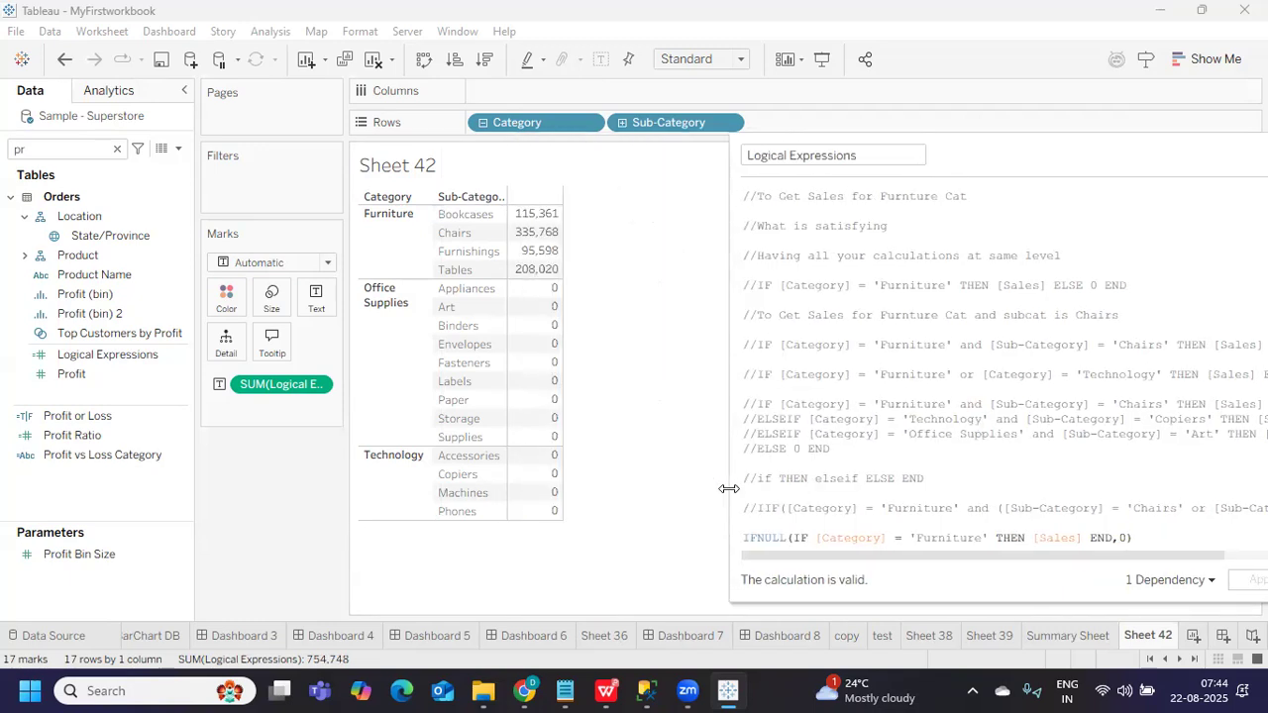
# Add a closing parenthesis at the end of the IFNULL line
pyautogui.click(1126, 538)
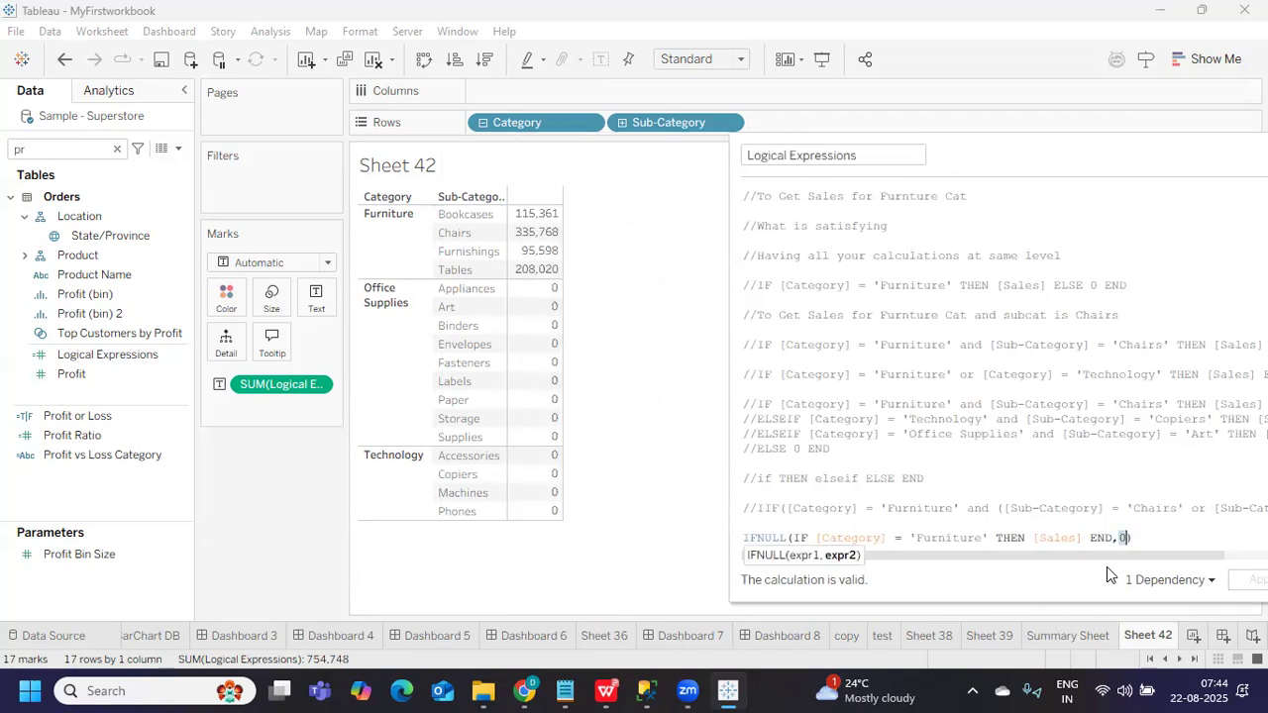
pyautogui.write(')')
pyautogui.moveTo(1039, 540); pyautogui.dragTo(1076, 540)
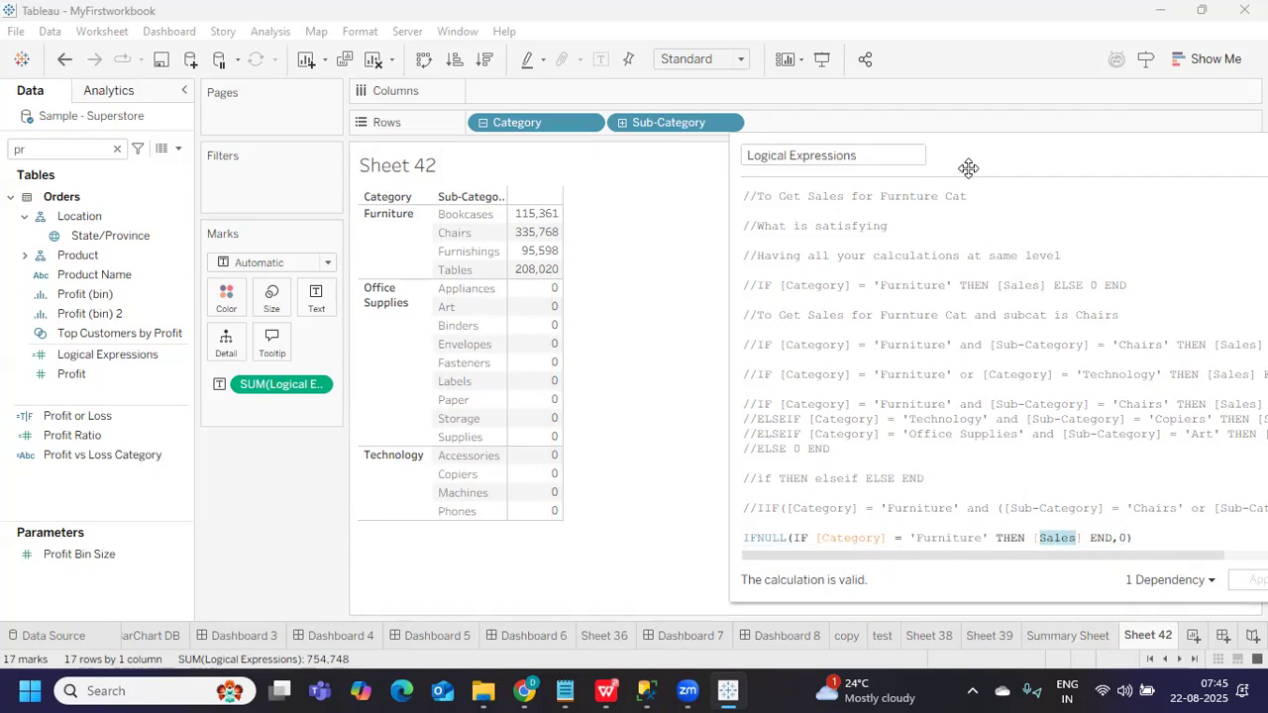
pyautogui.moveTo(968, 167); pyautogui.dragTo(858, 153)
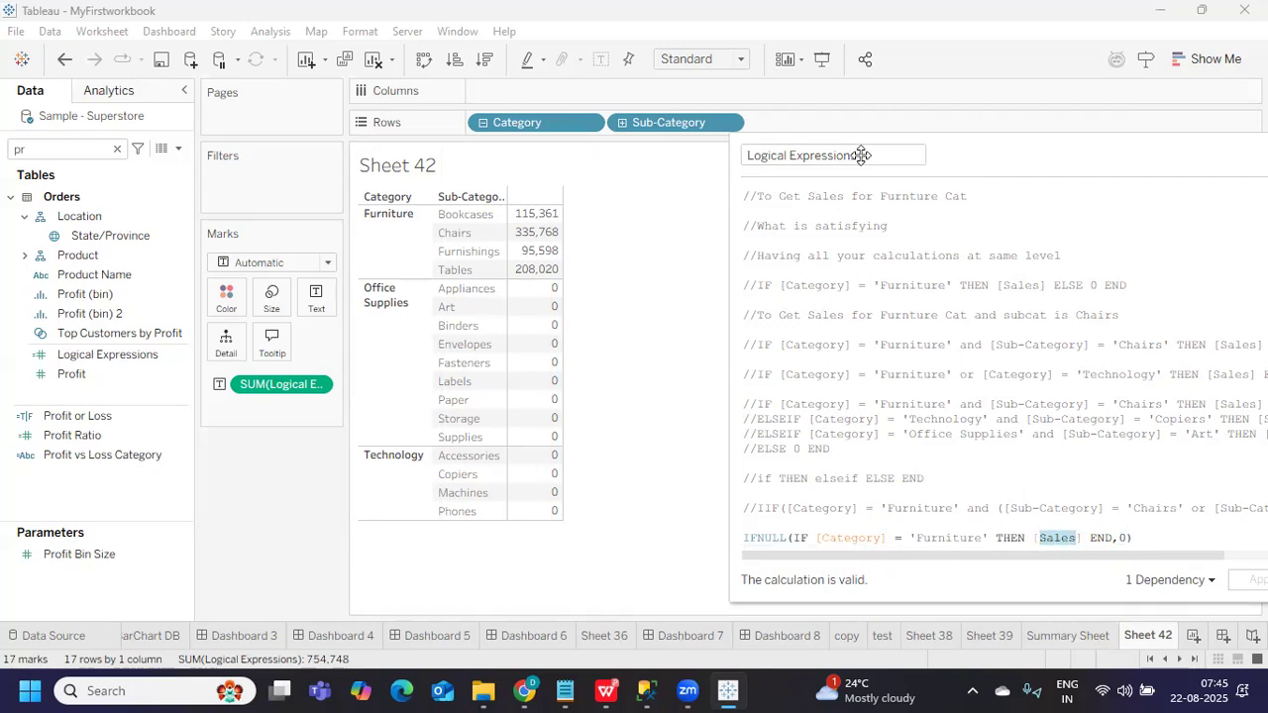
# Replace the fallback 0 with INT('1')
pyautogui.click(1009, 527)
pyautogui.doubleClick(1011, 525)
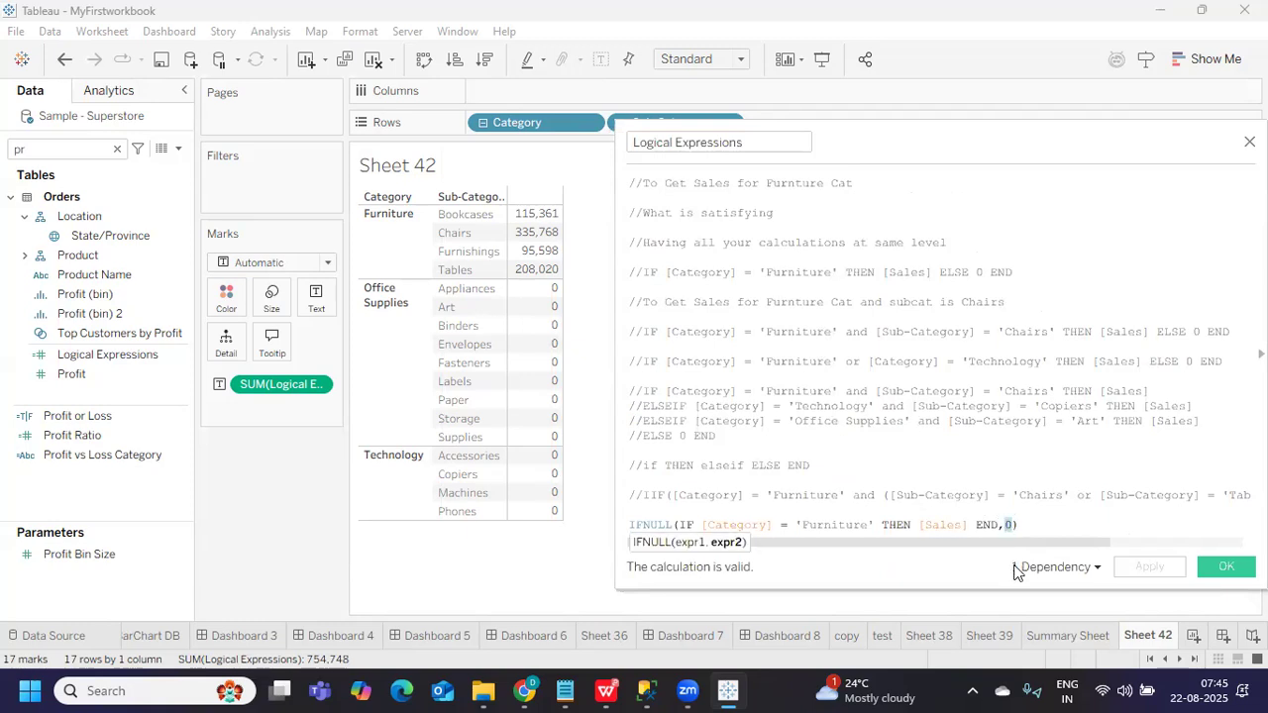
pyautogui.write('INT')
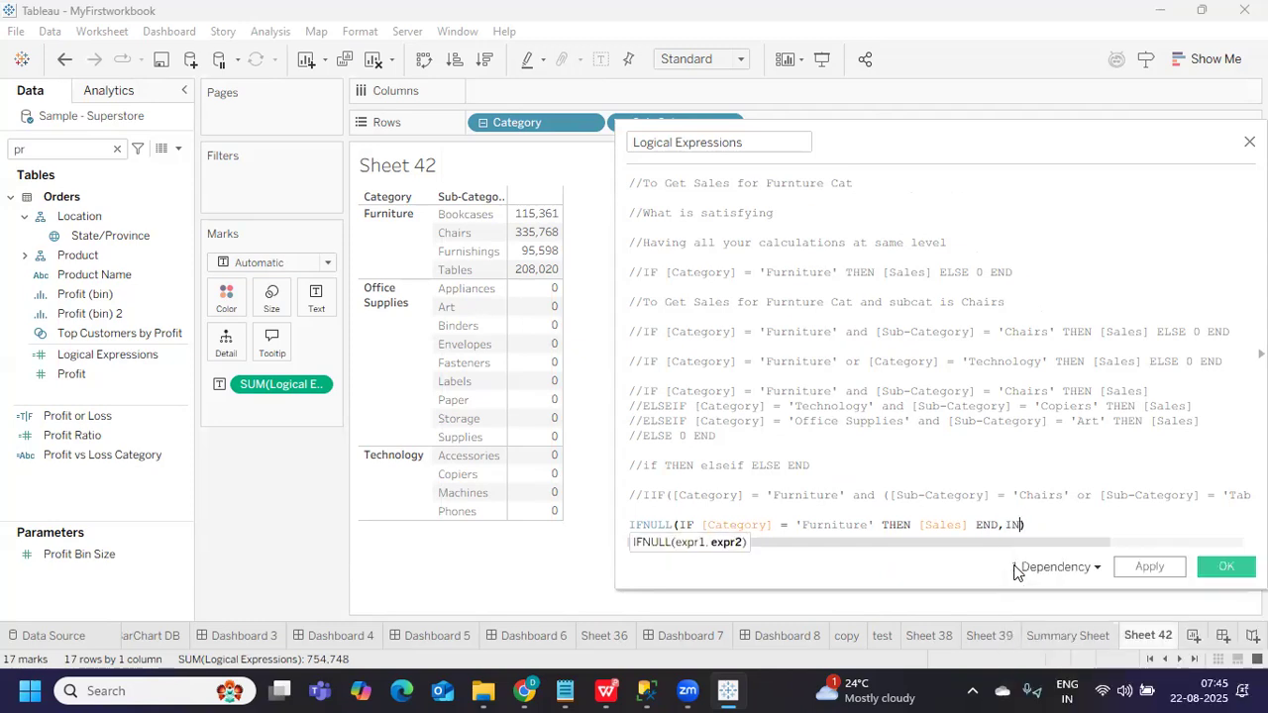
pyautogui.write('(1)')
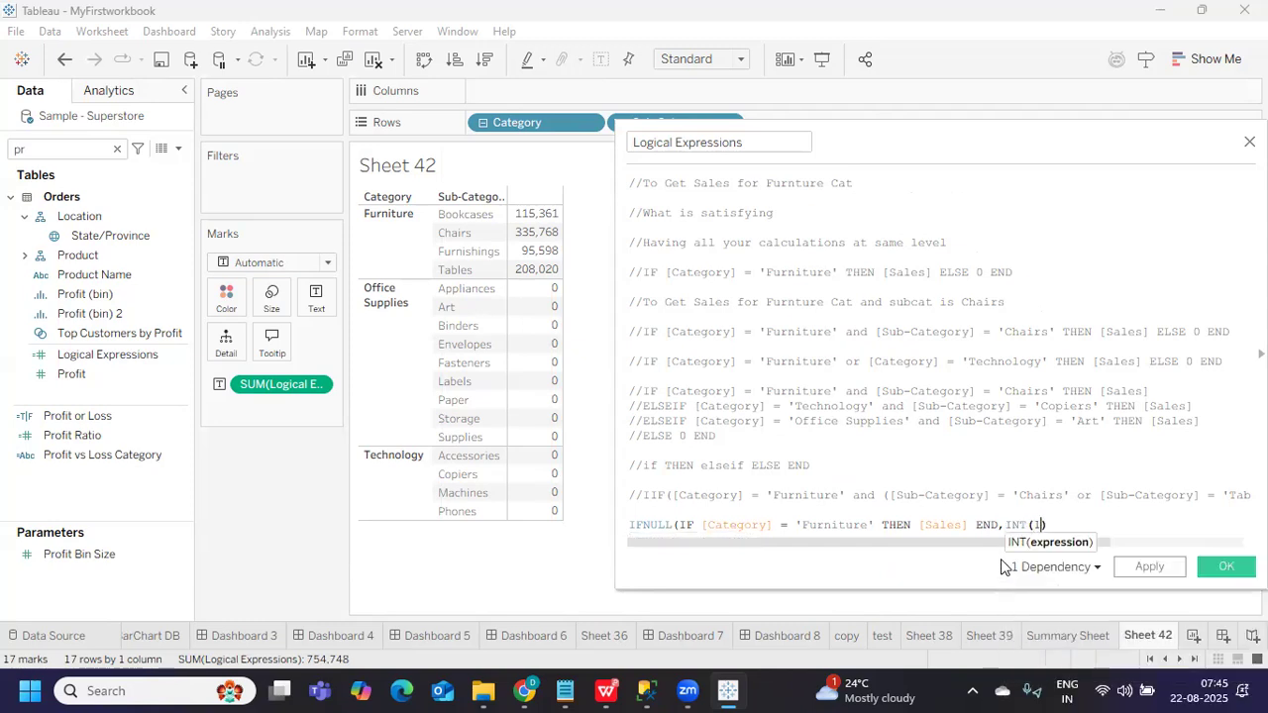
pyautogui.press('BackSpace')
pyautogui.press('BackSpace')
pyautogui.write("'1'")
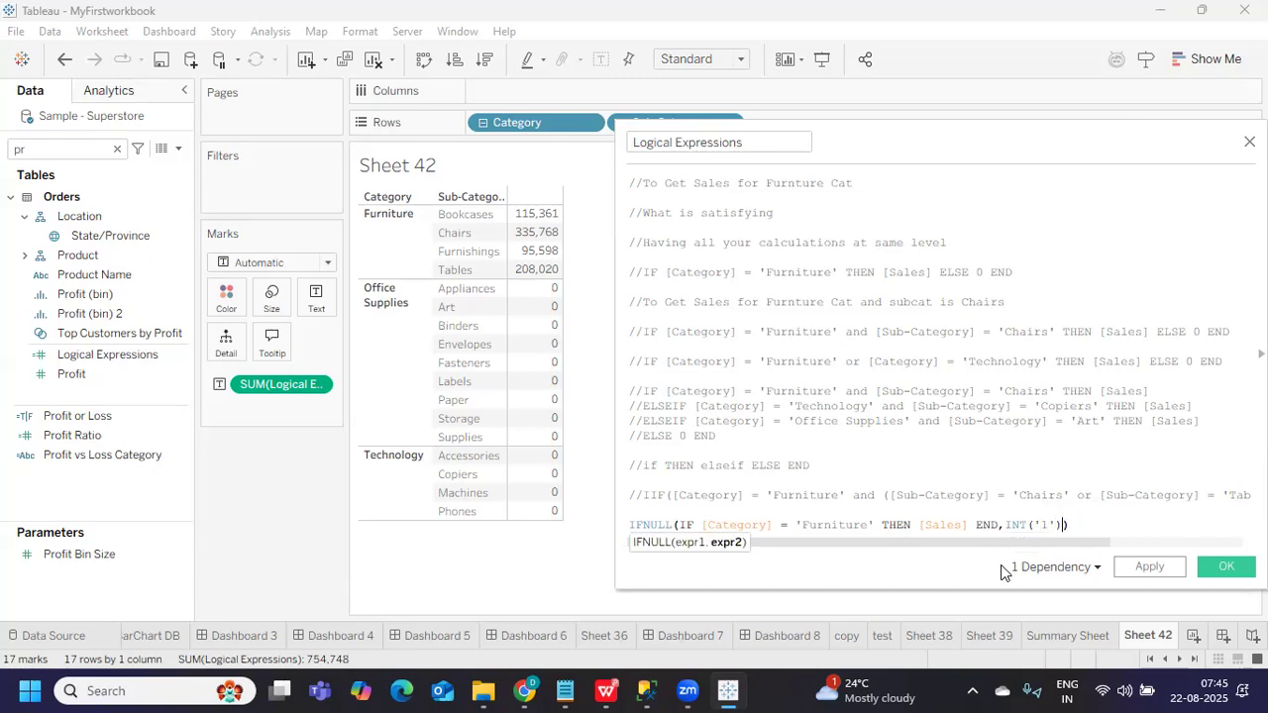
pyautogui.click(1122, 510)
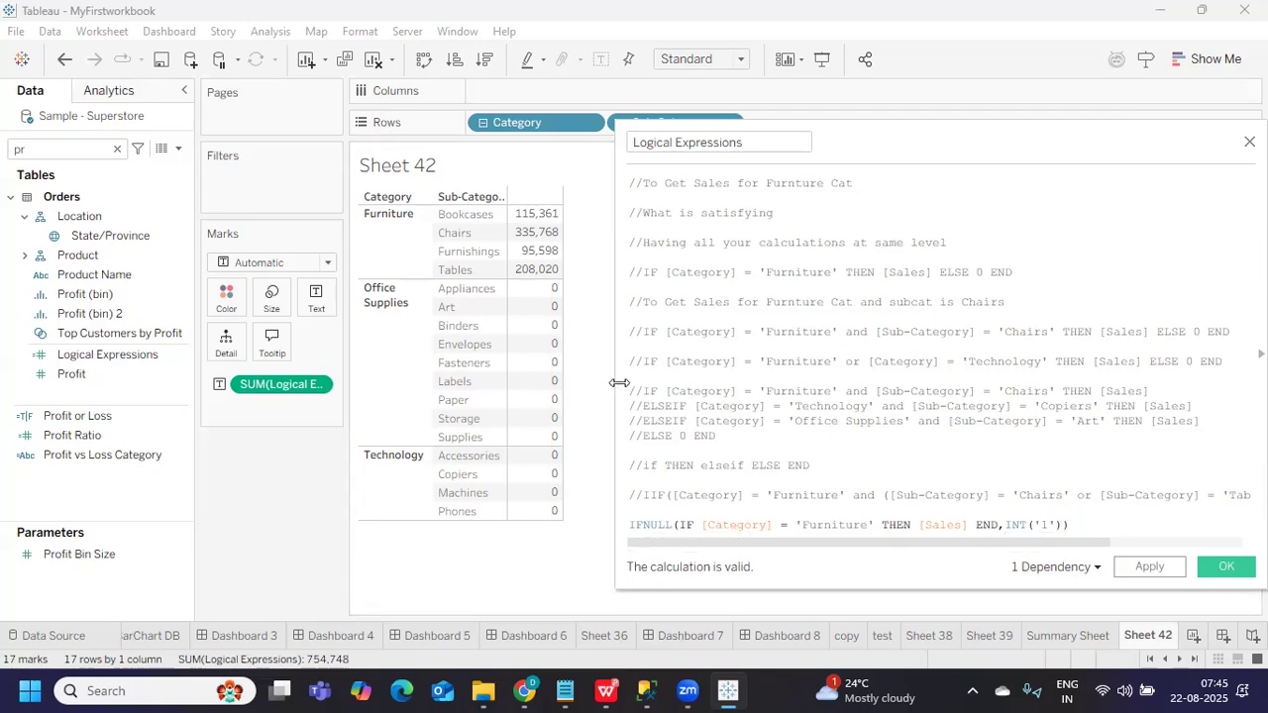
# Apply the INT('1') fallback so non-Furniture rows show values like Appliances 474
pyautogui.moveTo(615, 378); pyautogui.dragTo(502, 361)
pyautogui.moveTo(920, 529); pyautogui.dragTo(941, 527)
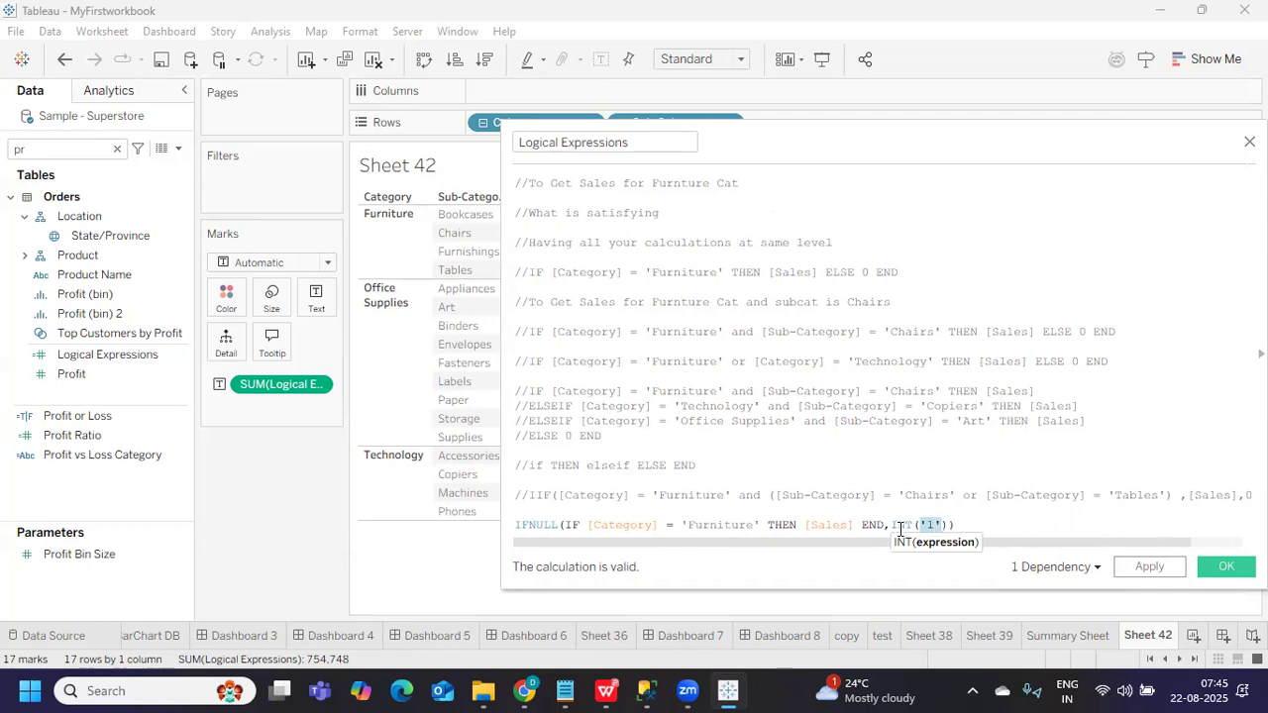
pyautogui.doubleClick(901, 527)
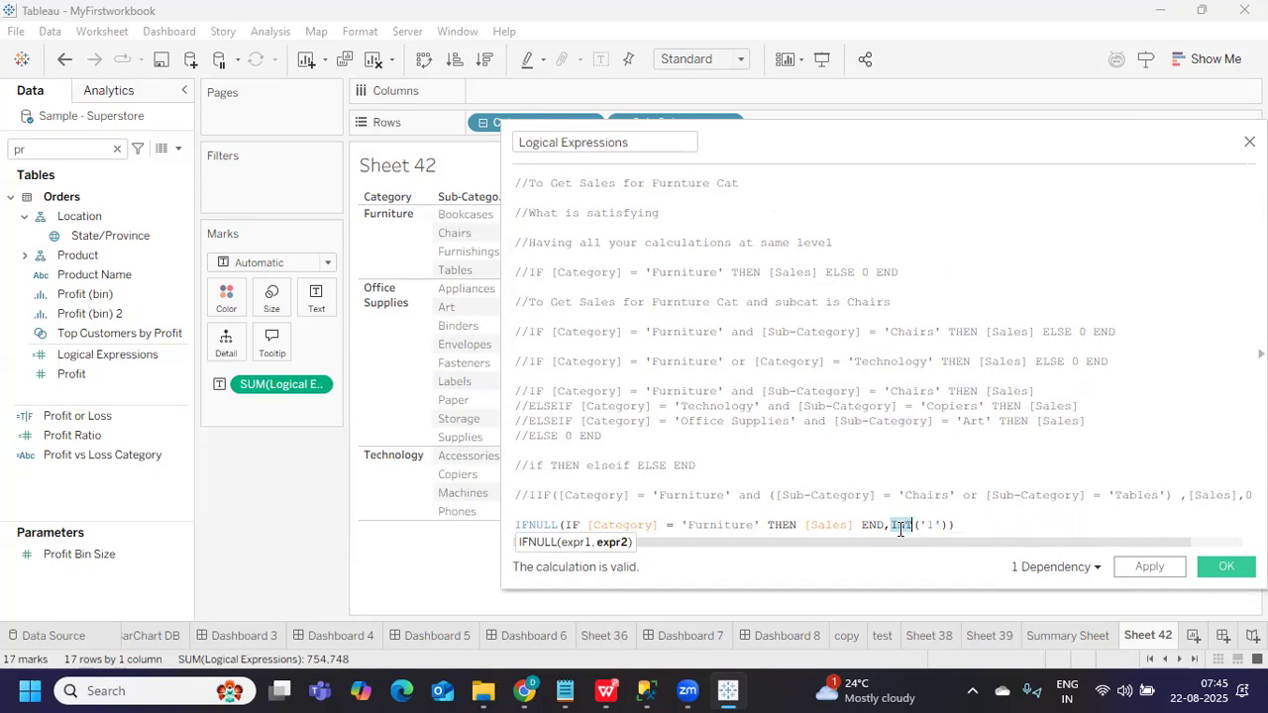
pyautogui.moveTo(918, 524); pyautogui.dragTo(941, 524)
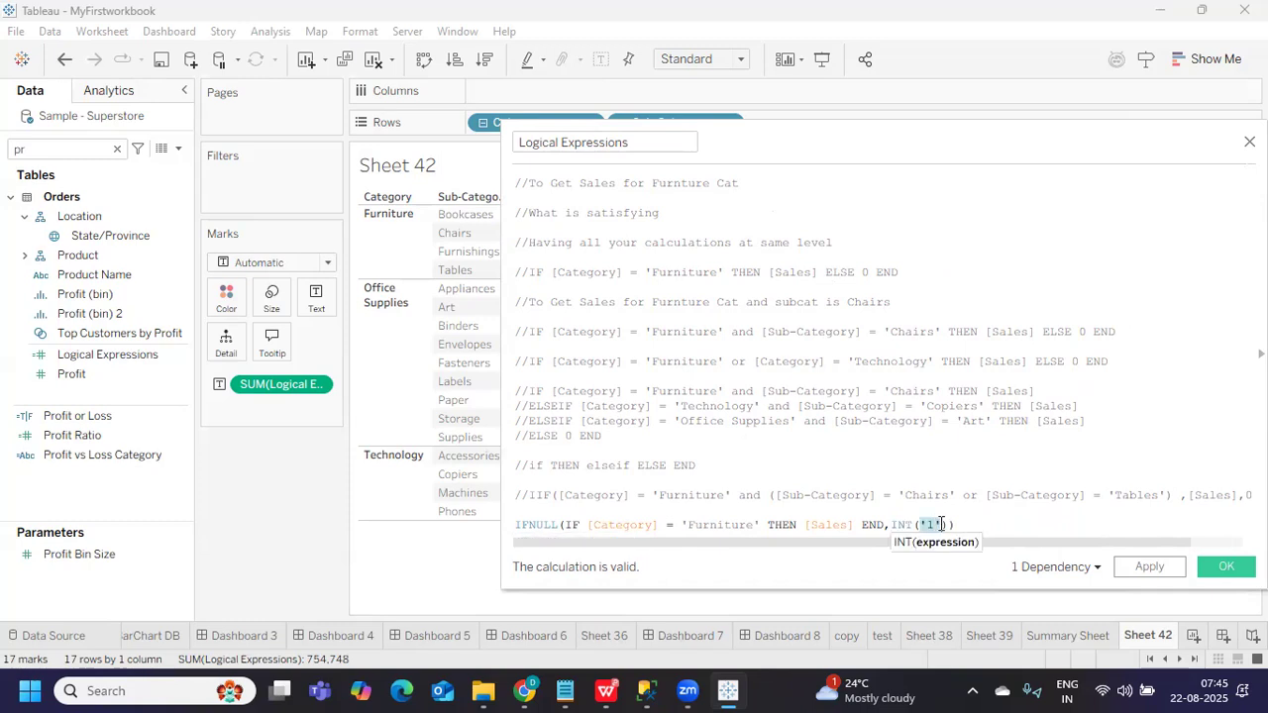
pyautogui.click(1149, 566)
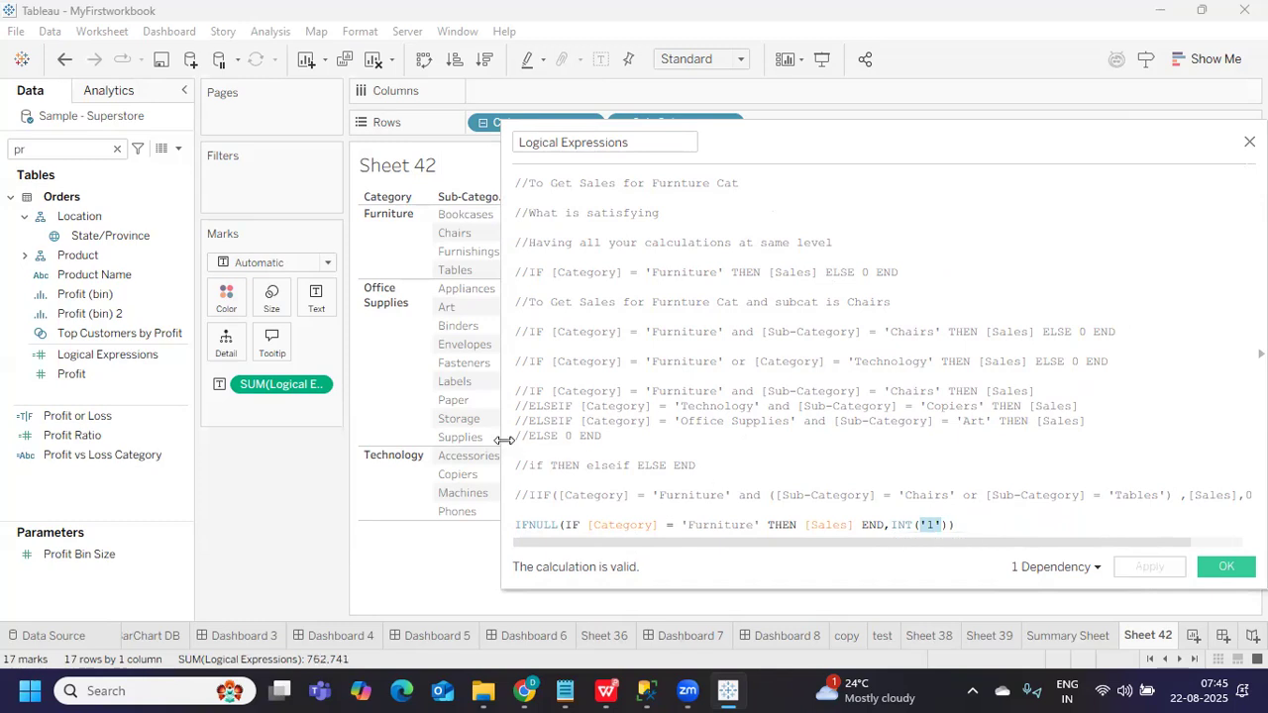
pyautogui.moveTo(504, 439); pyautogui.dragTo(678, 452)
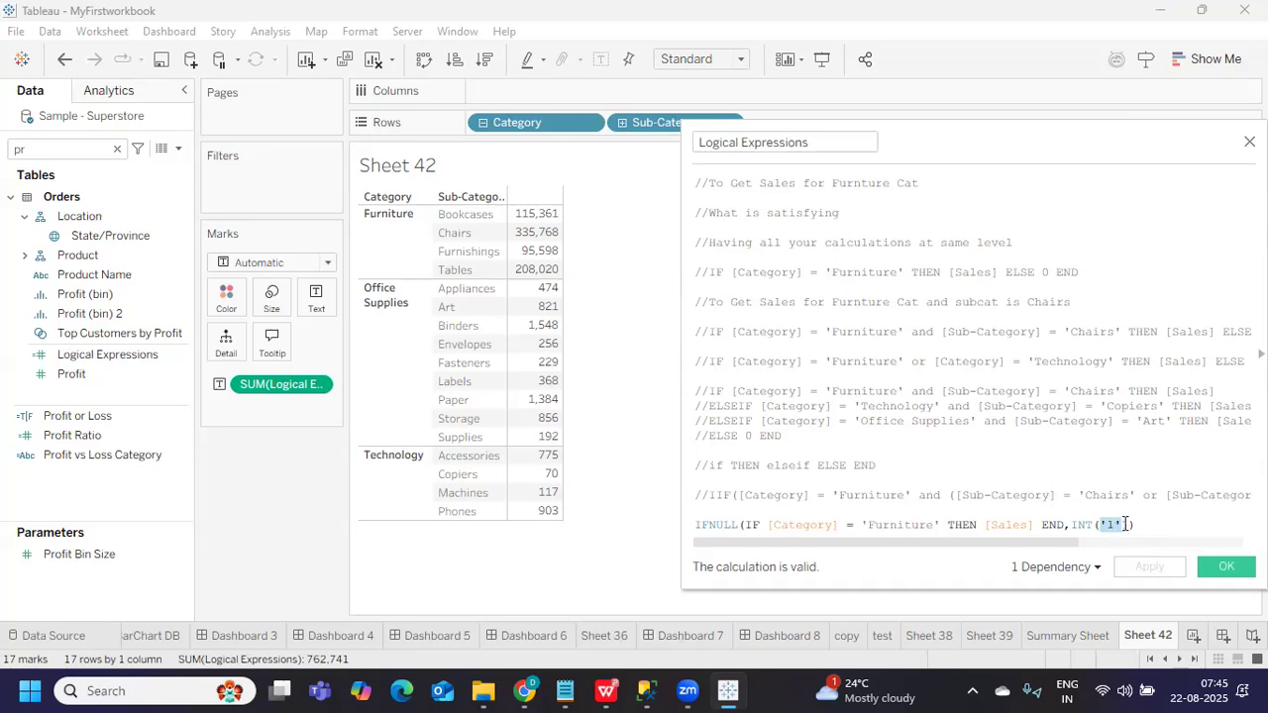
# Duplicate the IFNULL line and comment out the original with //
pyautogui.click(1170, 530)
pyautogui.moveTo(697, 525); pyautogui.dragTo(1143, 522)
pyautogui.hotkey('ctrl', 'c')
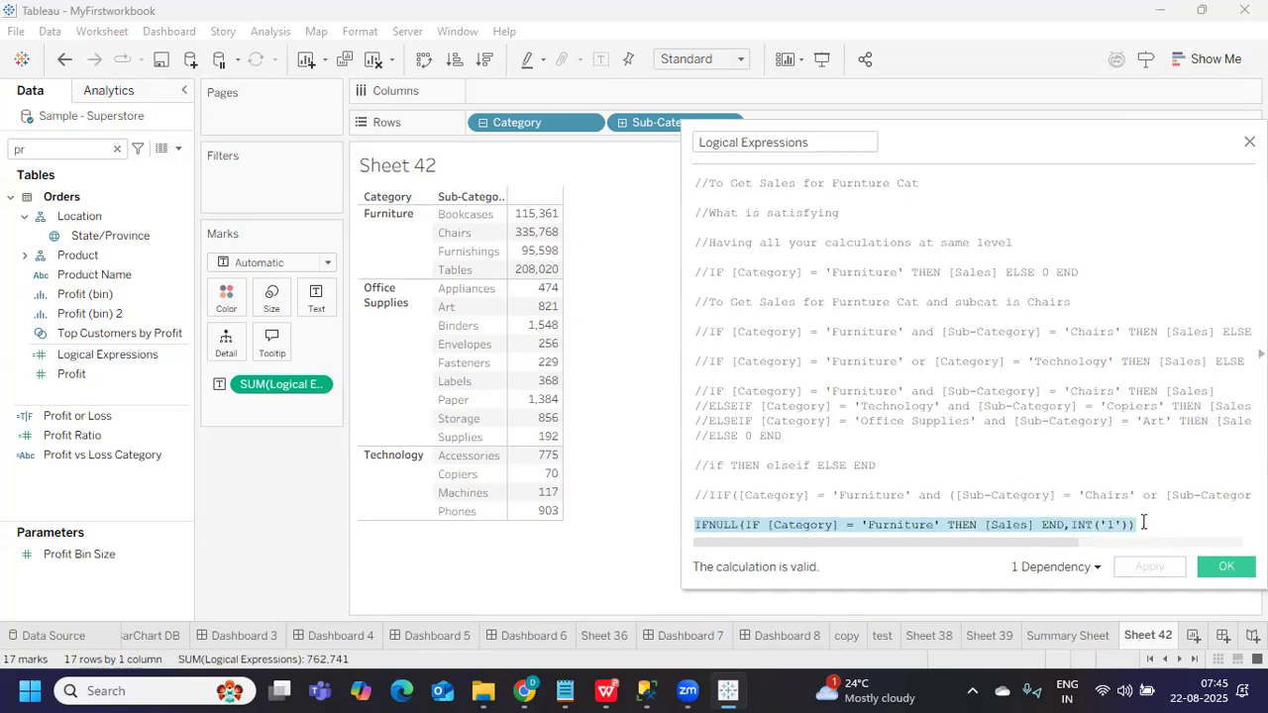
pyautogui.click(1150, 522)
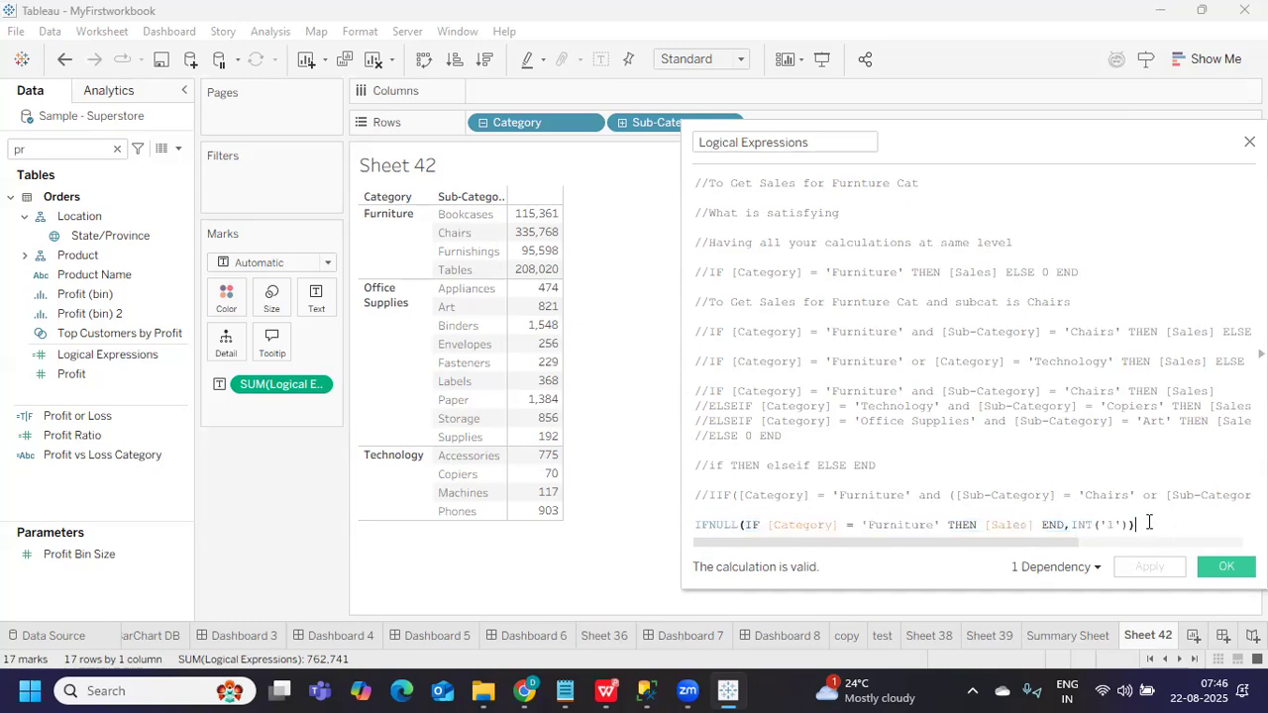
pyautogui.press('Return')
pyautogui.hotkey('ctrl', 'v')
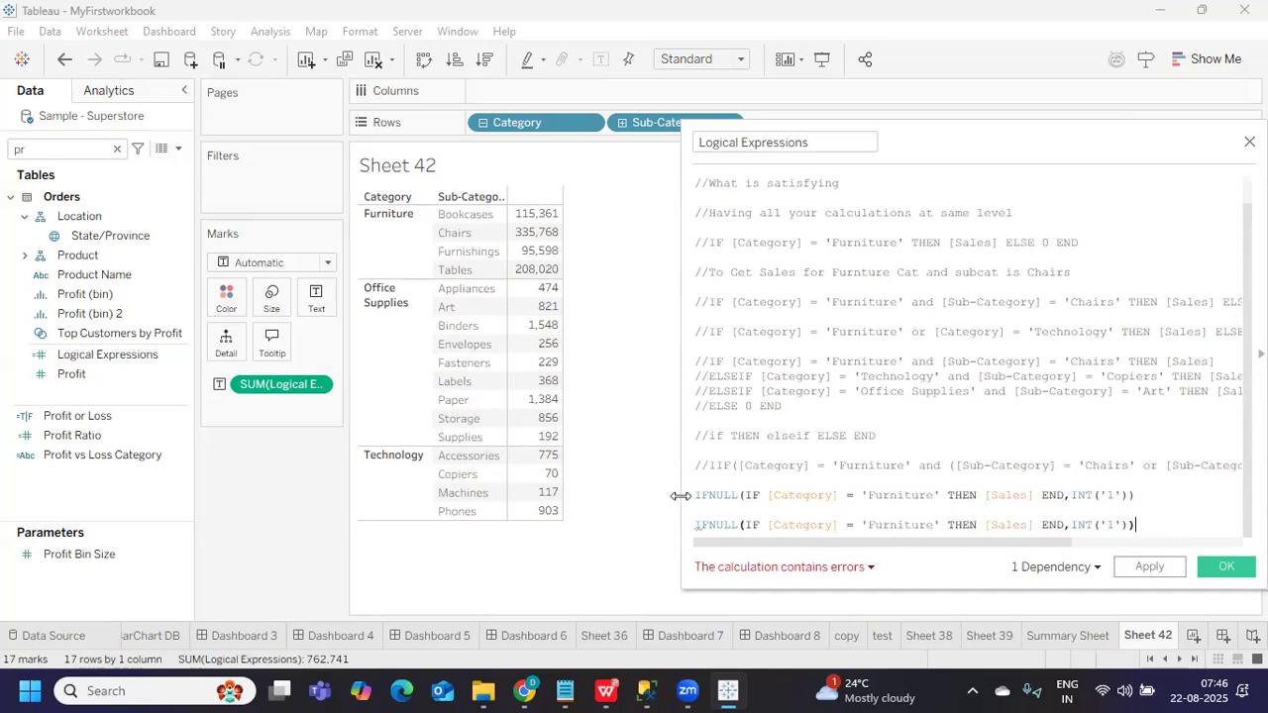
pyautogui.click(696, 497)
pyautogui.write('//')
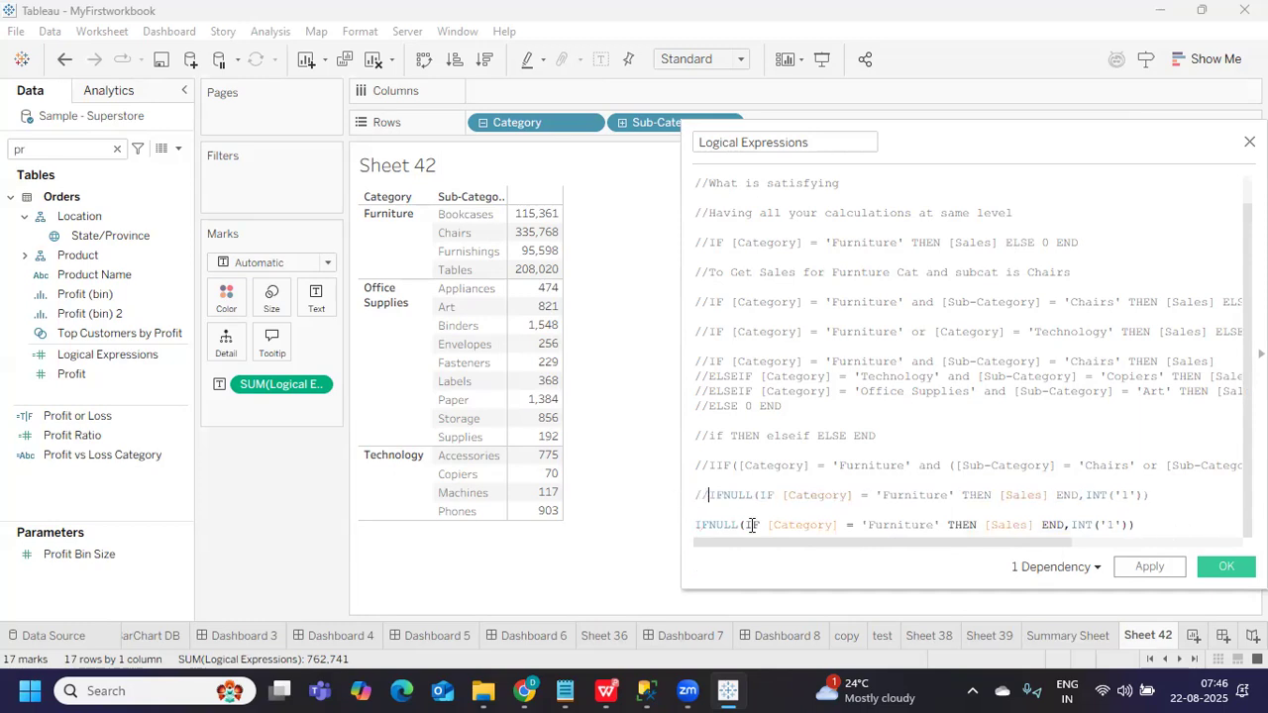
# Replace [Sales] on the copy with "This is Furnture Cateogry"
pyautogui.doubleClick(998, 525)
pyautogui.write('"t')
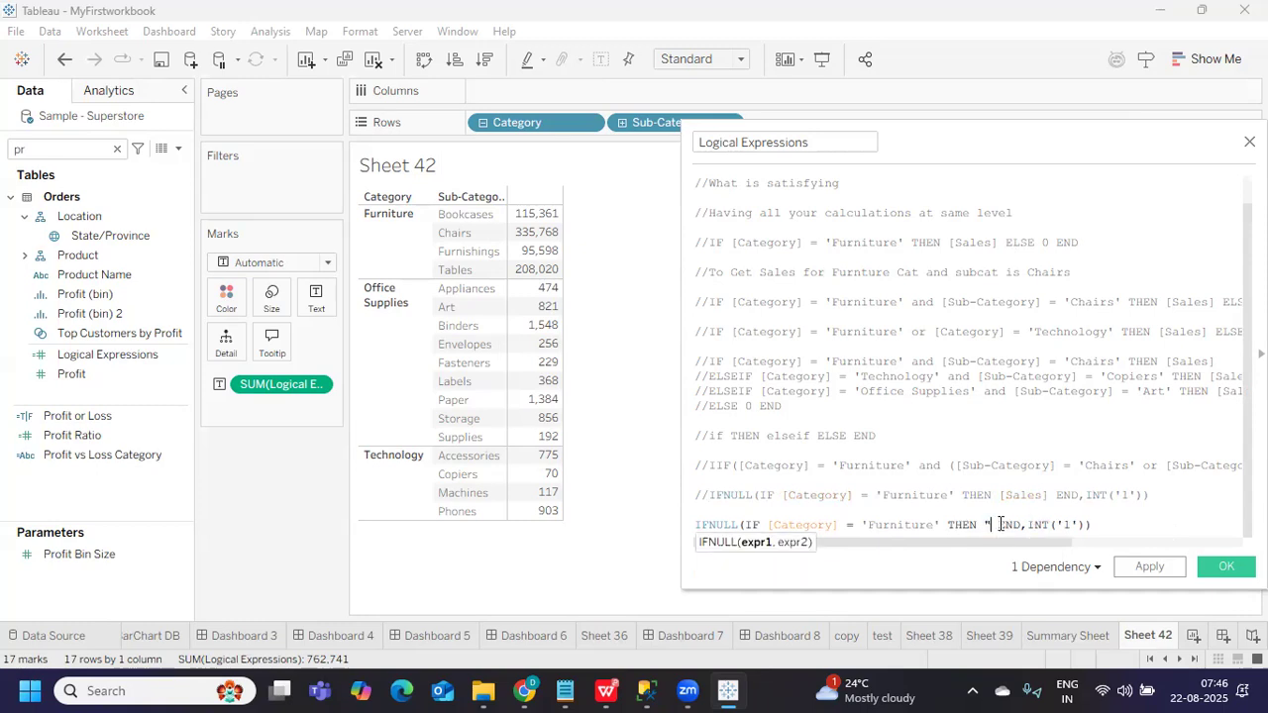
pyautogui.write('his is E')
pyautogui.write('urntiur')
pyautogui.press('BackSpace')
pyautogui.press('BackSpace')
pyautogui.press('BackSpace')
pyautogui.write('ure Cateogry:')
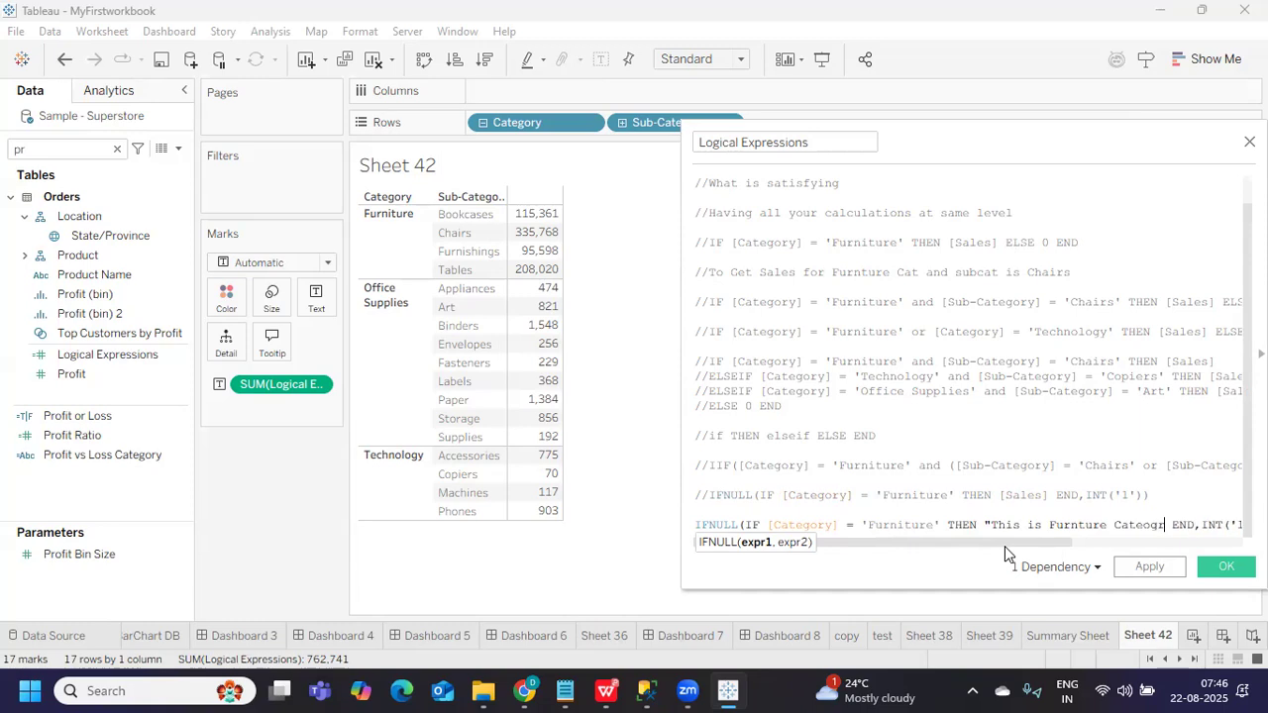
pyautogui.press('BackSpace')
pyautogui.write('"')
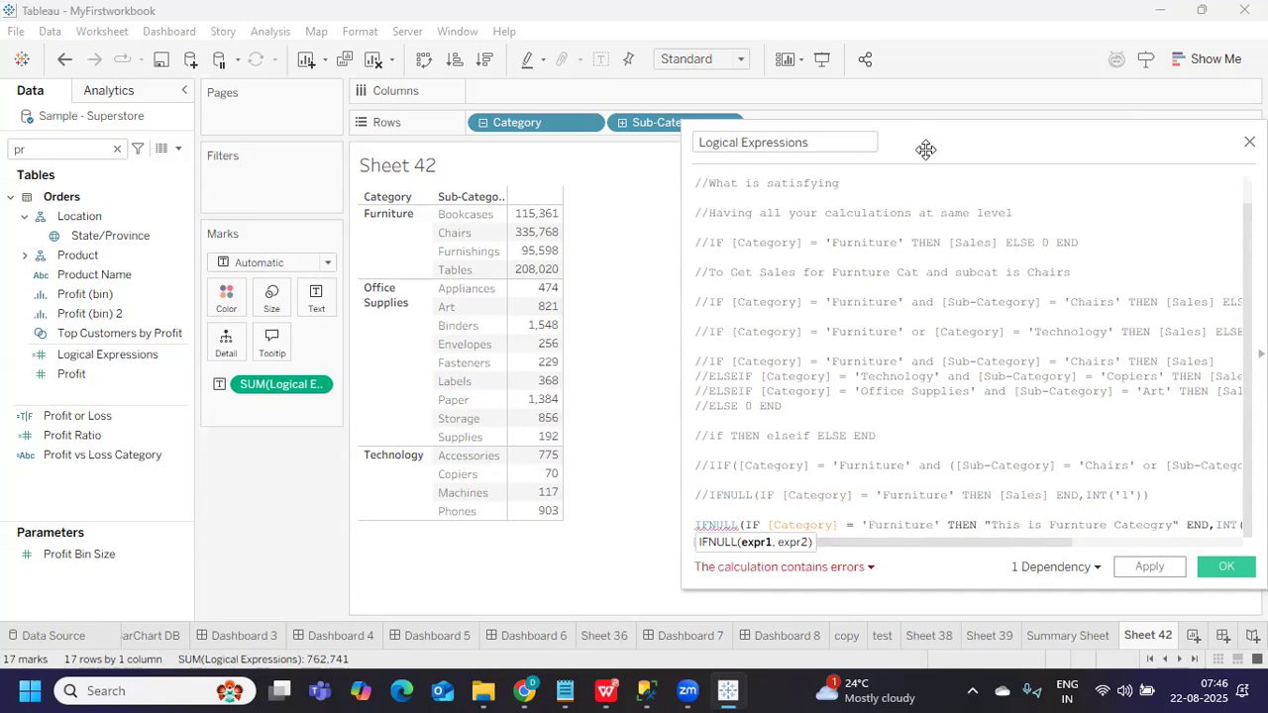
# Remove the INT('1') default and the IFNULL wrapper, then apply the calculation
pyautogui.moveTo(702, 125); pyautogui.dragTo(479, 117)
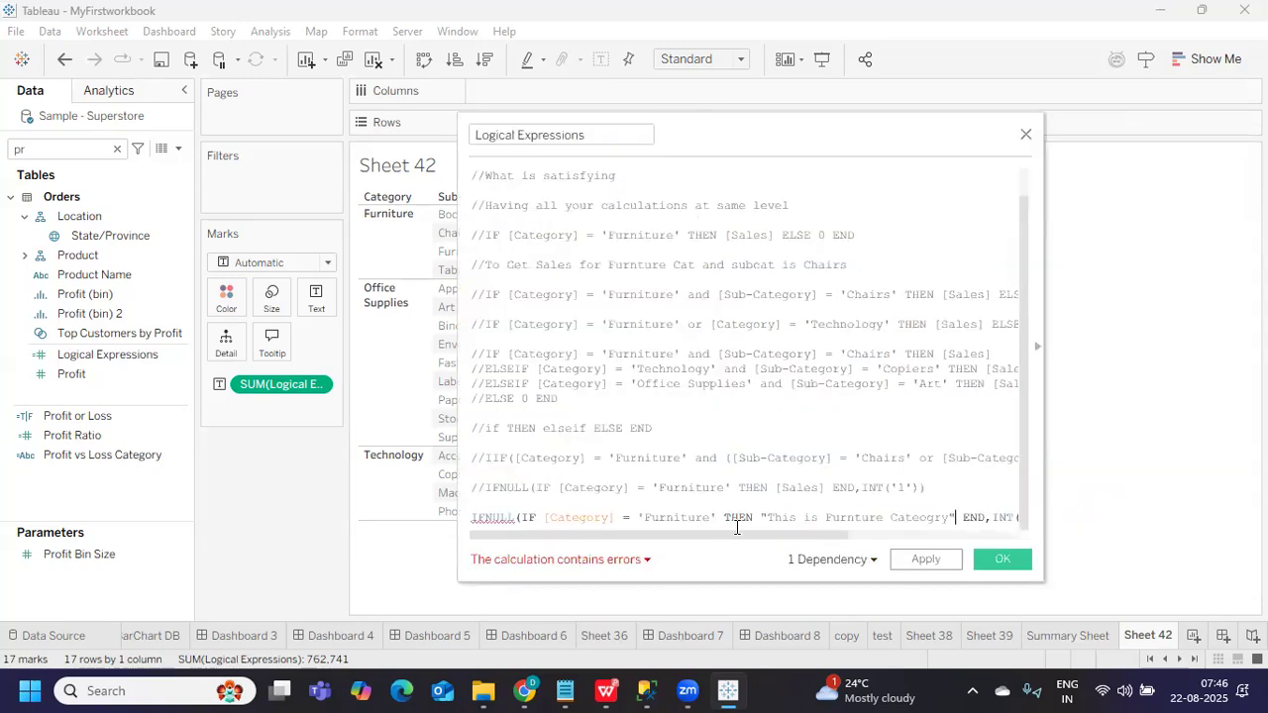
pyautogui.moveTo(737, 535); pyautogui.dragTo(870, 539)
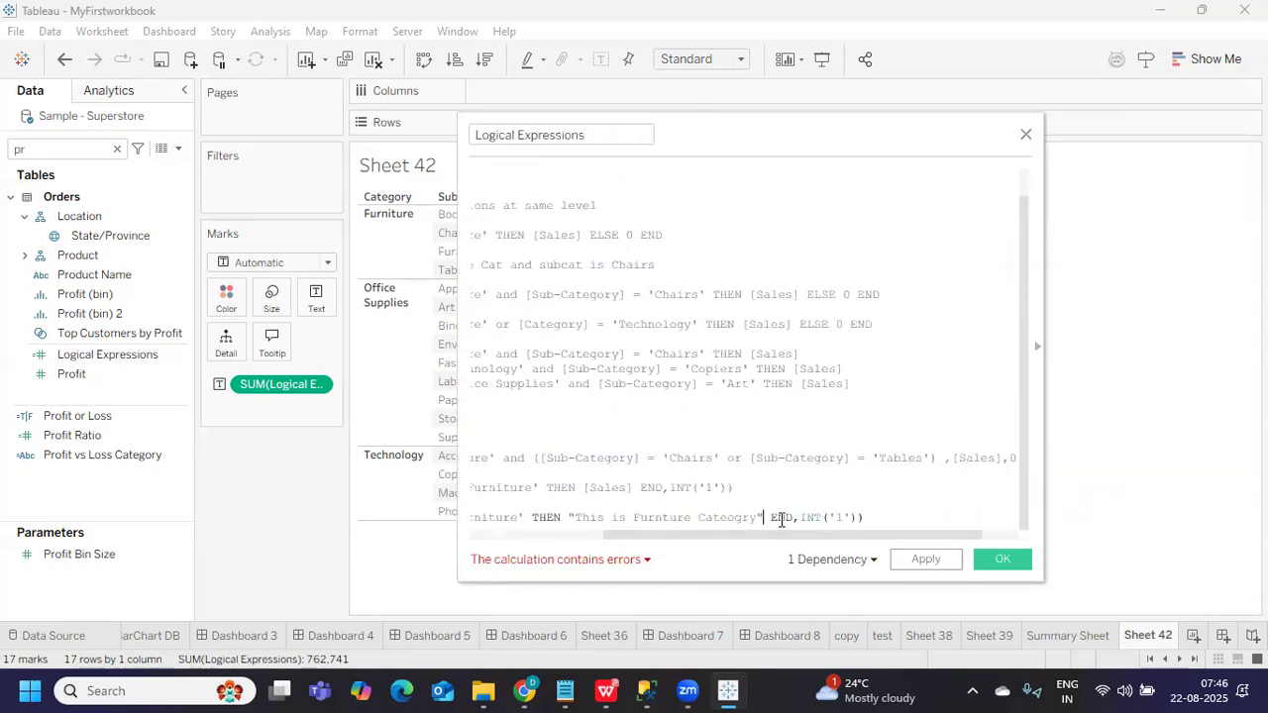
pyautogui.moveTo(798, 517); pyautogui.dragTo(858, 515)
pyautogui.press('BackSpace')
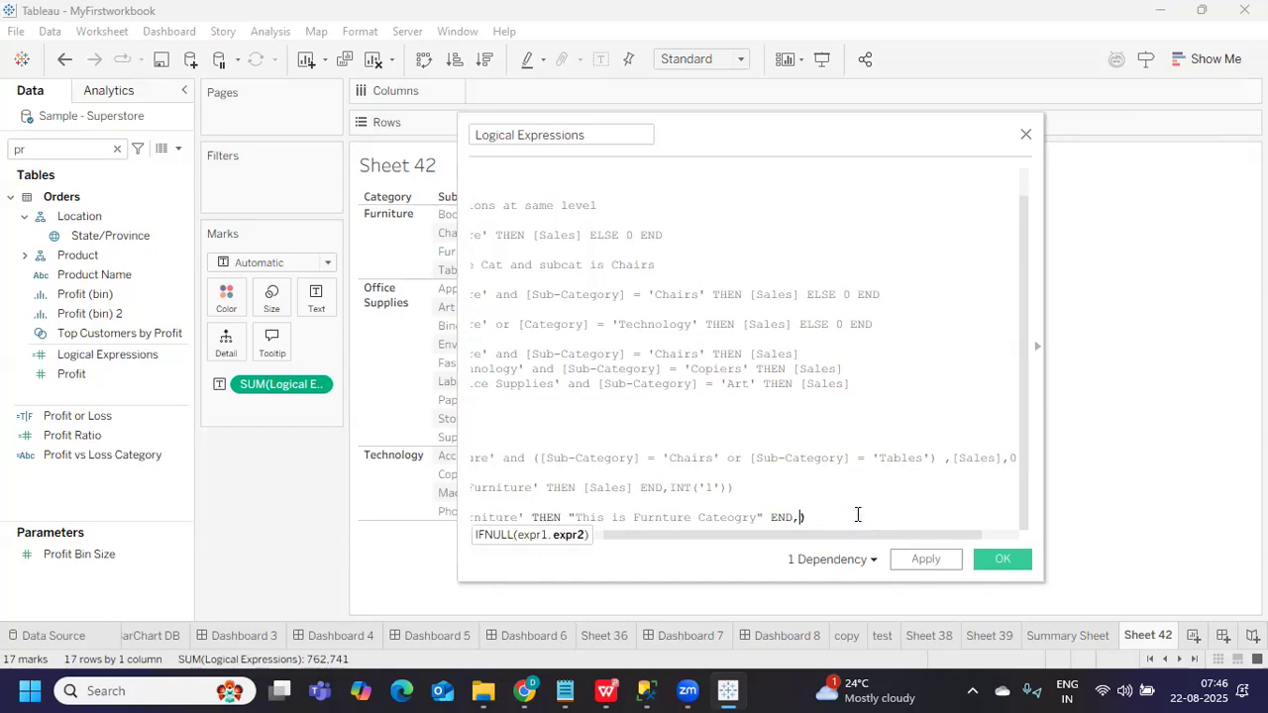
pyautogui.press('BackSpace')
pyautogui.press('Home')
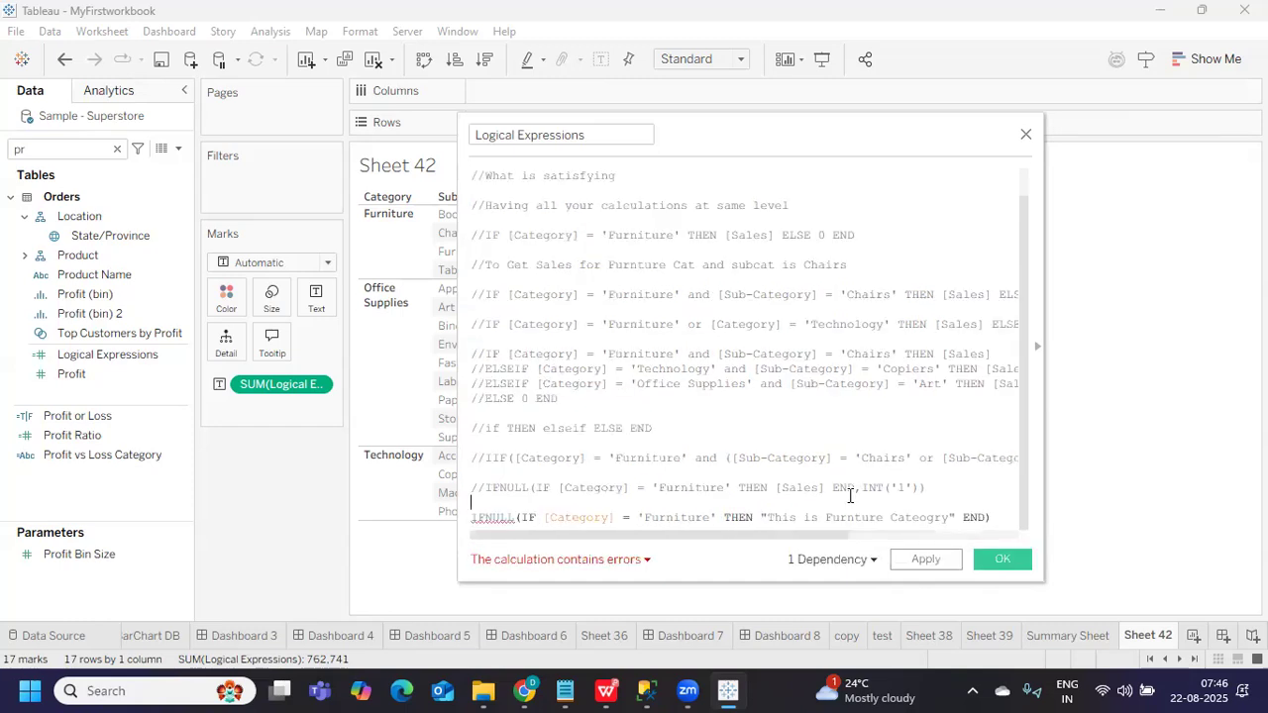
pyautogui.keyDown('shift'); pyautogui.click(500, 518); pyautogui.keyUp('shift')
pyautogui.press('BackSpace')
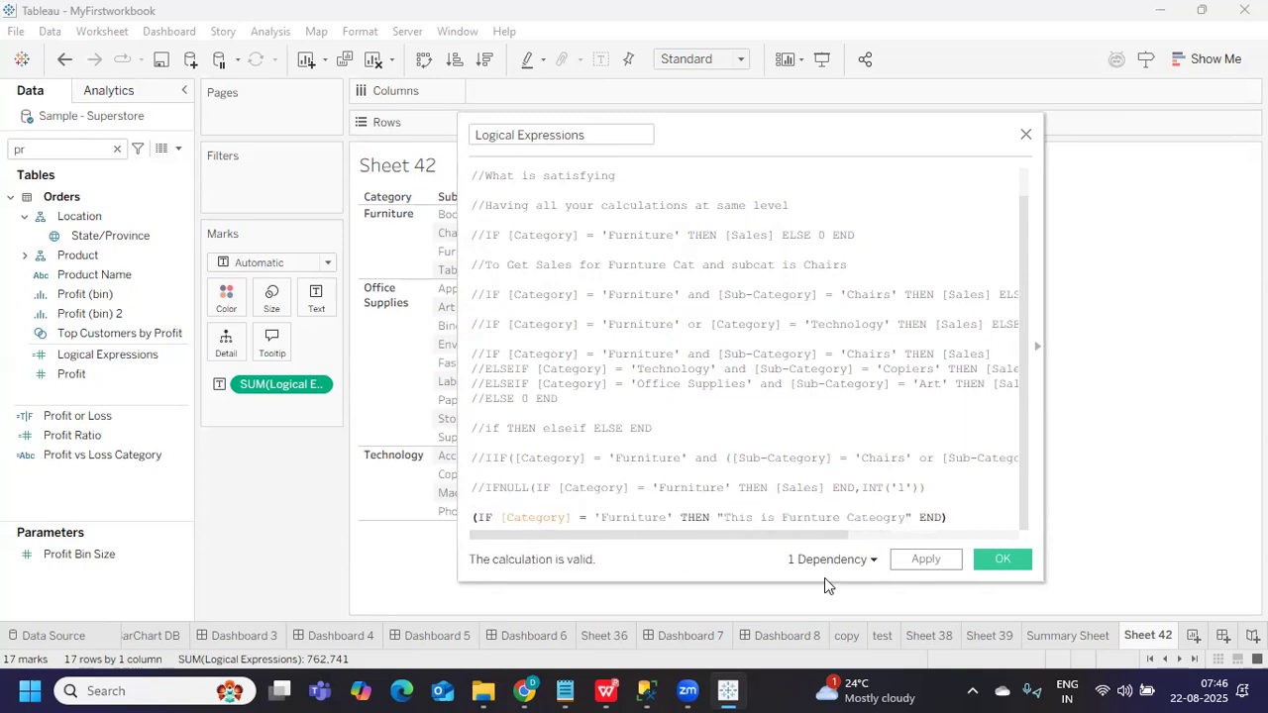
pyautogui.click(920, 559)
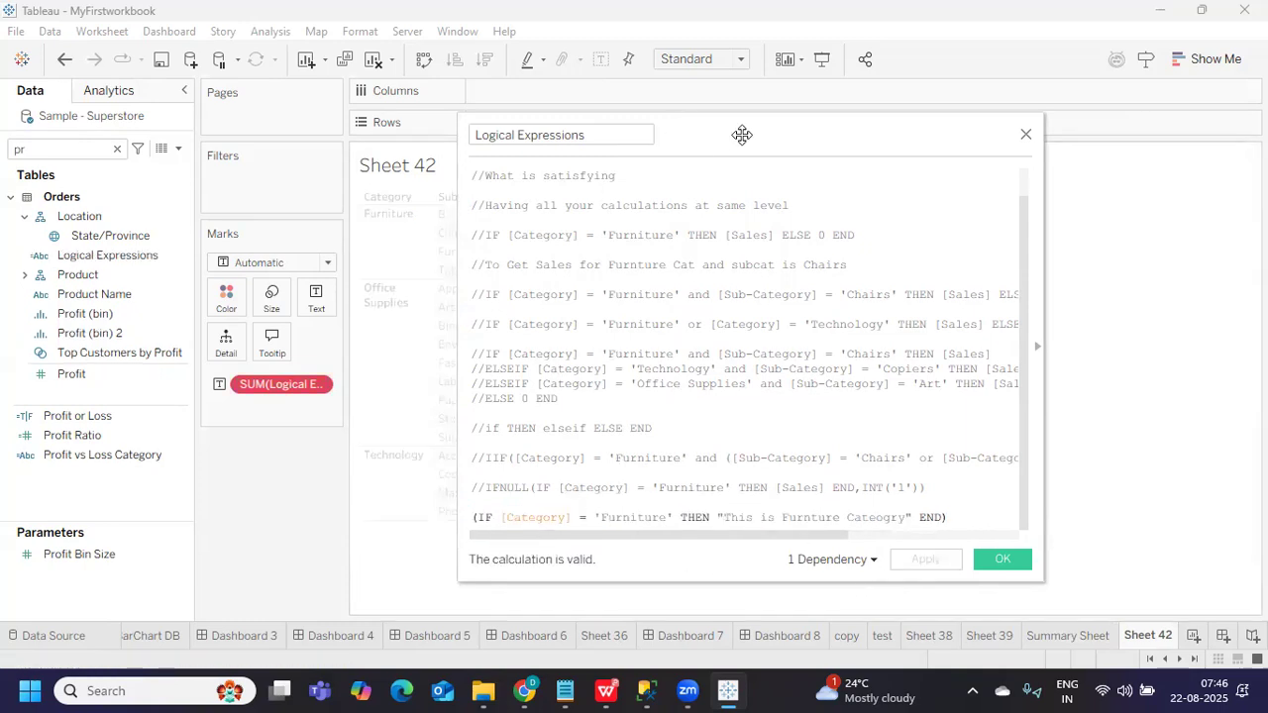
# Replace the SUM pill with Logical Expressions on Text and widen the text column
pyautogui.moveTo(742, 134); pyautogui.dragTo(952, 137)
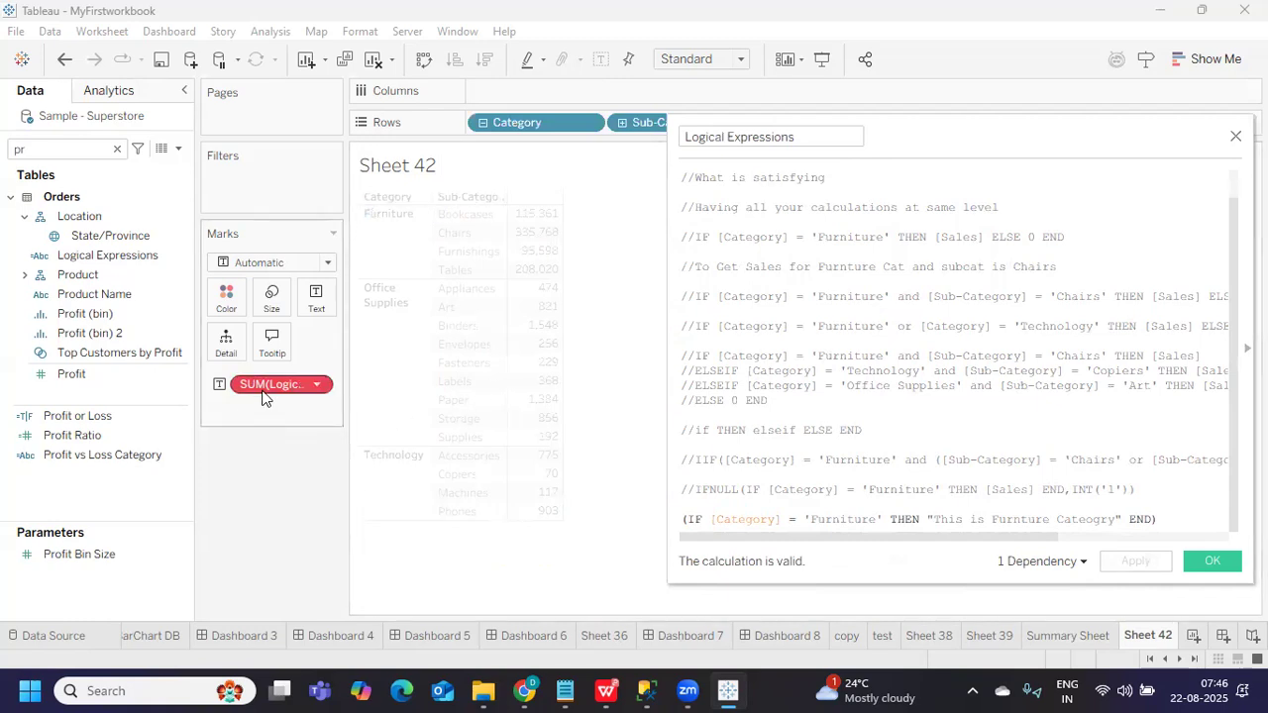
pyautogui.moveTo(277, 393)
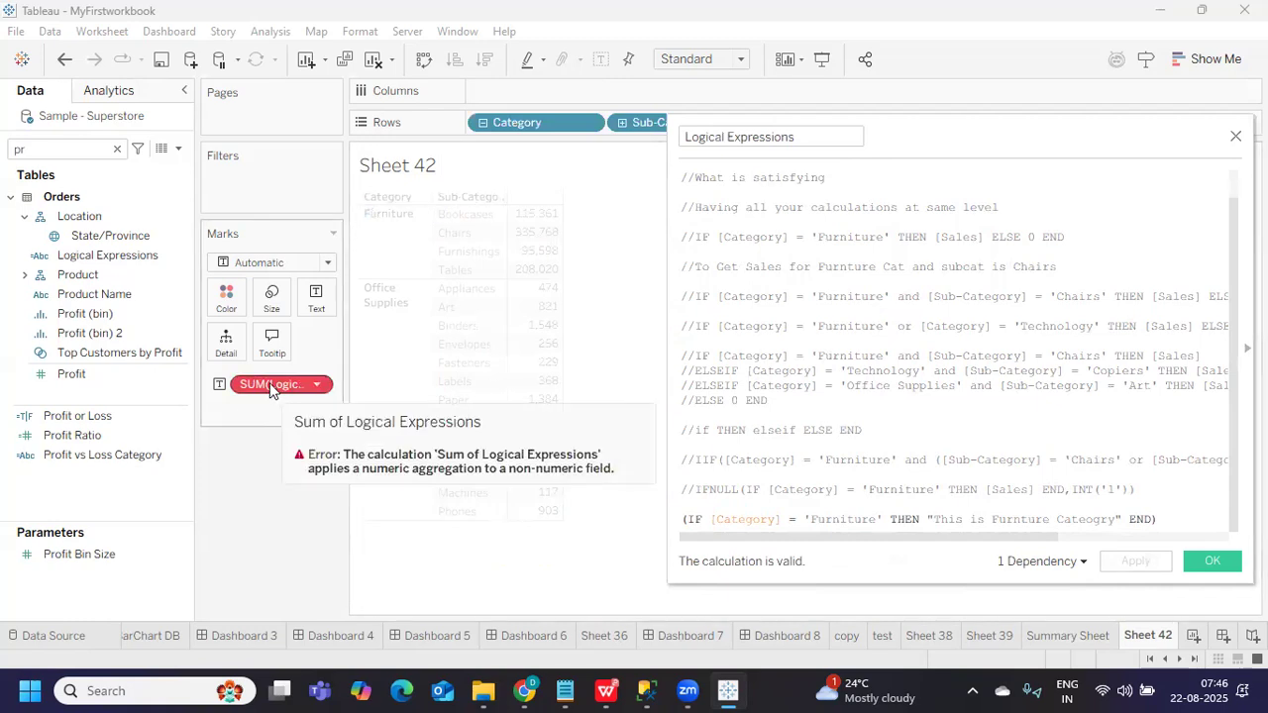
pyautogui.moveTo(269, 387); pyautogui.dragTo(207, 401)
pyautogui.click(99, 259)
pyautogui.moveTo(99, 268); pyautogui.dragTo(318, 299)
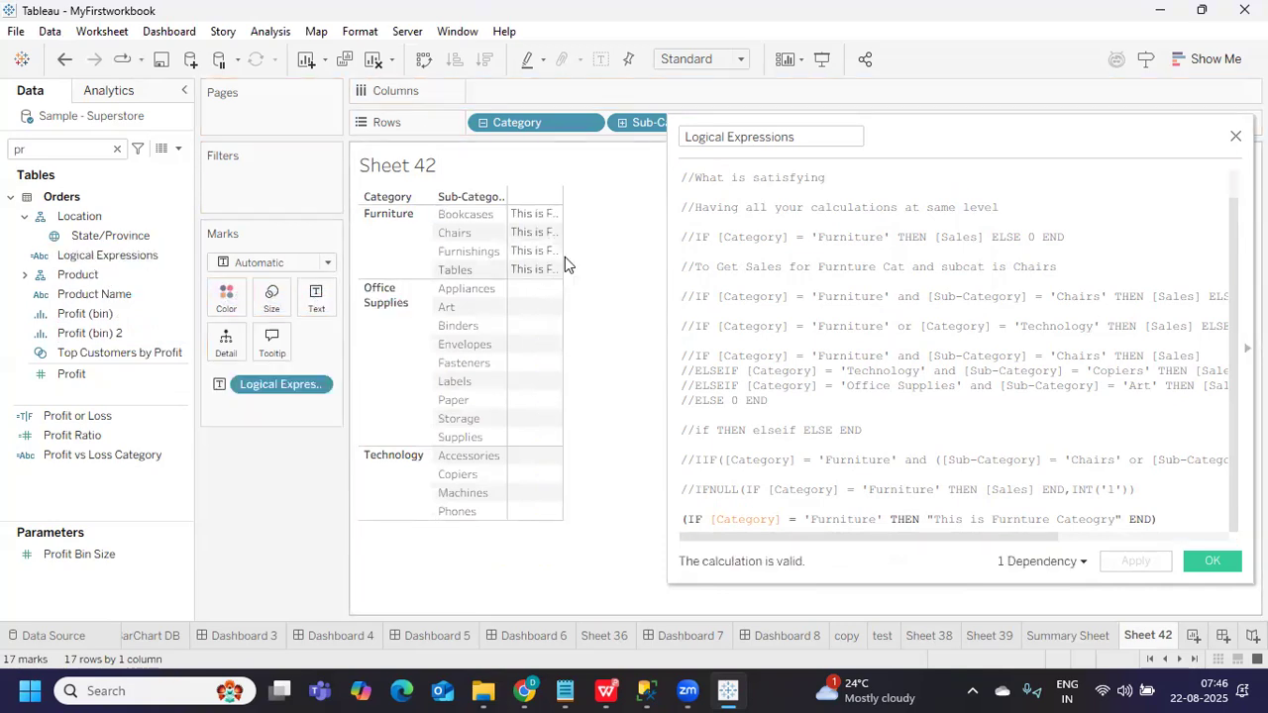
pyautogui.moveTo(563, 263); pyautogui.dragTo(674, 278)
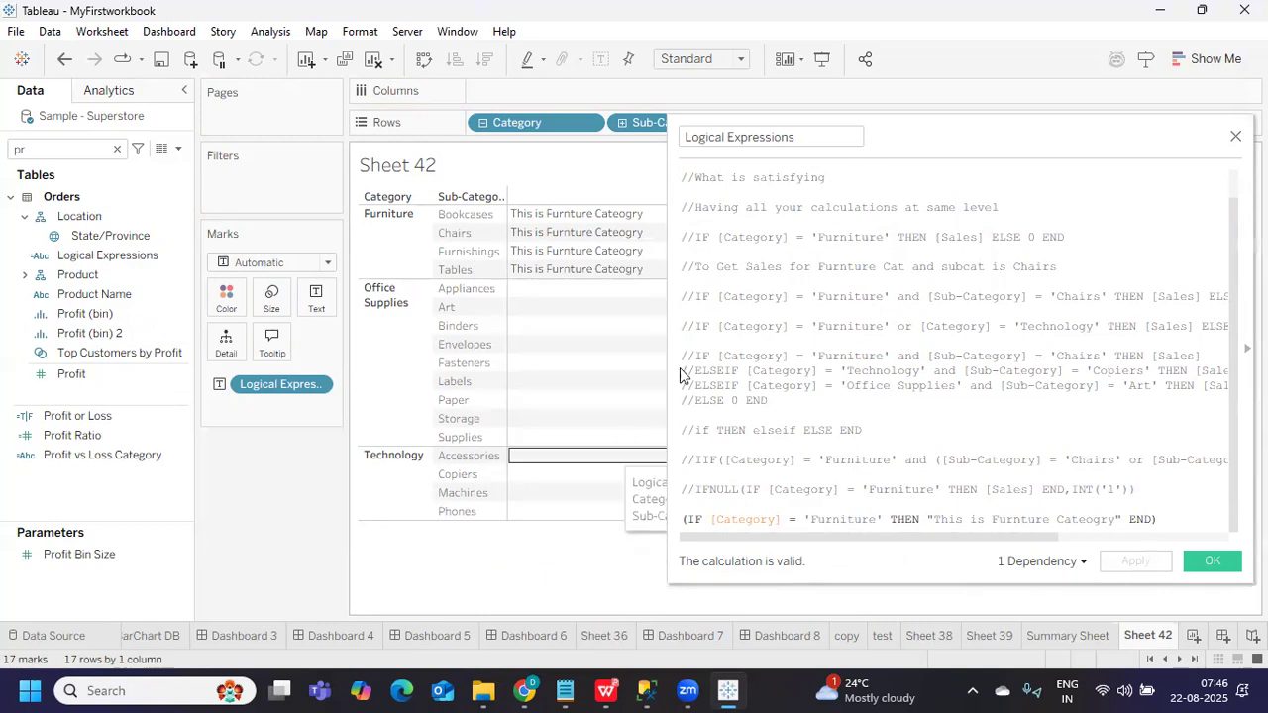
# Readjust the Sub-Category column width and widen the editor to show full formula lines
pyautogui.moveTo(903, 141); pyautogui.dragTo(746, 142)
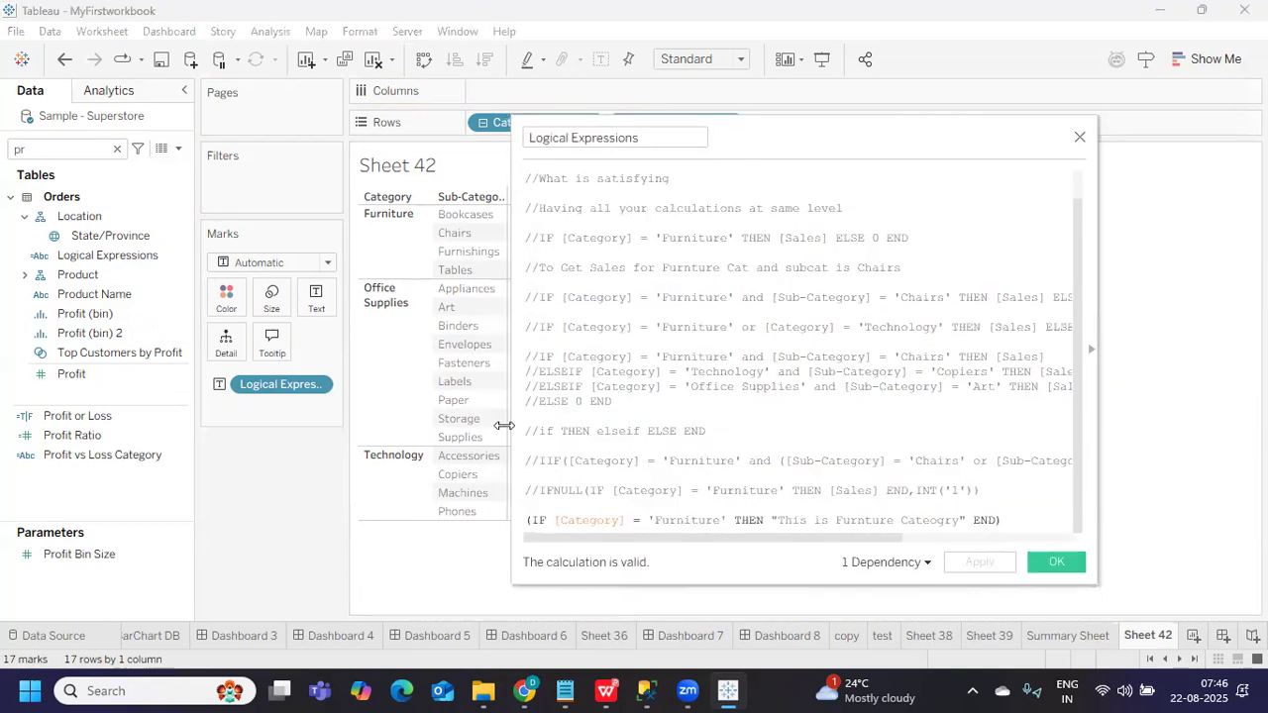
pyautogui.moveTo(505, 425); pyautogui.dragTo(337, 408)
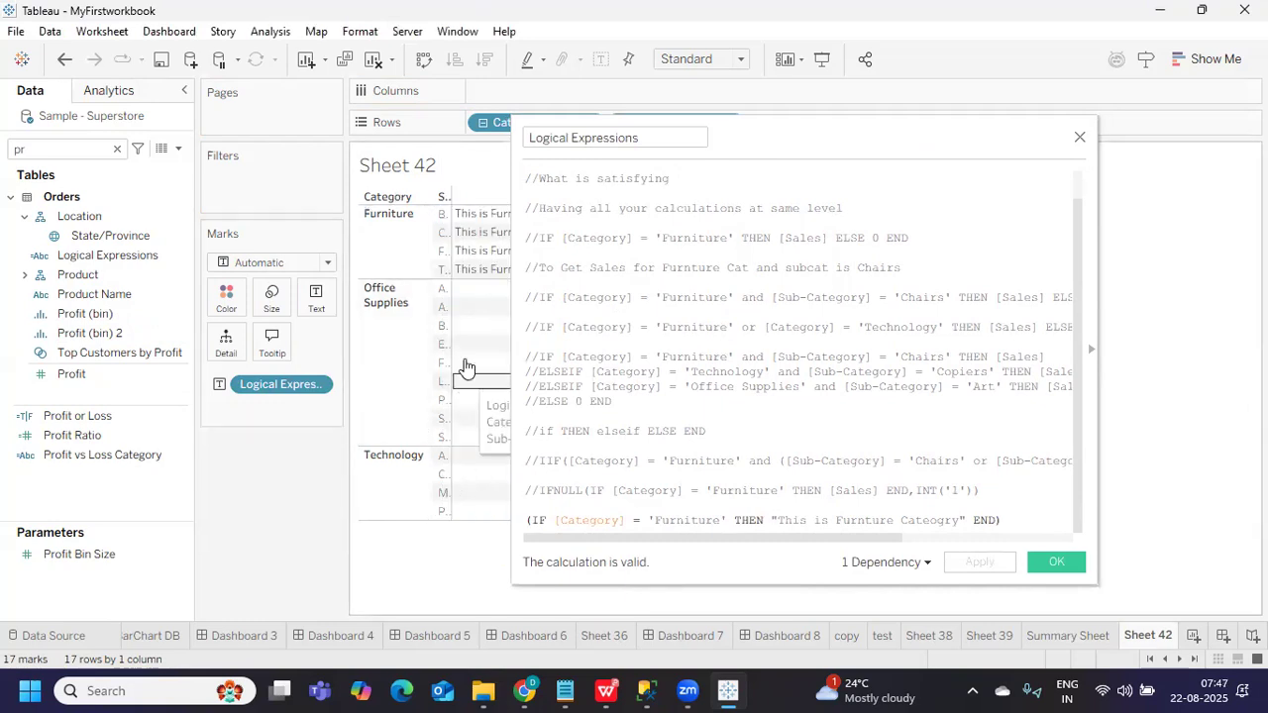
pyautogui.click(449, 347)
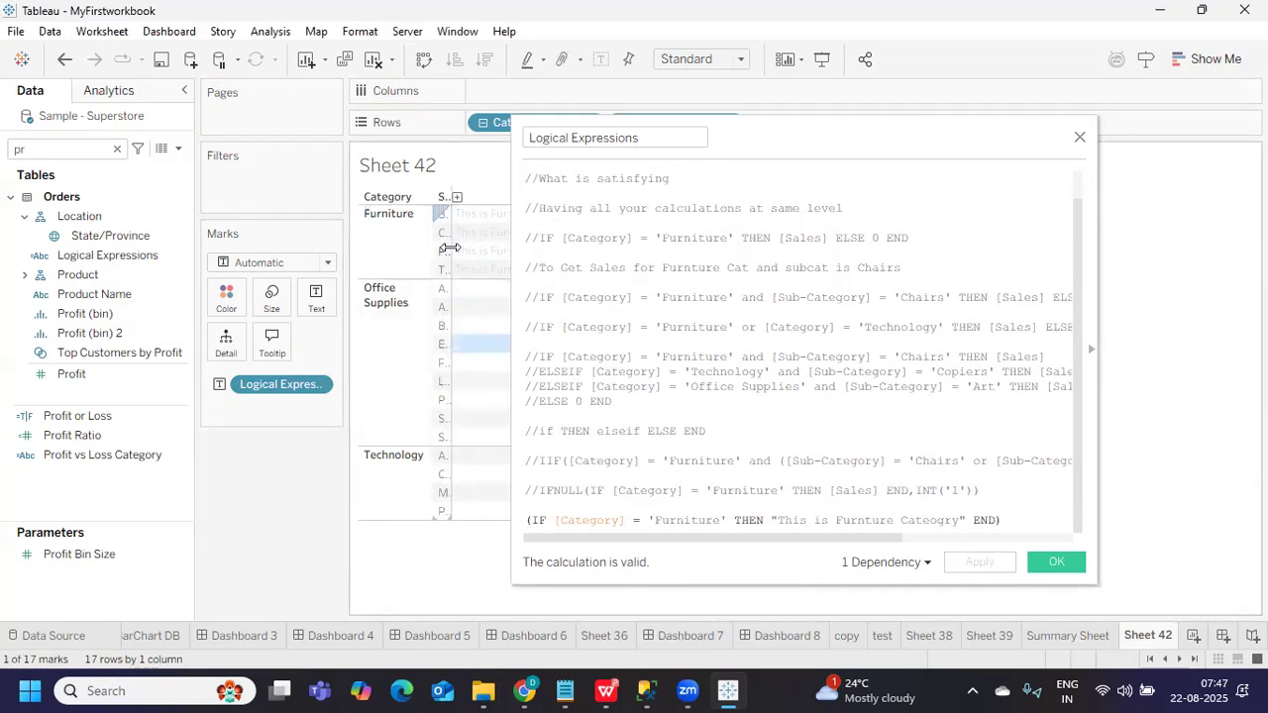
pyautogui.moveTo(451, 246); pyautogui.dragTo(511, 248)
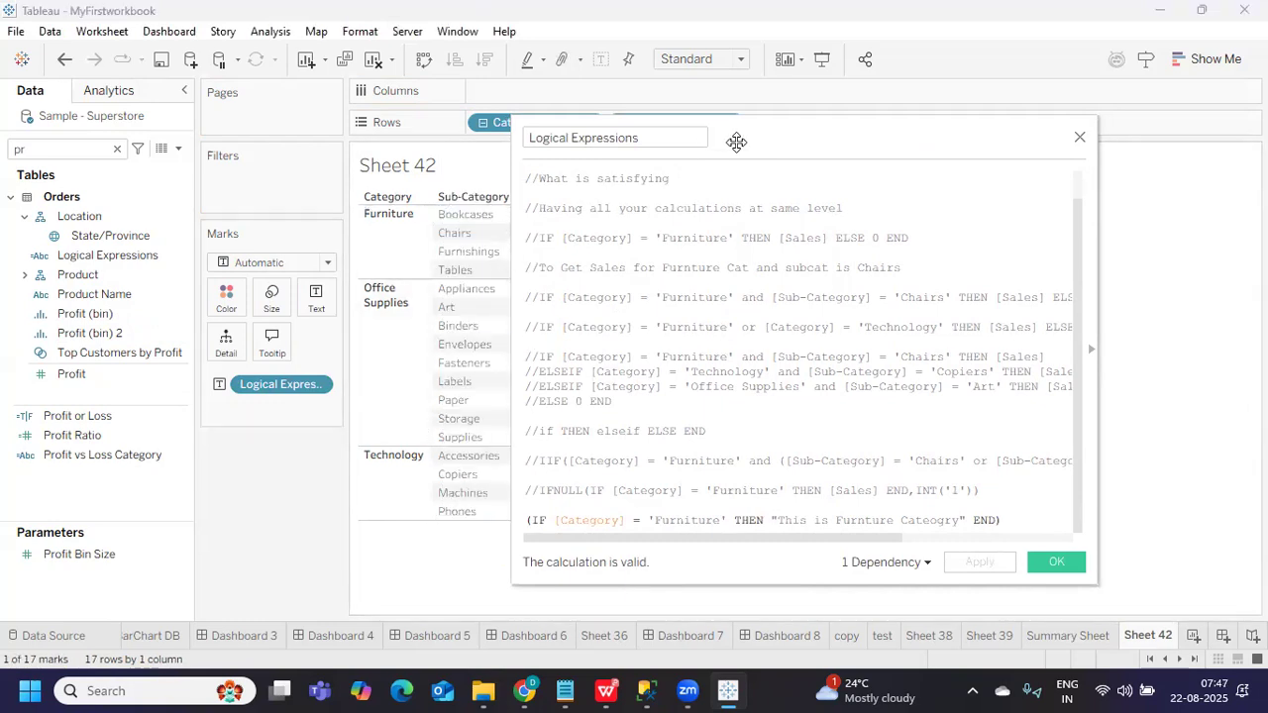
pyautogui.moveTo(738, 138); pyautogui.dragTo(829, 93)
pyautogui.moveTo(860, 476); pyautogui.dragTo(1060, 473)
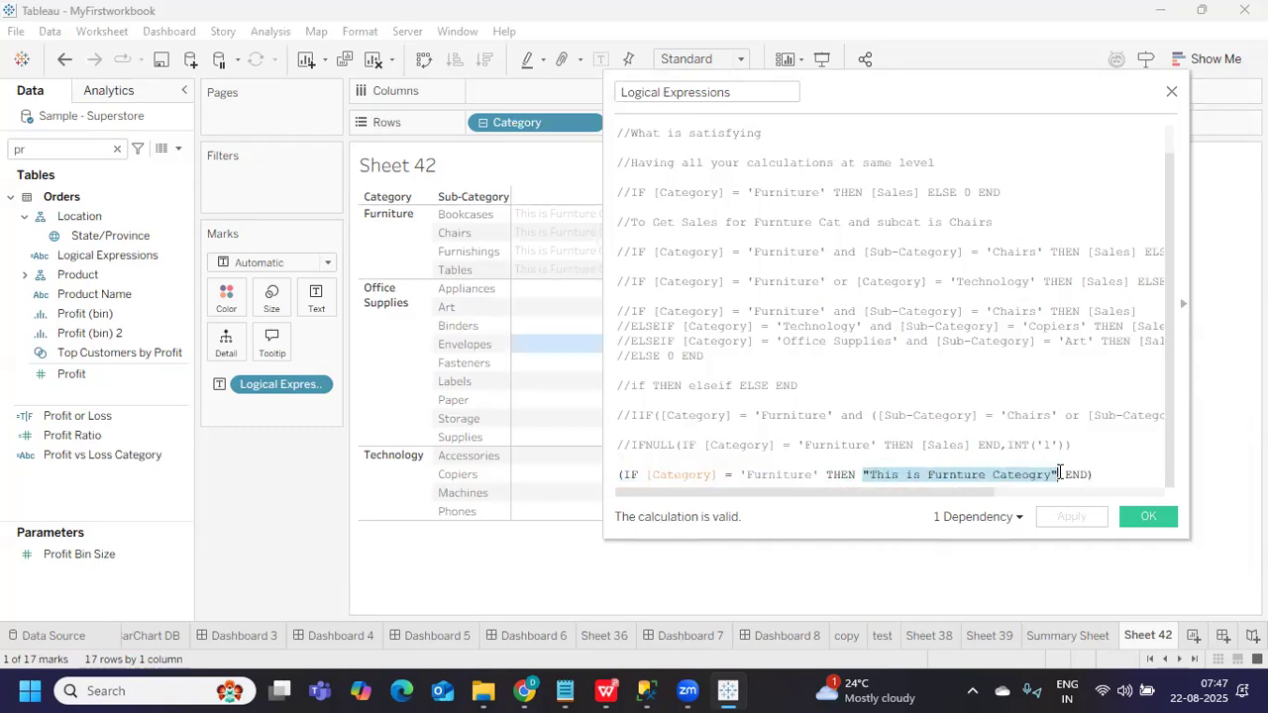
pyautogui.moveTo(607, 446); pyautogui.dragTo(358, 414)
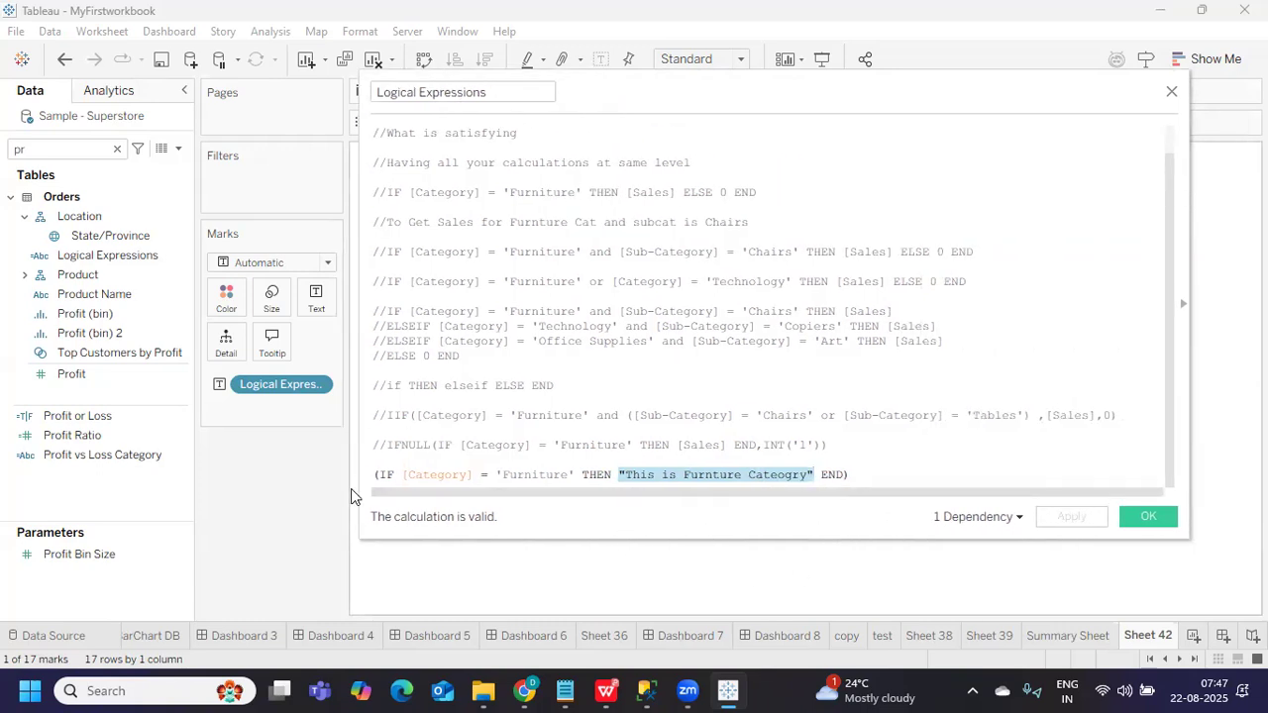
pyautogui.click(375, 477)
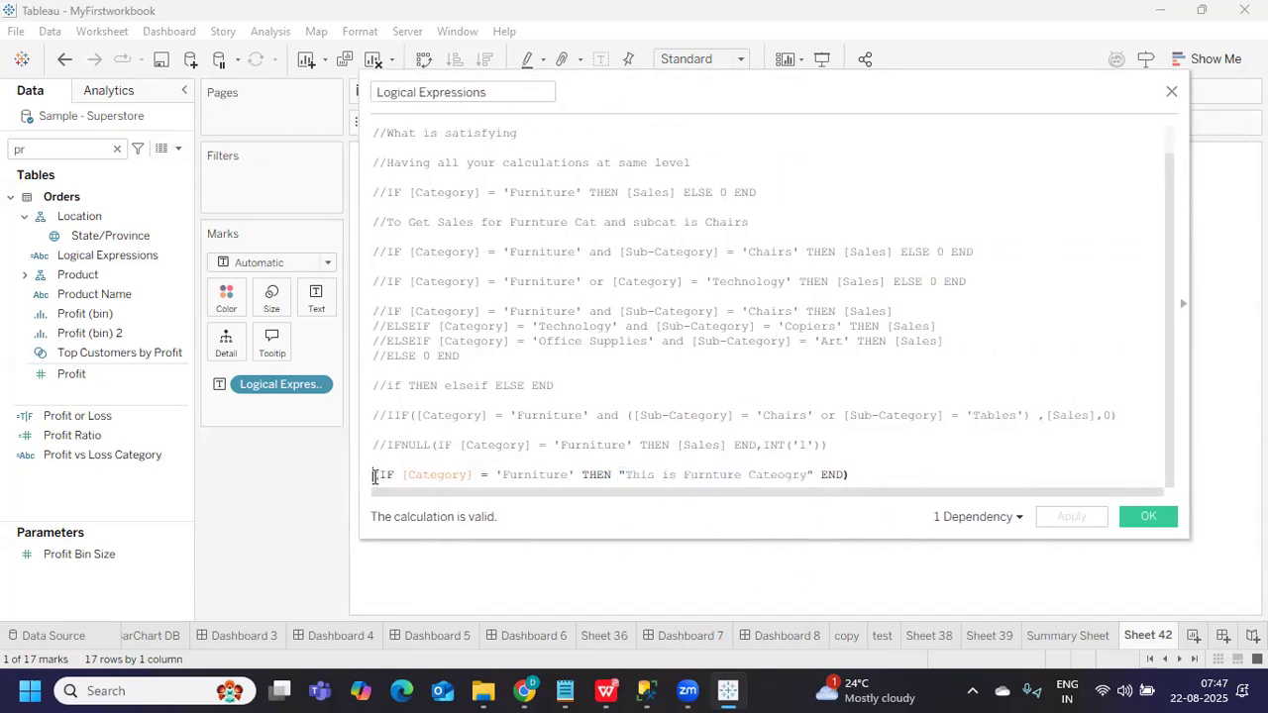
# Insert an IFNULL( opening on a new line above the IF expression
pyautogui.write('ifnu')
pyautogui.press('BackSpace')
pyautogui.press('BackSpace')
pyautogui.press('BackSpace')
pyautogui.press('BackSpace')
pyautogui.press('Return')
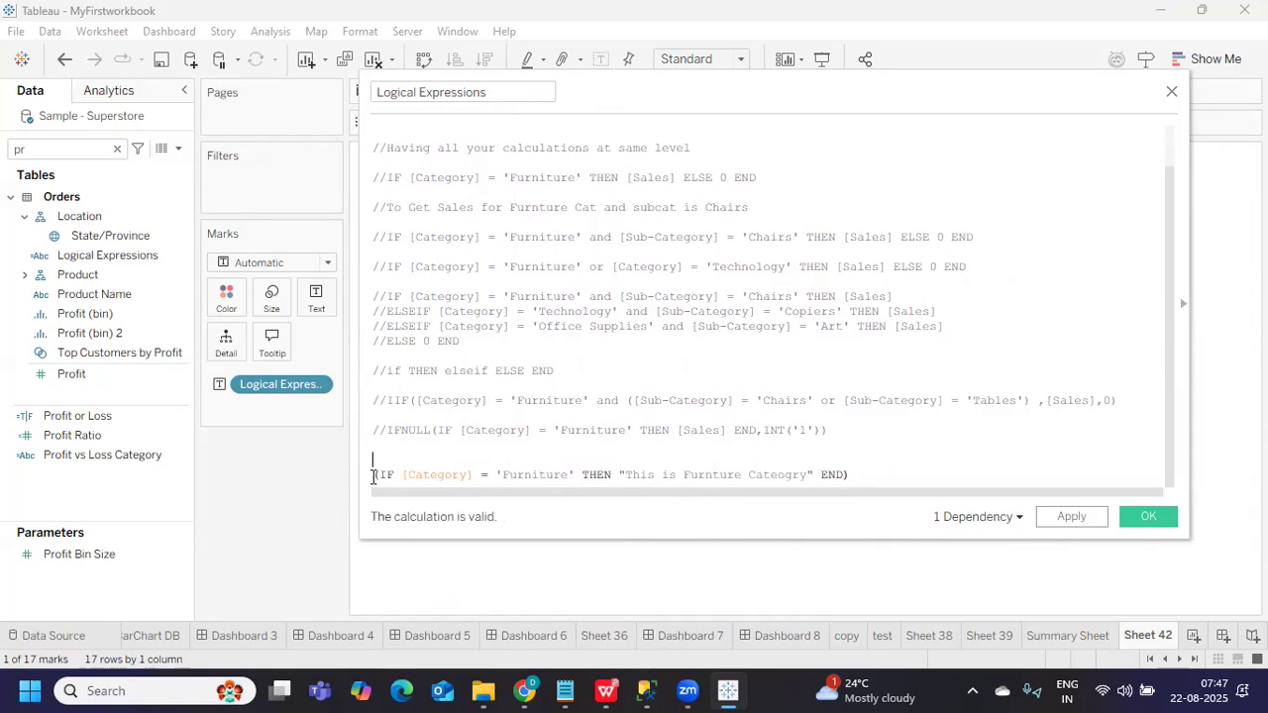
pyautogui.write('ifnu')
pyautogui.press('Return')
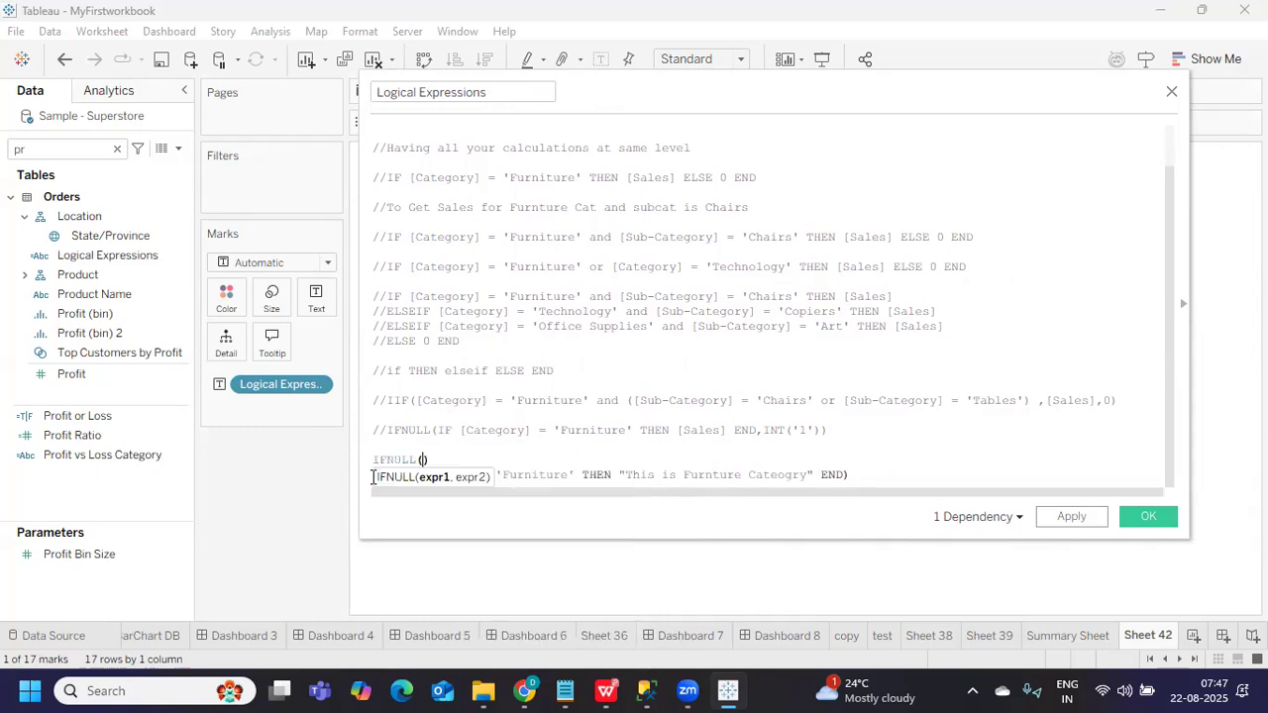
pyautogui.press('Delete')
pyautogui.click(373, 475)
pyautogui.write('(')
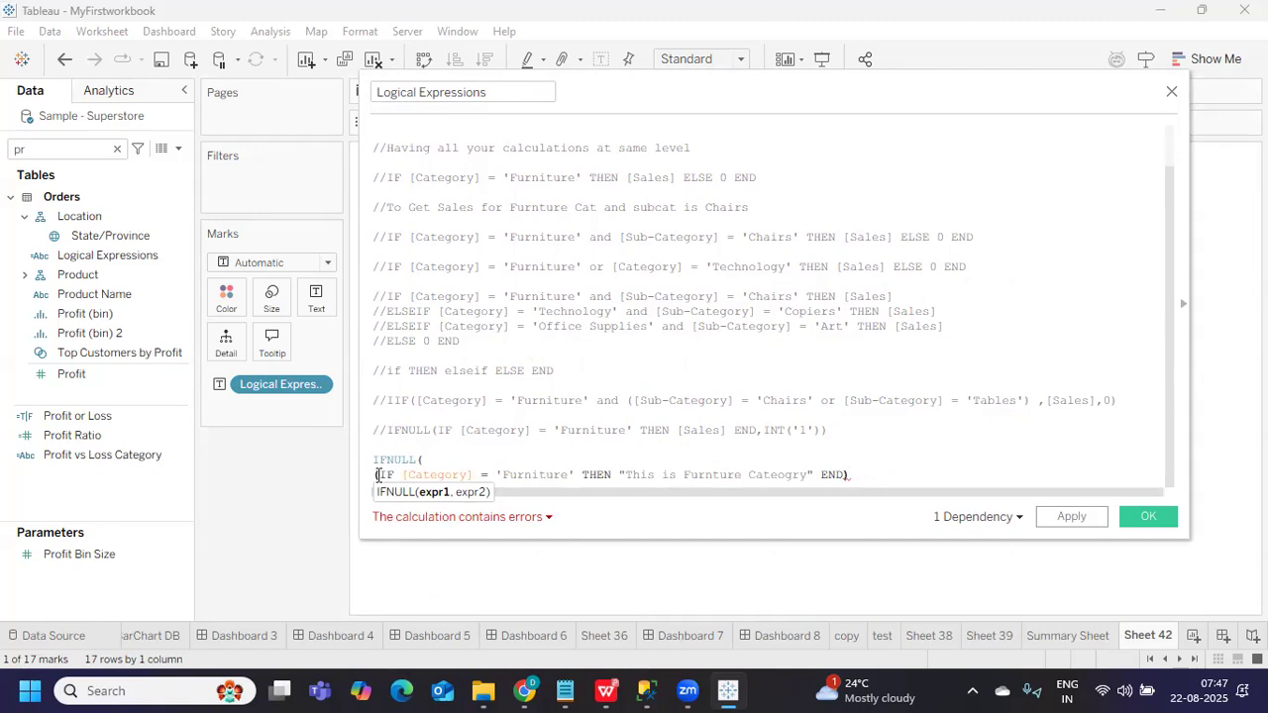
# Add ,"Unknown Cateogry") as the IFNULL fallback after END) and apply
pyautogui.moveTo(377, 460); pyautogui.dragTo(423, 461)
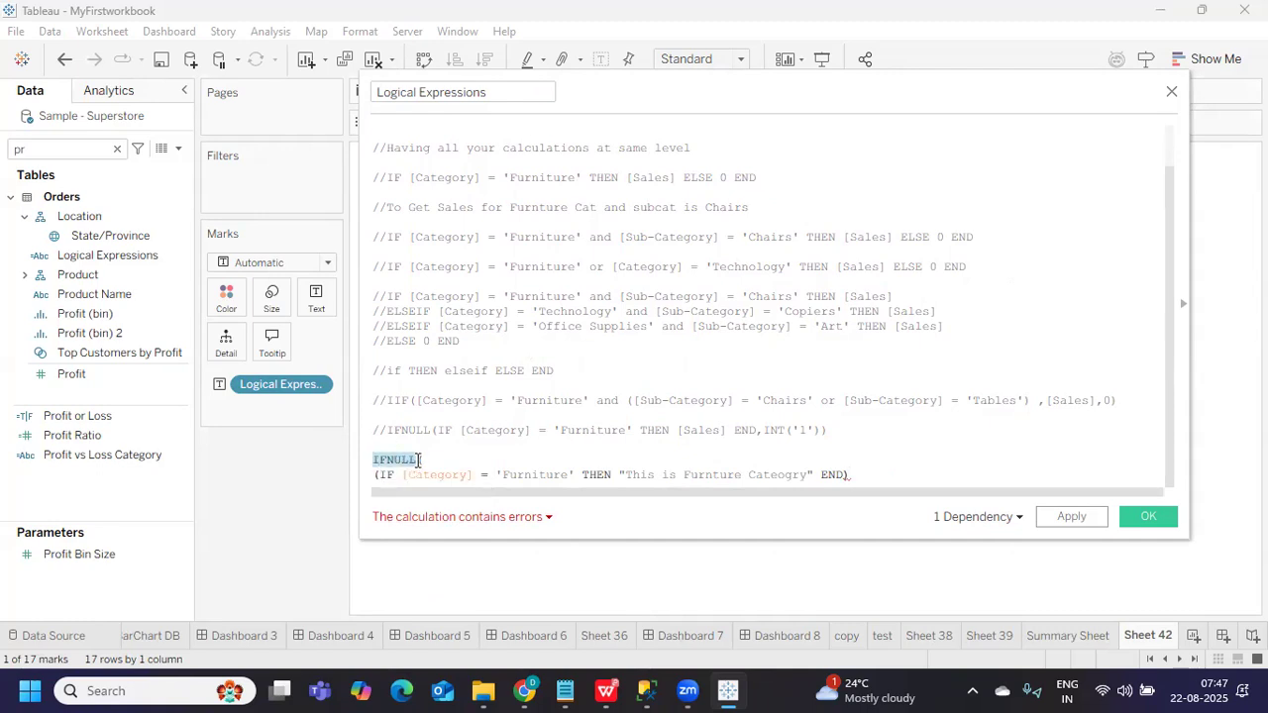
pyautogui.click(870, 487)
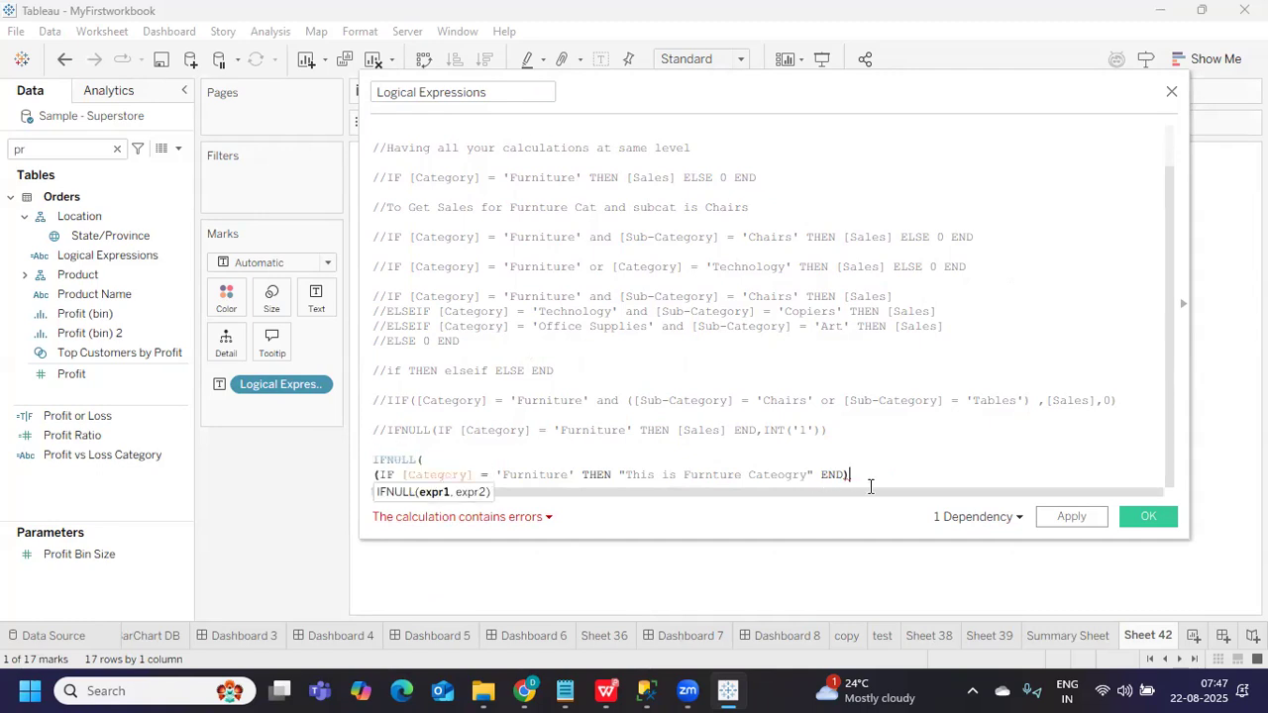
pyautogui.write(',')
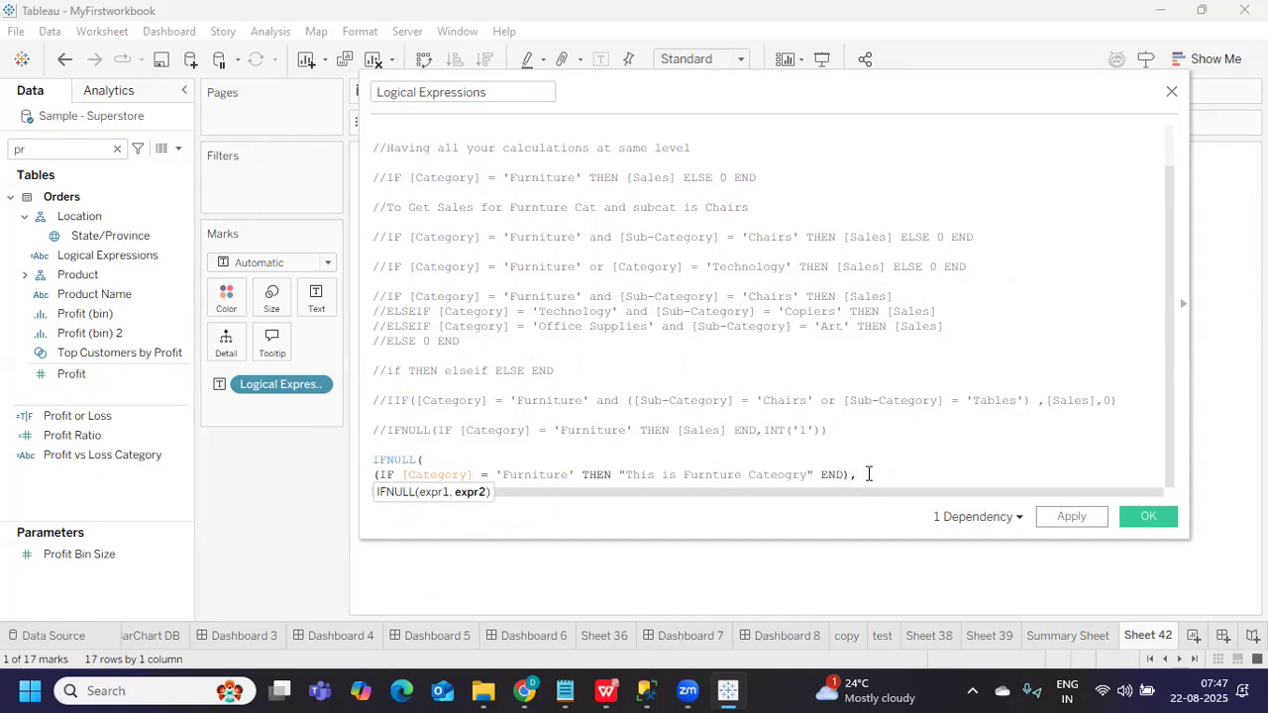
pyautogui.write('"Unknown Cateogry')
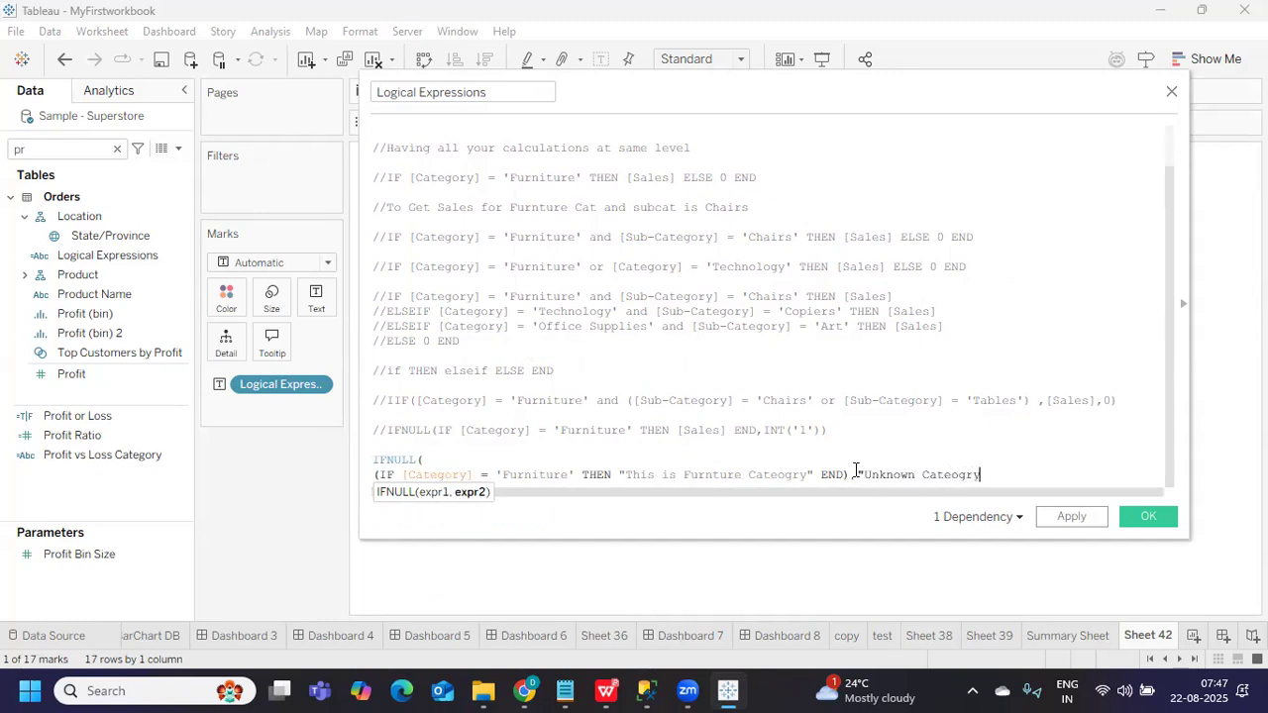
pyautogui.write('")')
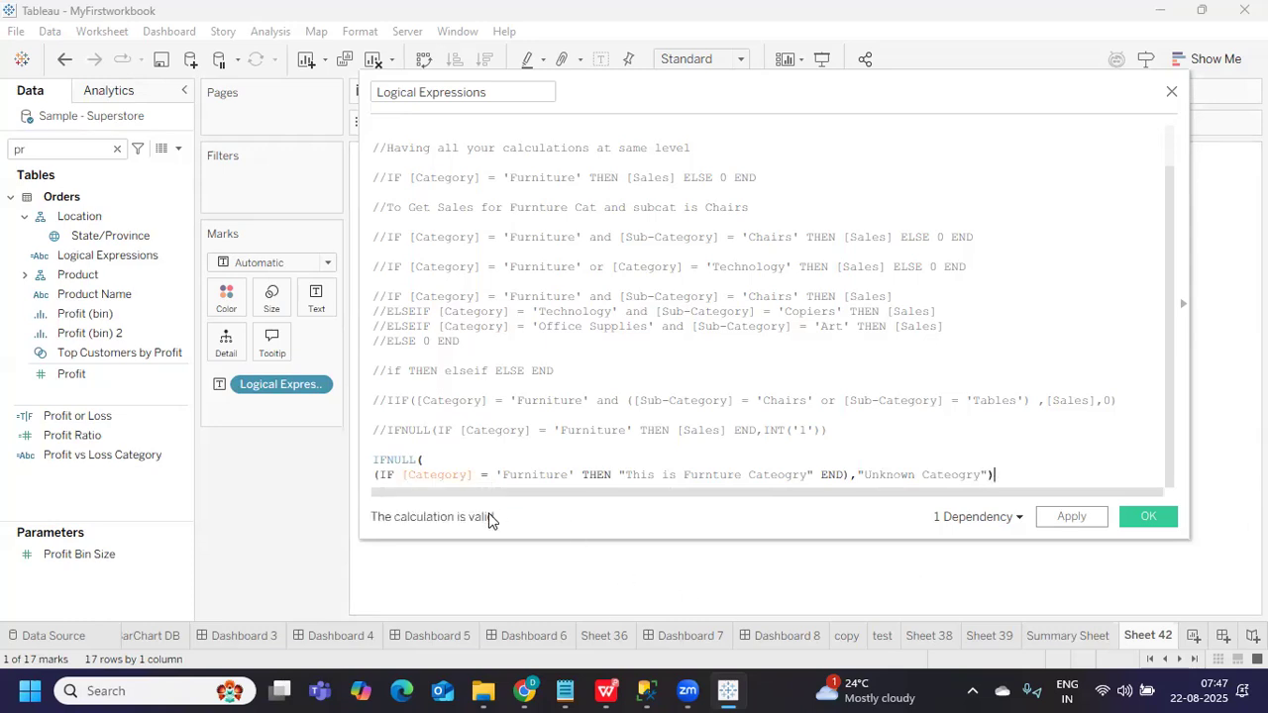
pyautogui.moveTo(466, 475); pyautogui.dragTo(699, 475)
pyautogui.moveTo(857, 476); pyautogui.dragTo(996, 478)
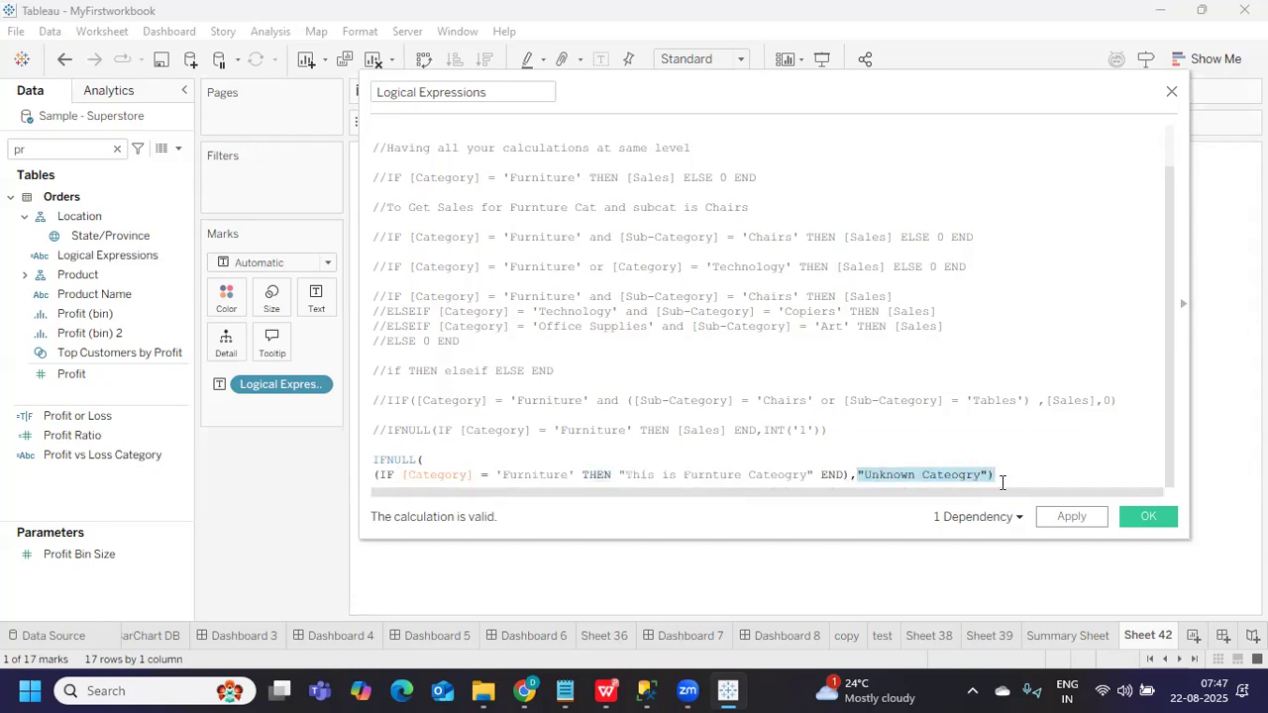
pyautogui.click(1073, 517)
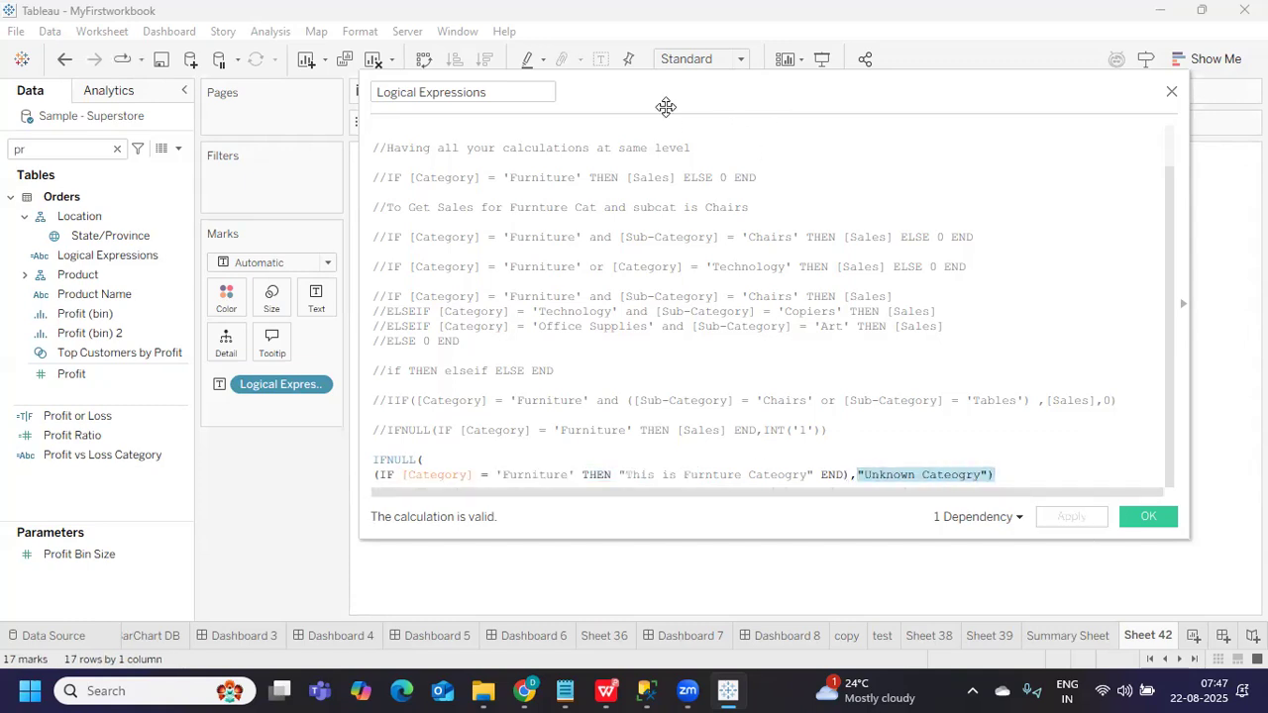
# Join the IF expression onto the IFNULL( line so the "Unknown Cateogry" formula is one line
pyautogui.moveTo(665, 93); pyautogui.dragTo(1076, 194)
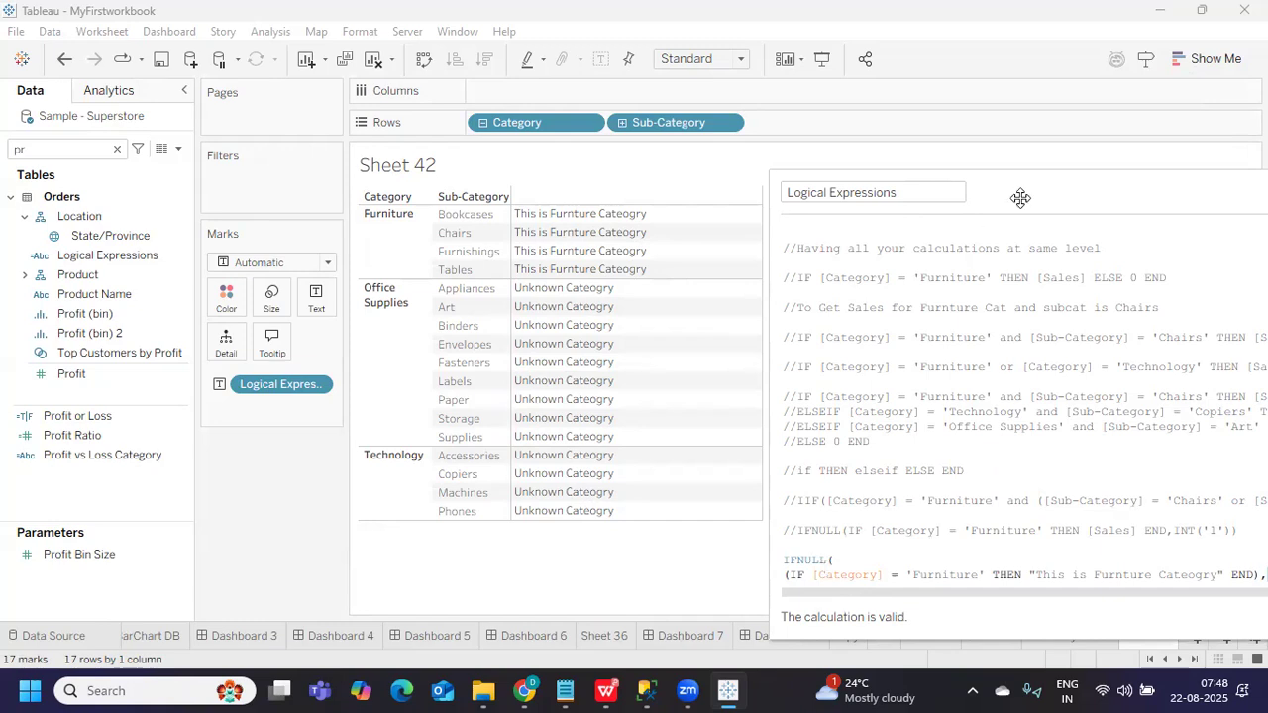
pyautogui.moveTo(1021, 198); pyautogui.dragTo(860, 128)
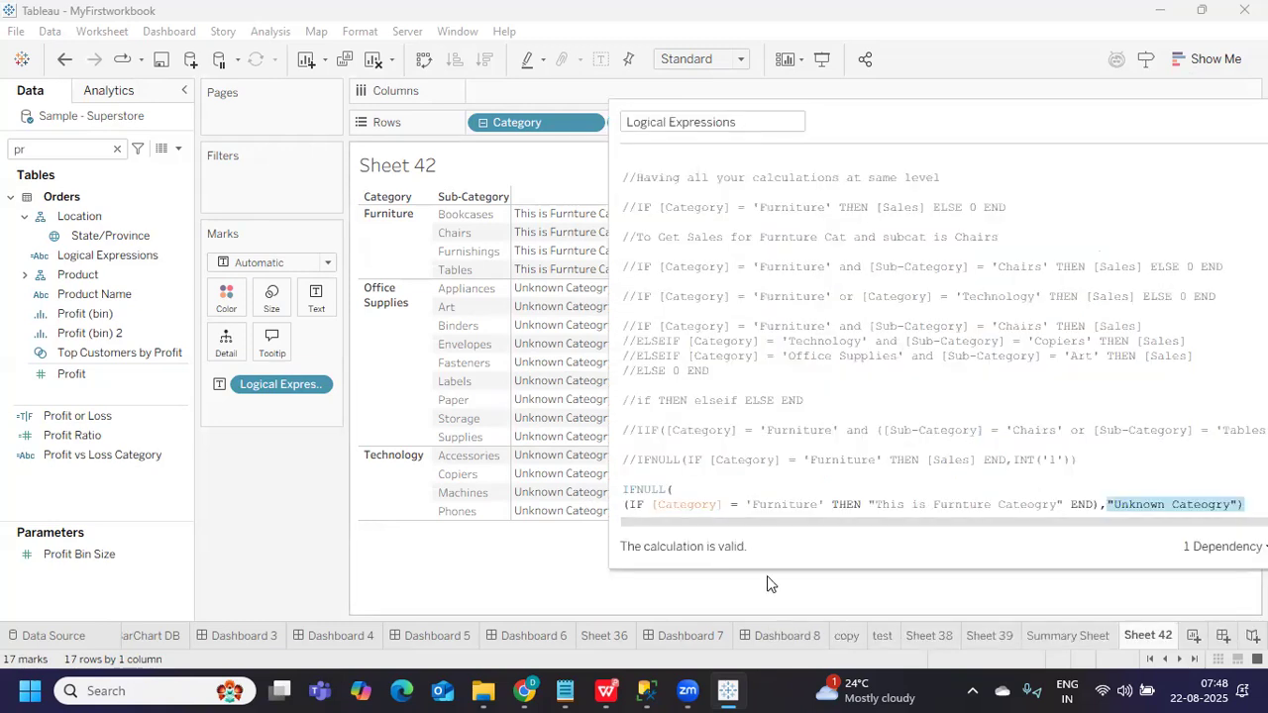
pyautogui.moveTo(769, 570); pyautogui.dragTo(769, 625)
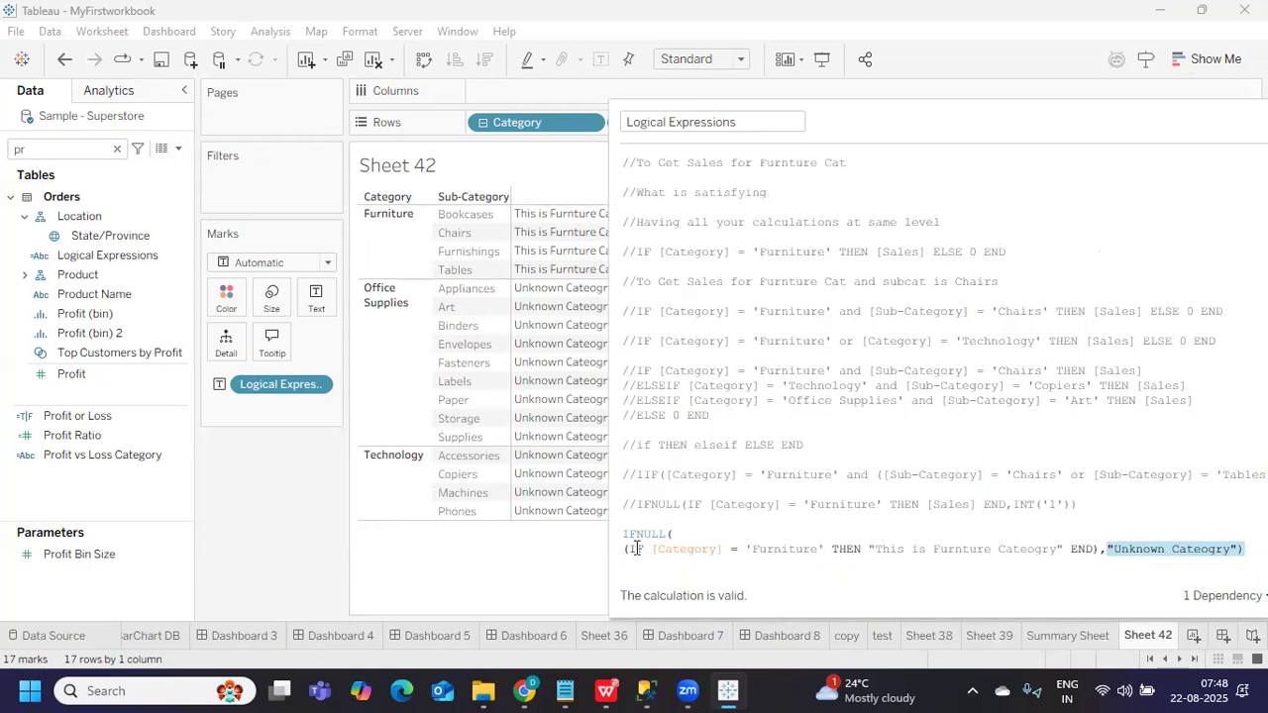
pyautogui.click(691, 535)
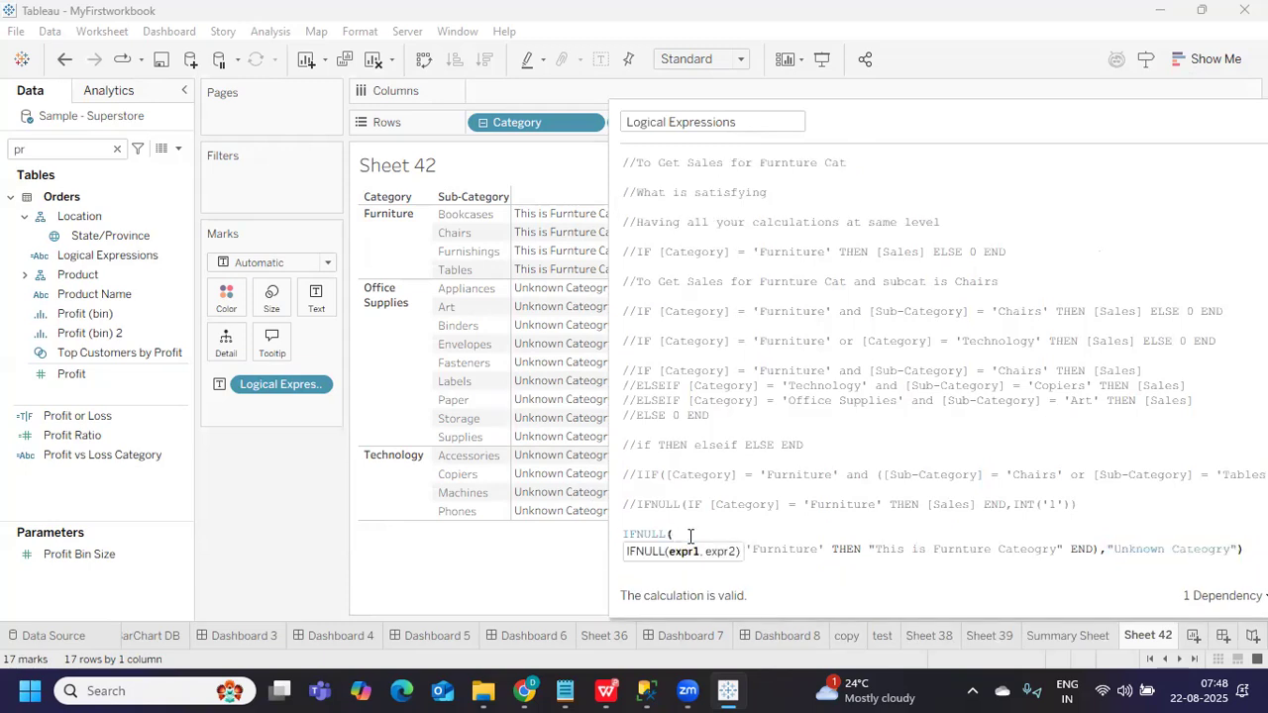
pyautogui.press('Delete')
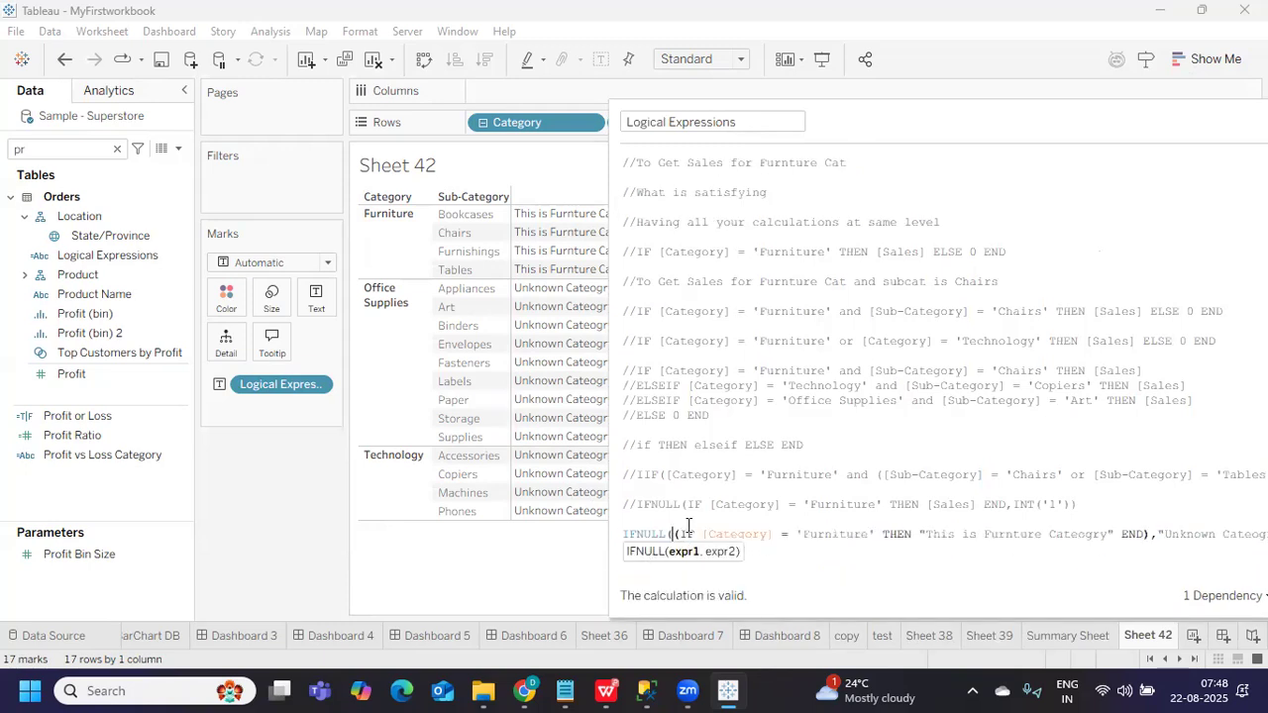
pyautogui.moveTo(1084, 506); pyautogui.dragTo(638, 503)
pyautogui.hotkey('ctrl', 'c')
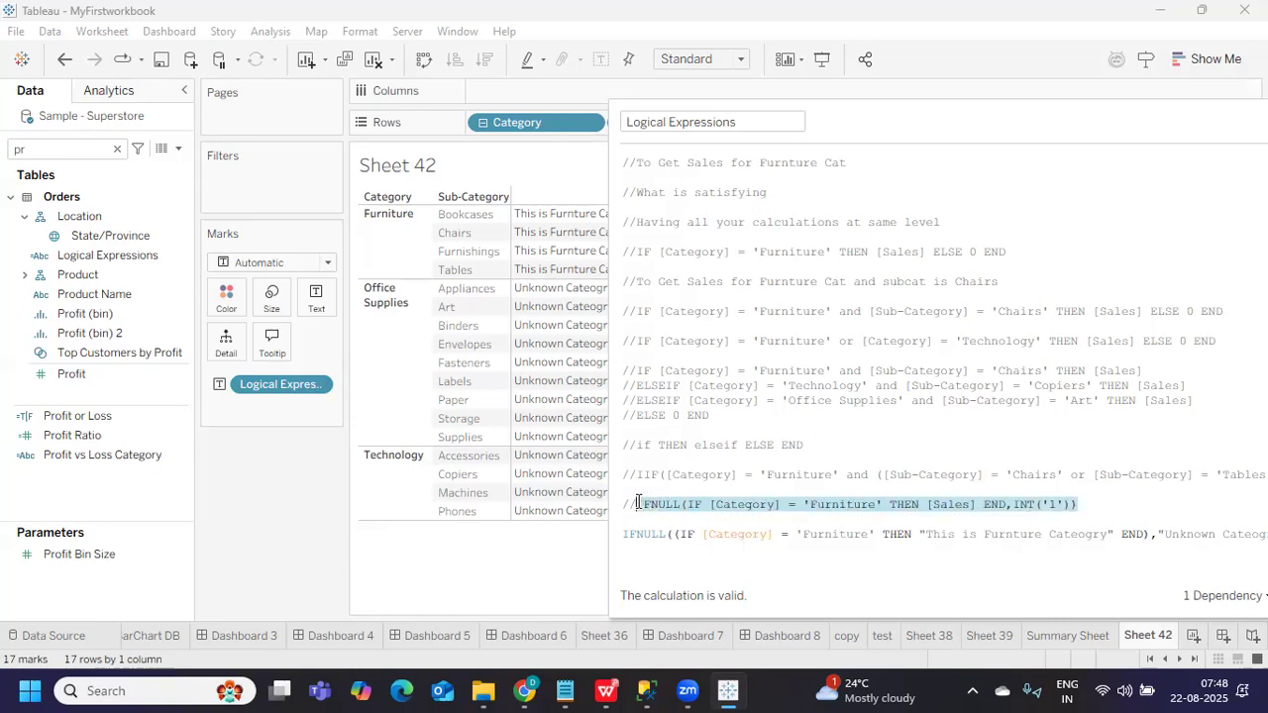
pyautogui.click(645, 564)
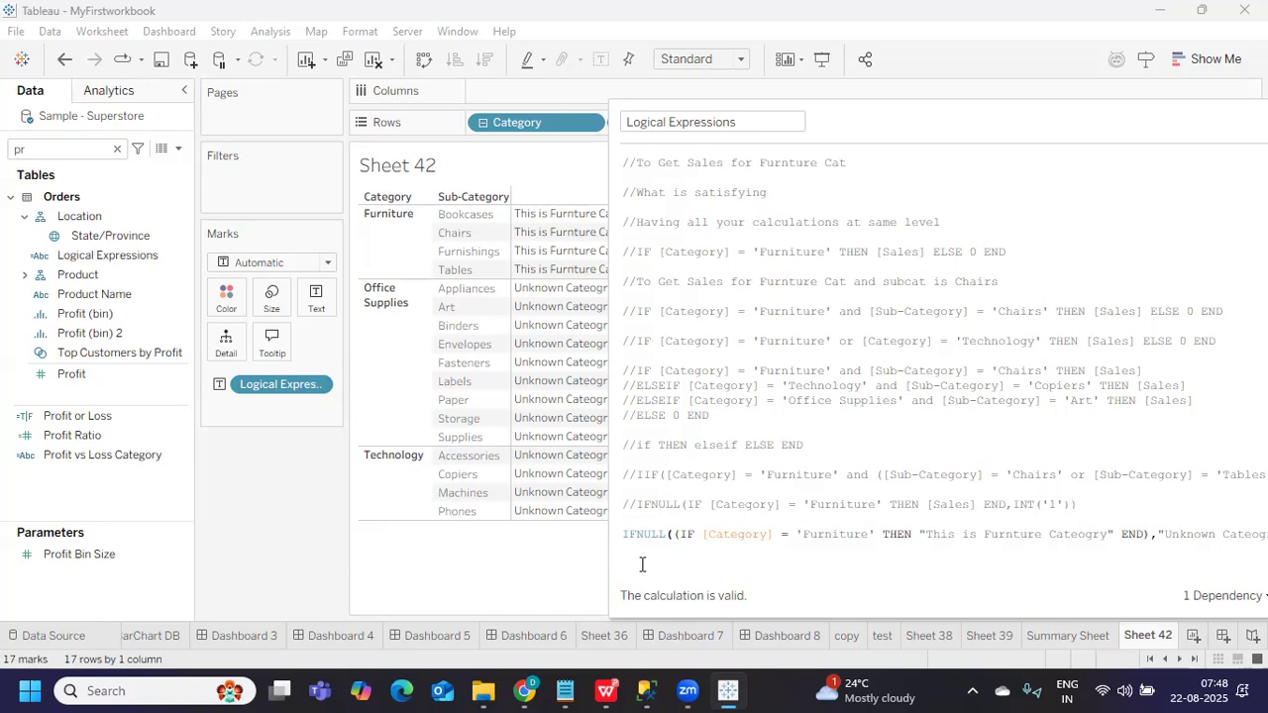
pyautogui.moveTo(865, 132); pyautogui.dragTo(669, 103)
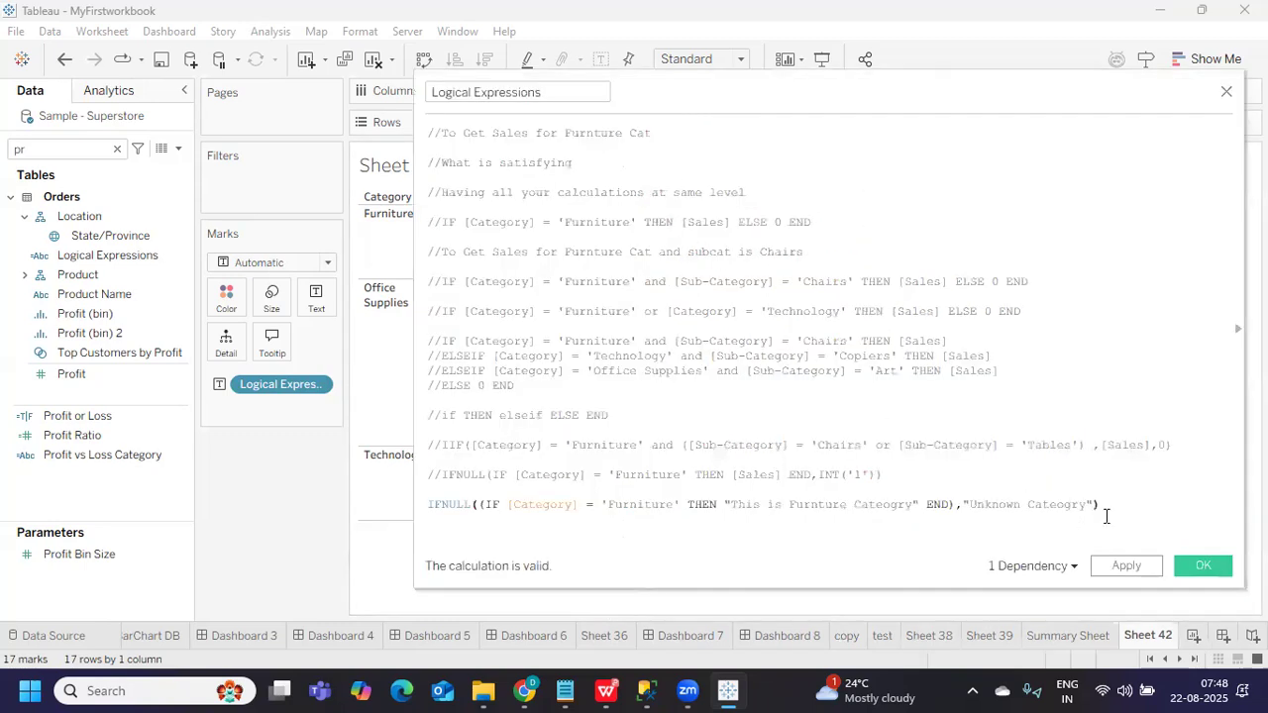
# Paste the IFNULL Sales formula on a new line and comment out the text IFNULL line
pyautogui.press('Return')
pyautogui.hotkey('ctrl', 'v')
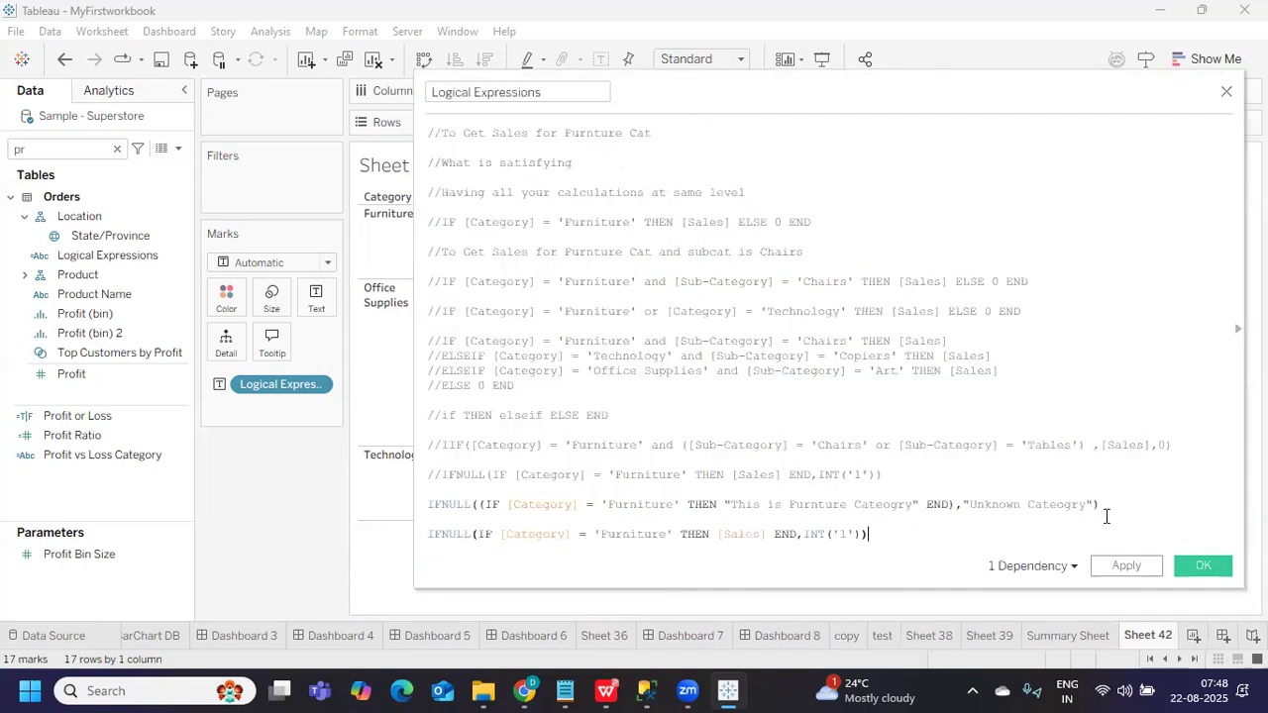
pyautogui.click(428, 508)
pyautogui.write('///')
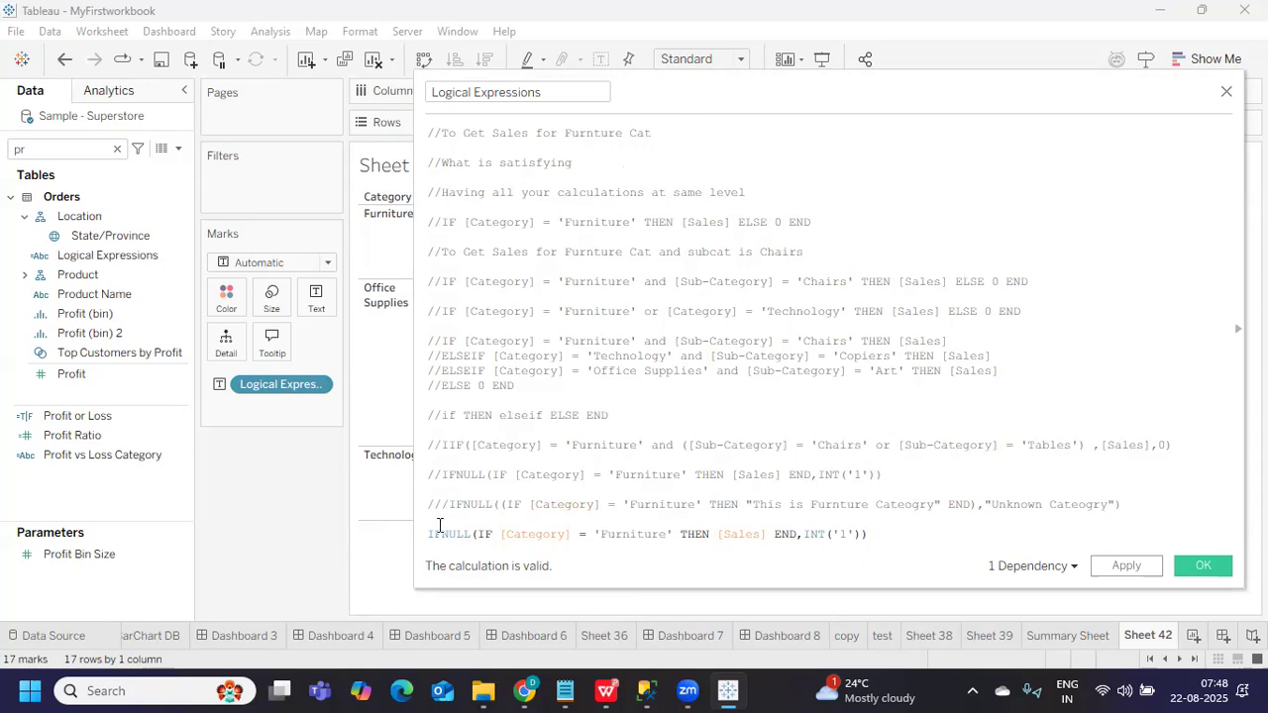
# Delete the INT('1') default and comma, and change IFNULL to ISNULL
pyautogui.moveTo(478, 534); pyautogui.dragTo(799, 538)
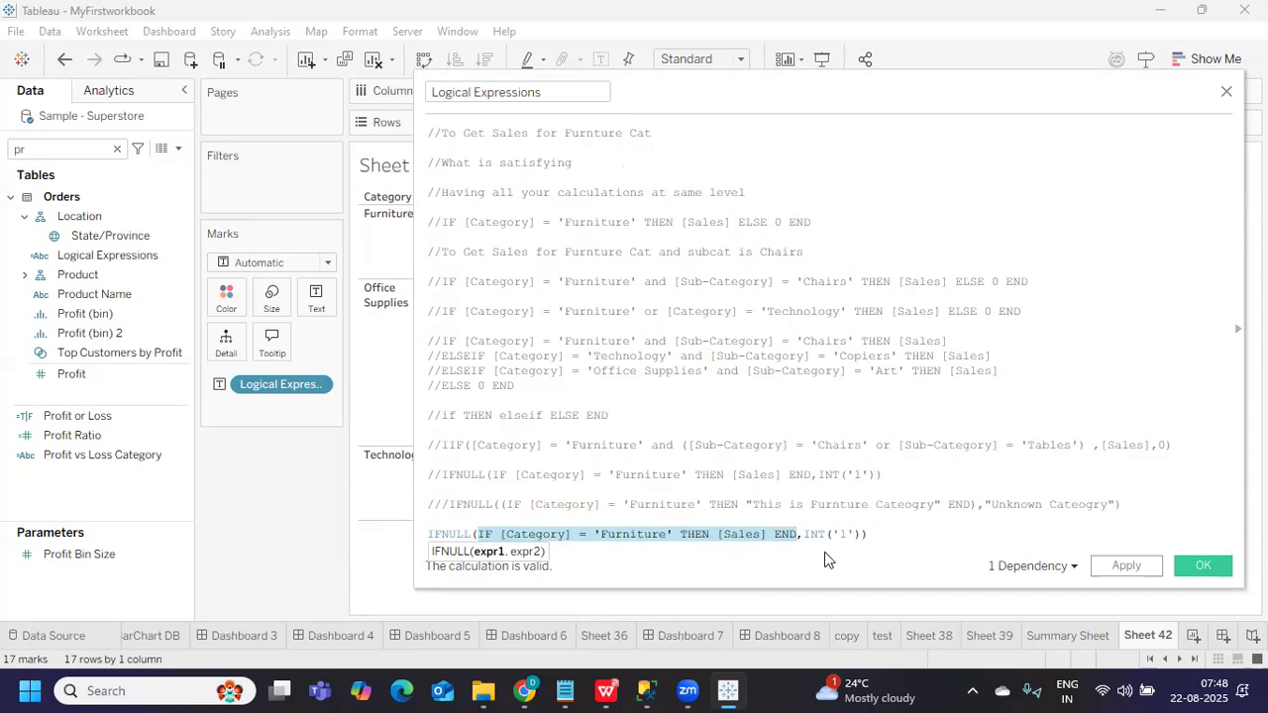
pyautogui.click(803, 536)
pyautogui.moveTo(803, 536); pyautogui.dragTo(863, 534)
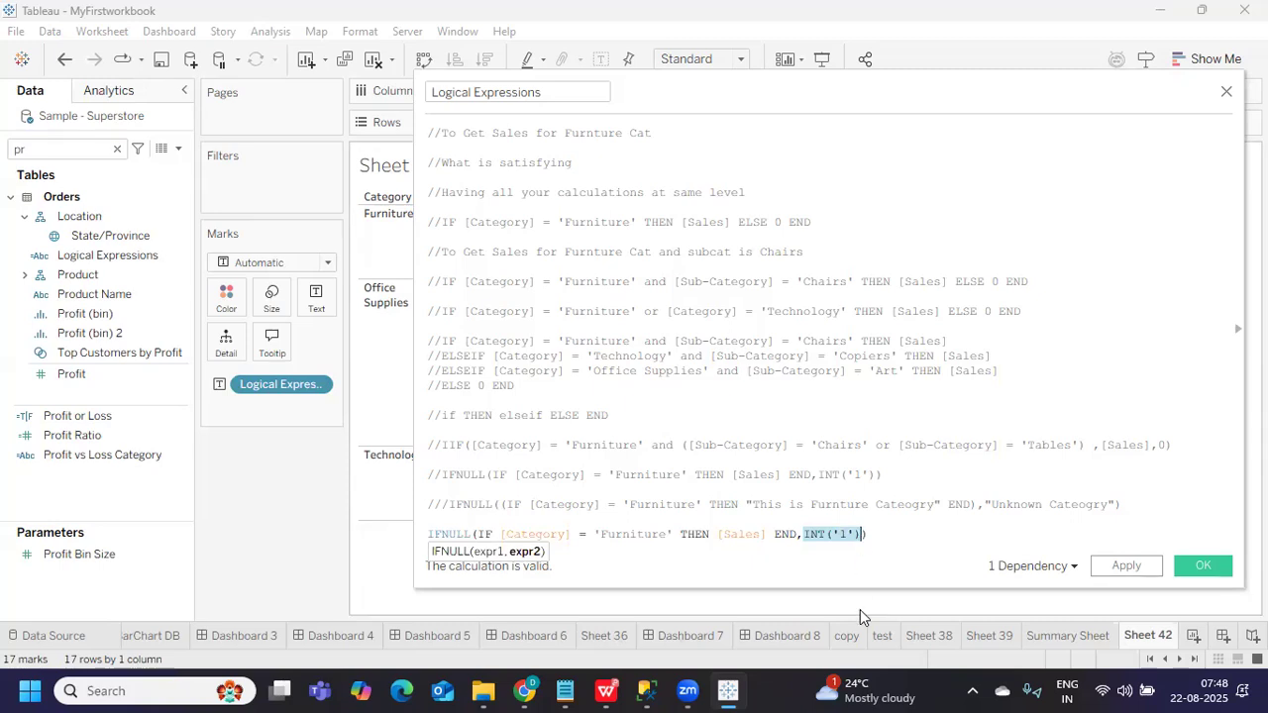
pyautogui.press('BackSpace')
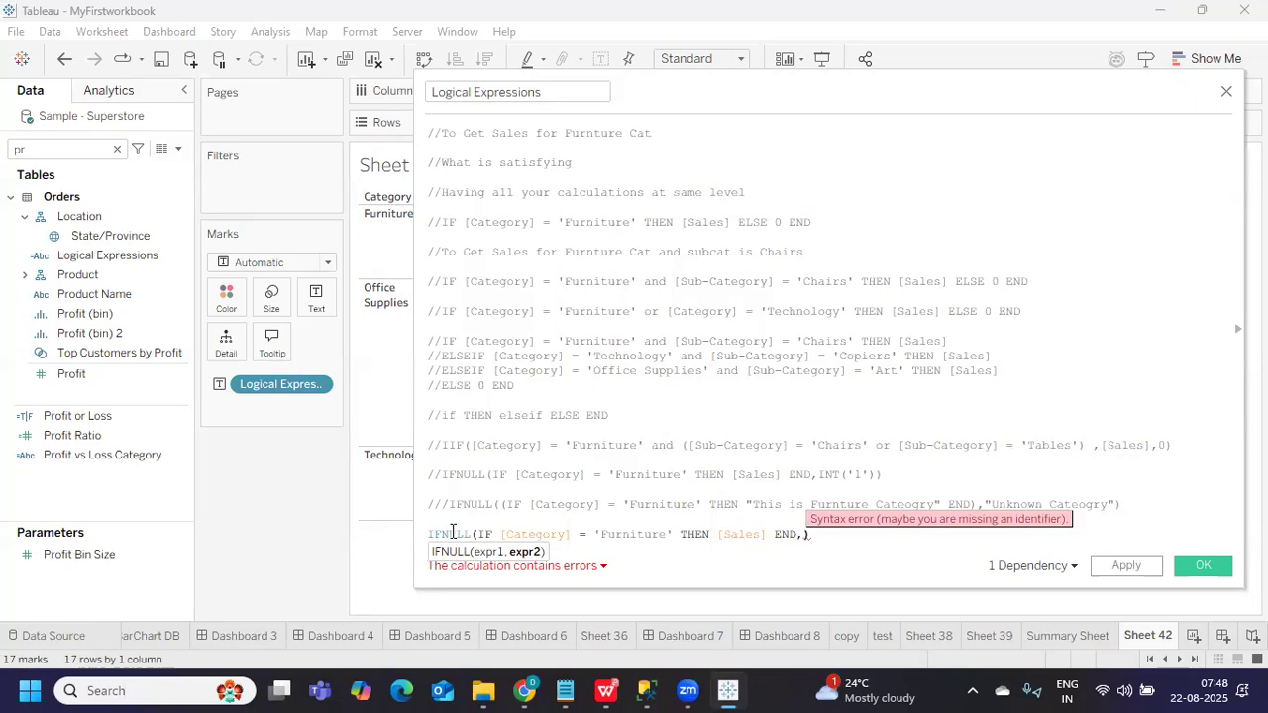
pyautogui.press('BackSpace')
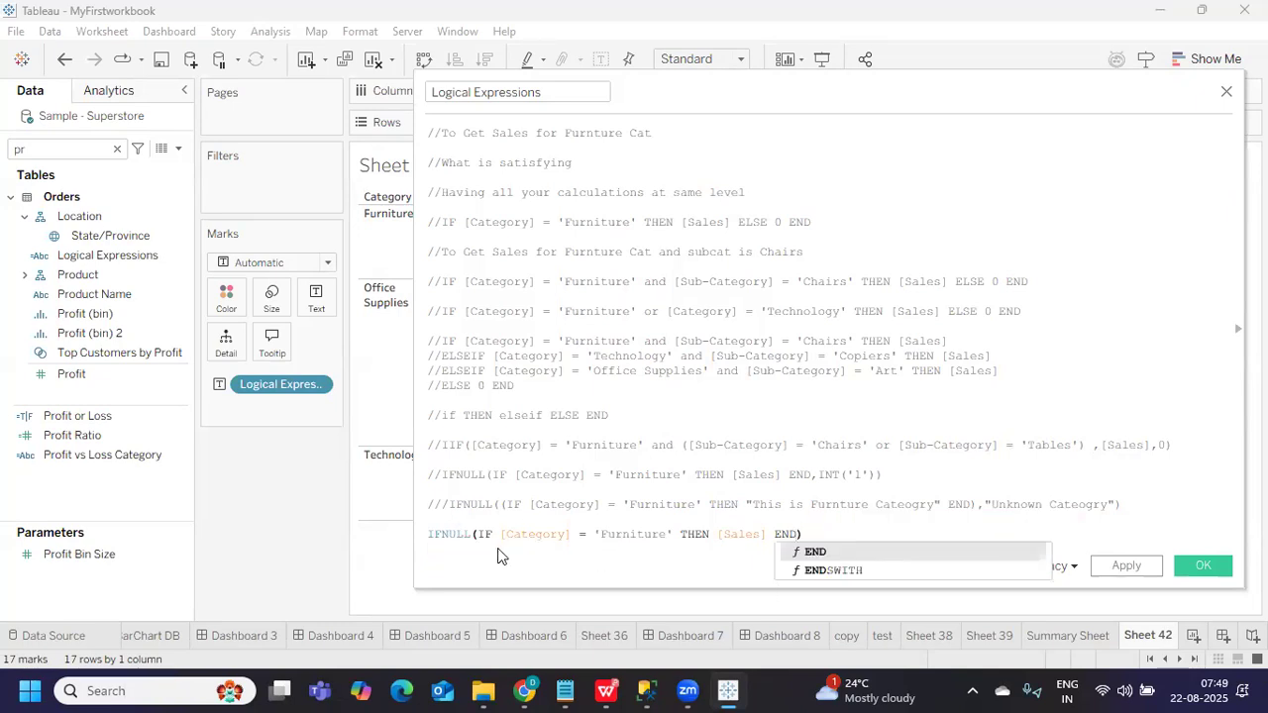
pyautogui.click(443, 532)
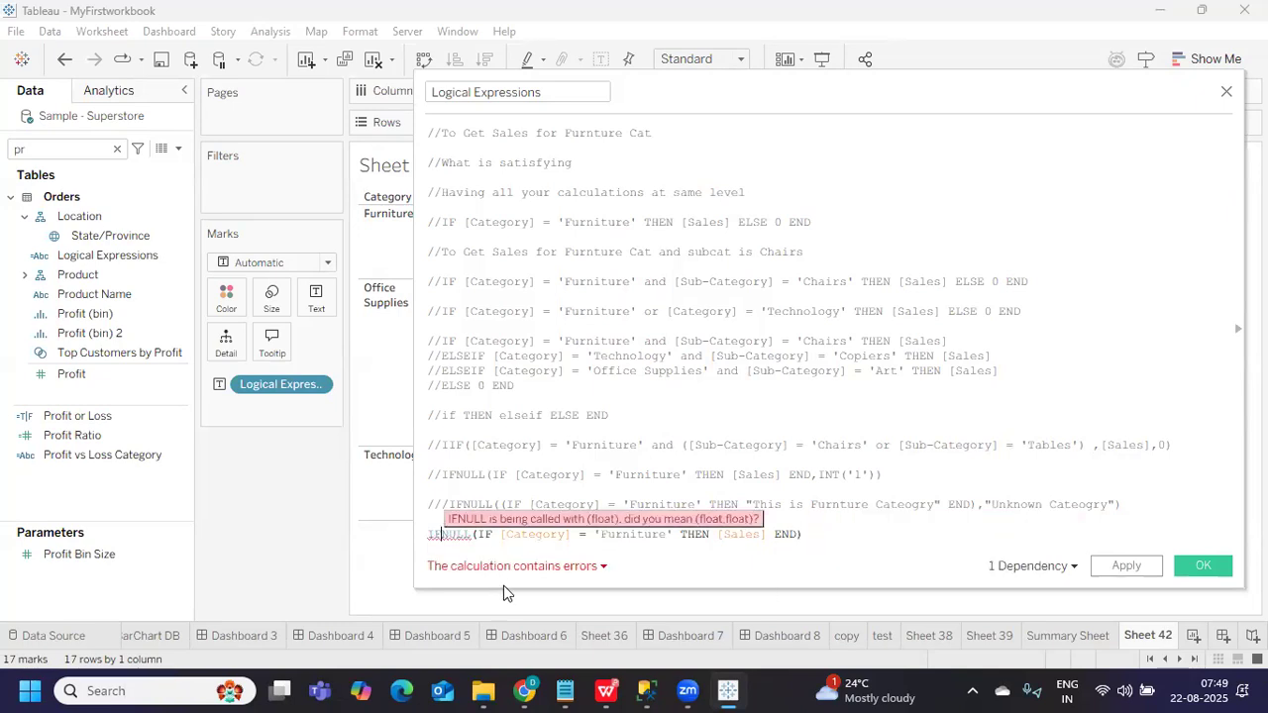
pyautogui.press('BackSpace')
pyautogui.write('s')
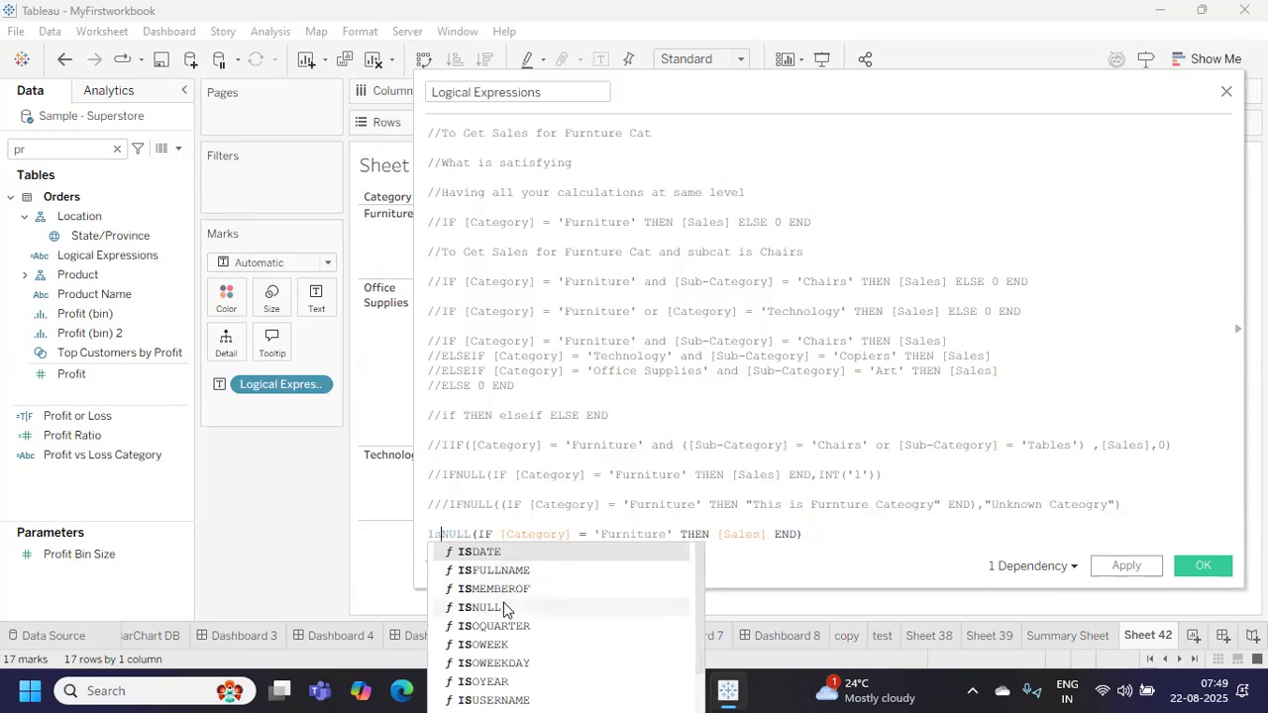
pyautogui.click(503, 610)
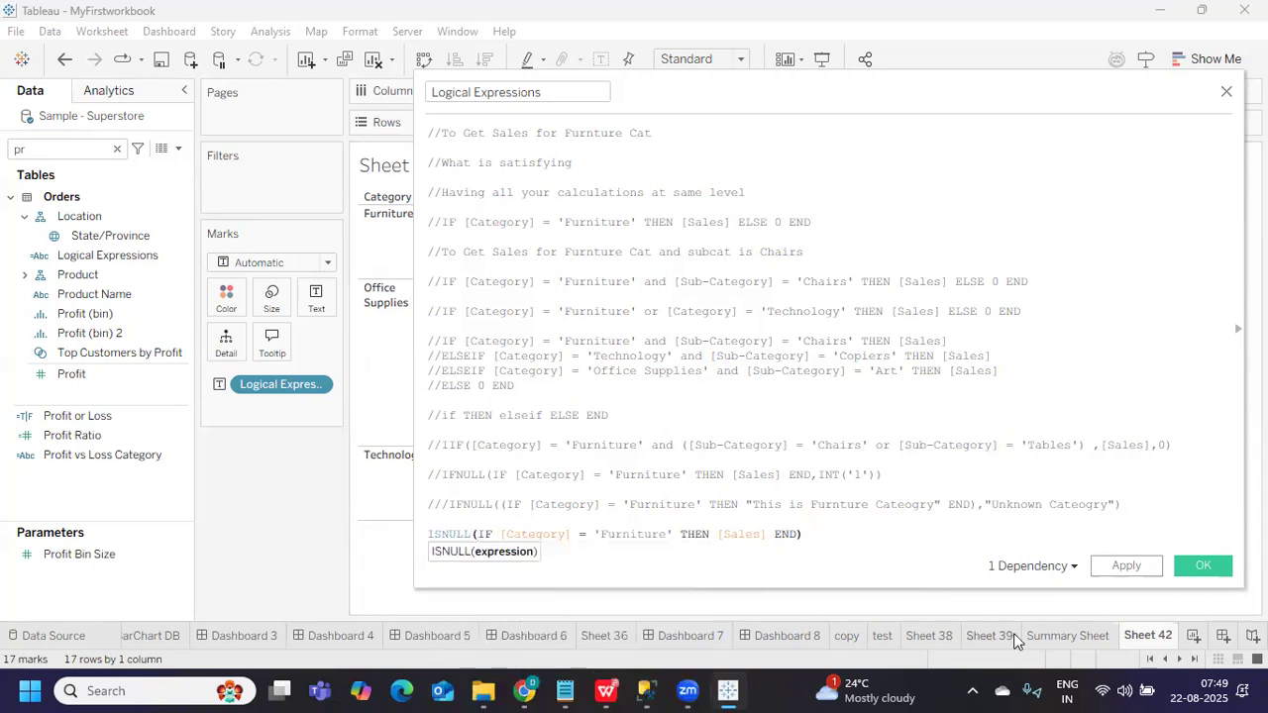
pyautogui.click(835, 538)
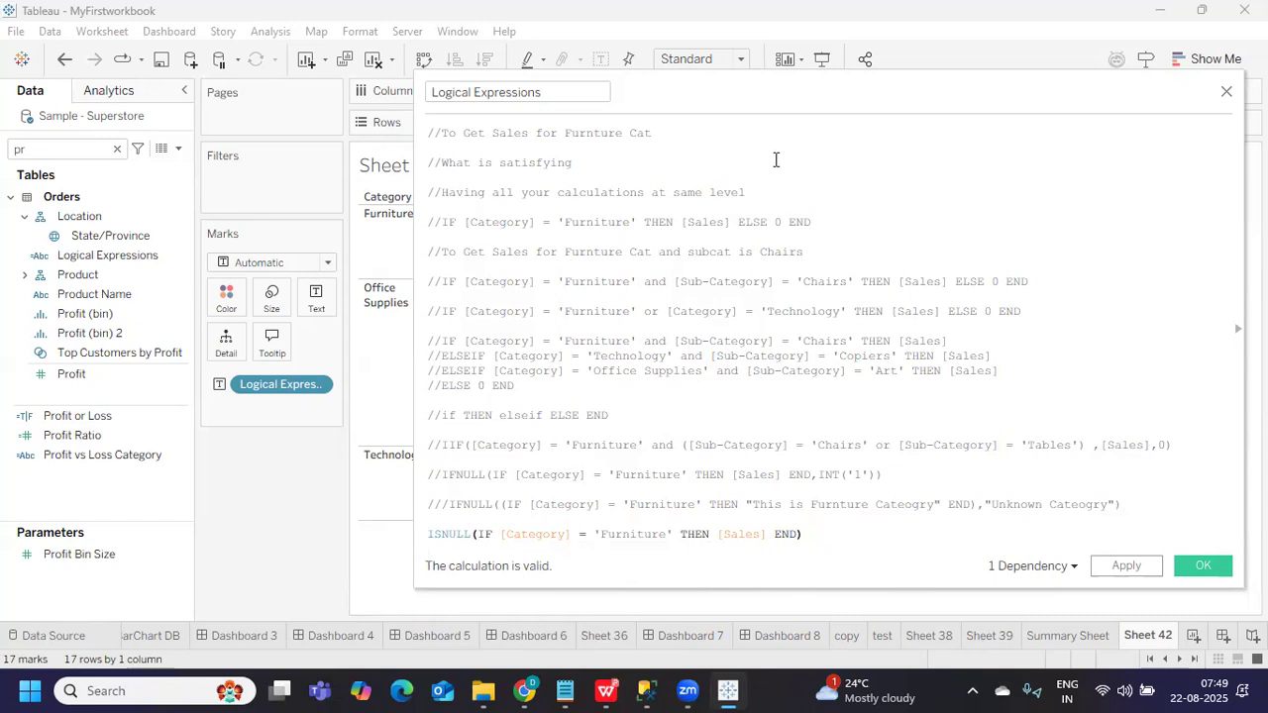
pyautogui.moveTo(628, 100); pyautogui.dragTo(733, 122)
# Close the ISNULL formula and apply it, revealing False for Furniture sub-categories, True elsewhere
pyautogui.write(')')
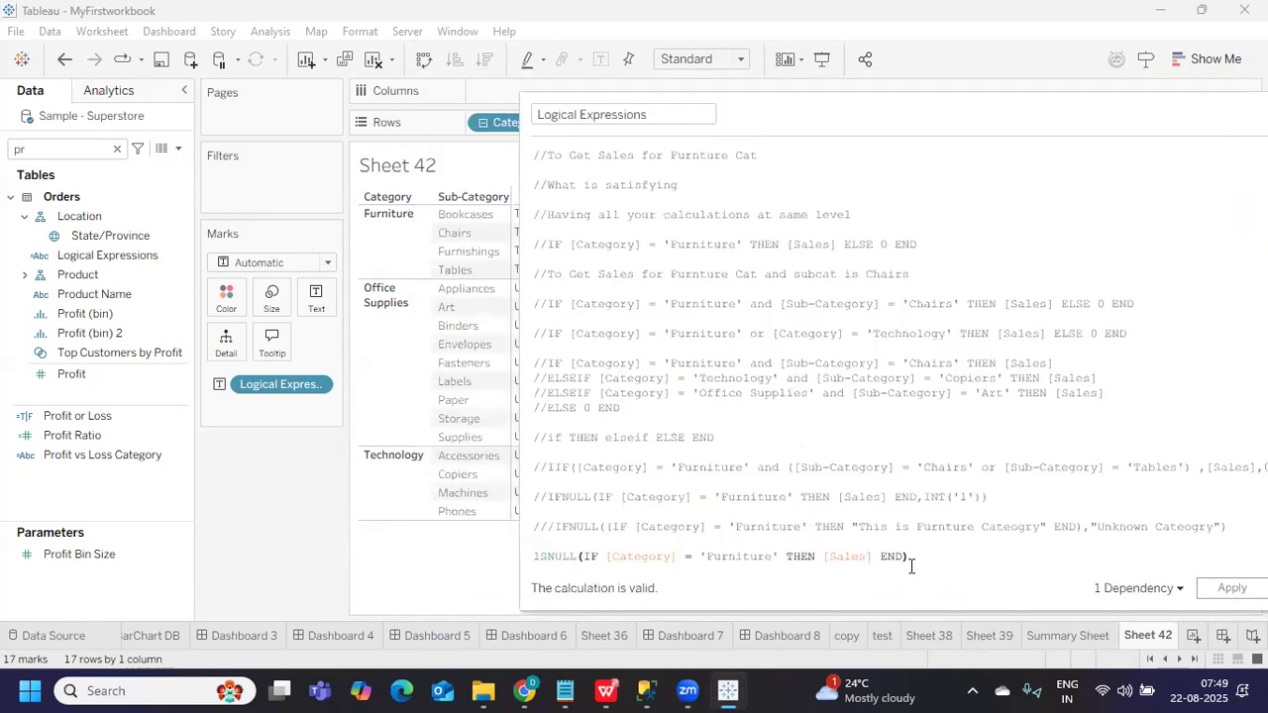
pyautogui.click(1232, 588)
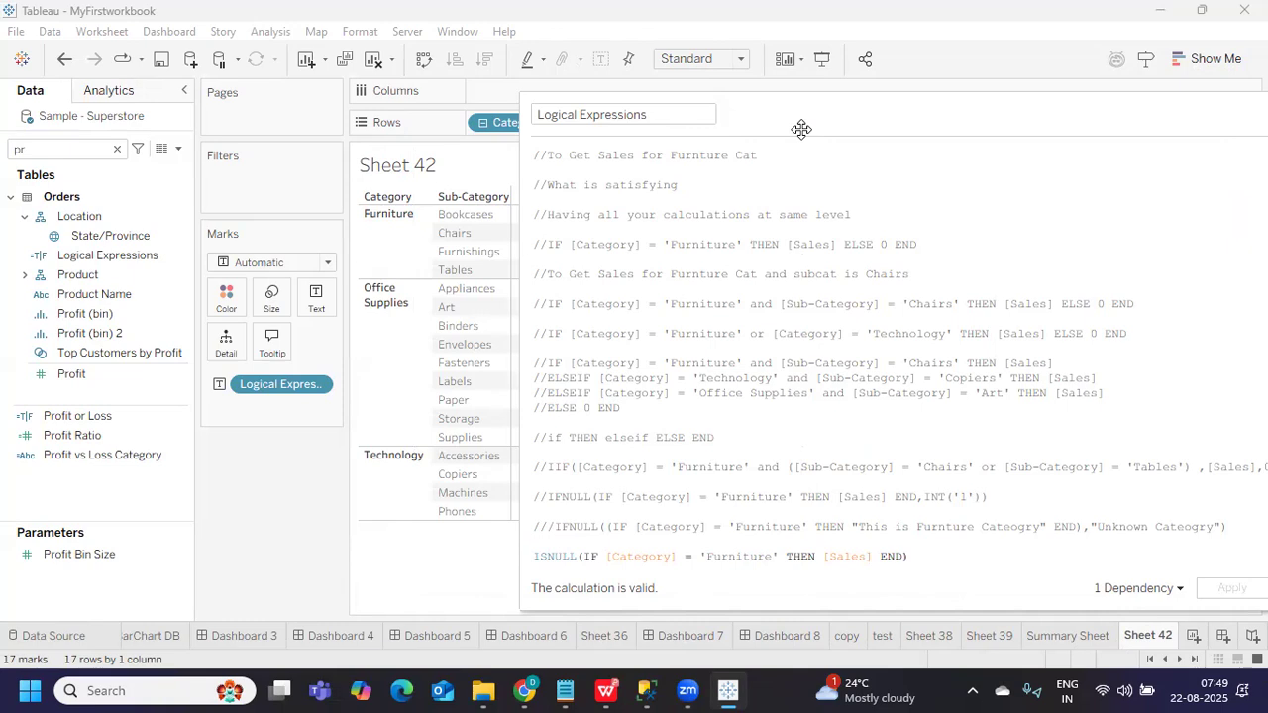
pyautogui.moveTo(806, 118); pyautogui.dragTo(1129, 152)
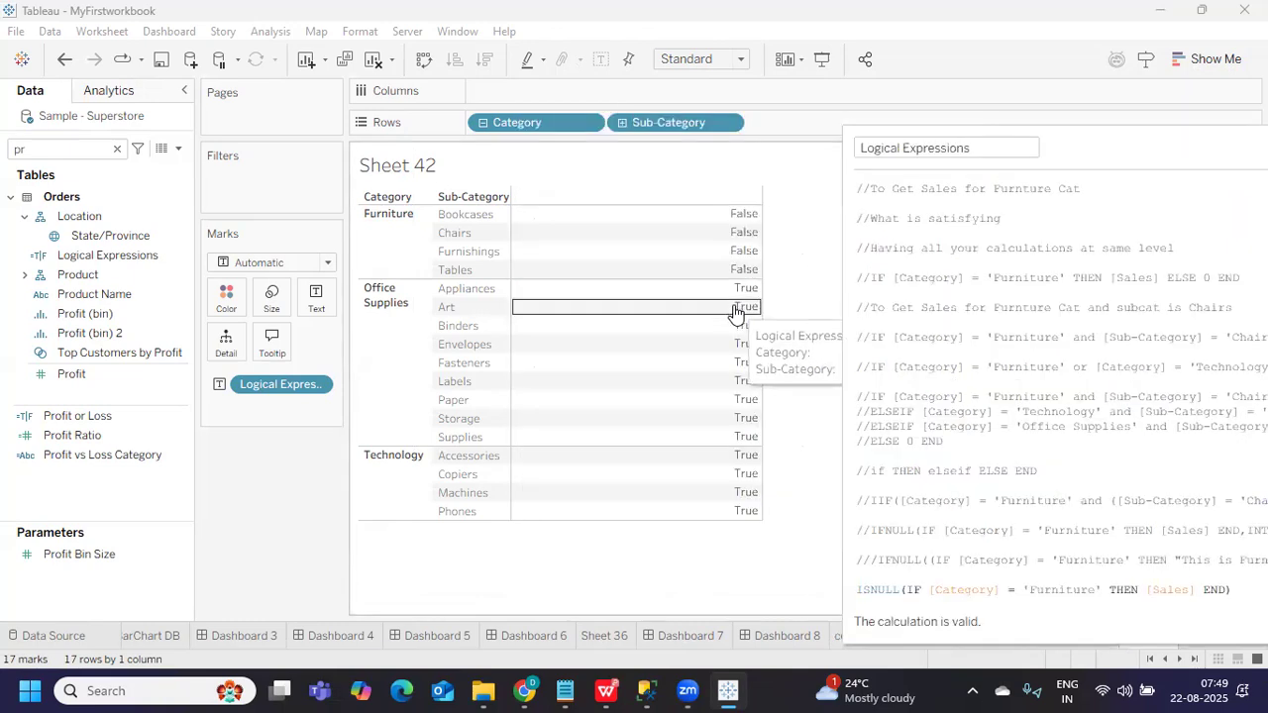
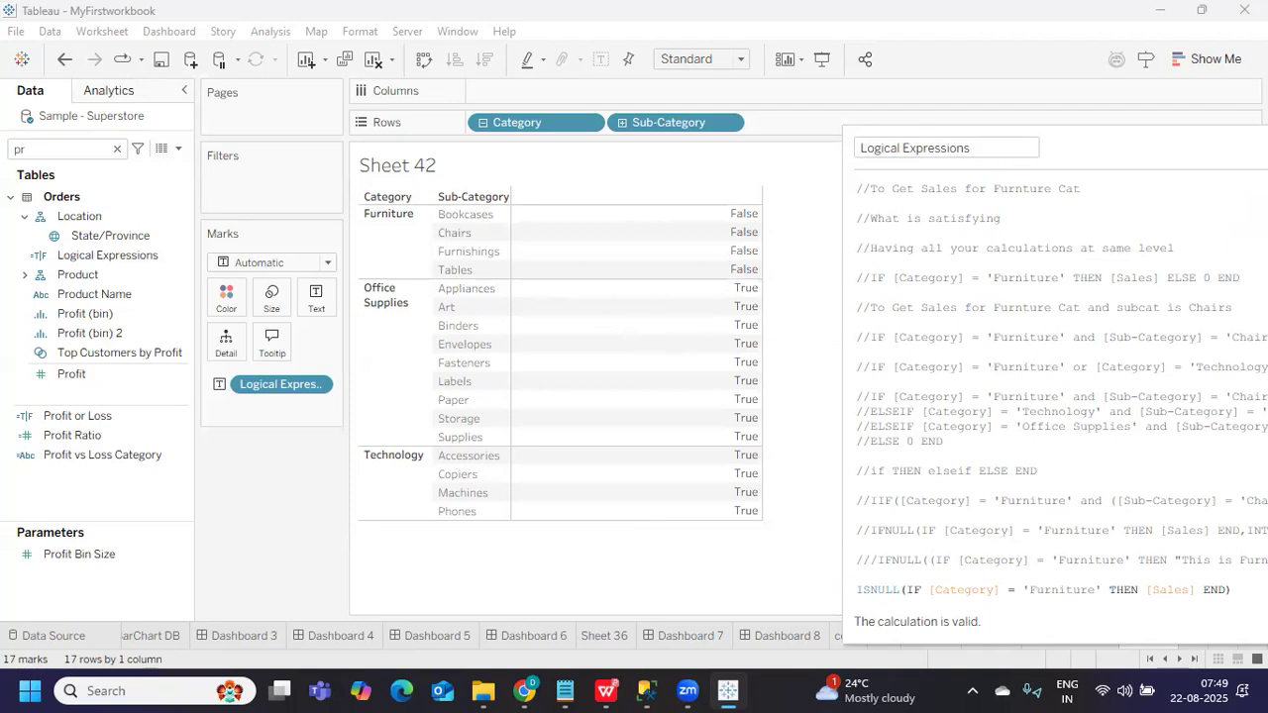
# Centre the Logical Expressions editor and place the cursor at the end of the ISNULL line
pyautogui.moveTo(1266, 147); pyautogui.dragTo(809, 116)
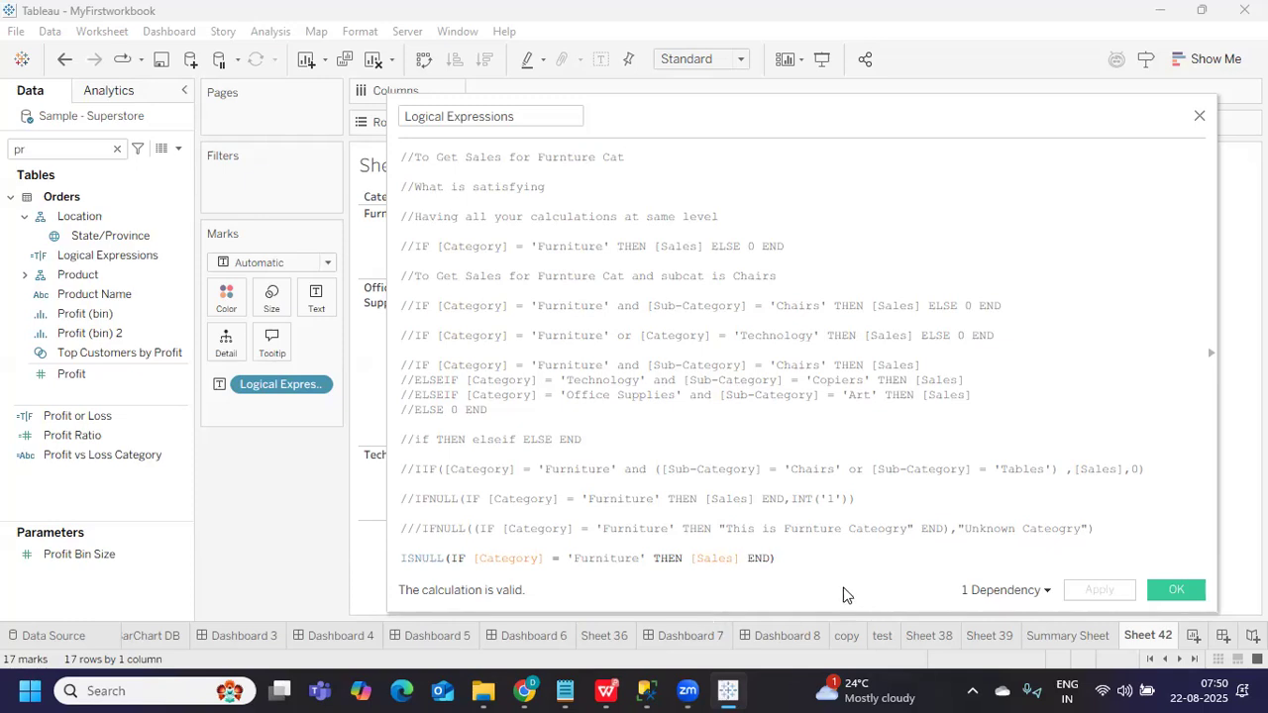
pyautogui.click(795, 555)
# Append '= TRUE' to the ISNULL line, removing the stray field reference and extra letters
pyautogui.write('= ')
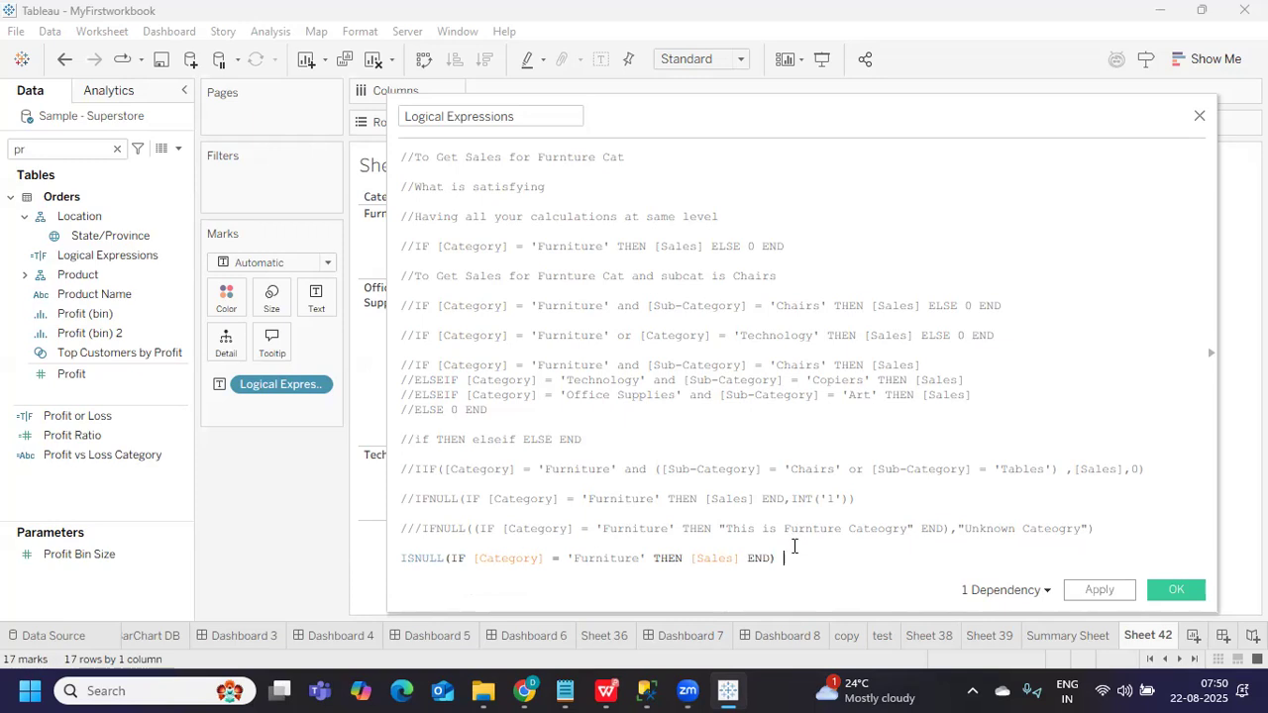
pyautogui.write('[Country/Regio')
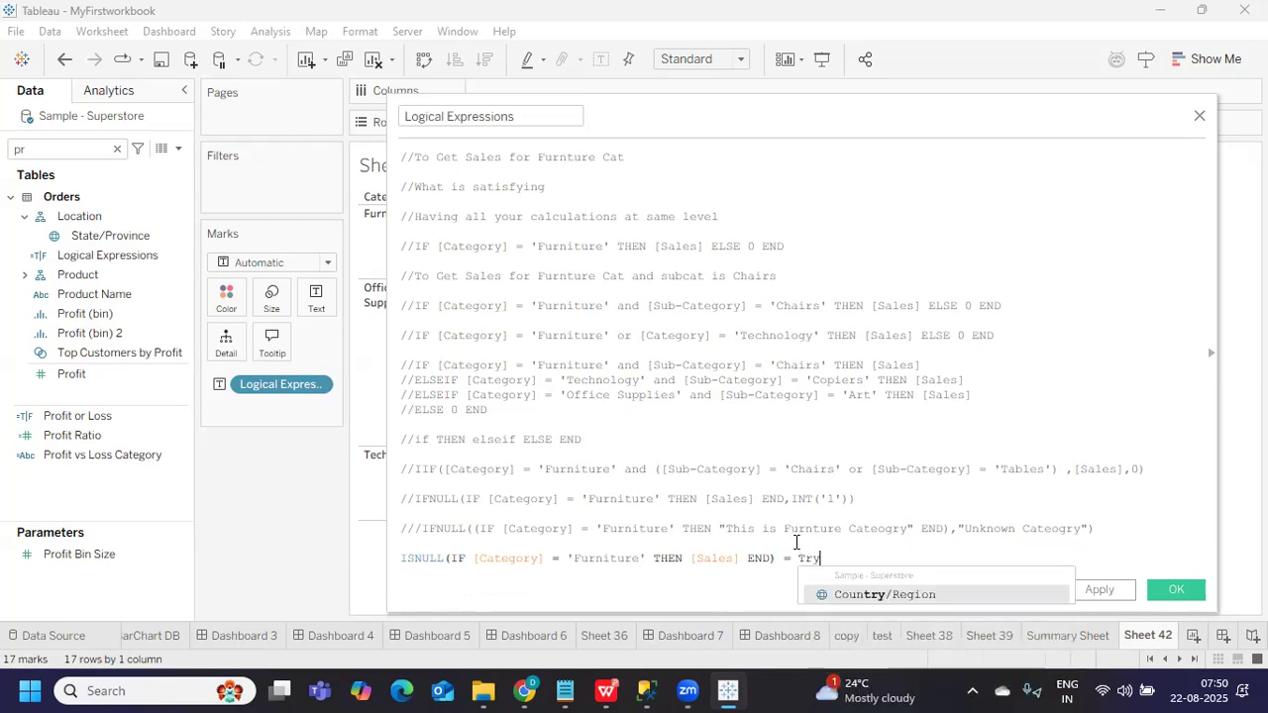
pyautogui.press('BackSpace')
pyautogui.press('BackSpace')
pyautogui.press('BackSpace')
pyautogui.press('BackSpace')
pyautogui.press('BackSpace')
pyautogui.press('BackSpace')
pyautogui.press('BackSpace')
pyautogui.press('BackSpace')
pyautogui.press('BackSpace')
pyautogui.press('BackSpace')
pyautogui.press('BackSpace')
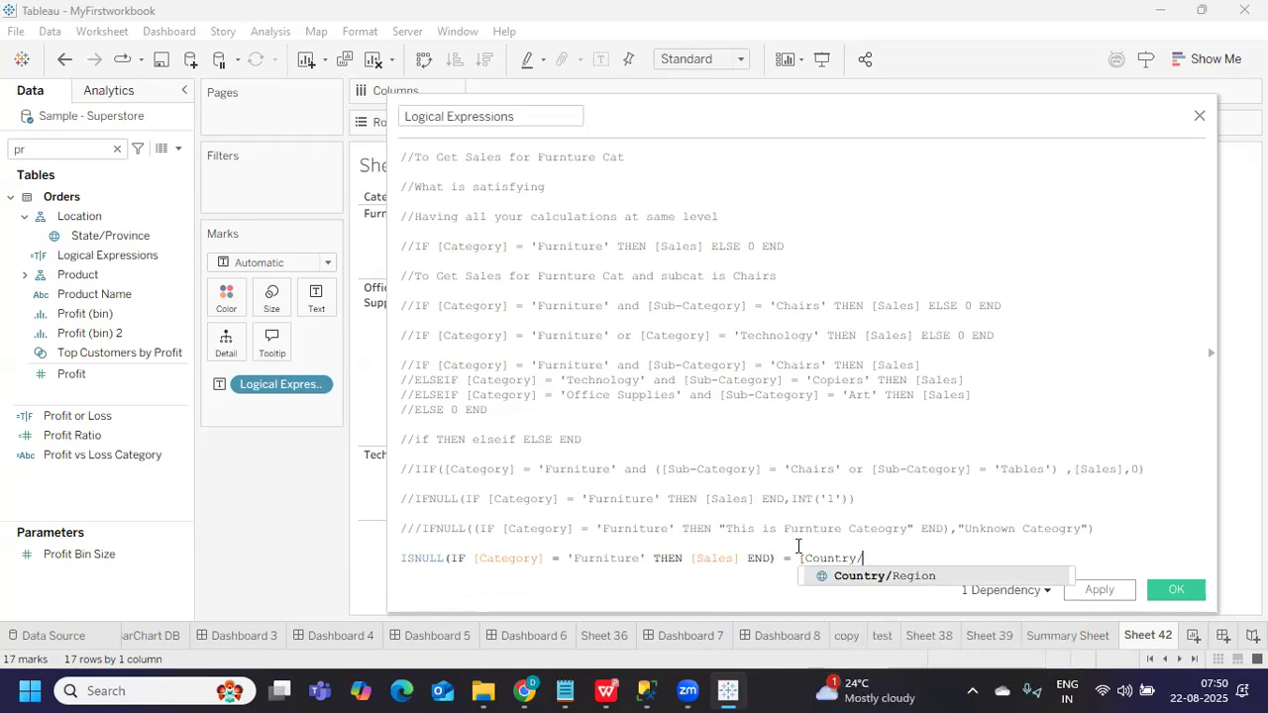
pyautogui.press('BackSpace')
pyautogui.press('BackSpace')
pyautogui.press('BackSpace')
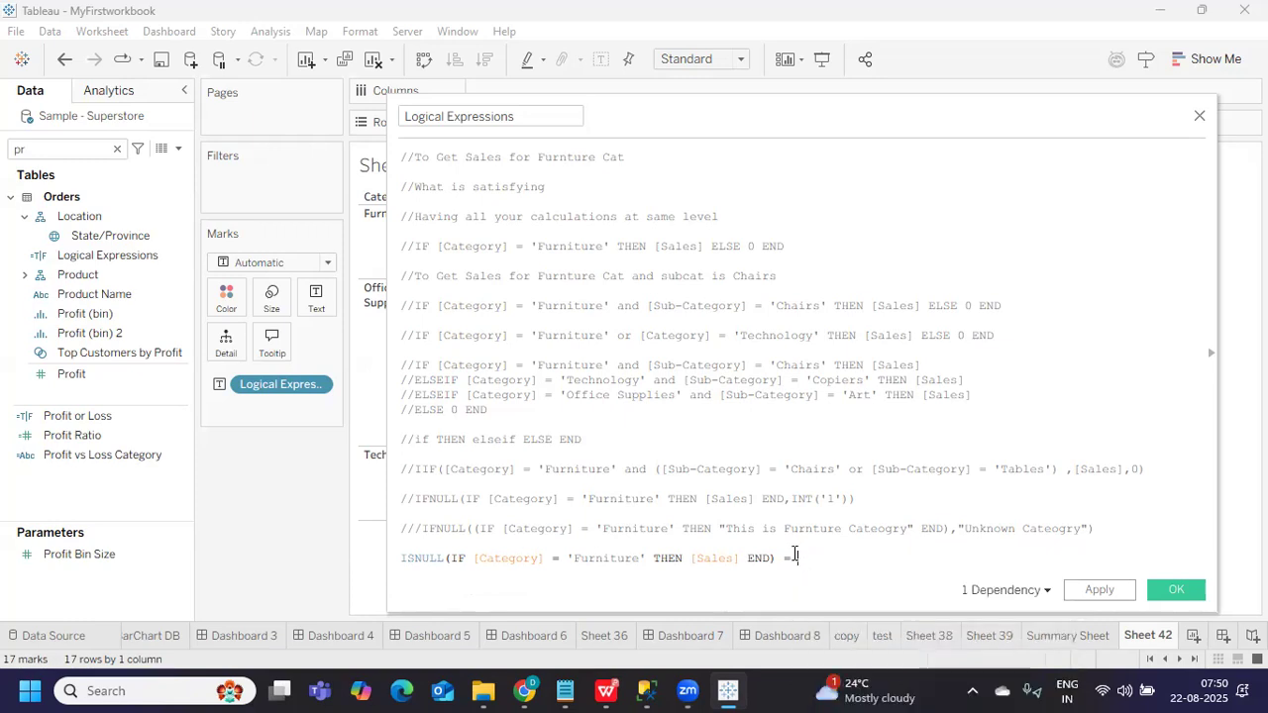
pyautogui.write('tru')
pyautogui.press('Return')
pyautogui.write('th')
pyautogui.press('BackSpace')
pyautogui.press('BackSpace')
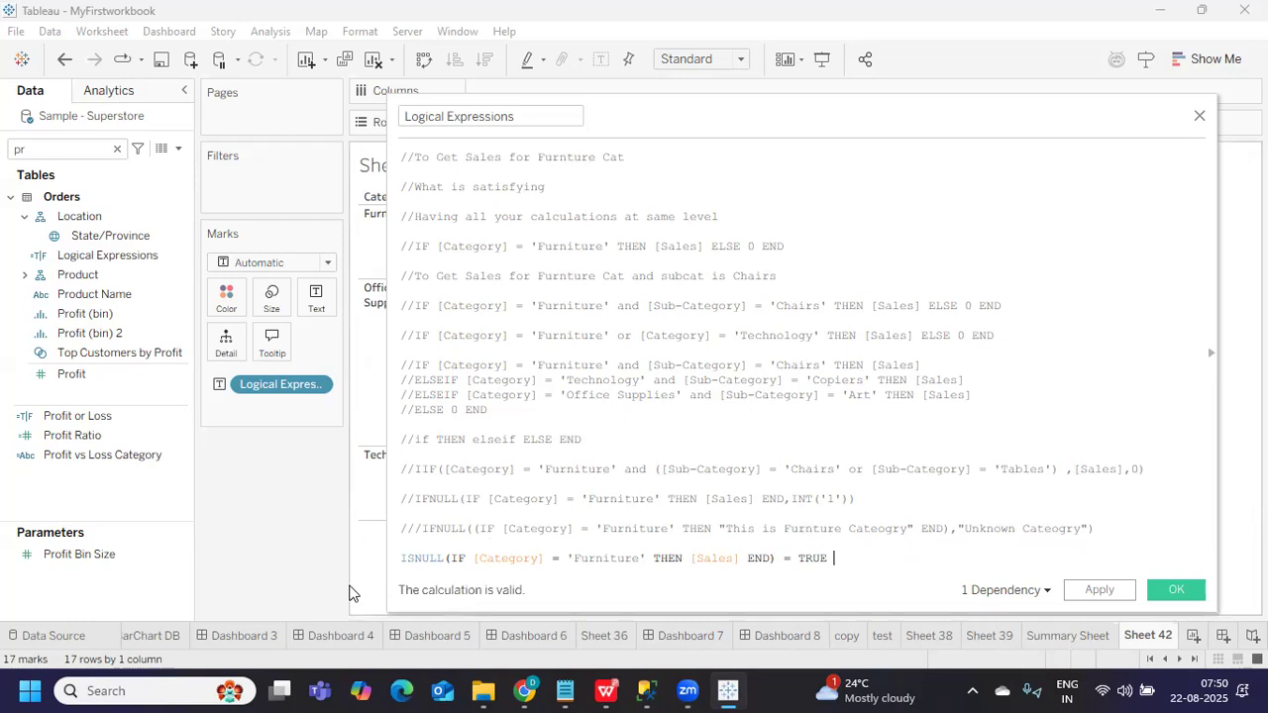
# Add a new line above the ISNULL test and type 'IF ('
pyautogui.click(404, 561)
pyautogui.press('Return')
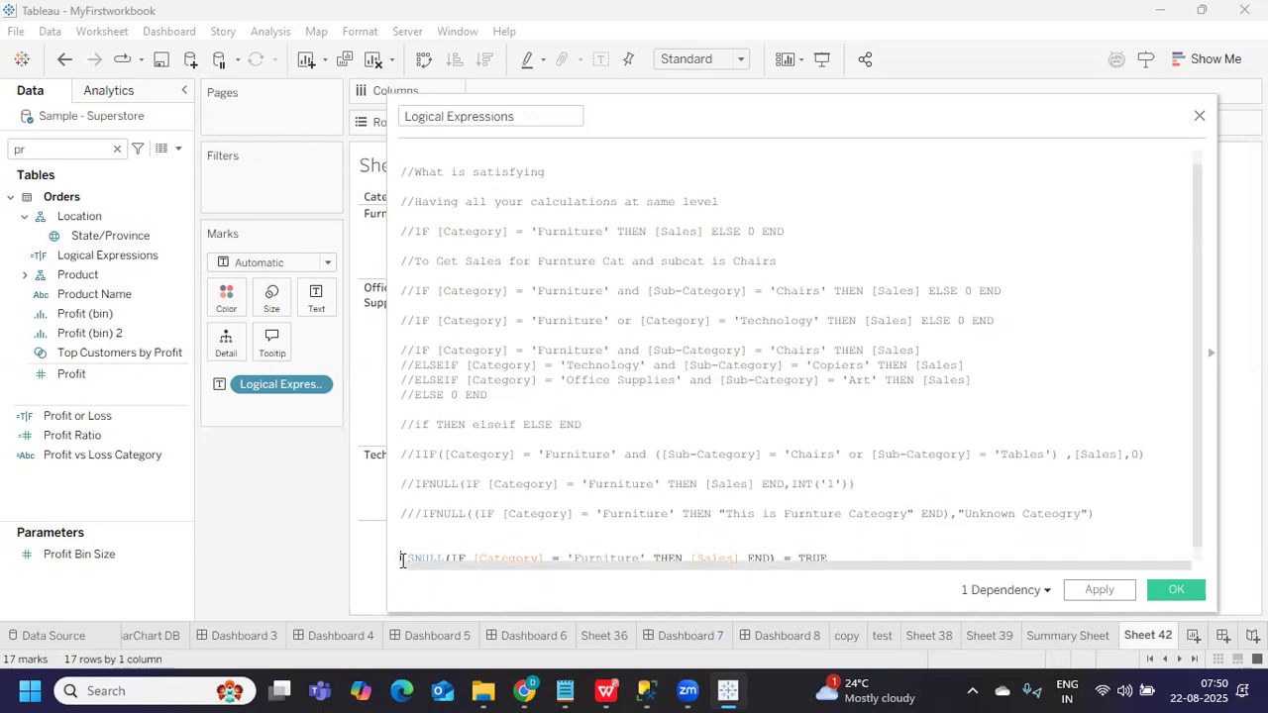
pyautogui.click(411, 536)
pyautogui.write('IF (')
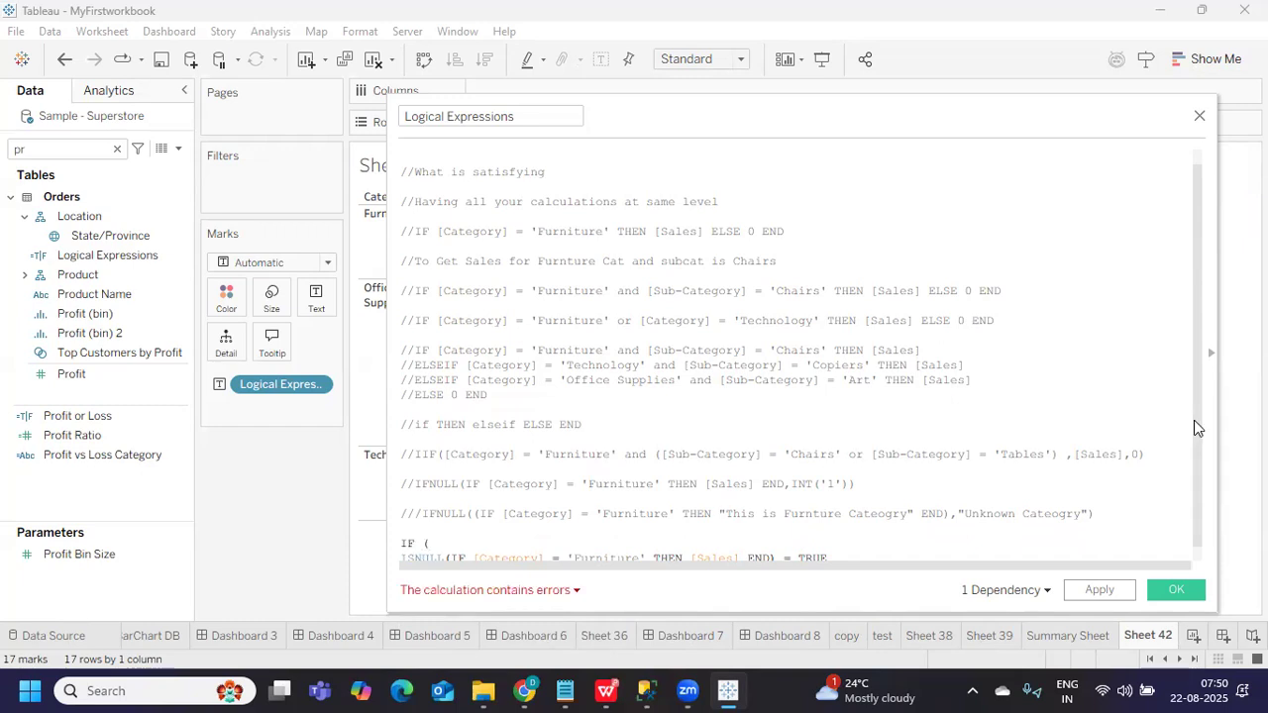
# After TRUE, append 'then 0 END)' to close the IF condition
pyautogui.scroll(-1, 1192, 458)
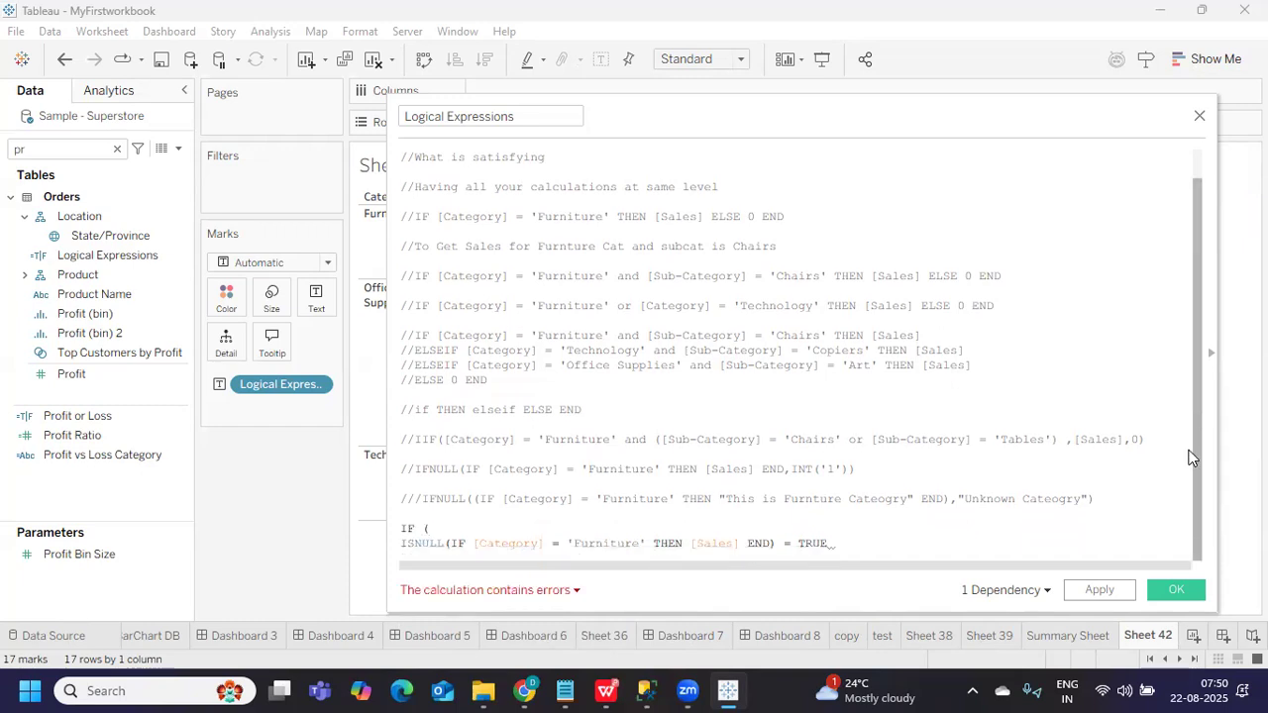
pyautogui.click(452, 544)
pyautogui.moveTo(487, 548); pyautogui.dragTo(756, 544)
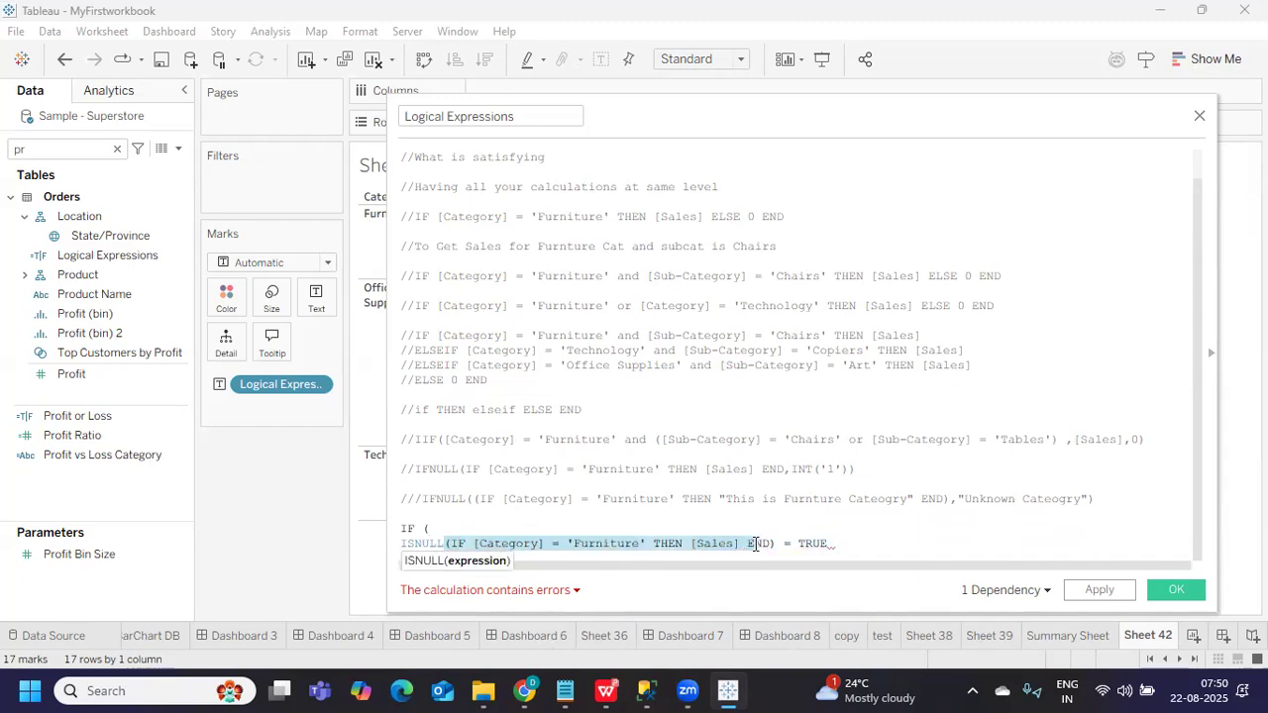
pyautogui.moveTo(406, 543); pyautogui.dragTo(843, 540)
pyautogui.click(843, 540)
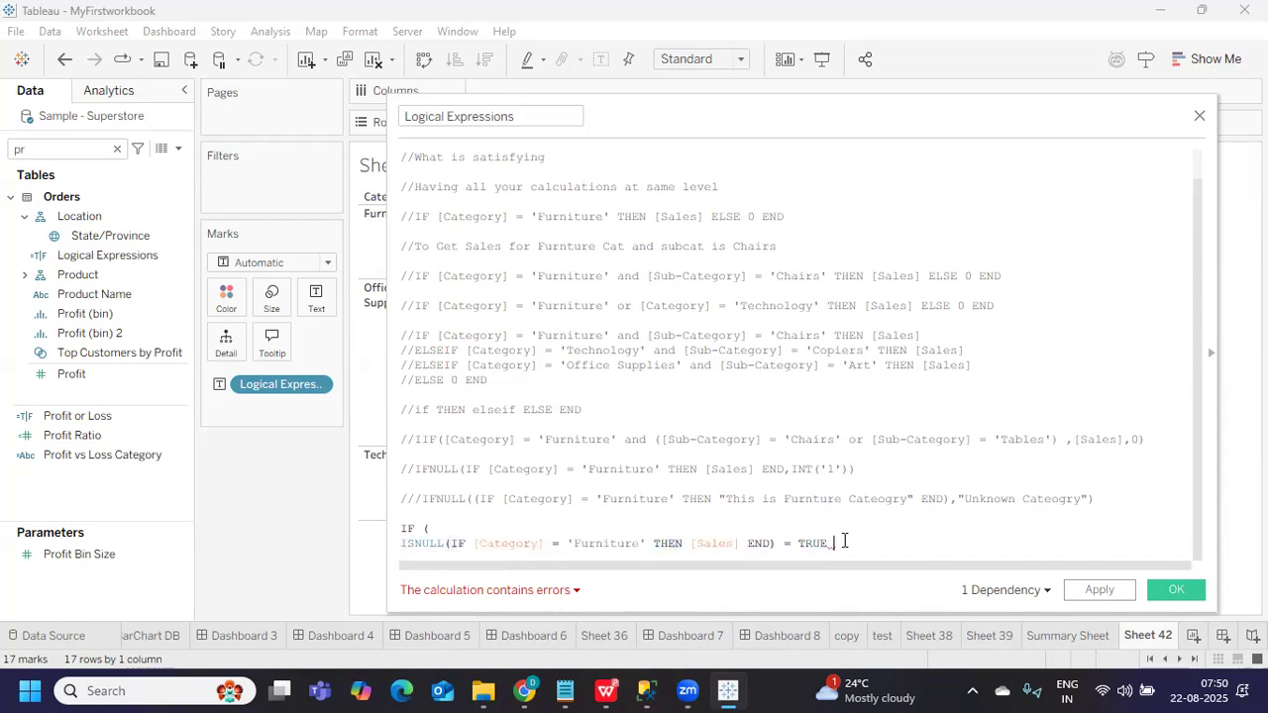
pyautogui.moveTo(402, 544); pyautogui.dragTo(842, 544)
pyautogui.click(842, 543)
pyautogui.write('then 0')
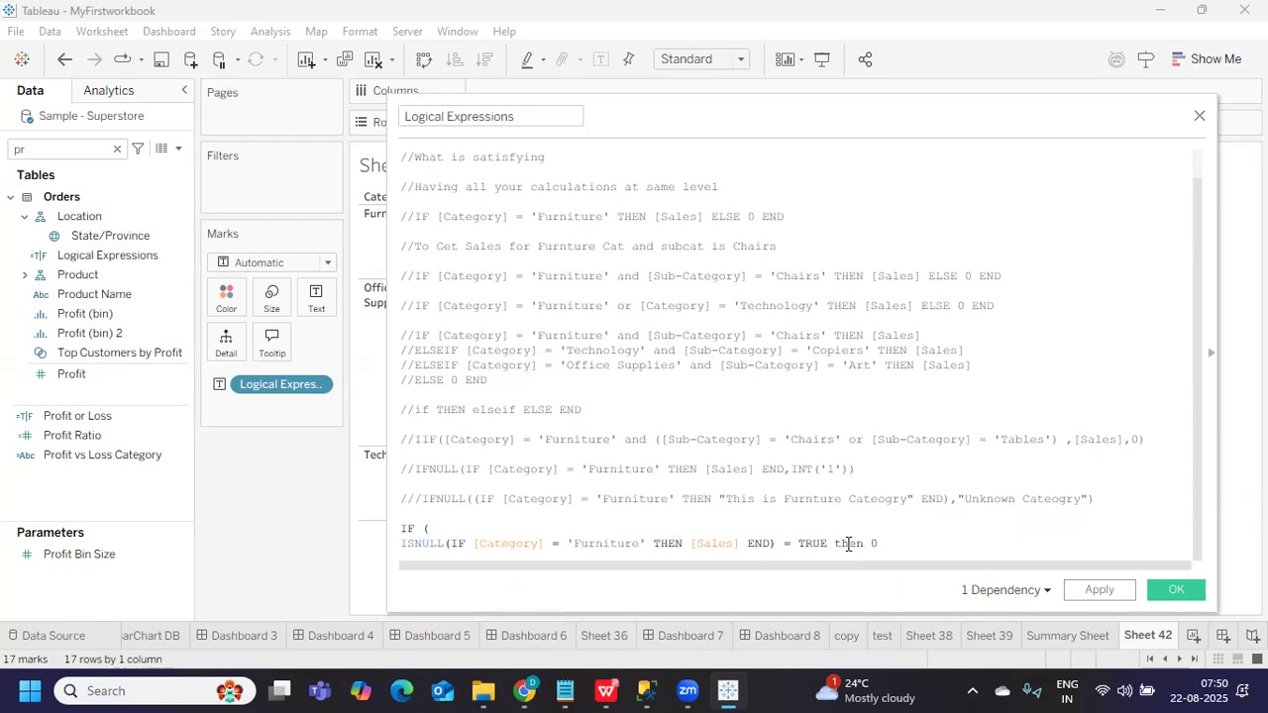
pyautogui.write(' e')
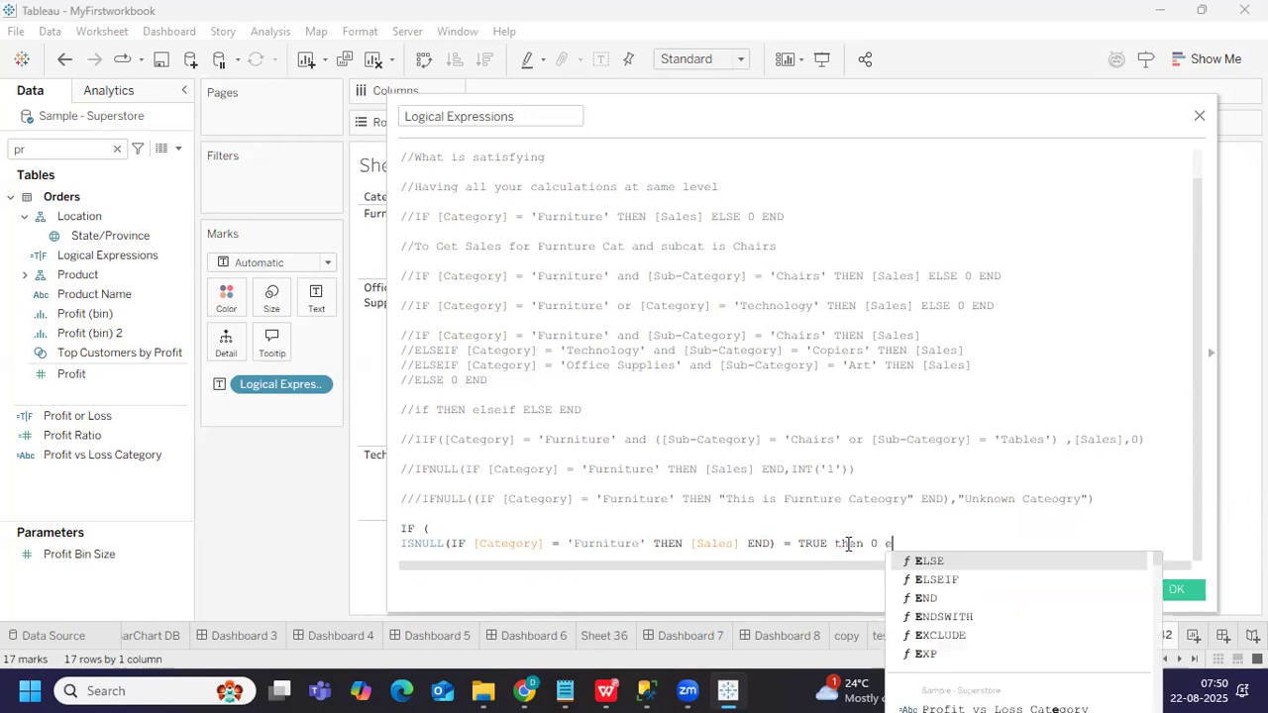
pyautogui.write('n')
pyautogui.press('Return')
pyautogui.write(')')
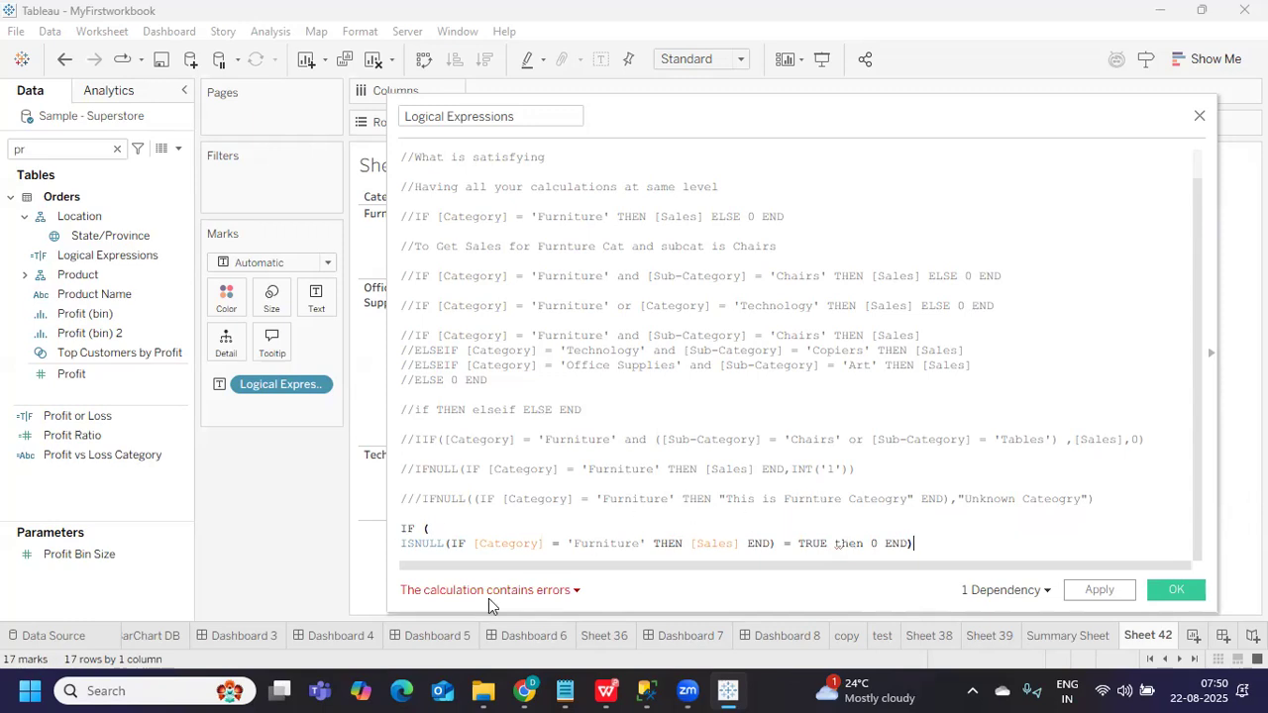
# Review the missing-parenthesis error and retype the 'then' keyword after TRUE
pyautogui.moveTo(488, 599)
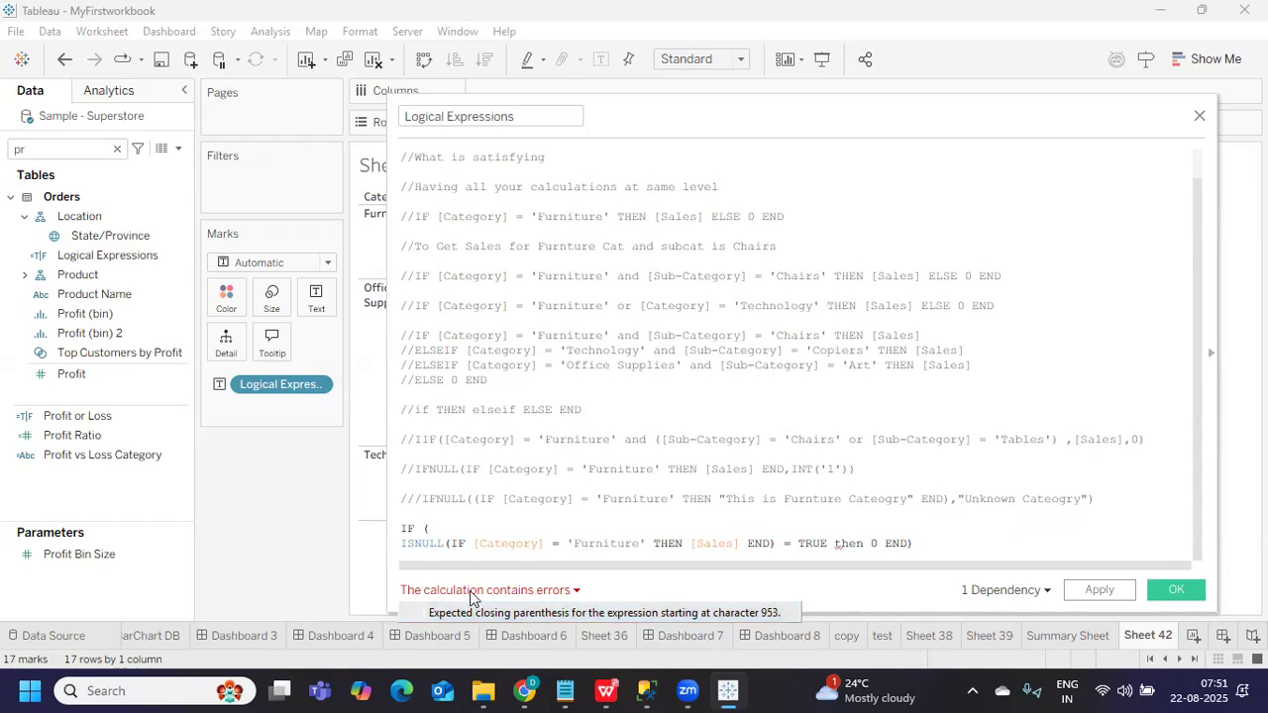
pyautogui.click(958, 514)
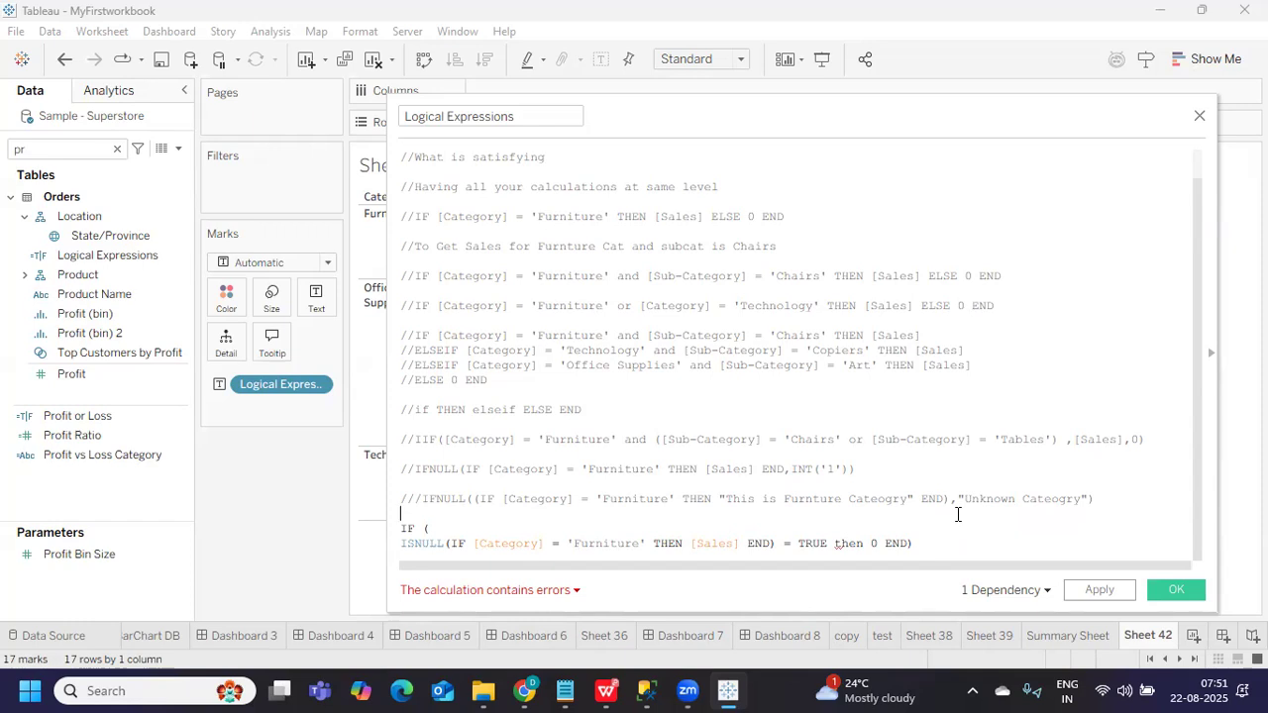
pyautogui.click(452, 542)
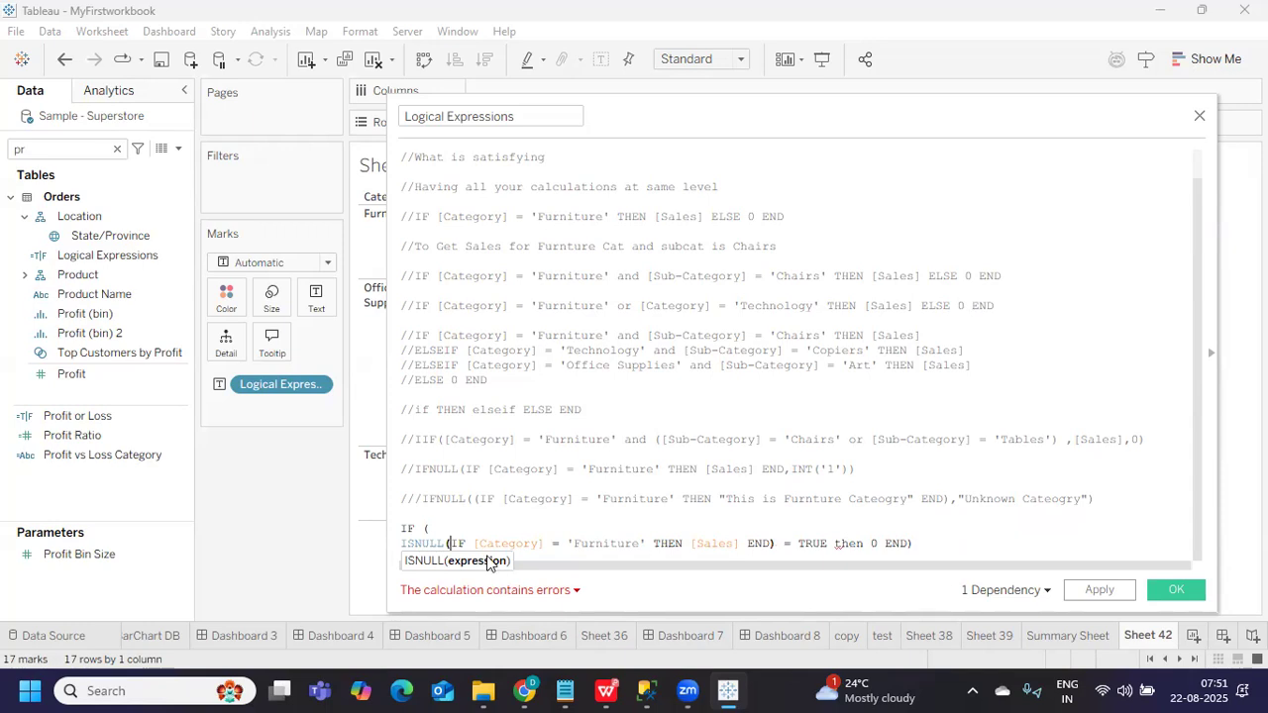
pyautogui.click(435, 529)
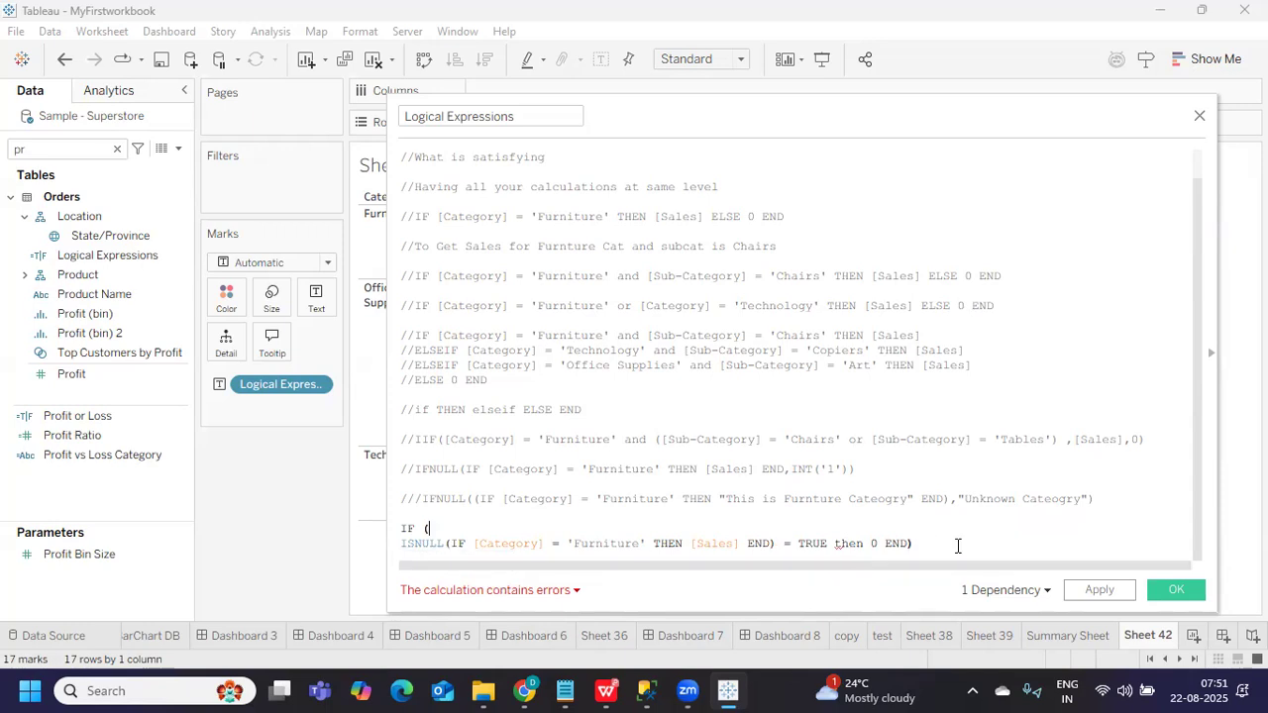
pyautogui.click(551, 592)
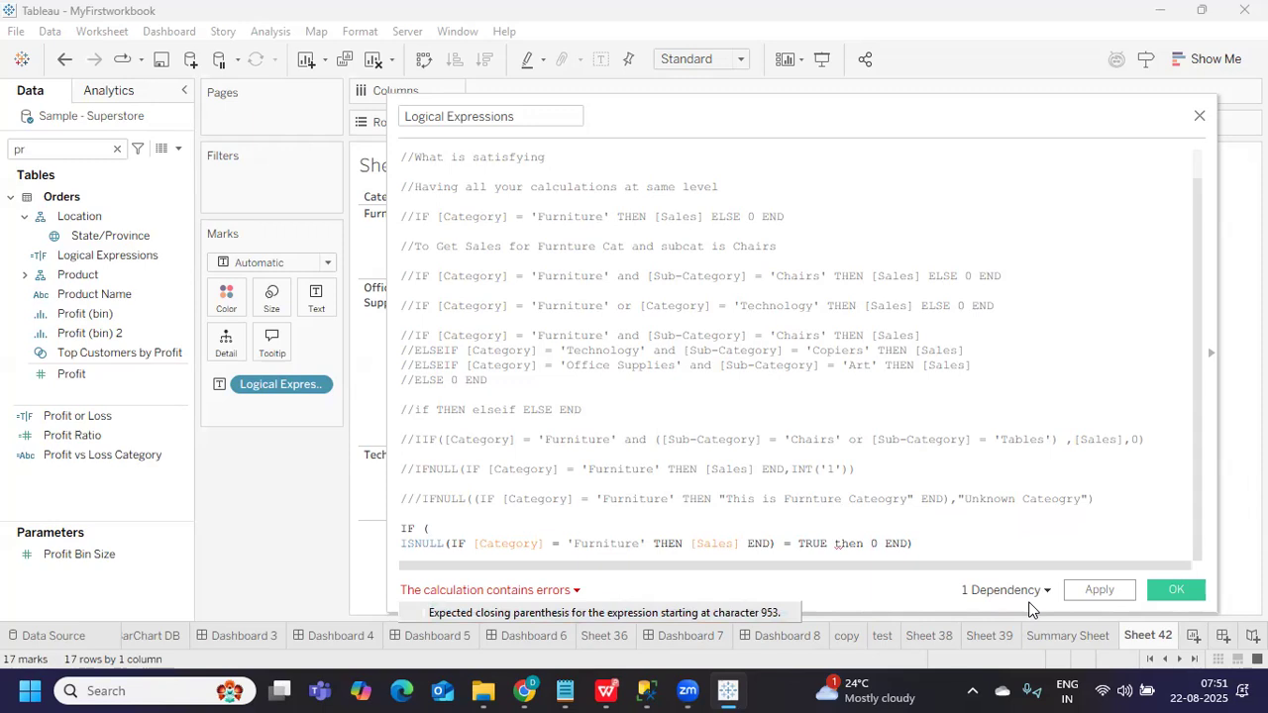
pyautogui.doubleClick(847, 543)
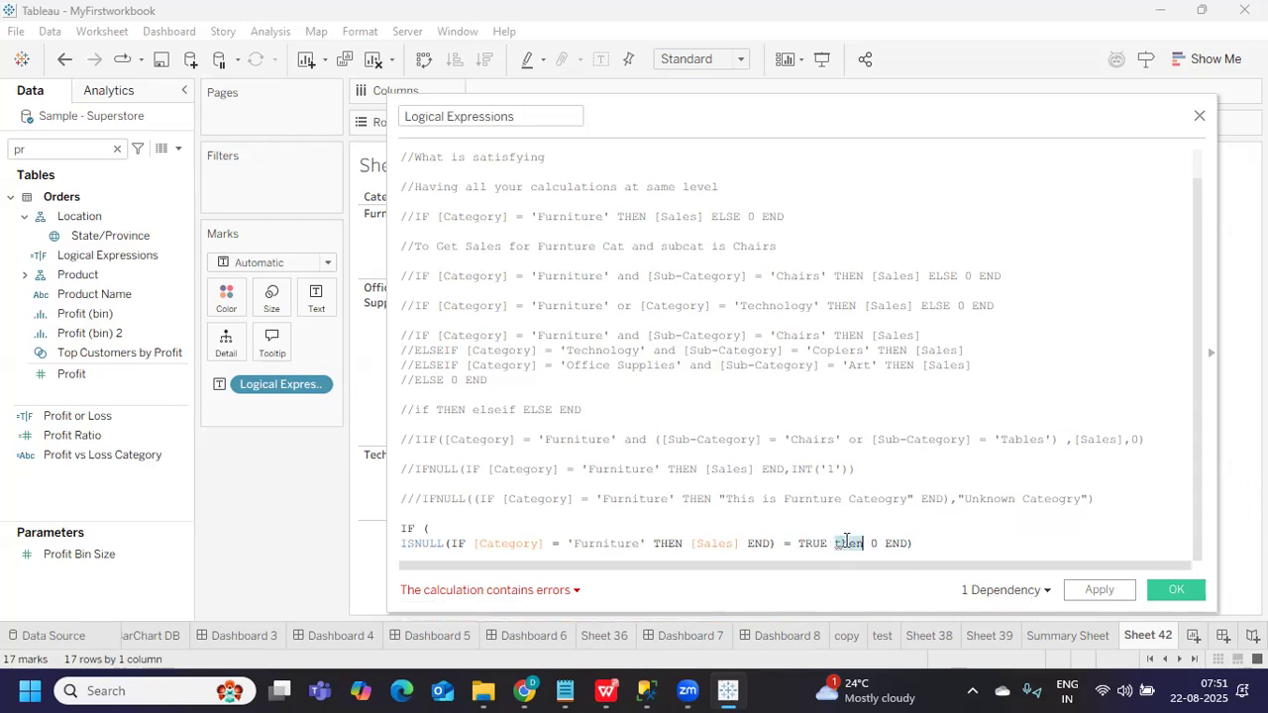
pyautogui.write('y')
pyautogui.press('BackSpace')
pyautogui.write('then')
# Change the opening IF to the IIF function
pyautogui.moveTo(553, 592)
pyautogui.click(527, 522)
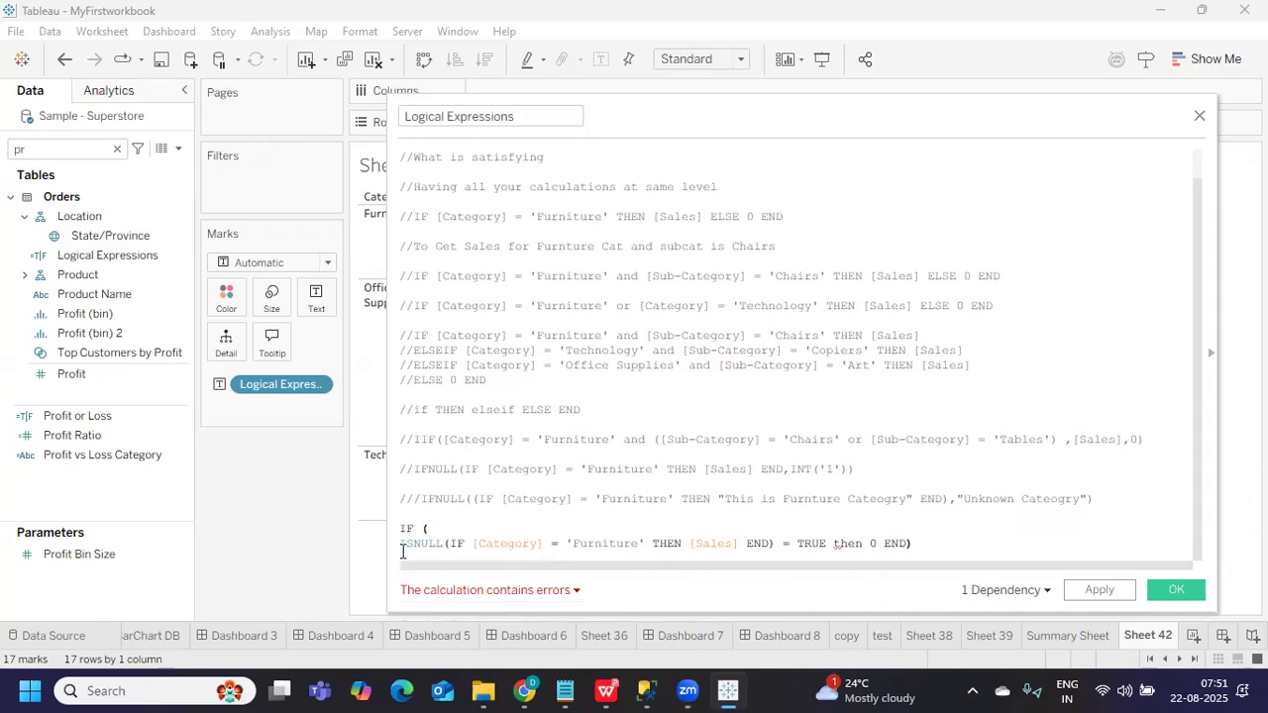
pyautogui.click(423, 529)
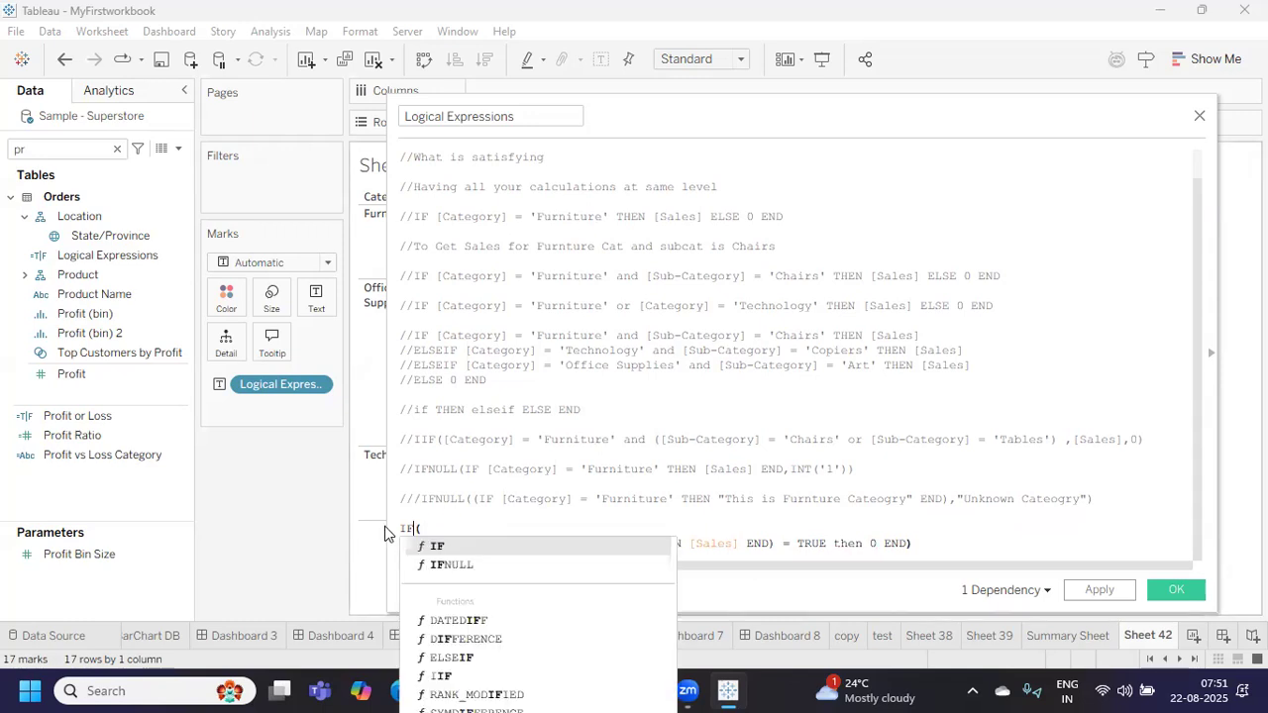
pyautogui.press('BackSpace')
pyautogui.write('if')
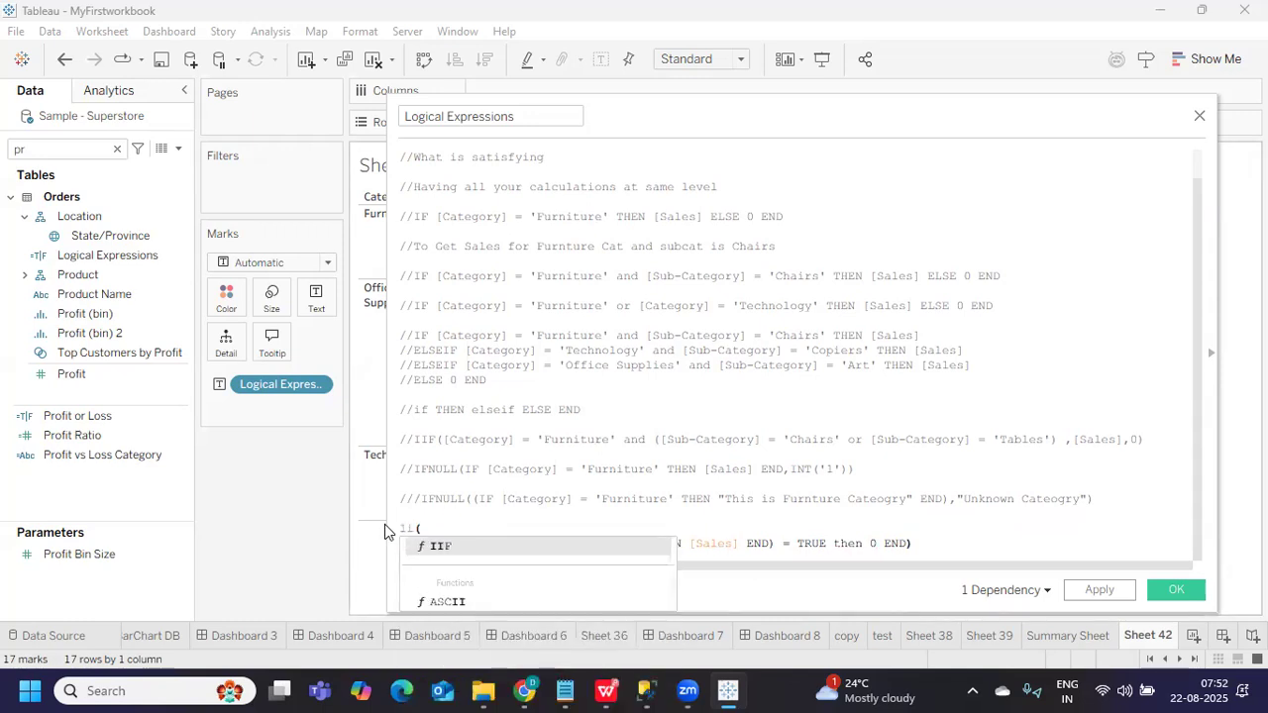
pyautogui.click(431, 546)
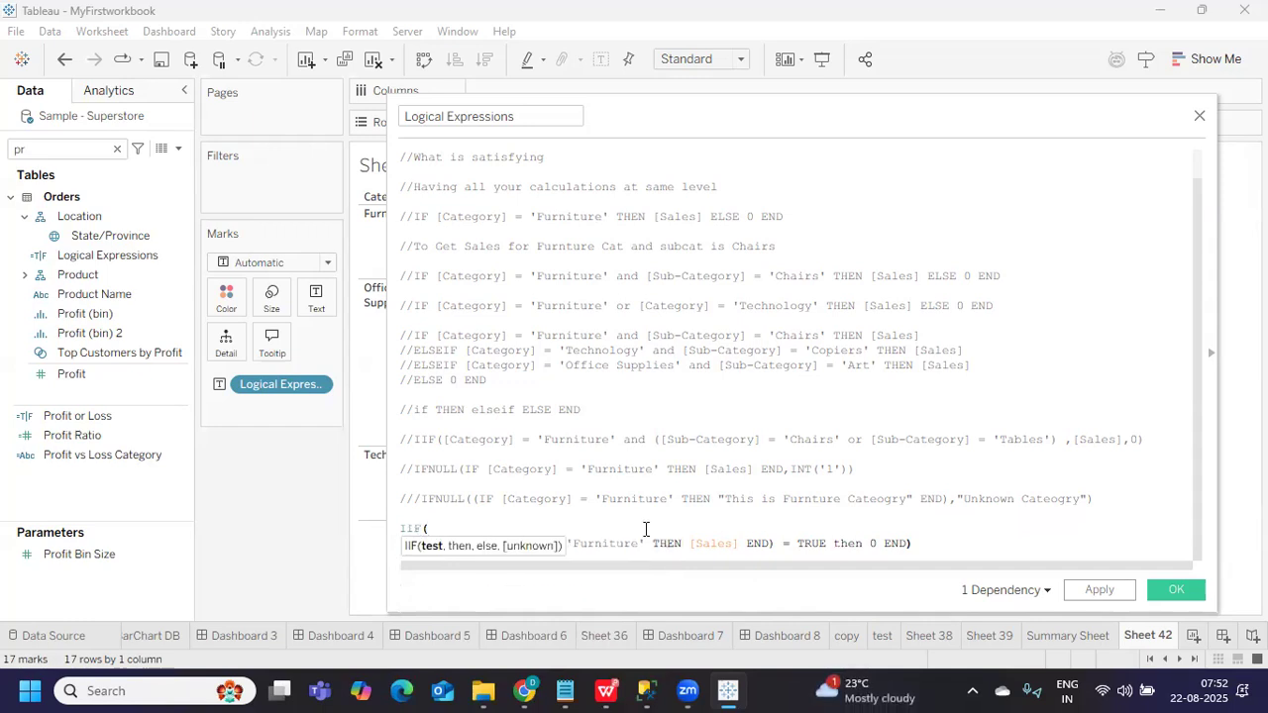
# Replace 'then' and END with commas so it ends 'TRUE,0,1', and apply
pyautogui.click(840, 545)
pyautogui.doubleClick(847, 544)
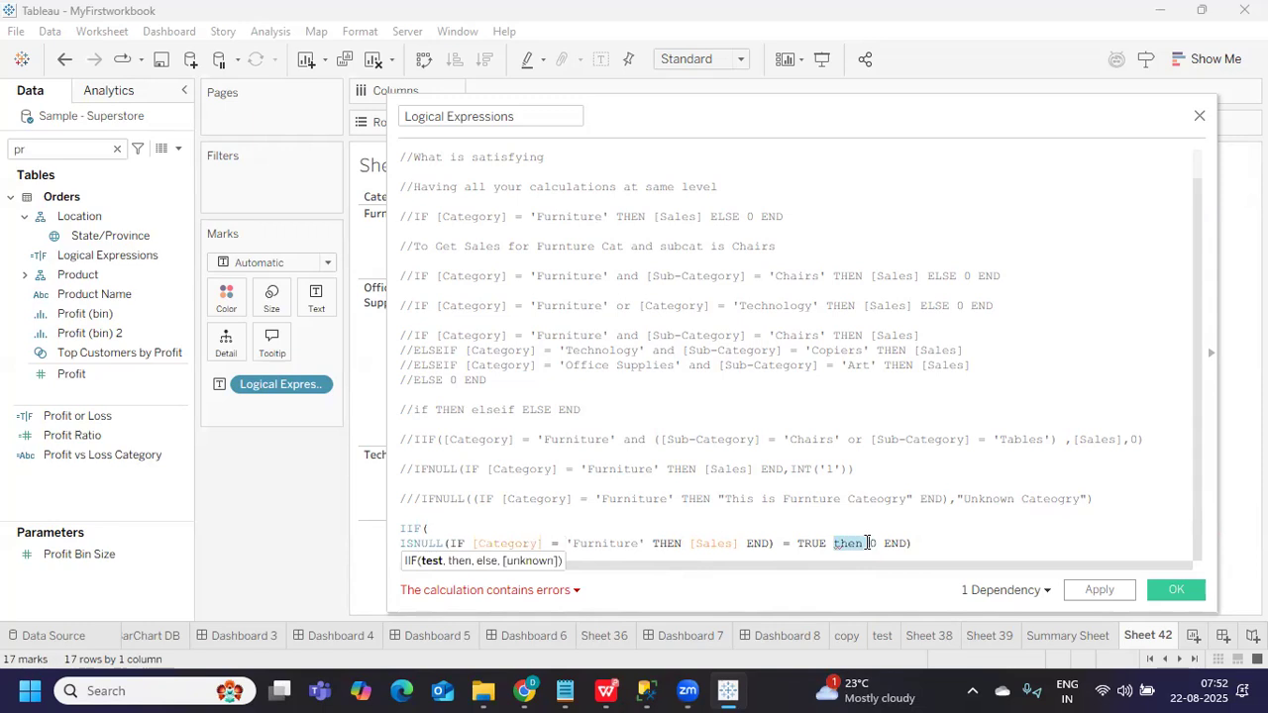
pyautogui.press('BackSpace')
pyautogui.press('BackSpace')
pyautogui.write(',')
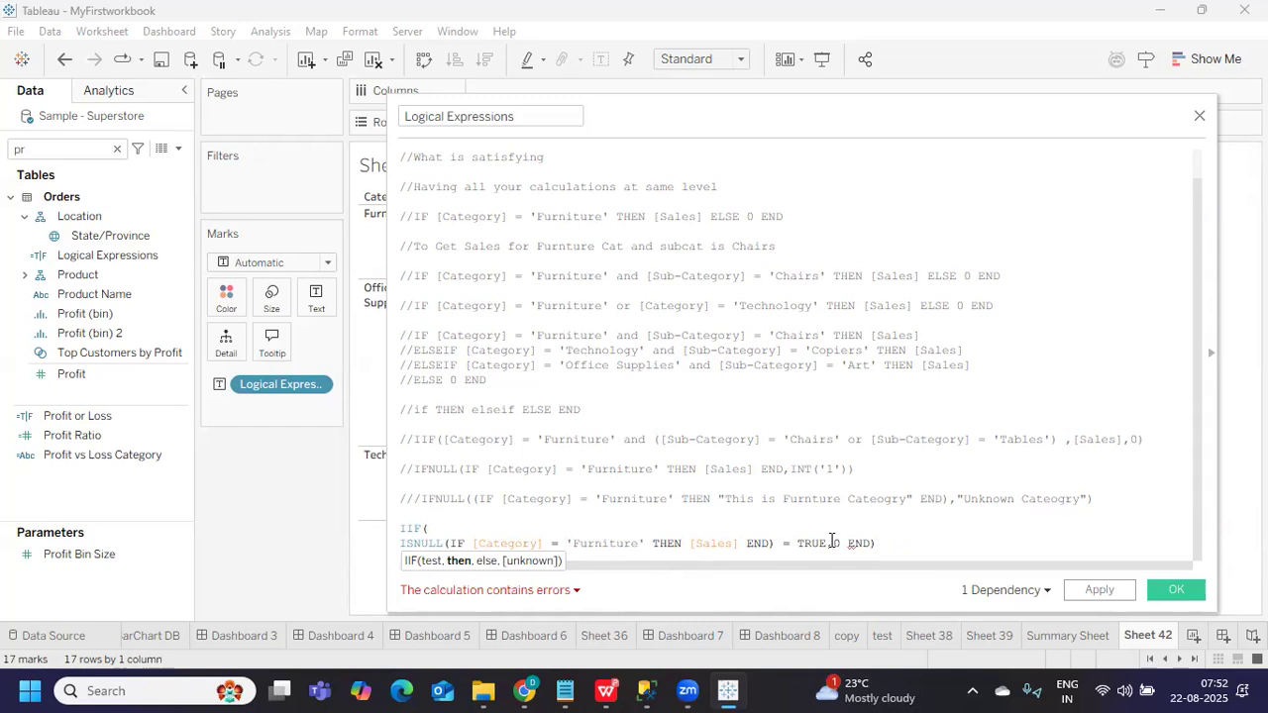
pyautogui.moveTo(839, 544); pyautogui.dragTo(868, 547)
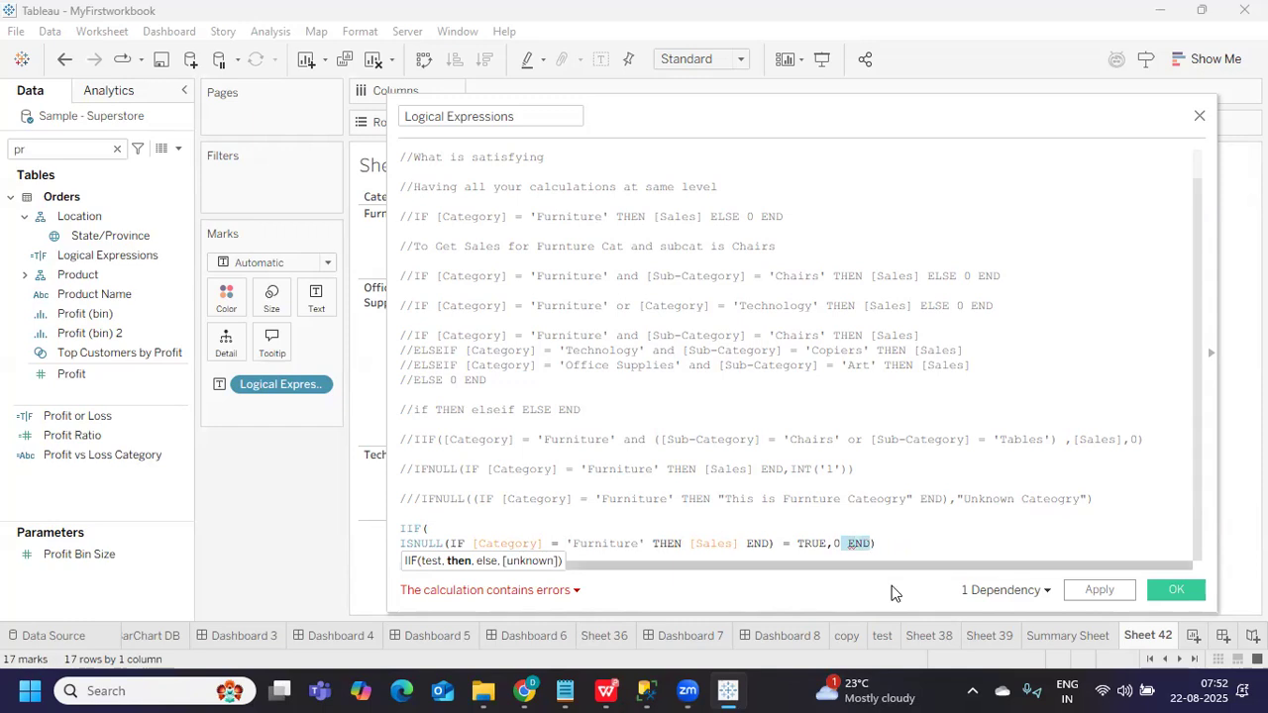
pyautogui.press('BackSpace')
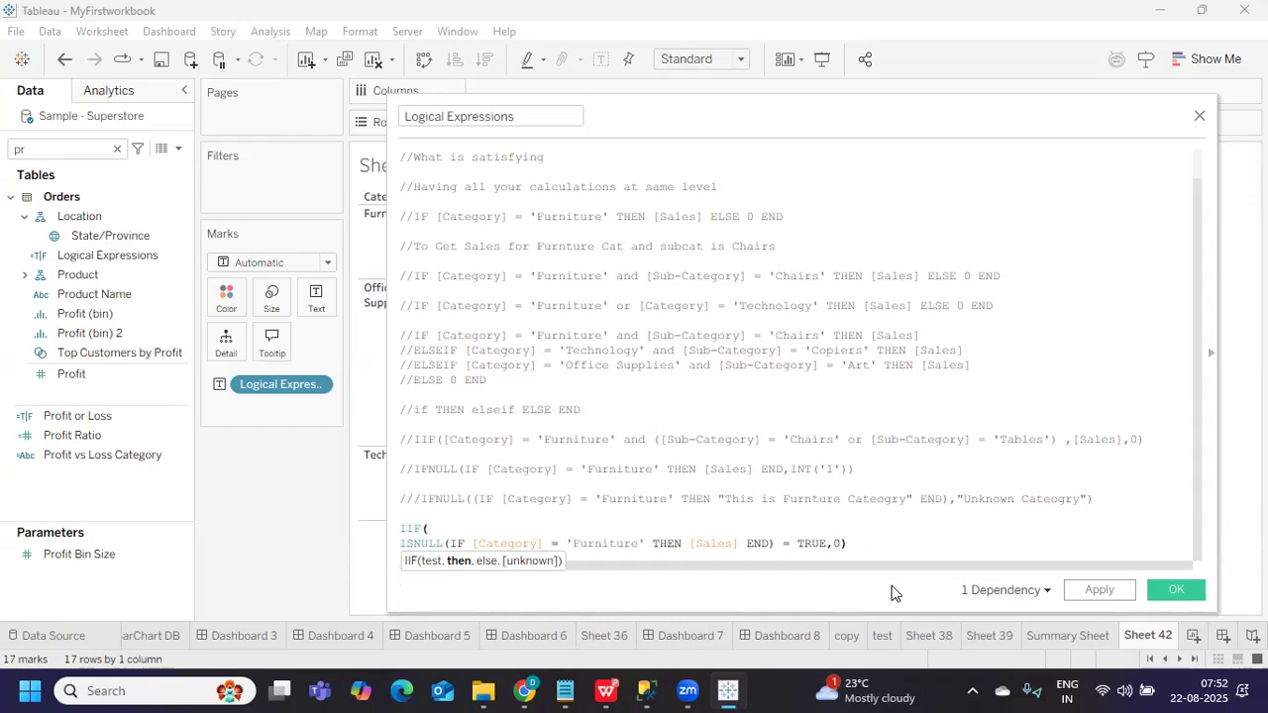
pyautogui.write(',1')
pyautogui.click(901, 532)
pyautogui.click(1096, 589)
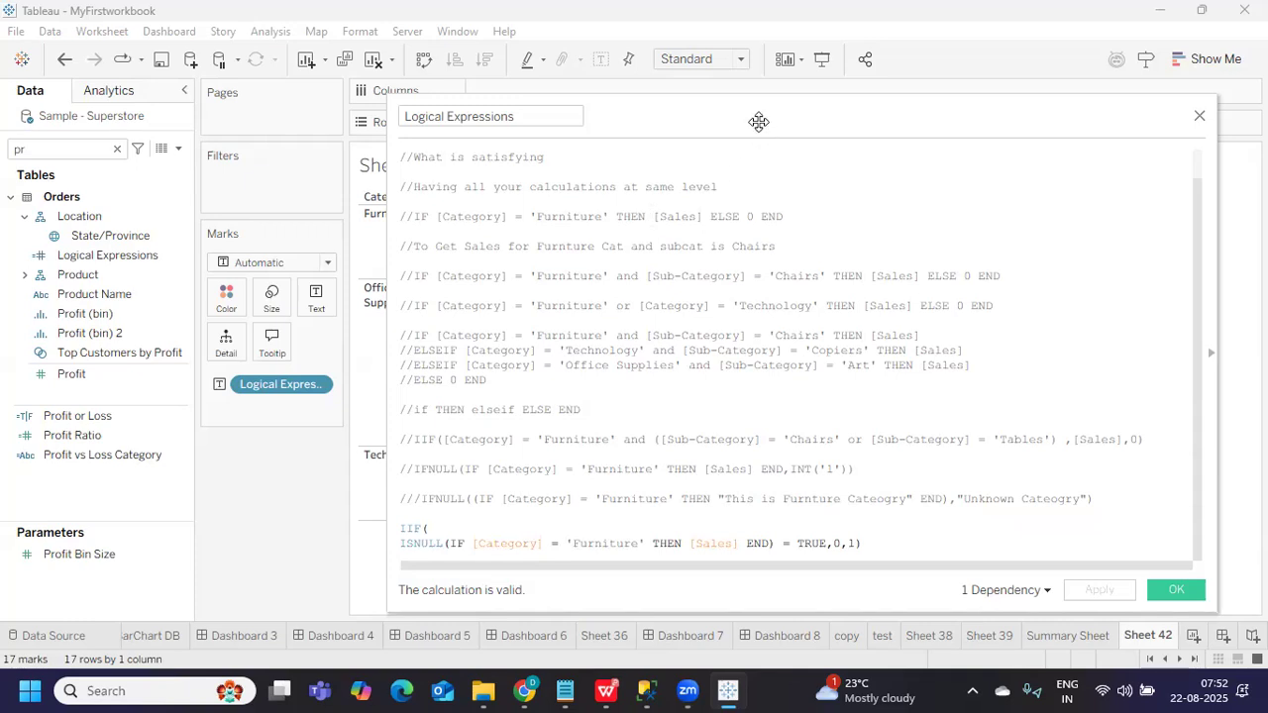
# Check Sheet 42 shows 1 for Furniture and 0 elsewhere, then bring the editor back
pyautogui.moveTo(758, 121); pyautogui.dragTo(1211, 123)
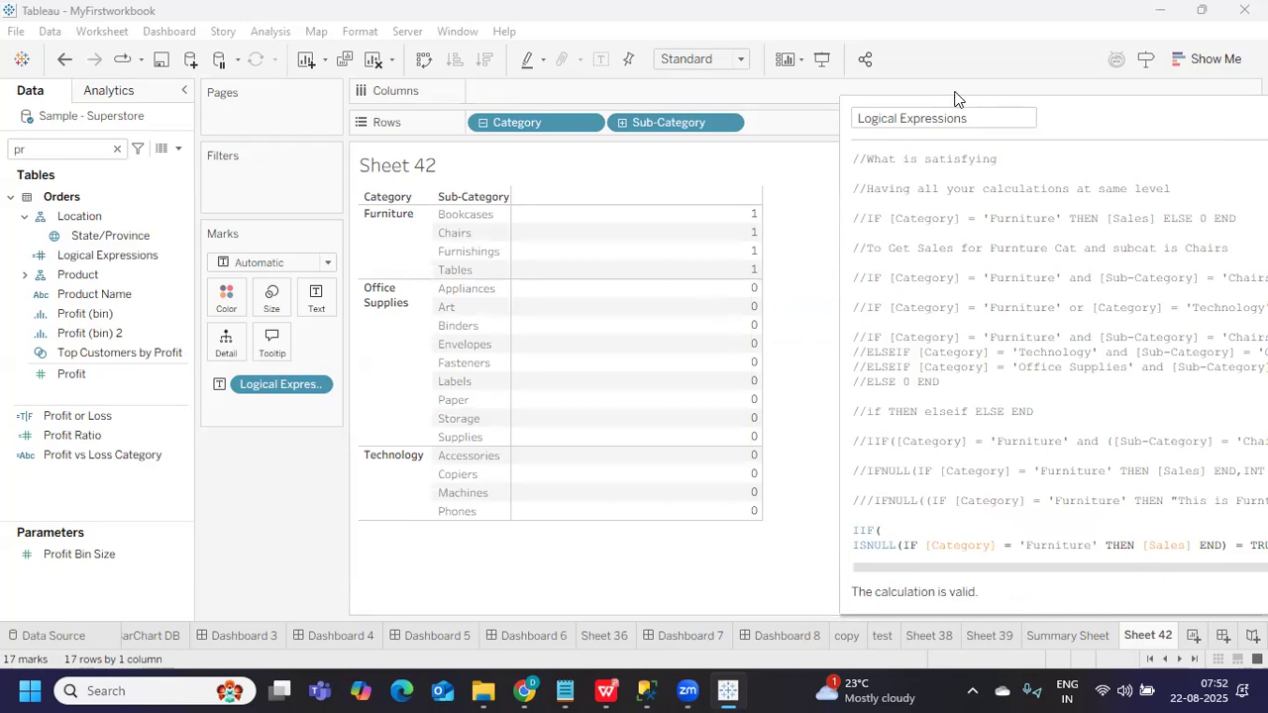
pyautogui.moveTo(946, 97); pyautogui.dragTo(699, 103)
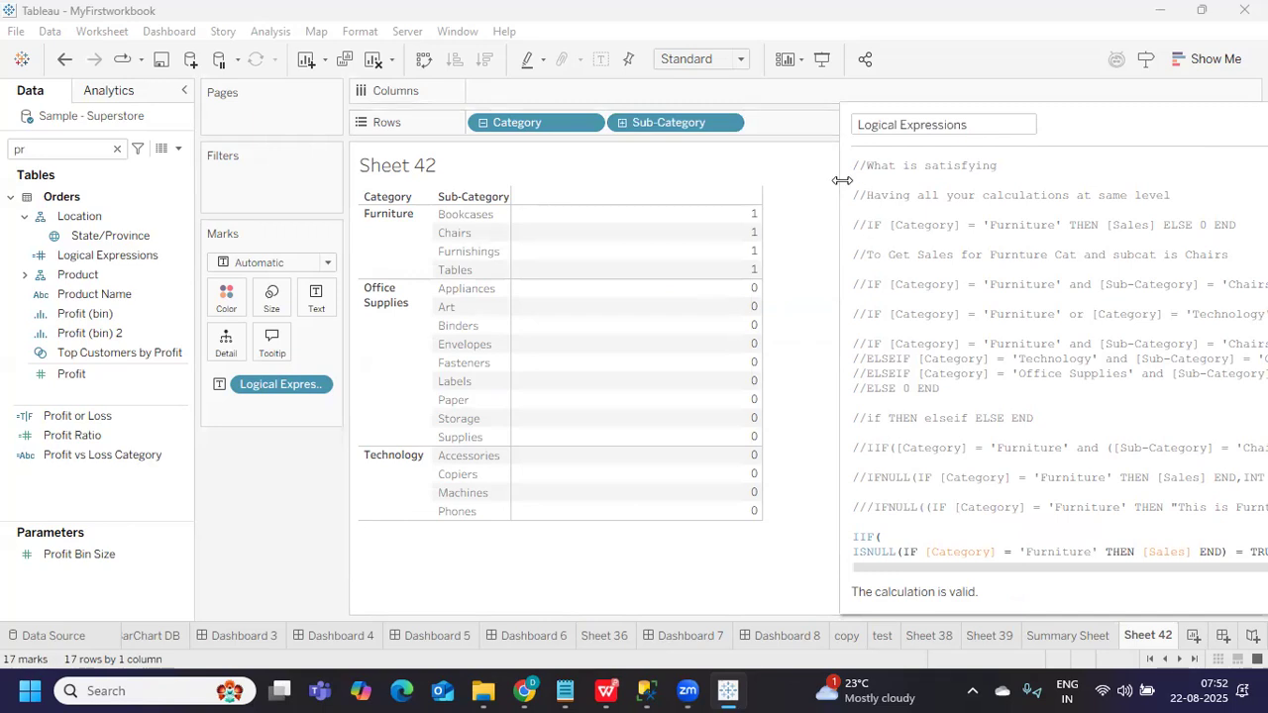
pyautogui.moveTo(1091, 113); pyautogui.dragTo(641, 73)
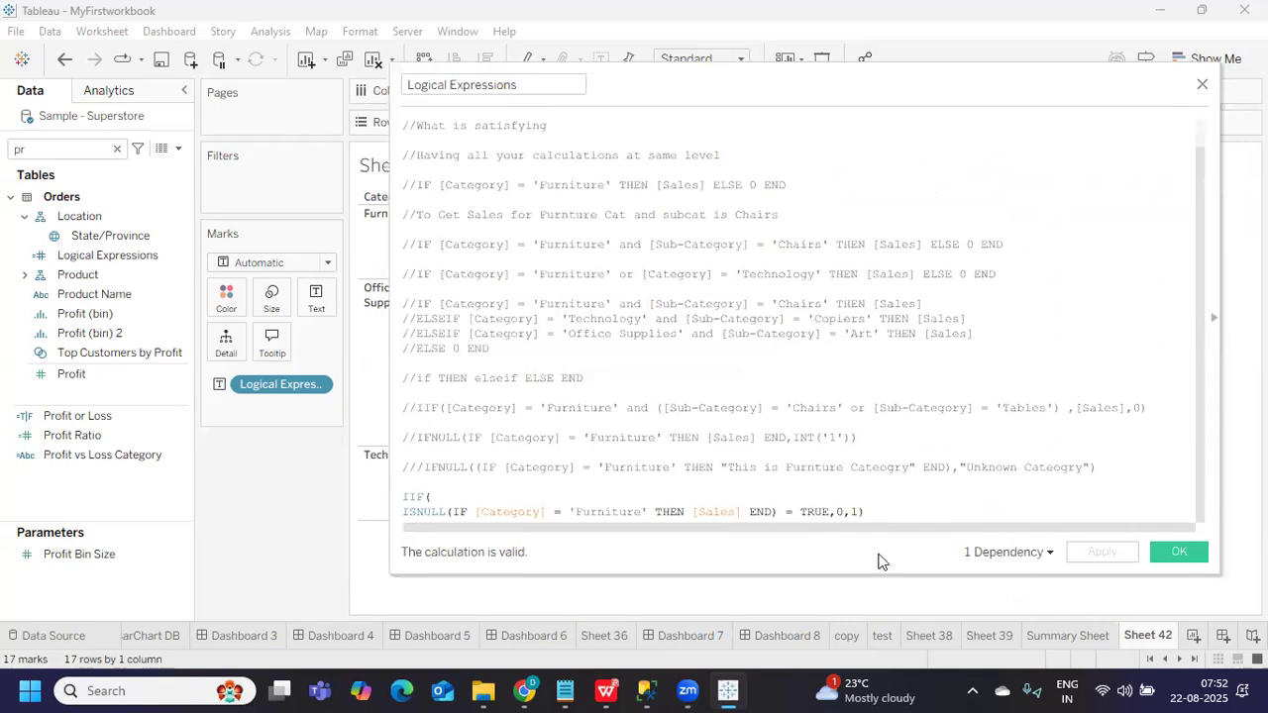
# Make the editor taller, add a blank line below the formula, and select the ISNULL expression
pyautogui.moveTo(869, 580); pyautogui.dragTo(869, 617)
pyautogui.click(912, 548)
pyautogui.press('Return')
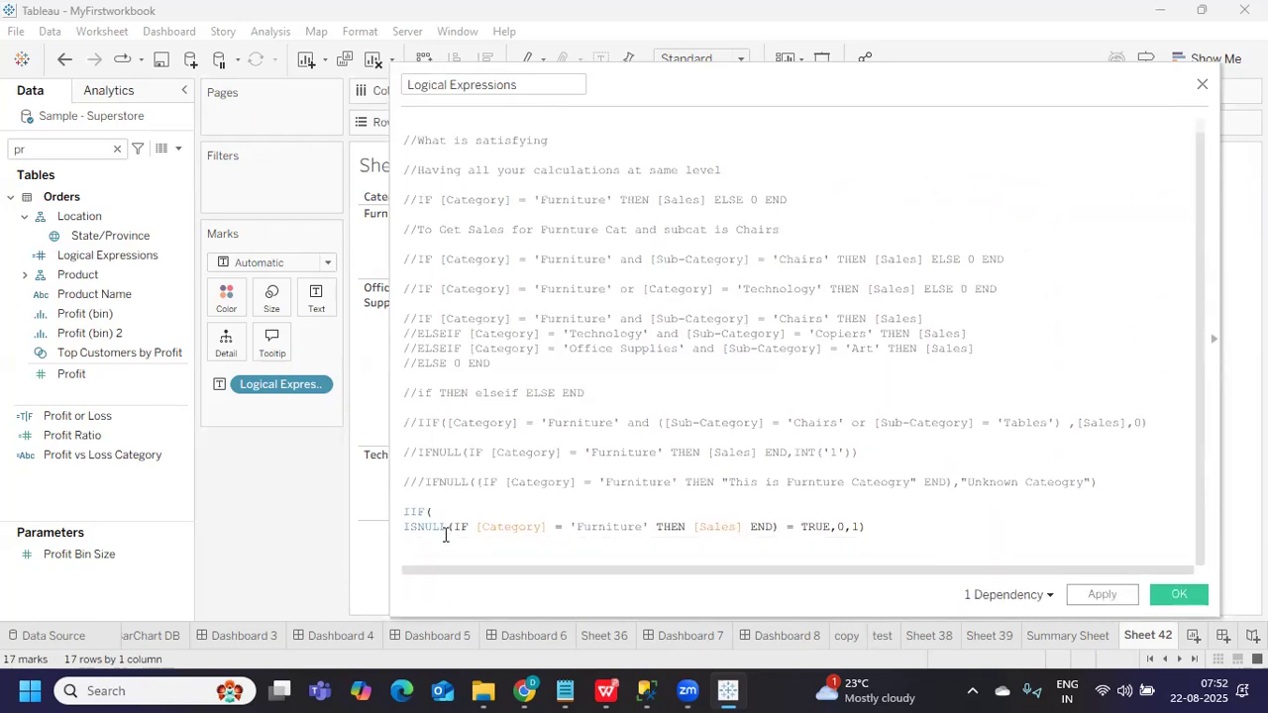
pyautogui.moveTo(404, 529)
pyautogui.mouseDown()
pyautogui.moveTo(813, 526)
pyautogui.moveTo(780, 527)
pyautogui.mouseUp()
pyautogui.hotkey('ctrl', 'c')
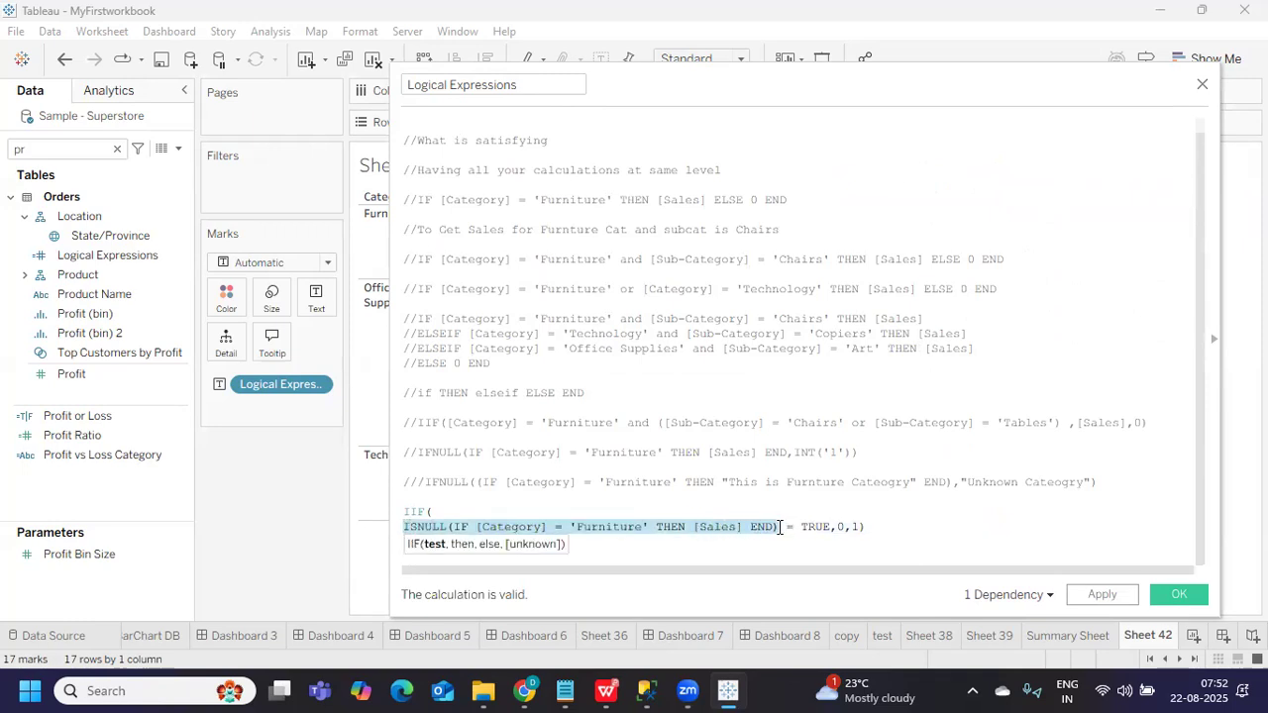
pyautogui.click(624, 557)
# Paste the ISNULL expression on the new line and comment out the IIF line with //
pyautogui.hotkey('ctrl', 'v')
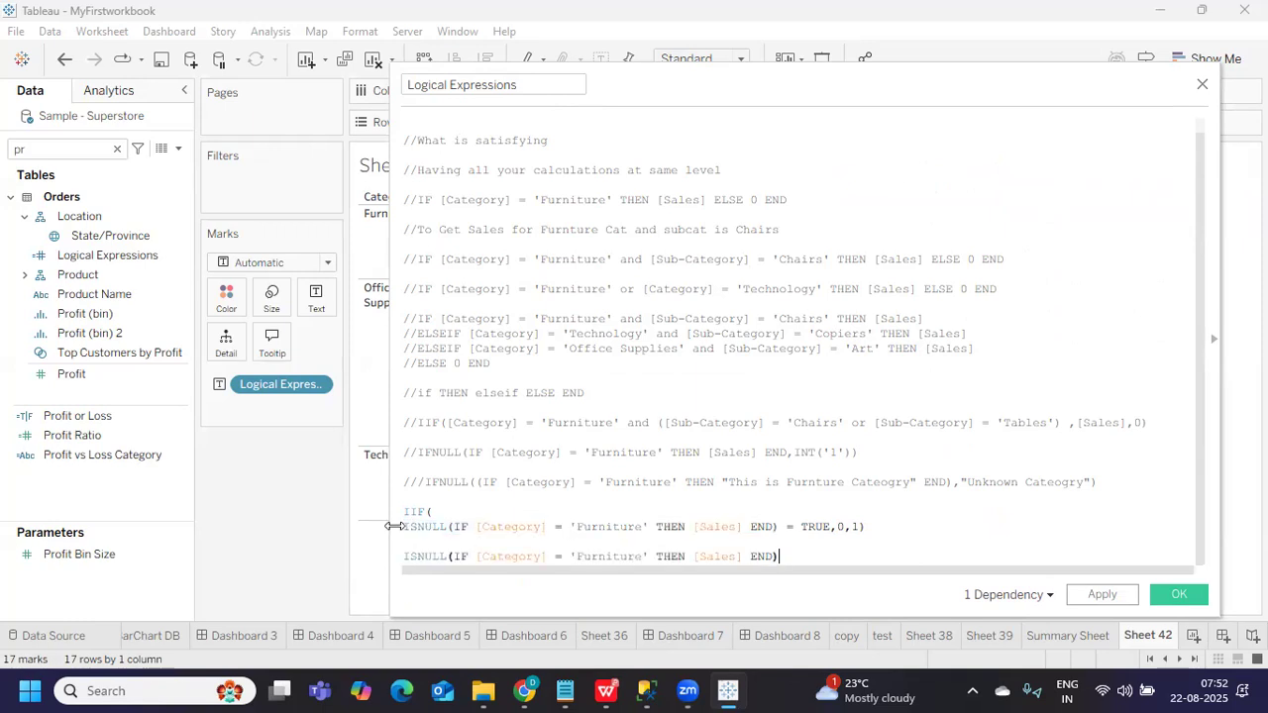
pyautogui.click(439, 510)
pyautogui.press('Delete')
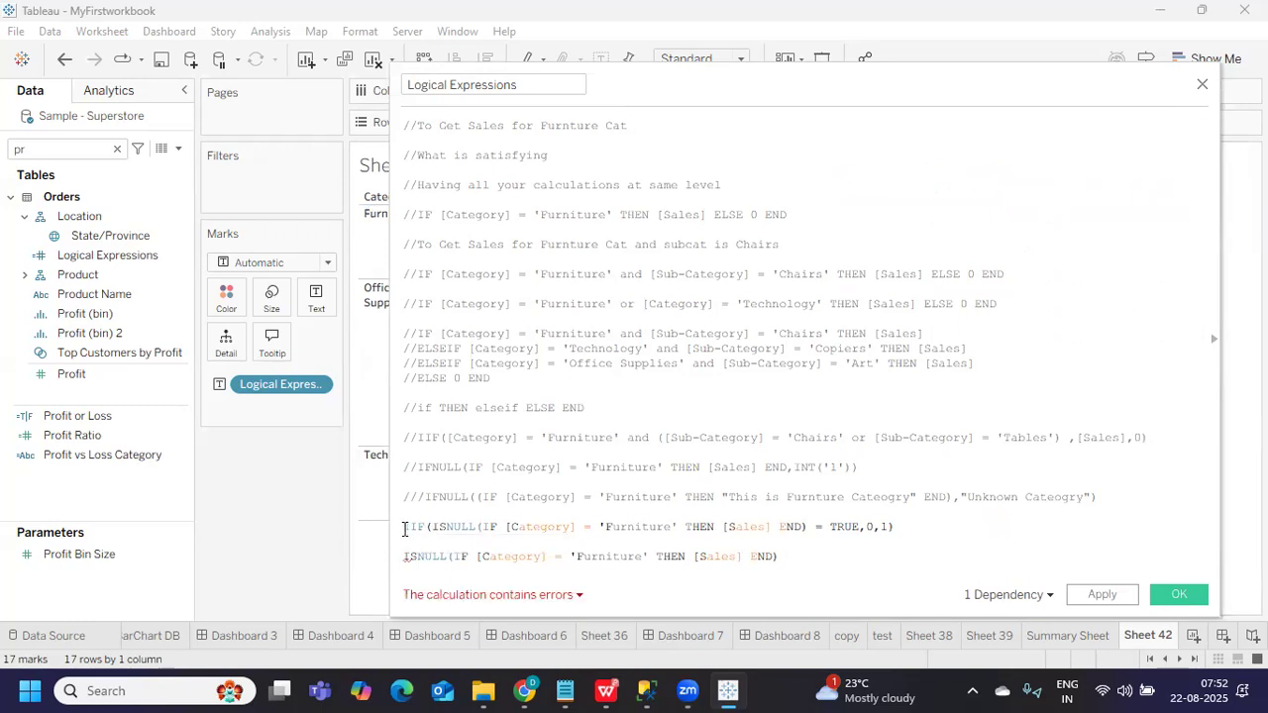
pyautogui.click(404, 528)
pyautogui.write('//')
# Append '= TRUE' to the new ISNULL line and add a blank line above it
pyautogui.click(835, 558)
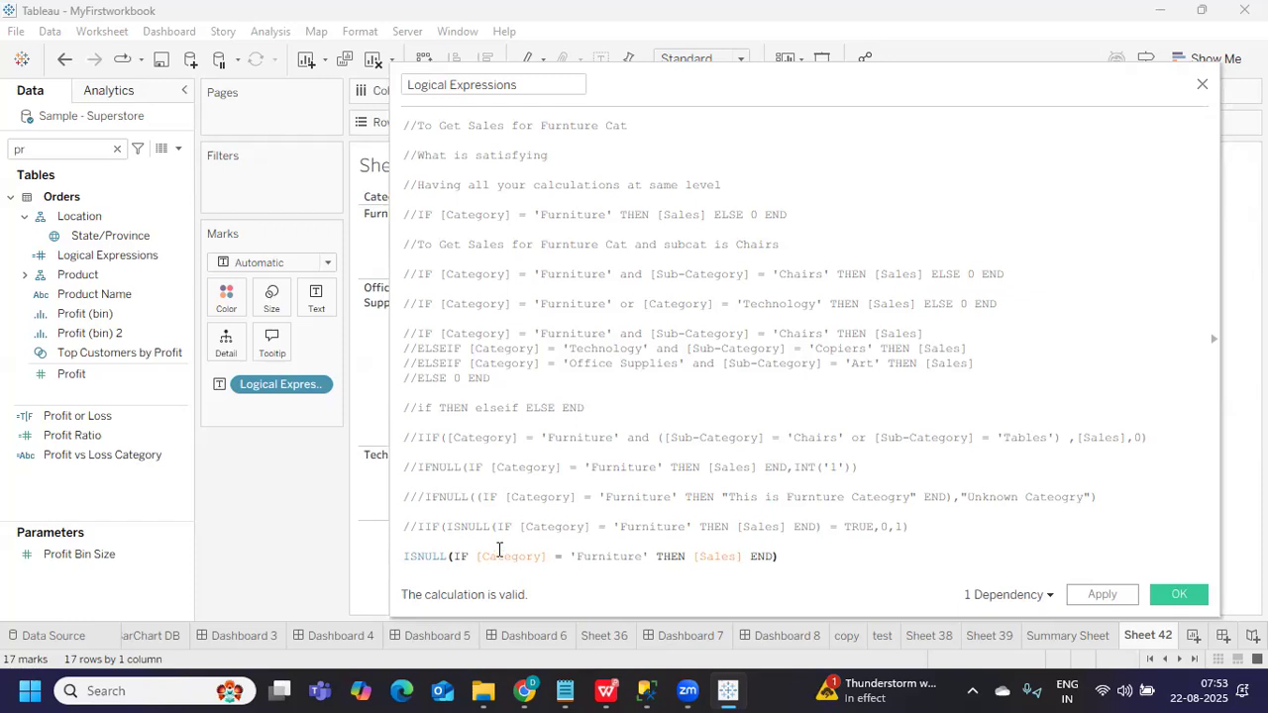
pyautogui.write('tru')
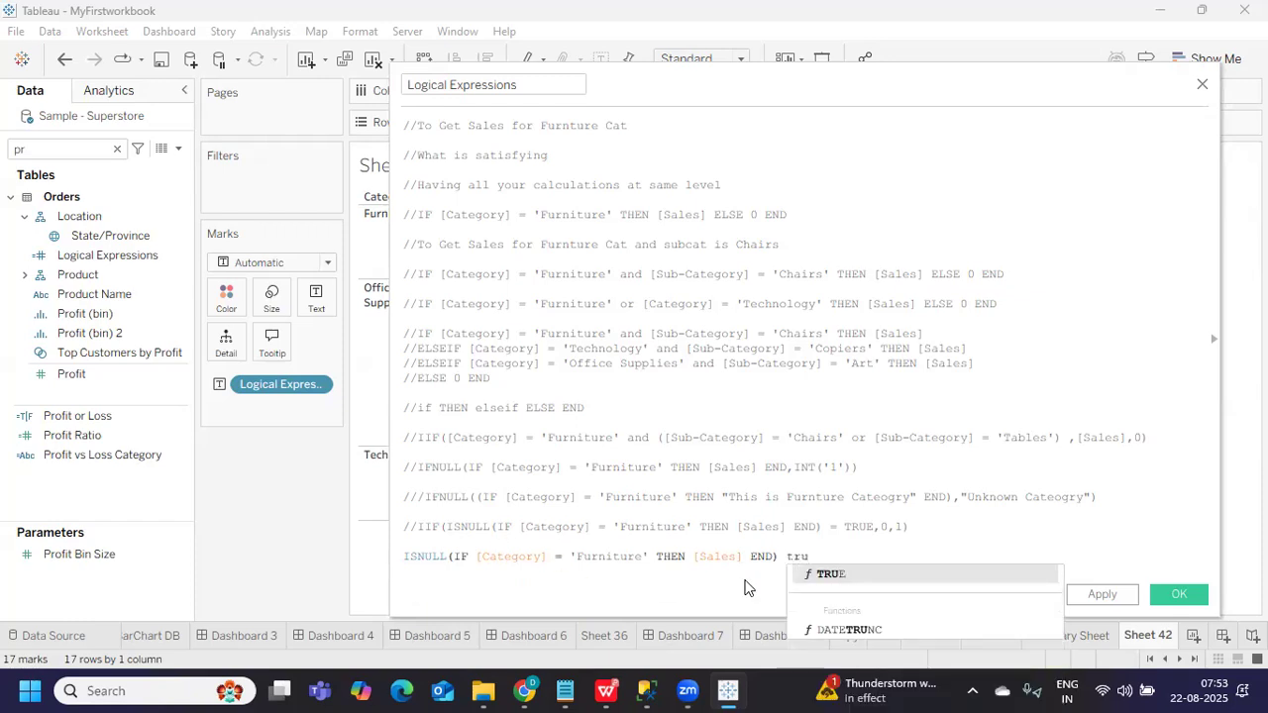
pyautogui.click(794, 574)
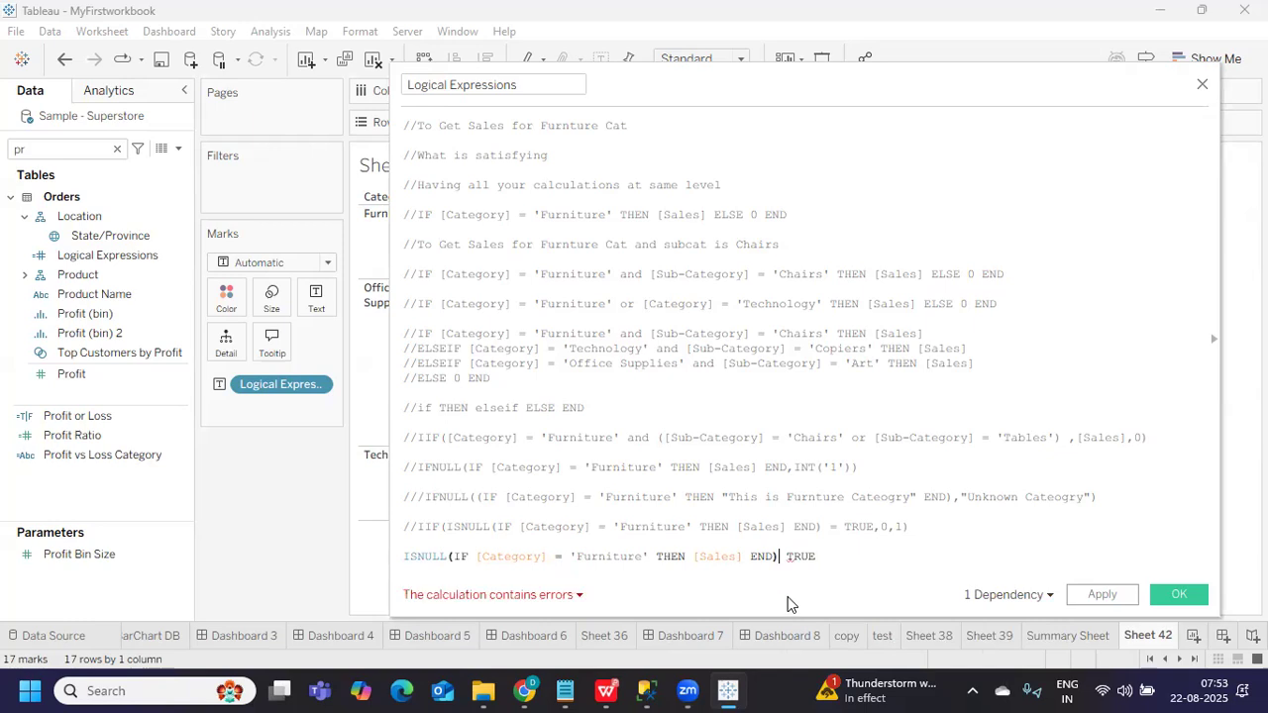
pyautogui.write('=')
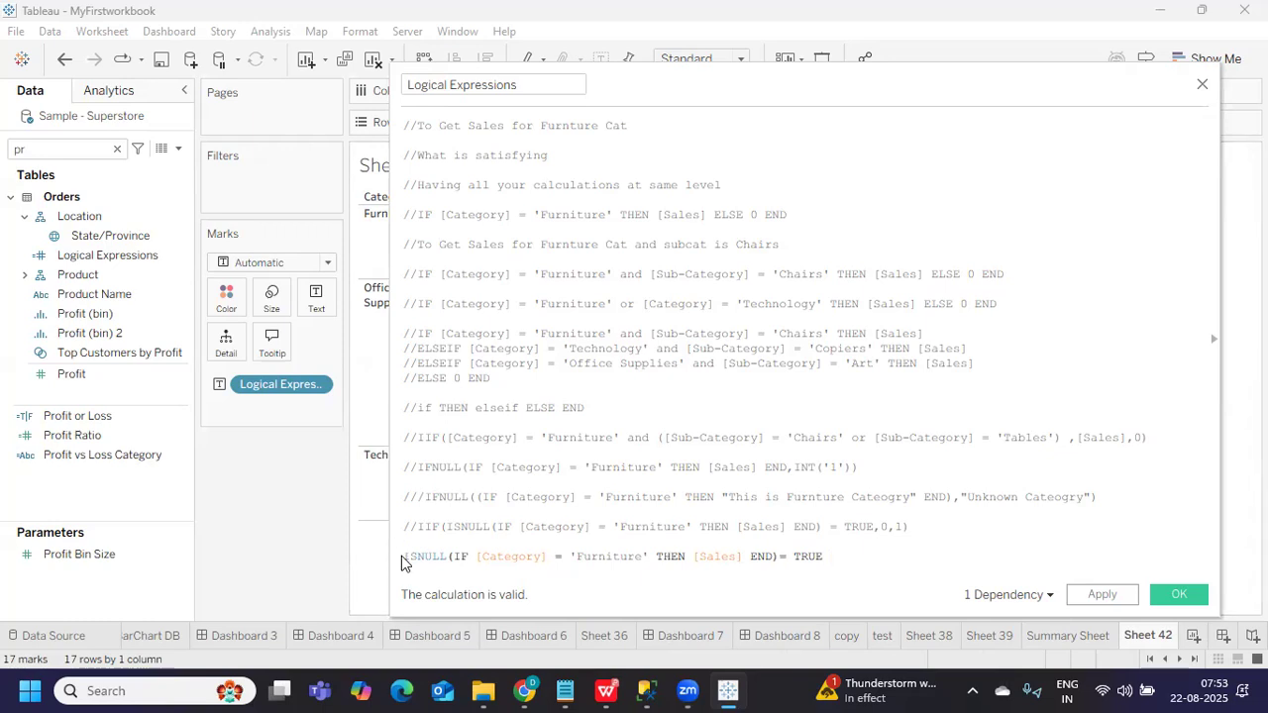
pyautogui.press('Return')
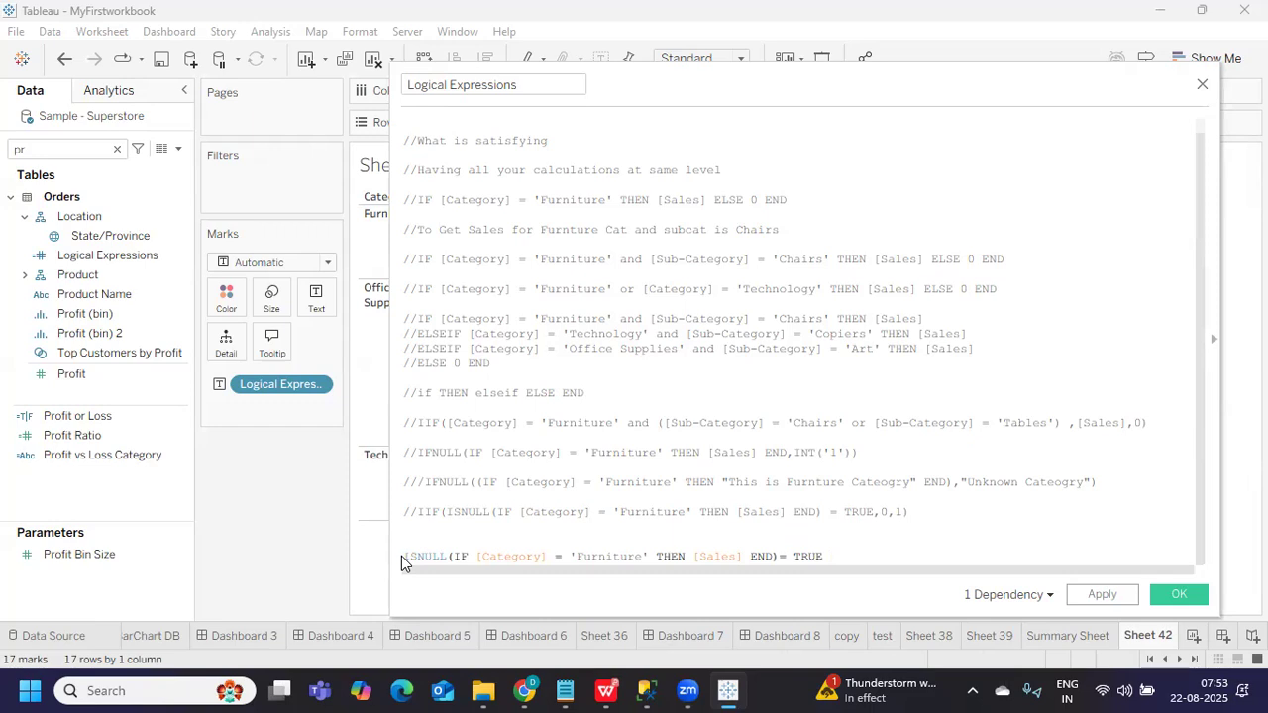
# Type 'IF(' on the blank line above the ISNULL test
pyautogui.write('IF')
pyautogui.press('BackSpace')
pyautogui.write('(')
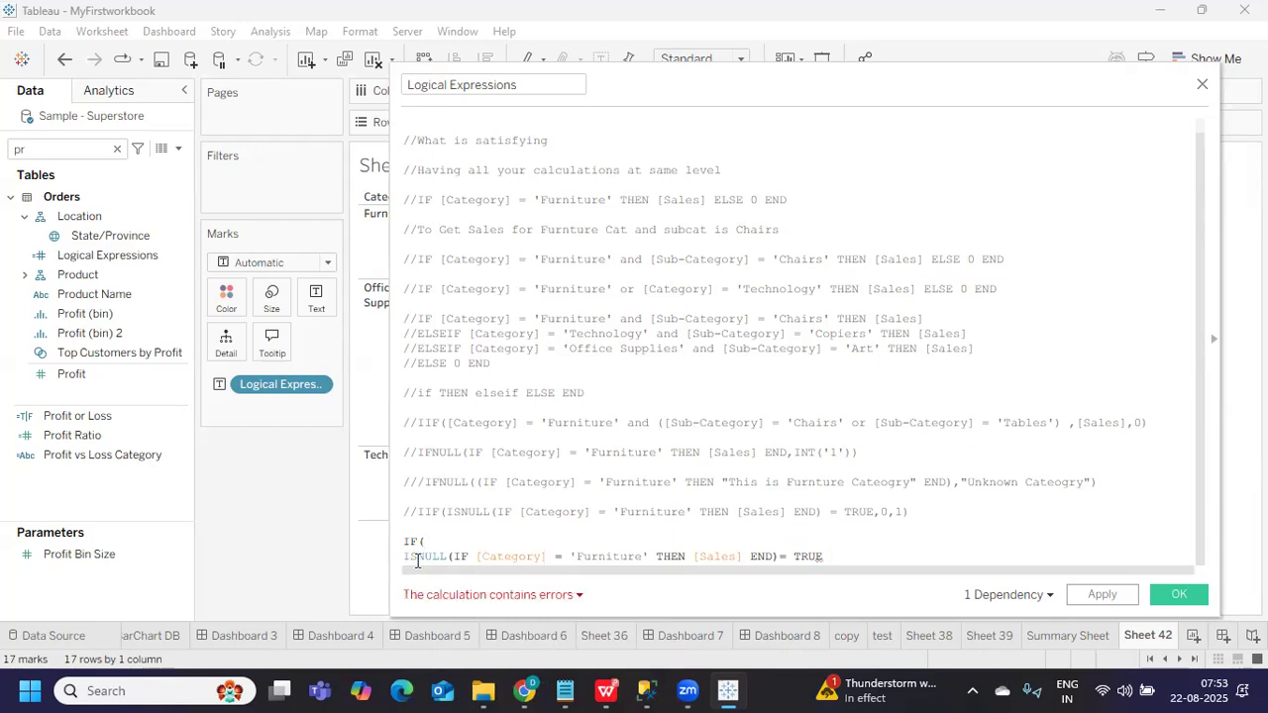
pyautogui.moveTo(404, 557); pyautogui.dragTo(822, 555)
pyautogui.click(837, 554)
# Append THEN '1' END) after TRUE, leaving a missing-parenthesis error
pyautogui.write('th')
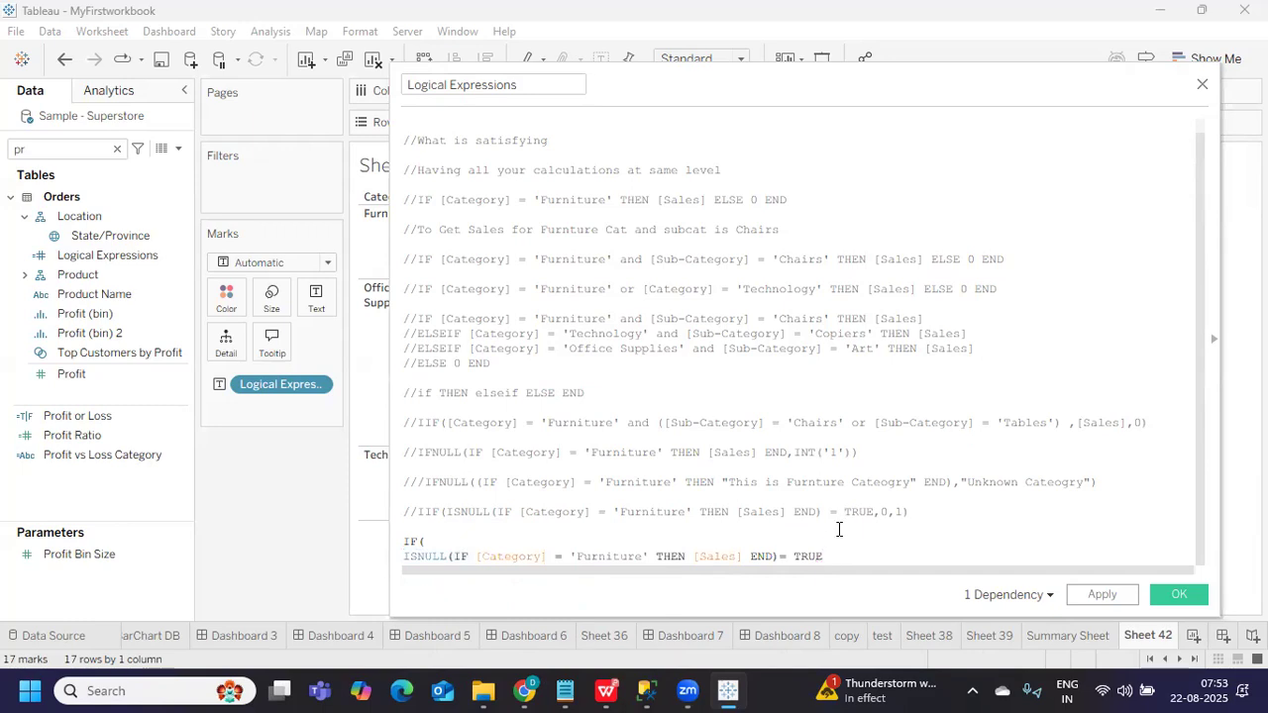
pyautogui.press('BackSpace')
pyautogui.press('BackSpace')
pyautogui.write('THEN ')
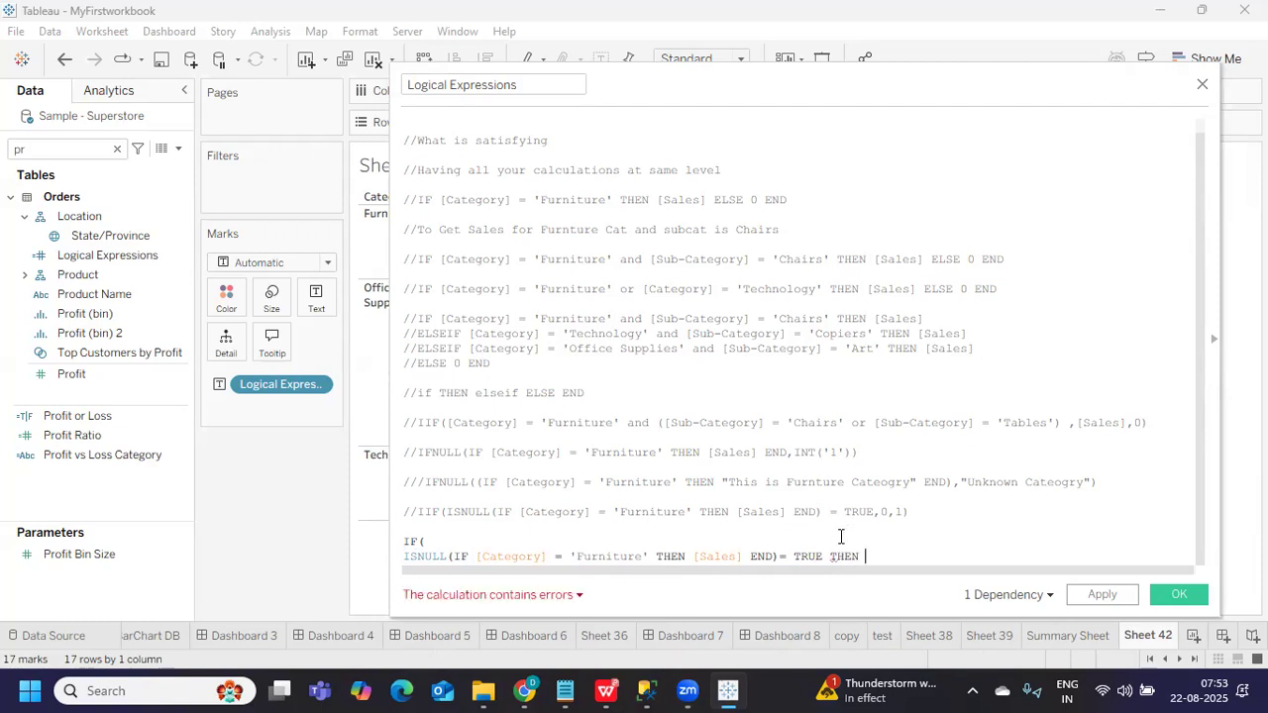
pyautogui.write("'")
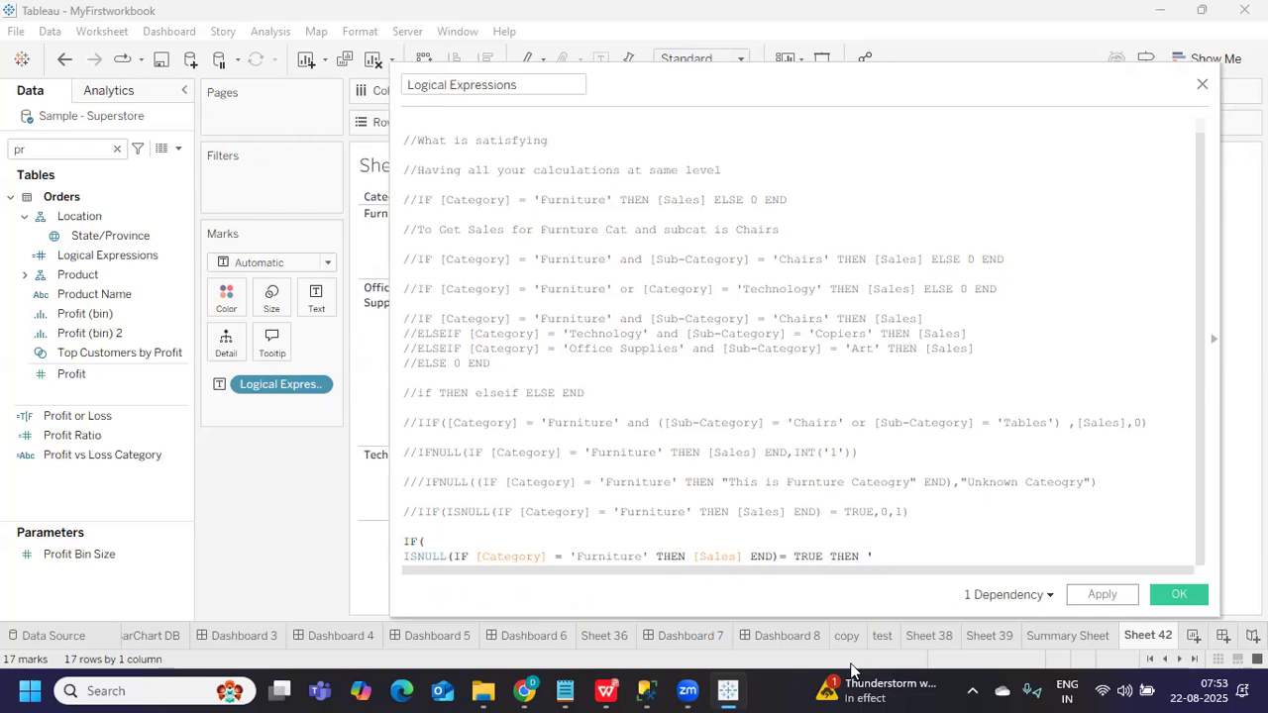
pyautogui.write("1'")
pyautogui.write(' ELSE')
pyautogui.press('BackSpace')
pyautogui.press('BackSpace')
pyautogui.press('BackSpace')
pyautogui.press('BackSpace')
pyautogui.press('BackSpace')
pyautogui.write('END)')
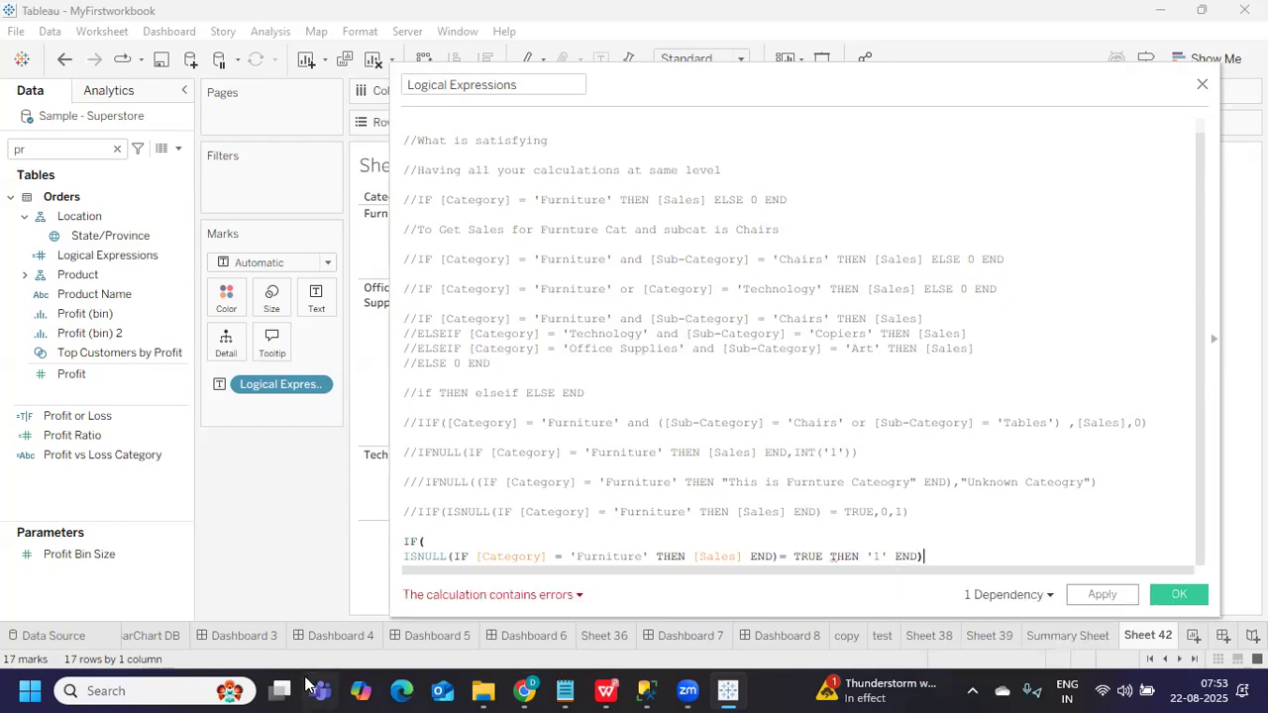
pyautogui.moveTo(477, 595)
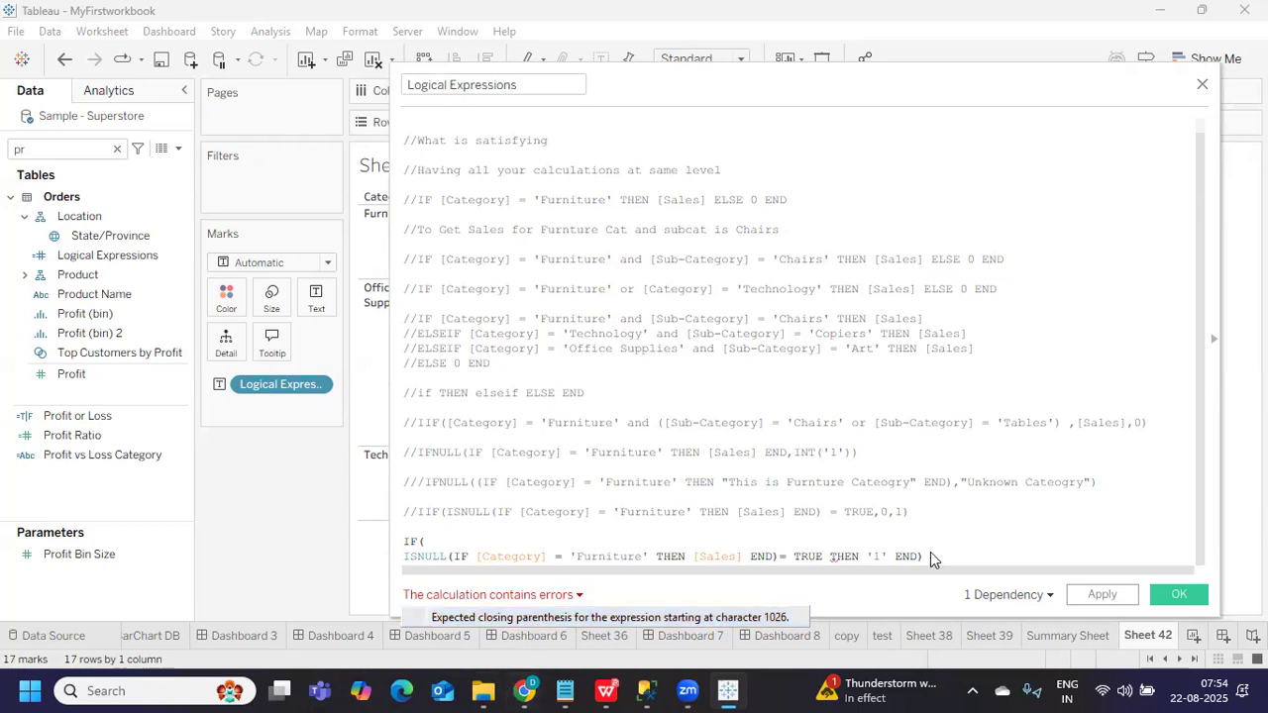
pyautogui.moveTo(926, 556); pyautogui.dragTo(409, 542)
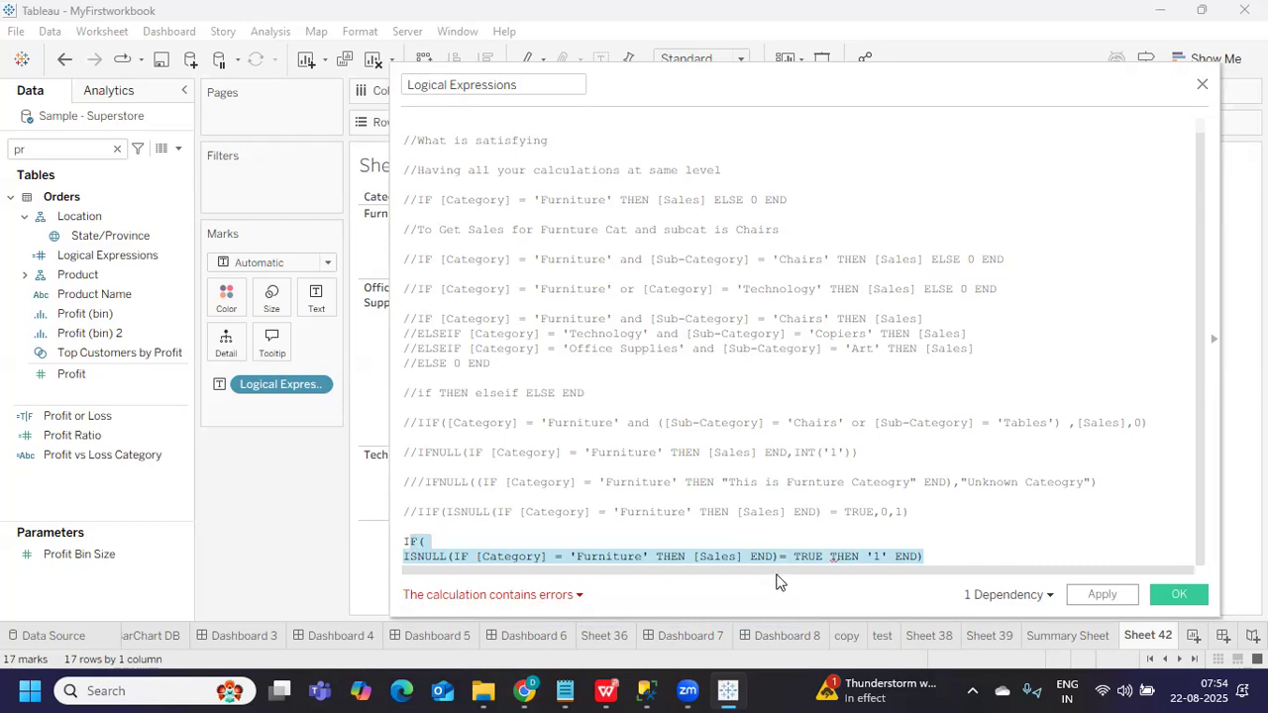
# Change the result '1' to a plain 1 and review the error details
pyautogui.click(826, 556)
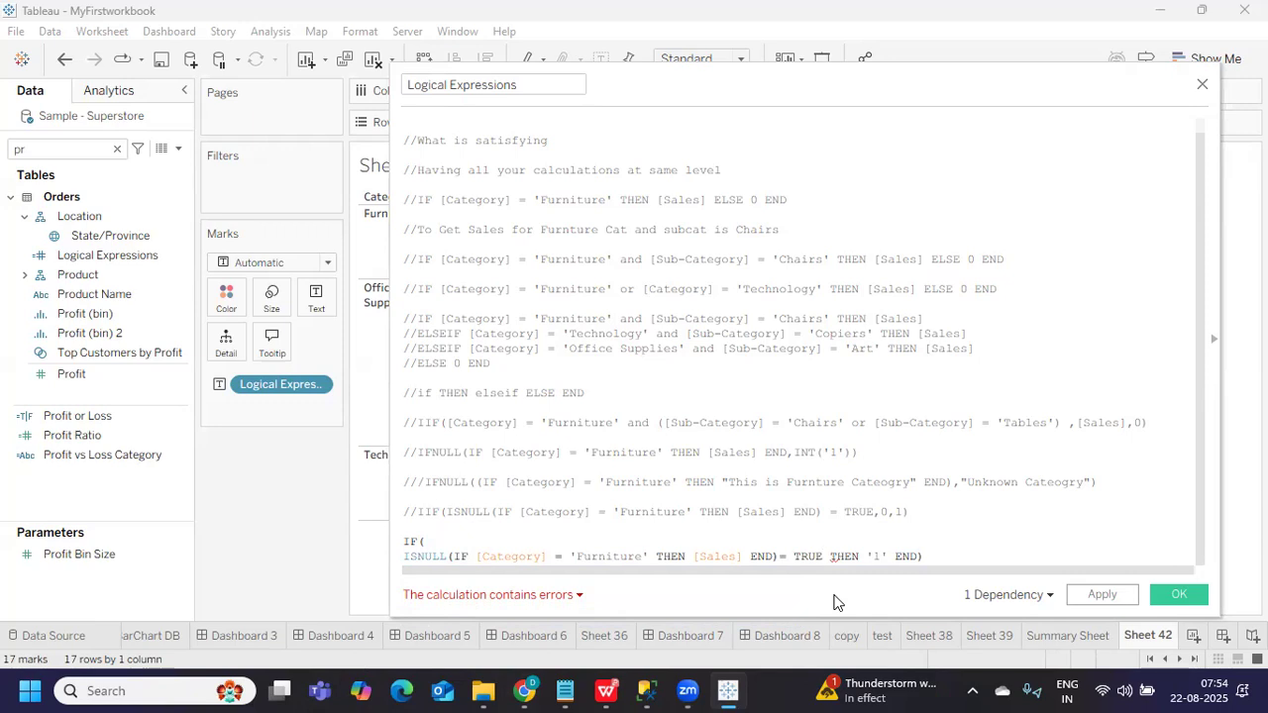
pyautogui.moveTo(866, 555); pyautogui.dragTo(889, 555)
pyautogui.write('1')
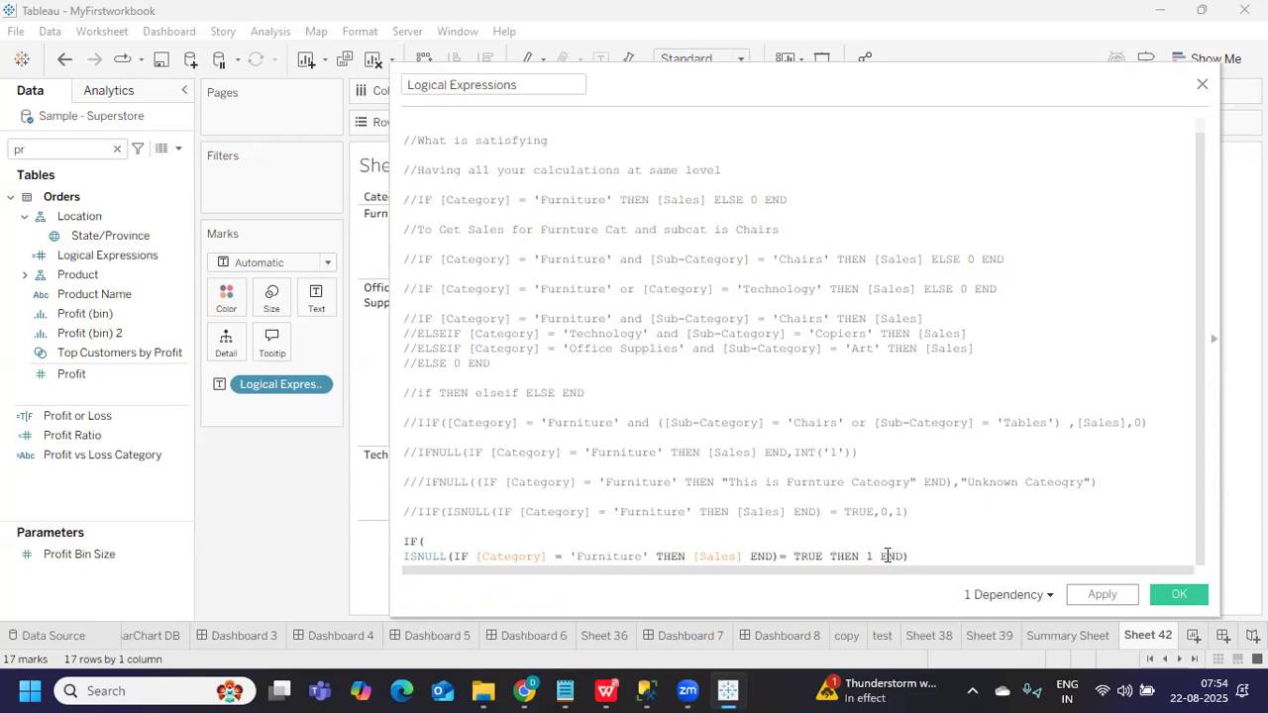
pyautogui.click(476, 599)
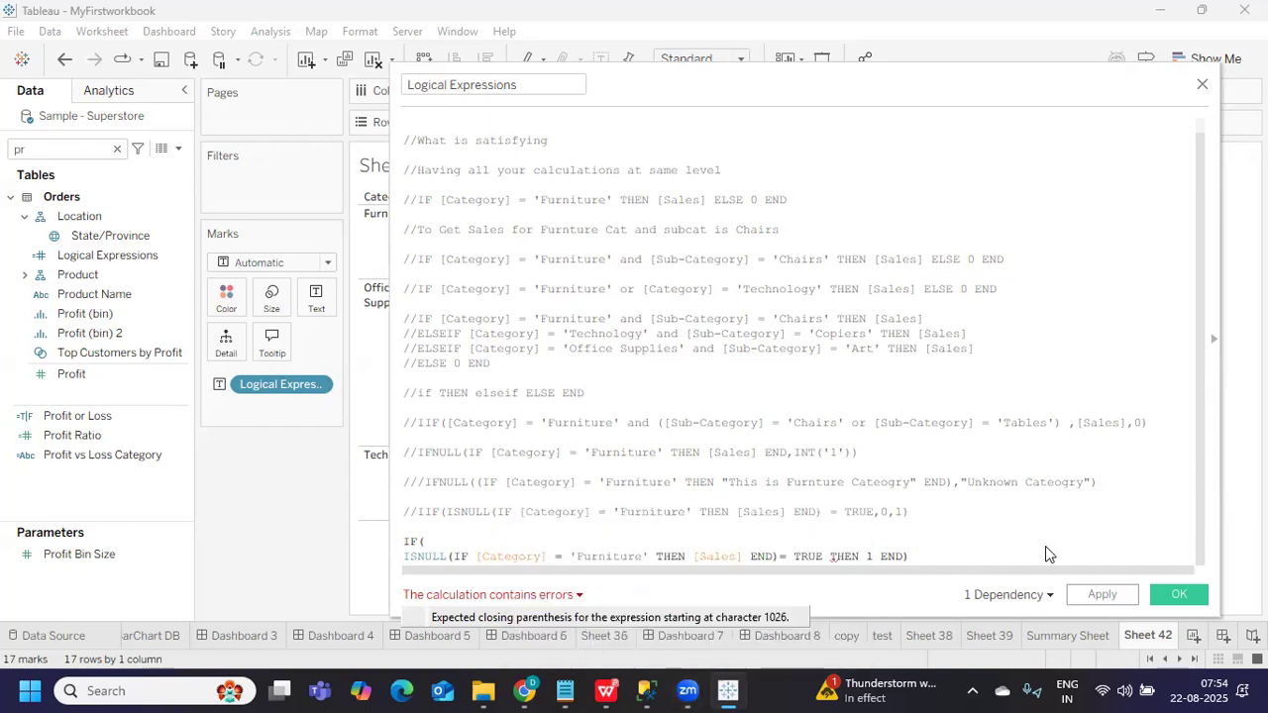
pyautogui.click(917, 556)
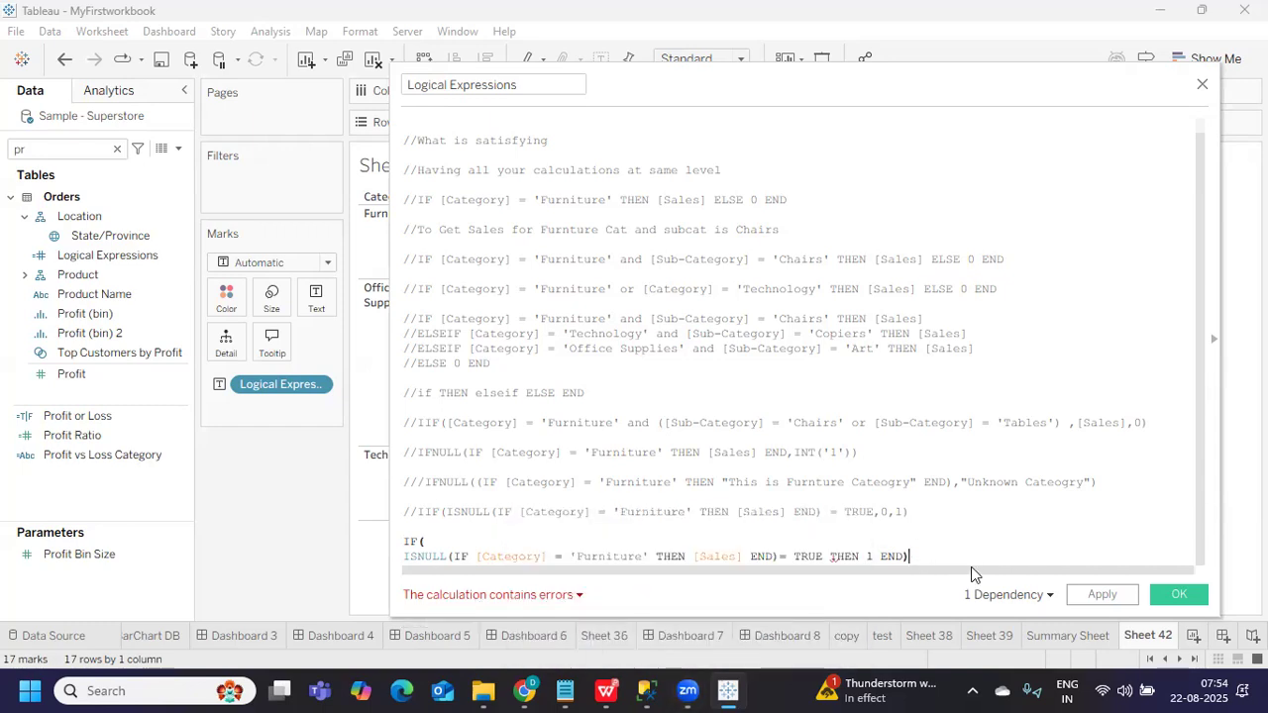
# Join IF( onto the ISNULL line so the formula sits on one line
pyautogui.click(443, 541)
pyautogui.press('Delete')
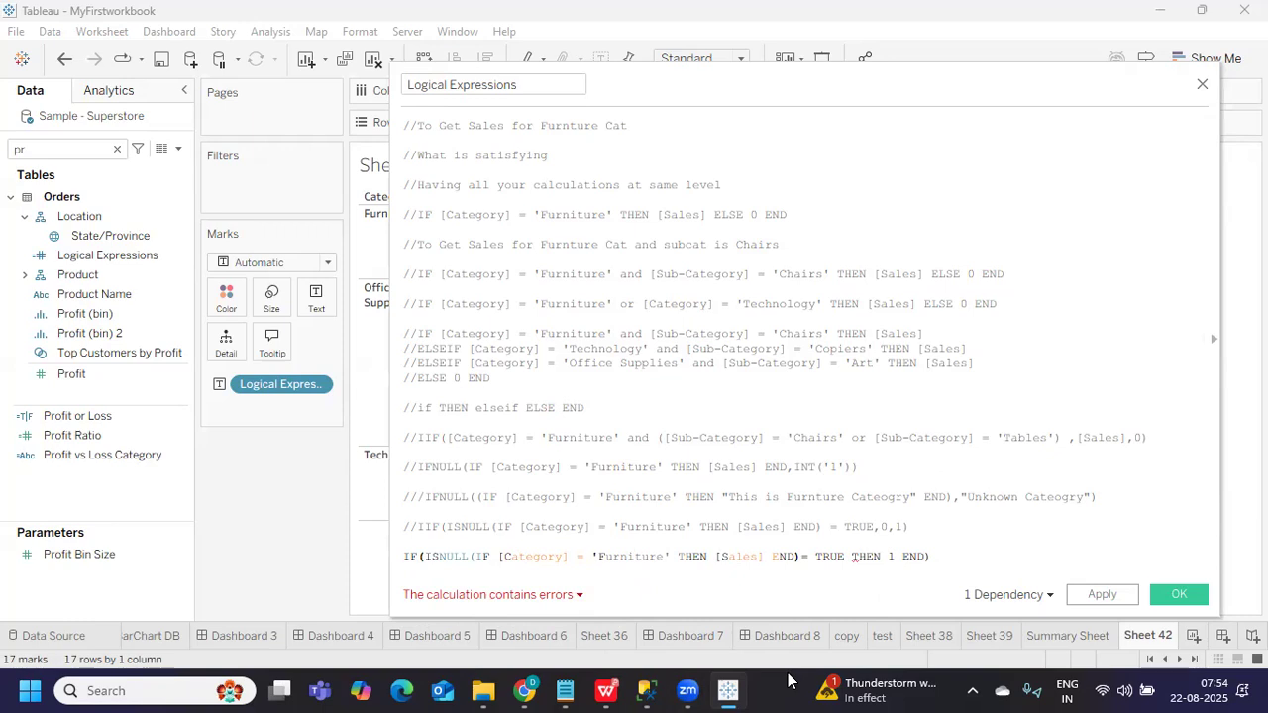
pyautogui.click(482, 557)
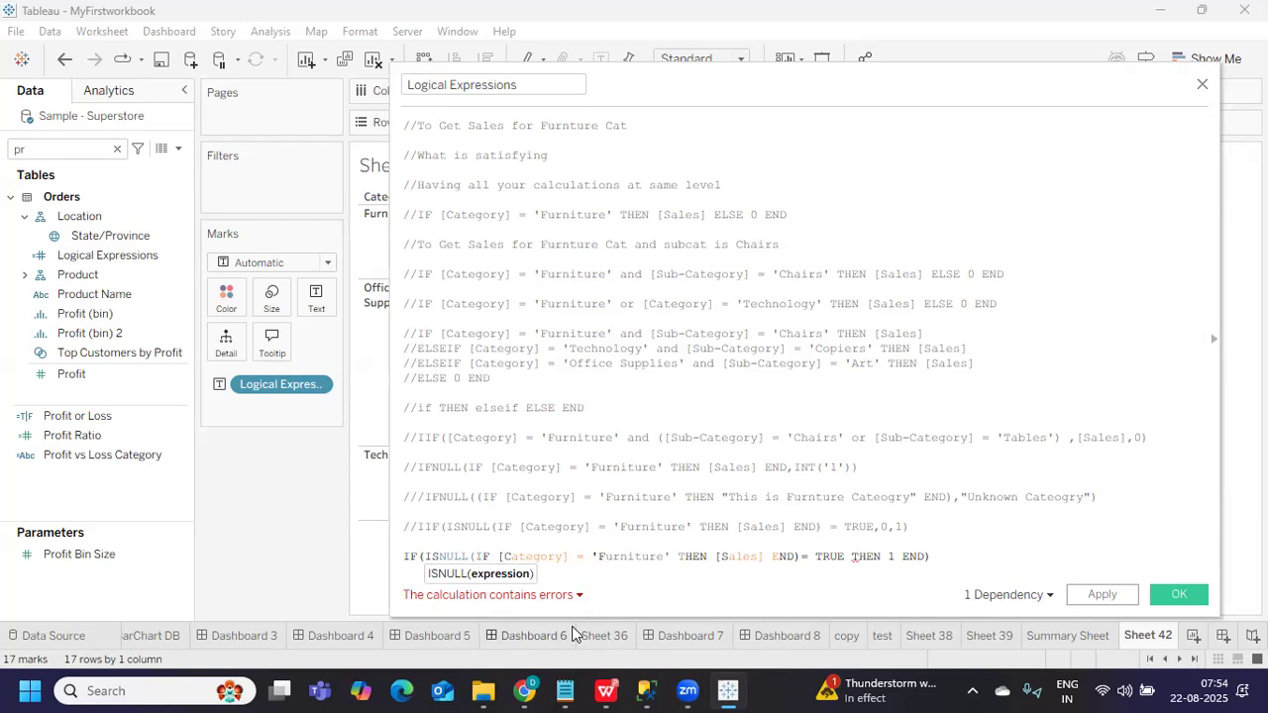
pyautogui.write('(')
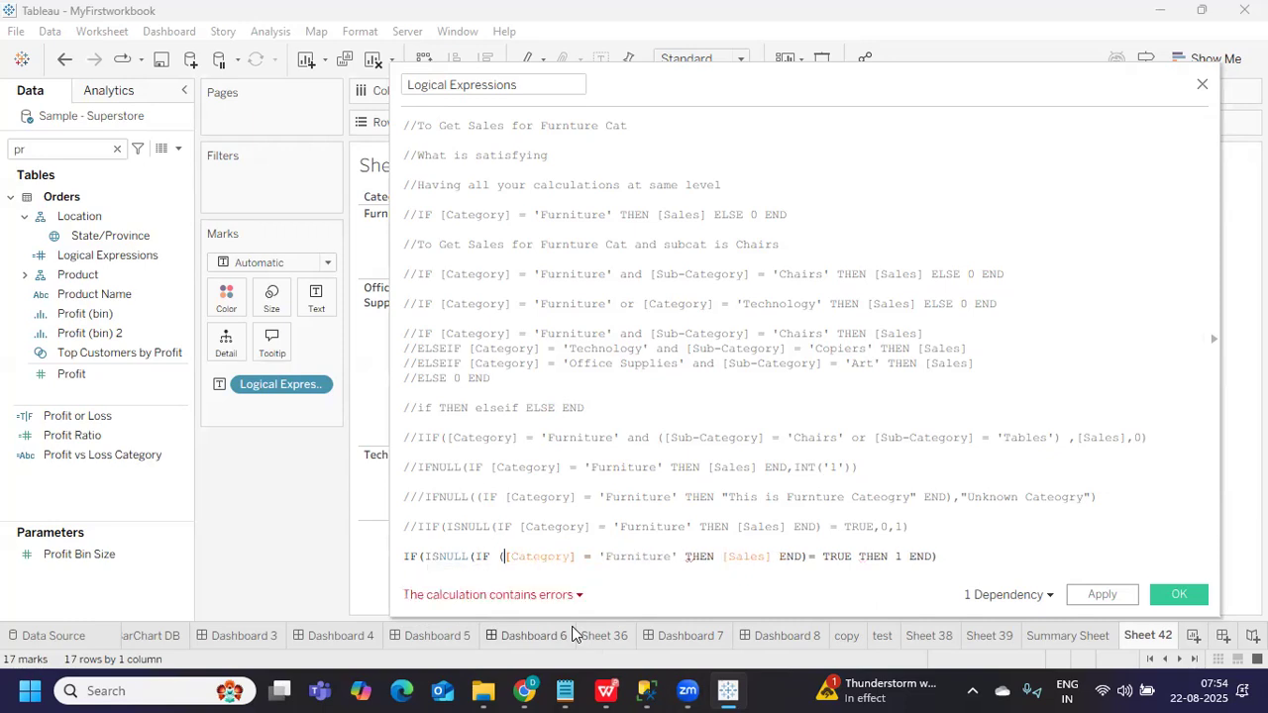
pyautogui.press('BackSpace')
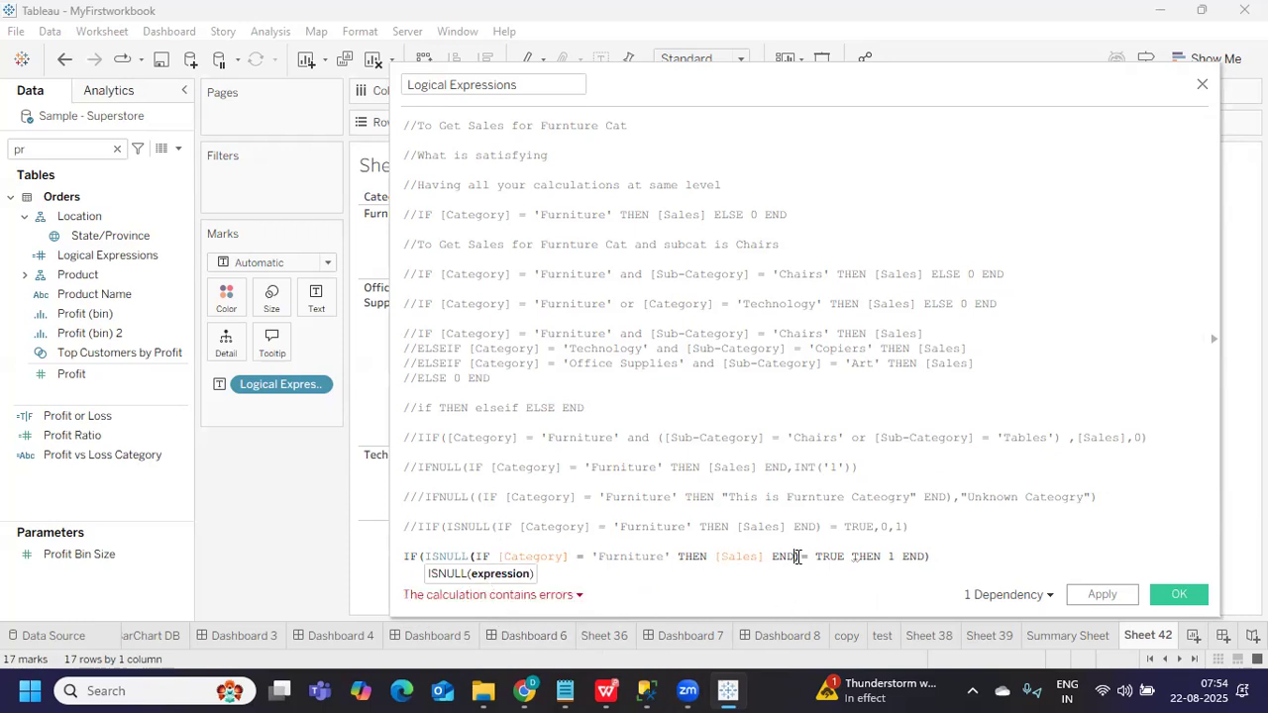
pyautogui.click(796, 557)
pyautogui.write(')')
pyautogui.moveTo(475, 555); pyautogui.dragTo(795, 556)
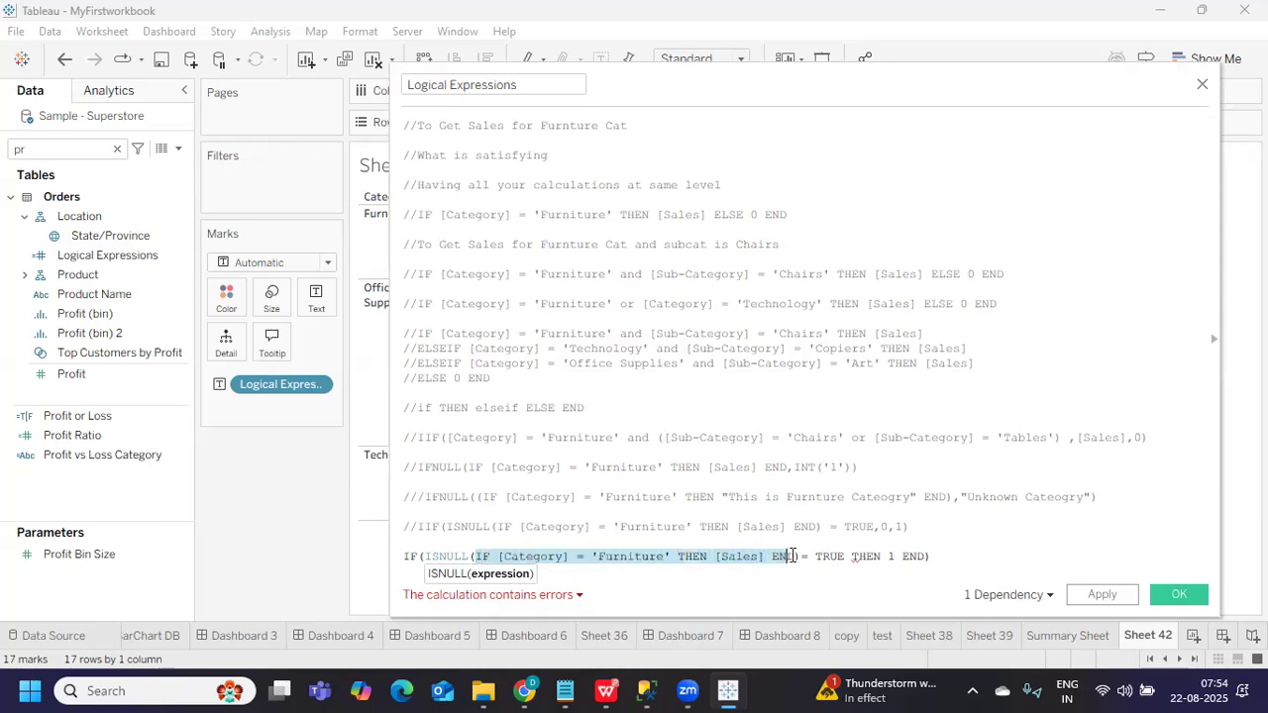
pyautogui.click(441, 558)
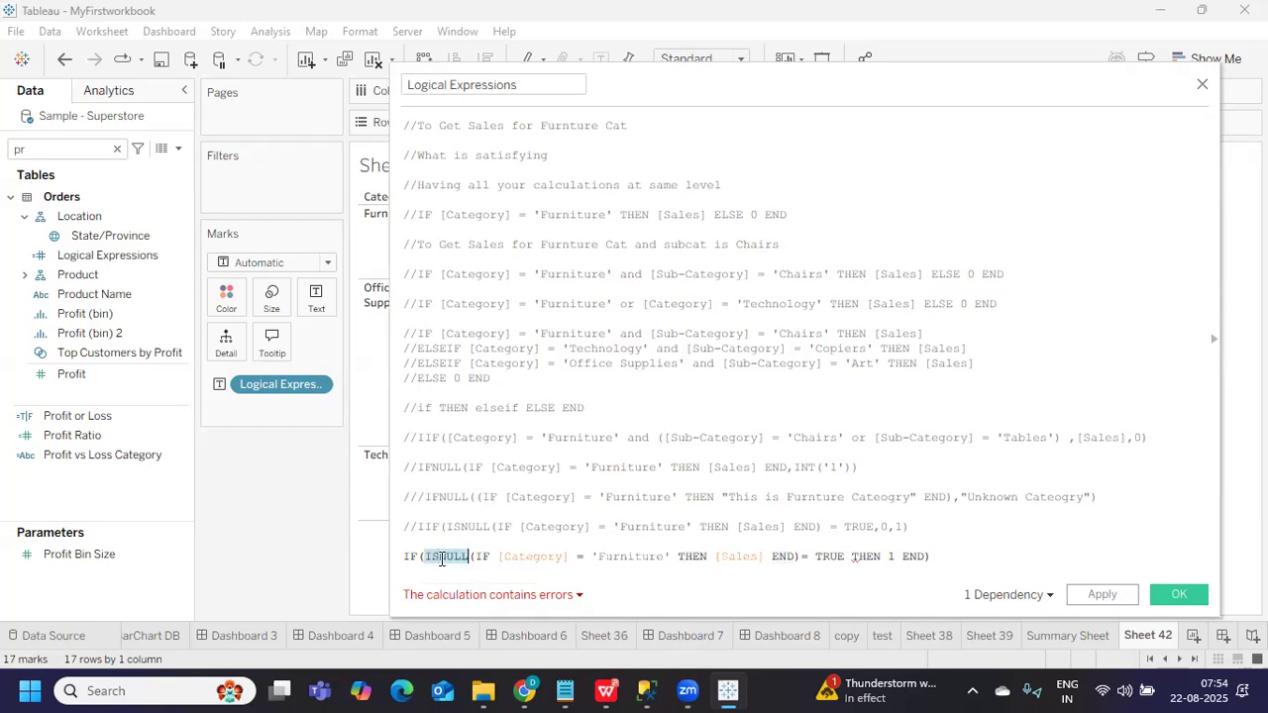
pyautogui.click(798, 557)
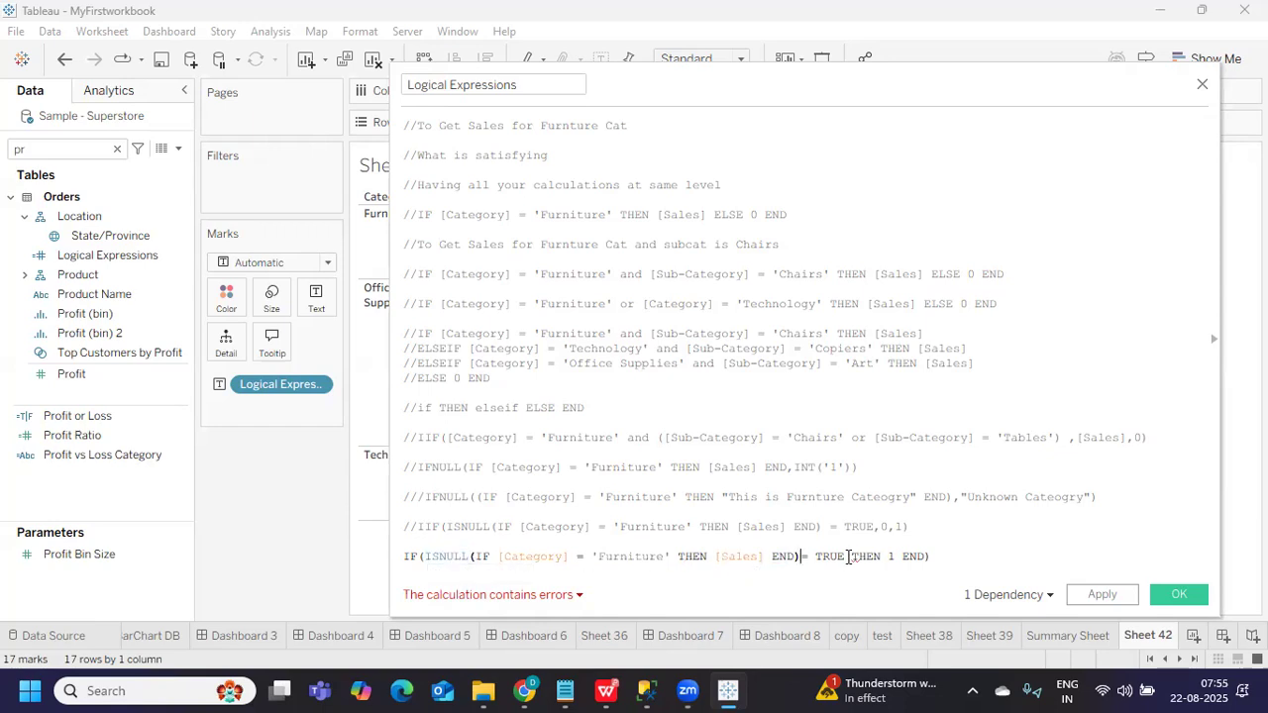
pyautogui.moveTo(877, 691)
pyautogui.moveTo(424, 556); pyautogui.dragTo(846, 557)
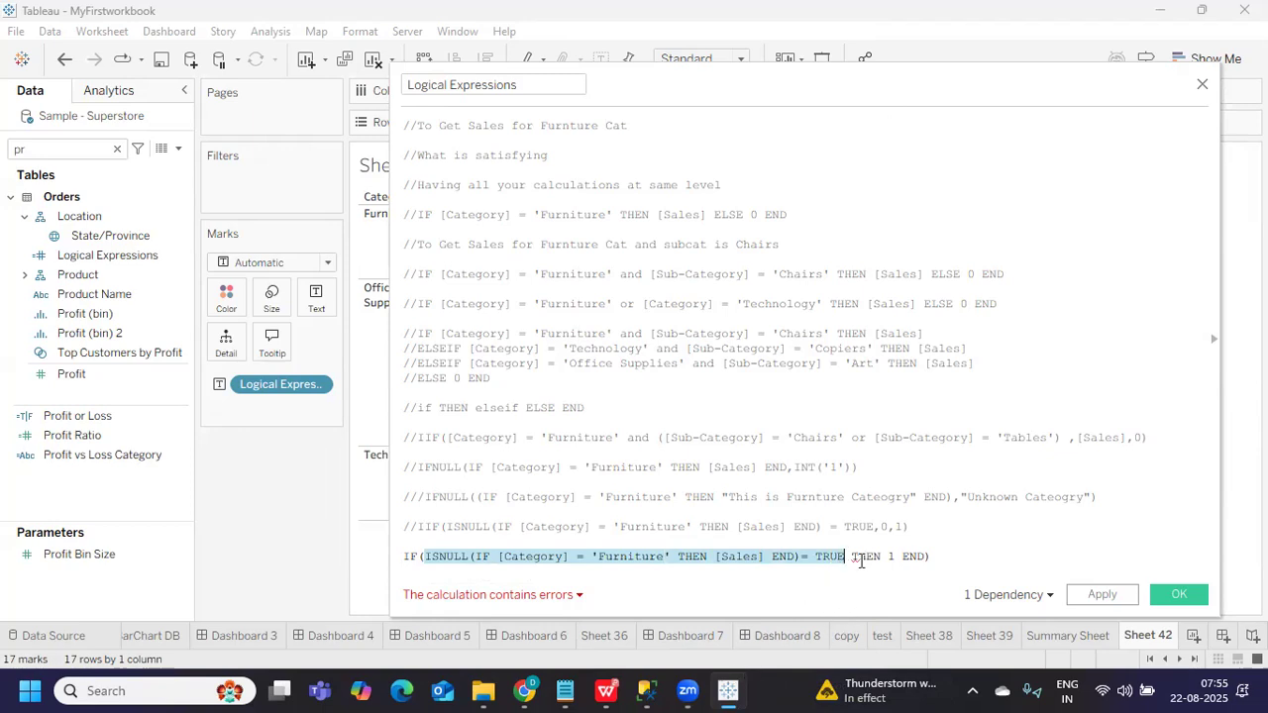
pyautogui.click(866, 557)
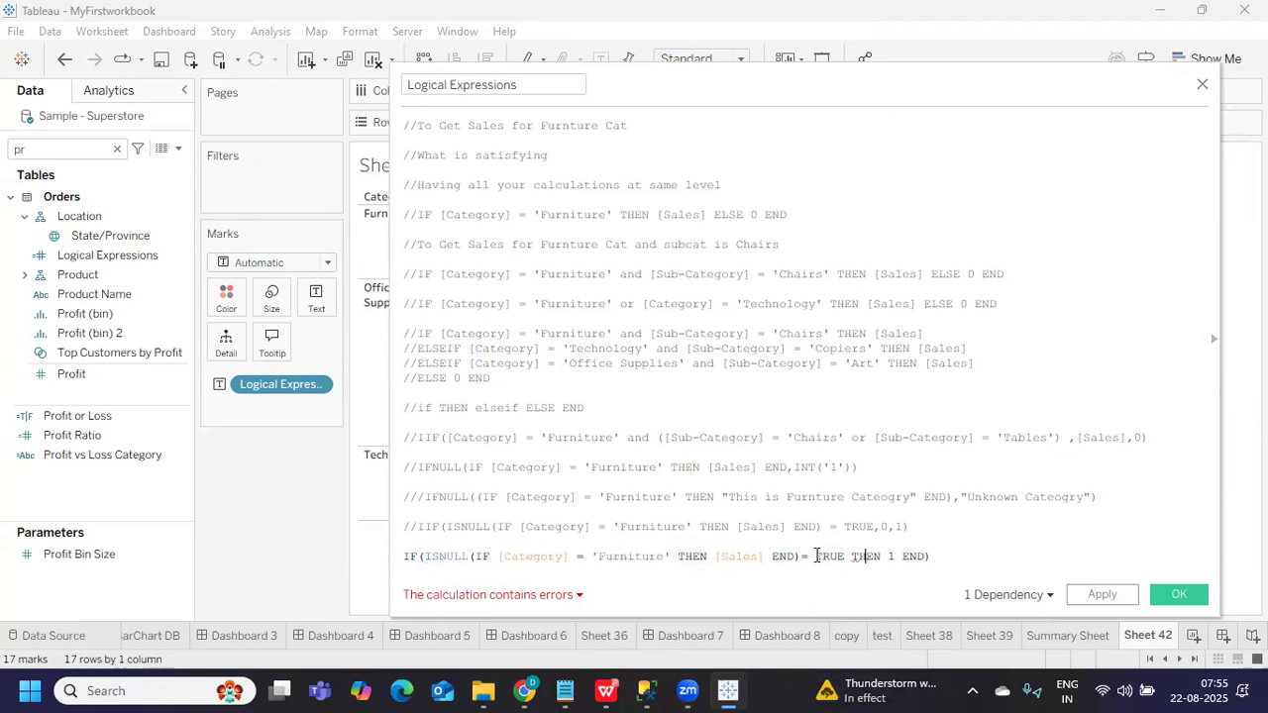
pyautogui.doubleClick(828, 556)
pyautogui.doubleClick(865, 557)
pyautogui.doubleClick(830, 556)
pyautogui.doubleClick(866, 556)
pyautogui.doubleClick(828, 557)
pyautogui.doubleClick(860, 557)
pyautogui.doubleClick(891, 556)
pyautogui.click(911, 555)
pyautogui.moveTo(915, 692)
pyautogui.moveTo(946, 555); pyautogui.dragTo(405, 554)
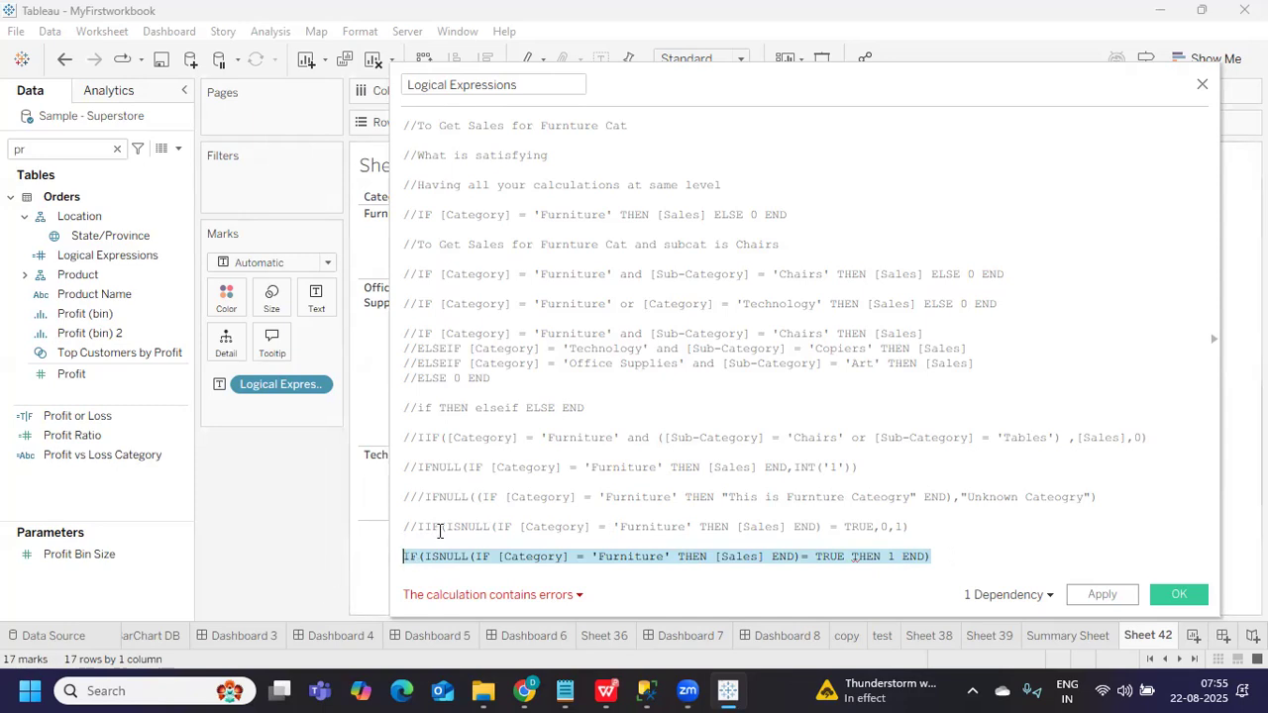
# Shift the editor left and switch to the Summary Sheet worksheet
pyautogui.moveTo(620, 93); pyautogui.dragTo(575, 91)
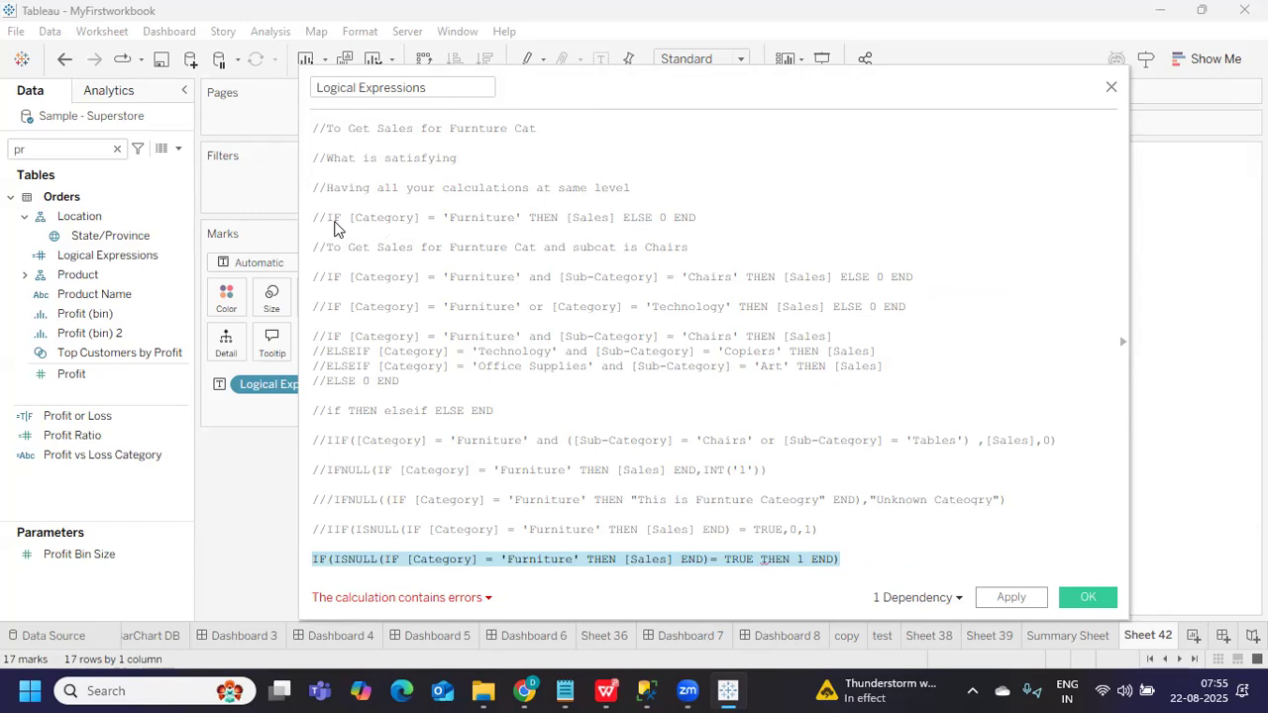
pyautogui.moveTo(838, 561); pyautogui.dragTo(339, 353)
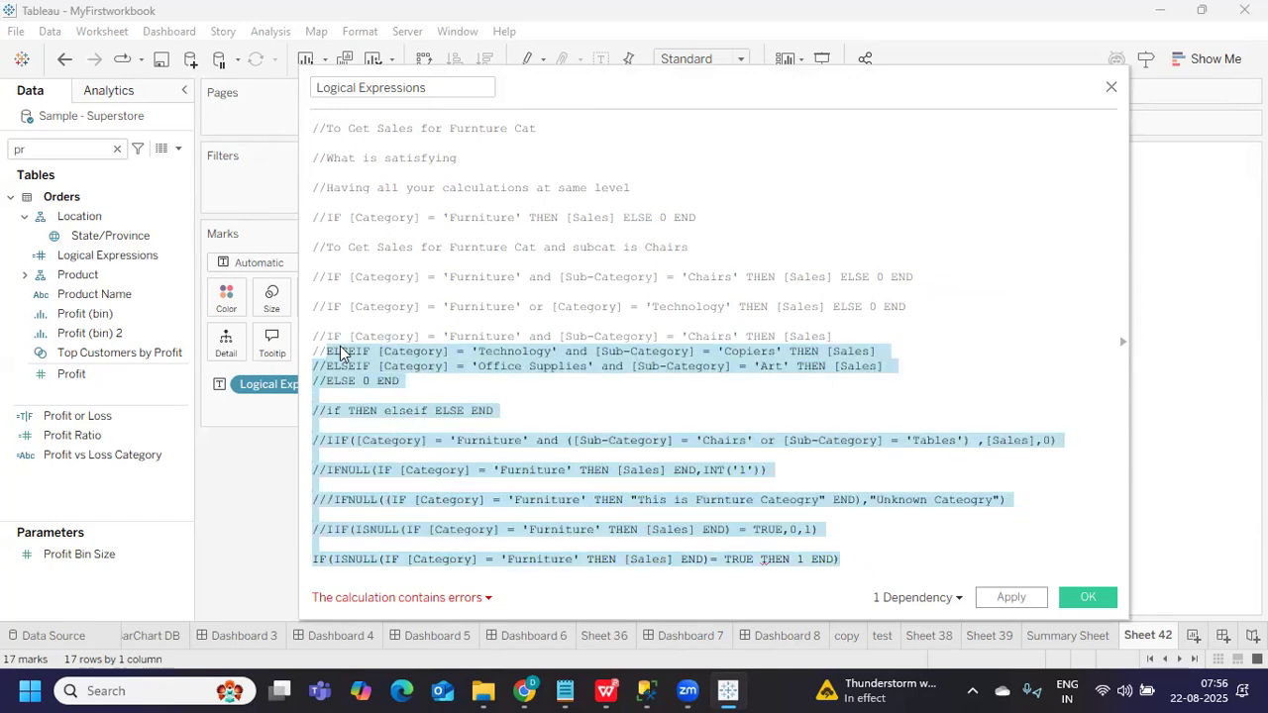
pyautogui.click(434, 455)
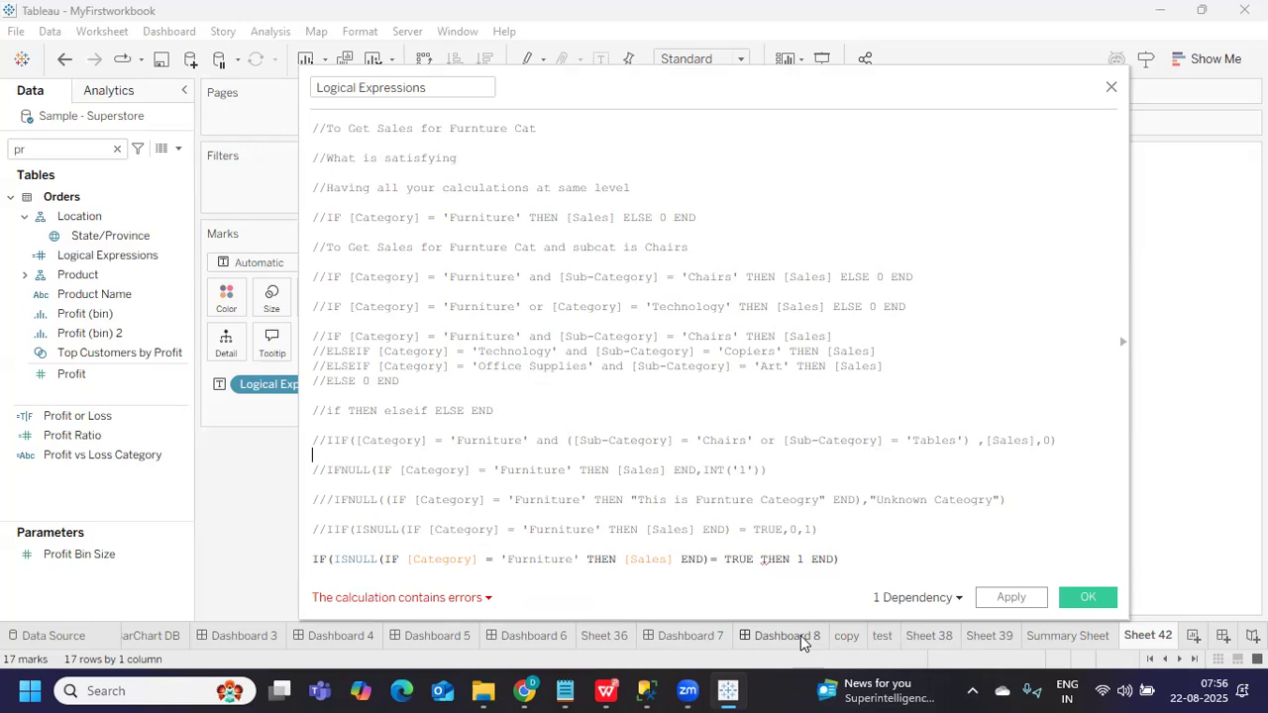
pyautogui.click(1035, 637)
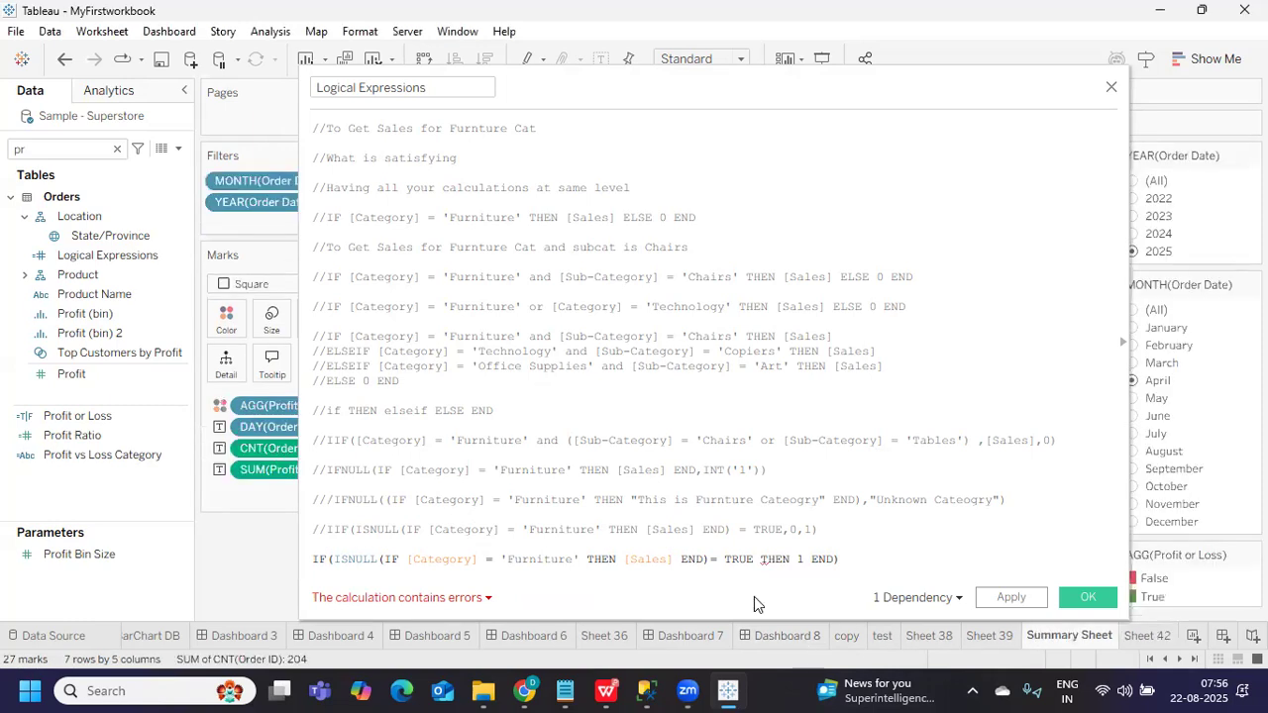
# Close the calculation with OK and view tooltips on the April 2025 calendar heatmap
pyautogui.click(1088, 597)
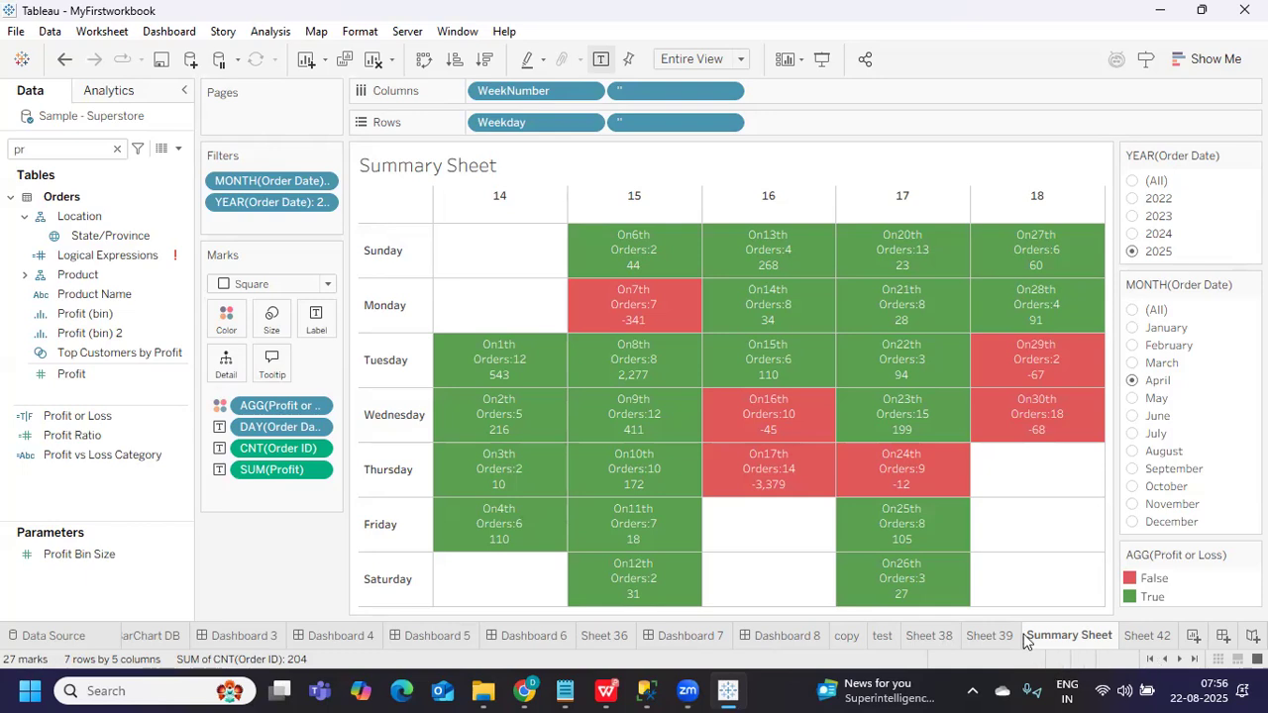
pyautogui.moveTo(841, 606)
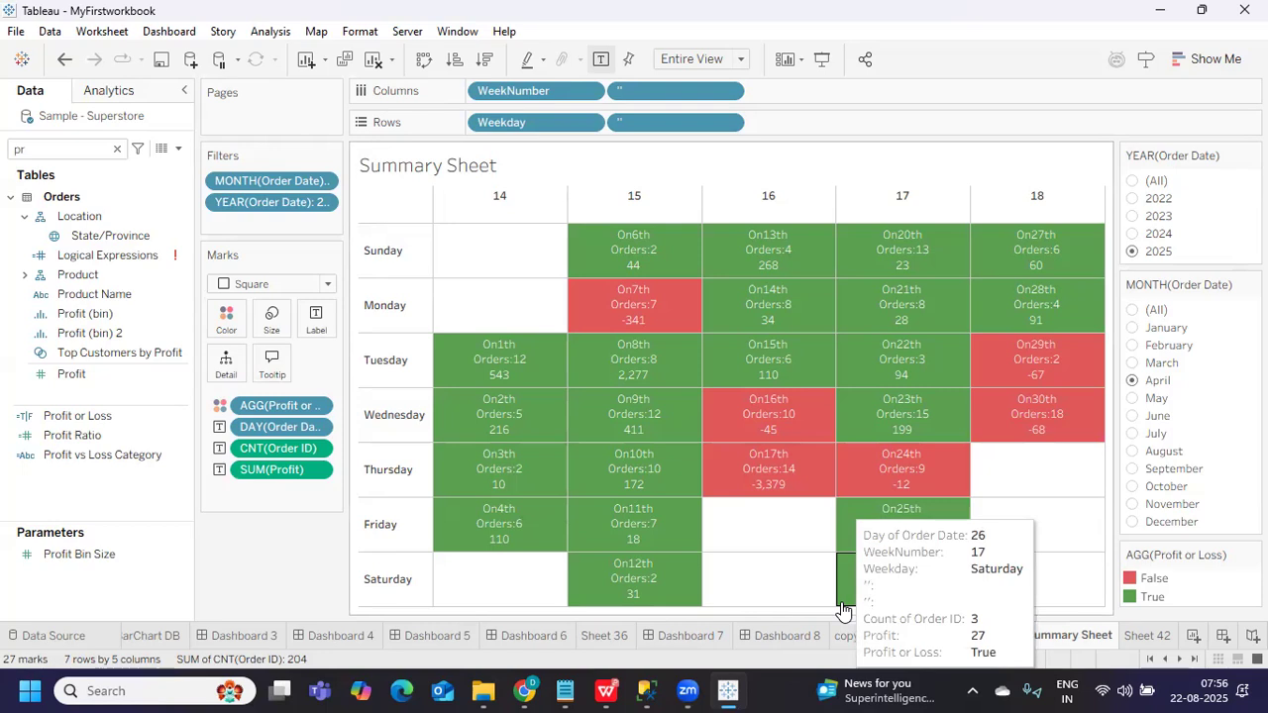
pyautogui.moveTo(1155, 637)
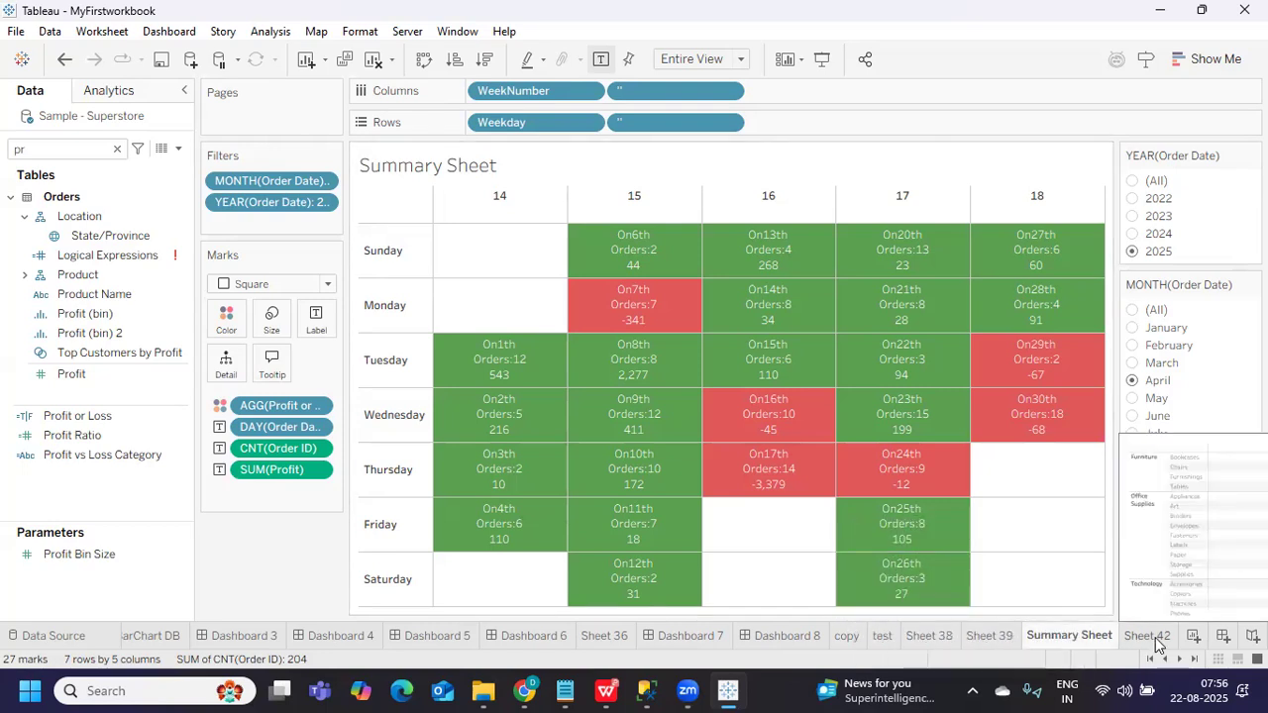